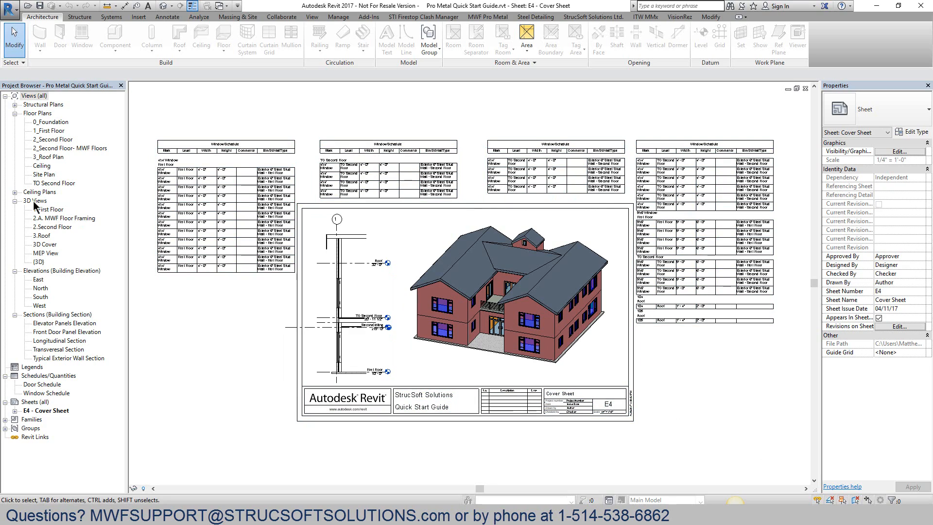
Open the 1.First Floor 3D view and inspect the wall types of an exterior wall and several interior walls
double_click(49, 211)
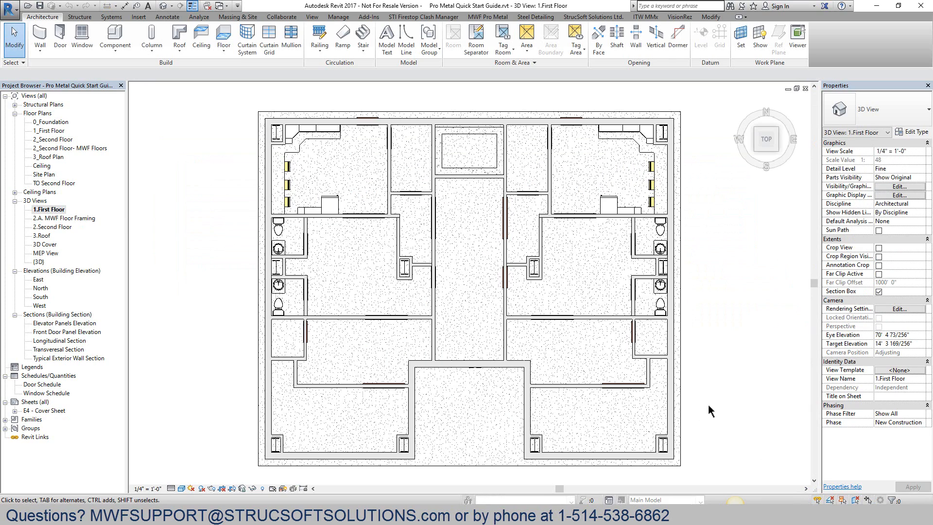
shift+middle_drag(680, 454, 775, 267)
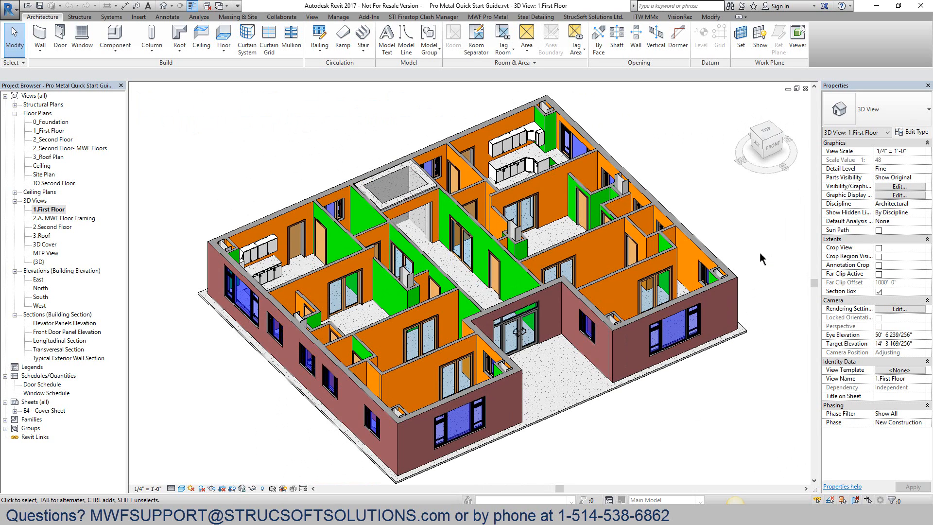
click(714, 265)
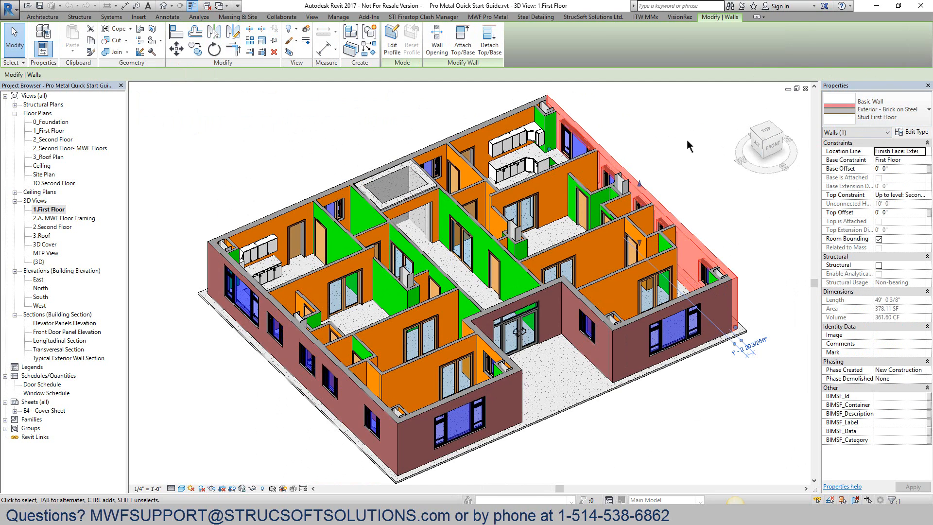
click(634, 141)
click(563, 179)
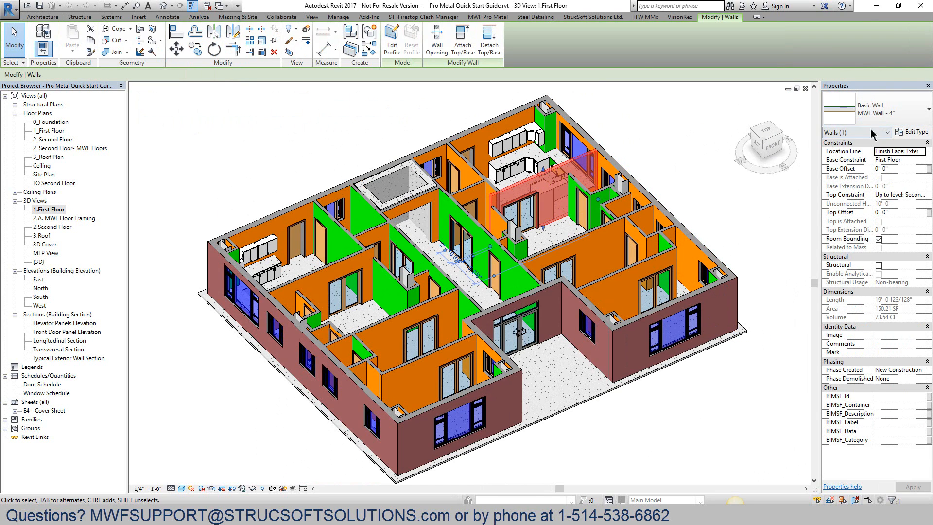
click(666, 170)
click(634, 238)
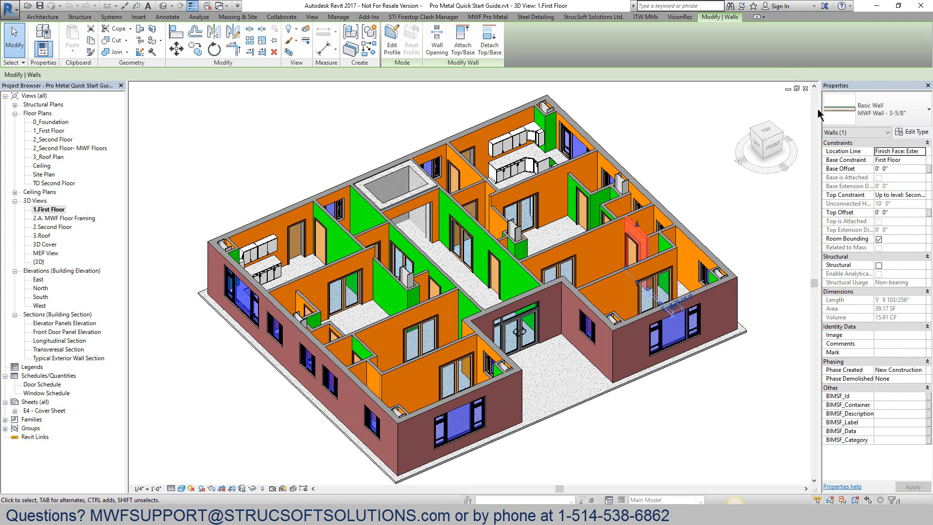
click(640, 113)
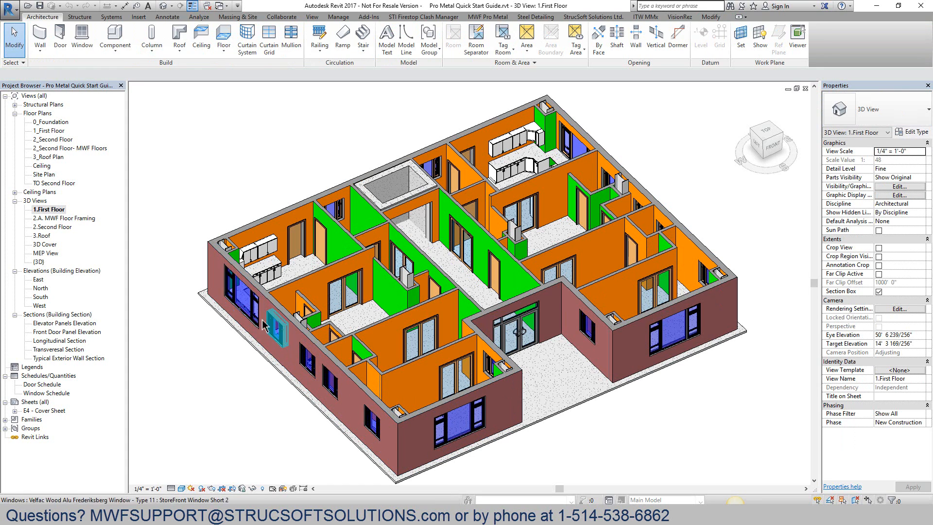
Inspect the type and size properties of the large and the small window in the side exterior wall
click(242, 310)
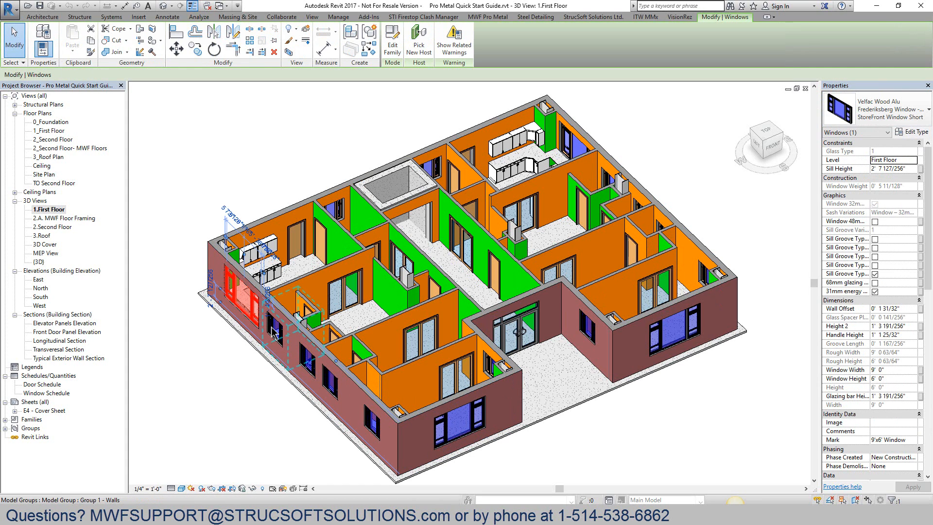
click(274, 333)
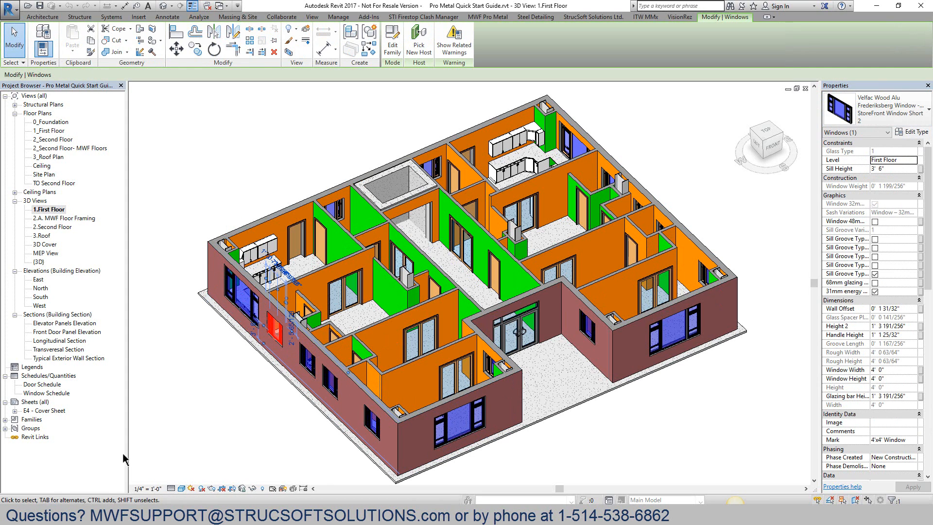
click(177, 425)
Inspect the storefront entrance door, the double glass doors and a single-flush interior door
click(506, 339)
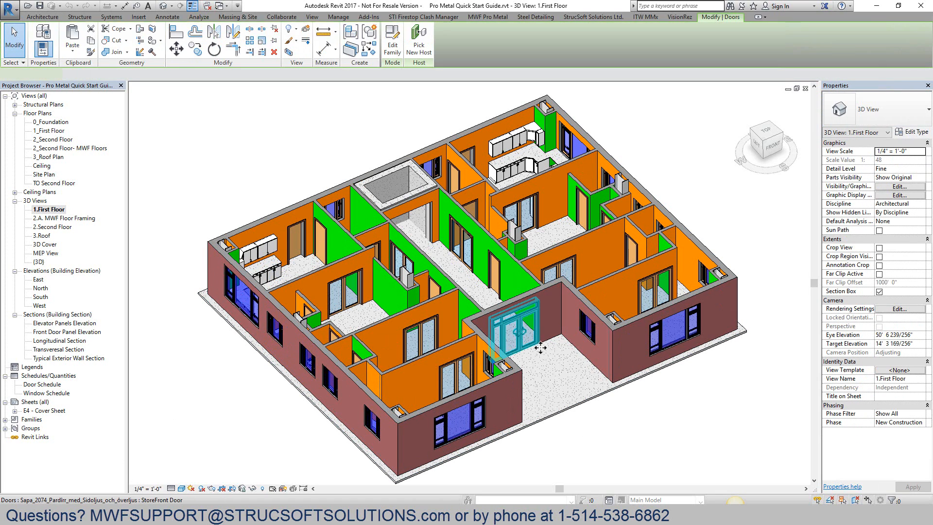
click(624, 419)
click(408, 341)
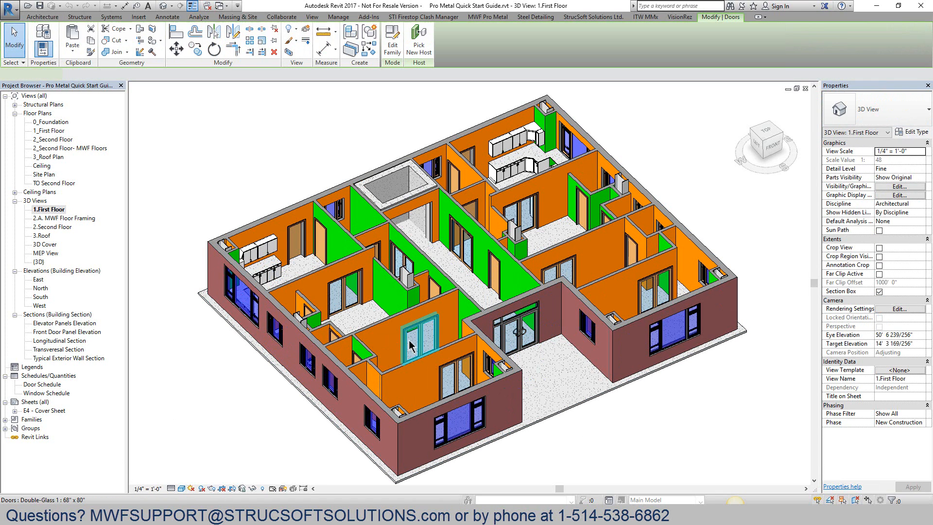
click(346, 295)
click(433, 287)
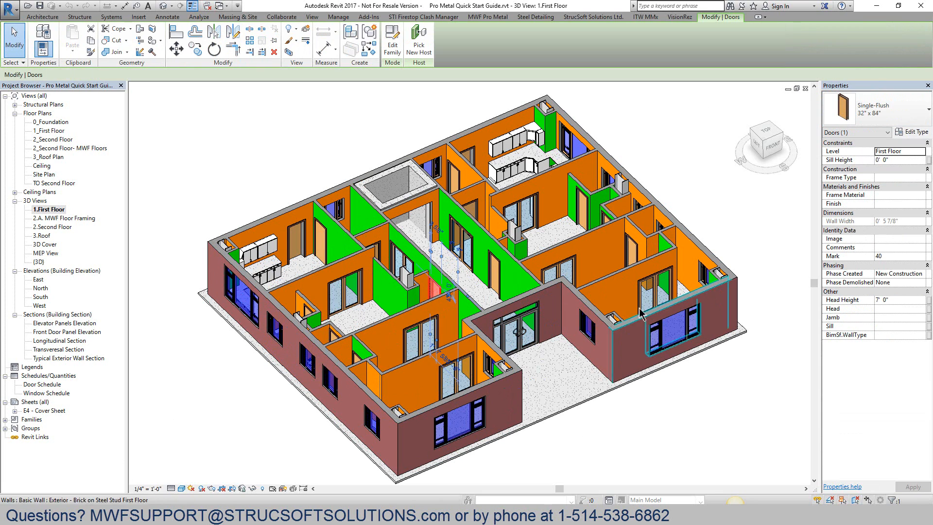
click(637, 416)
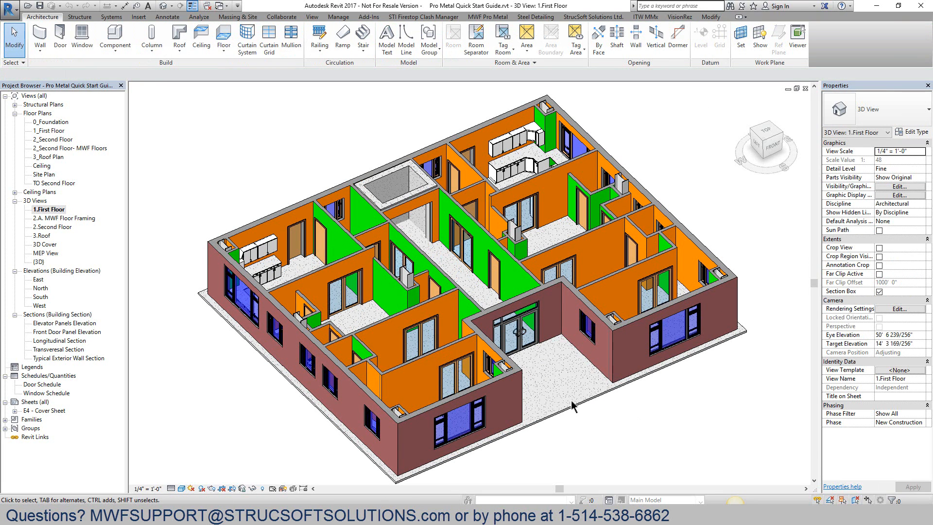
Review the Door Schedule and the Window Schedule, and close both to return to the first floor 3D view
double_click(57, 385)
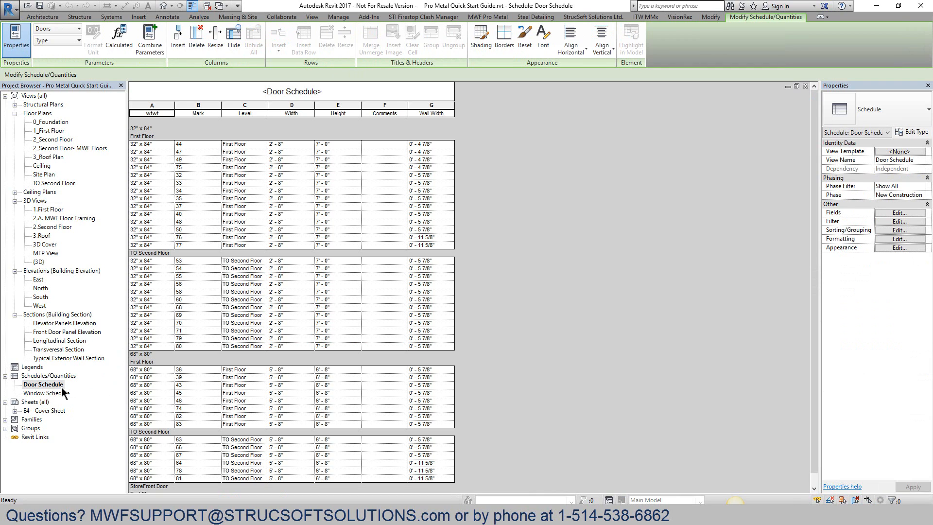
double_click(57, 393)
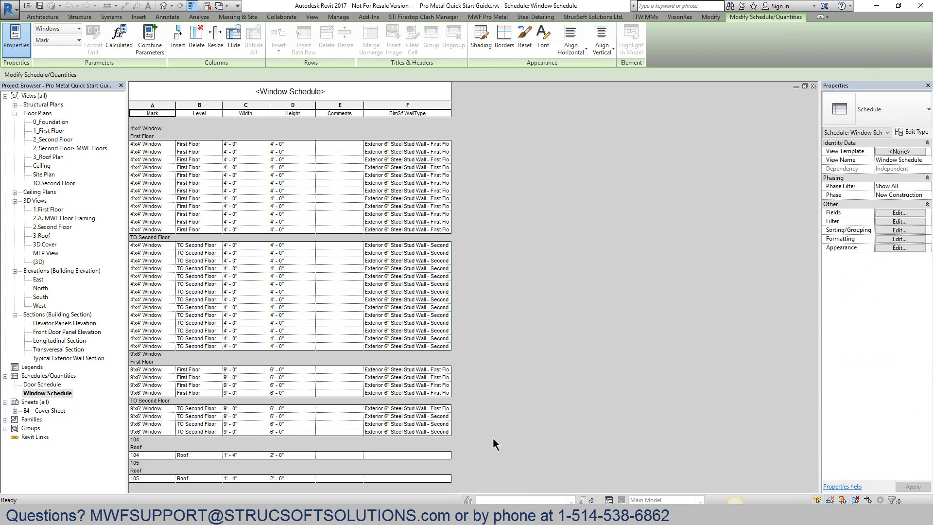
click(813, 87)
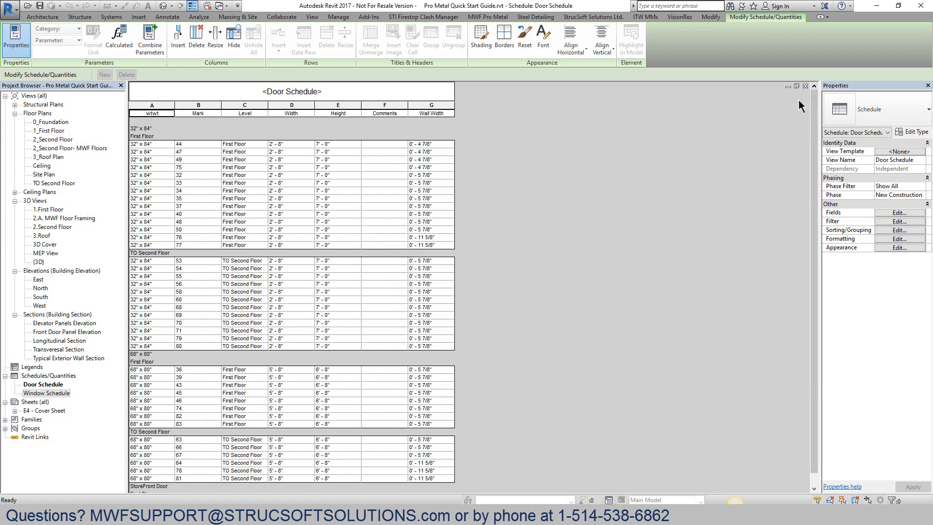
click(805, 87)
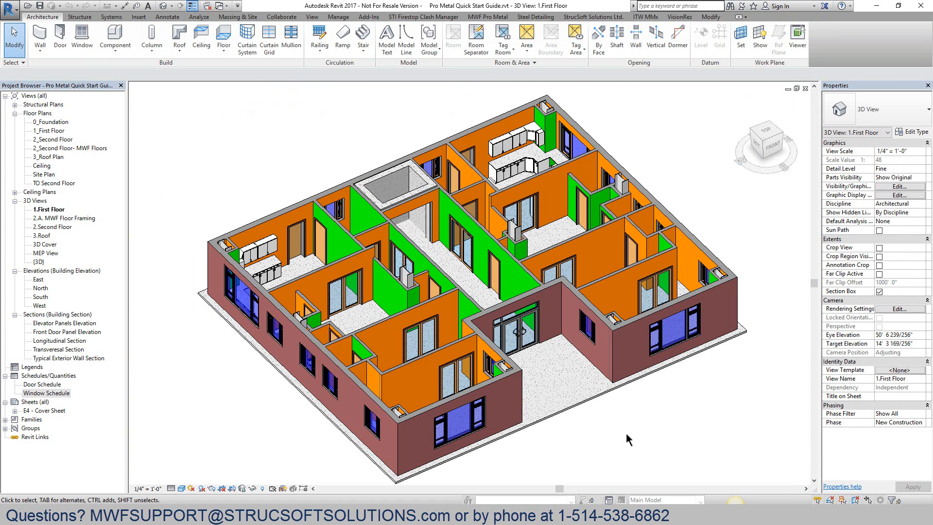
Examine the corner kitchen and its wall-mounted cabinets up close in the first floor 3D view
shift+middle_drag(713, 443, 546, 59)
scroll(599, 202, up, 5)
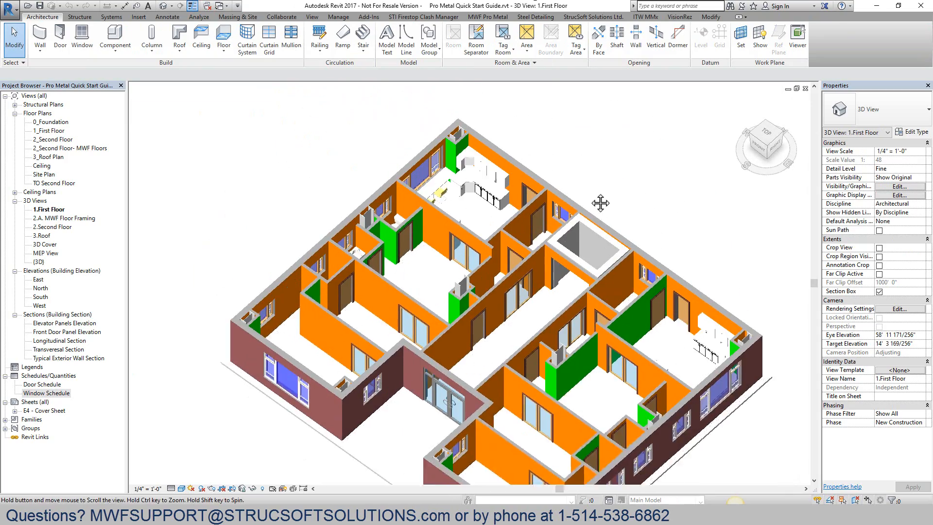
scroll(554, 200, up, 5)
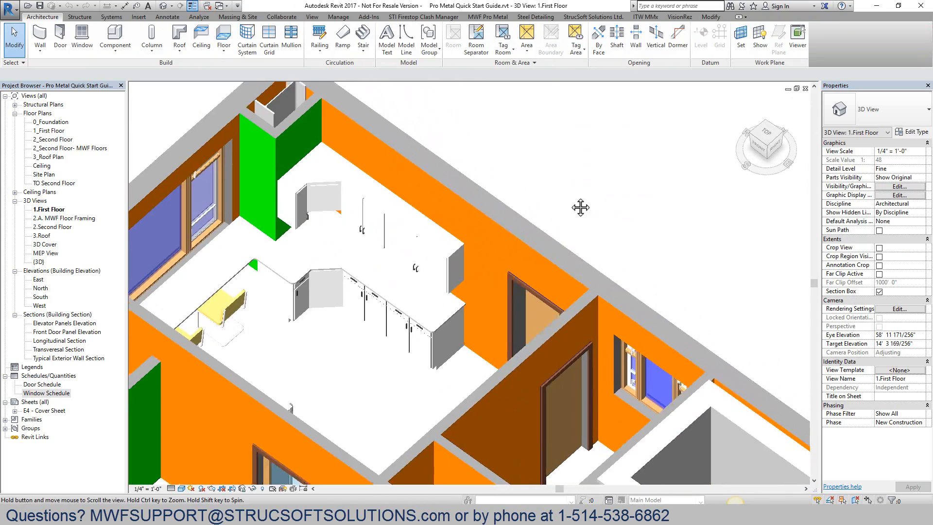
middle_drag(636, 204, 737, 234)
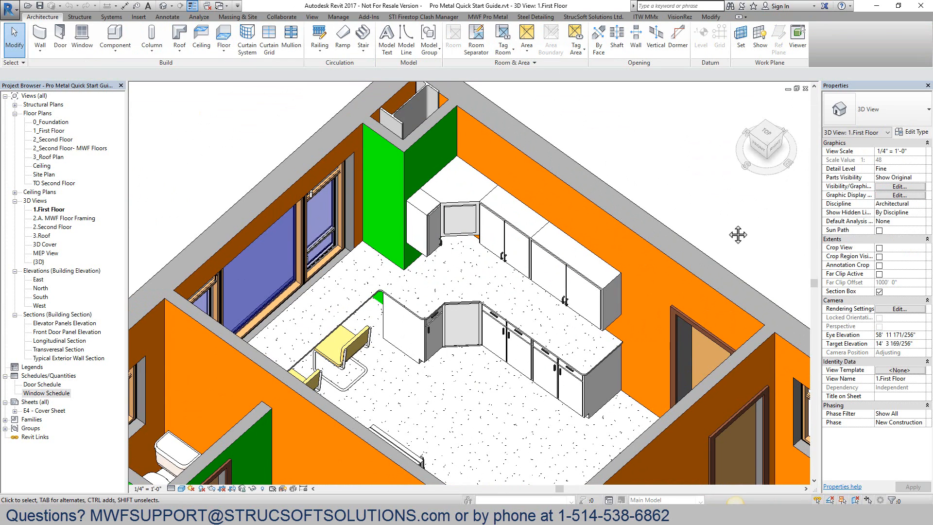
scroll(727, 225, down, 2)
Examine the rear exterior wall's type and length along its full run, and clear the selection
middle_drag(727, 224, 458, 166)
shift+middle_drag(458, 166, 510, 169)
click(608, 279)
middle_drag(471, 272, 535, 255)
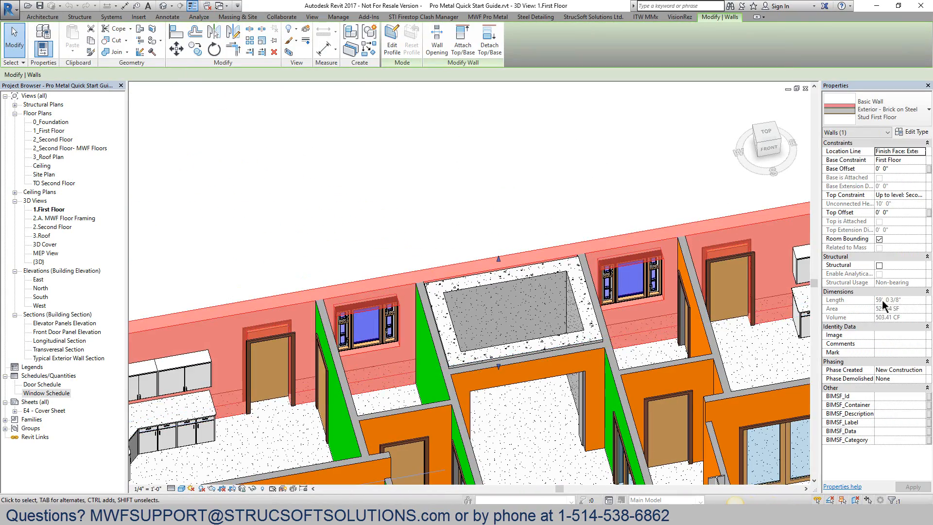
scroll(469, 225, down, 3)
scroll(491, 211, down, 2)
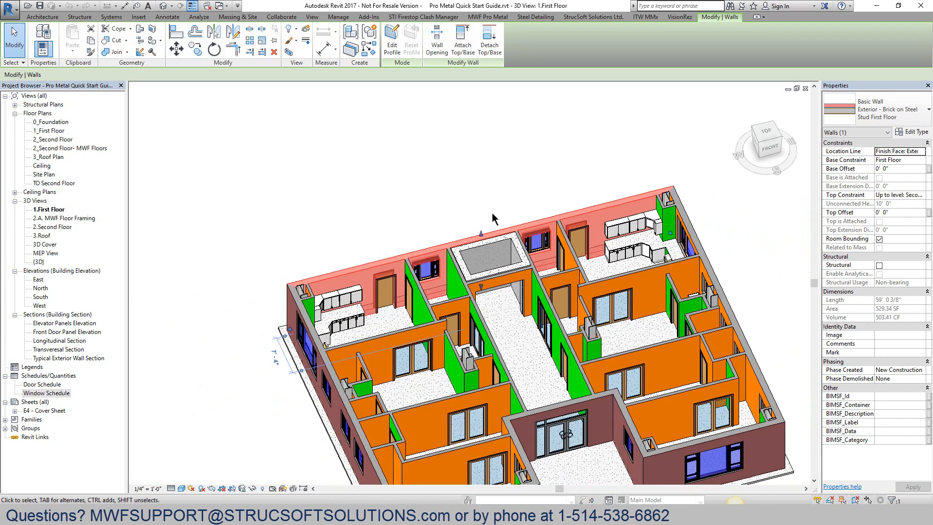
scroll(488, 213, up, 3)
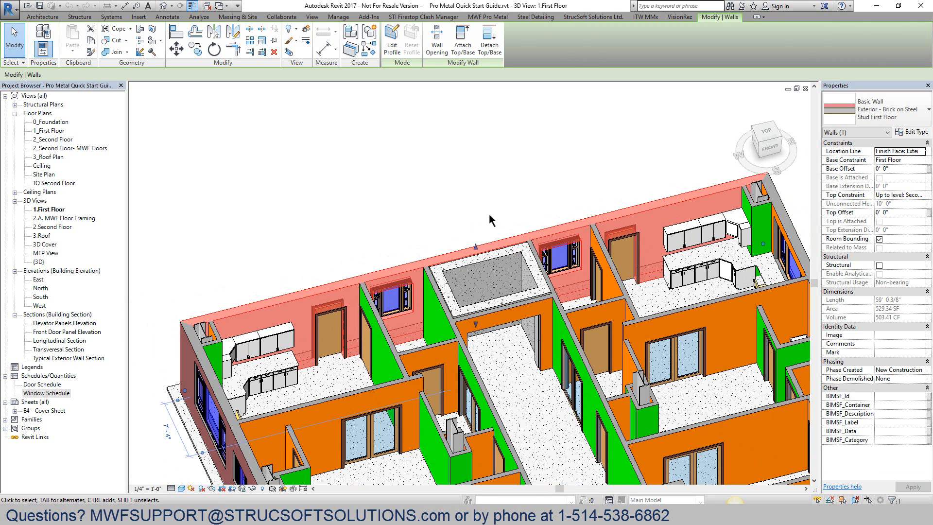
scroll(439, 291, down, 3)
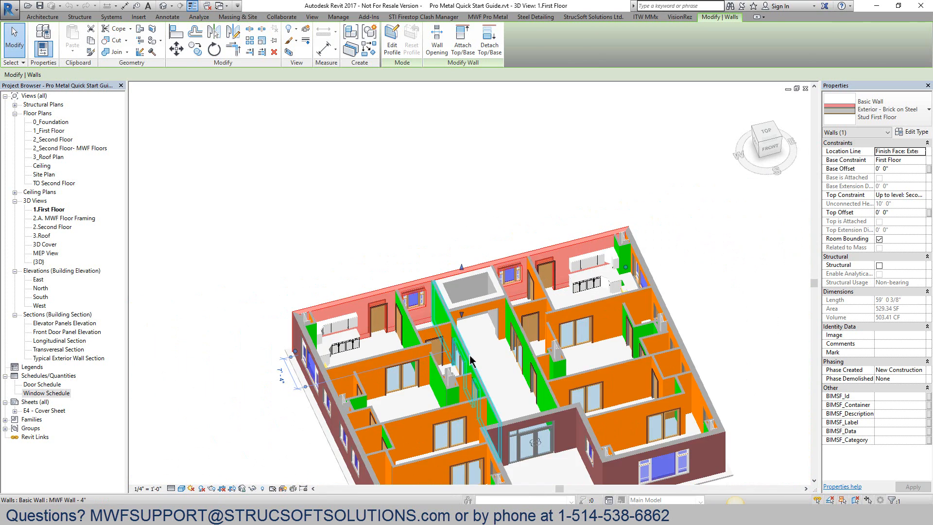
middle_drag(500, 367, 554, 289)
click(713, 479)
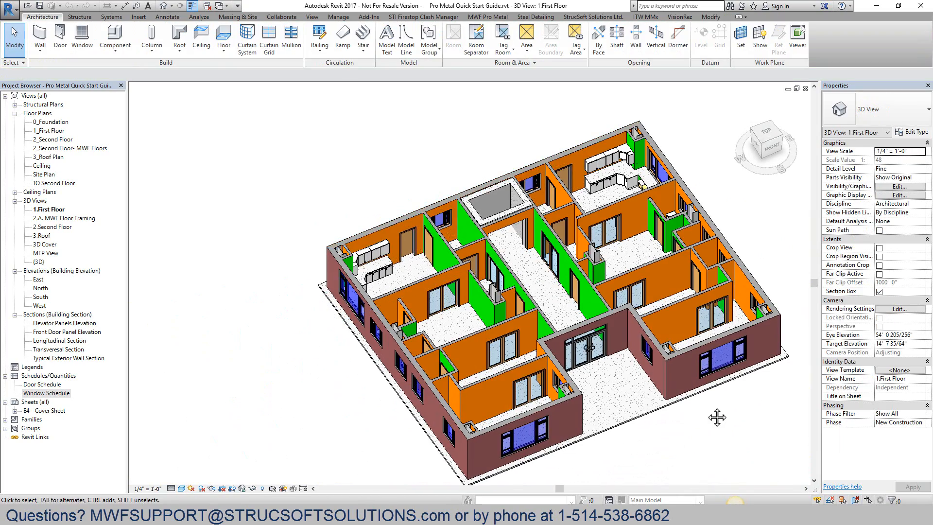
scroll(680, 423, up, 3)
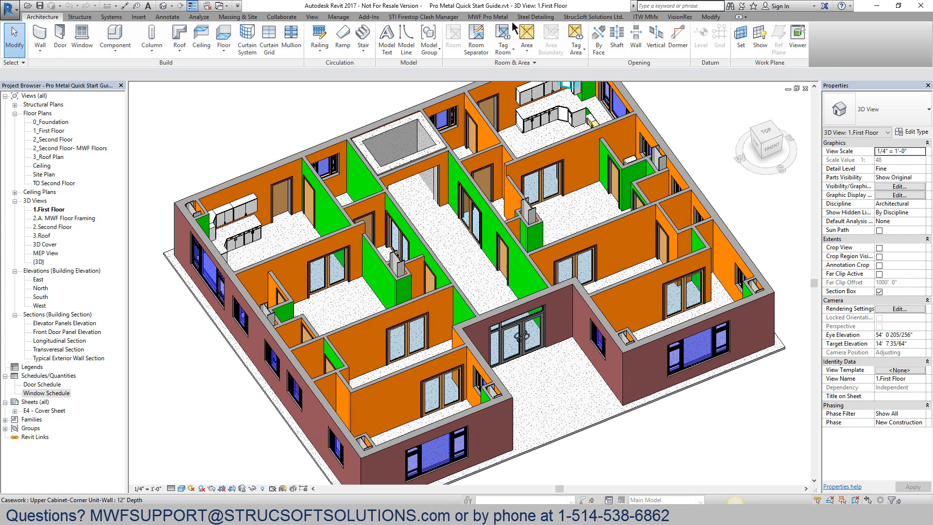
Load the LGS-Default data directory through the MWF Pro Metal settings
click(495, 18)
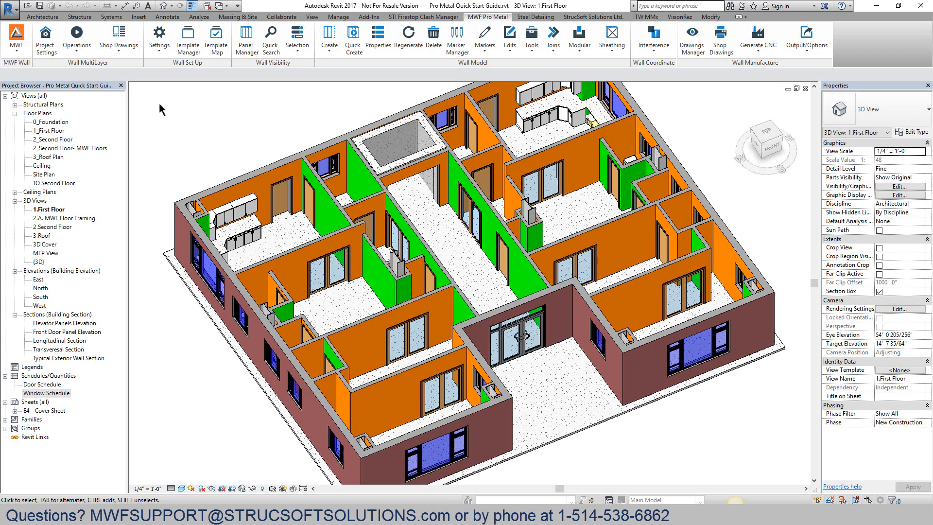
click(159, 48)
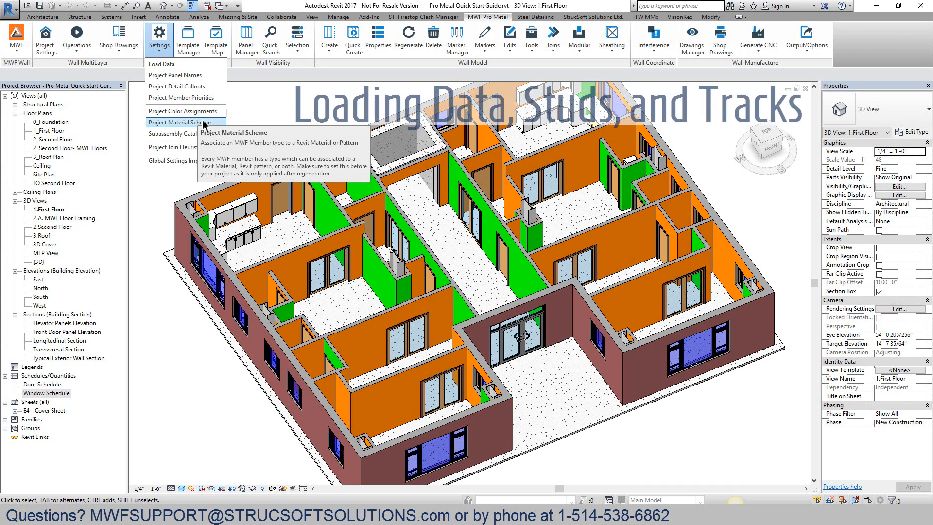
click(180, 66)
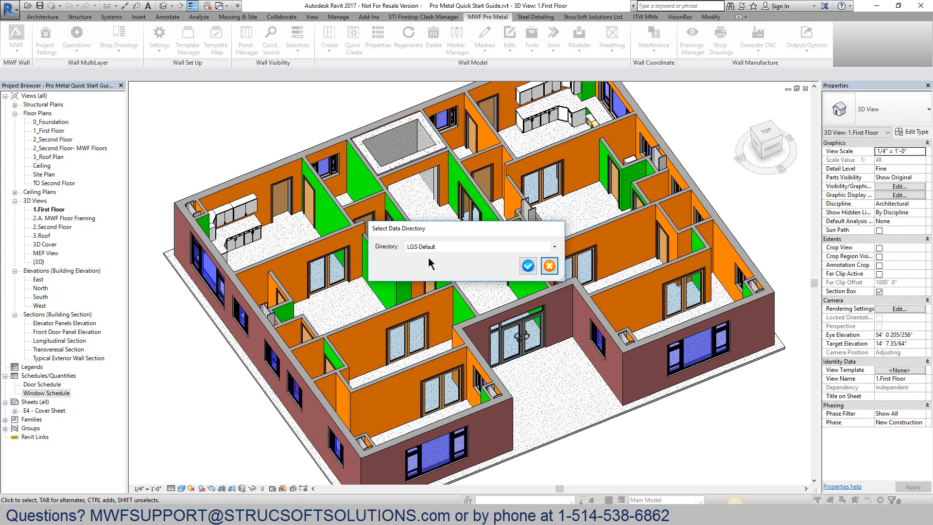
click(528, 266)
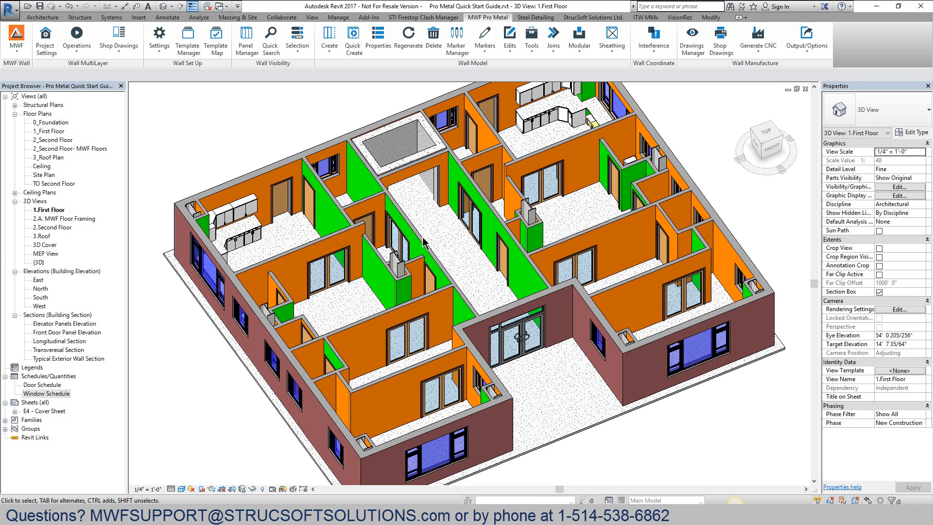
Open the stud column family BIMSF-SSMA-S-Column.rfa for loading from the Imperial folder of the MWF families library
click(143, 19)
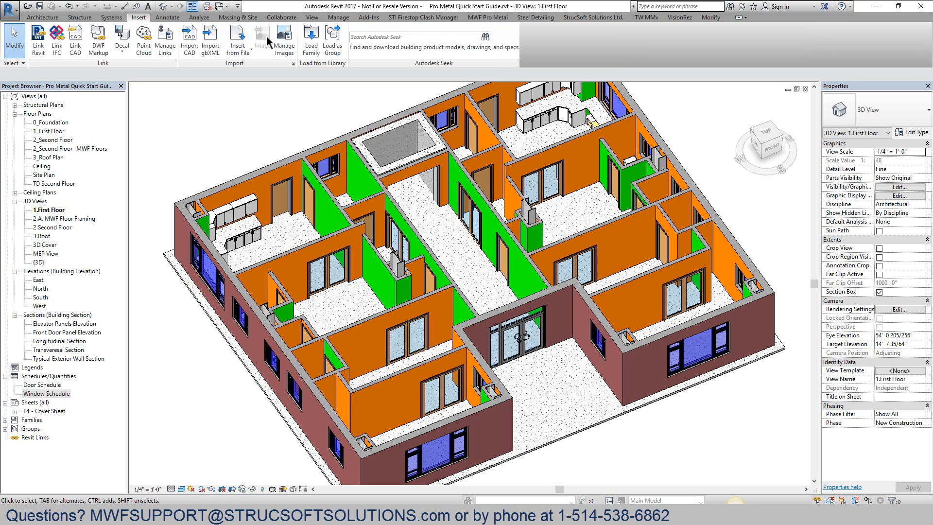
click(310, 47)
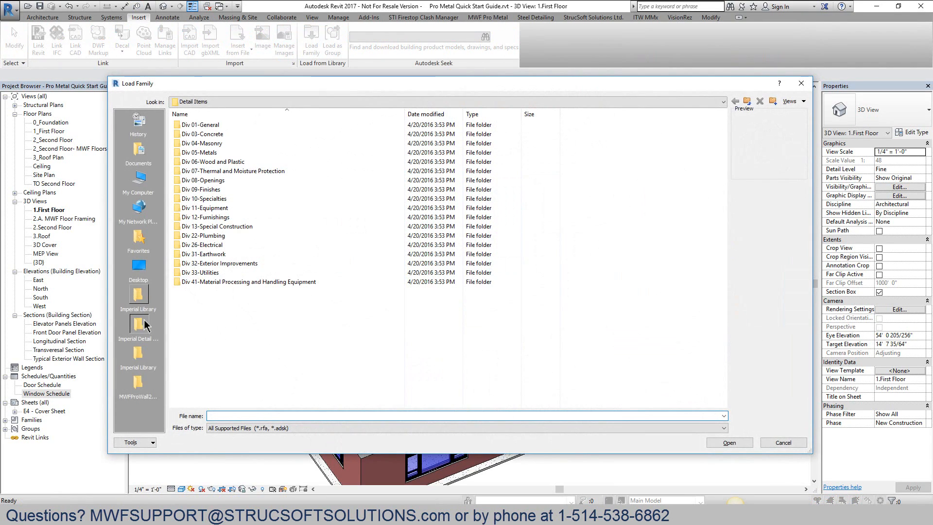
click(138, 384)
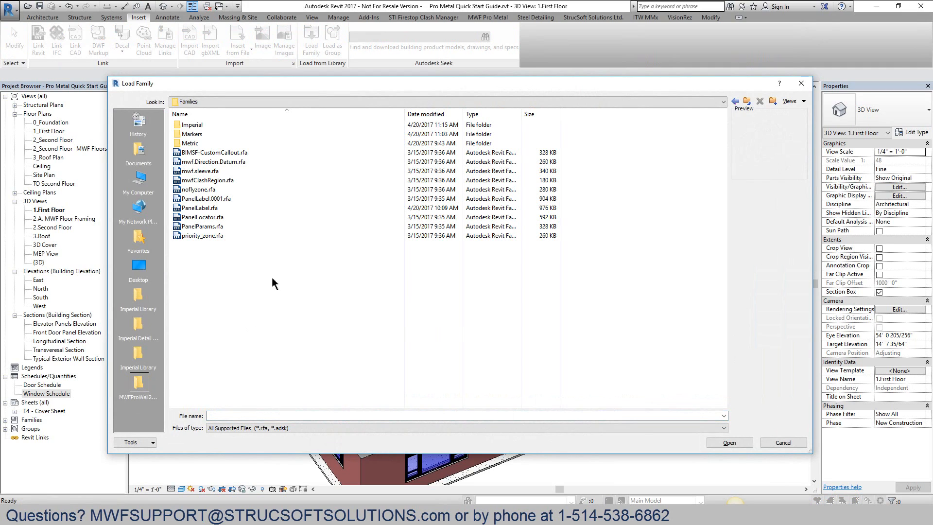
double_click(203, 124)
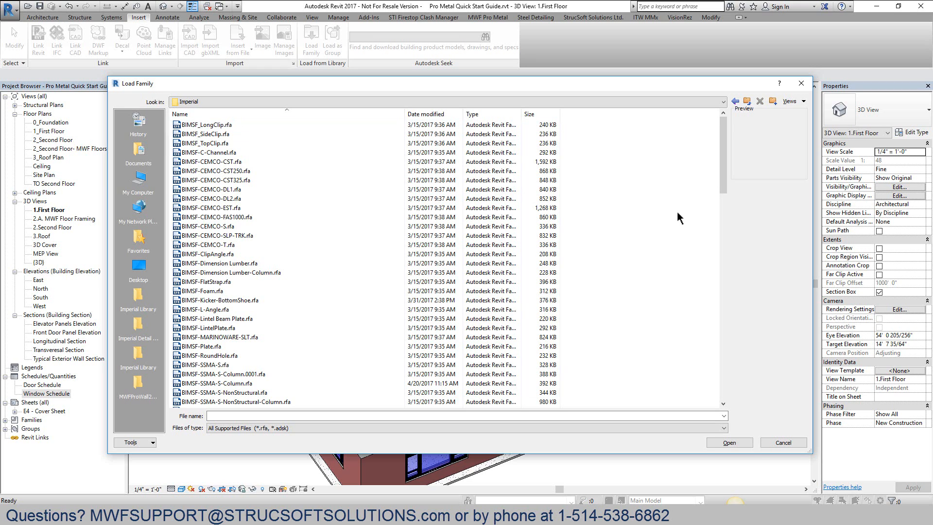
scroll(673, 209, down, 4)
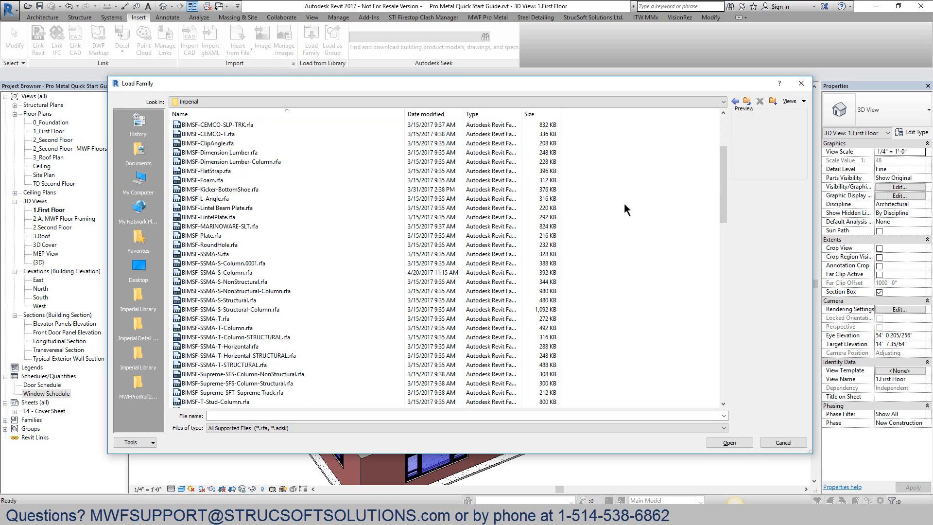
click(301, 272)
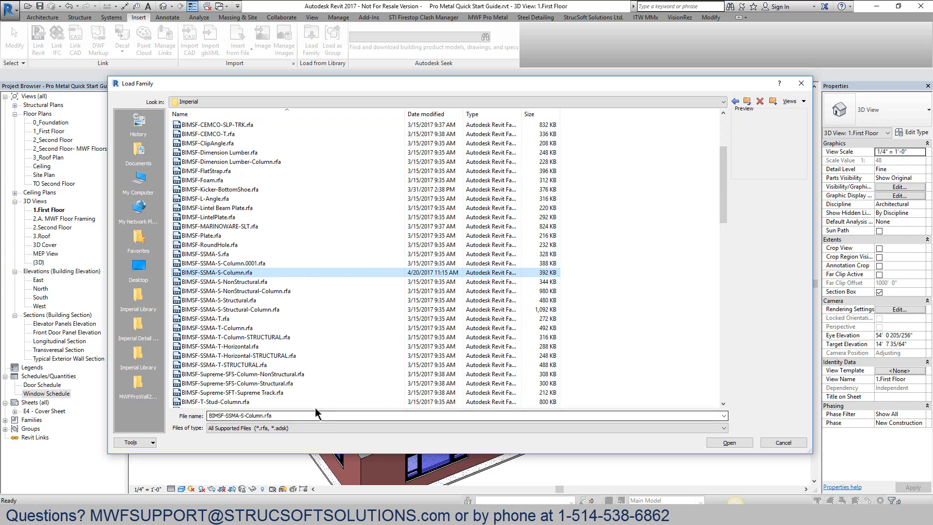
double_click(242, 273)
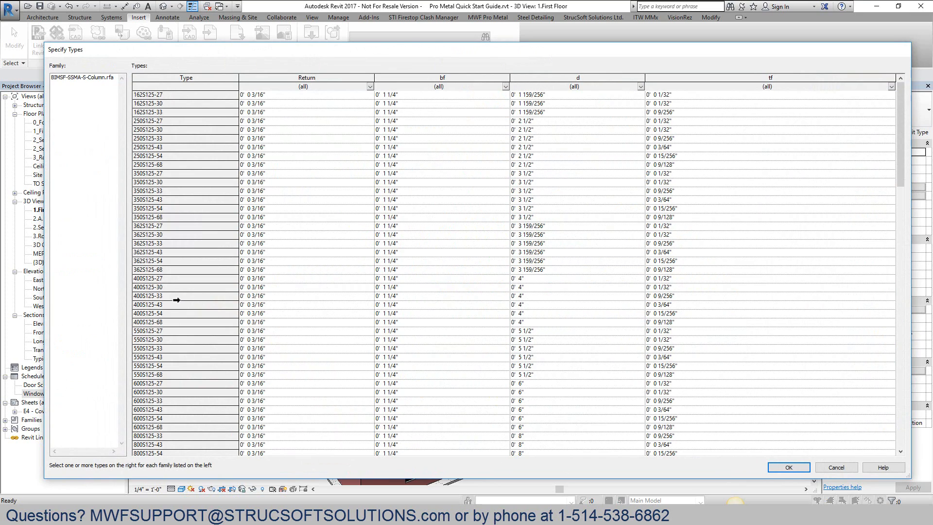
Load stud column types 362S125-43, 362S125-54, 400S162-68, 400S200-33, 600S162-43 and 600S200-33, overwriting the existing family version and its parameter values
drag(167, 261, 167, 252)
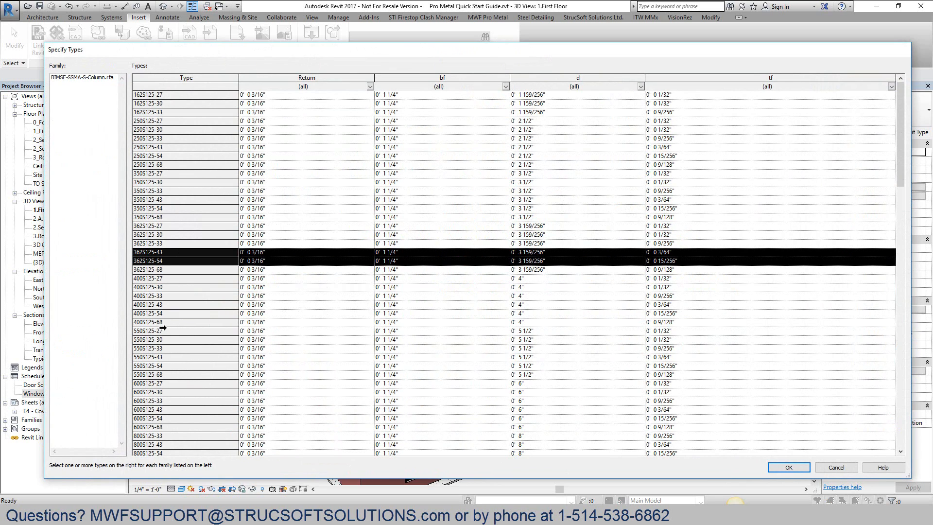
scroll(166, 325, down, 13)
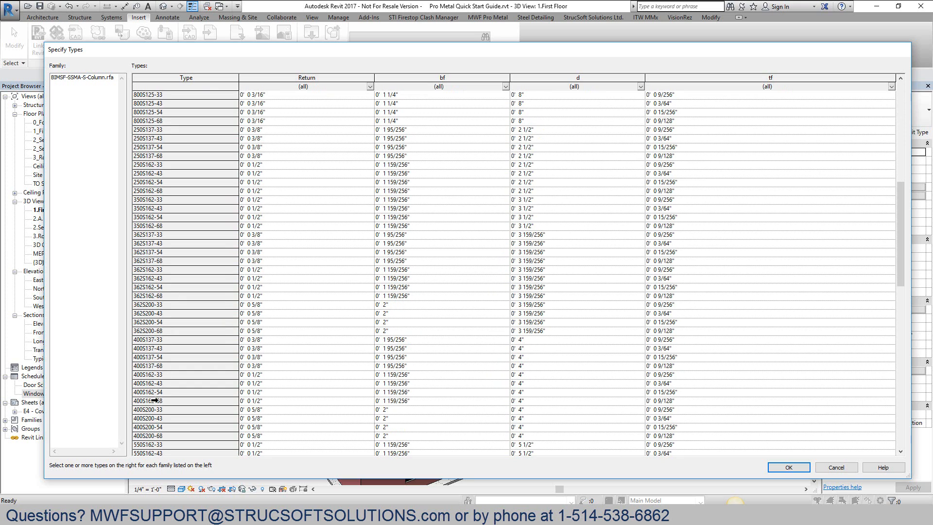
ctrl+click(156, 409)
ctrl+click(163, 400)
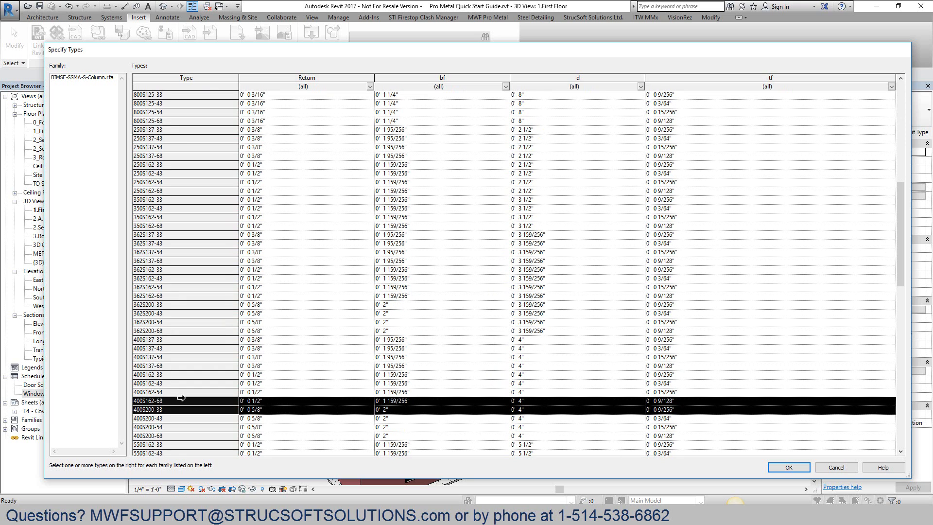
scroll(181, 397, down, 8)
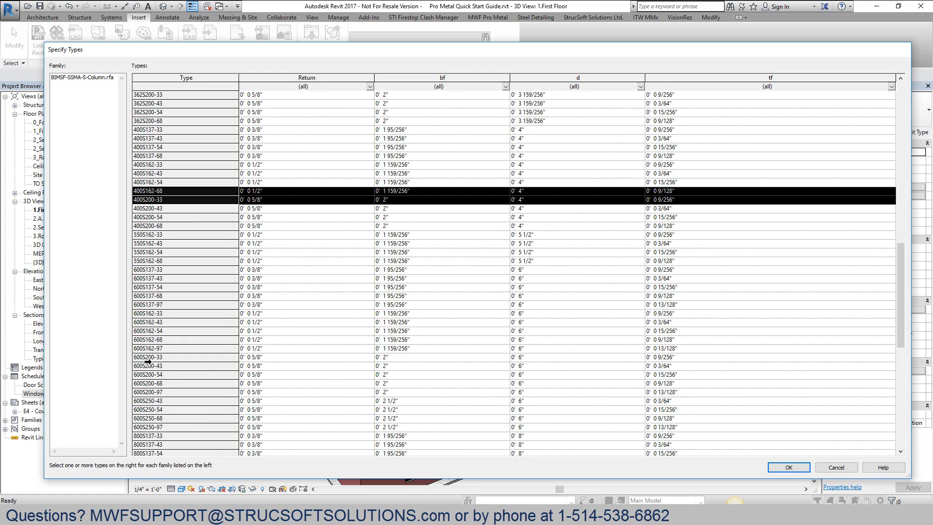
ctrl+click(164, 357)
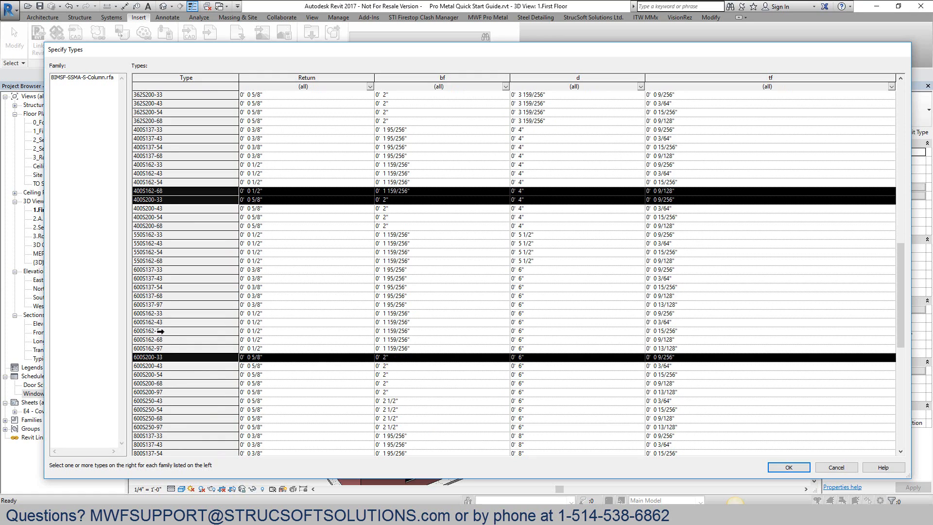
ctrl+click(173, 323)
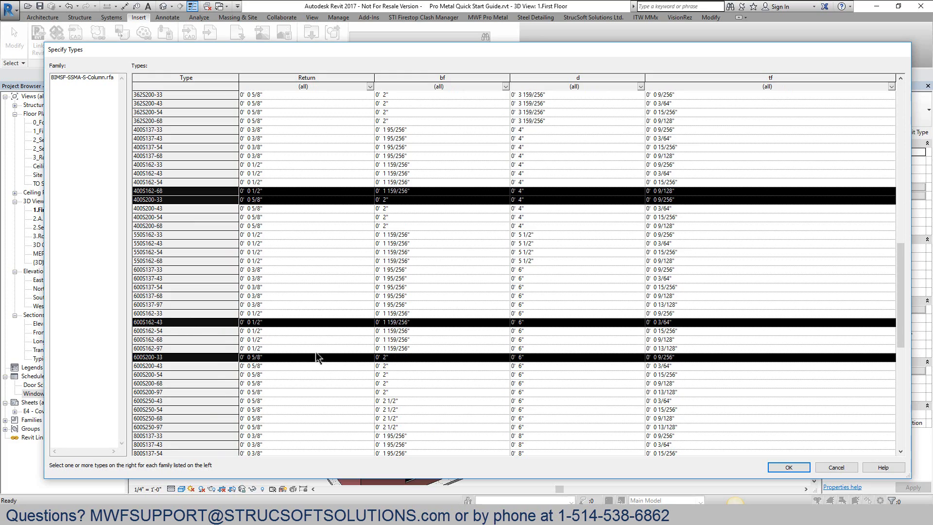
click(788, 469)
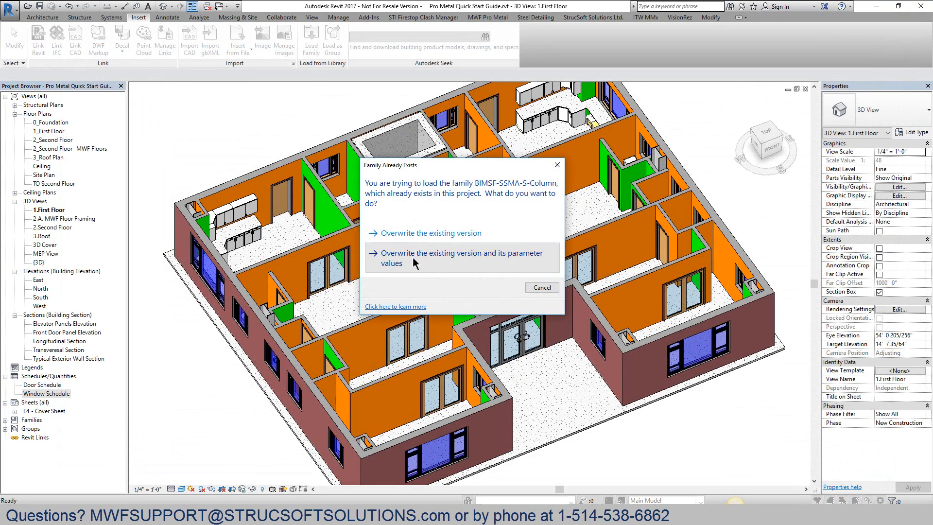
click(478, 255)
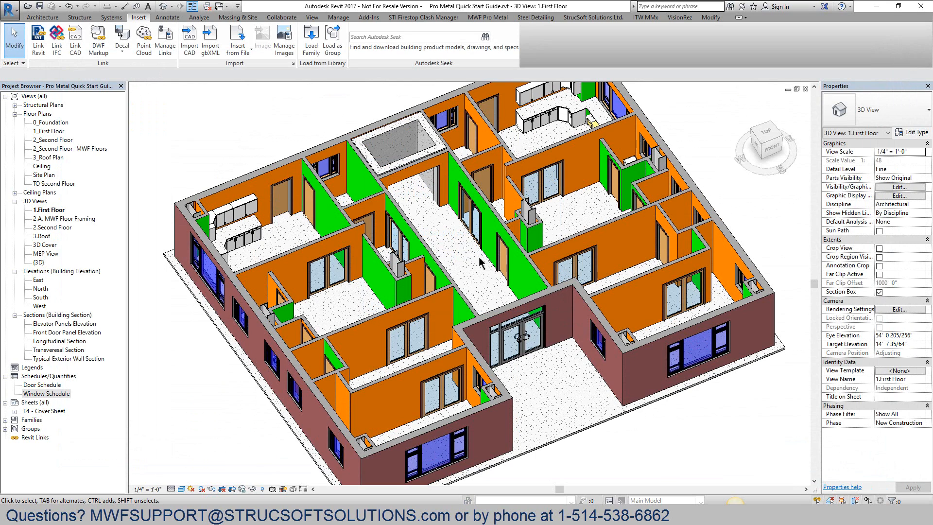
Open the horizontal track family BIMSF-SSMA-T-Horizontal.rfa for loading from the Imperial families folder
click(311, 39)
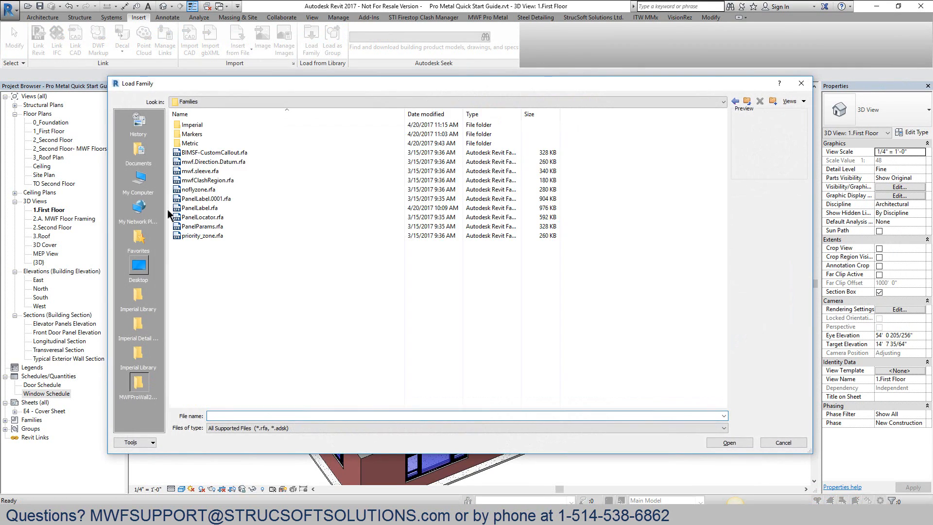
double_click(192, 125)
scroll(226, 195, down, 4)
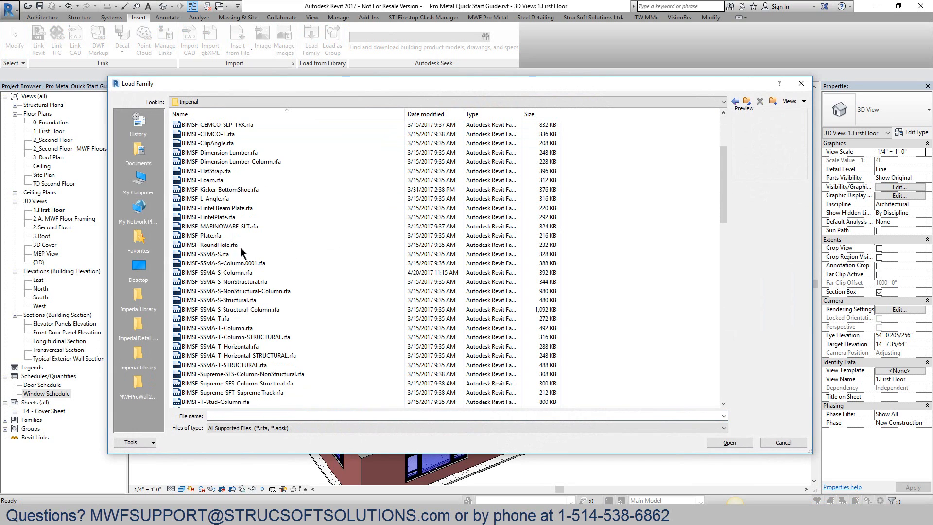
click(231, 347)
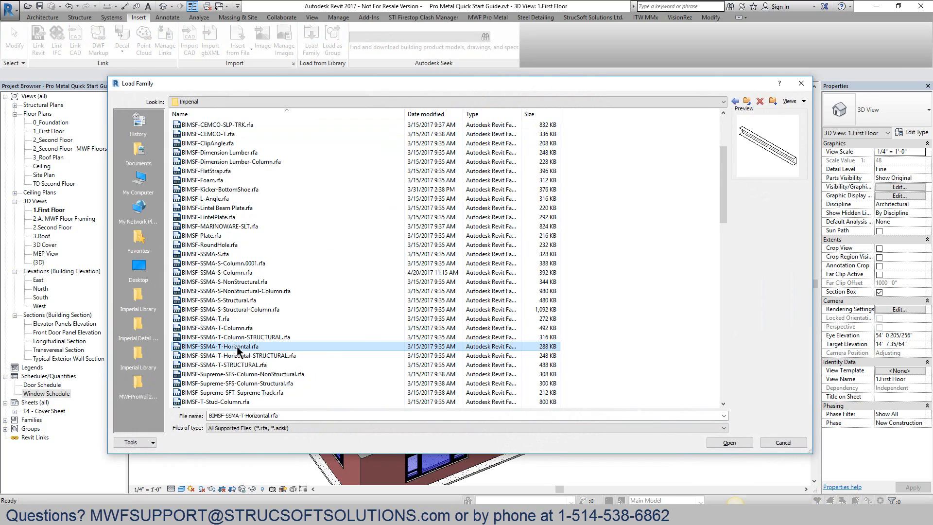
double_click(237, 346)
Load the horizontal track types 362T150-30(33), 362T200-33(33), 400T150-68(50), 400T200-33(33), 600T150-97(50) and 600T200-33(33)
scroll(185, 345, down, 5)
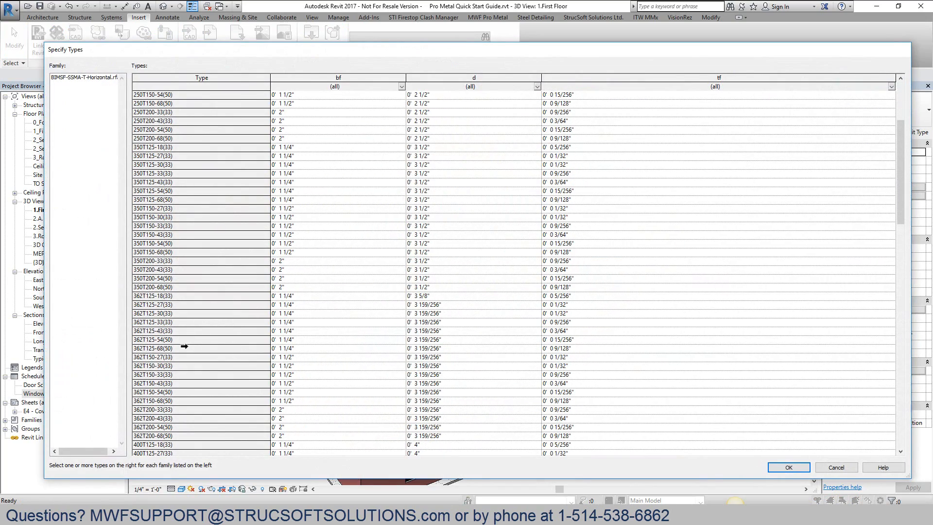
click(152, 367)
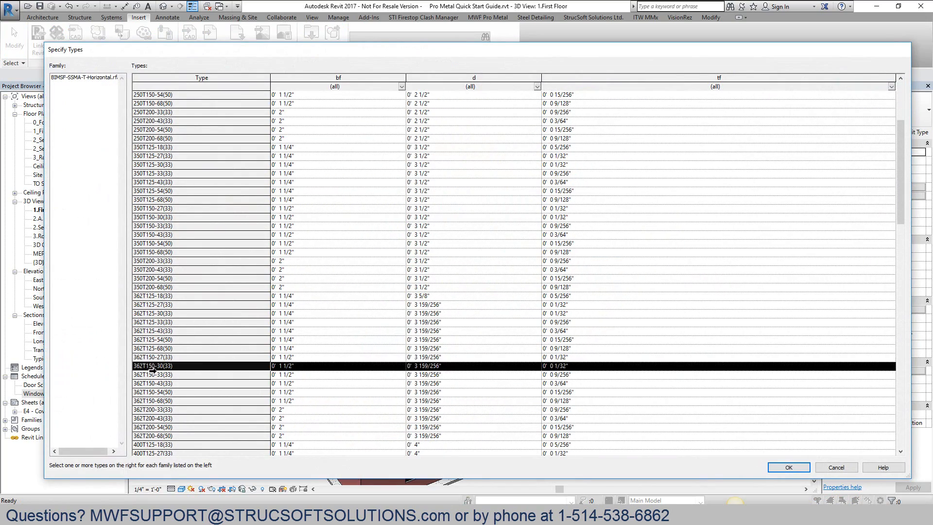
ctrl+click(156, 410)
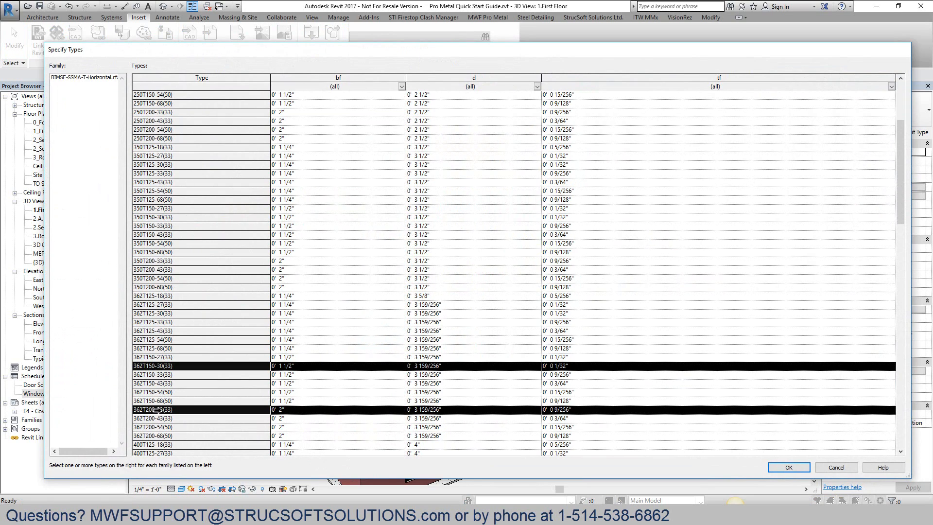
scroll(162, 426, down, 6)
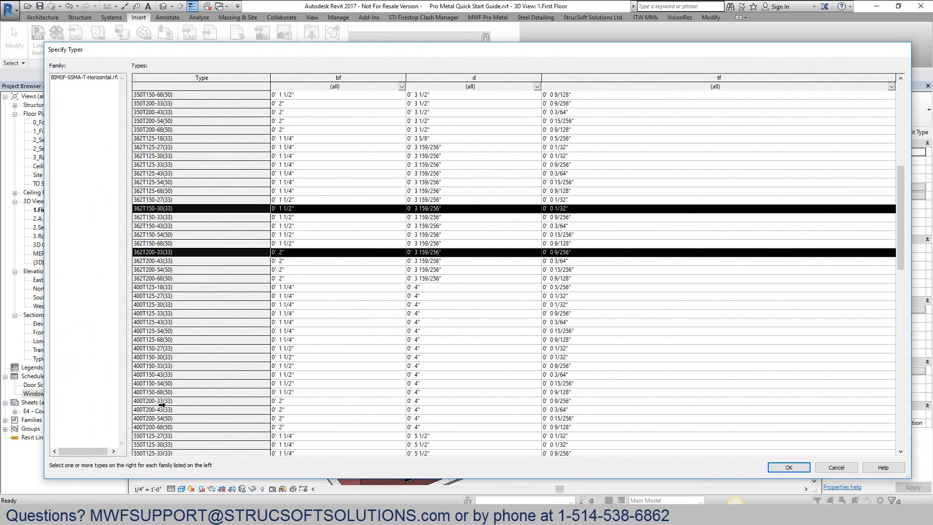
ctrl+click(153, 393)
ctrl+click(152, 401)
scroll(180, 396, down, 10)
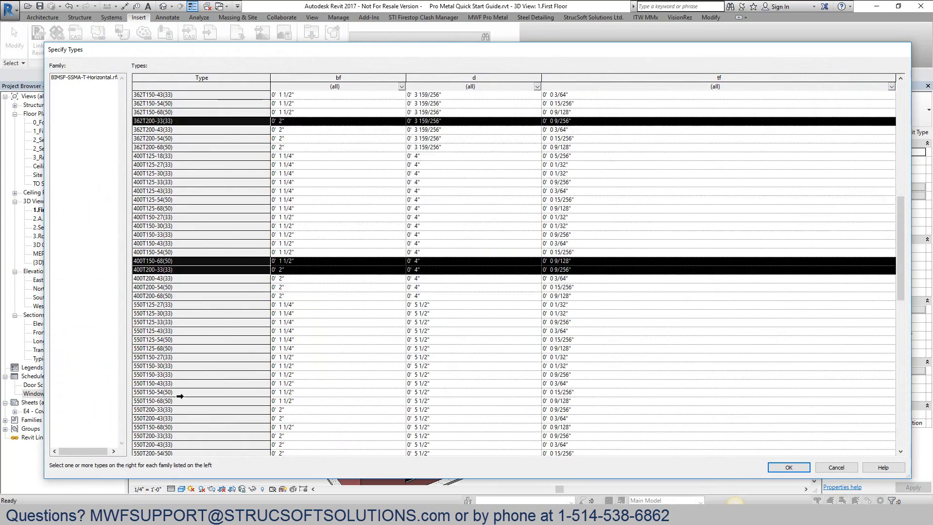
ctrl+click(156, 427)
ctrl+click(156, 435)
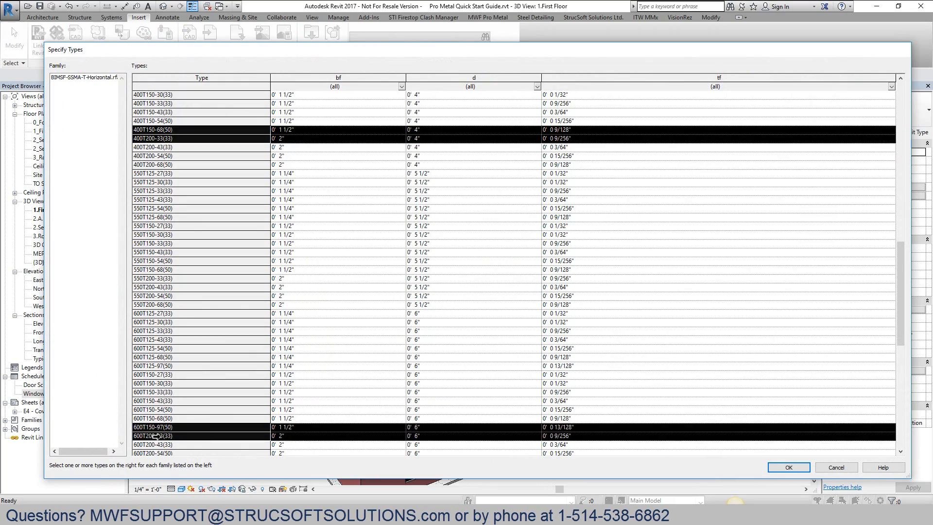
click(787, 467)
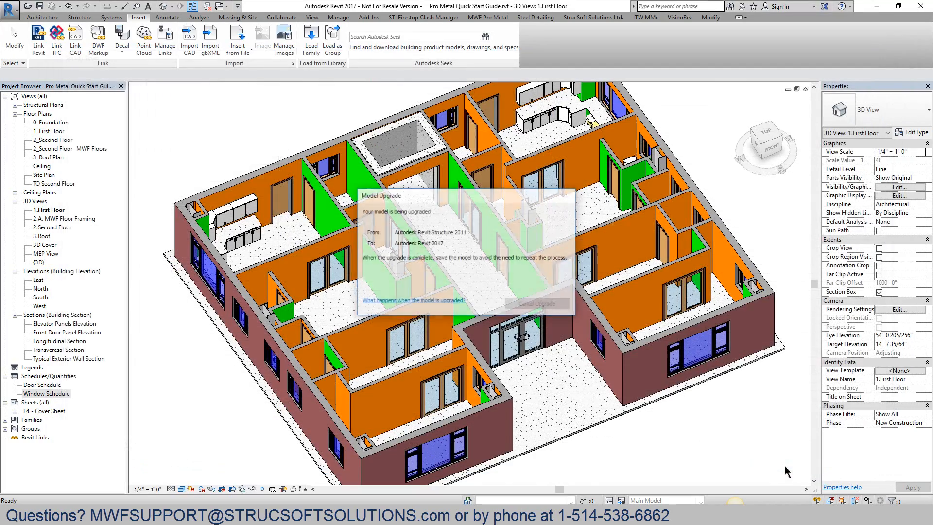
Open the stud family BIMSF-SSMA-S.rfa for loading from the Imperial families folder
click(311, 39)
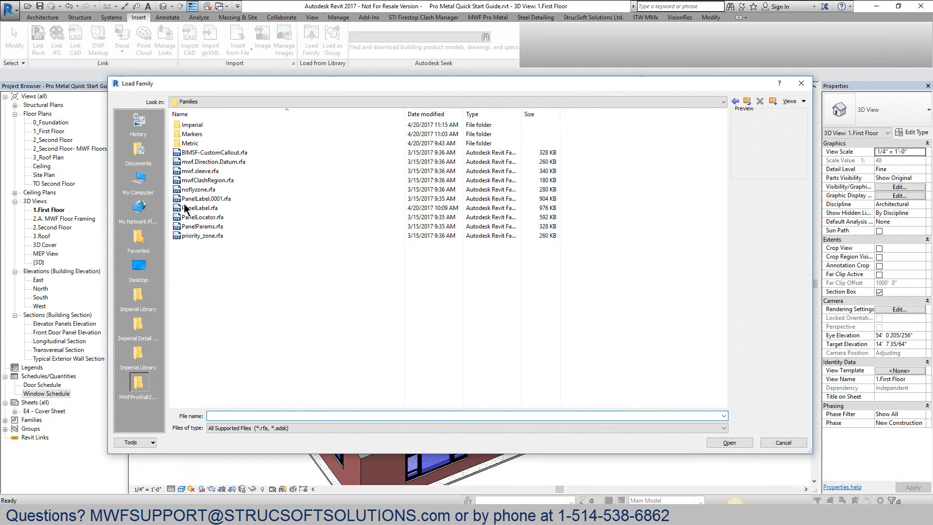
double_click(194, 125)
scroll(204, 194, down, 2)
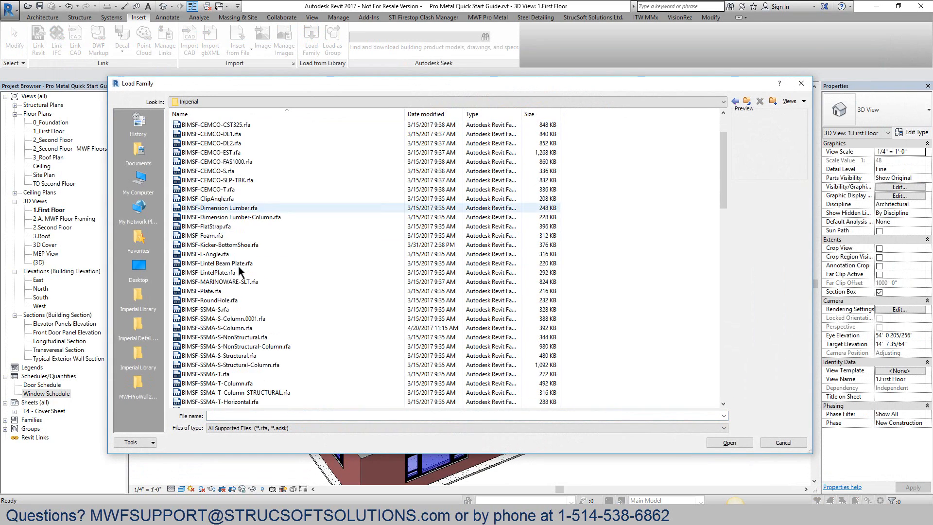
click(213, 309)
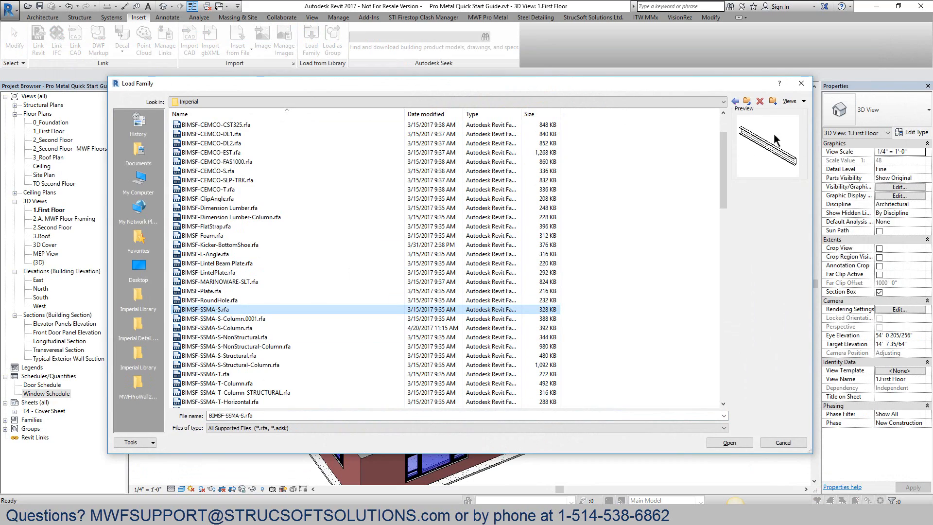
double_click(223, 309)
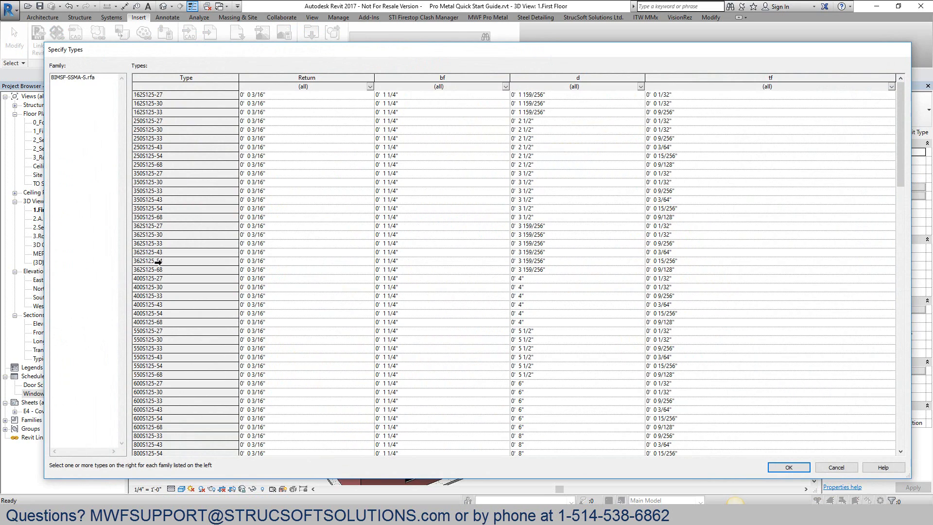
Load stud types 362S125-43, 362S125-54, 400S125-54, 400S125-68, 800S125-54 and 1000S162-68, overwriting the existing family version and its parameter values
drag(160, 260, 163, 253)
scroll(165, 399, down, 1)
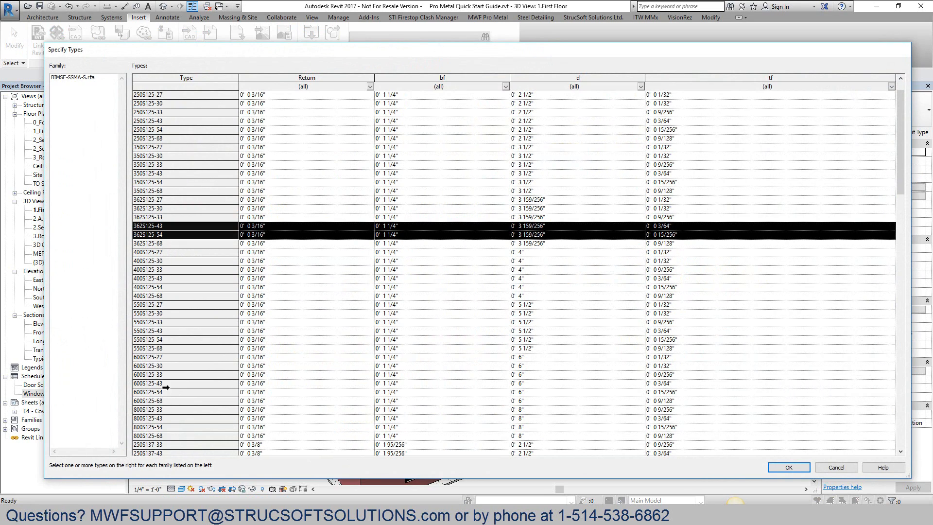
ctrl+click(160, 289)
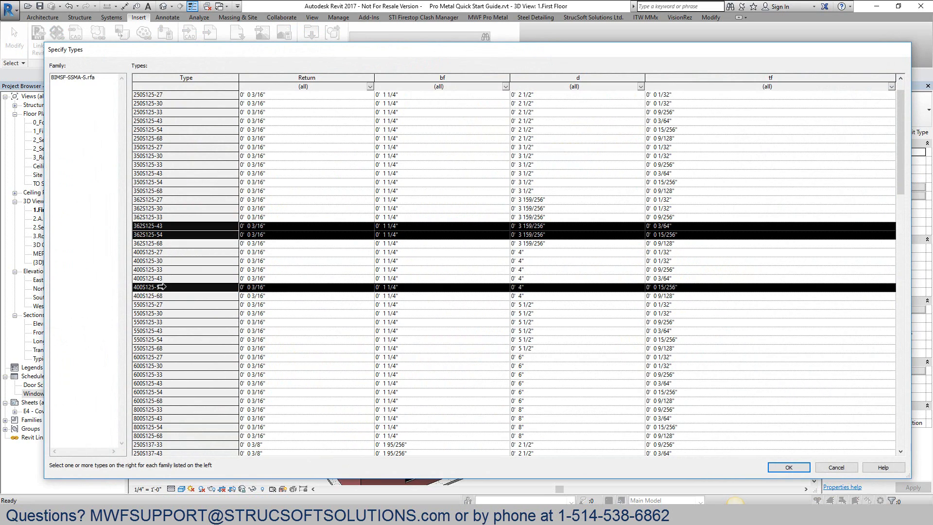
ctrl+click(161, 293)
ctrl+click(155, 426)
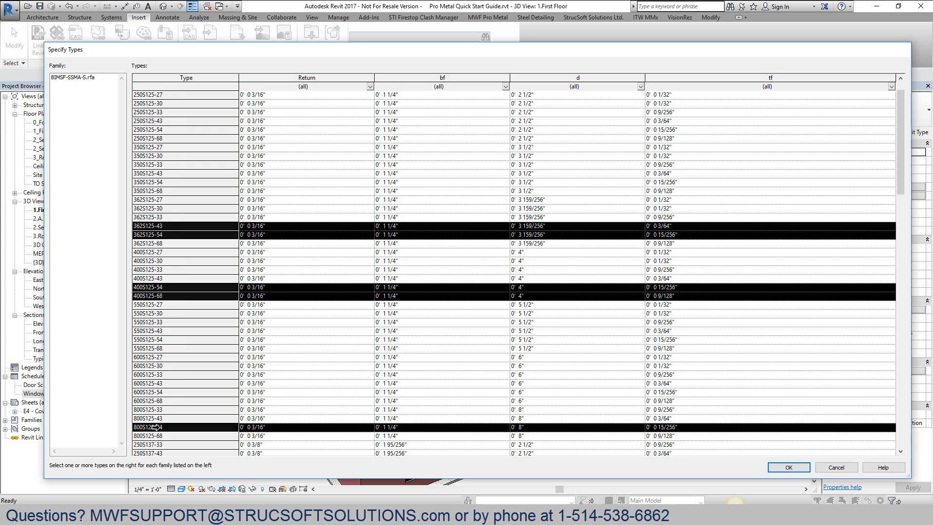
scroll(155, 426, down, 11)
scroll(155, 427, down, 20)
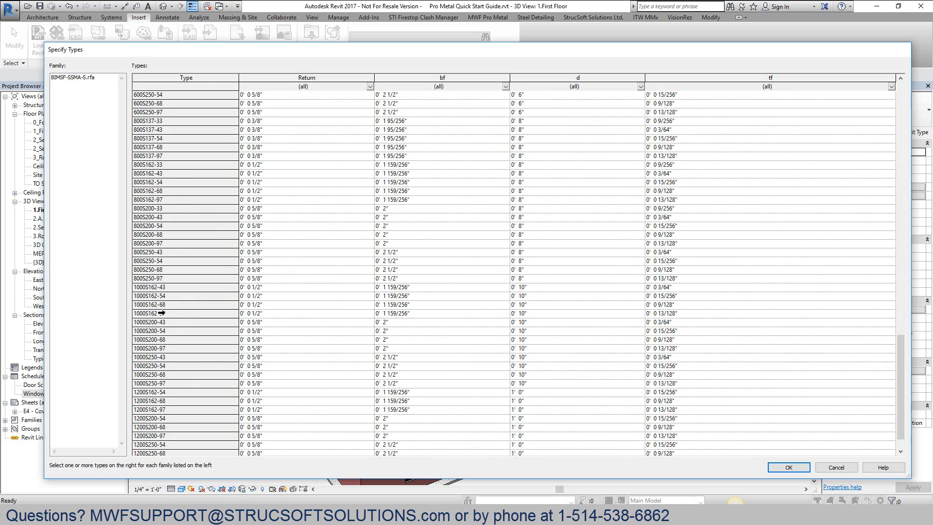
ctrl+click(161, 304)
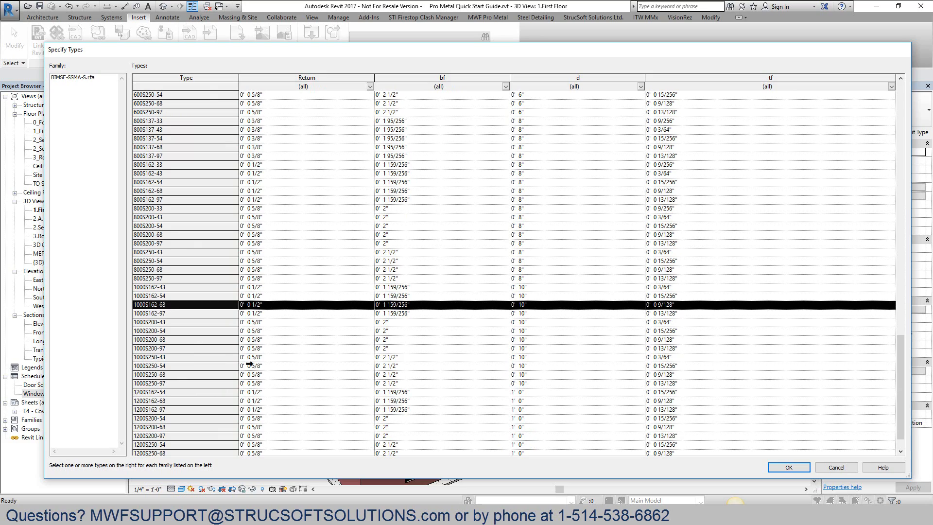
click(787, 468)
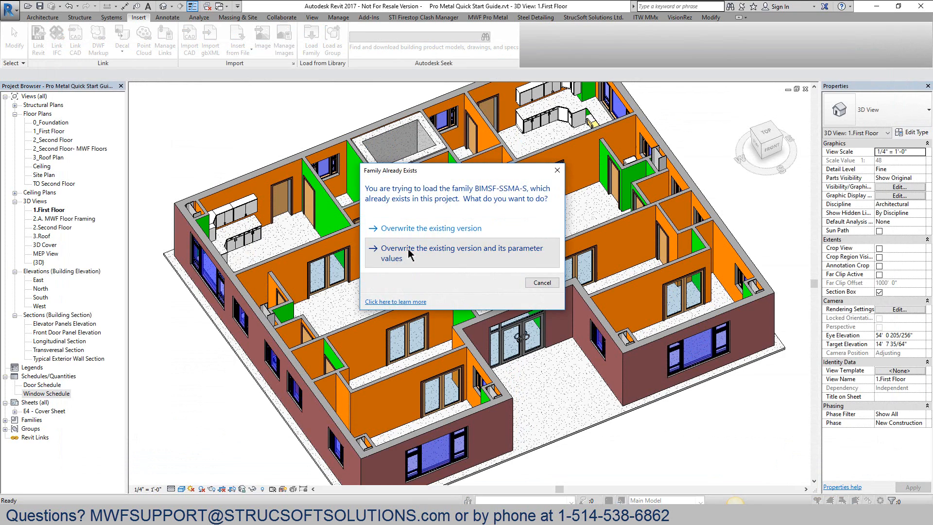
click(408, 251)
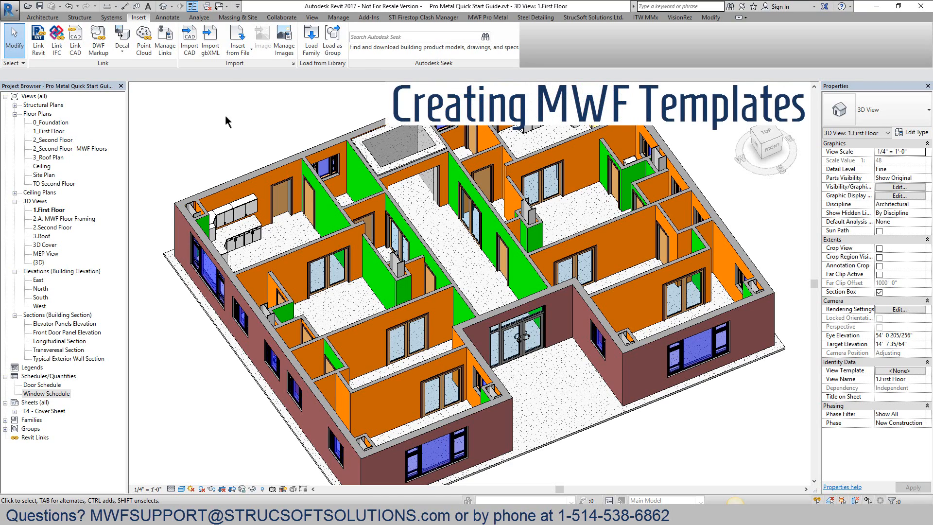
Copy the MWF Wall - 4" partition with the double glass door from the front corner room to outside the building
scroll(223, 117, down, 1)
middle_drag(220, 134, 232, 131)
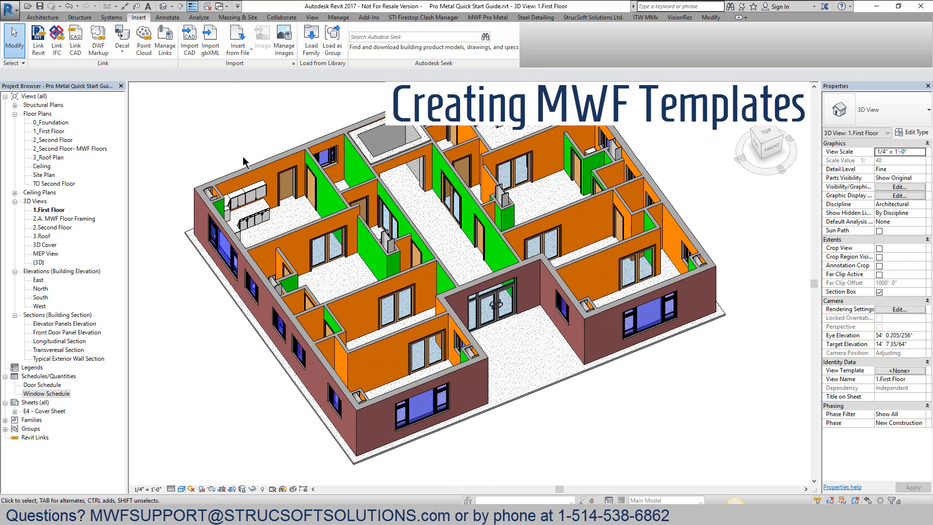
click(364, 350)
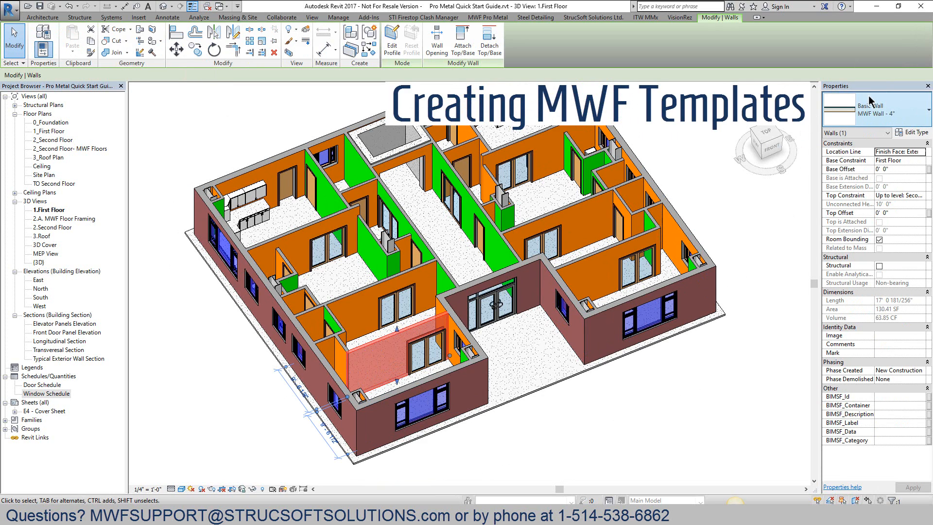
scroll(384, 340, down, 2)
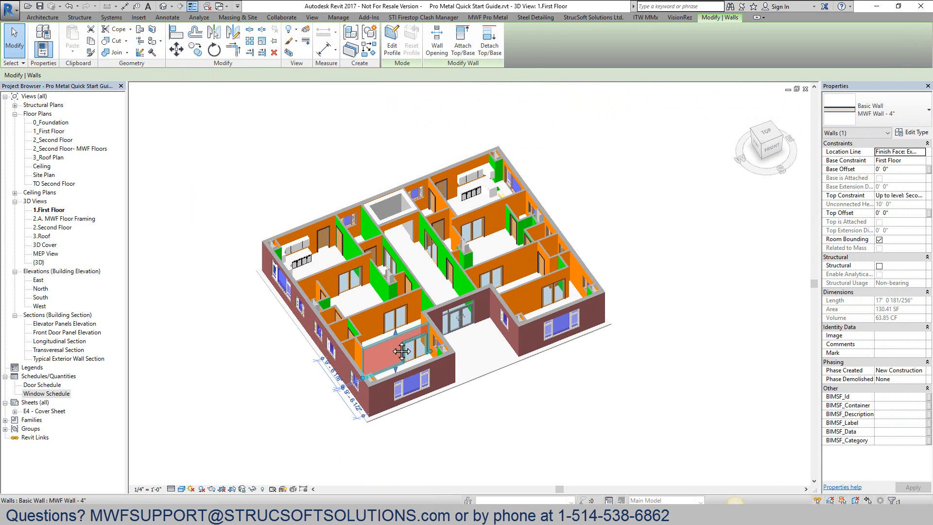
click(194, 49)
click(398, 347)
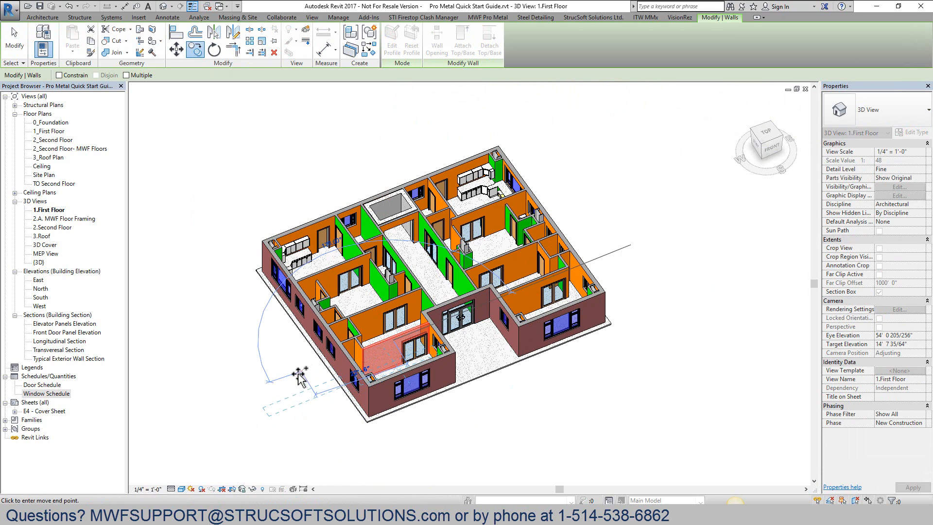
click(297, 382)
scroll(316, 387, up, 2)
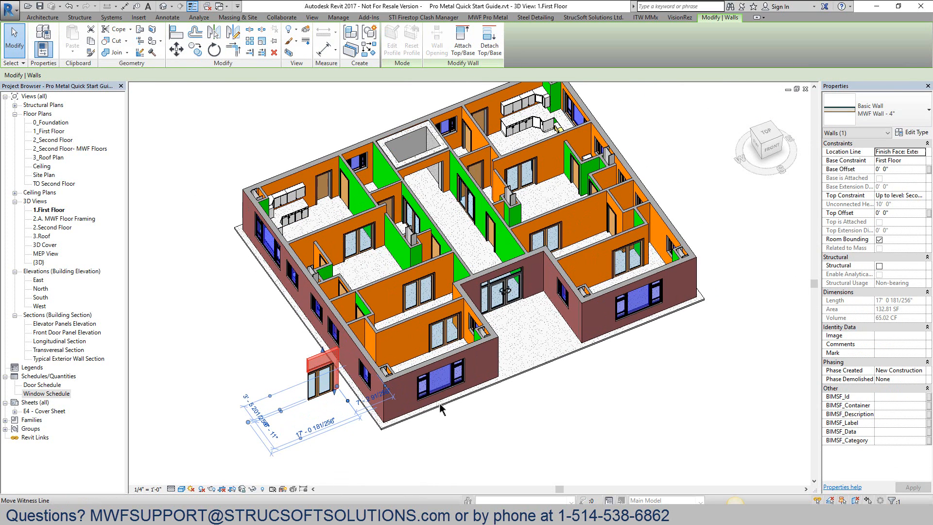
Reveal the hidden section box, extend its side outward past the copied wall, and turn off Reveal Hidden Elements
click(262, 488)
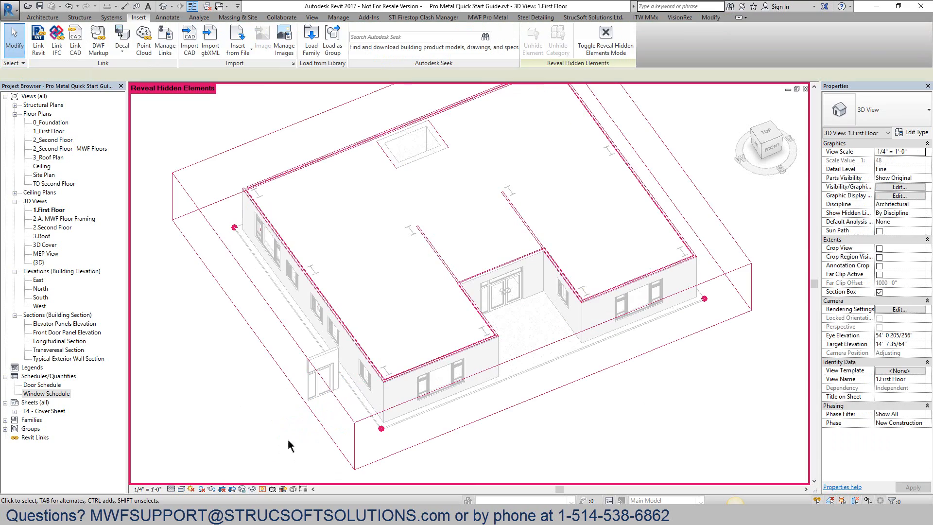
click(312, 413)
drag(263, 322, 146, 368)
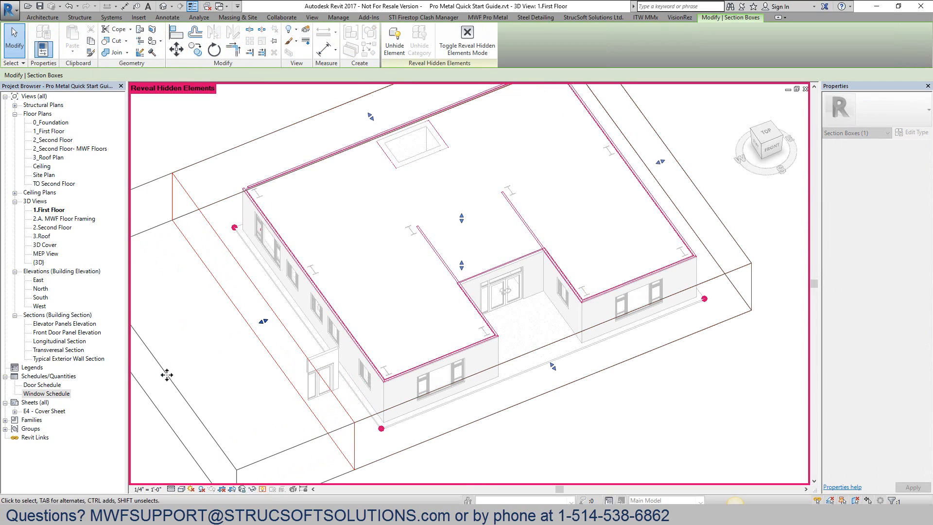
click(261, 488)
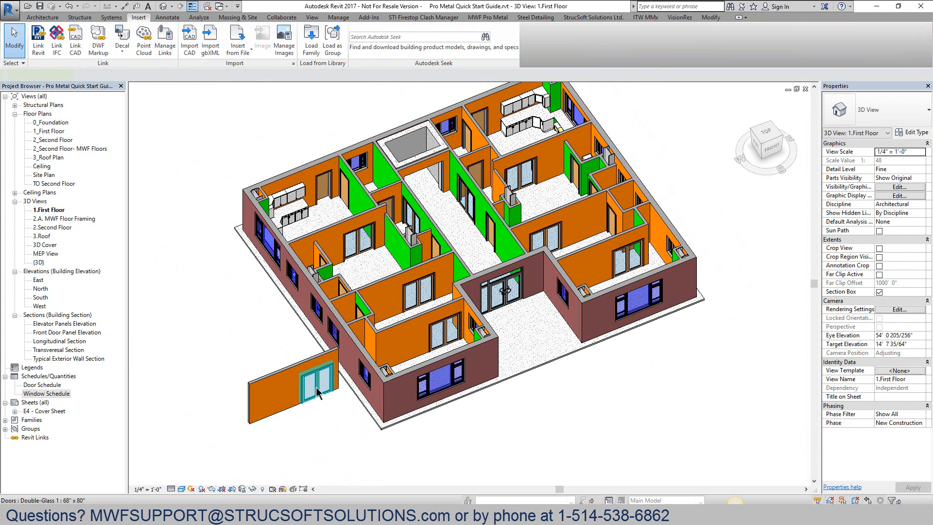
Move the double glass door along the copied 4" wall to about 7'-10" from the end nearest the building
click(297, 394)
drag(297, 395, 294, 396)
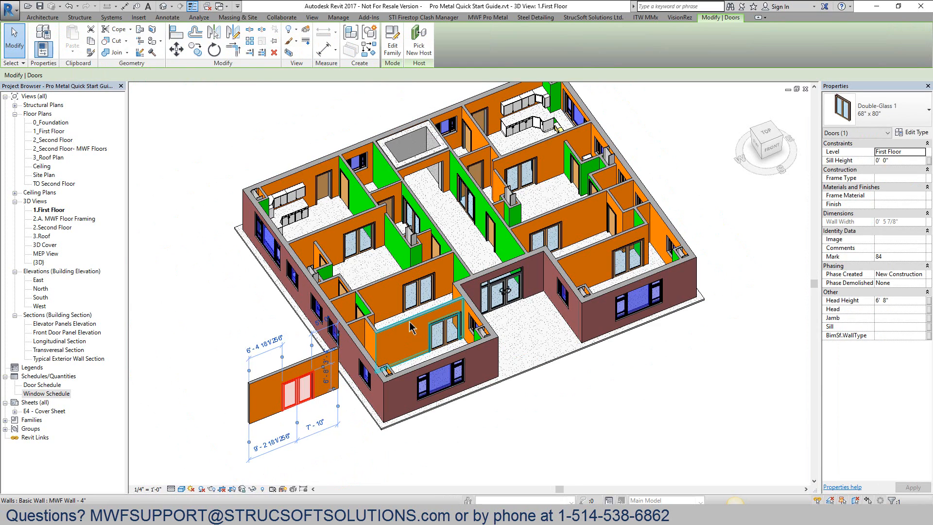
click(268, 384)
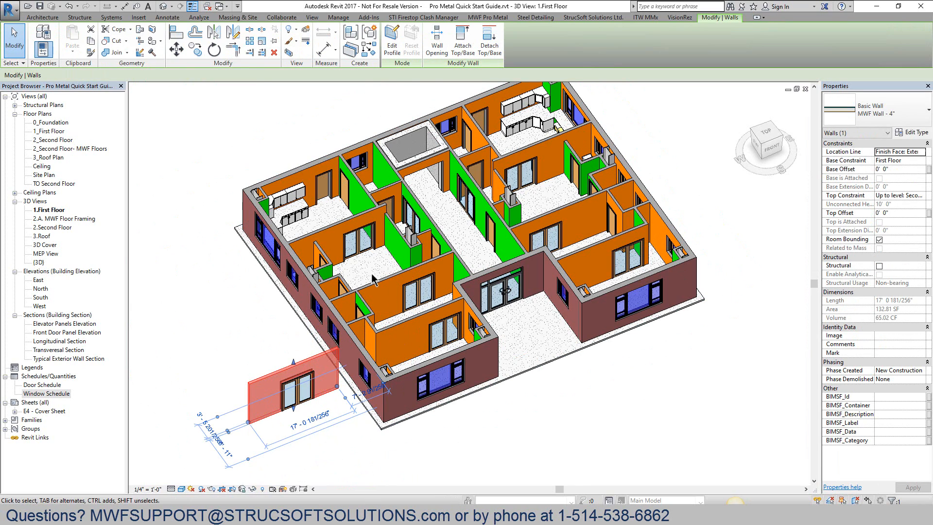
Place a copy of the brick exterior entrance wall with its double door outside, behind the copied 4" wall
scroll(381, 252, up, 3)
click(544, 271)
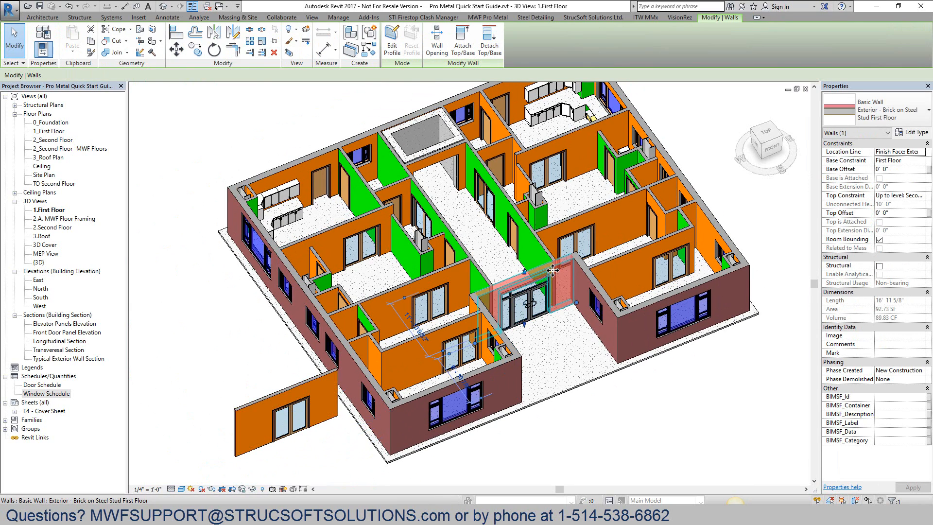
drag(534, 273, 258, 362)
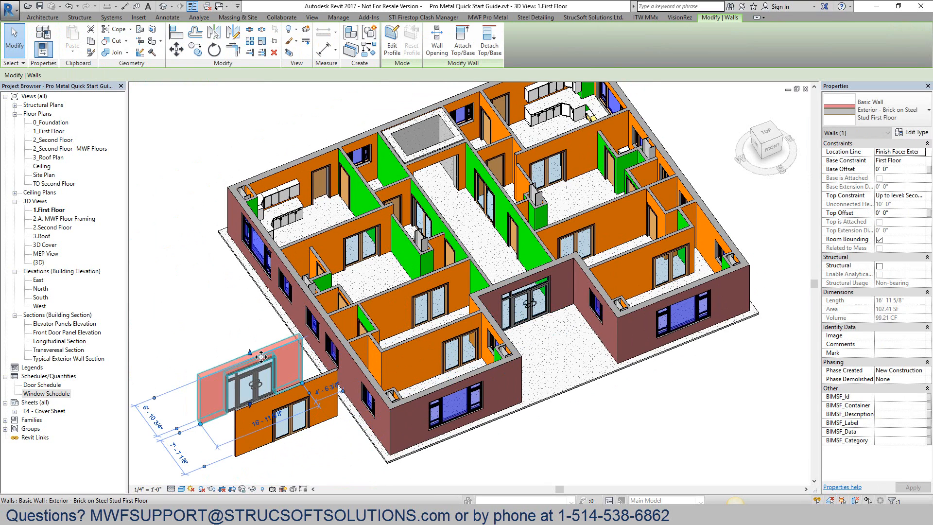
Copy the short MWF Wall - 3-5/8" with its door outside, make it 9'-0" long, and position it in front of the 4" wall copy
click(661, 207)
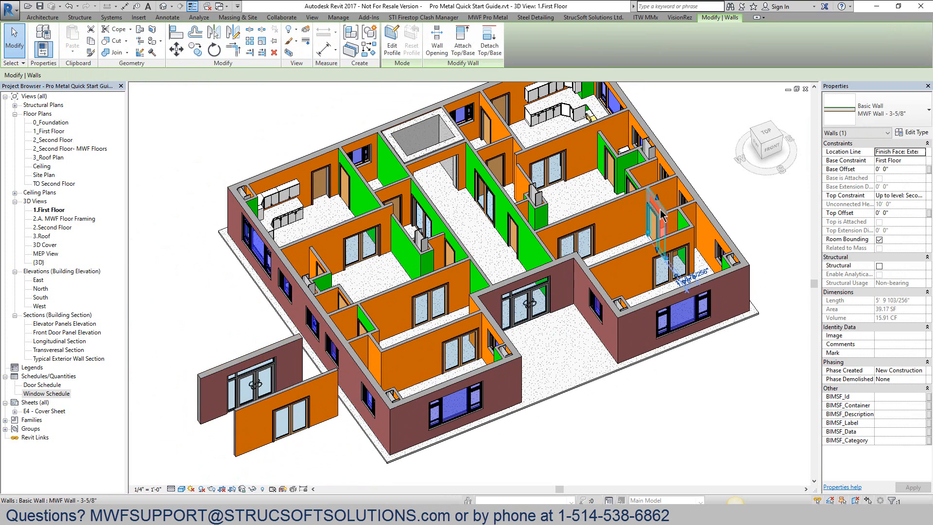
drag(660, 207, 301, 472)
scroll(316, 481, down, 3)
scroll(302, 467, up, 4)
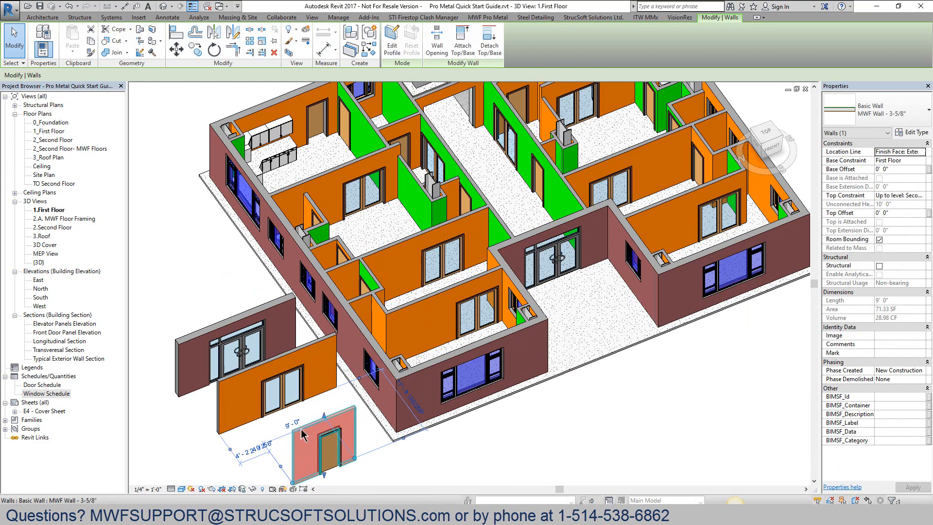
drag(302, 430, 288, 424)
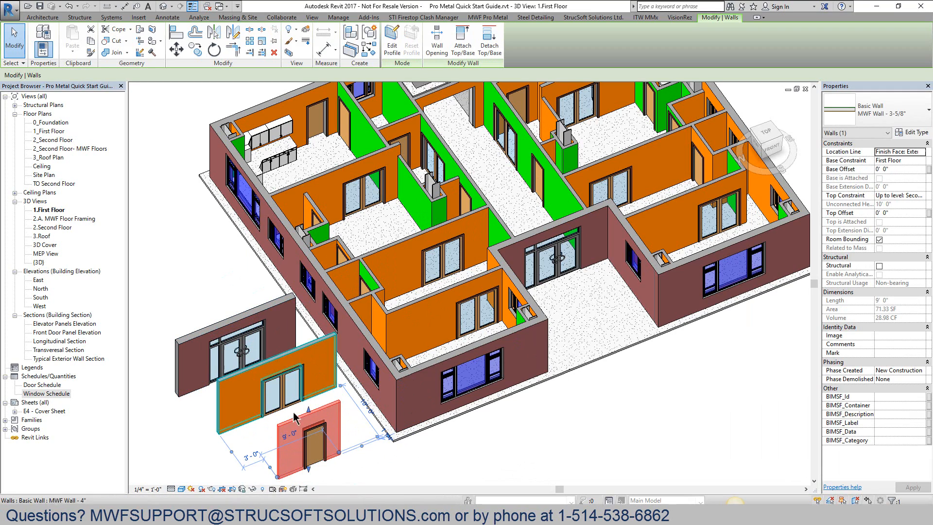
Start the MWF panel creation for the copied 3-5/8" wall and open the Template Manager
scroll(437, 379, up, 2)
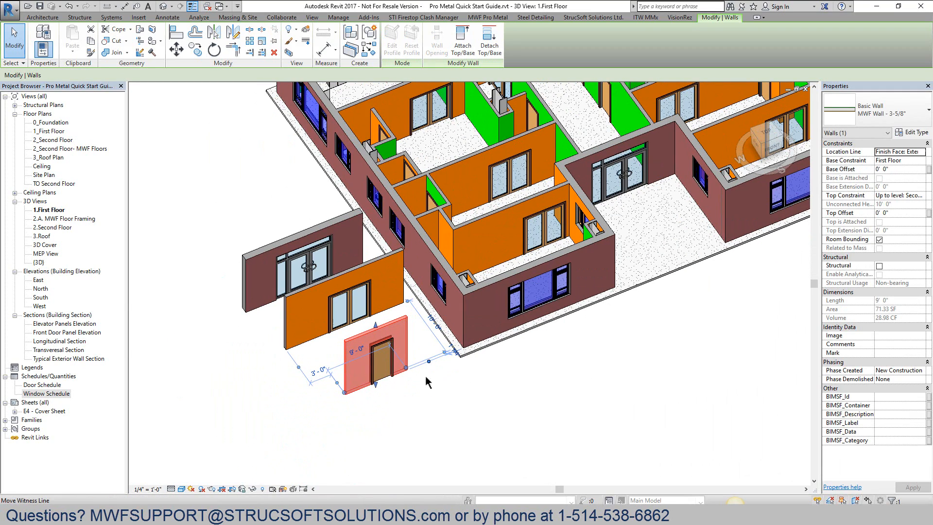
scroll(426, 381, up, 3)
scroll(496, 380, up, 1)
middle_drag(427, 384, 568, 381)
scroll(496, 381, up, 1)
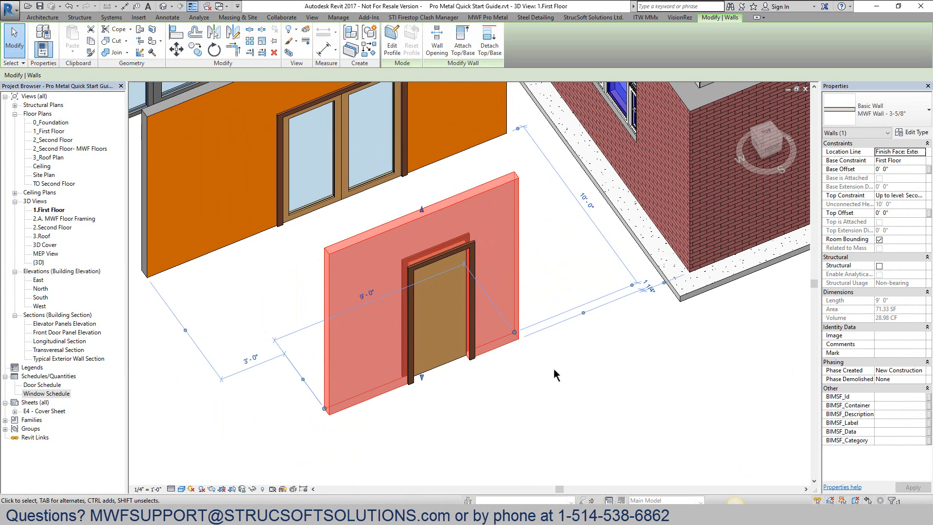
click(488, 17)
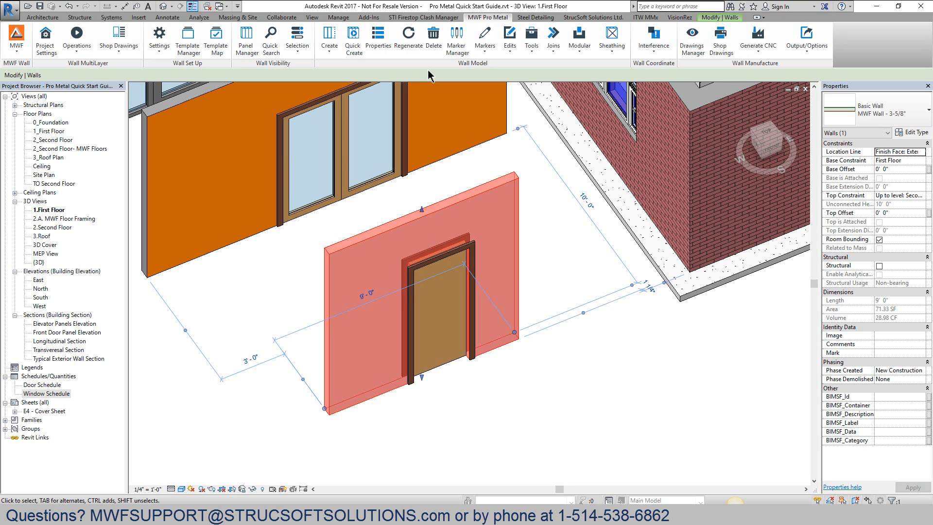
click(330, 43)
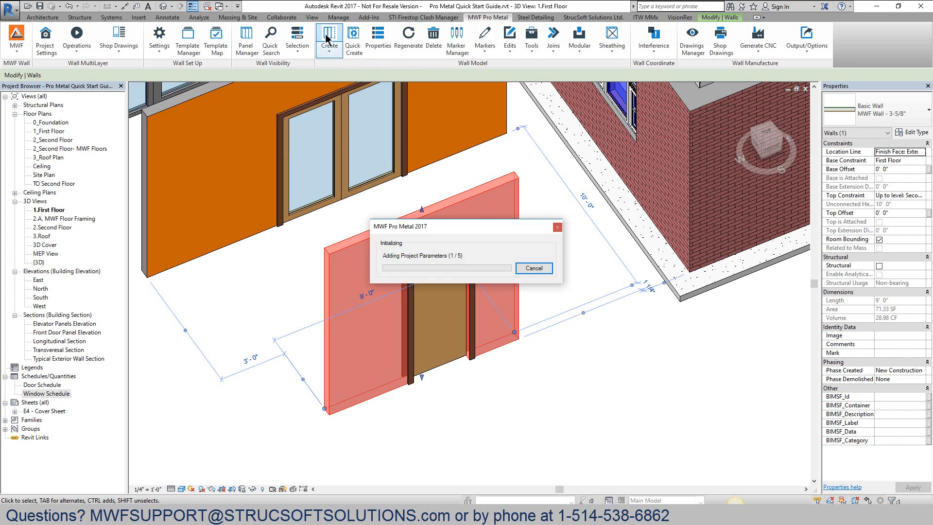
click(452, 365)
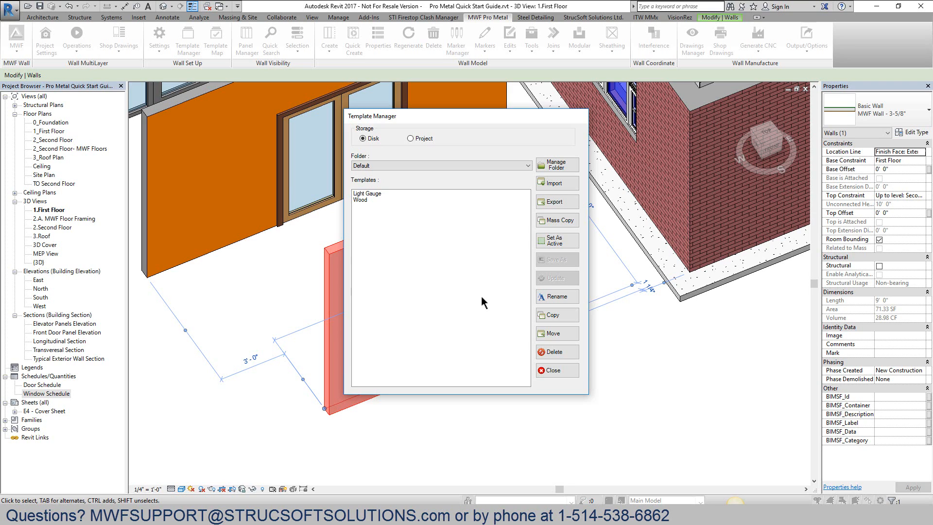
Create a template folder named QuickStart Templates in the project storage
click(419, 139)
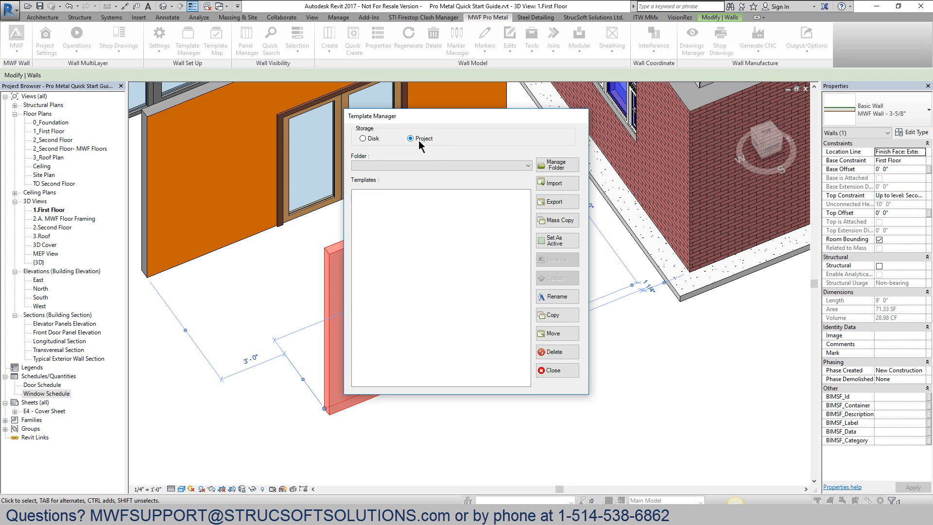
click(558, 165)
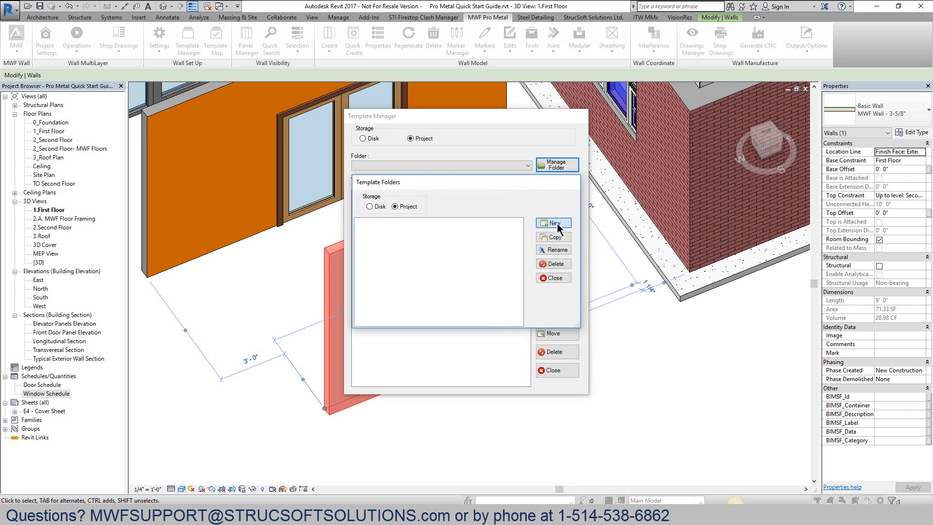
click(555, 224)
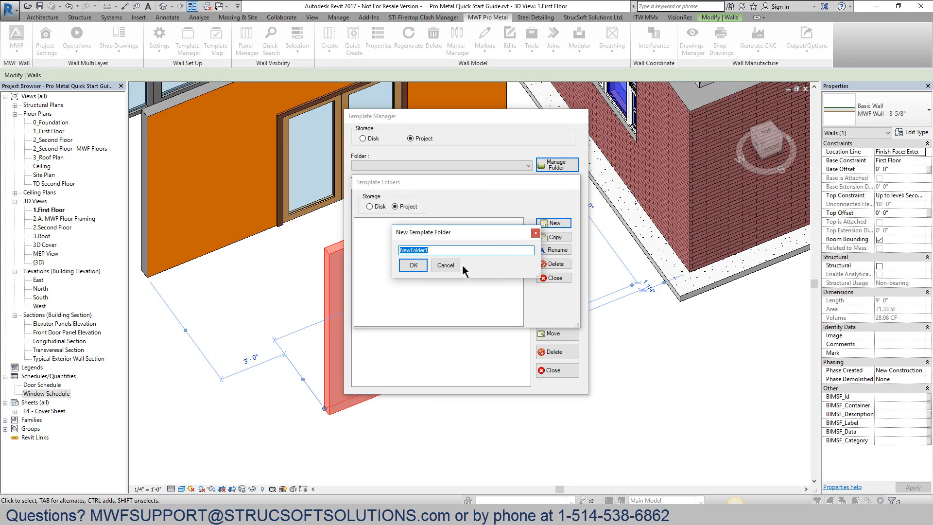
text(QuickStart Templates)
key(Return)
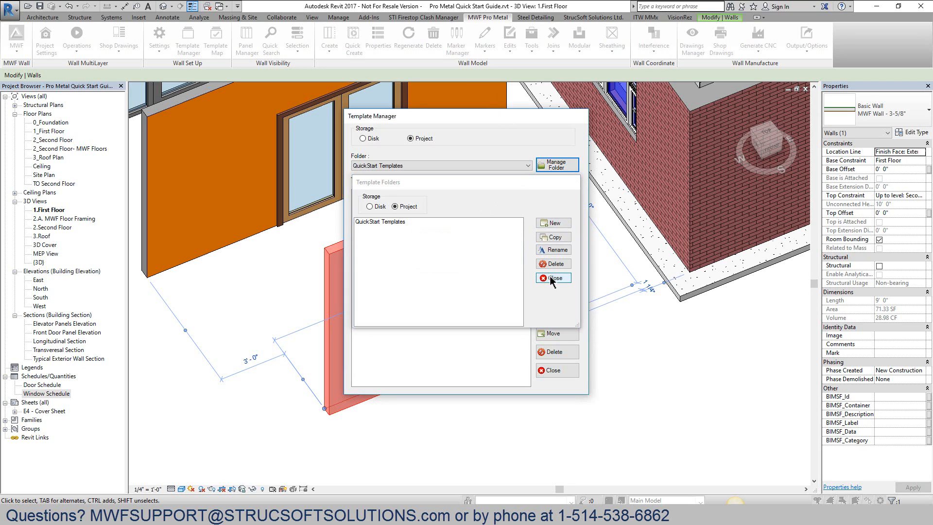
click(552, 278)
Set the Light Gauge template from the disk storage's Default folder as active and close the Template Manager
click(363, 138)
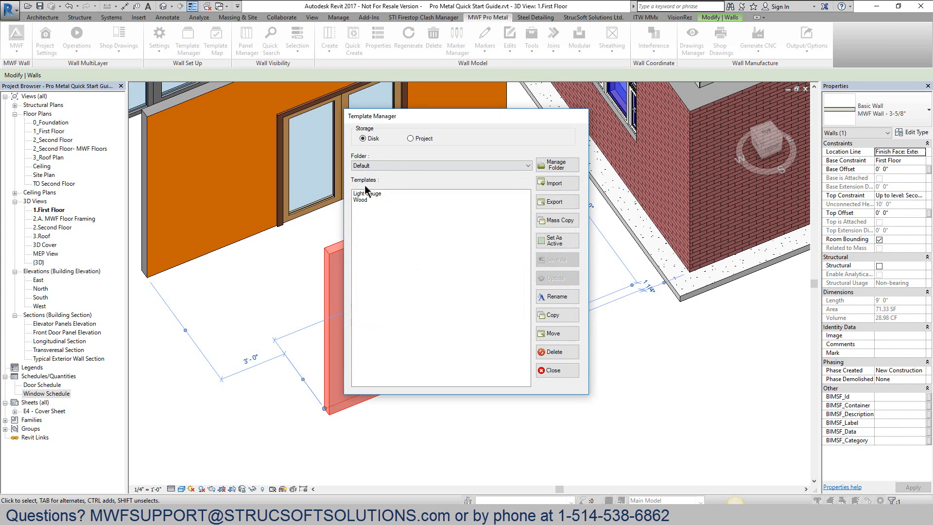
click(365, 194)
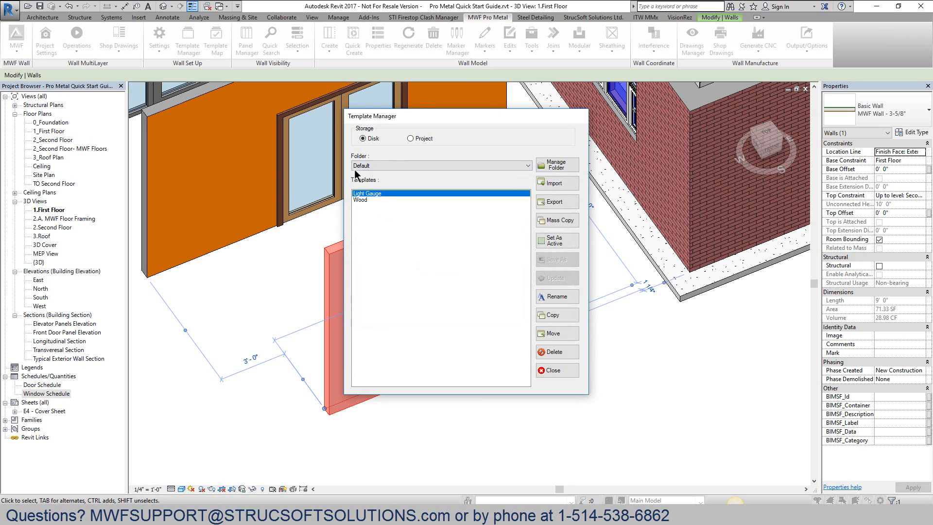
click(559, 244)
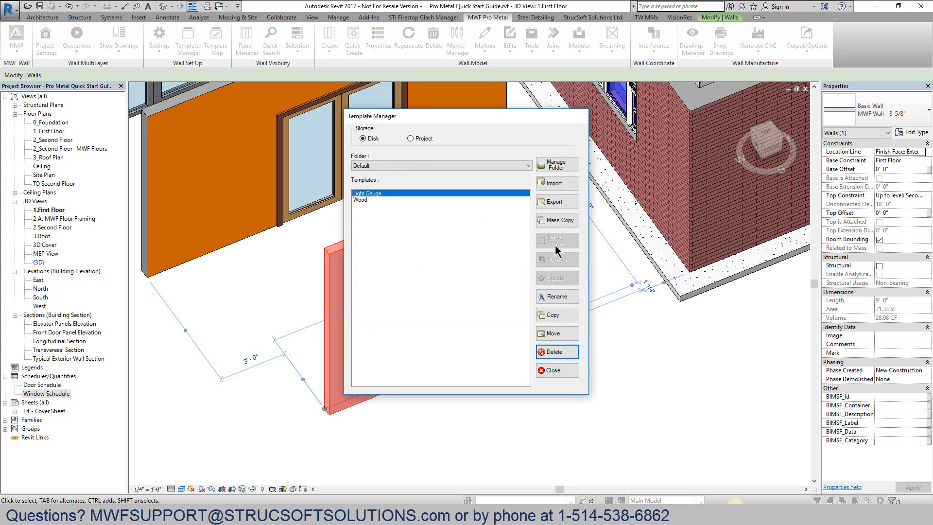
click(559, 369)
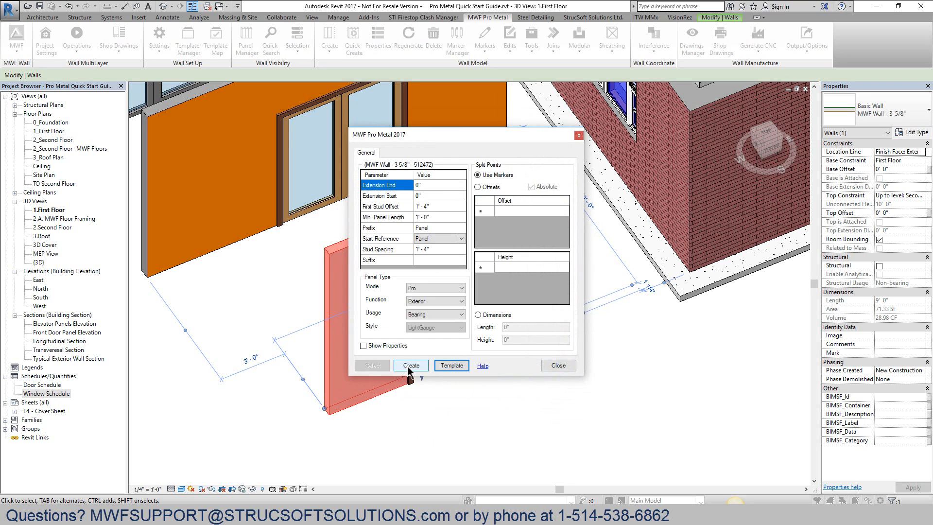
Create the framing panel on the copied 3-5/8" wall with the current panel settings
click(411, 365)
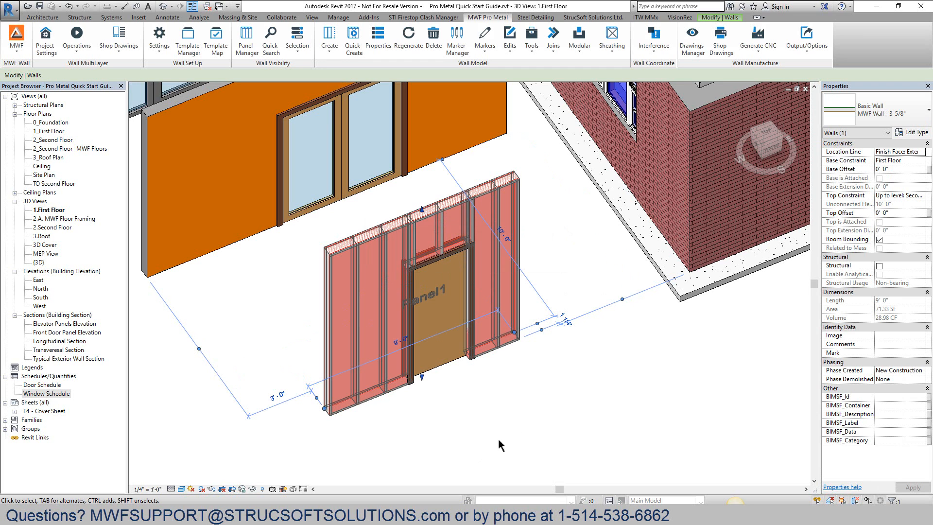
scroll(486, 383, up, 4)
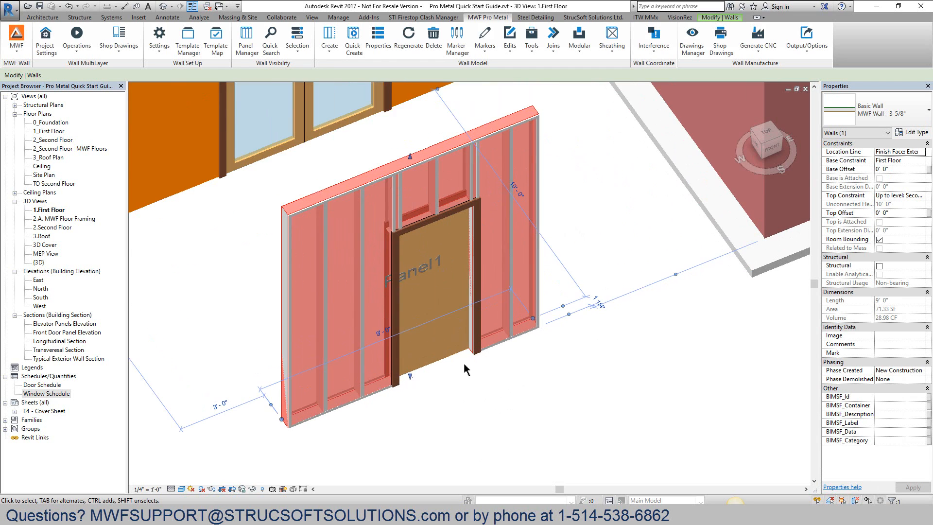
scroll(503, 385, up, 4)
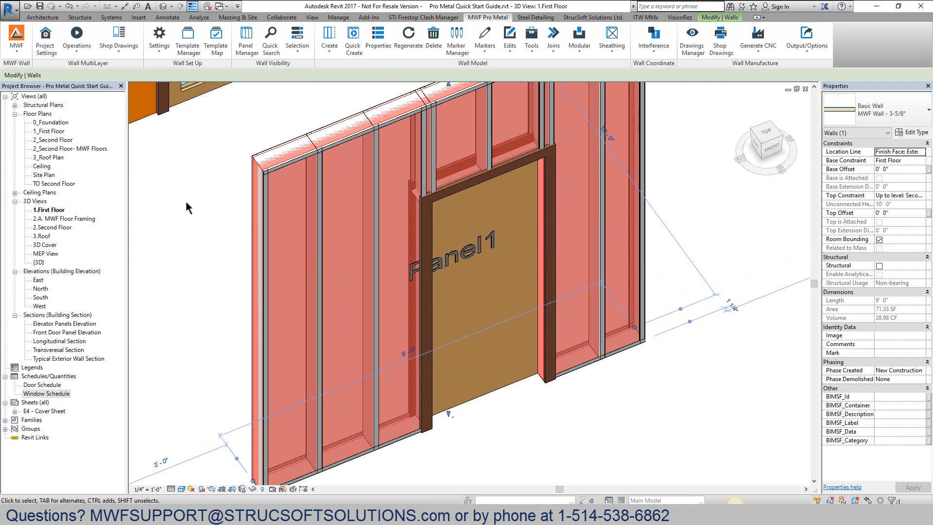
Examine the member types and properties of the new panel's vertical studs and its panel label
click(327, 226)
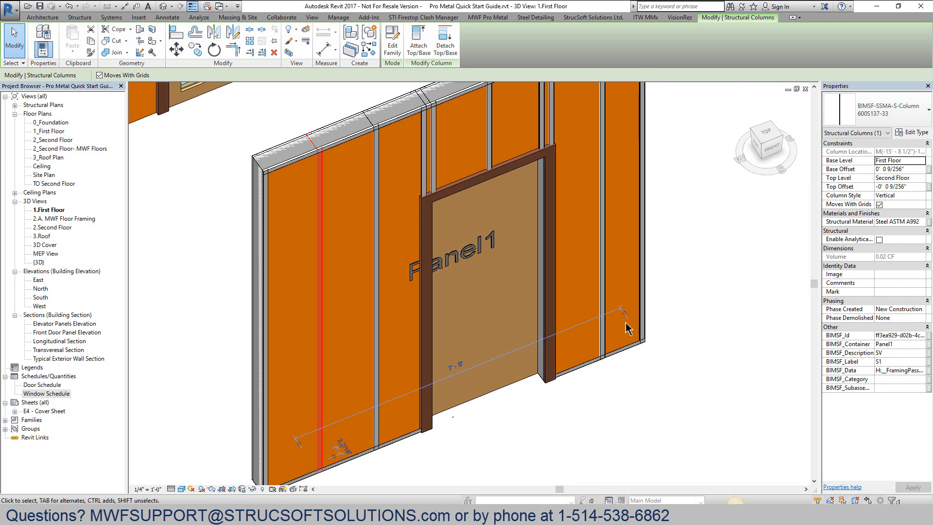
scroll(585, 301, down, 2)
click(509, 268)
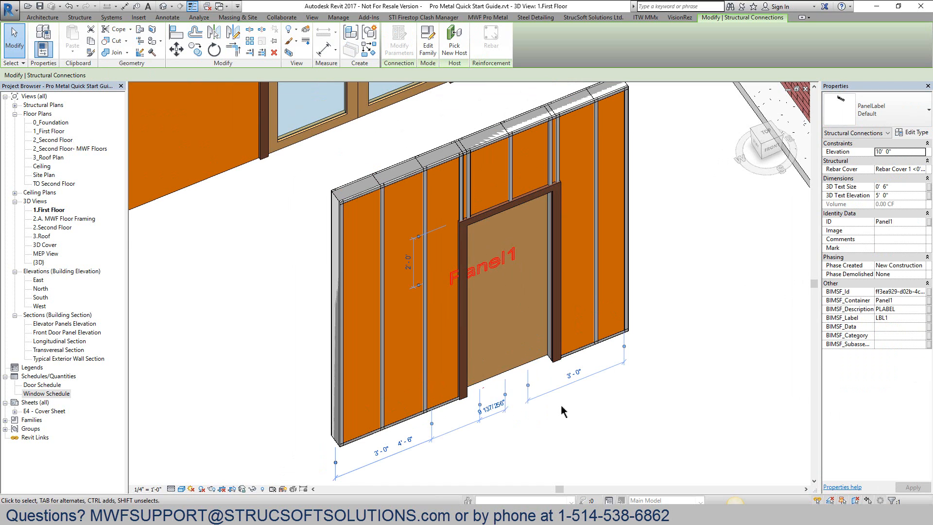
middle_drag(563, 407, 650, 427)
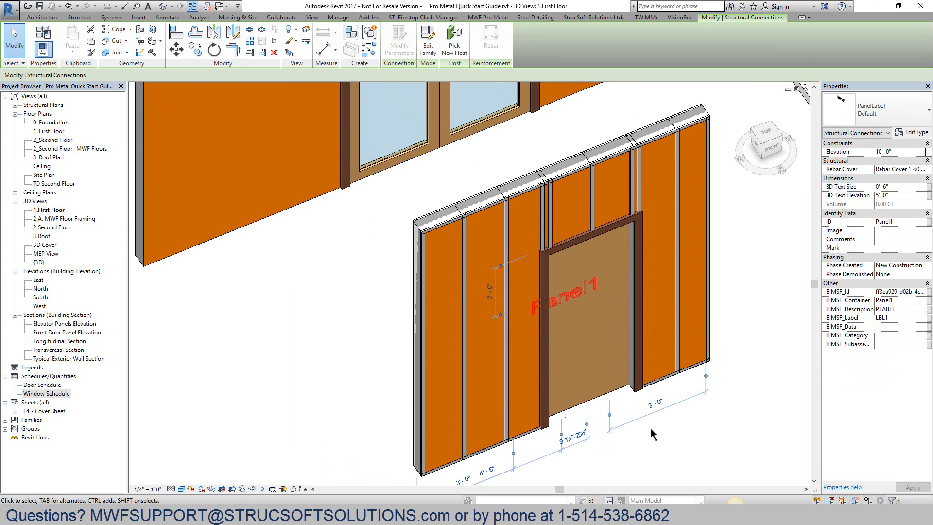
click(505, 233)
Open the MWF properties of Panel1 from its label, setting the prefix to Int- and the stud justification to Structural Centerline
click(583, 297)
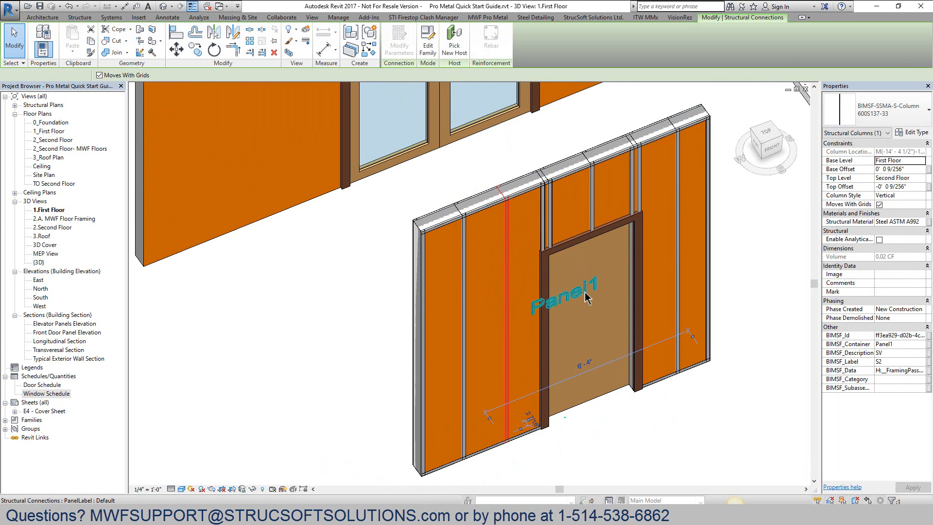
click(504, 19)
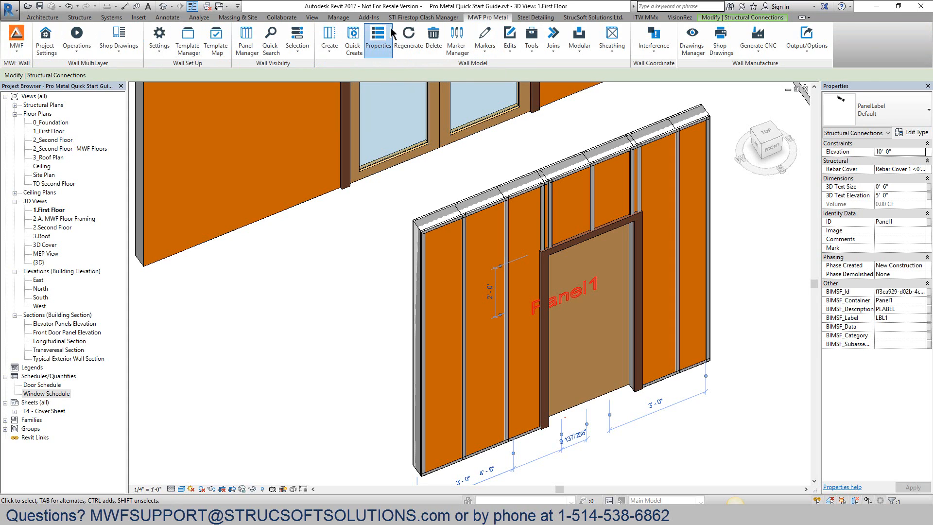
click(374, 45)
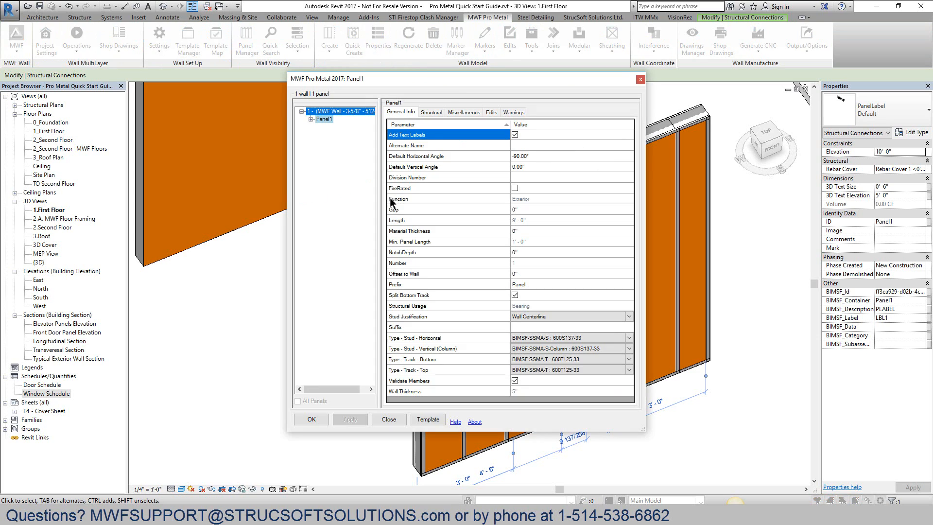
drag(448, 81, 237, 72)
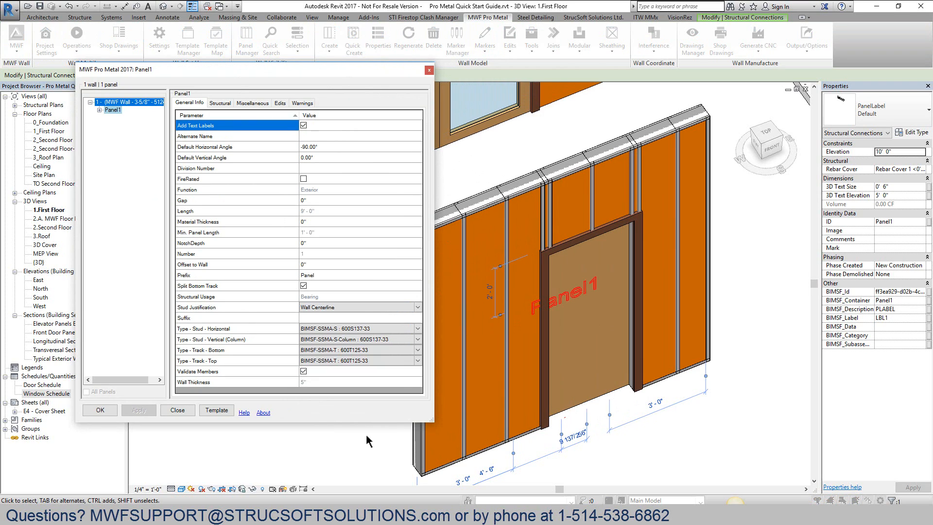
click(255, 276)
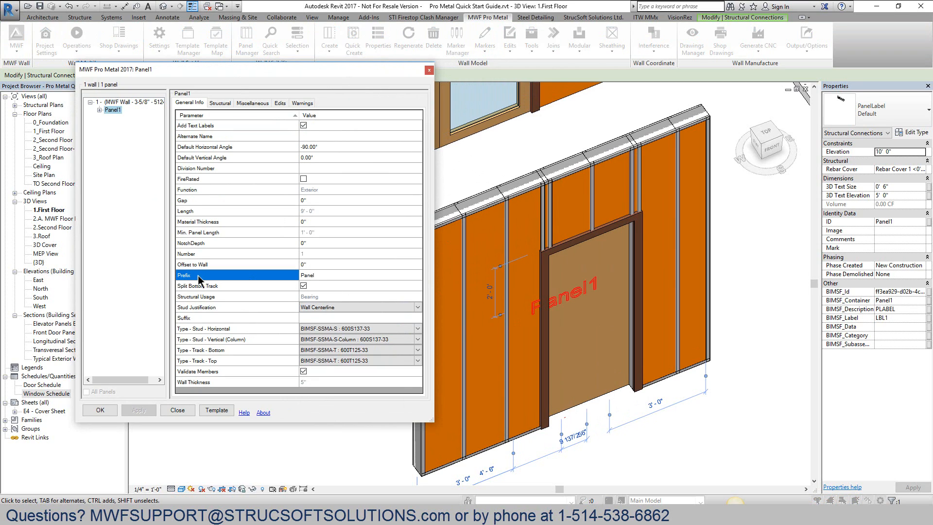
click(322, 276)
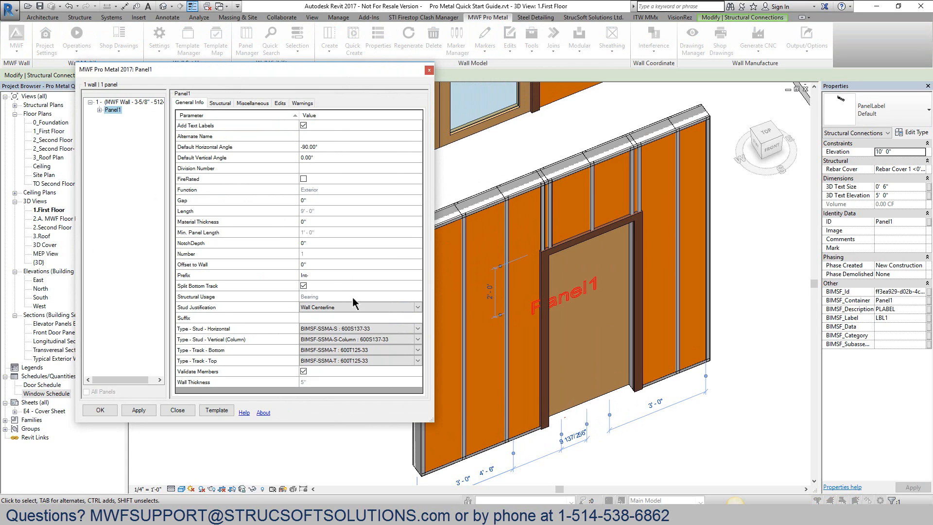
click(379, 314)
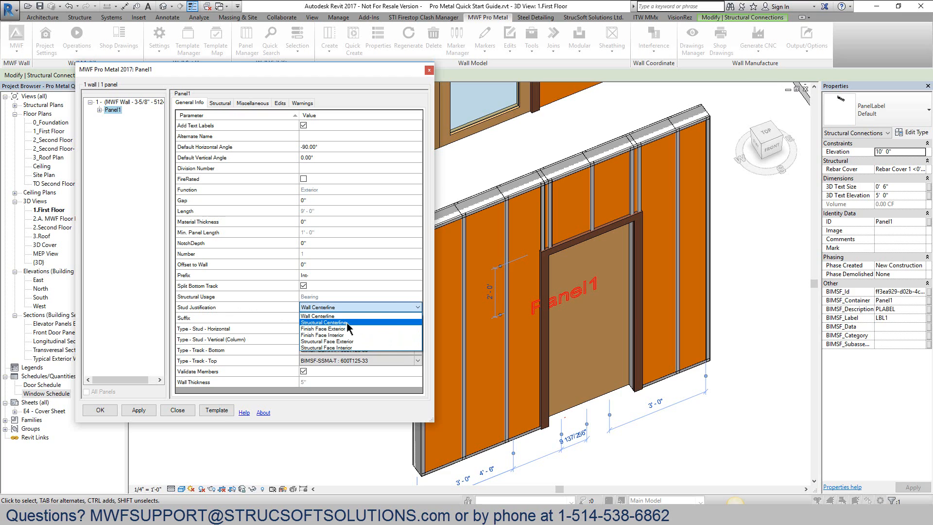
click(346, 323)
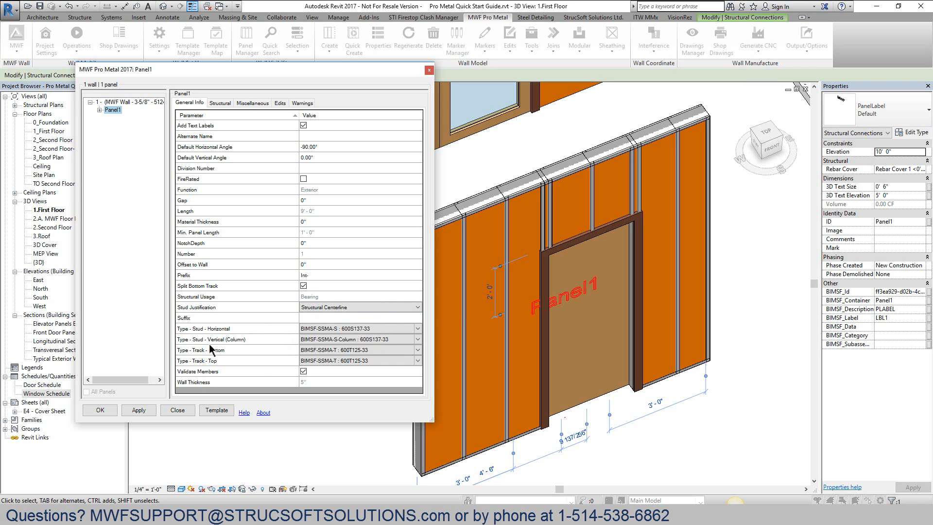
Set the panel's horizontal stud type to BIMSF-SSMA-S : 362S125-43 and its vertical stud type to BIMSF-SSMA-S-Column : 362S125-43
click(388, 330)
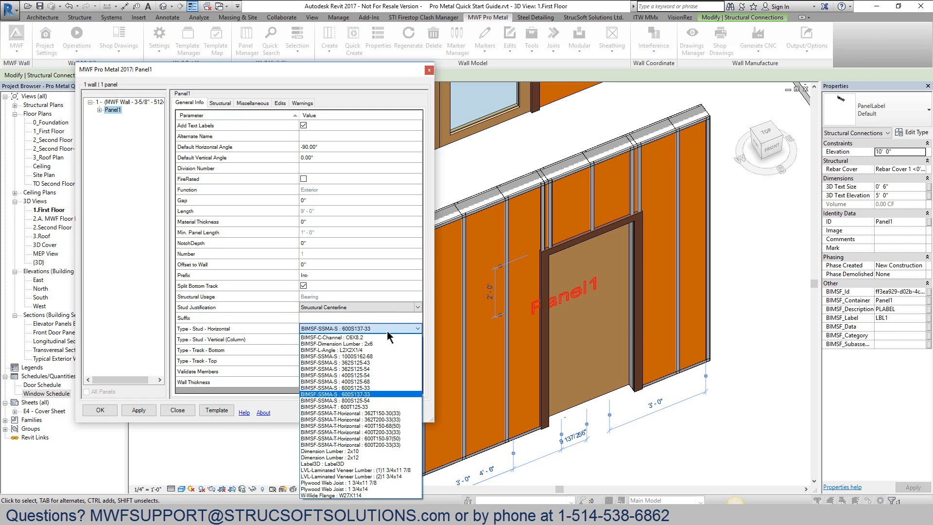
click(380, 362)
click(417, 340)
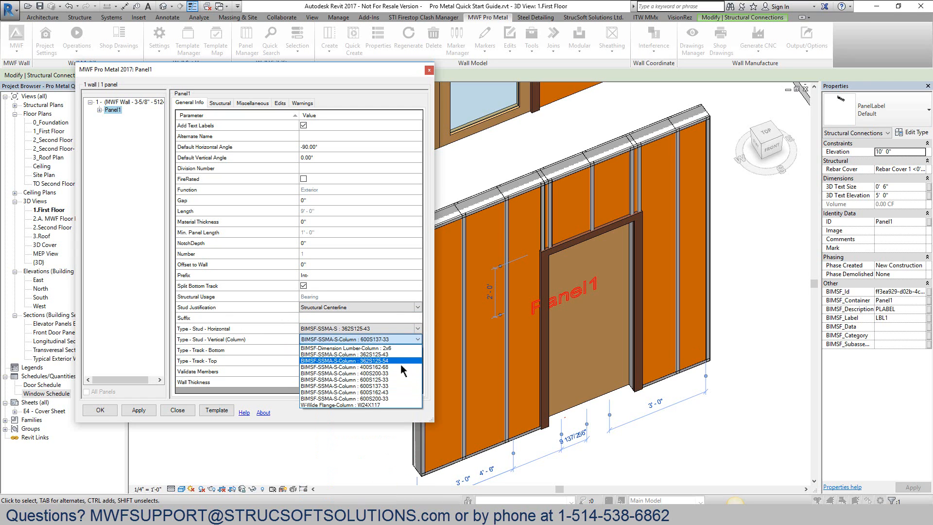
click(383, 354)
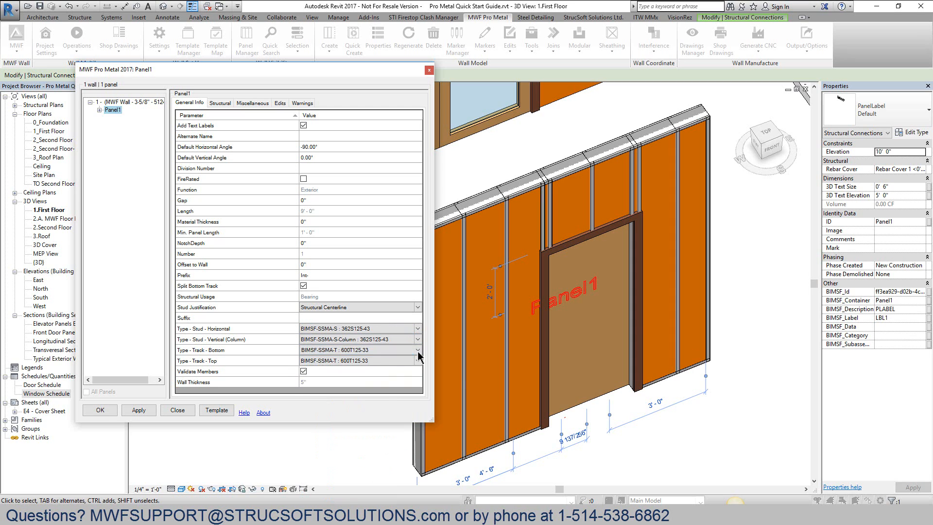
Set the BIMSF-SSMA-T-Horizontal bottom track to 362T150-30(33) and top track to 362T200-33(33), and enter -A as the panel suffix
click(416, 350)
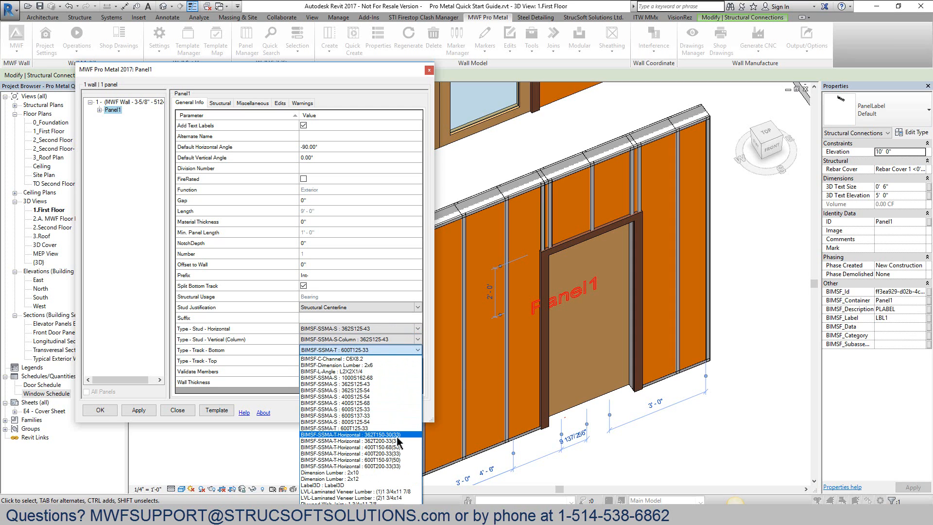
click(397, 435)
click(416, 360)
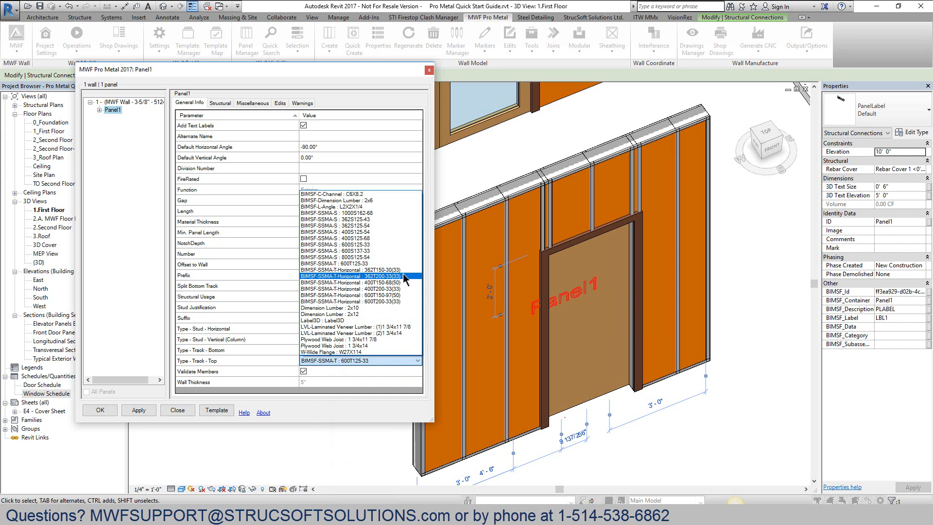
click(388, 276)
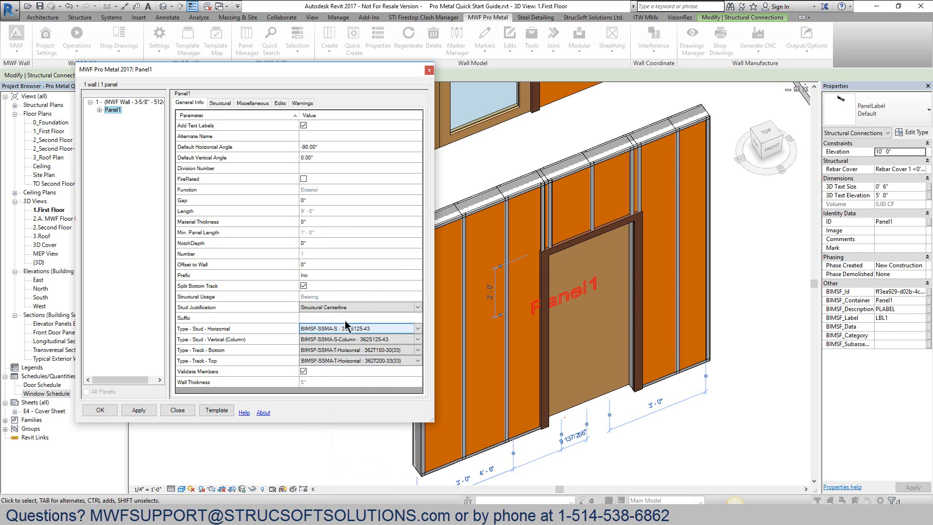
click(318, 321)
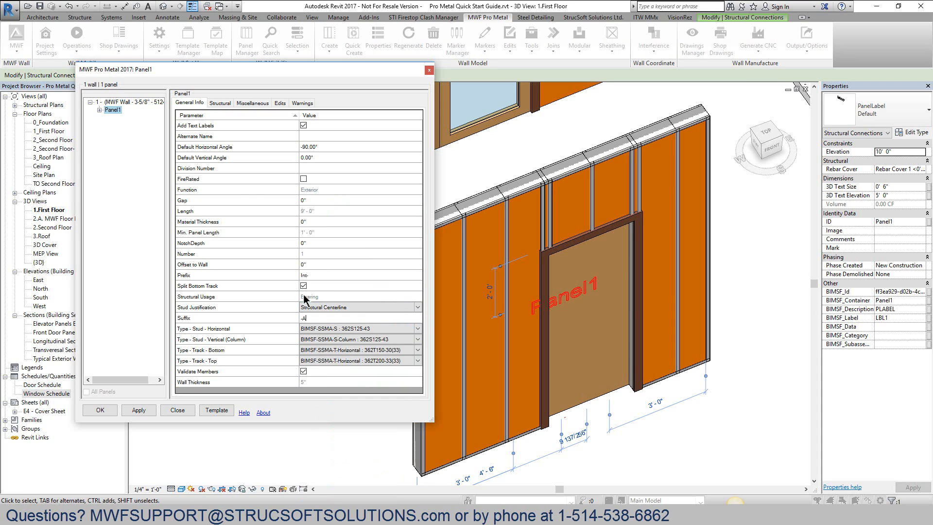
Review the panel's structural parameters, and open its Opening Framing settings for individual openings in an enlarged window
click(221, 103)
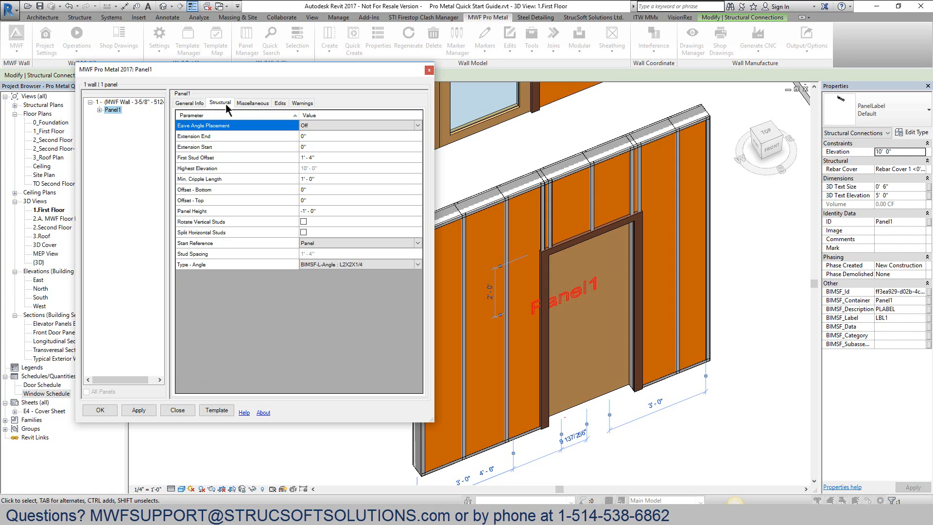
click(207, 197)
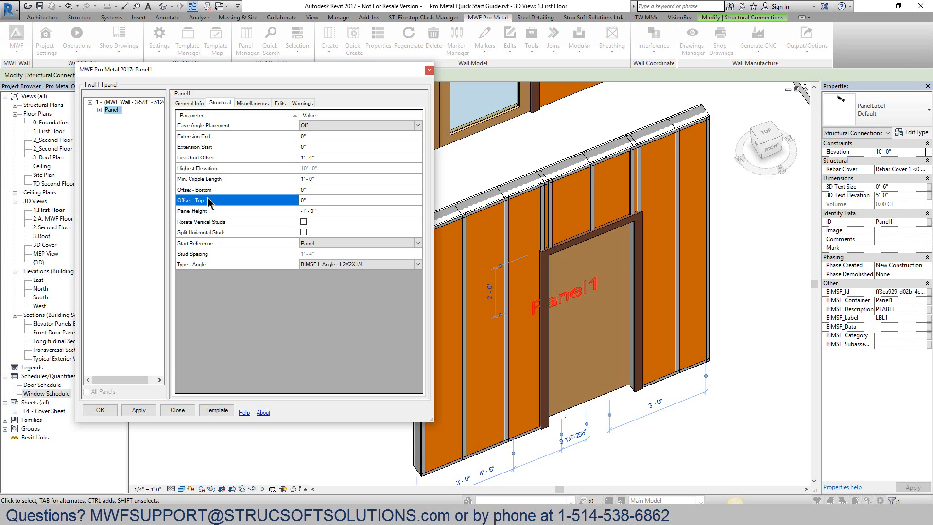
click(252, 103)
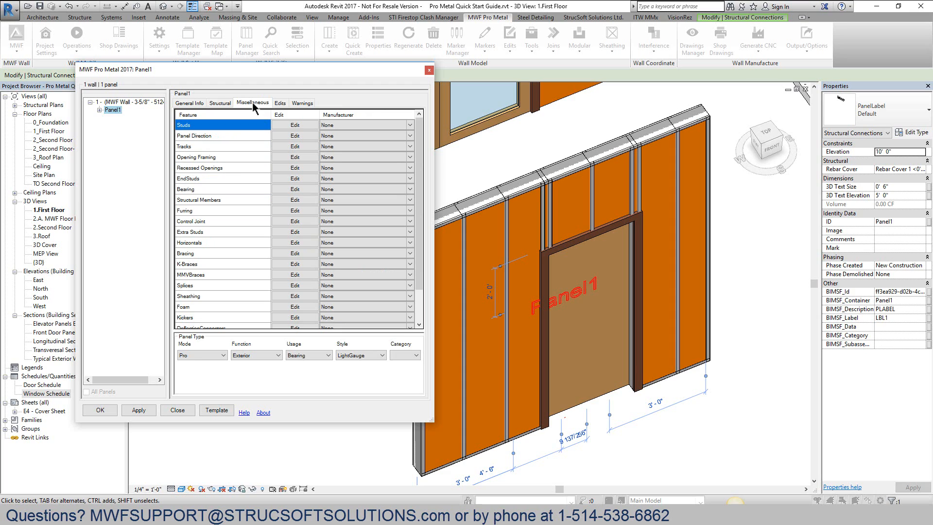
click(194, 156)
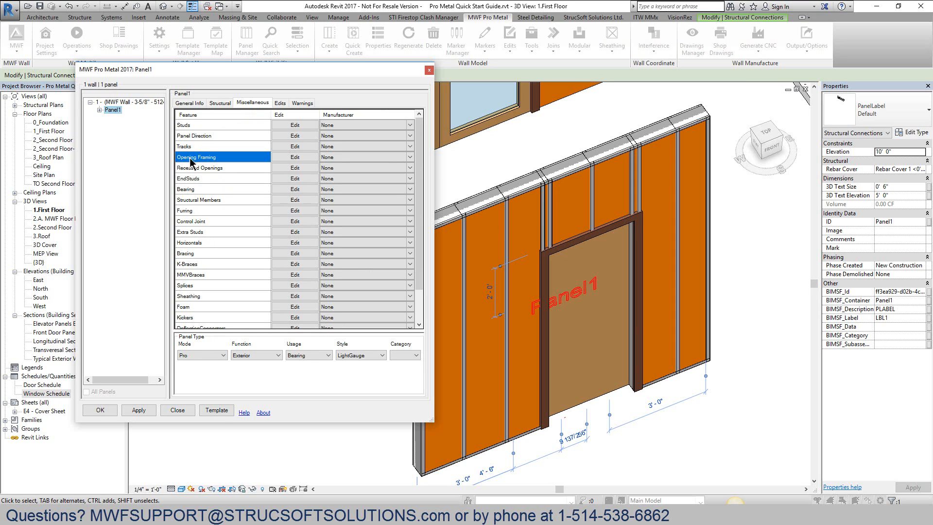
click(289, 158)
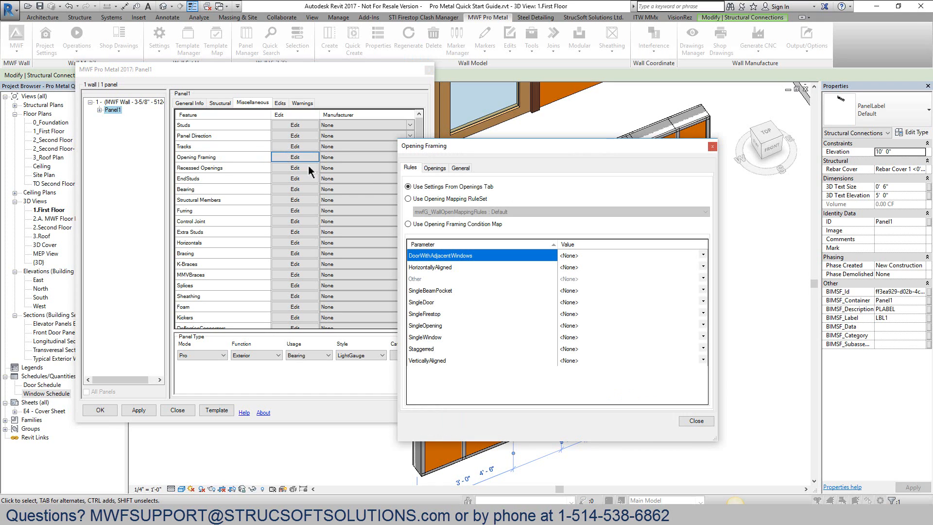
click(430, 168)
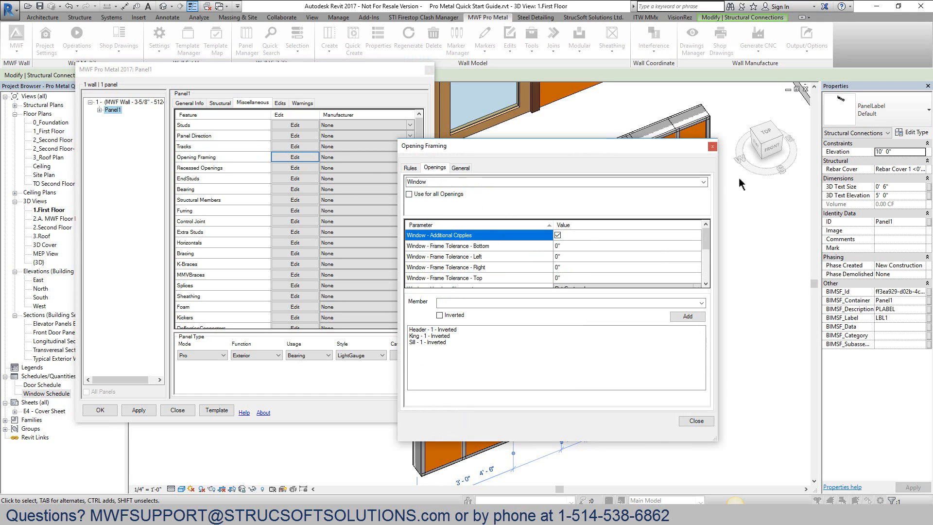
drag(653, 152, 424, 121)
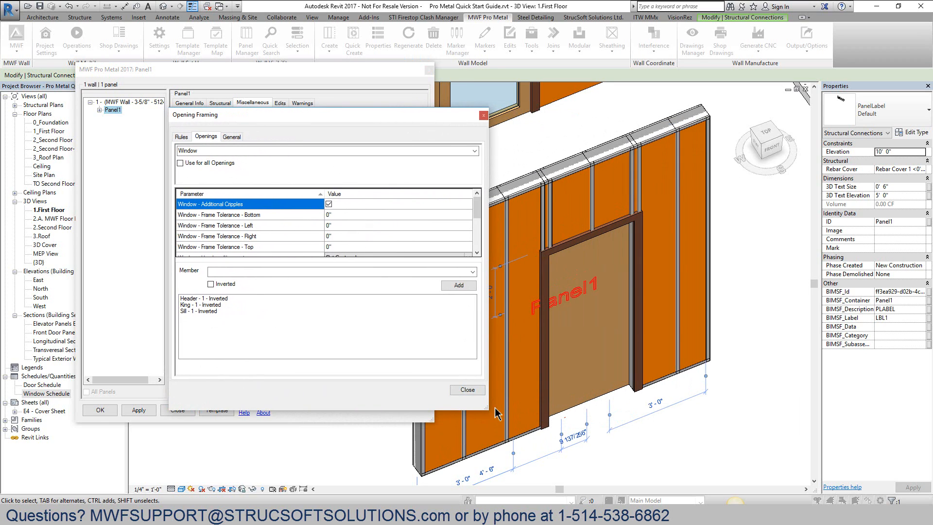
drag(490, 410, 522, 462)
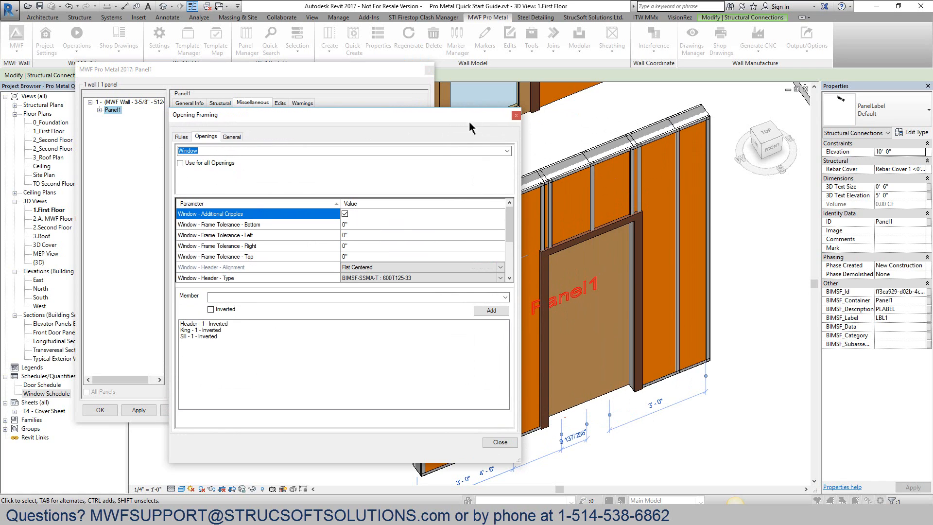
Use the Opening category's framing settings for all openings and turn off additional cripples
click(507, 150)
click(494, 166)
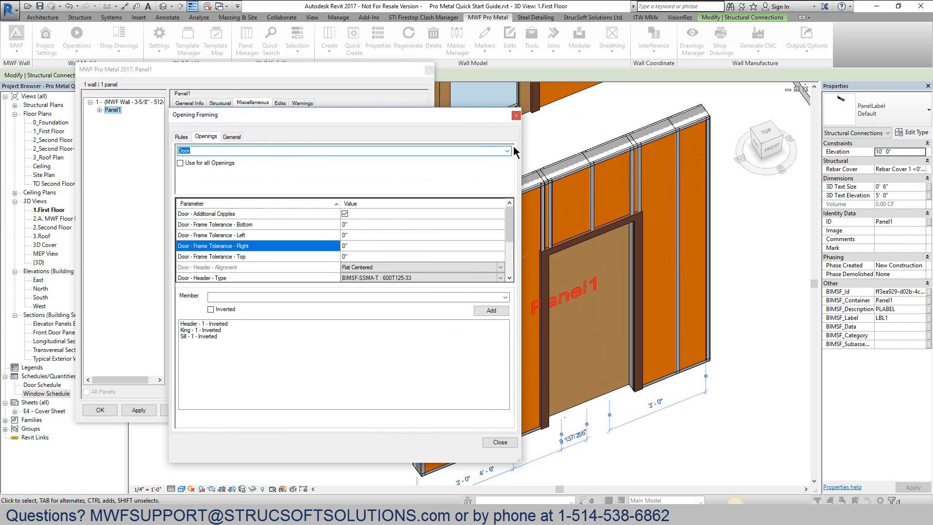
click(506, 150)
click(447, 173)
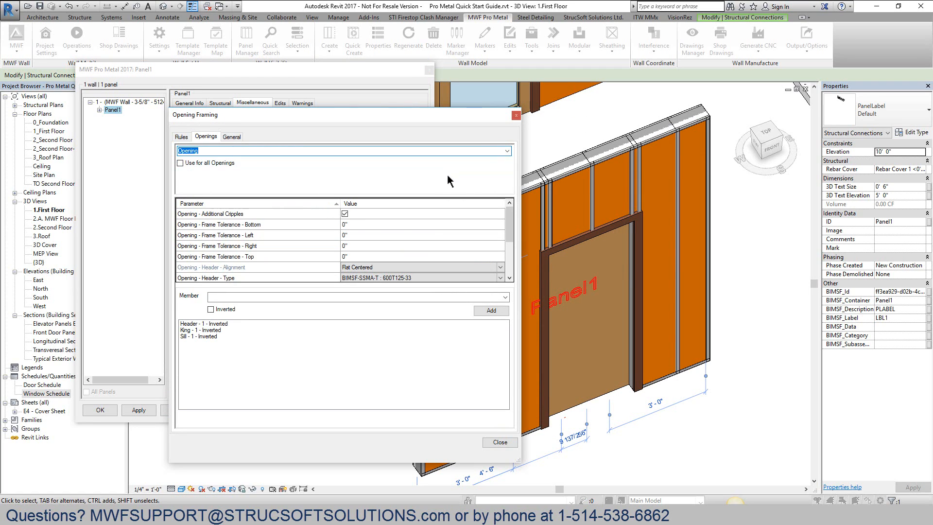
click(183, 162)
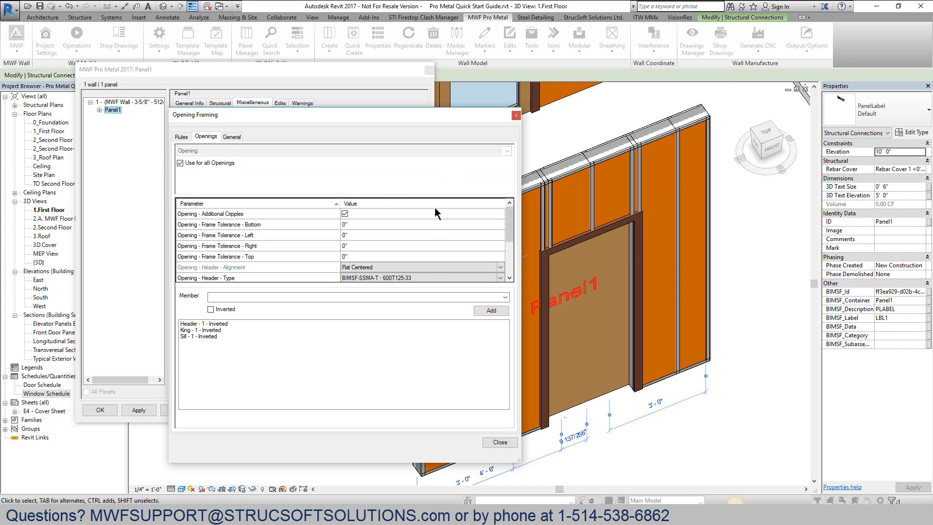
click(345, 214)
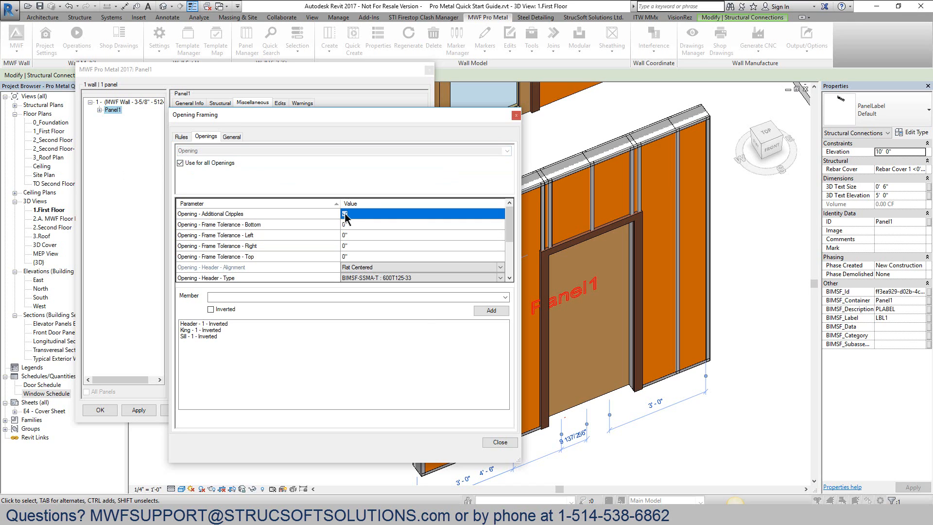
click(214, 216)
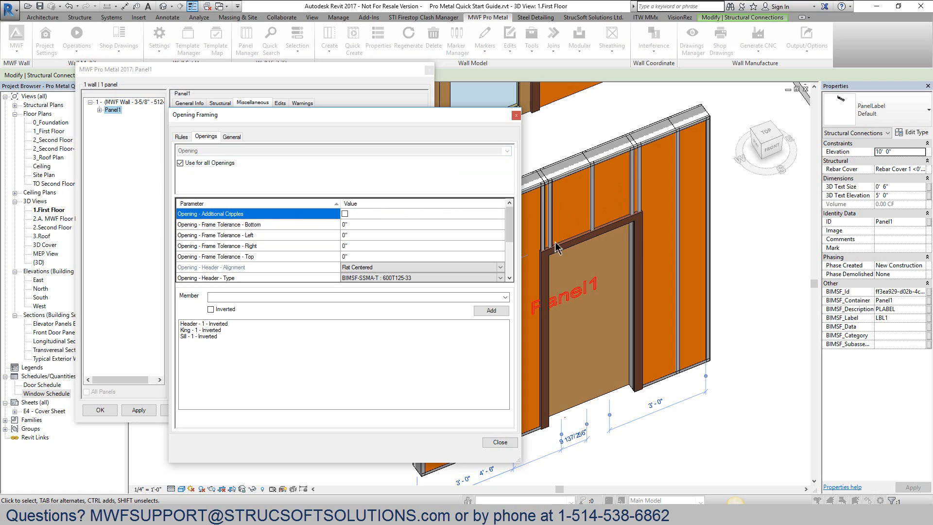
Set both the opening header type and the opening sill type to BIMSF-SSMA-T-Horizontal : 362T150-30(33)
drag(513, 232, 512, 254)
click(256, 238)
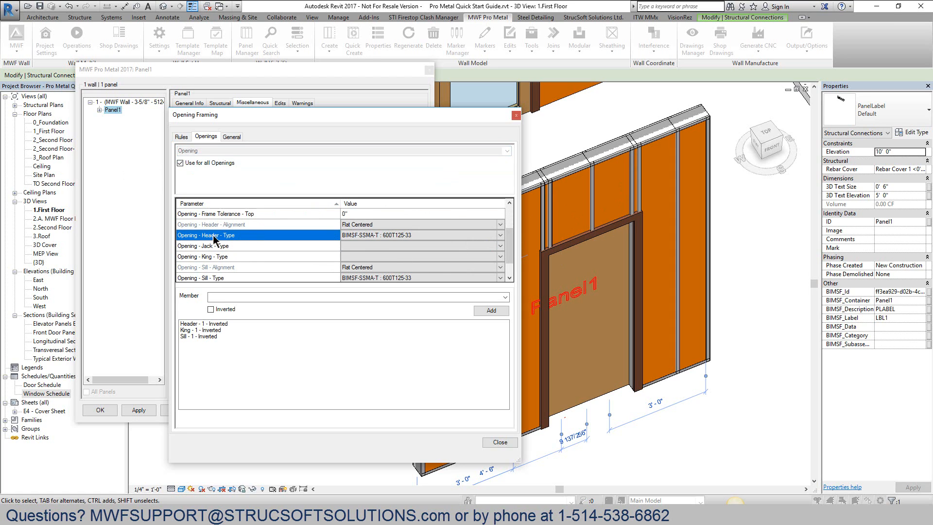
click(381, 238)
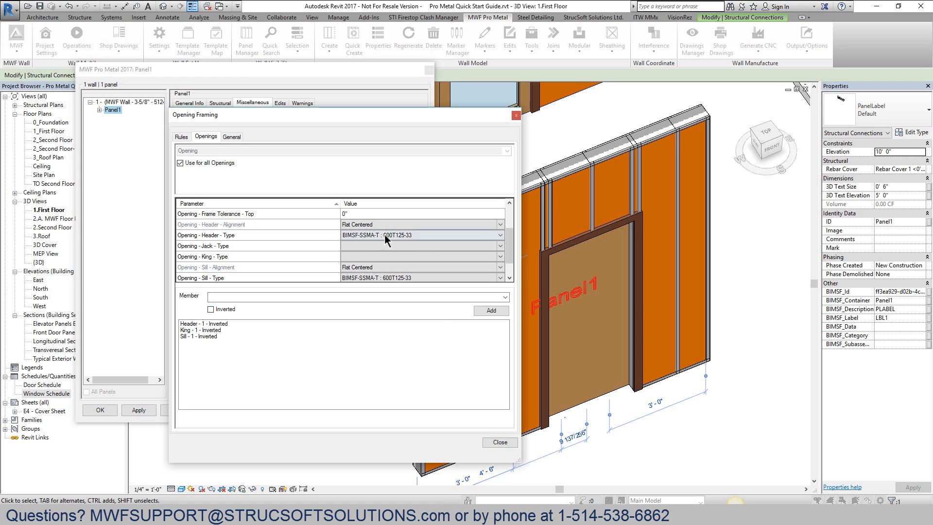
click(386, 237)
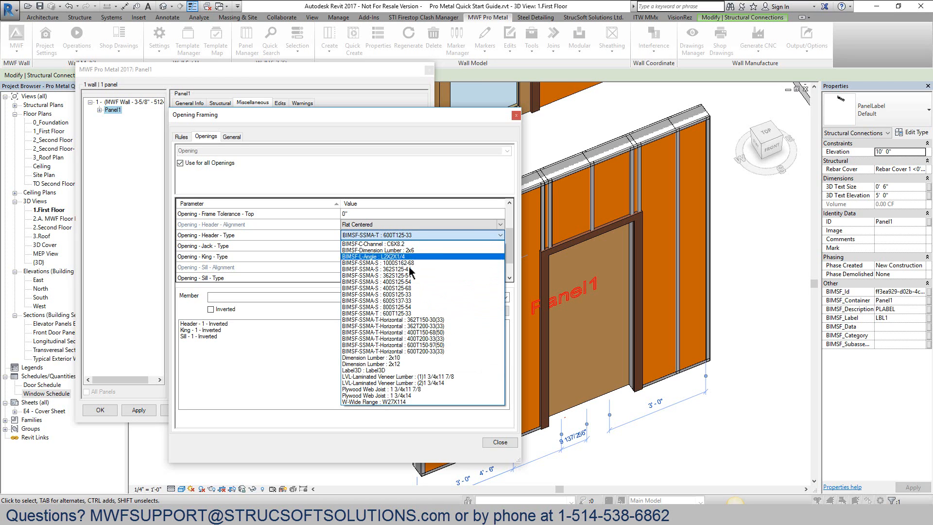
click(453, 320)
click(499, 277)
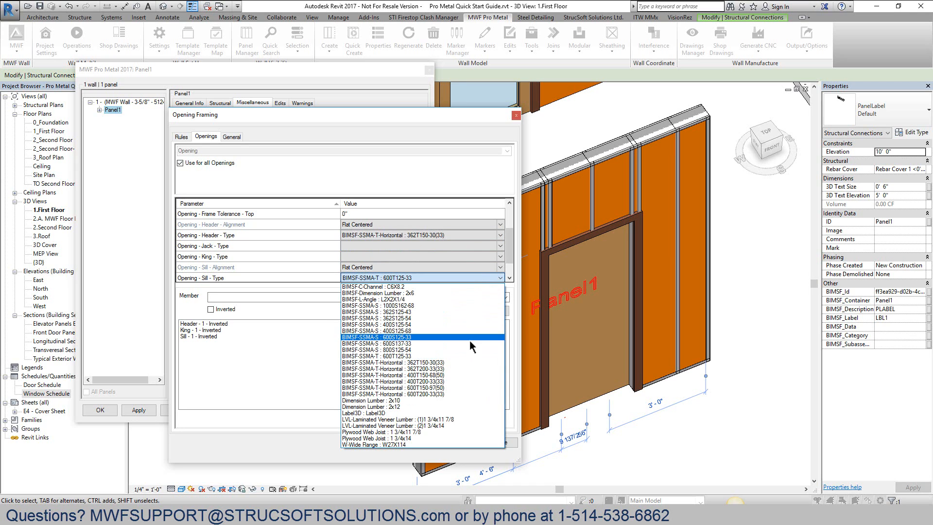
click(454, 363)
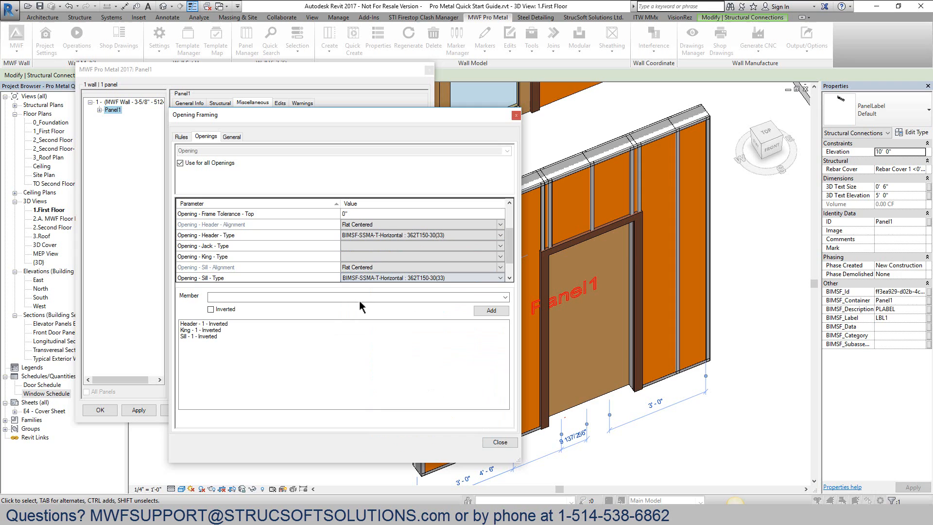
Leave the opening's jack and king types blank and turn off the use of jack studs
click(217, 246)
click(227, 257)
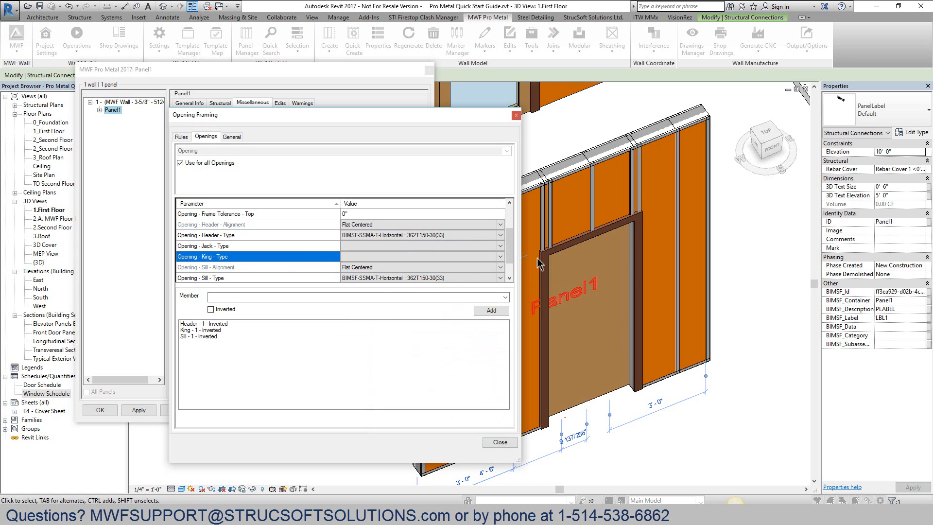
scroll(509, 246, down, 2)
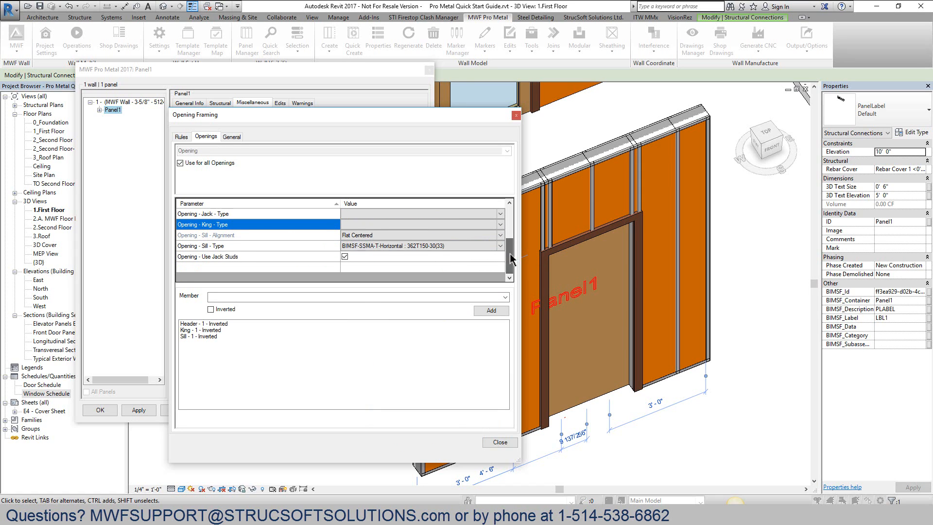
click(220, 257)
click(344, 257)
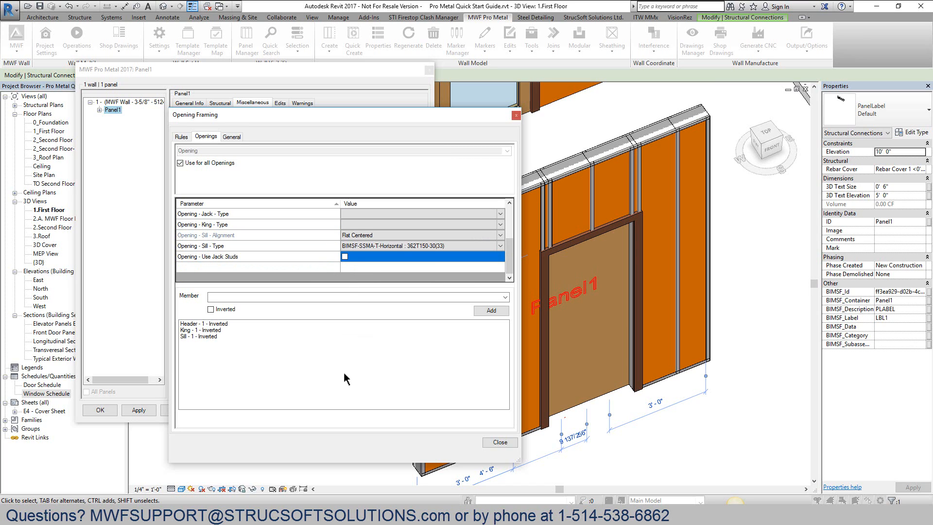
Add a non-inverted second King member to the opening's member list and delete it again
click(505, 298)
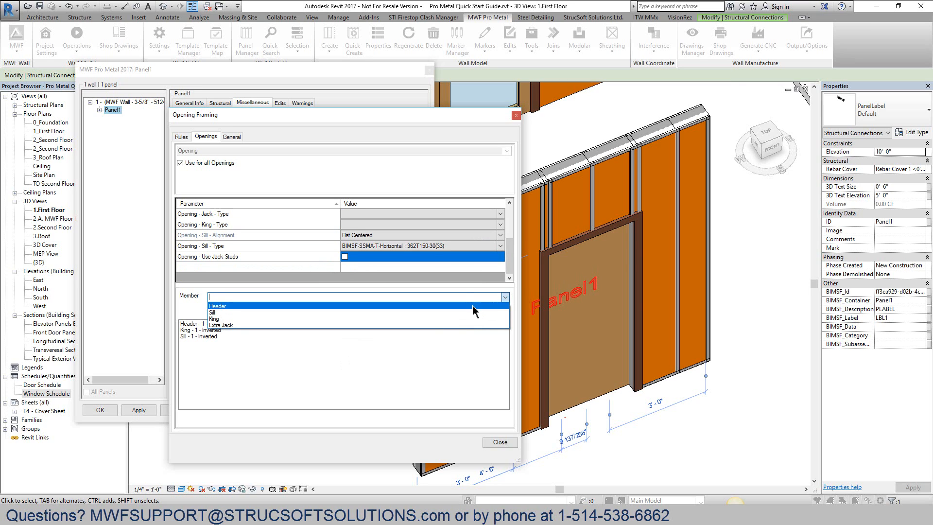
click(216, 318)
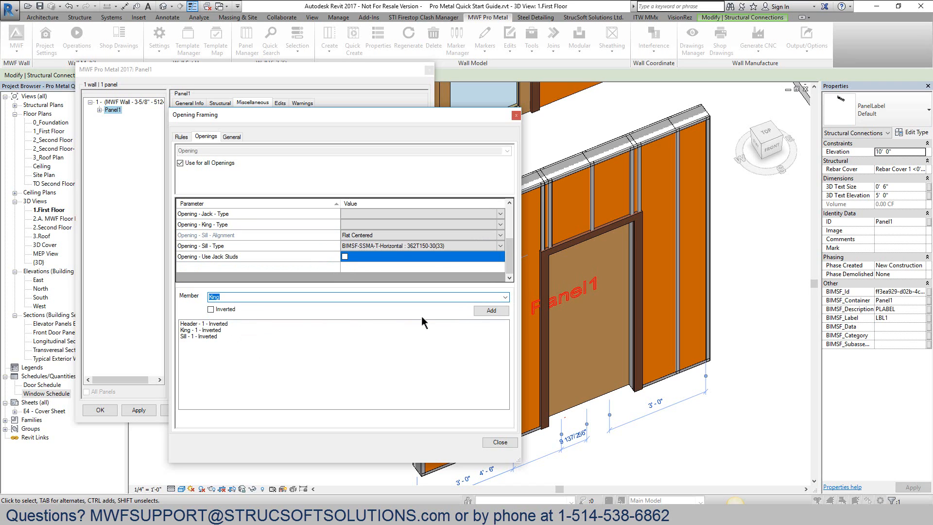
click(491, 310)
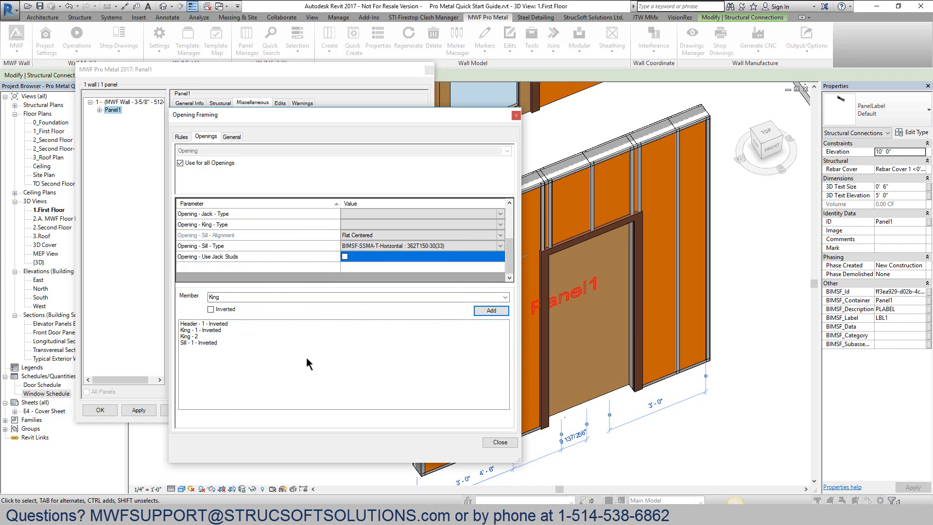
click(195, 336)
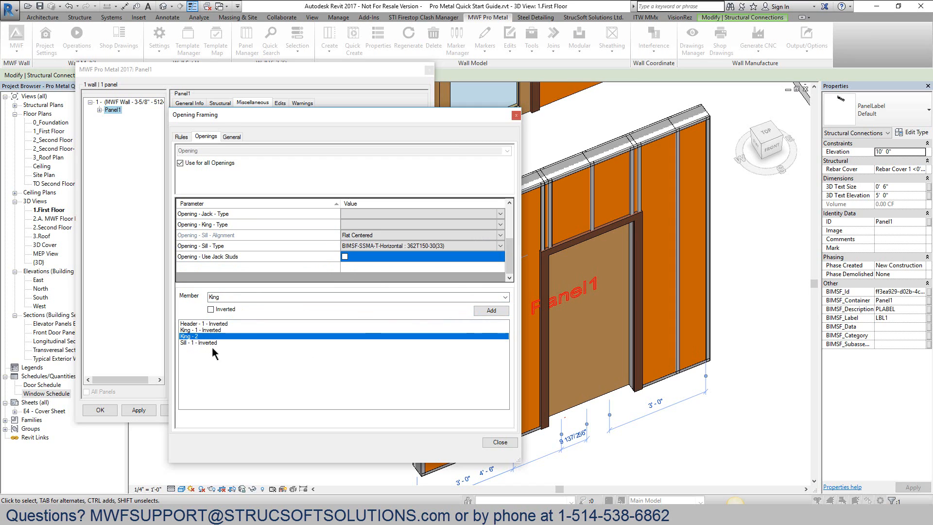
right_click(200, 337)
click(226, 342)
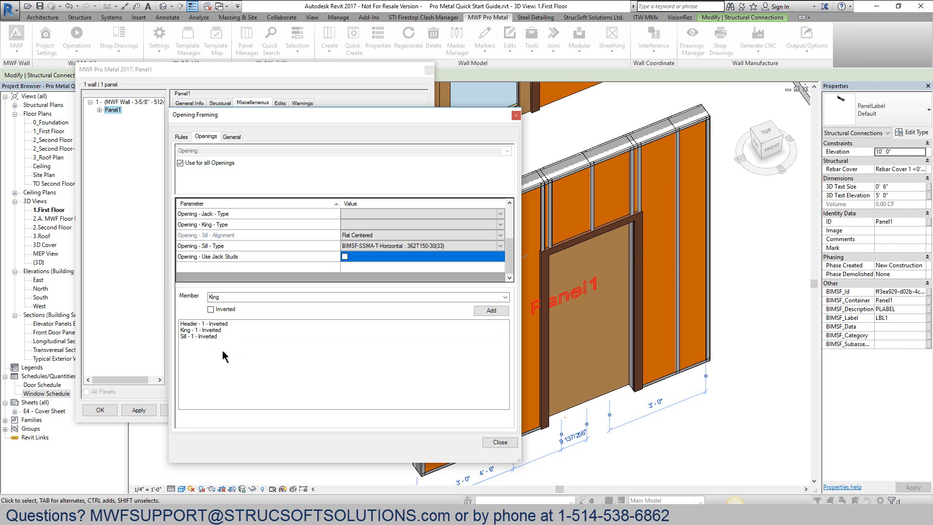
Close the opening framing settings, check the panel's general parameters including the suffix, and apply the panel changes
click(492, 441)
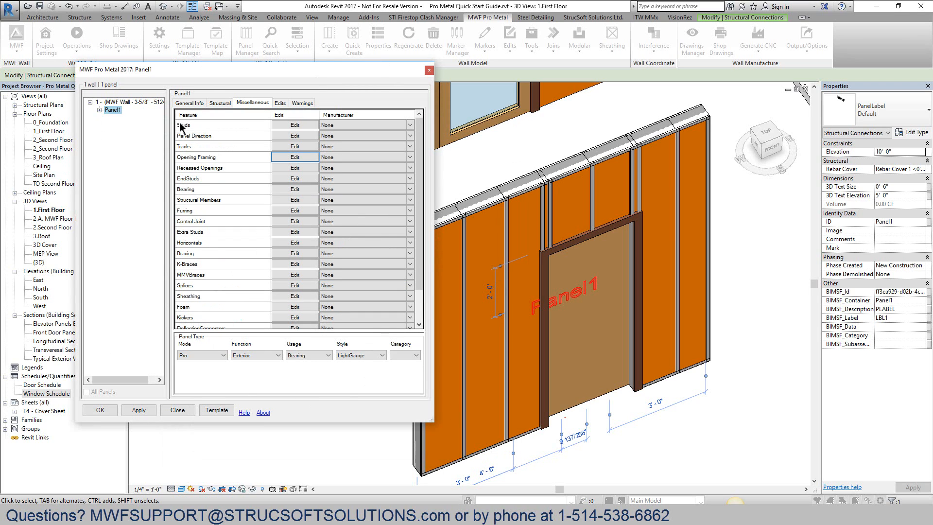
click(189, 103)
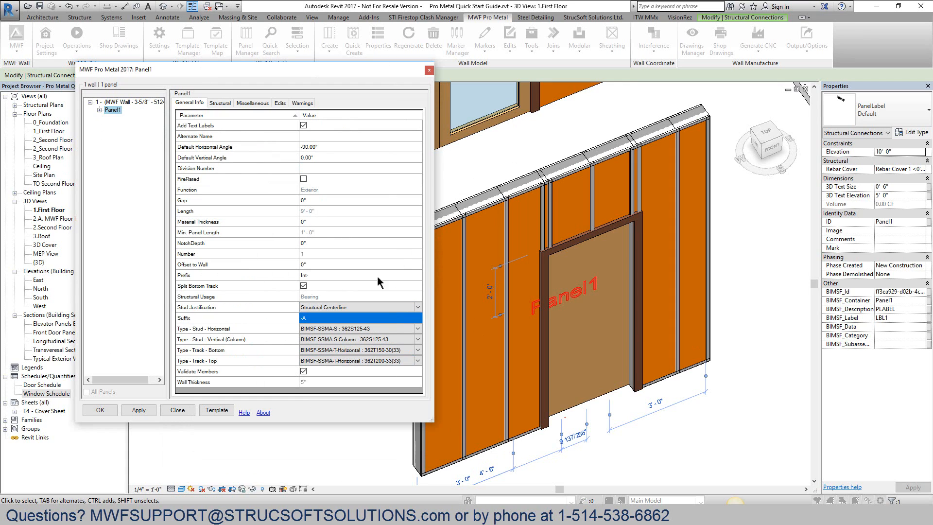
click(230, 318)
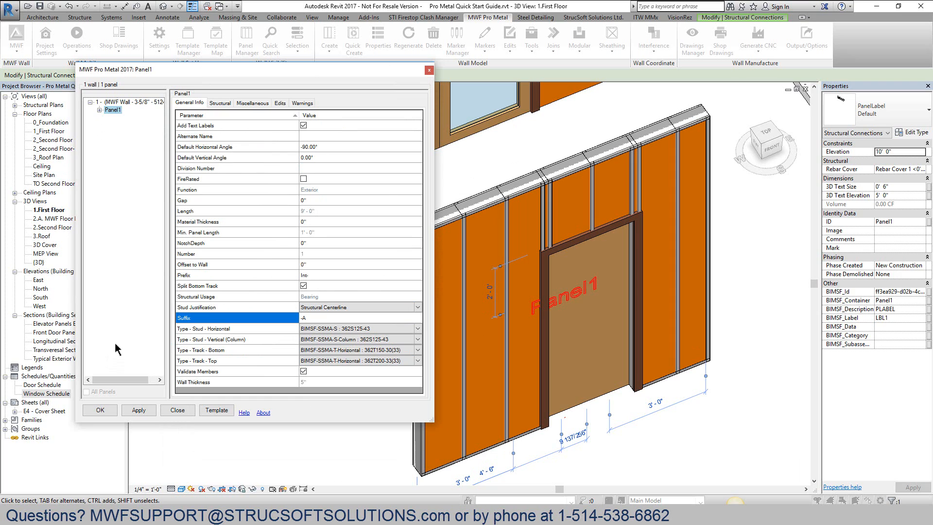
click(132, 410)
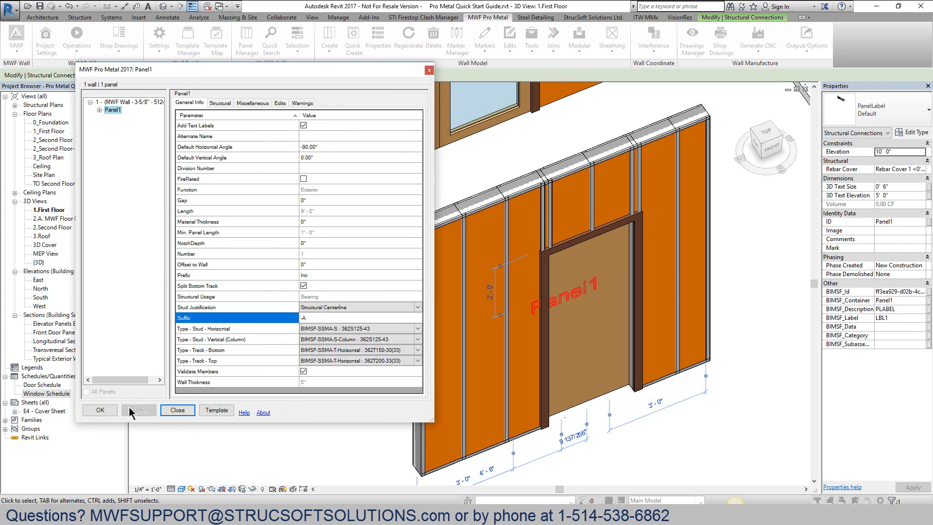
Save the panel settings as project template Int- 3-5/8" Template in the QuickStart Templates folder and accept the panel properties
click(216, 410)
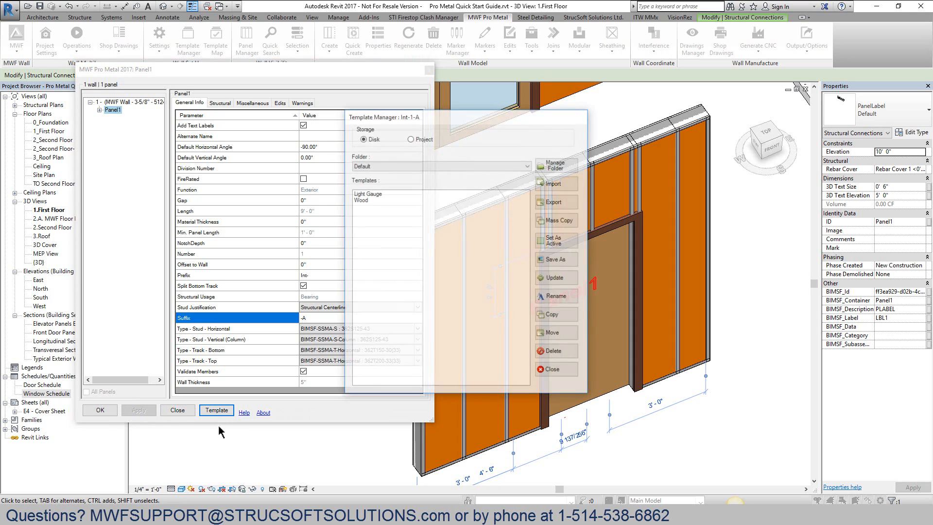
click(421, 140)
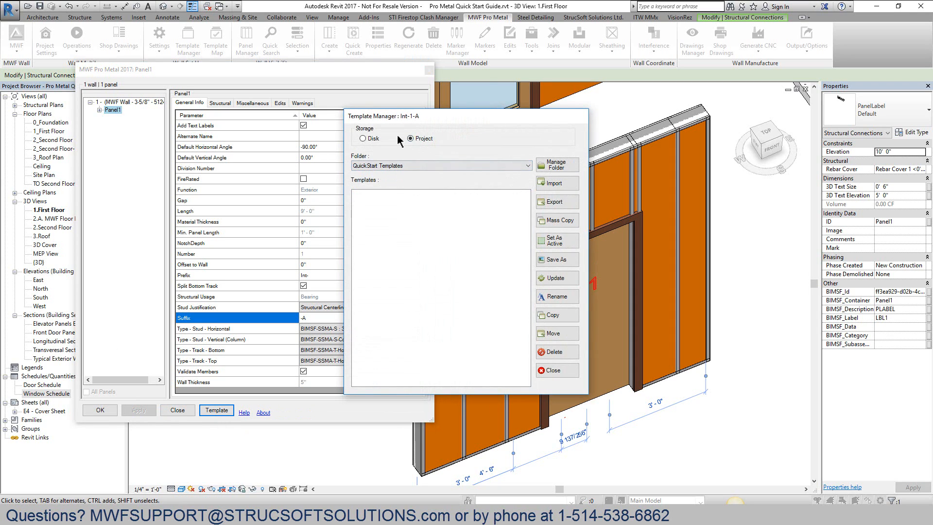
click(557, 260)
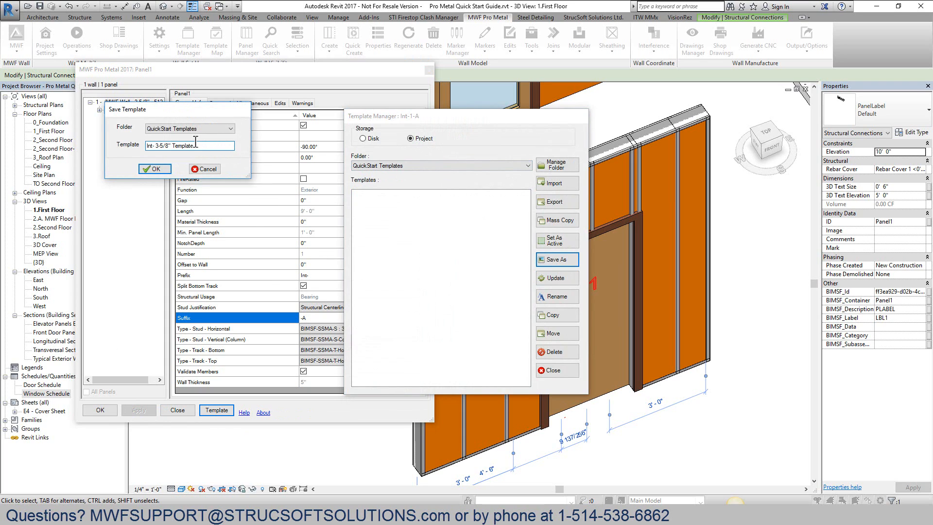
key(Return)
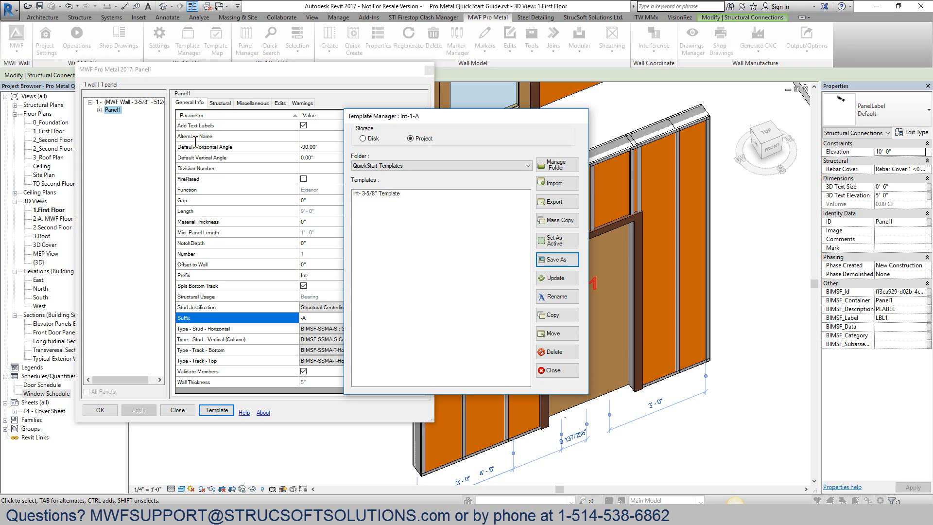
click(552, 370)
click(100, 411)
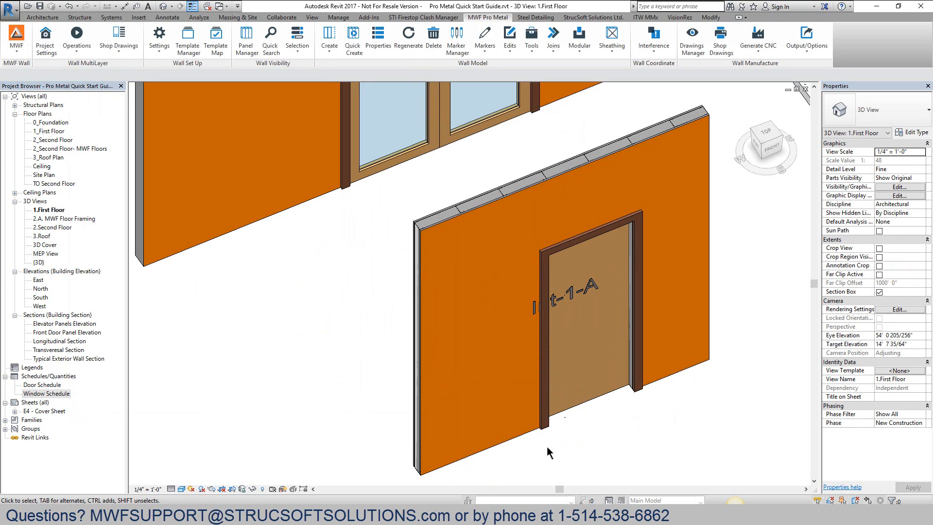
Temporarily hide the MWF Wall - 3-5/8" wall with the door to expose its panel framing
click(528, 434)
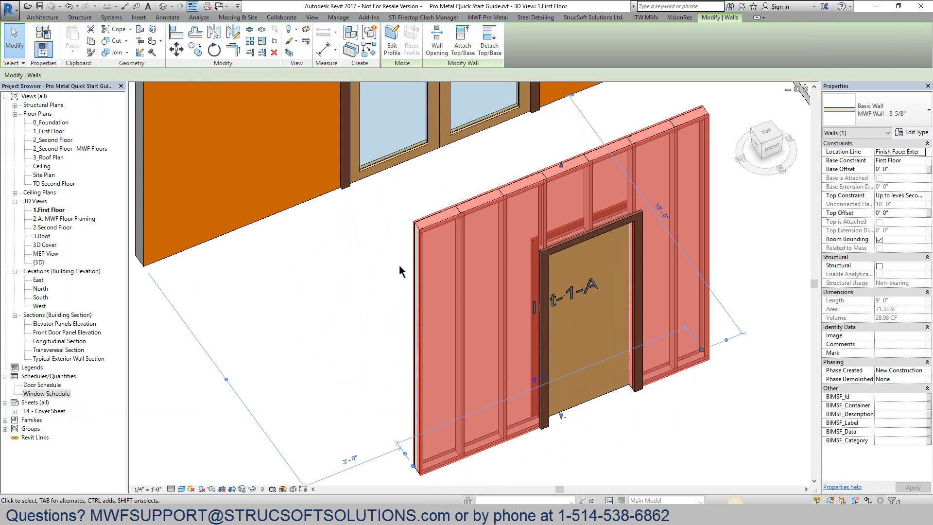
click(556, 300)
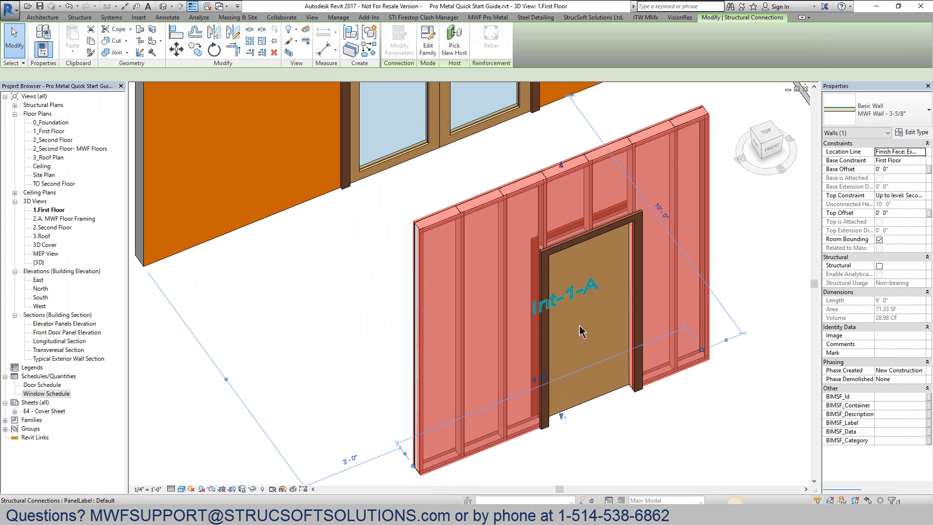
key(Escape)
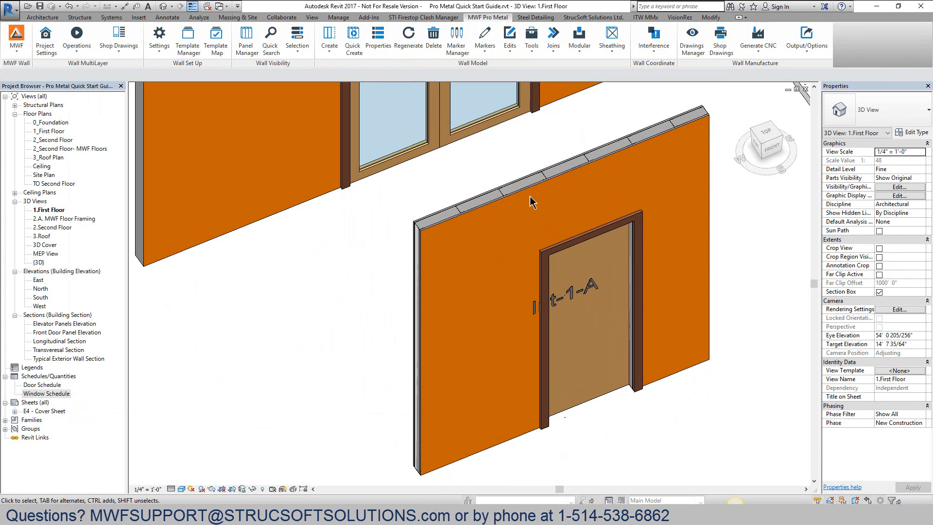
click(529, 197)
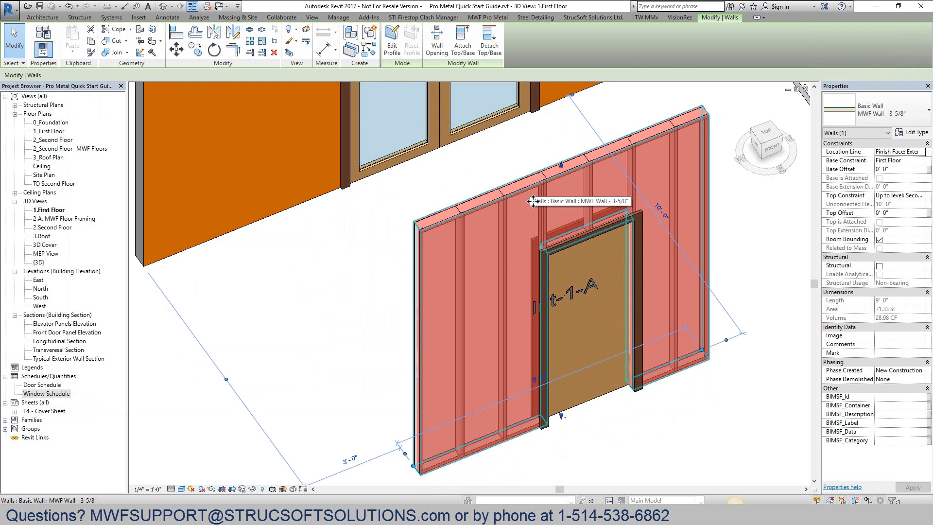
key(h)
key(h)
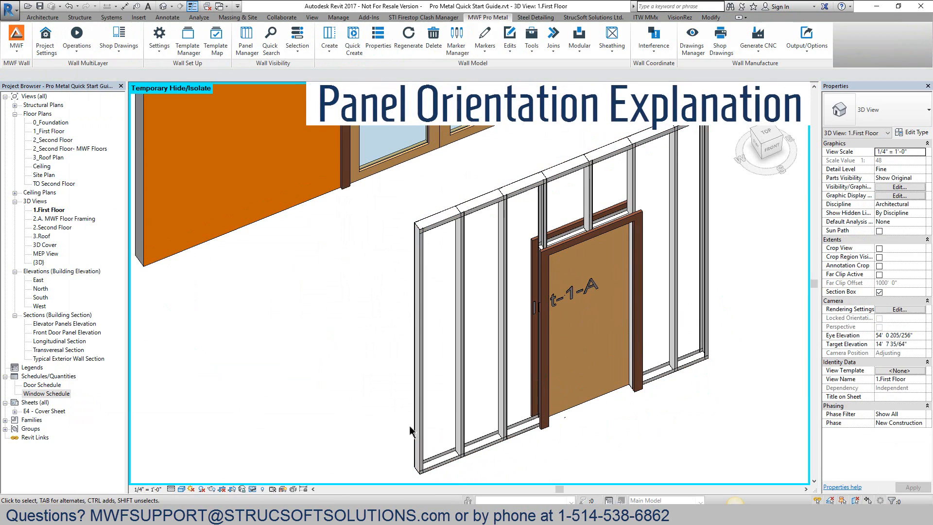
Open the 1_First Floor plan on panel label Int-1-A and examine which side of the wall the label is on
click(587, 305)
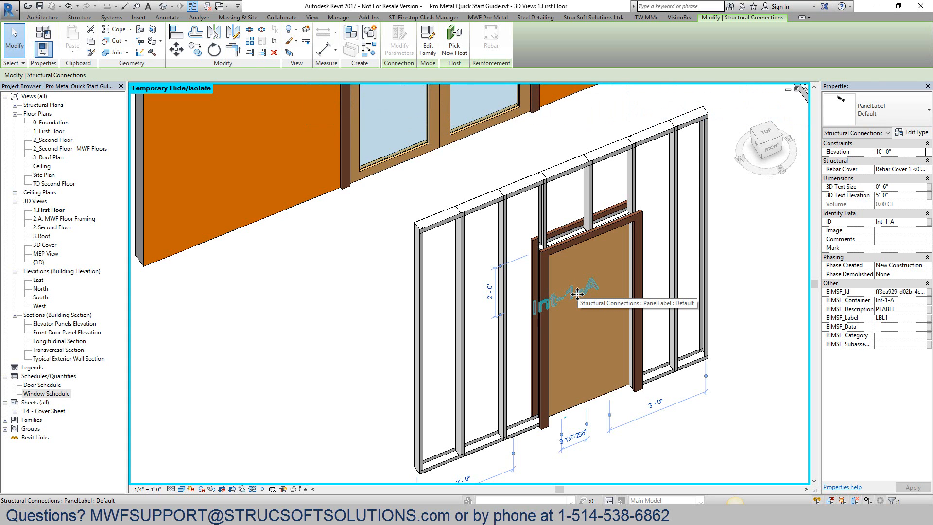
double_click(50, 131)
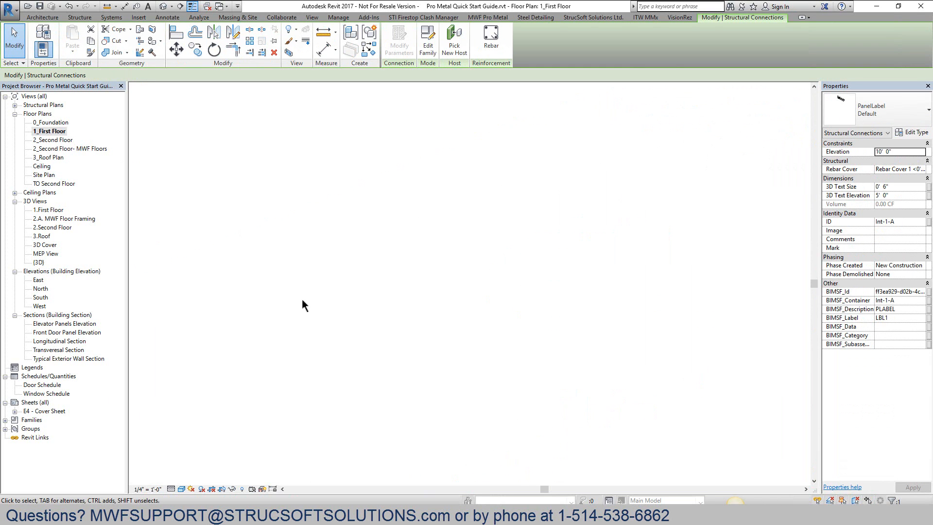
scroll(347, 357, up, 5)
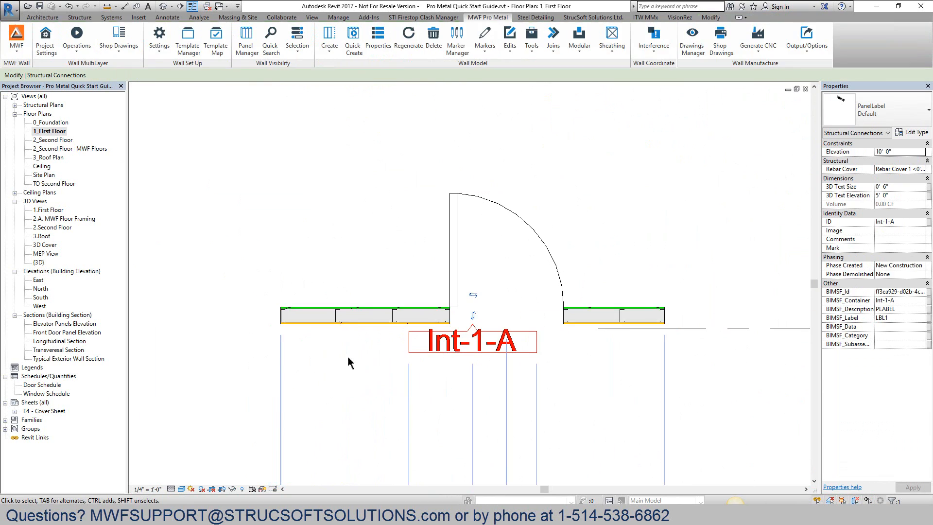
click(348, 360)
click(353, 321)
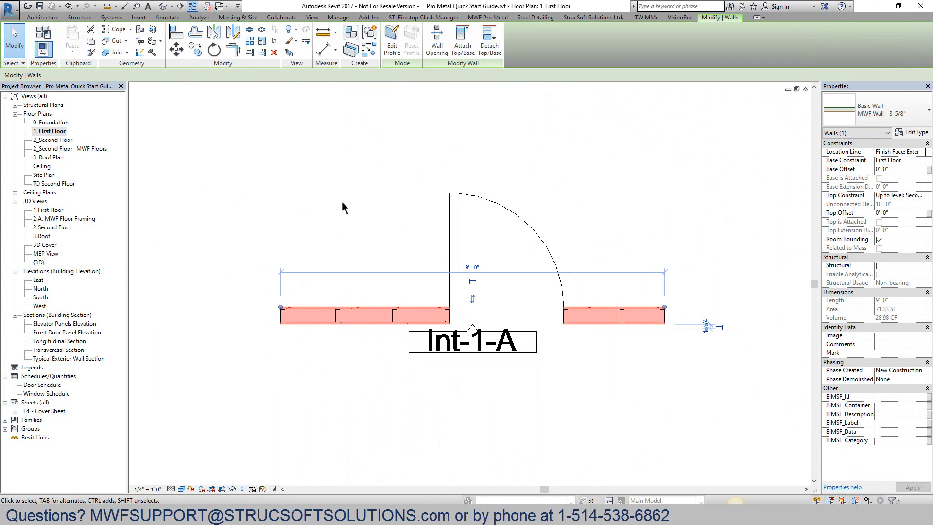
click(433, 344)
click(248, 316)
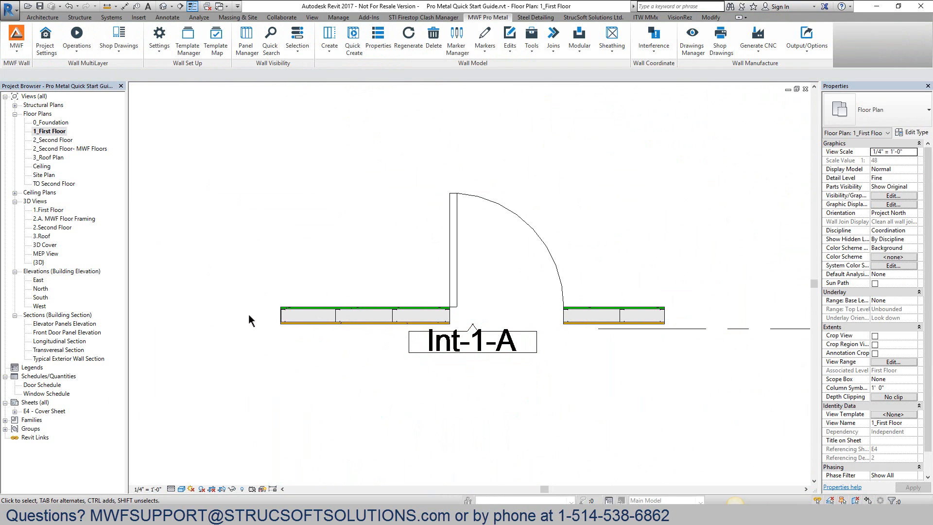
Examine the BIMSF description and label properties of the panel's two end studs and an intermediate stud
click(276, 317)
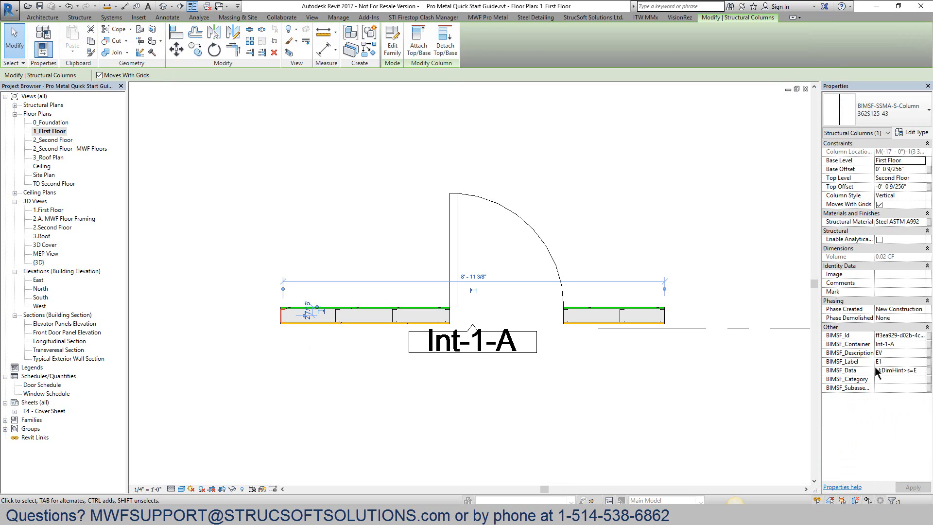
click(653, 412)
click(651, 315)
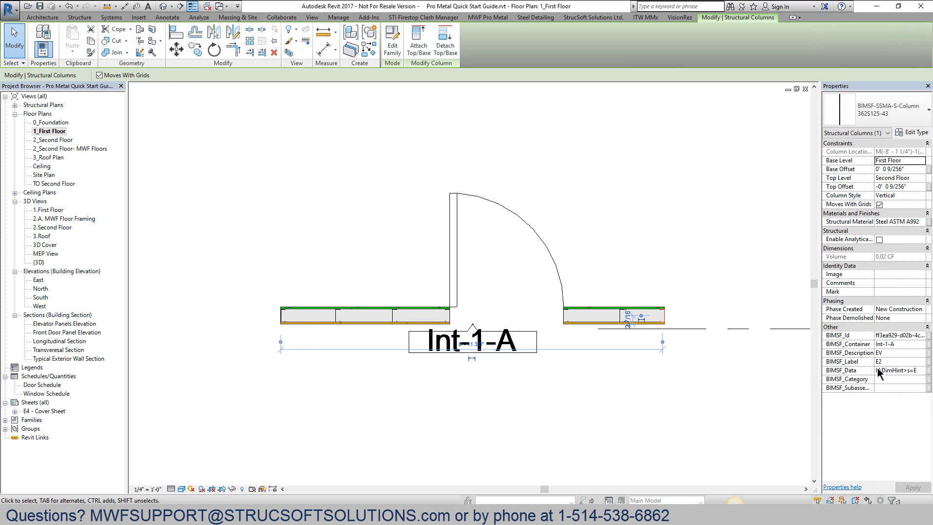
click(636, 441)
click(335, 318)
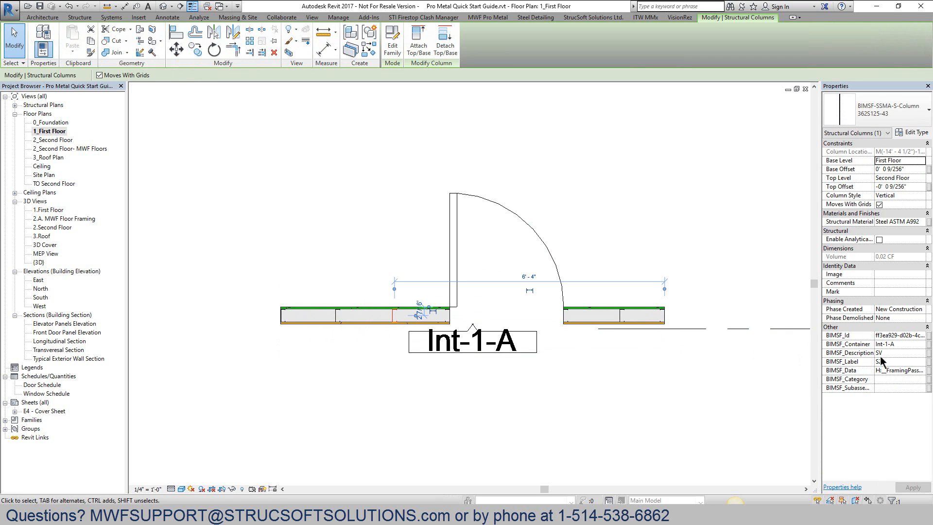
Examine the BIMSF description and label properties of the remaining intermediate stud and the studs on both sides of the door opening
click(620, 317)
click(620, 316)
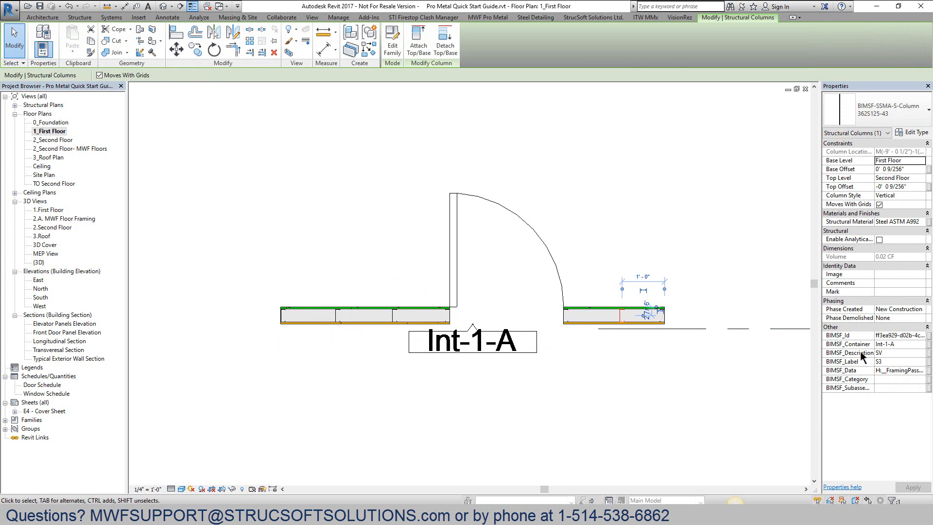
click(599, 422)
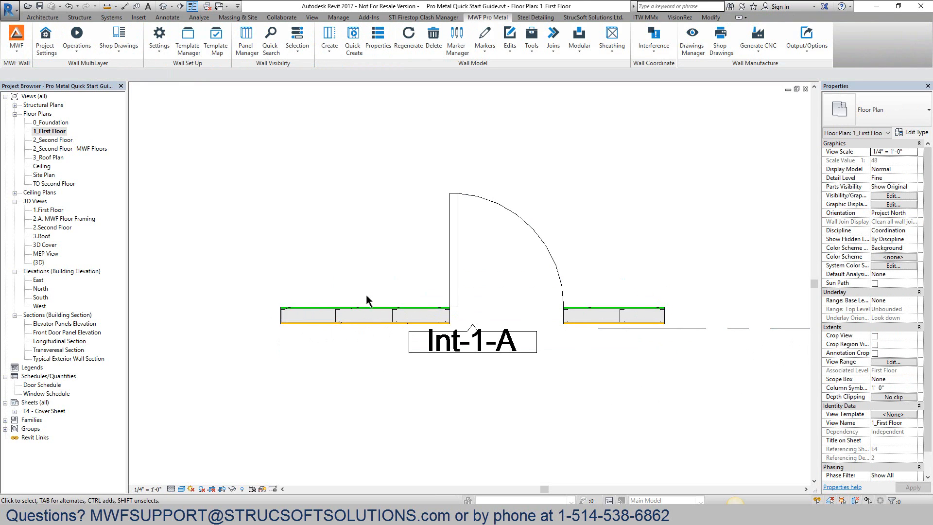
click(445, 321)
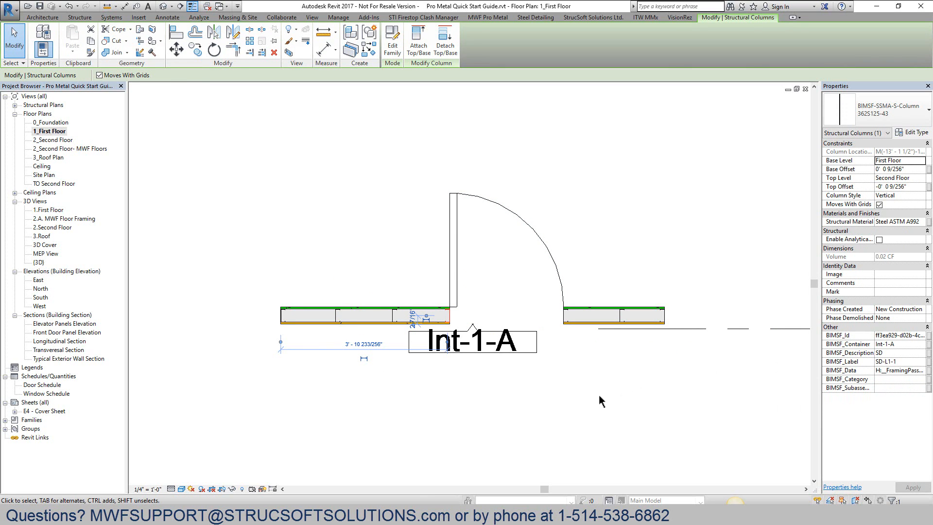
click(566, 376)
click(589, 316)
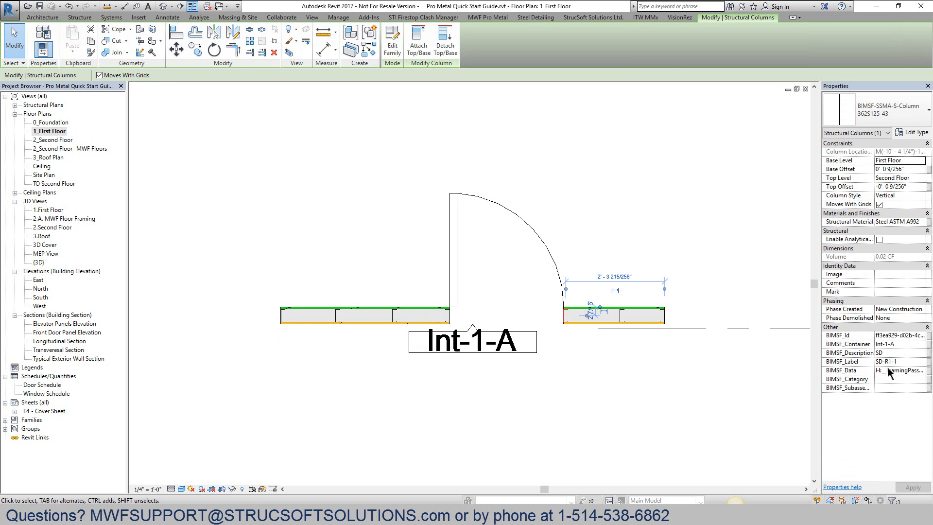
click(635, 417)
Stretch the free end of the MWF Wall - 3-5/8" wall, on the door hinge side, to an overall length of 12' - 6"
scroll(587, 410, down, 2)
middle_drag(427, 401, 441, 391)
scroll(437, 376, up, 1)
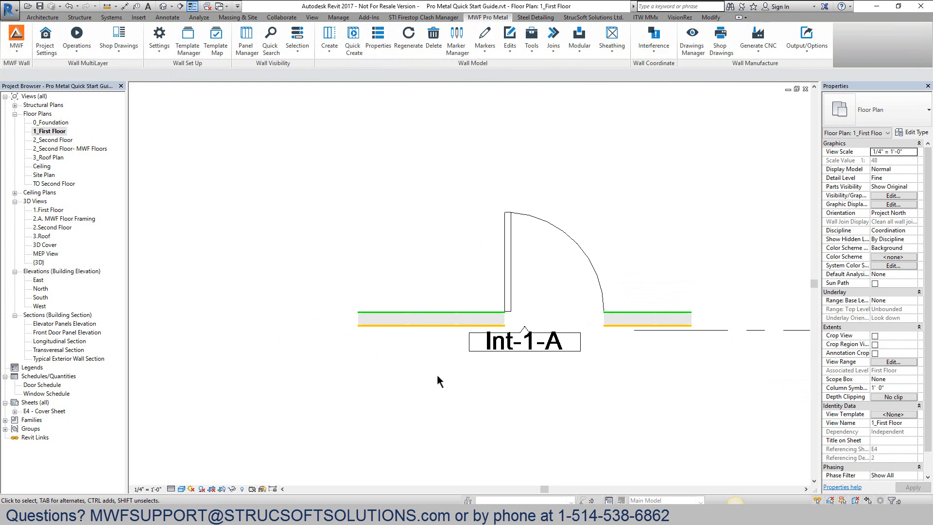
click(420, 325)
drag(357, 312, 229, 301)
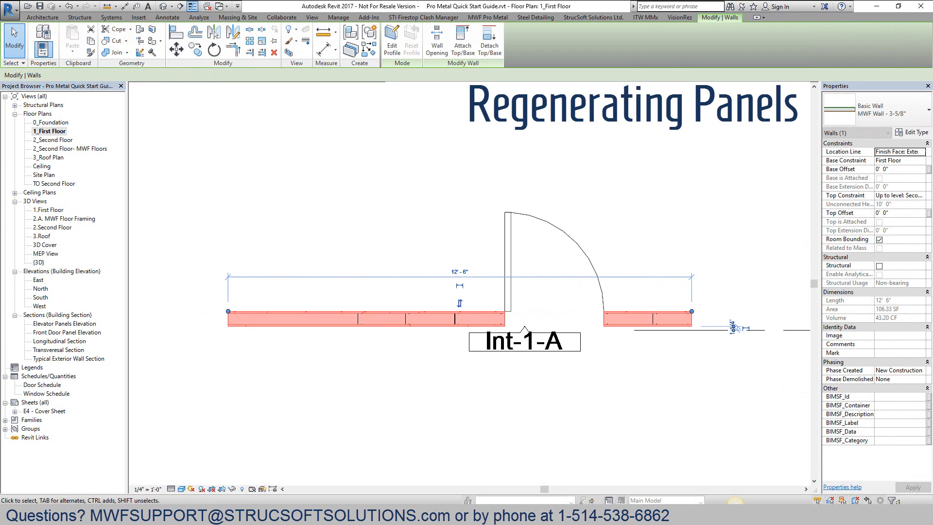
Move the door toward the extended end of the wall, leaving 2' - 3" of wall beside its hinge side
click(510, 242)
drag(510, 242, 316, 241)
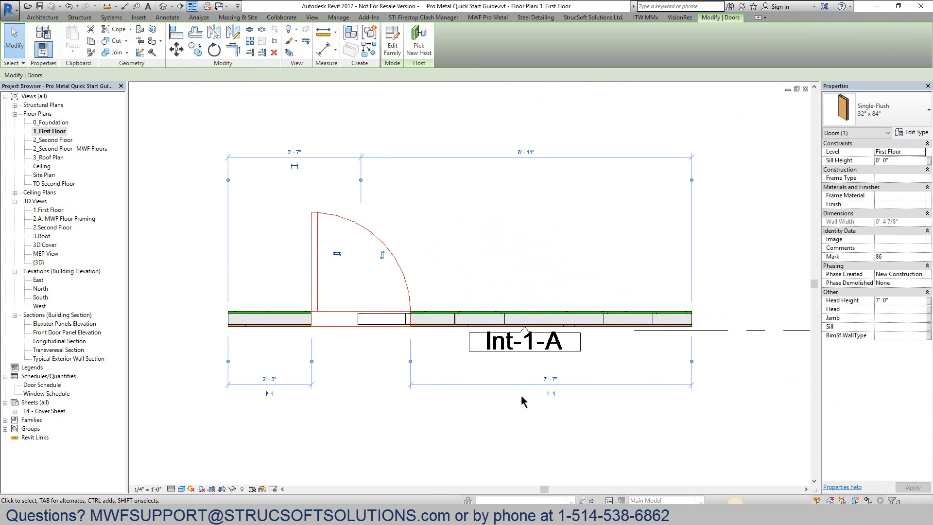
click(541, 368)
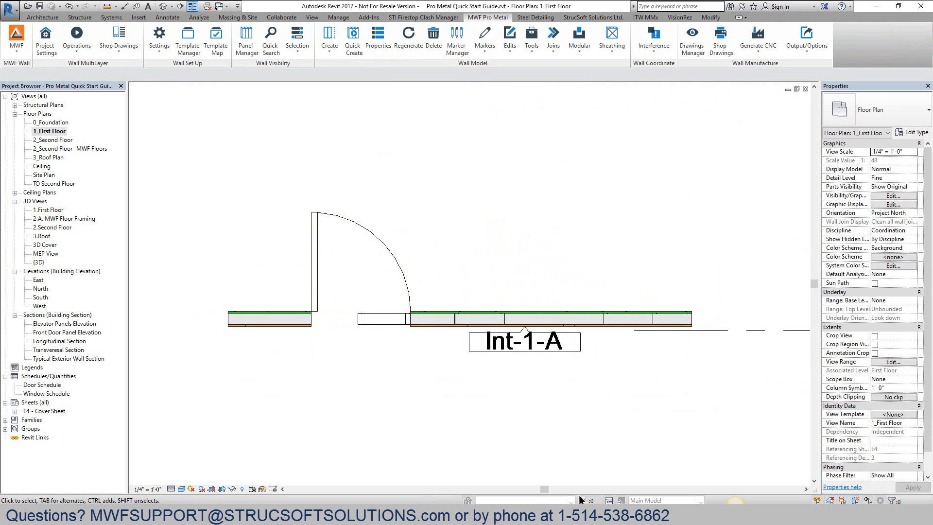
Regenerate panel Int-1-A from its panel label so the framing follows the changed wall and door
click(554, 342)
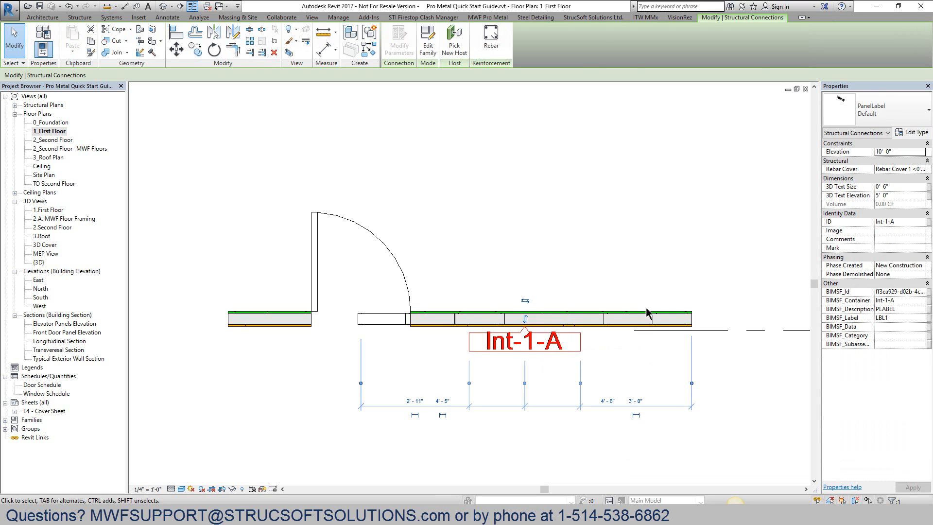
click(704, 260)
click(675, 321)
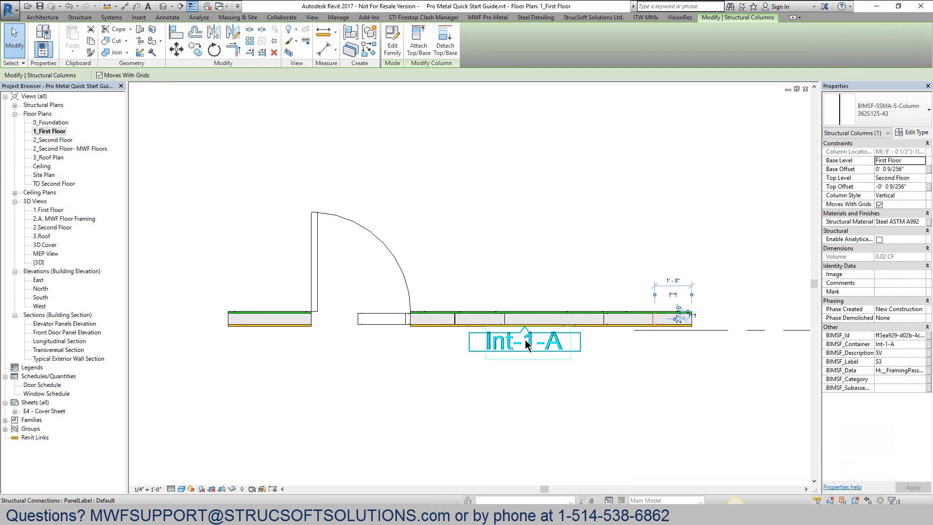
click(524, 324)
click(487, 18)
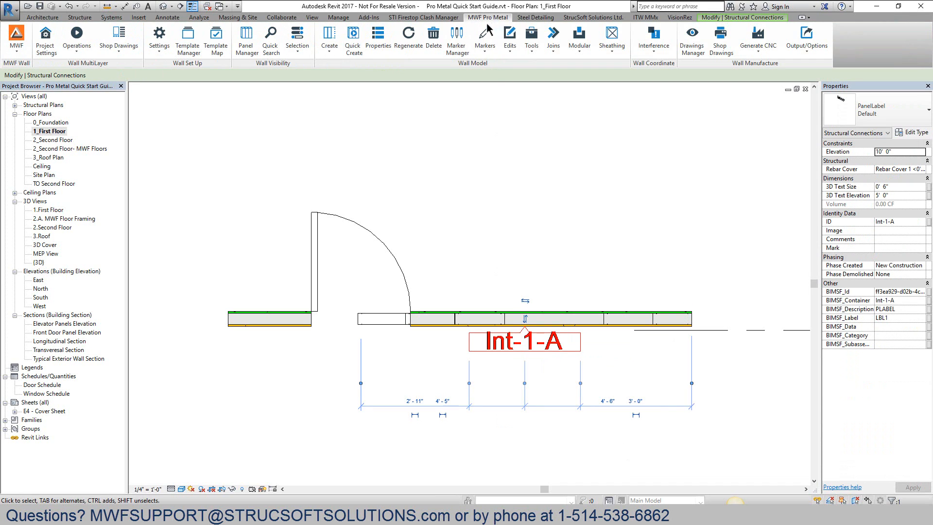
click(408, 38)
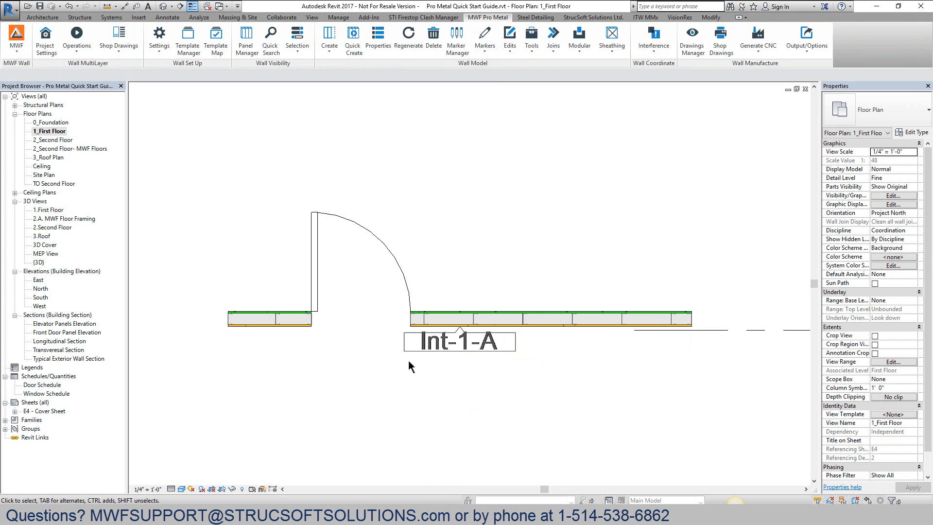
Create a panel on the MWF Wall - 4" double-door wall with project template Int- 3-5/8" Template from QuickStart Templates set as active
scroll(411, 366, down, 2)
middle_drag(479, 191, 486, 341)
click(451, 184)
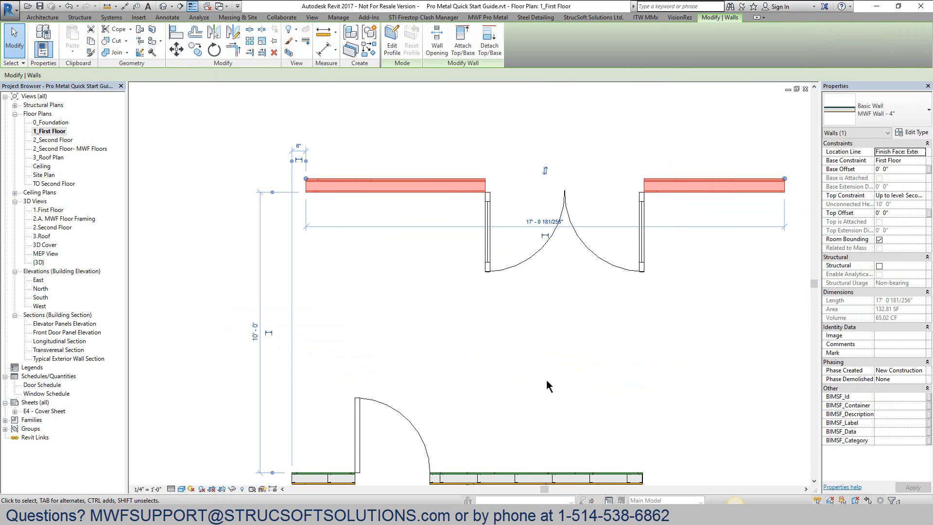
click(488, 17)
click(346, 37)
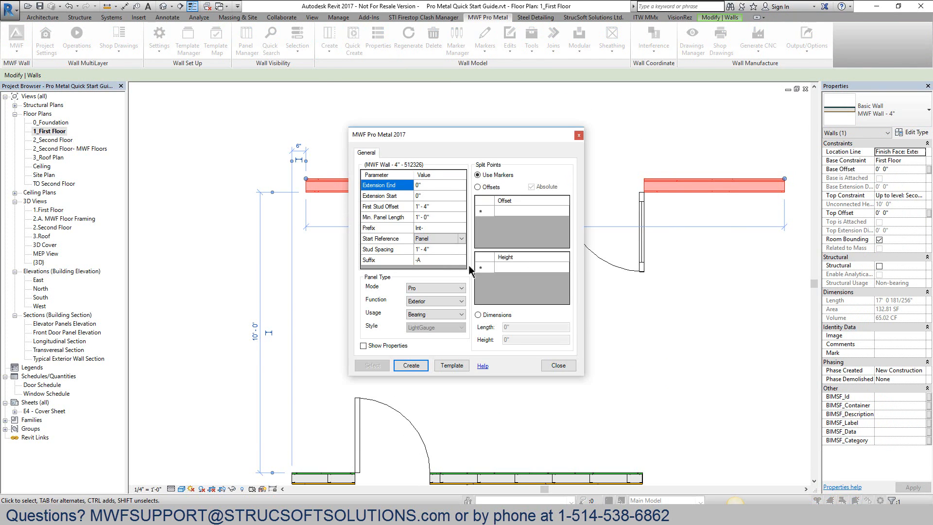
click(451, 365)
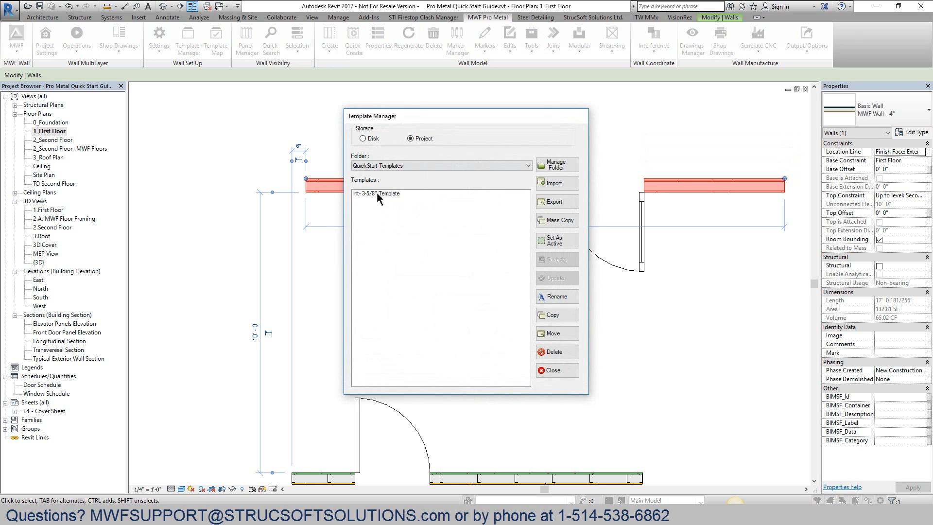
click(377, 192)
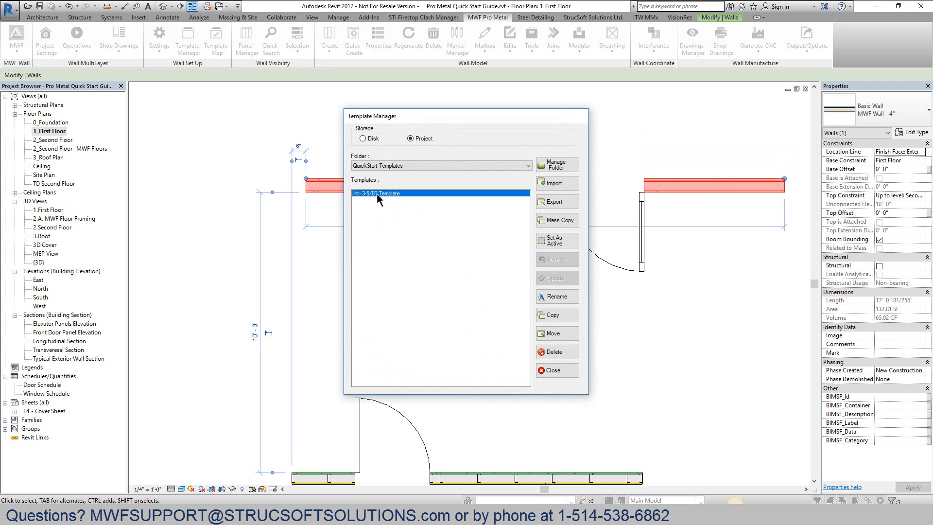
click(554, 242)
click(551, 370)
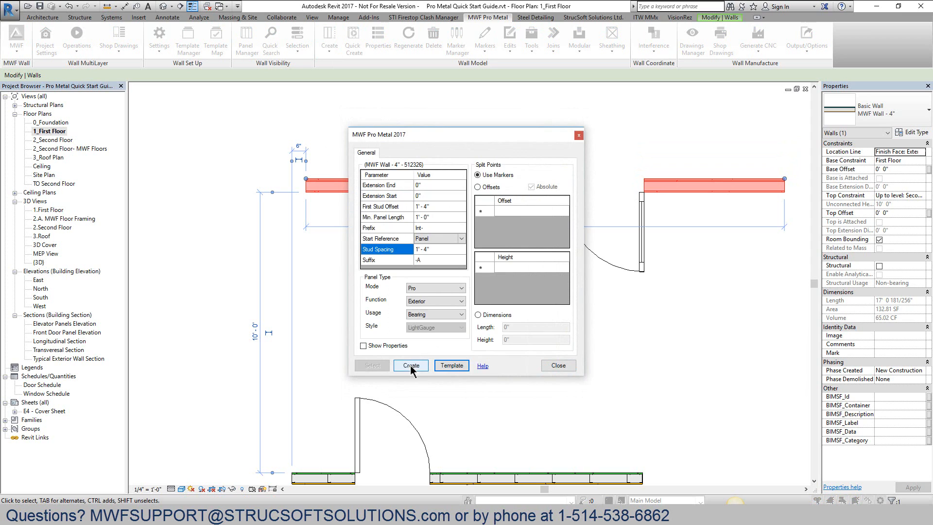
click(411, 365)
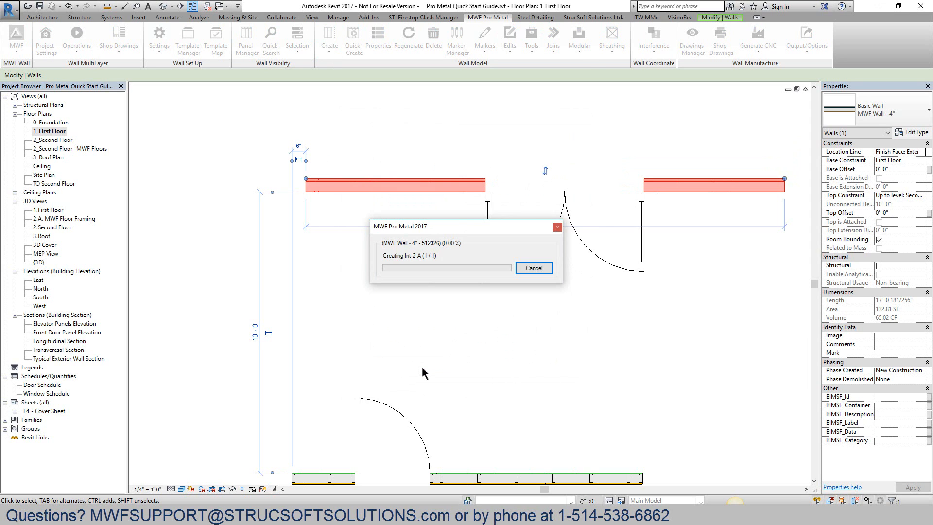
Examine the size and fit of an intermediate stud between the layers of the MWF Wall - 4" wall
scroll(427, 184, up, 2)
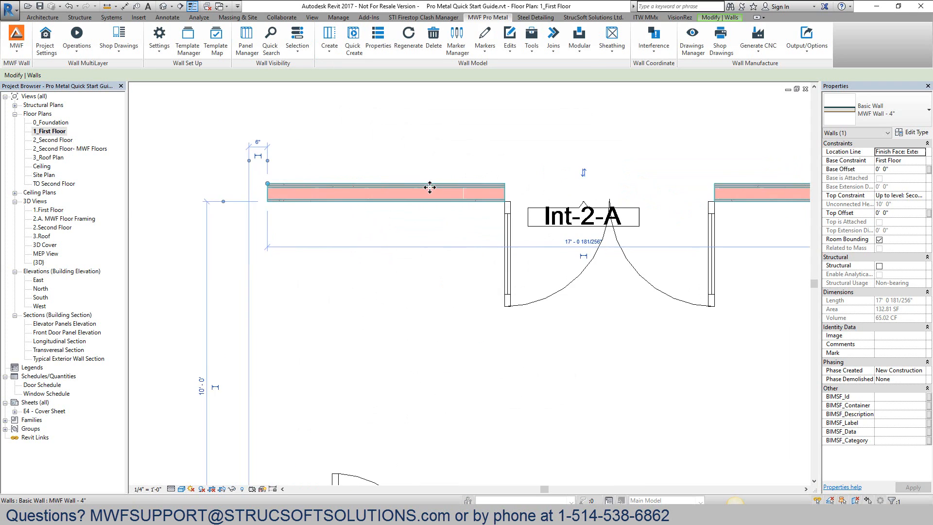
scroll(444, 231, up, 5)
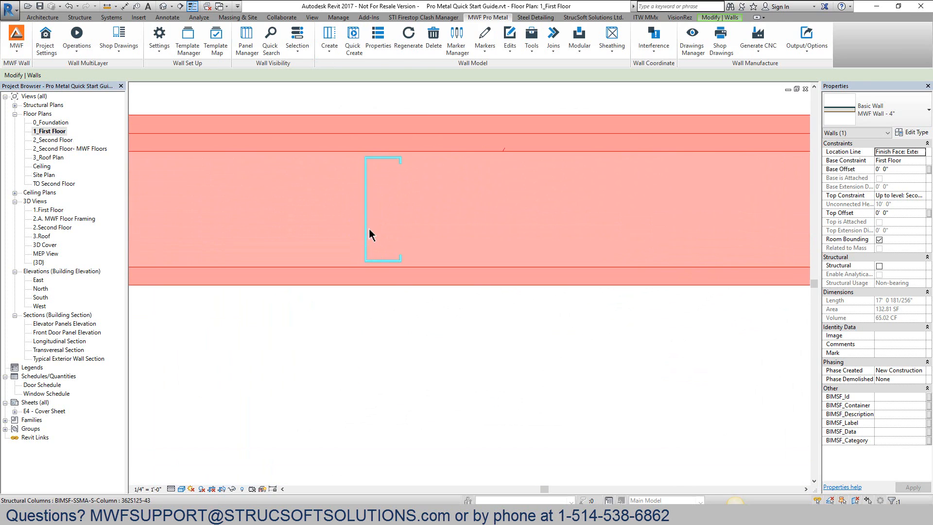
click(369, 229)
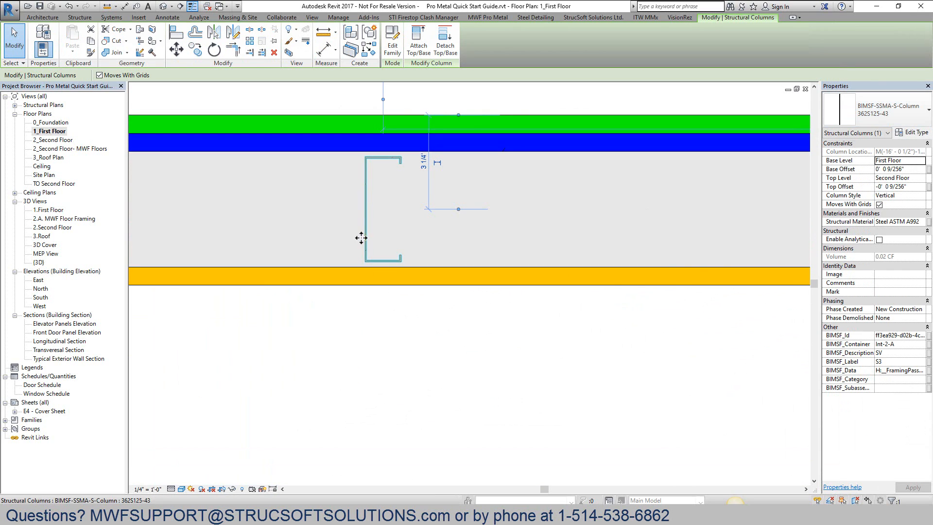
scroll(408, 349, down, 2)
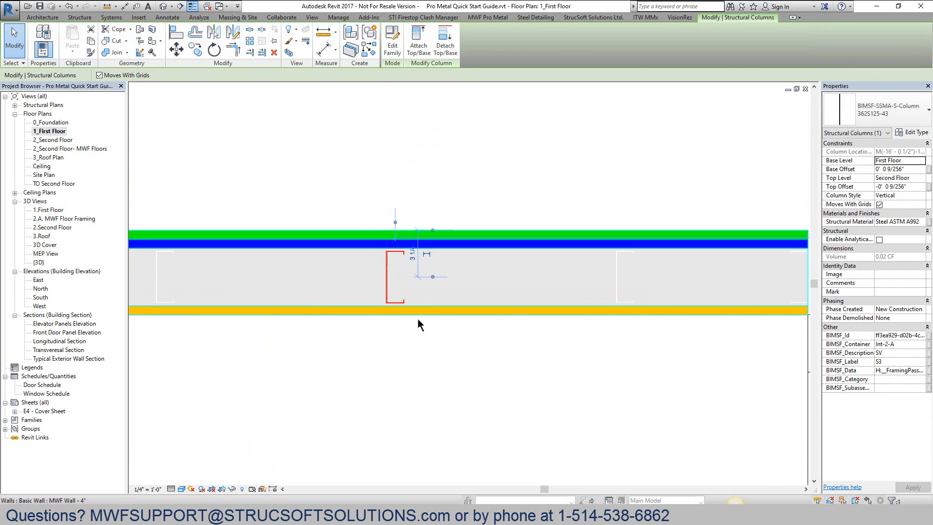
scroll(419, 323, down, 3)
Open the panel properties of Int-2-A and set its suffix to -B
click(495, 245)
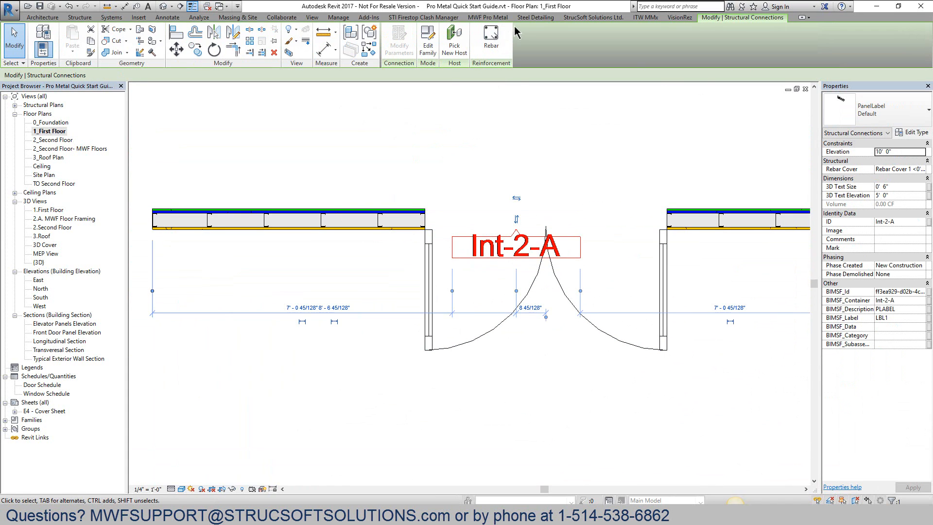
click(490, 18)
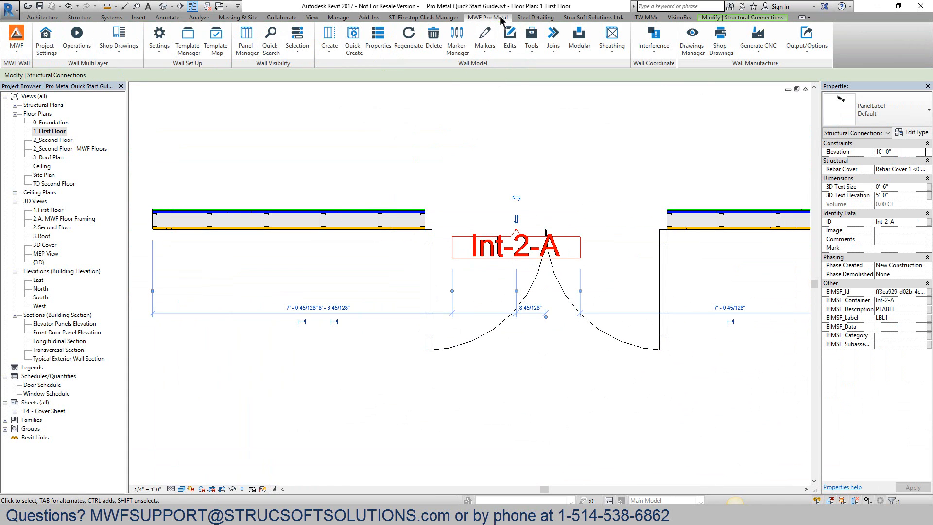
click(362, 43)
drag(523, 93, 357, 88)
click(364, 322)
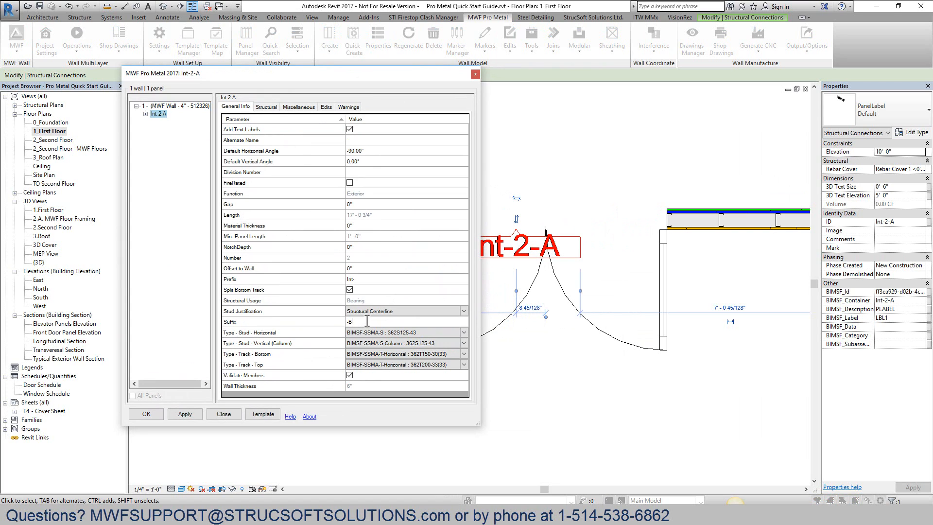
Set the panel's horizontal stud type to BIMSF-SSMA-S : 400S125-54 and its vertical stud type to BIMSF-SSMA-S-Column : 400S162-68
click(464, 332)
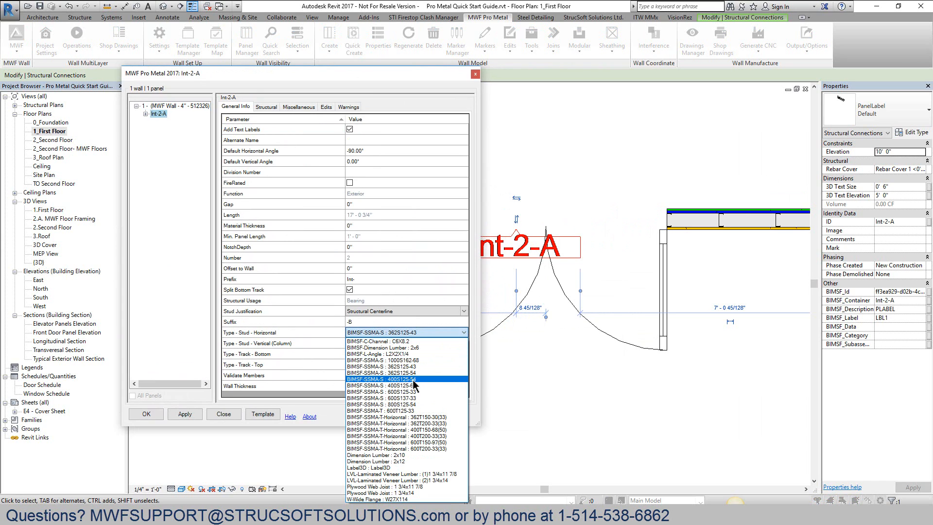
click(454, 385)
click(464, 343)
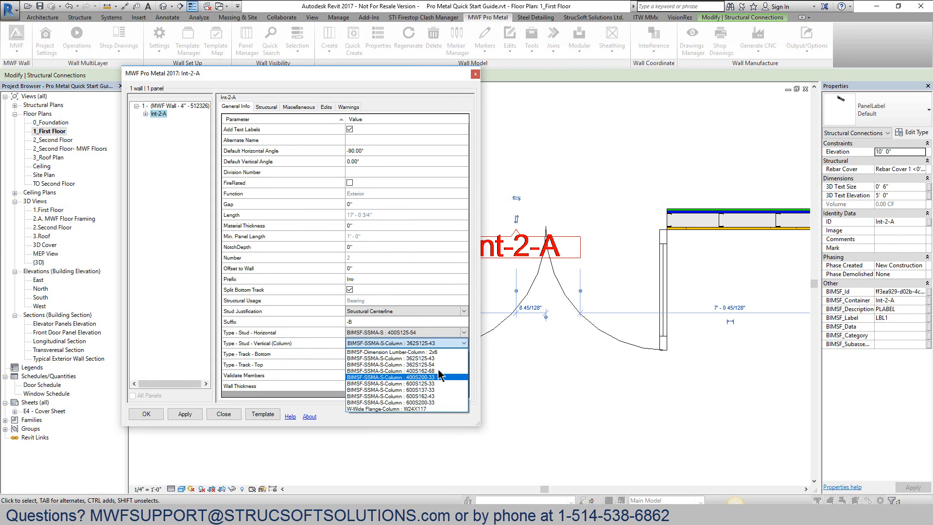
click(439, 371)
Set the bottom track type to BIMSF-SSMA-T-Horizontal : 400T150-68(50) and the top track type to BIMSF-SSMA-T-Horizontal : 400T200-33(33)
click(463, 354)
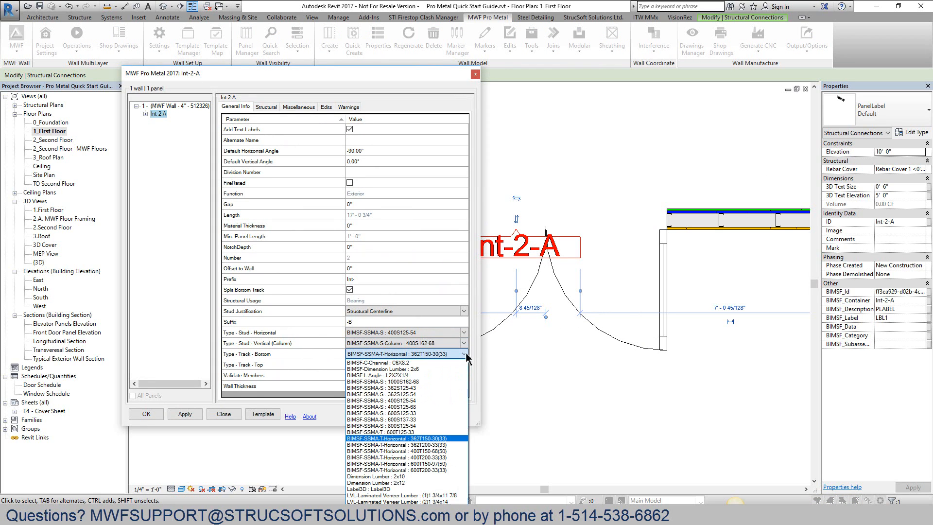
click(445, 452)
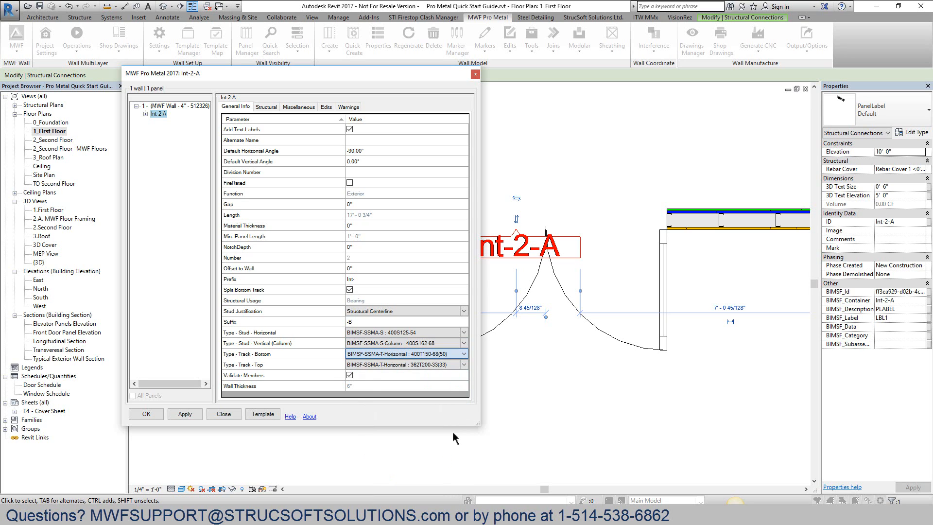
click(464, 364)
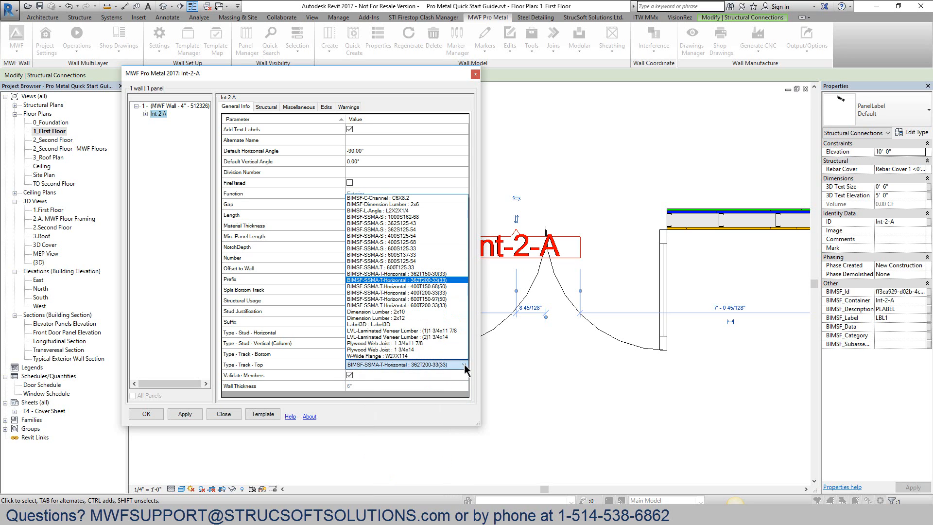
click(448, 293)
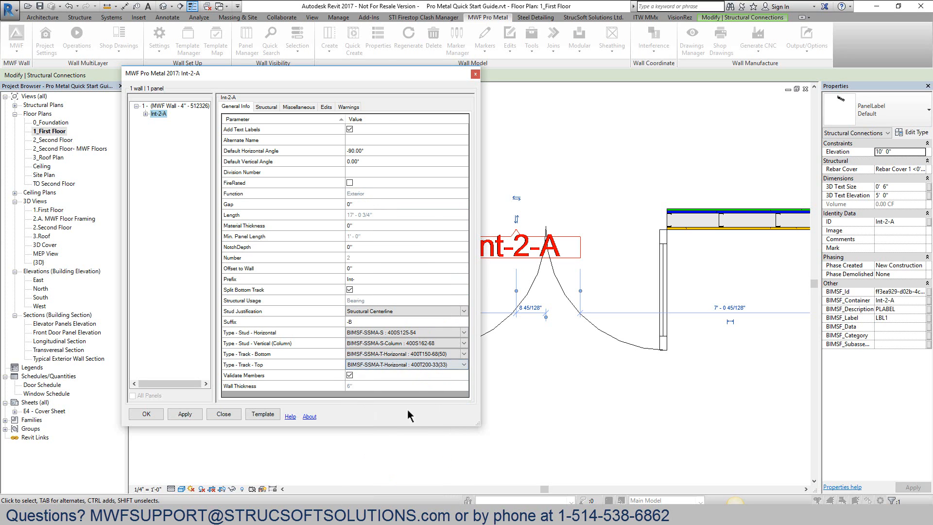
In Int-2-A's opening framing settings, use one setup for all openings and set the header type to BIMSF-SSMA-T-Horizontal : 400T150-68(50)
click(305, 108)
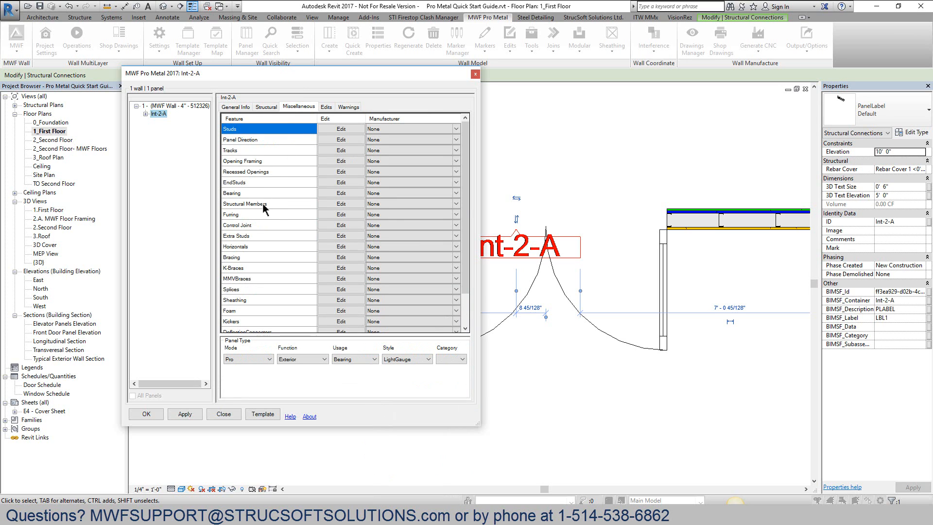
click(335, 160)
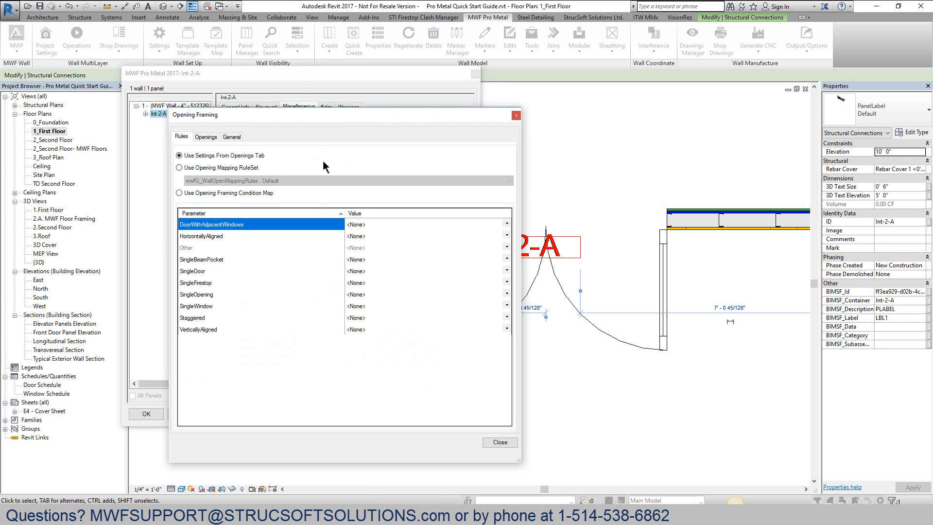
click(210, 139)
click(180, 163)
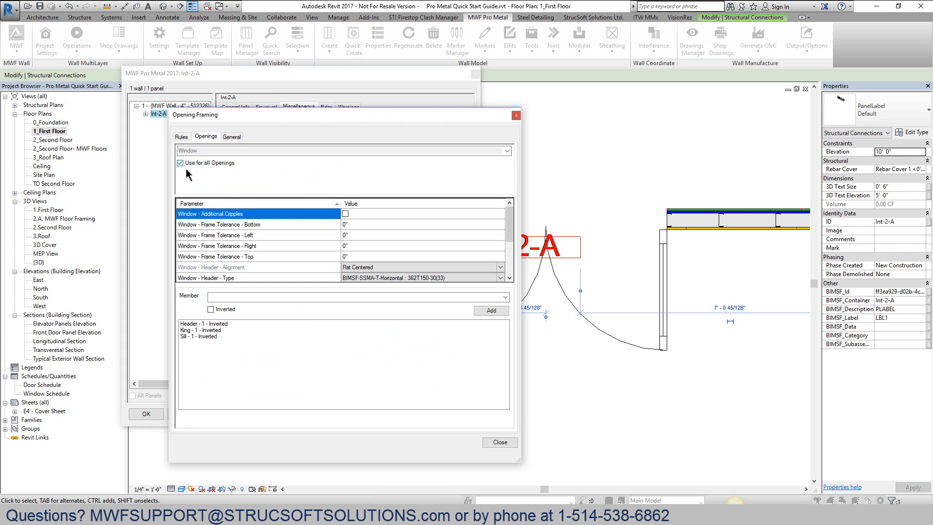
scroll(368, 255, down, 1)
click(396, 246)
click(396, 246)
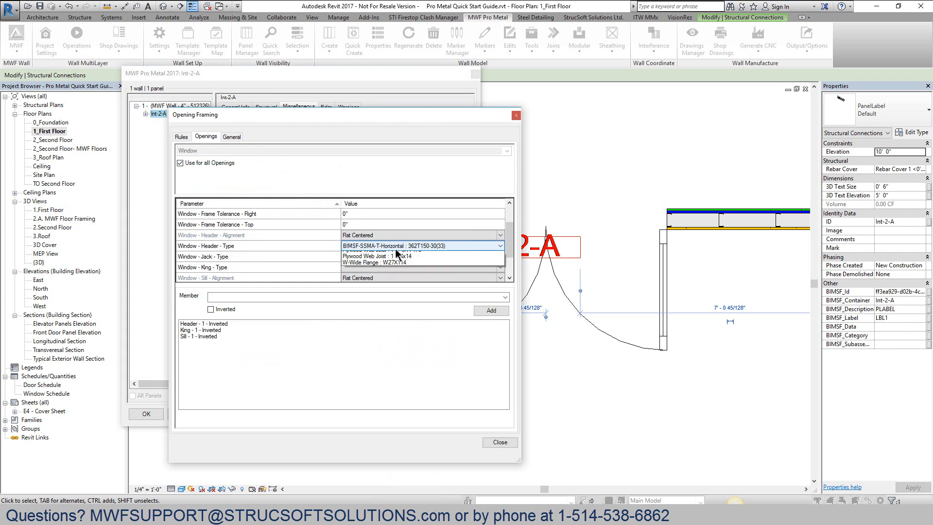
click(424, 343)
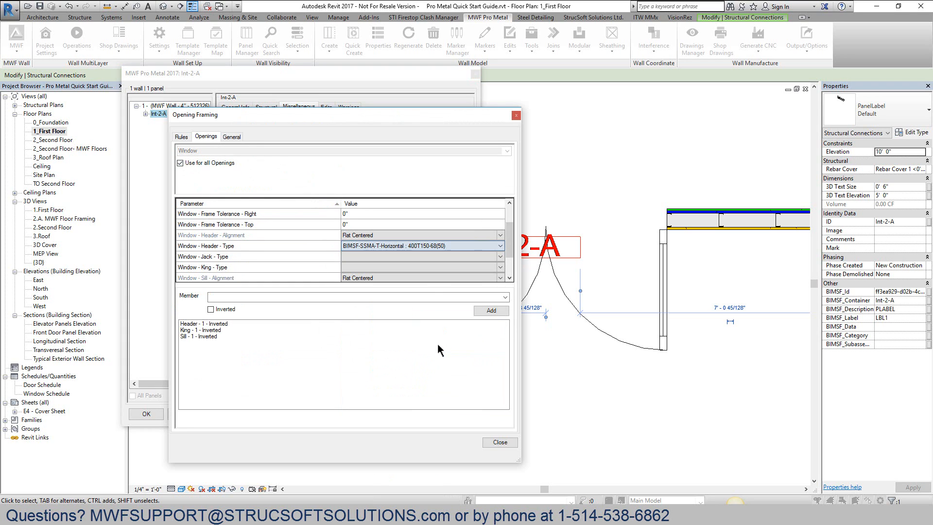
Set the window sill type to BIMSF-SSMA-T-Horizontal : 400T150-68(50) and close the opening framing settings
scroll(425, 261, down, 1)
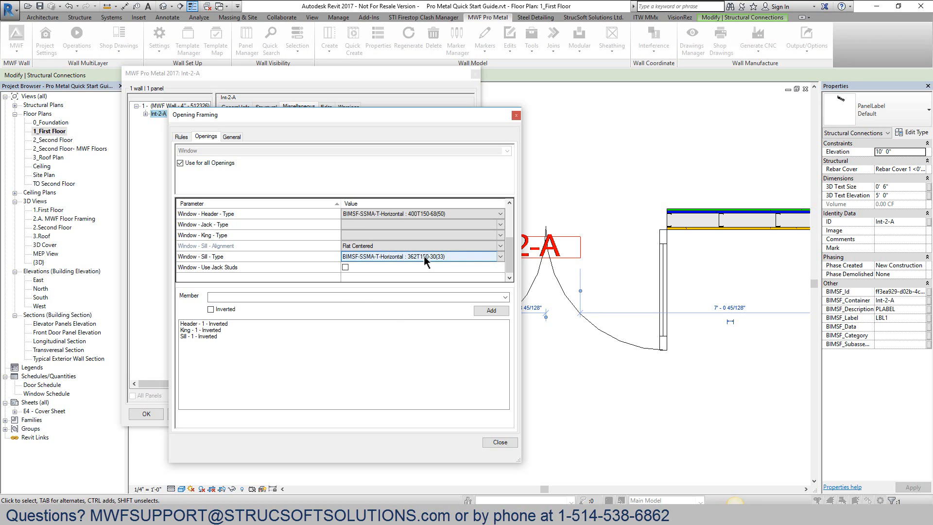
click(424, 255)
click(423, 255)
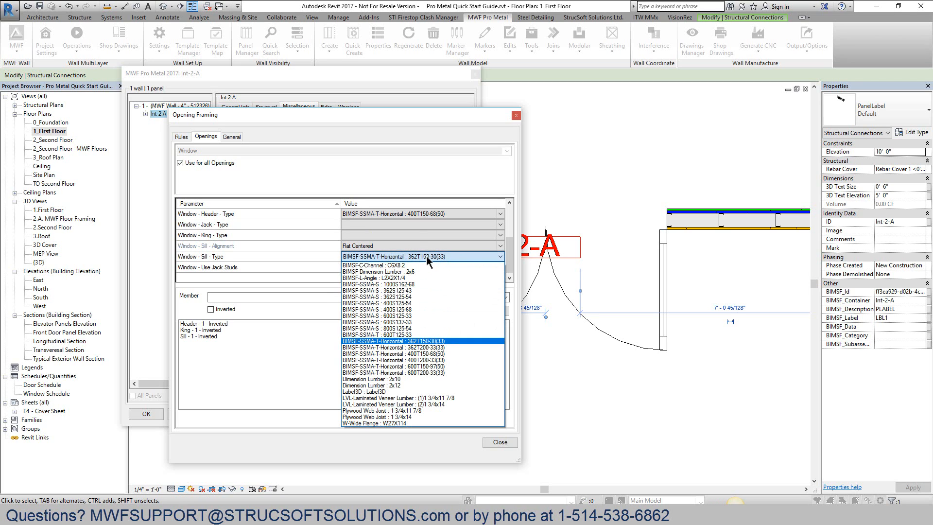
click(437, 354)
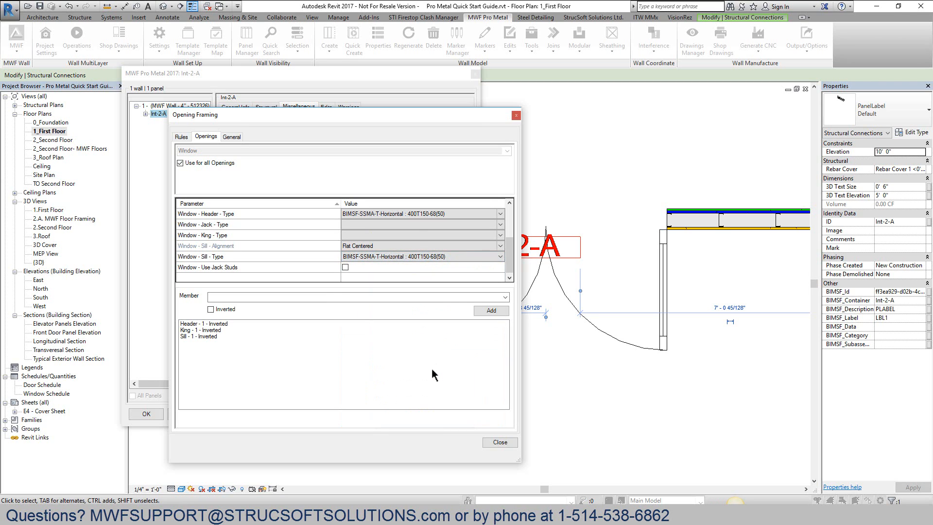
click(495, 442)
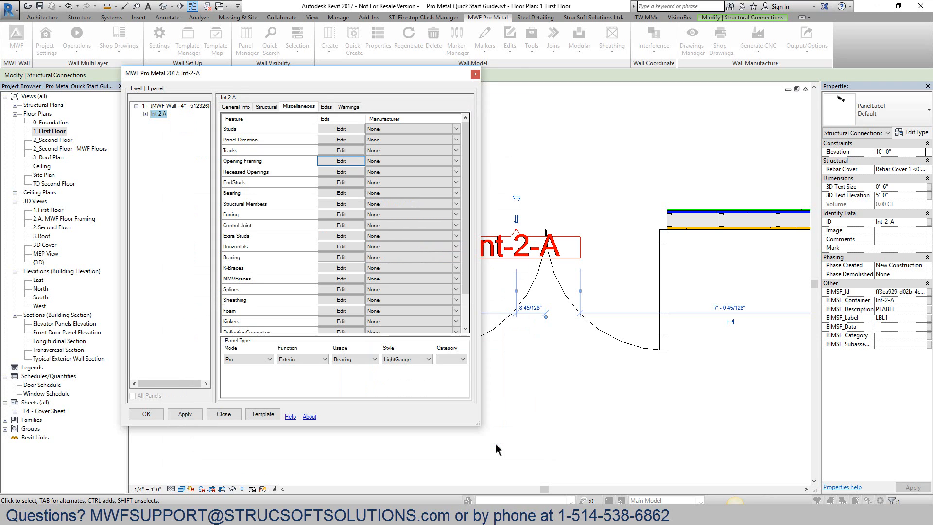
Apply the panel changes and save them as the project template Int- 4" Template in the QuickStart Templates folder
click(185, 414)
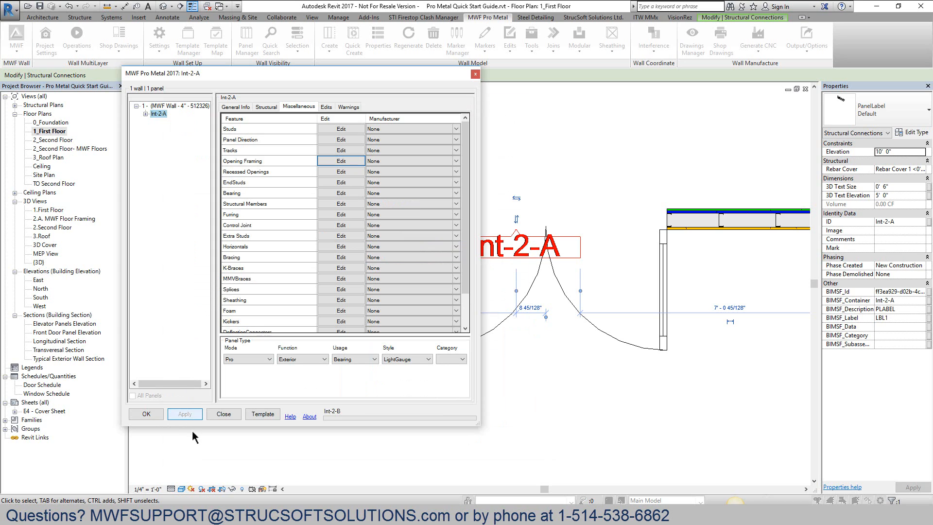
click(263, 414)
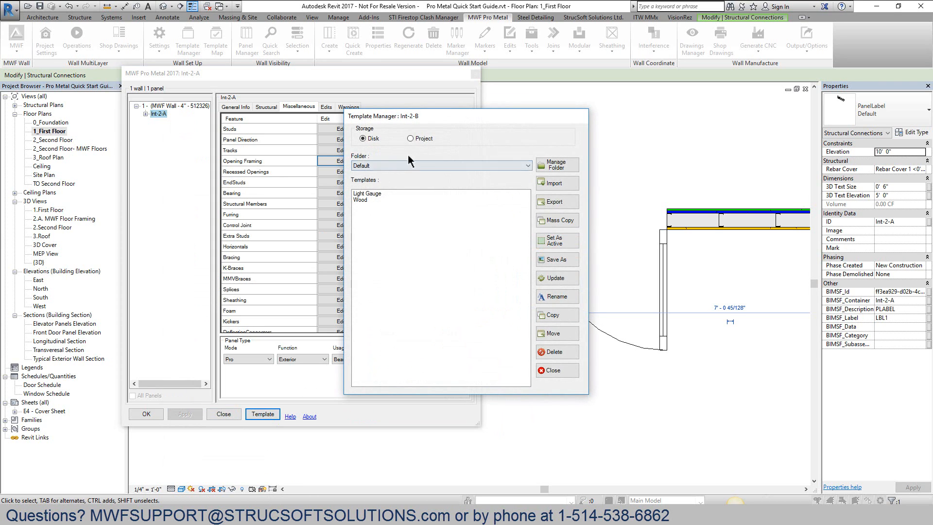
click(411, 139)
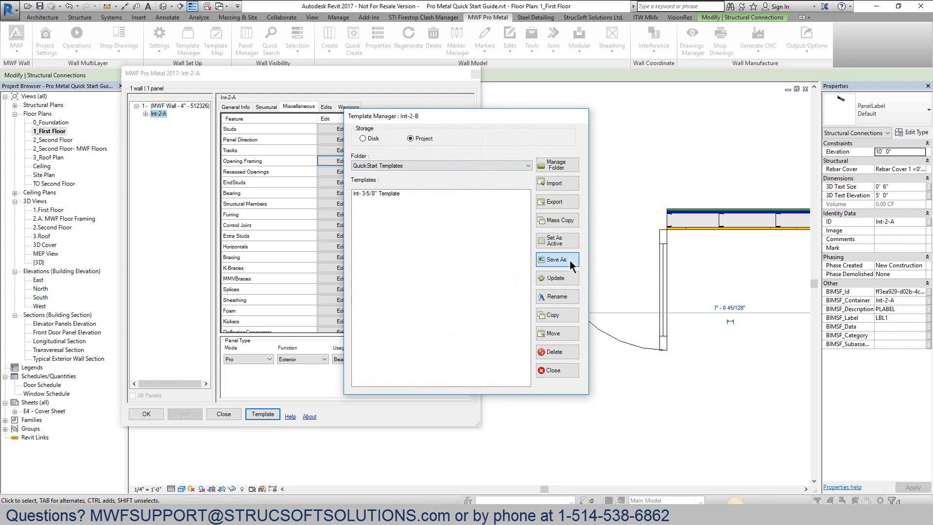
click(570, 262)
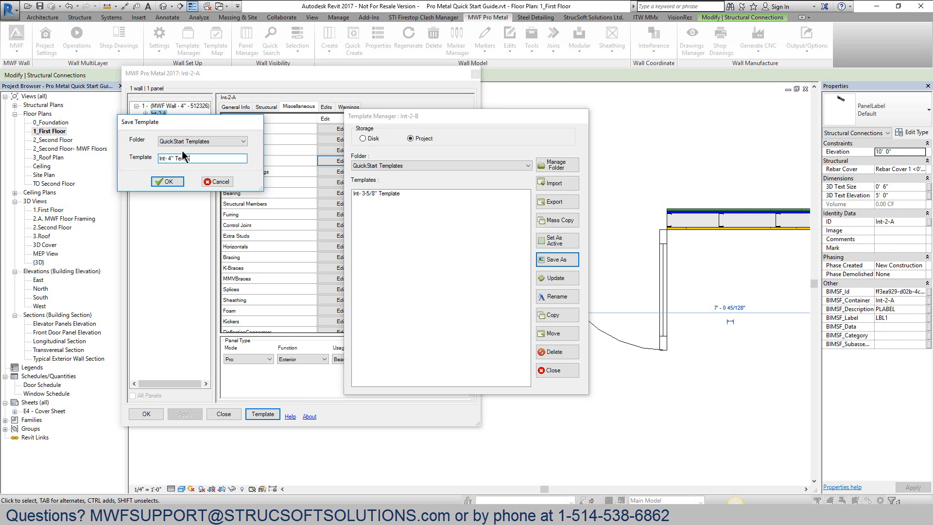
key(Return)
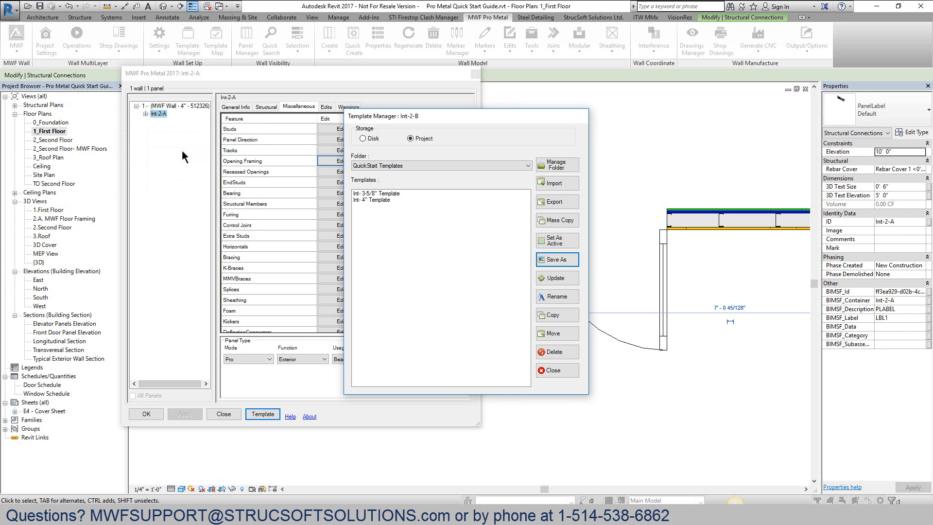
click(552, 374)
click(147, 414)
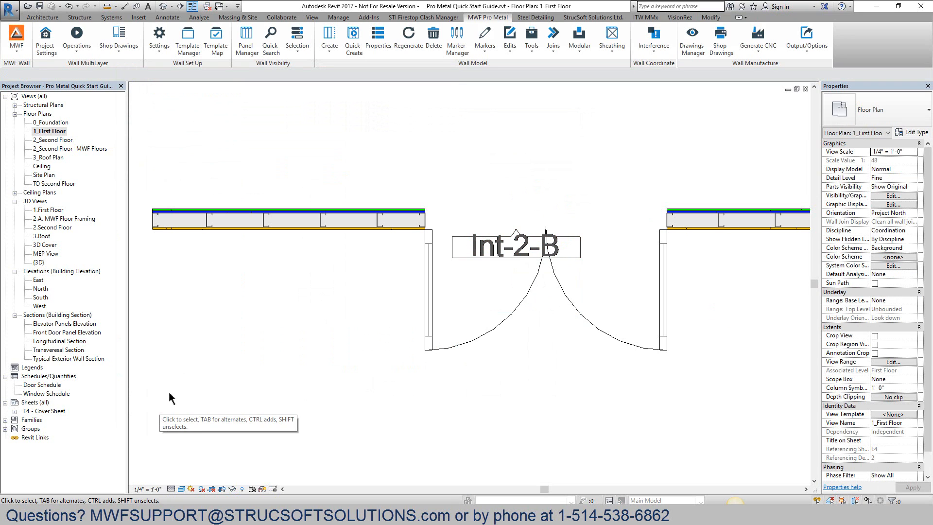
Create a framing panel in the Exterior - Brick on Steel Stud First Floor wall with the double door, above panel Int-2-B
drag(302, 193, 340, 255)
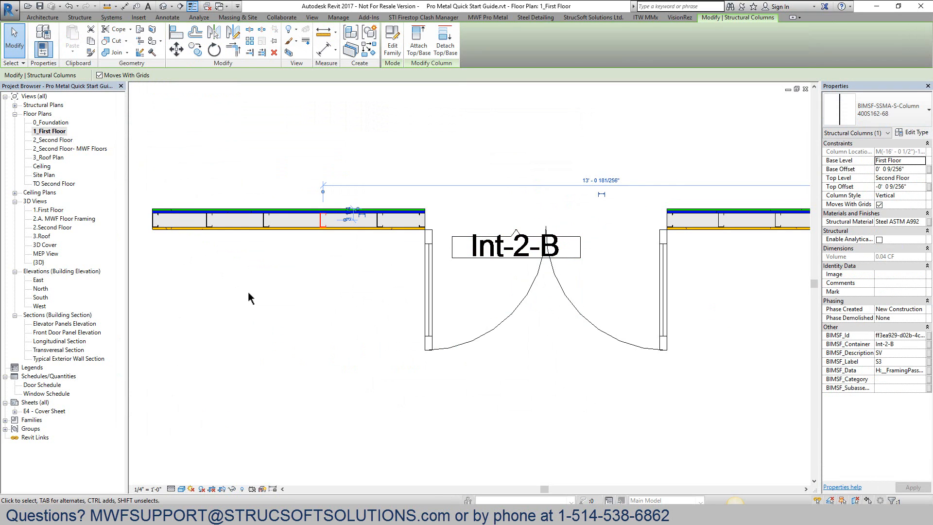
scroll(249, 290, down, 2)
middle_drag(249, 291, 349, 379)
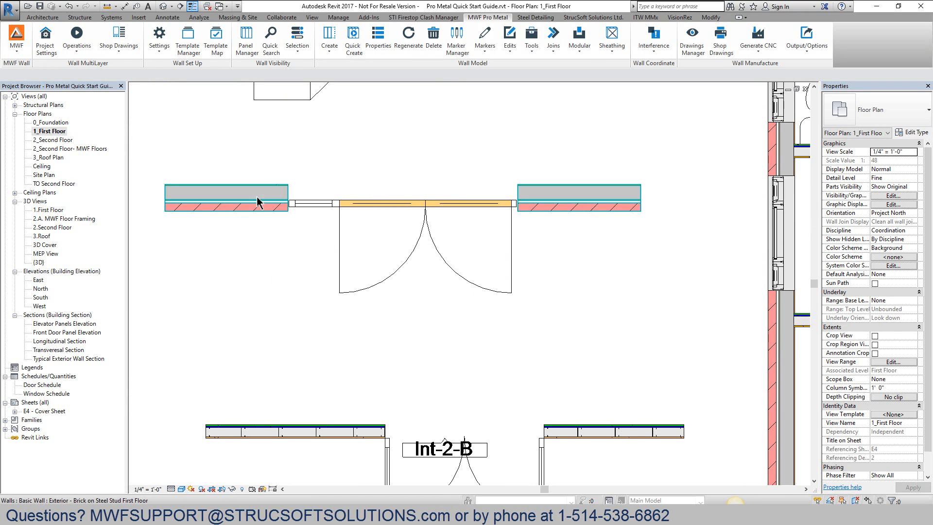
click(269, 204)
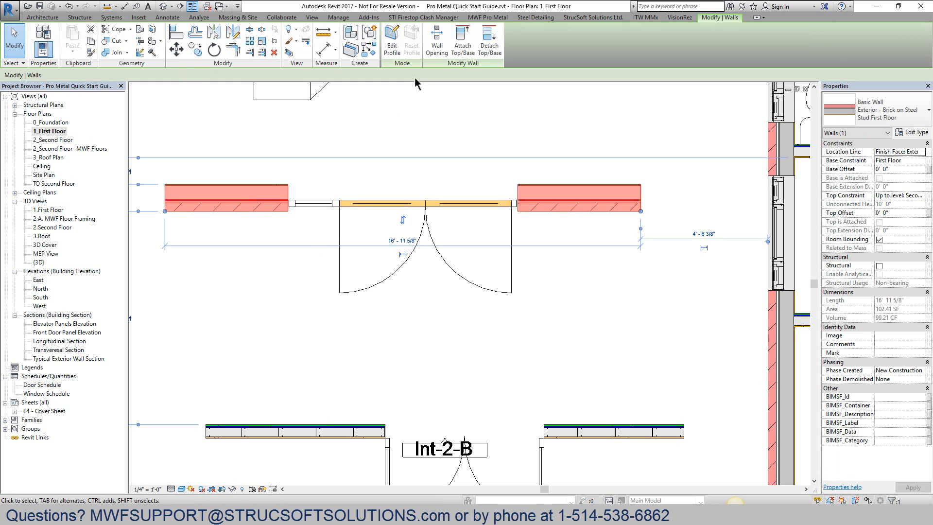
click(494, 18)
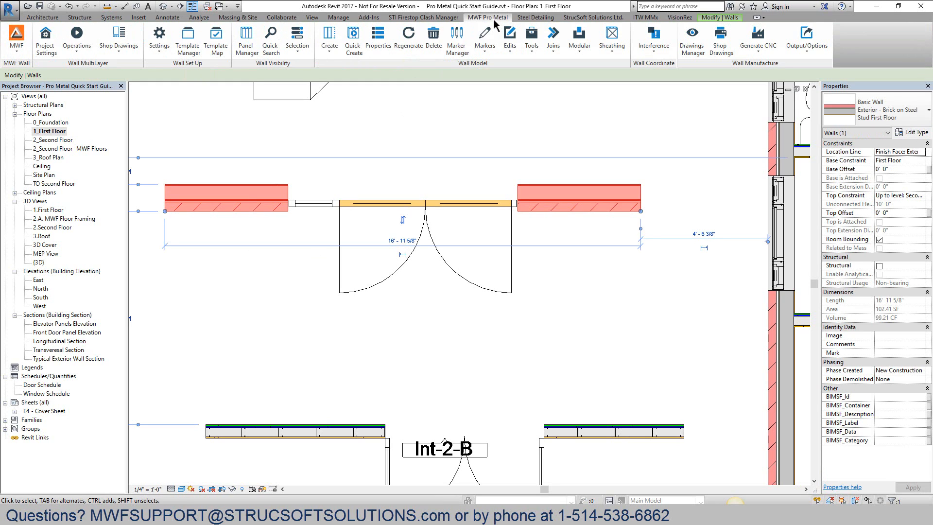
click(329, 38)
click(407, 365)
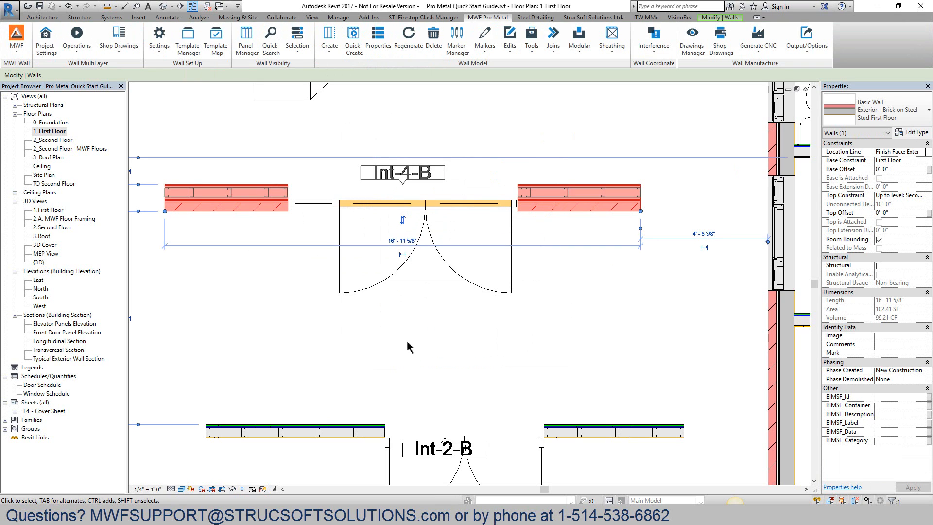
In panel Int-4-B's properties, set the horizontal stud type to BIMSF-SSMA-S : 600S125-33 and the vertical one to BIMSF-SSMA-S-Column : 600S125-33
click(394, 172)
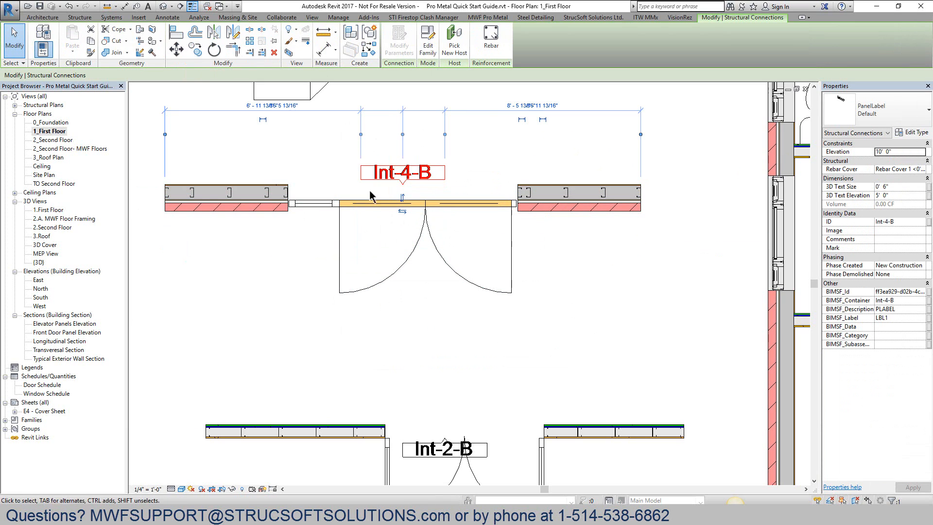
click(488, 17)
click(378, 41)
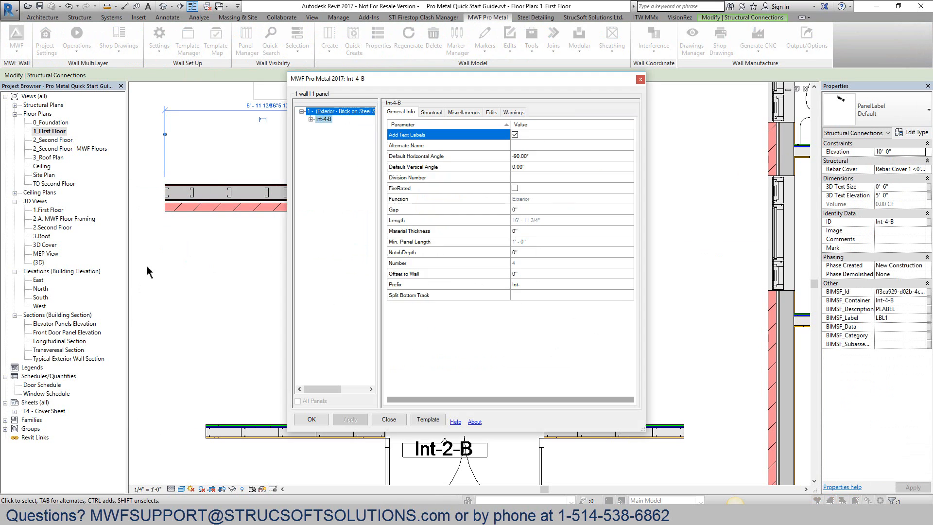
click(626, 338)
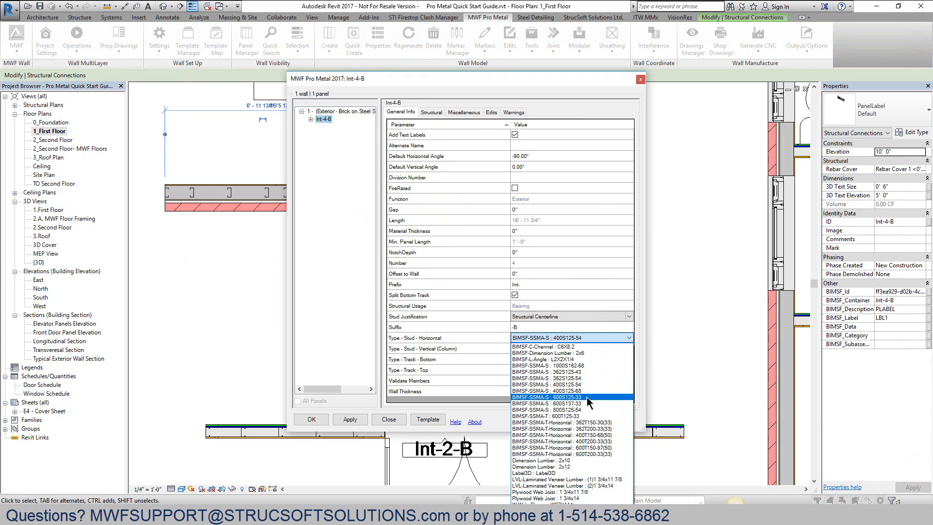
click(588, 397)
click(617, 348)
click(628, 349)
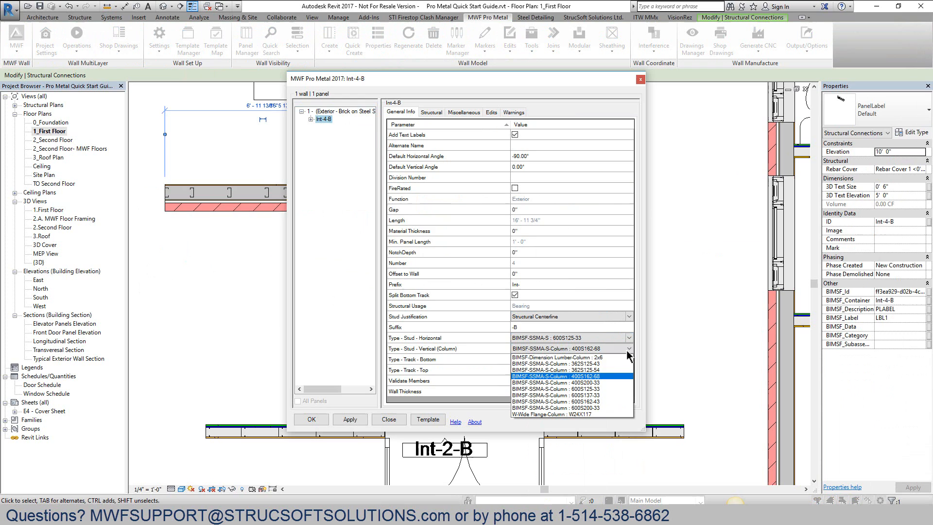
click(608, 390)
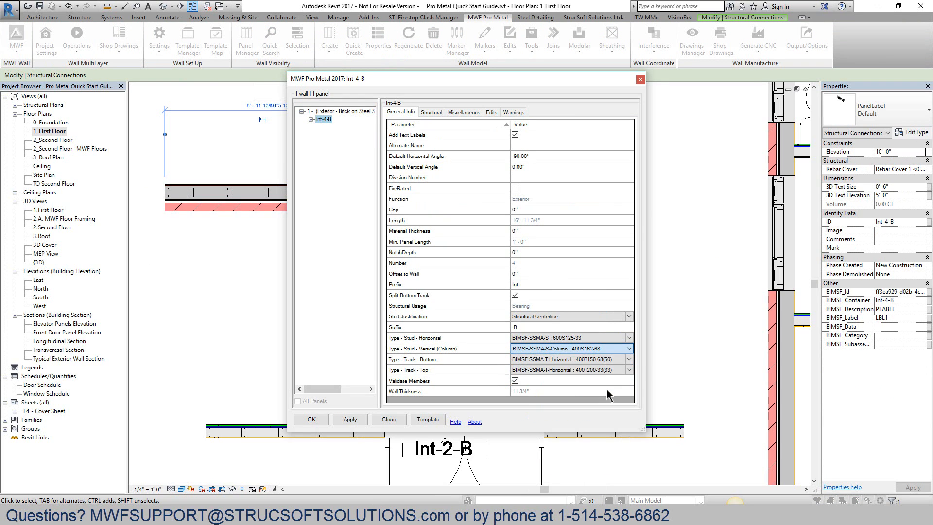
Set Int-4-B's bottom track type to BIMSF-SSMA-T-Horizontal : 600T150-97(50) and its top track type to BIMSF-SSMA-T-Horizontal : 600T200-33(33)
click(628, 360)
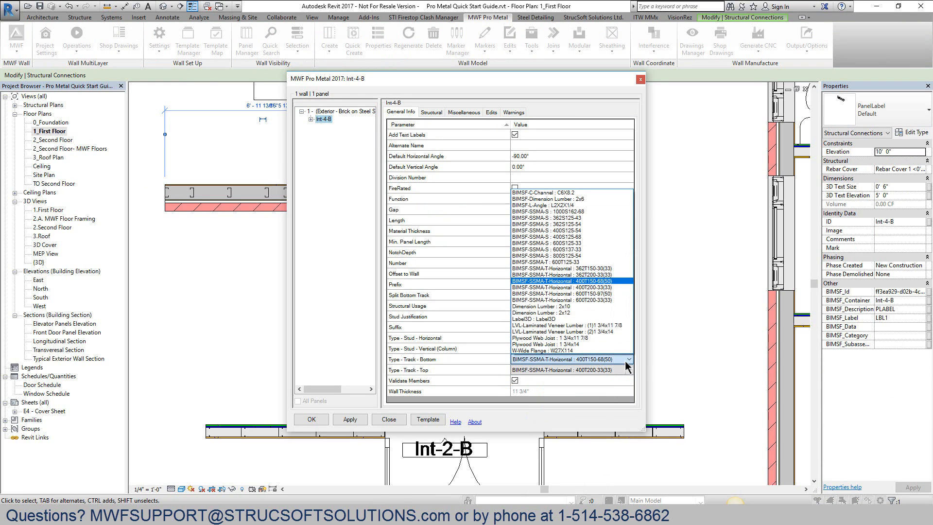
click(608, 294)
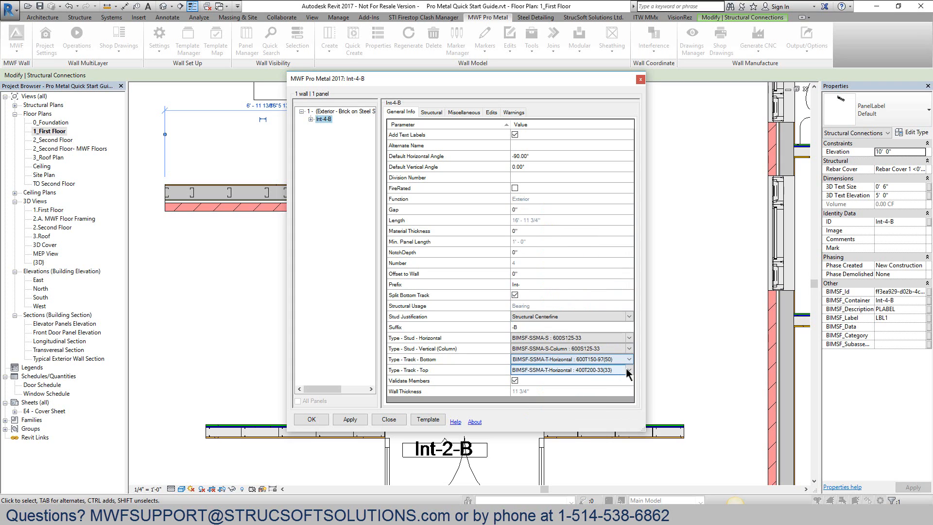
click(627, 369)
click(607, 310)
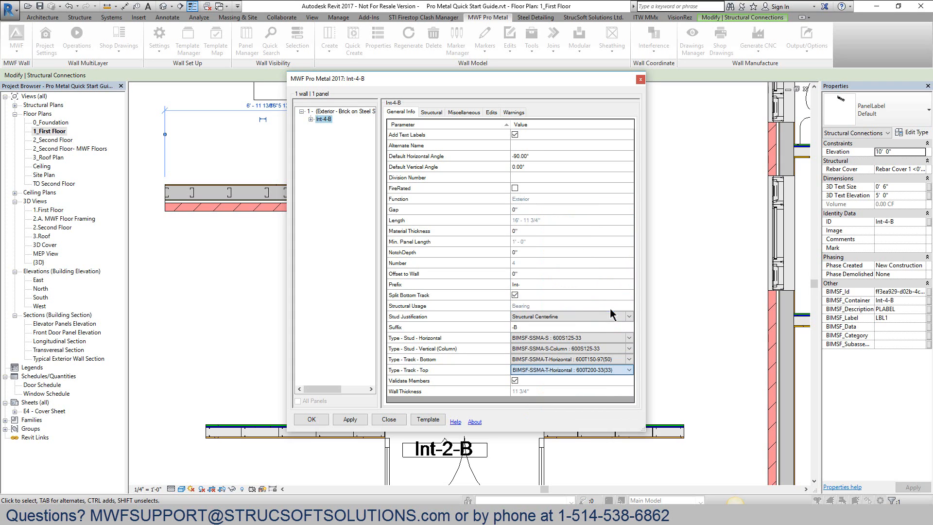
Change the panel's name prefix to EXT-
click(535, 284)
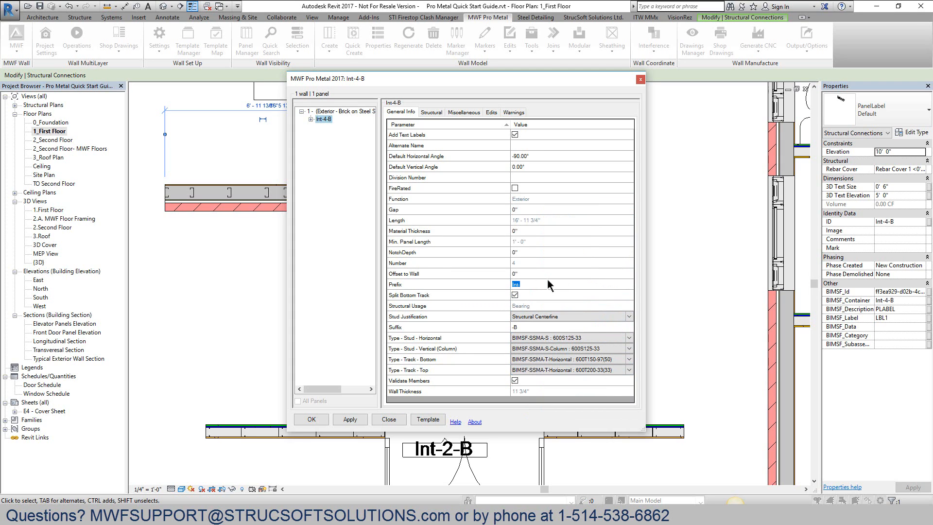
text(EXT-)
click(534, 328)
In Int-4-B's opening framing settings, apply one setup to all openings and set the window header type to BIMSF-SSMA-T-Horizontal : 600T150-97(50)
click(466, 113)
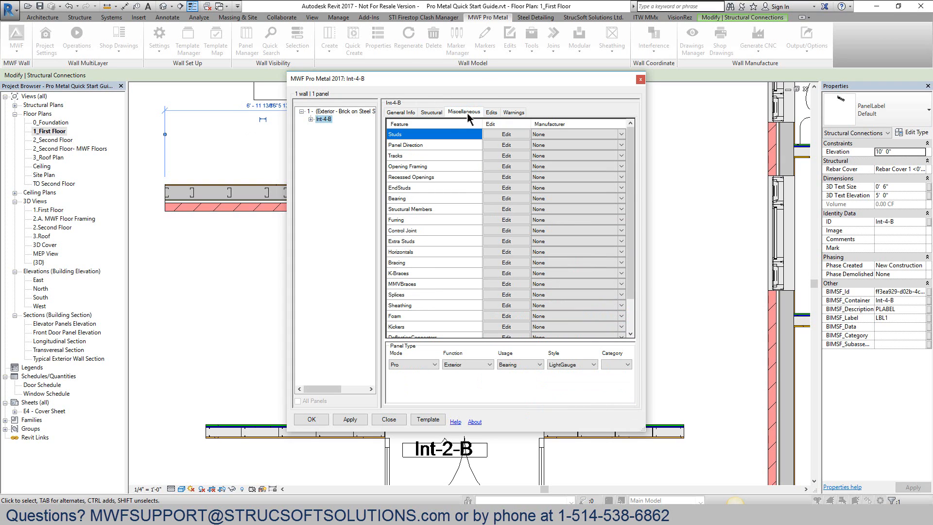
click(435, 166)
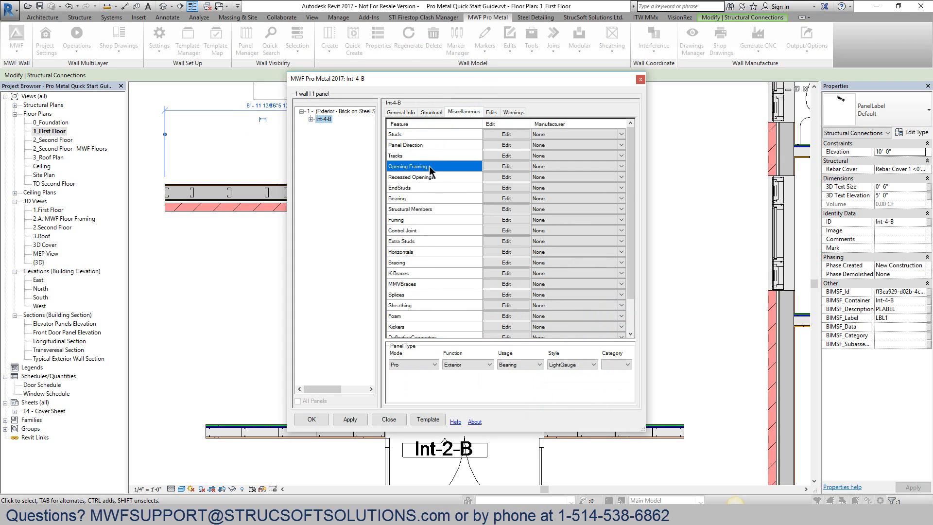
click(494, 167)
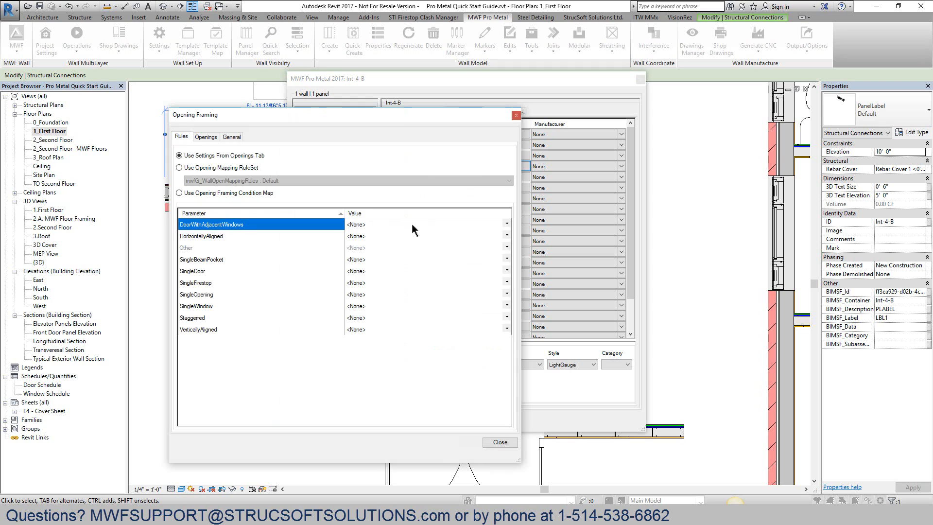
click(206, 137)
click(200, 162)
click(399, 279)
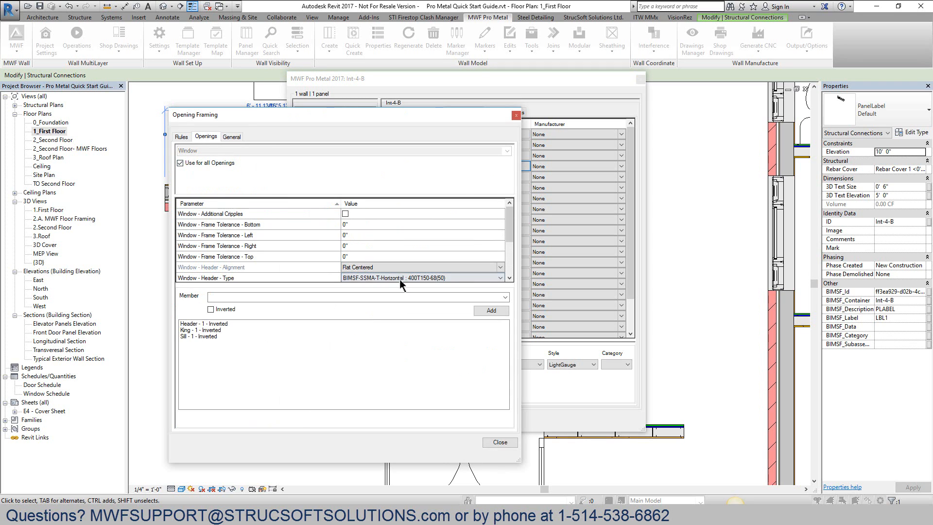
click(399, 279)
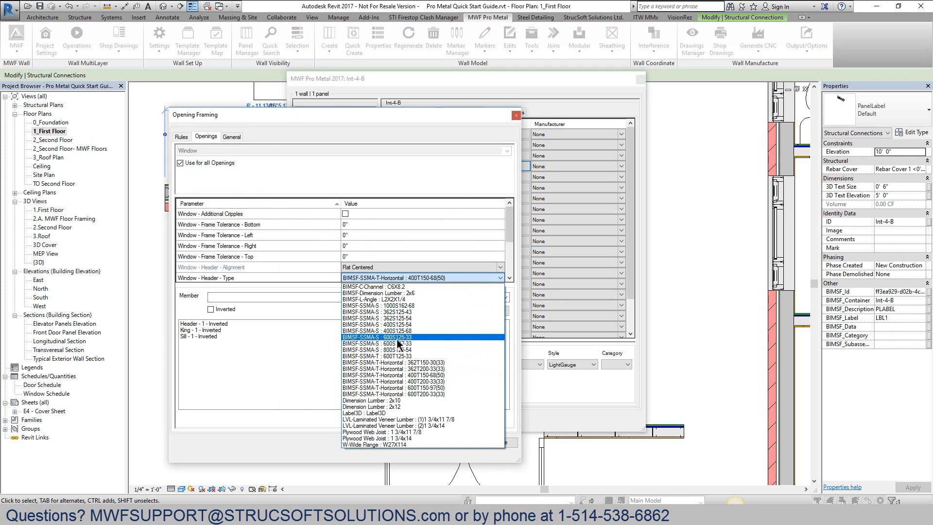
click(439, 388)
Choose a BIMSF-SSMA-T-Horizontal track as the window sill type and close the opening framing settings
drag(509, 226, 509, 272)
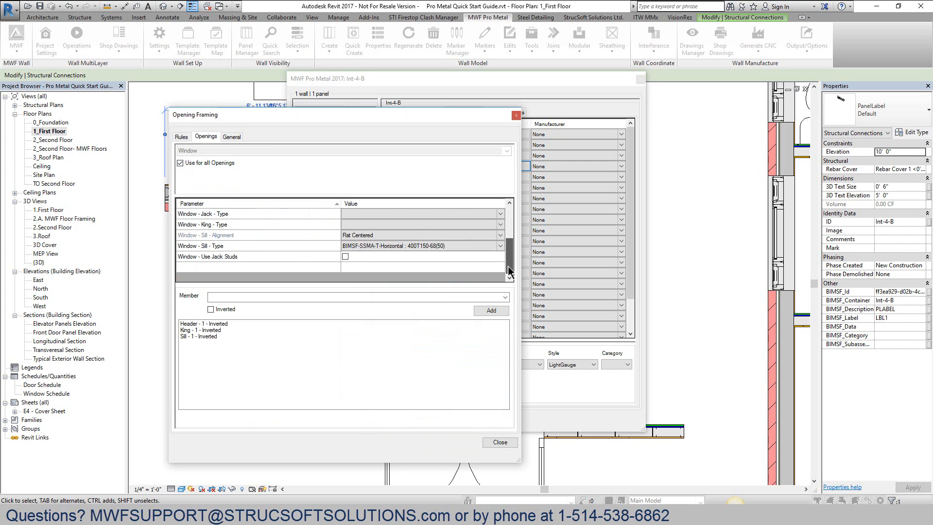
click(500, 246)
click(500, 245)
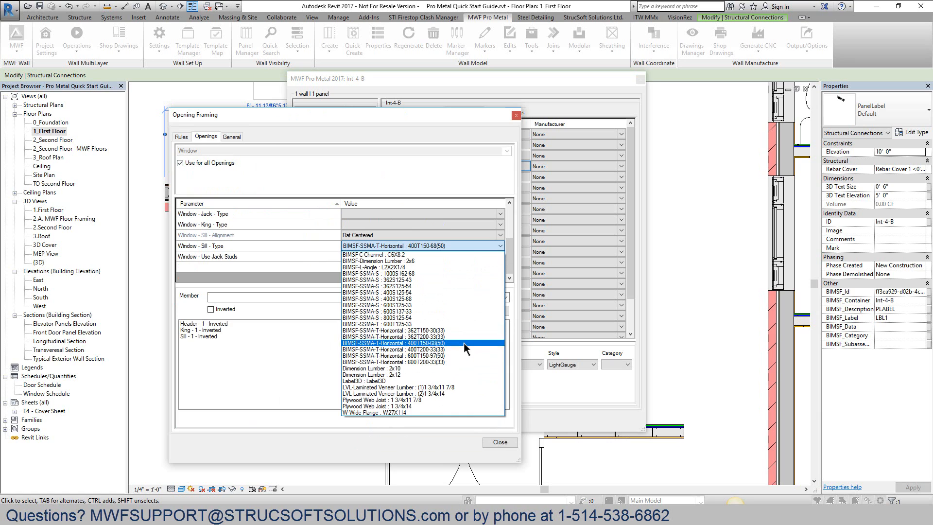
click(463, 345)
click(500, 442)
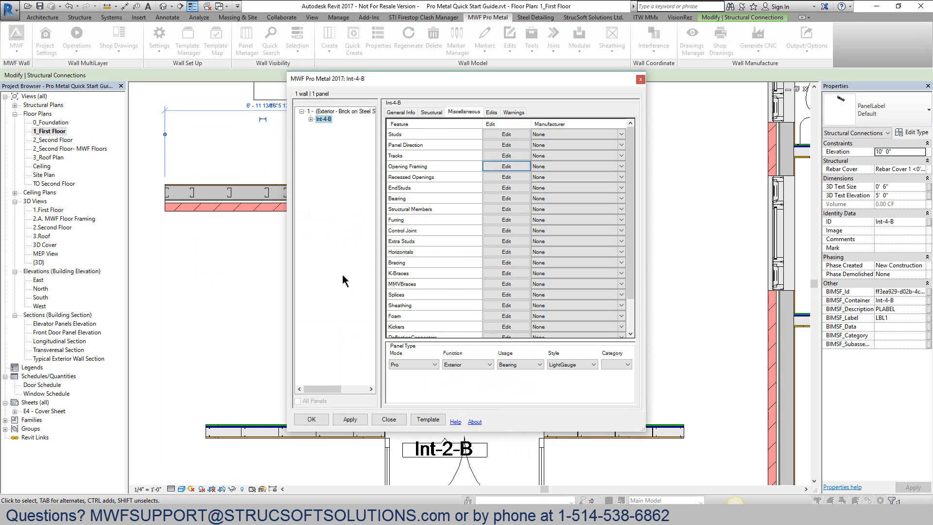
Override the panel's end studs, set both the start and end stud to BIMSF-SSMA-S-Column : 600S200-33, and apply the changes
click(405, 189)
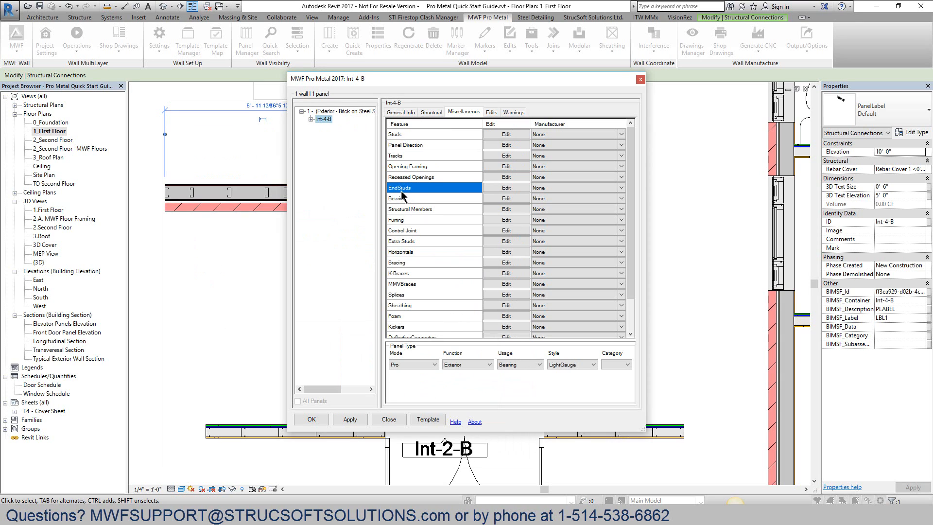
click(506, 188)
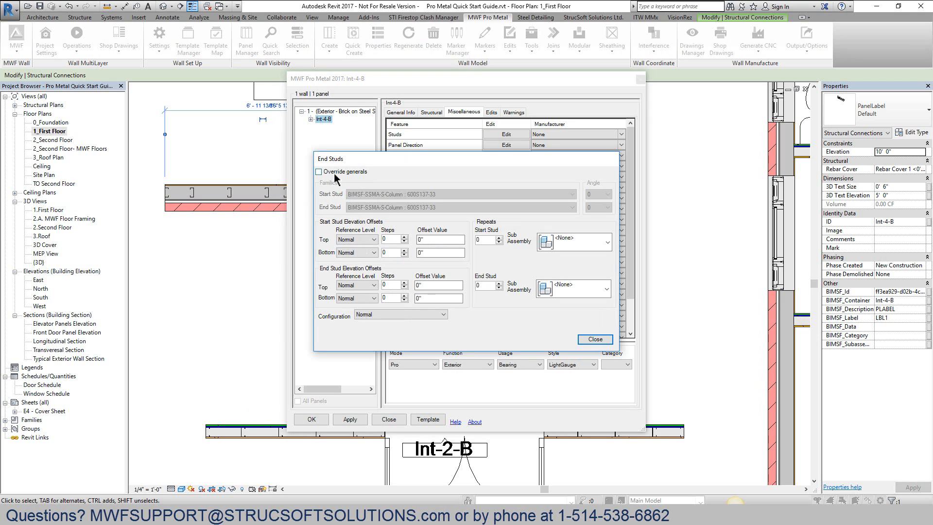
click(333, 172)
click(456, 194)
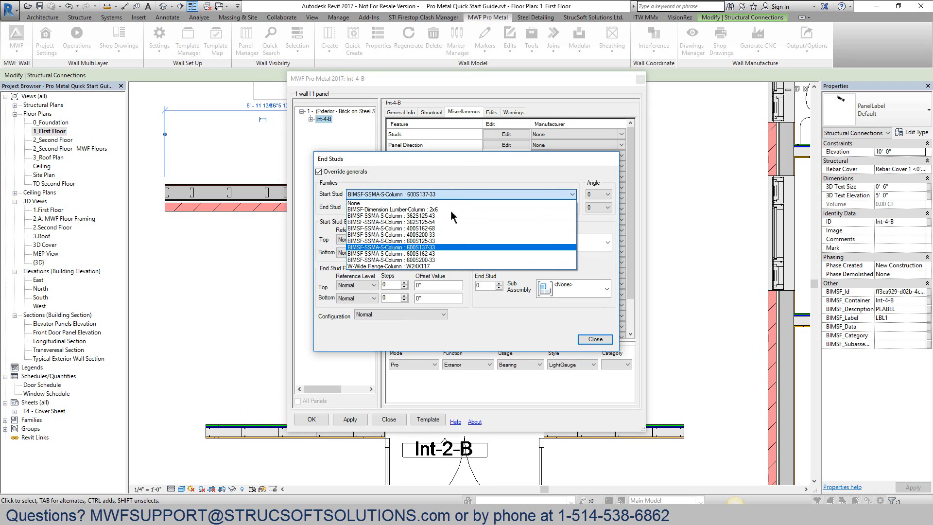
click(436, 260)
click(440, 208)
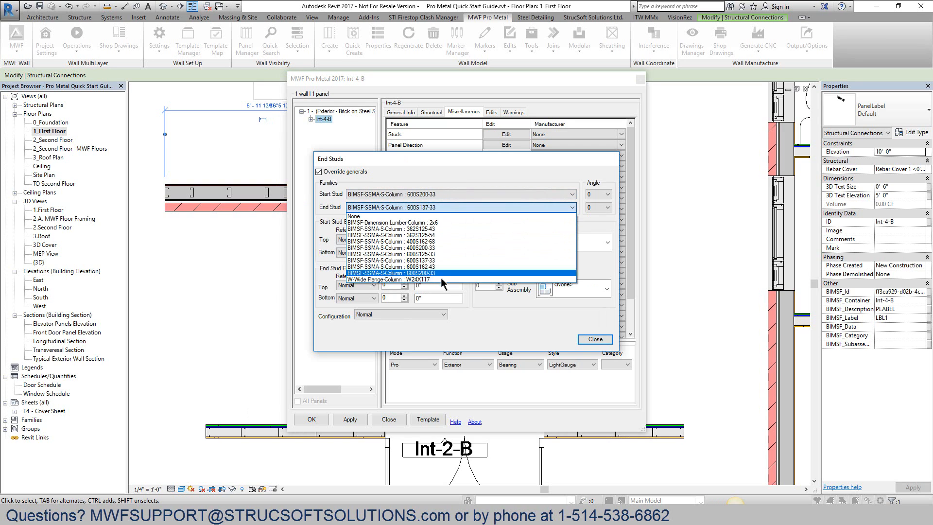
click(393, 266)
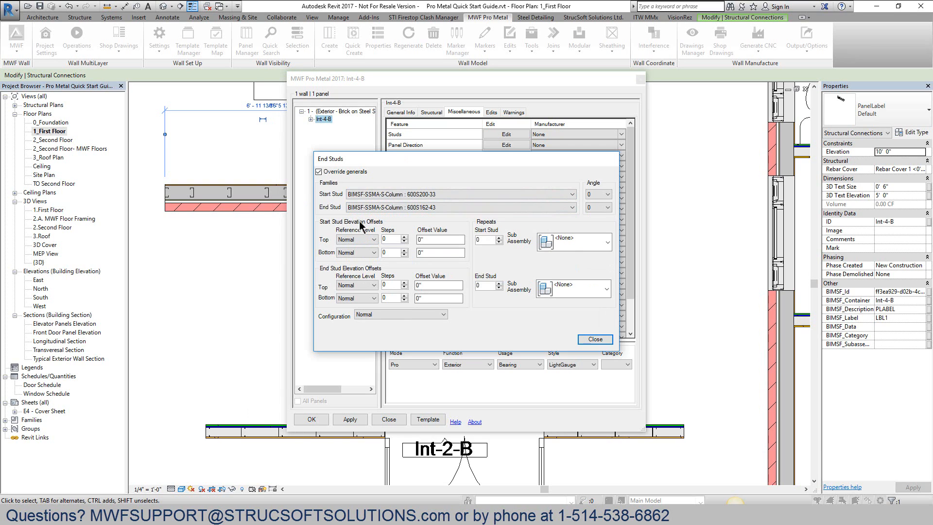
click(382, 207)
click(443, 280)
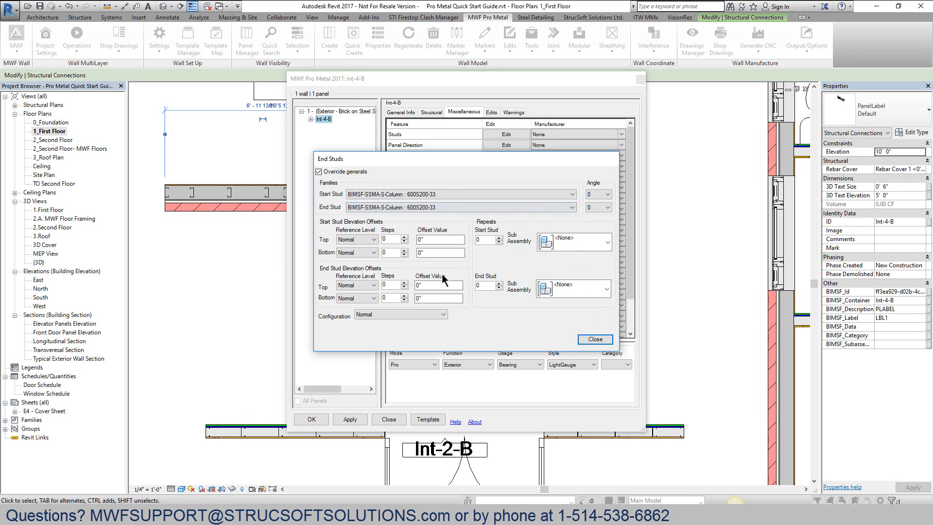
click(593, 340)
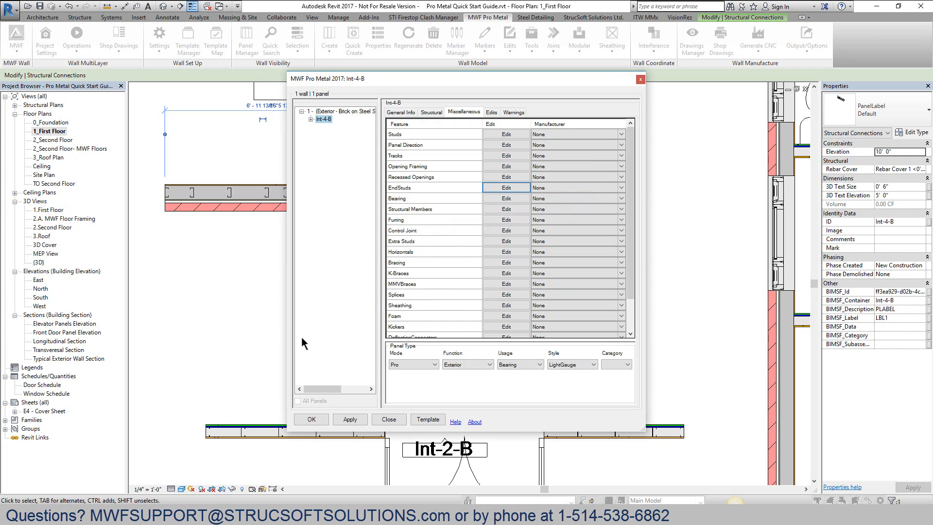
click(348, 421)
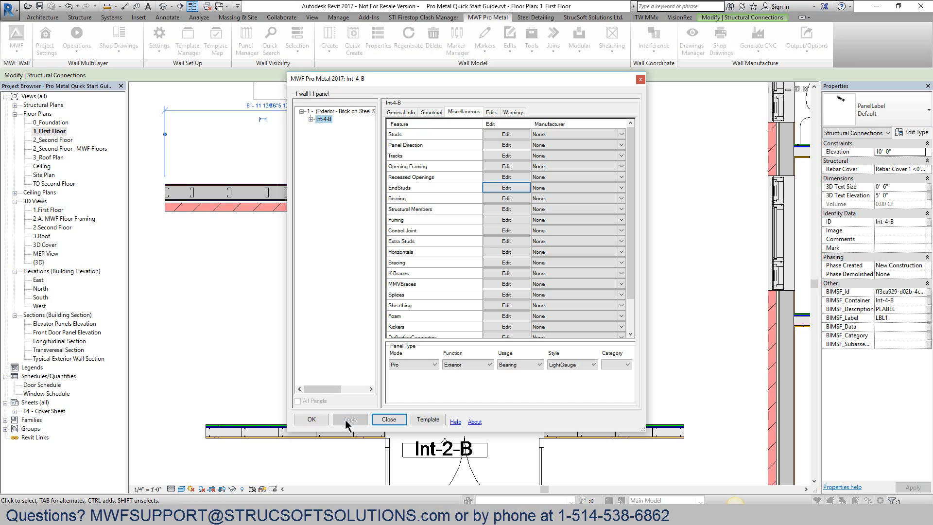
Save the panel settings as a project template named EXT-6" Template in the QuickStart Templates folder, and close the panel properties
click(428, 421)
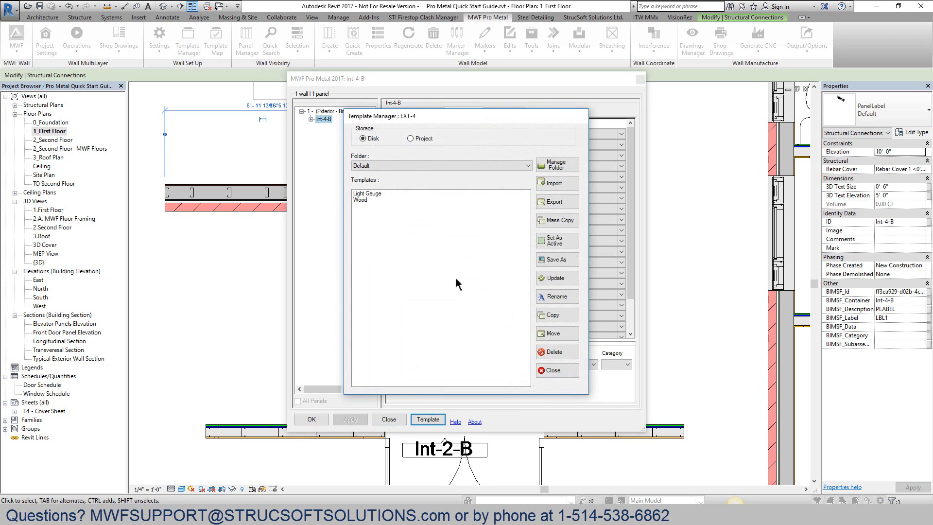
click(421, 141)
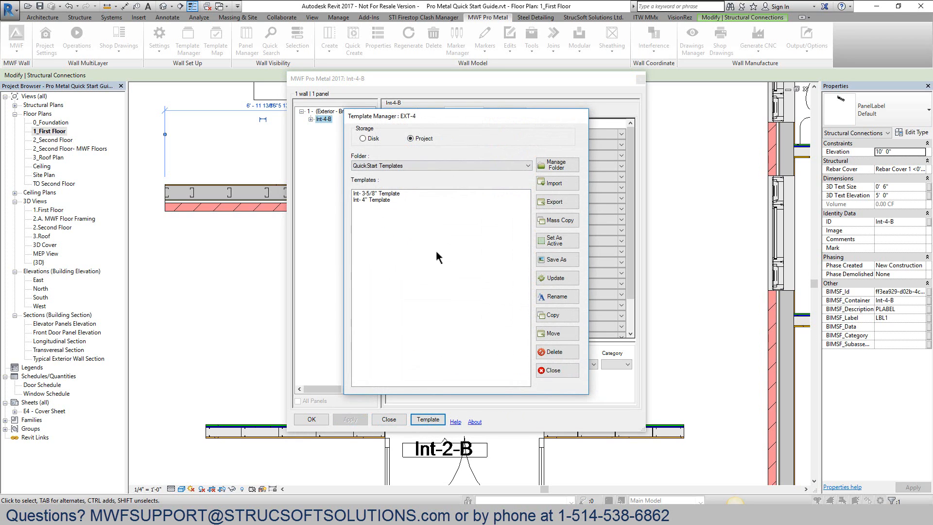
click(556, 259)
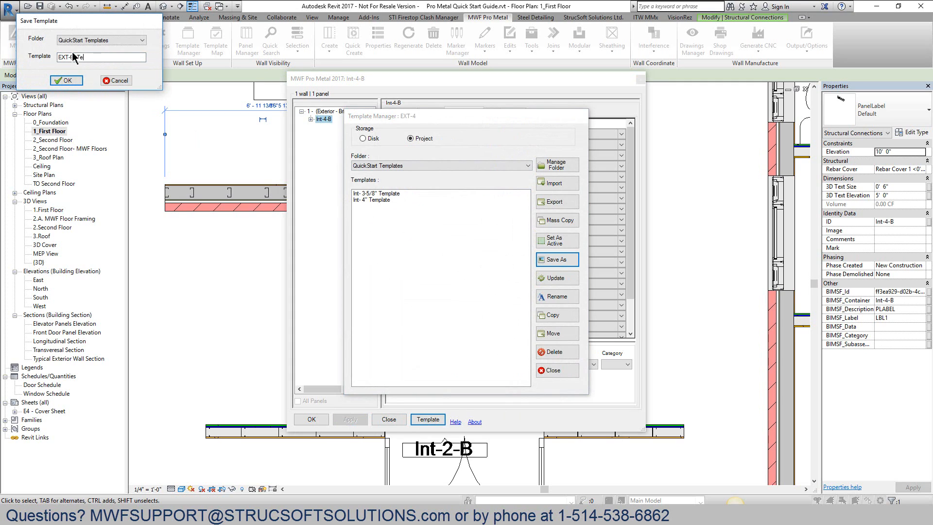
key(Return)
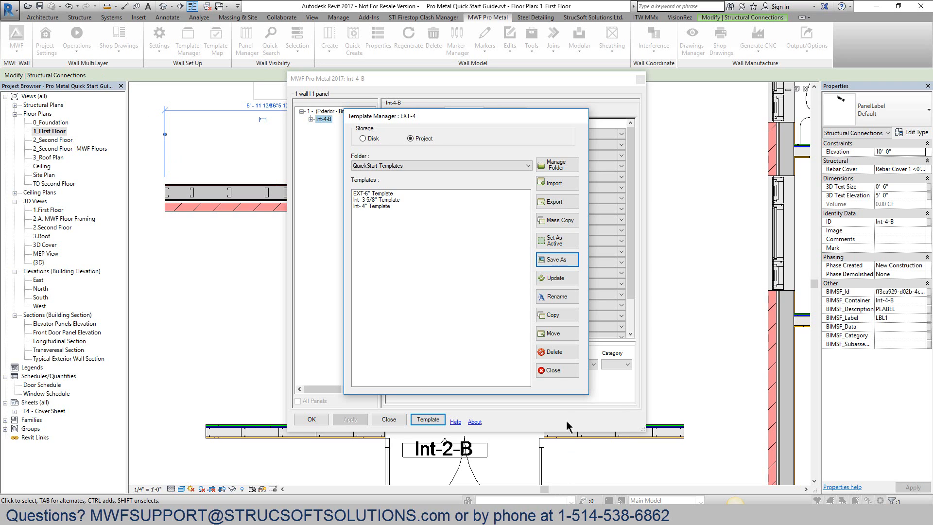
click(555, 371)
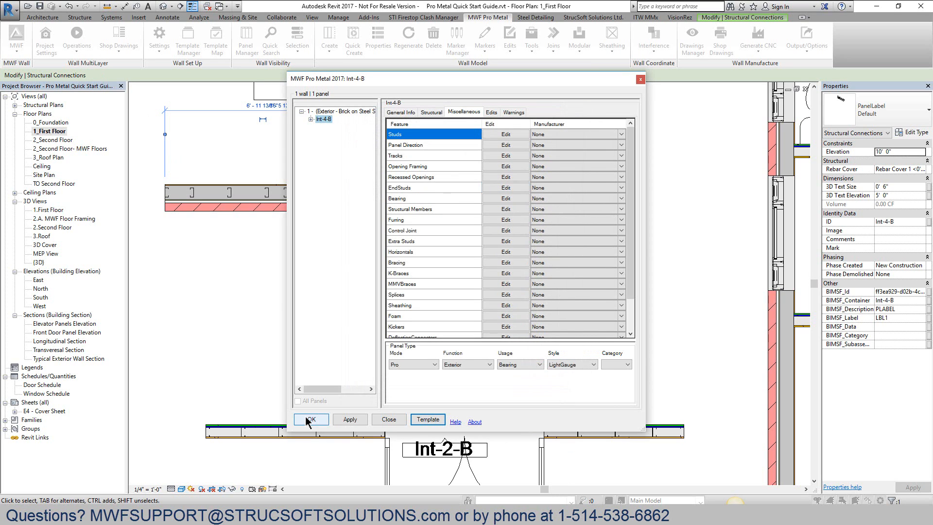
click(312, 419)
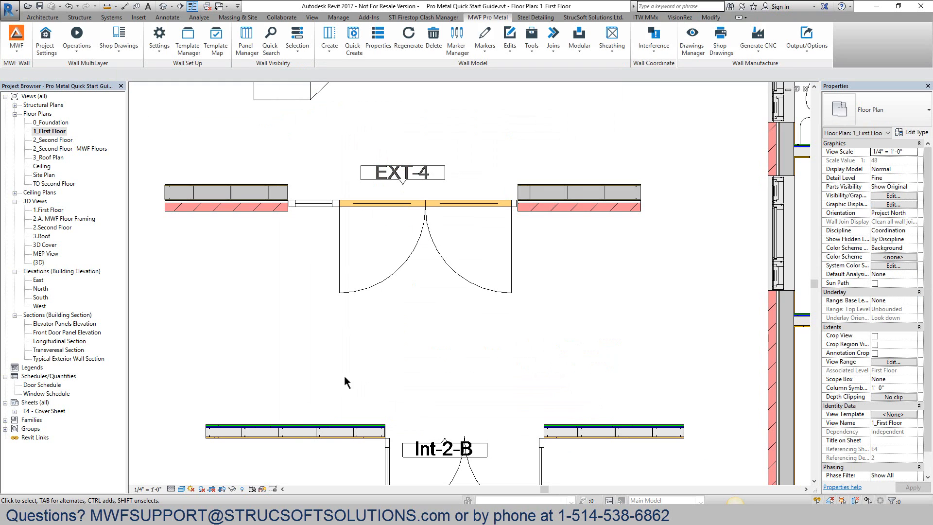
Inspect the member types of the end stud and a neighbouring intermediate stud beside the double door in panel EXT-4
scroll(640, 193, up, 4)
click(638, 192)
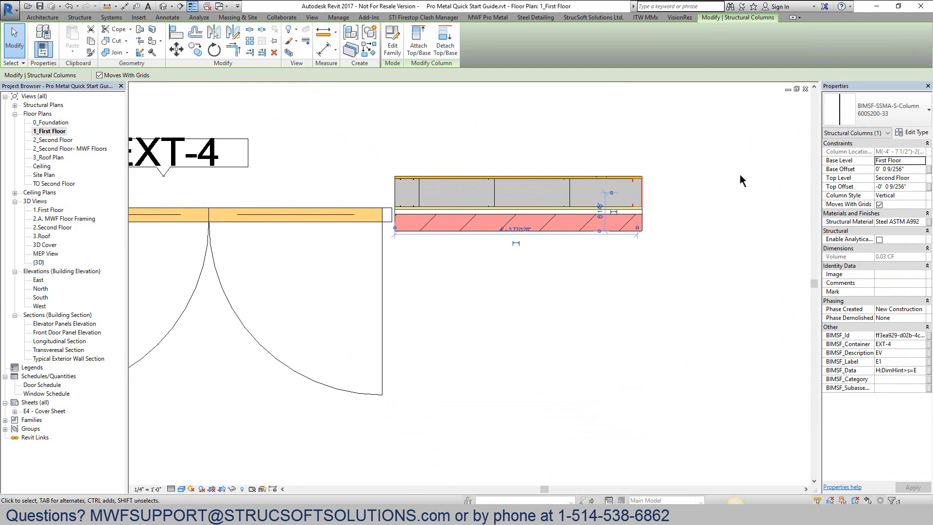
drag(638, 194, 569, 193)
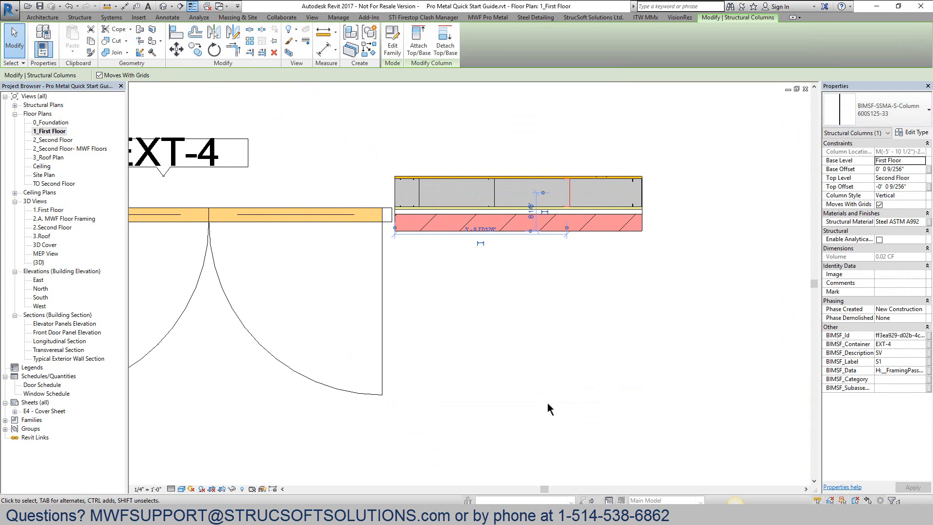
Open the MWF panel properties for the MWF Wall - 3-5/8" wall containing panel Int-1-A
scroll(548, 403, down, 2)
scroll(482, 444, down, 2)
middle_drag(484, 444, 573, 214)
scroll(642, 320, down, 2)
scroll(643, 321, down, 2)
scroll(598, 293, down, 2)
scroll(573, 213, up, 2)
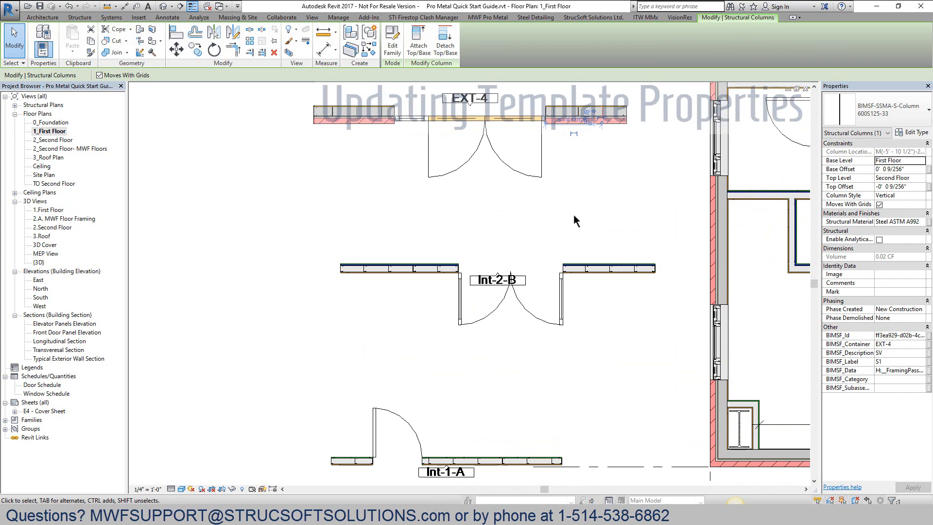
middle_drag(547, 407, 550, 369)
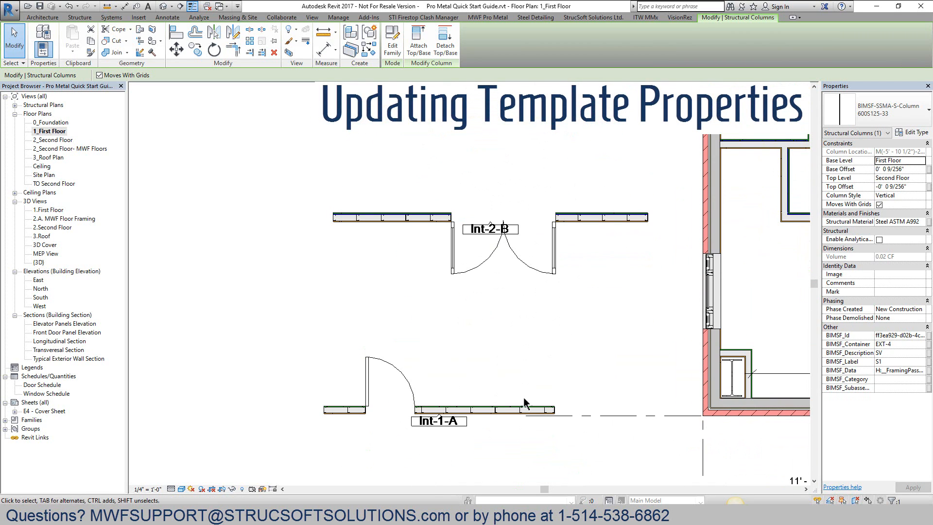
click(490, 411)
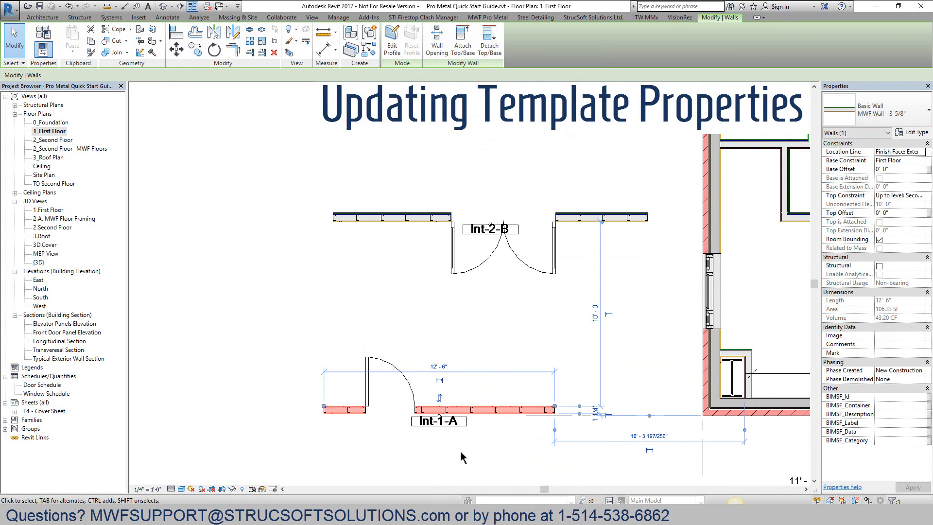
scroll(461, 456, up, 4)
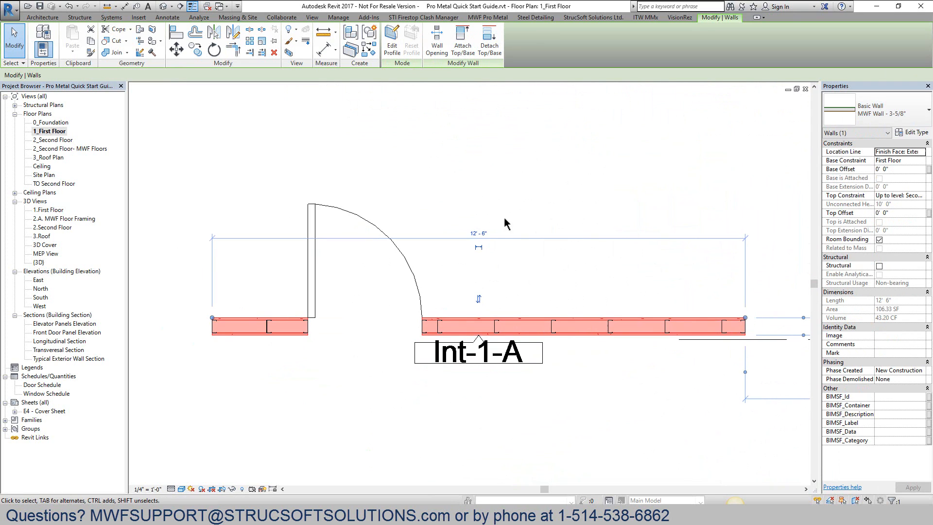
click(497, 19)
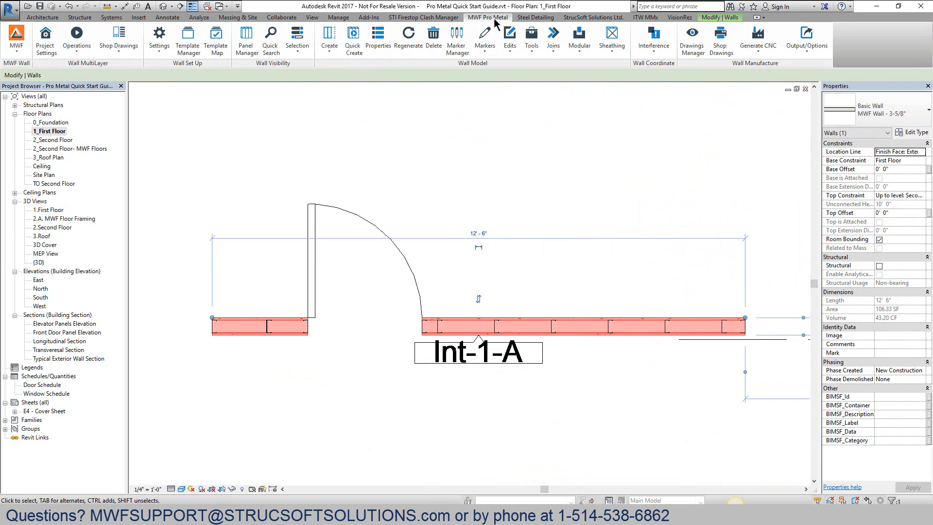
click(379, 41)
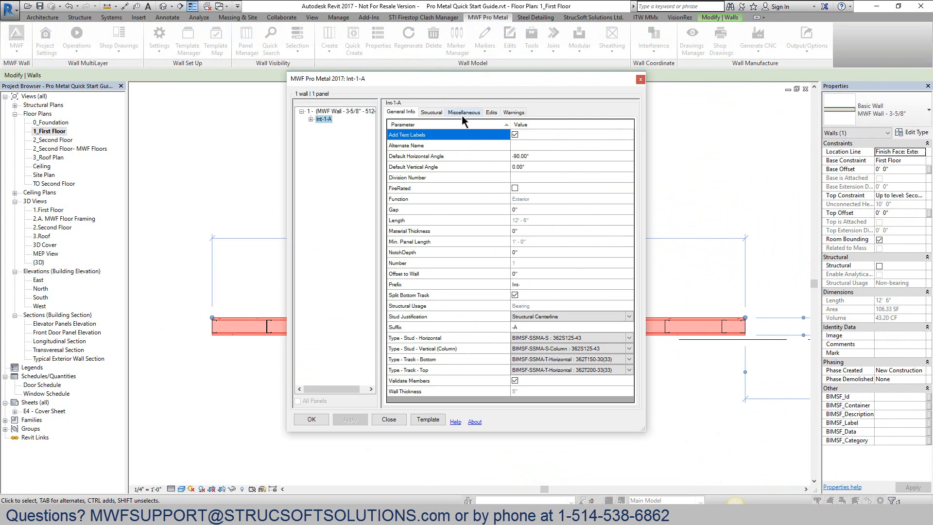
Review the stud spacing settings of panel Int-1-A
click(463, 113)
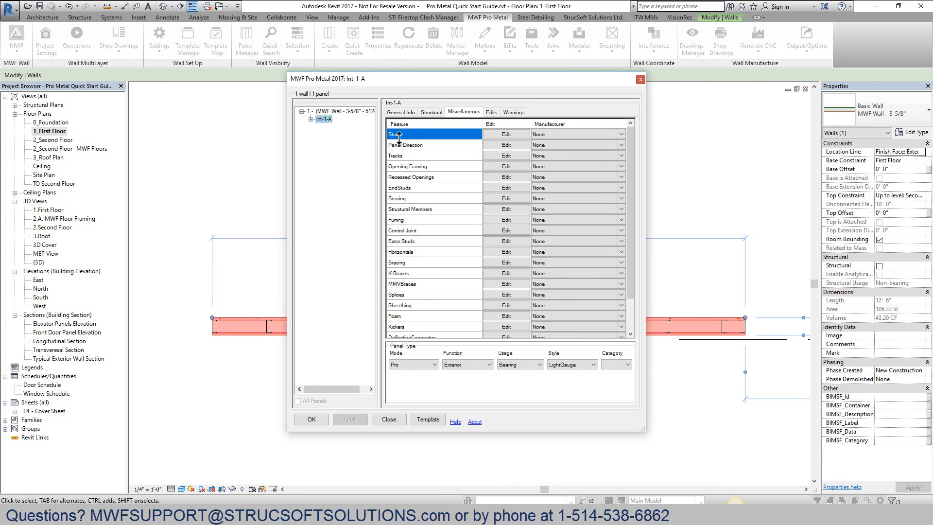
click(506, 134)
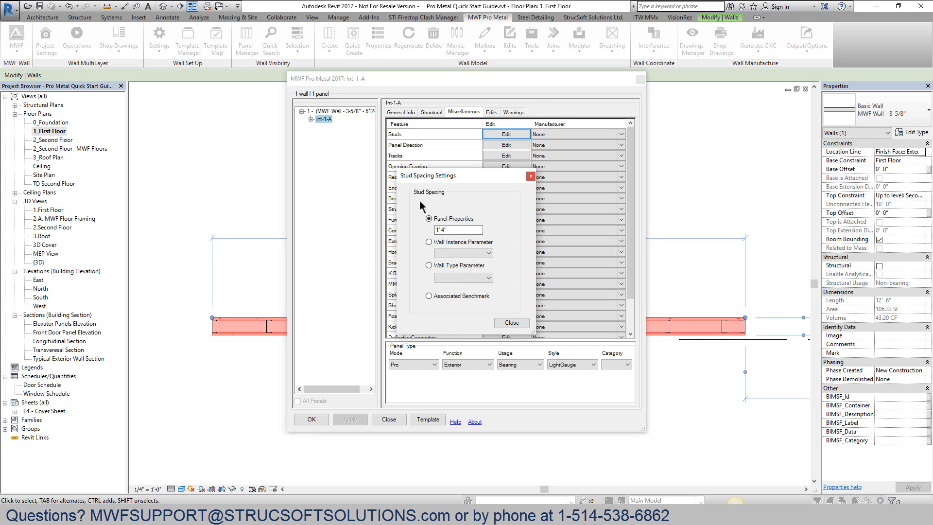
drag(457, 232, 409, 231)
click(512, 322)
Set panel Int-1-A's structural First Stud Offset to 2'-0" and apply the change
click(431, 113)
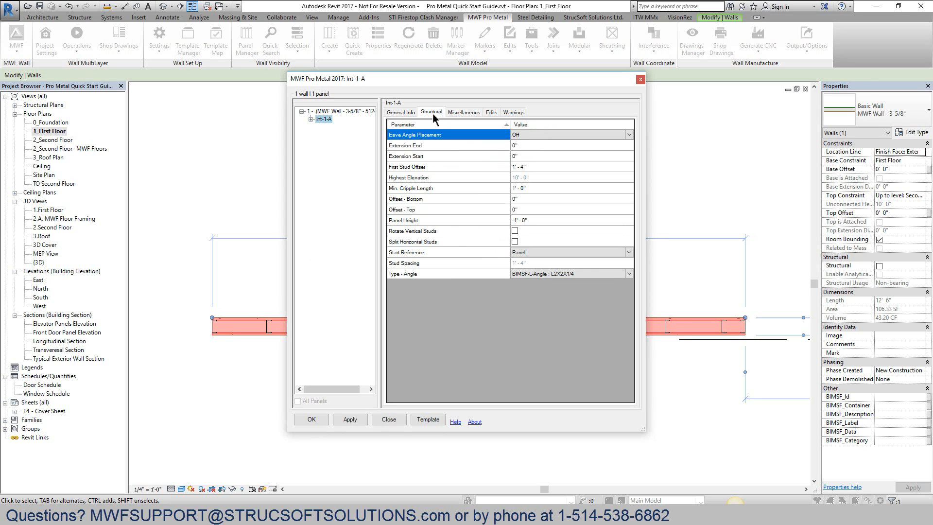
click(408, 167)
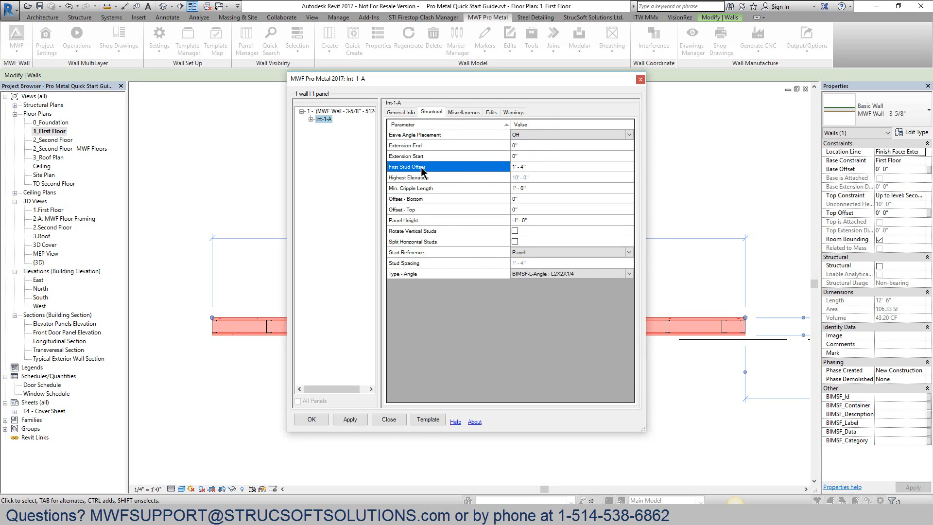
click(538, 169)
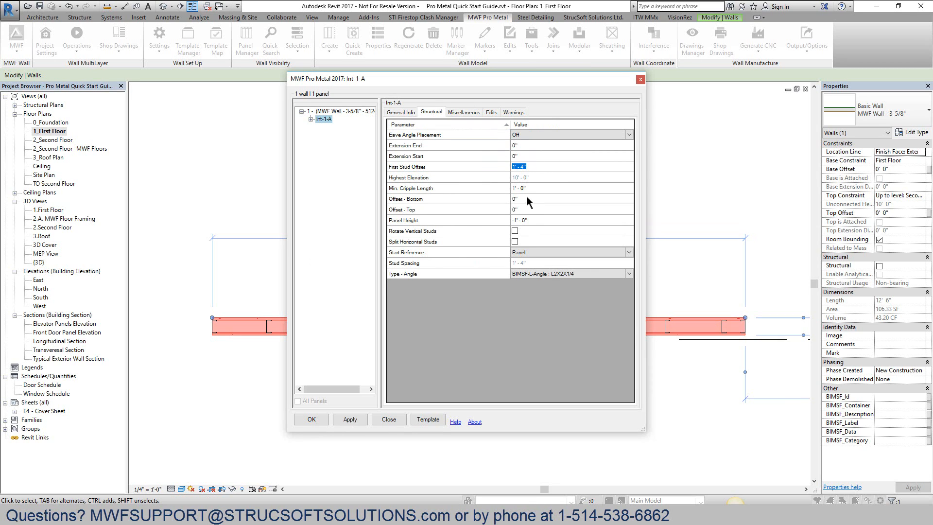
text(2)
click(537, 200)
click(349, 419)
click(350, 420)
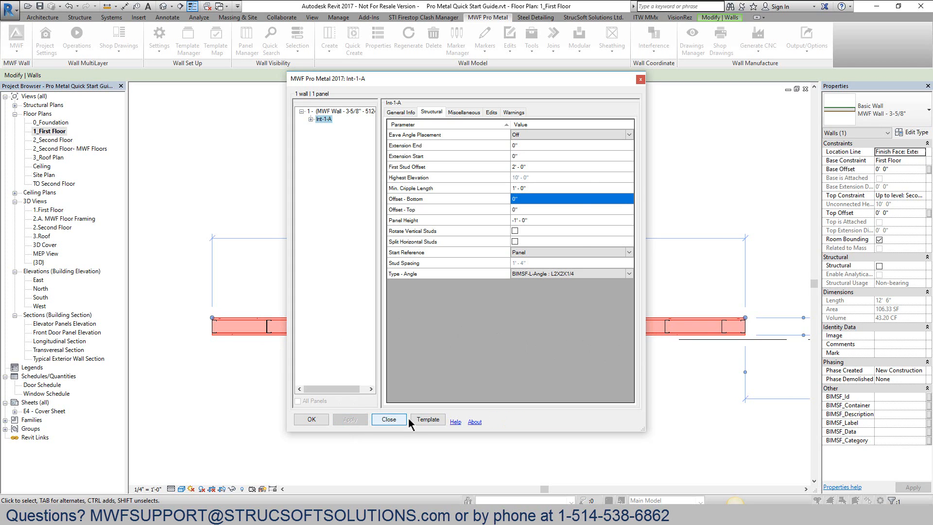
Overwrite the Int- 3-5/8" Template in the project's QuickStart Templates folder with the panel's settings, and accept the panel properties
click(428, 419)
click(411, 138)
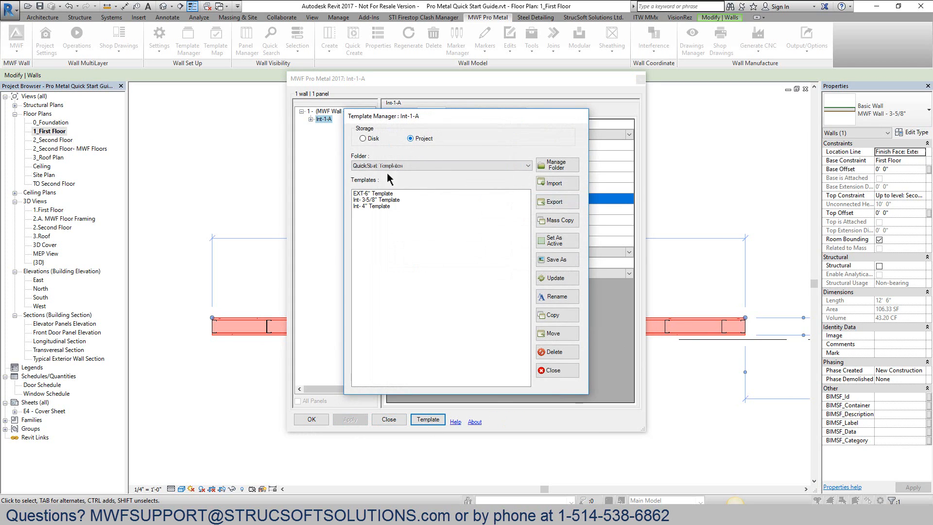
click(377, 199)
click(553, 278)
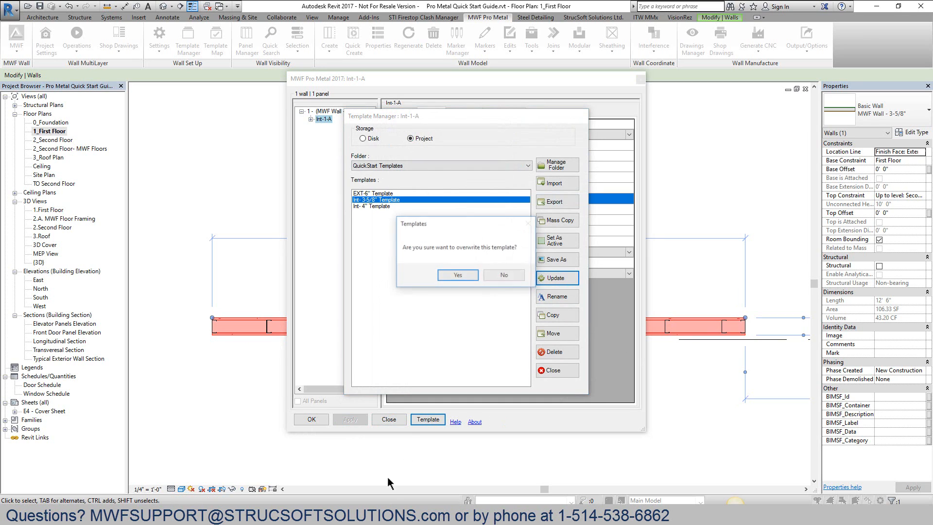
click(448, 275)
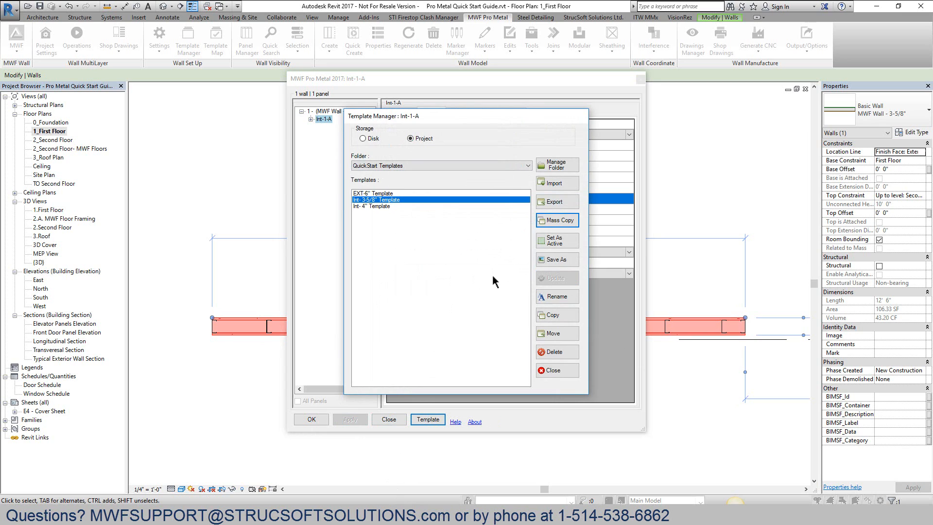
click(554, 370)
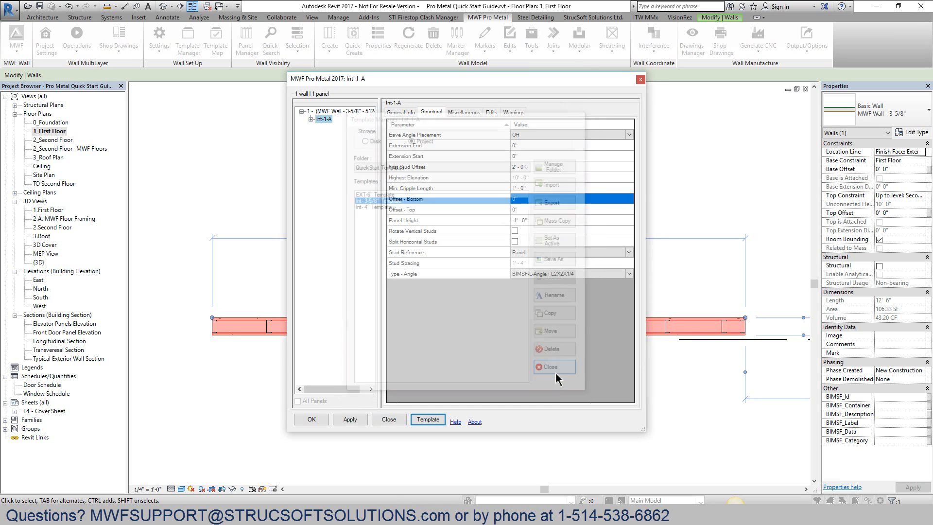
click(310, 418)
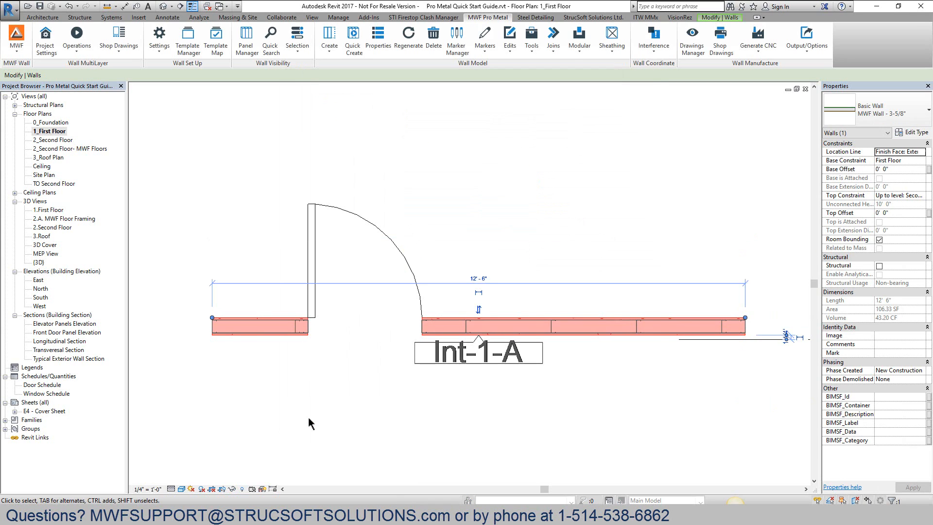
Move the single-flush door along its wall to about 8'-3" from the wall's left end, and regenerate panel Int-1-A
click(359, 232)
drag(316, 235, 515, 252)
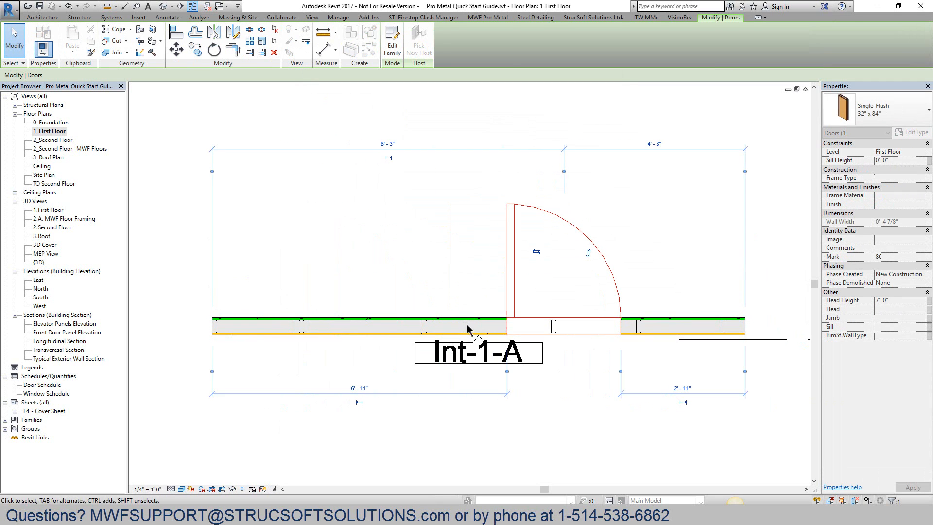
click(469, 351)
click(508, 18)
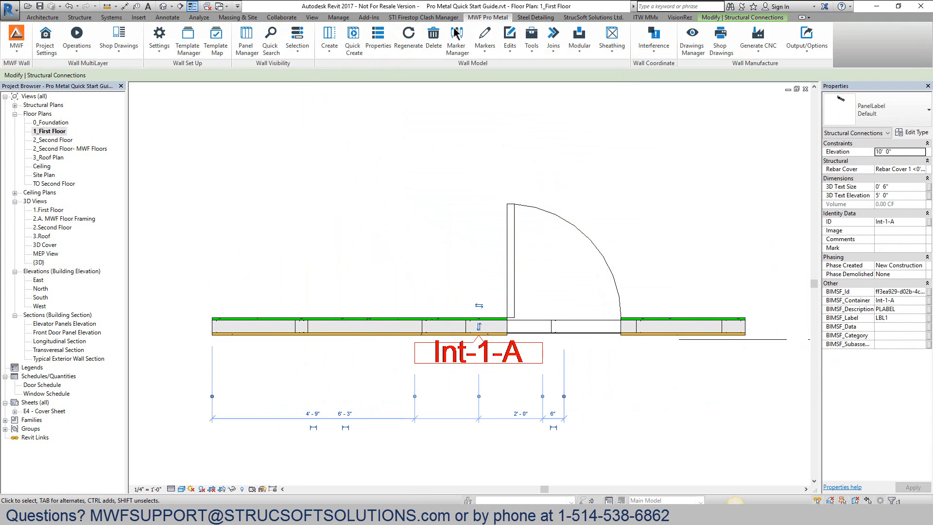
click(408, 39)
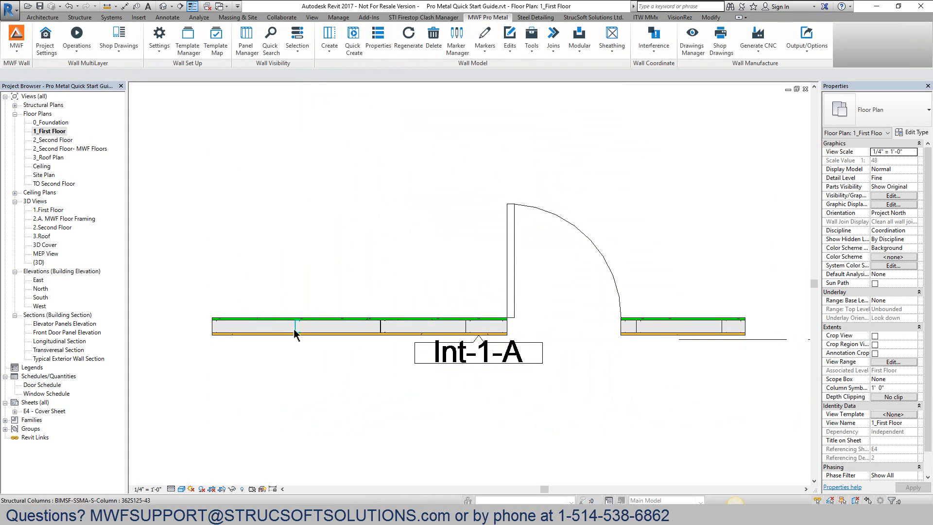
Review sample panels EXT-4, Int-2-B and Int-1-A together in the first floor plan
scroll(459, 198, down, 1)
middle_drag(459, 198, 431, 464)
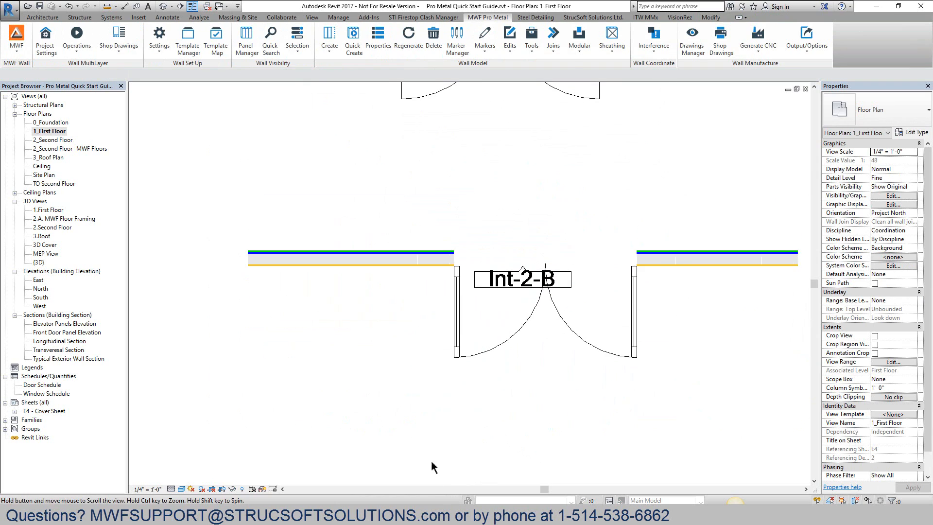
middle_drag(492, 294, 509, 491)
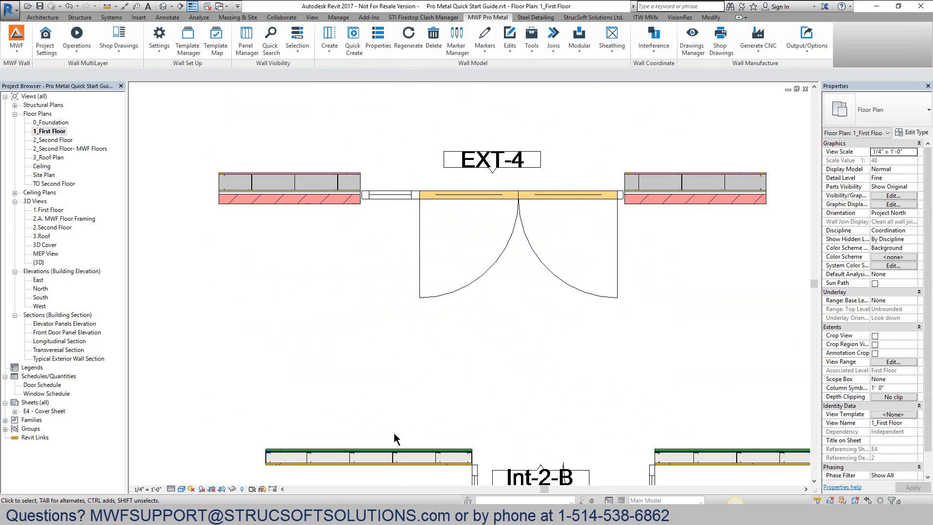
scroll(319, 309, down, 1)
middle_drag(396, 377, 377, 238)
scroll(378, 238, down, 2)
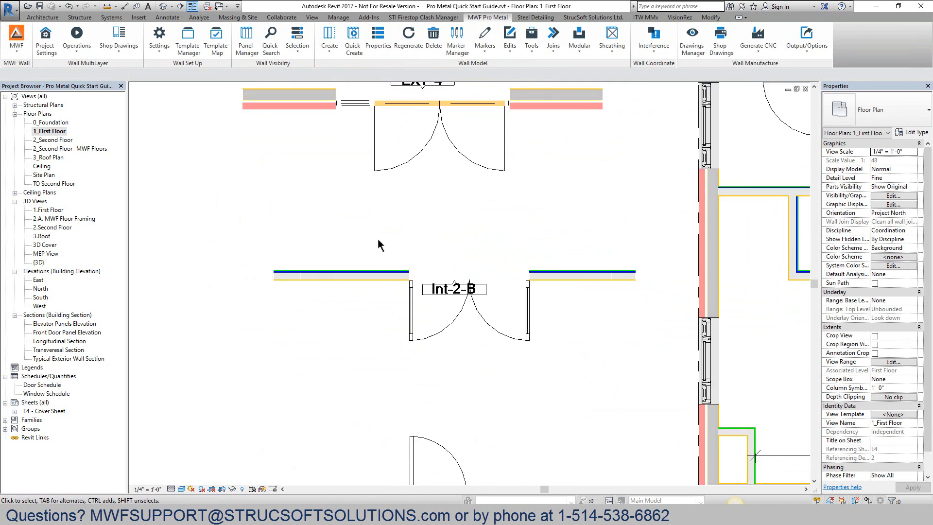
scroll(433, 246, down, 2)
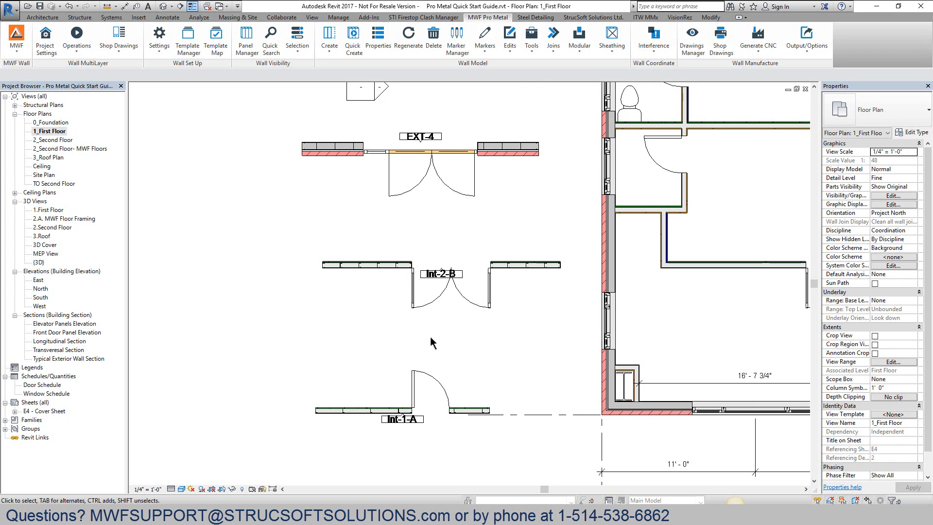
In the 1.First Floor 3D view, temporarily hide the brick wall of panel EXT-4 and the 4" wall of Int-2-B
double_click(50, 210)
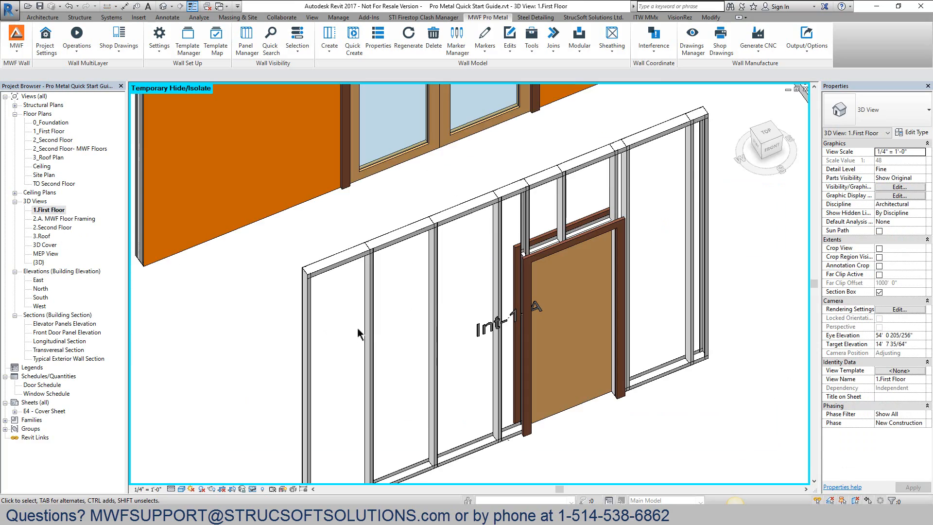
scroll(390, 209, down, 2)
middle_drag(359, 154, 443, 373)
click(311, 220)
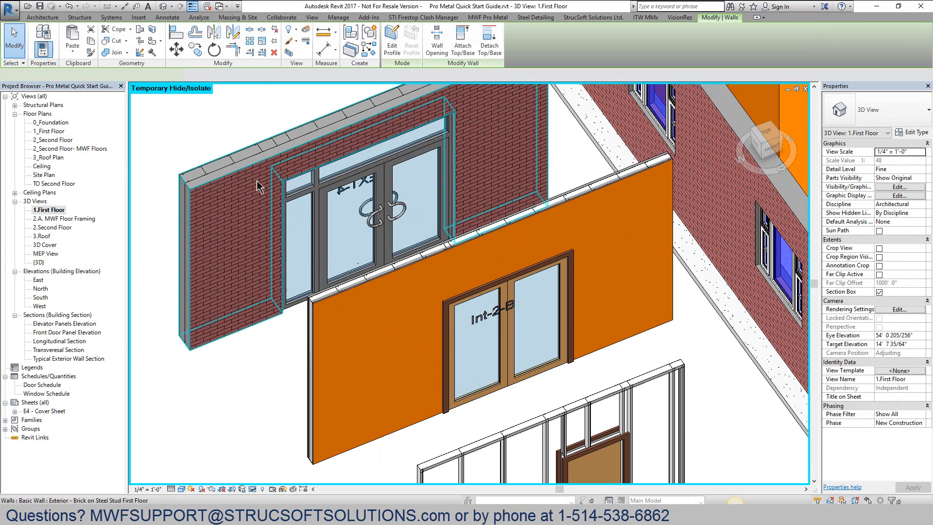
scroll(312, 218, up, 3)
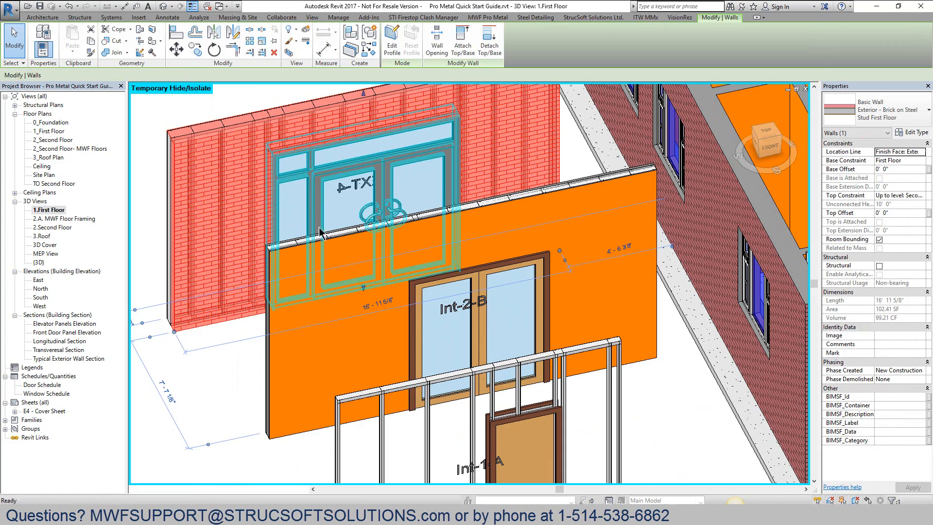
key(Delete)
click(321, 249)
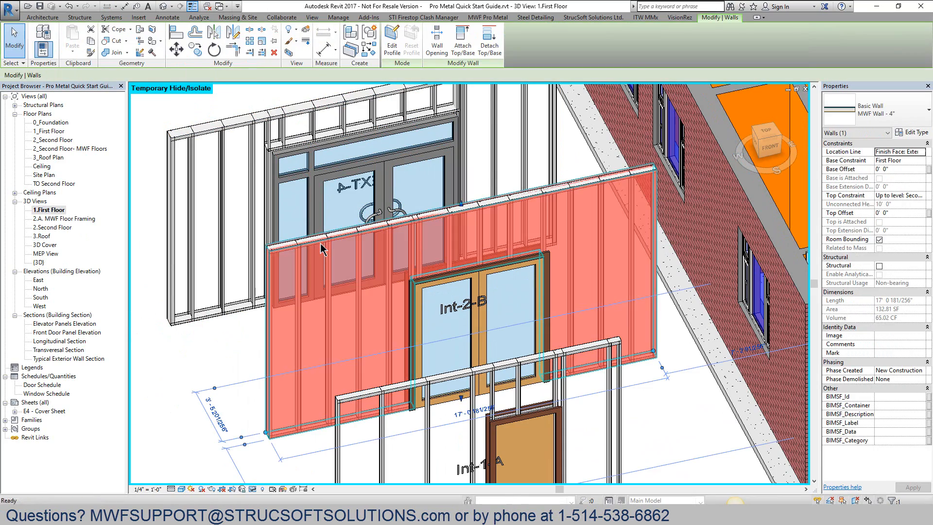
key(Delete)
Examine the exposed framing around the door openings of the three sample panels
click(465, 285)
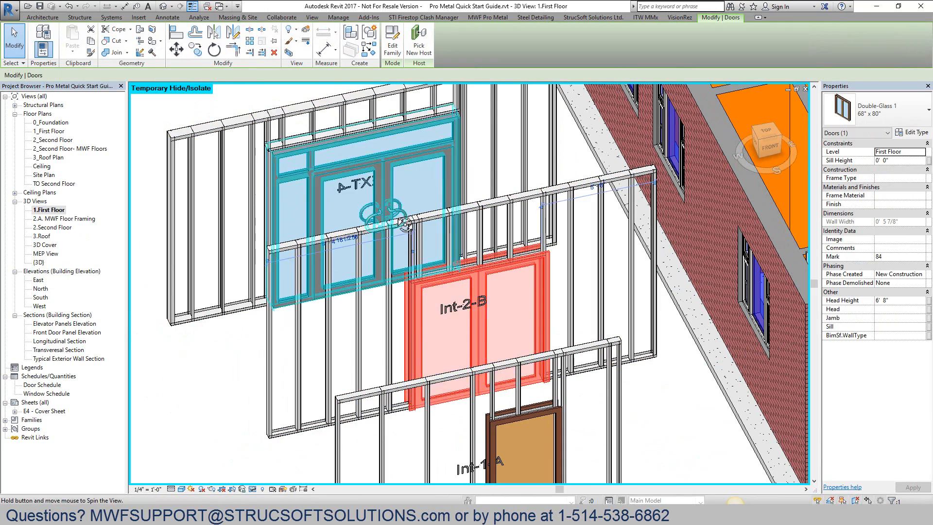
scroll(347, 172, up, 3)
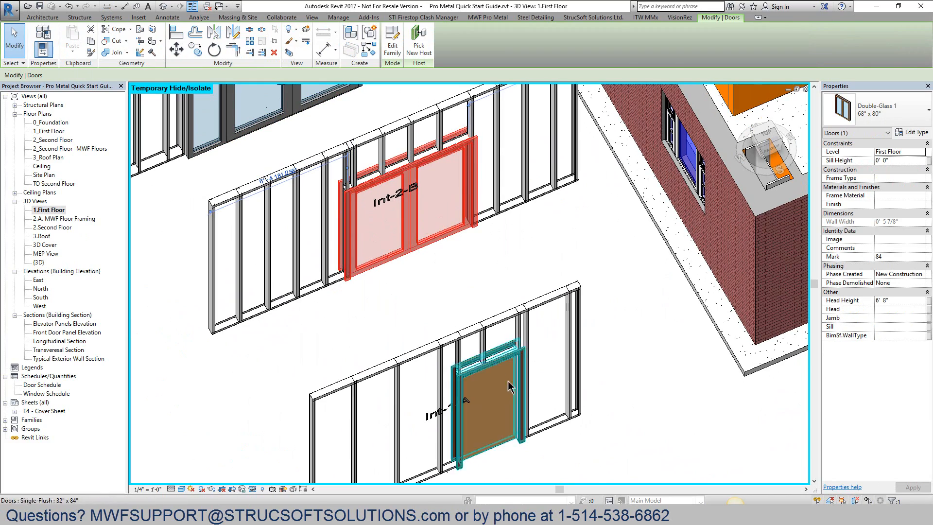
middle_drag(389, 270, 500, 397)
scroll(477, 413, down, 2)
click(506, 408)
scroll(529, 376, up, 1)
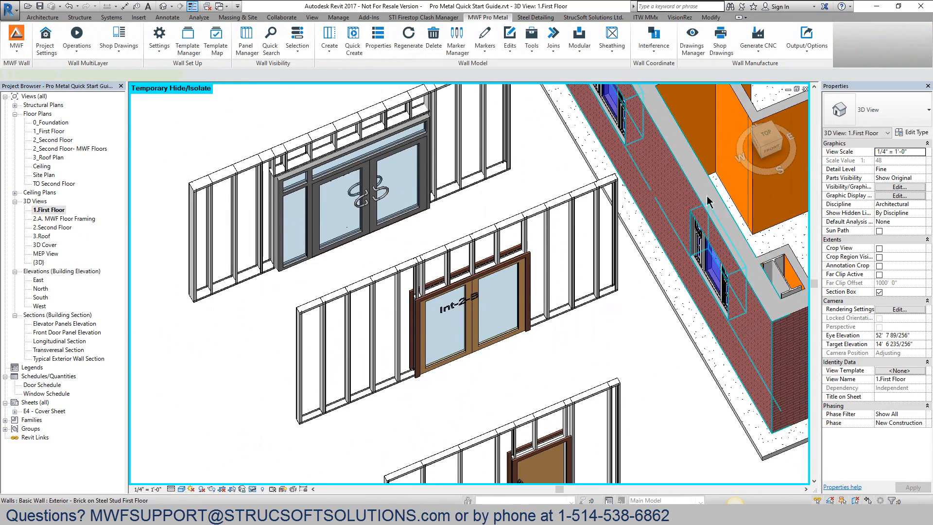
Temporarily isolate the building's long exterior brick wall with five window openings in the 3D view
click(706, 199)
shift+middle_drag(535, 280, 613, 287)
scroll(555, 281, down, 2)
middle_drag(432, 272, 435, 337)
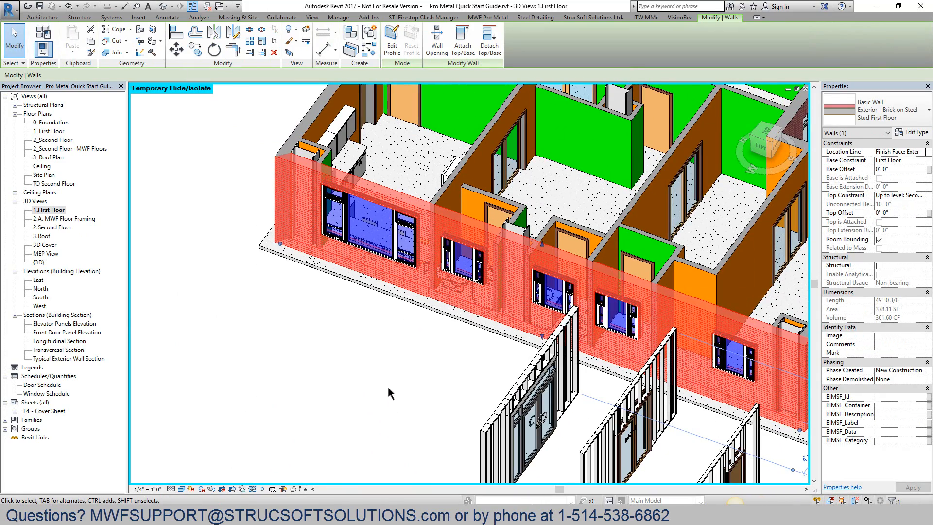
click(481, 18)
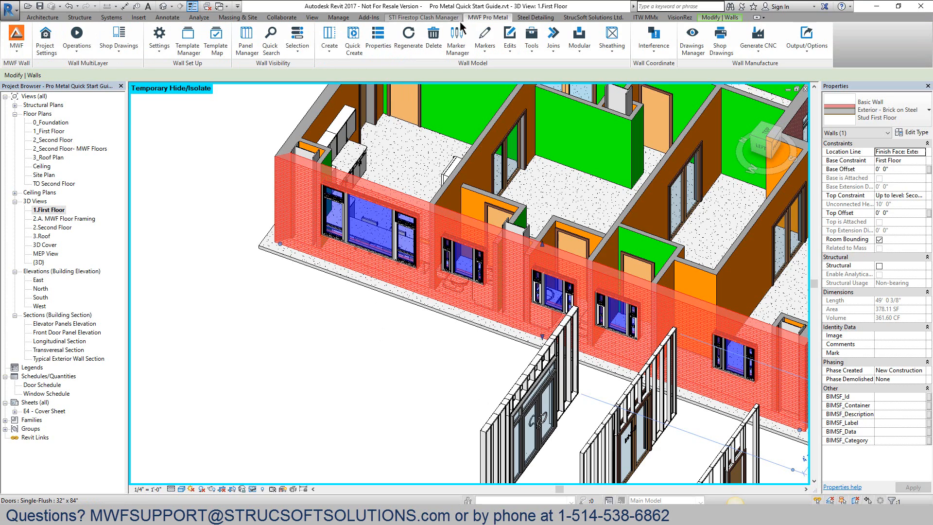
middle_drag(398, 402, 379, 402)
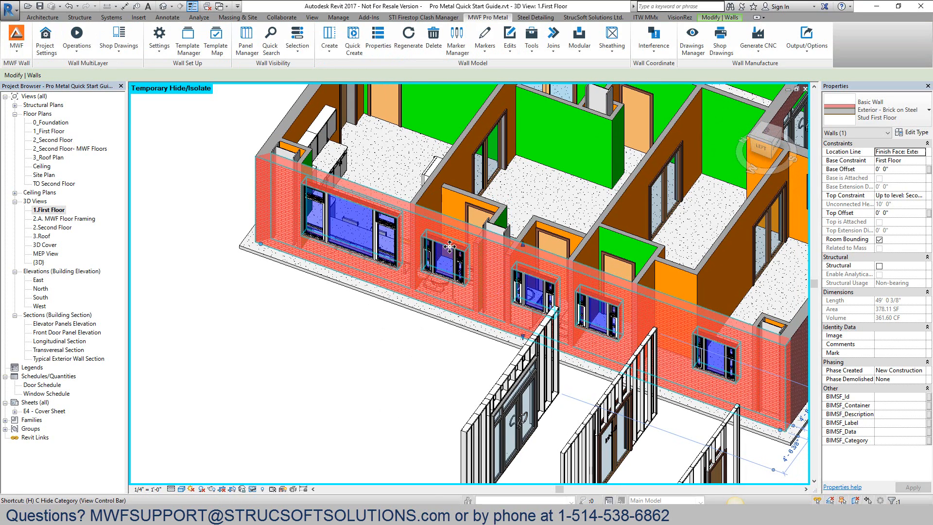
key(i)
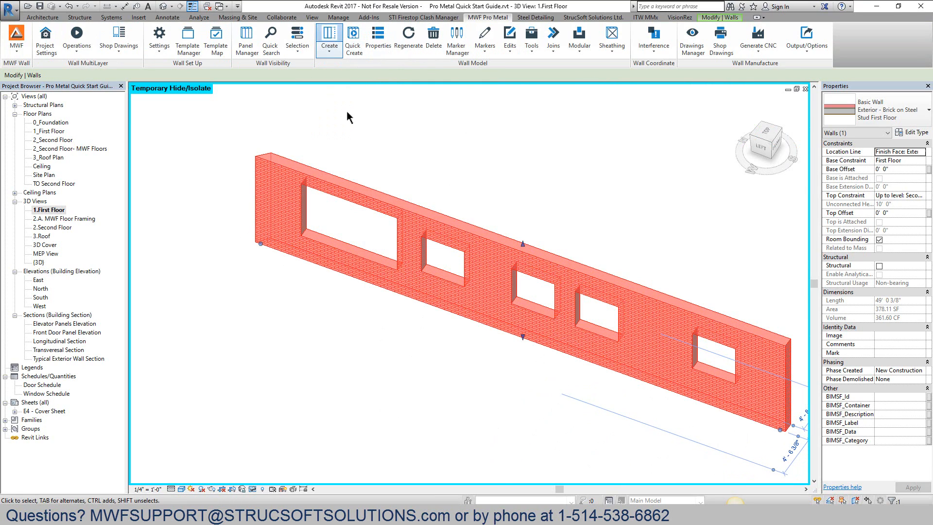
Set the EXT-6" Template from QuickStart Templates as active and create the framing for the isolated exterior wall
click(408, 365)
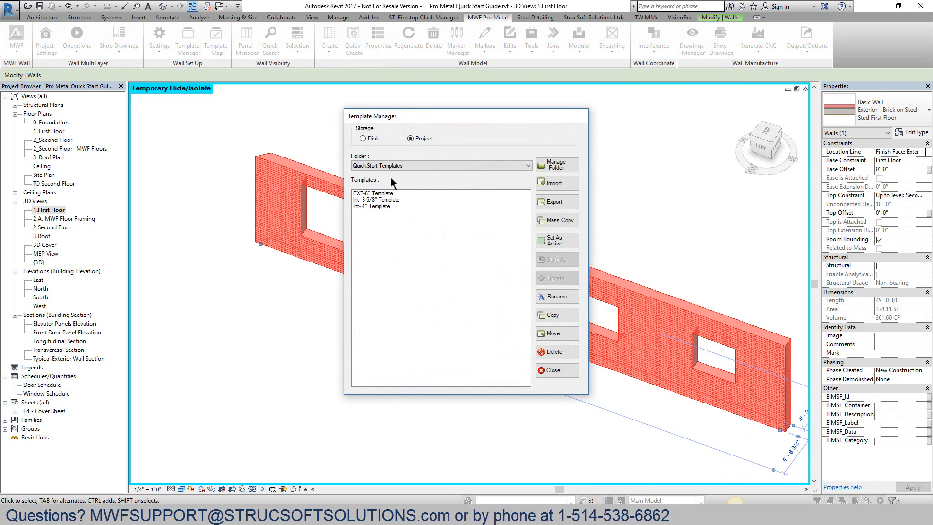
click(381, 194)
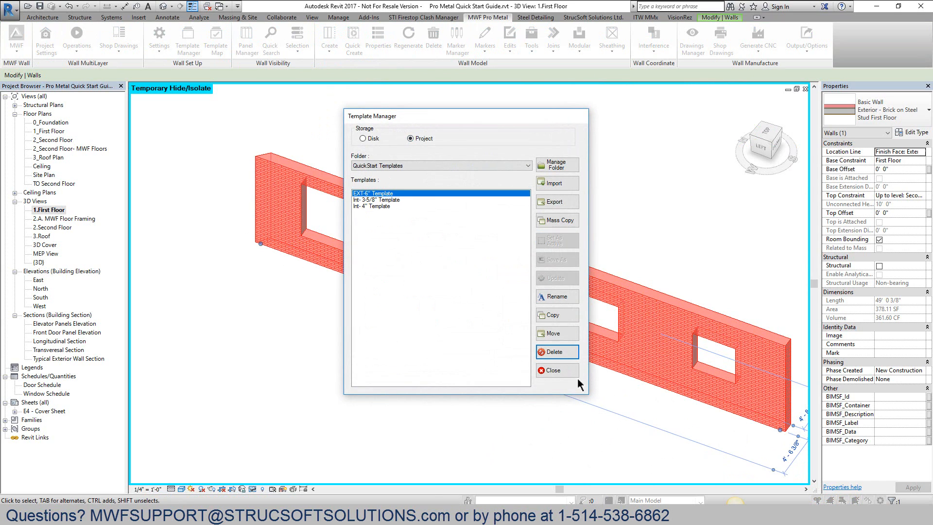
click(555, 371)
click(408, 367)
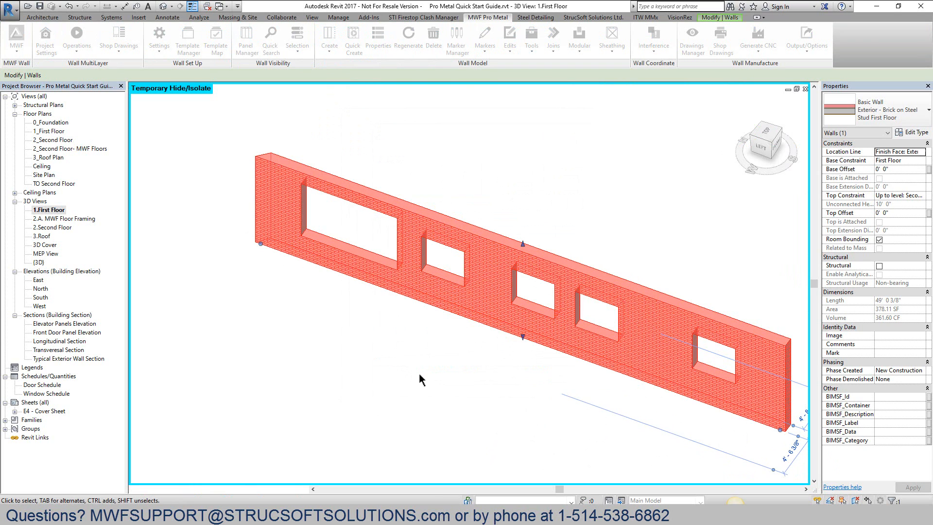
Examine the new exterior panel's studs, headers and sills around its window openings from the interior side
click(584, 354)
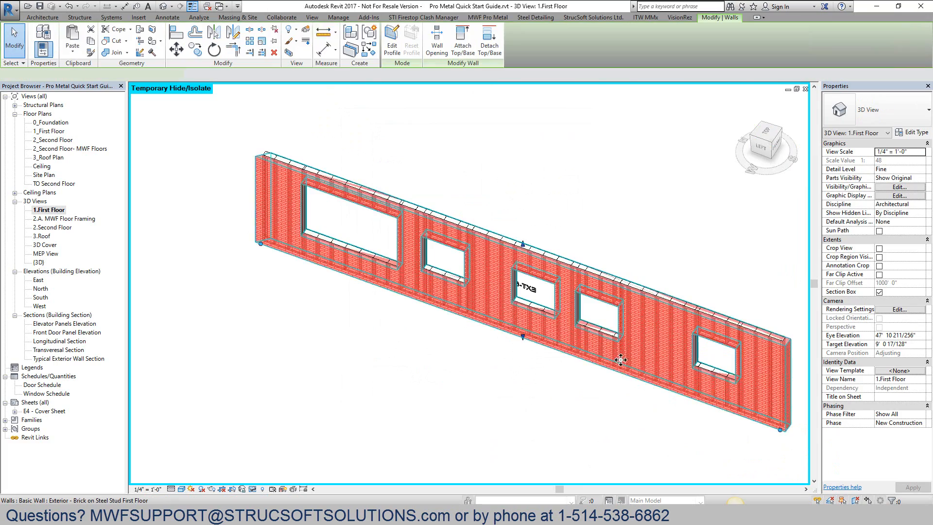
shift+middle_drag(584, 354, 300, 328)
scroll(338, 350, up, 3)
shift+middle_drag(399, 370, 401, 343)
middle_drag(360, 283, 454, 340)
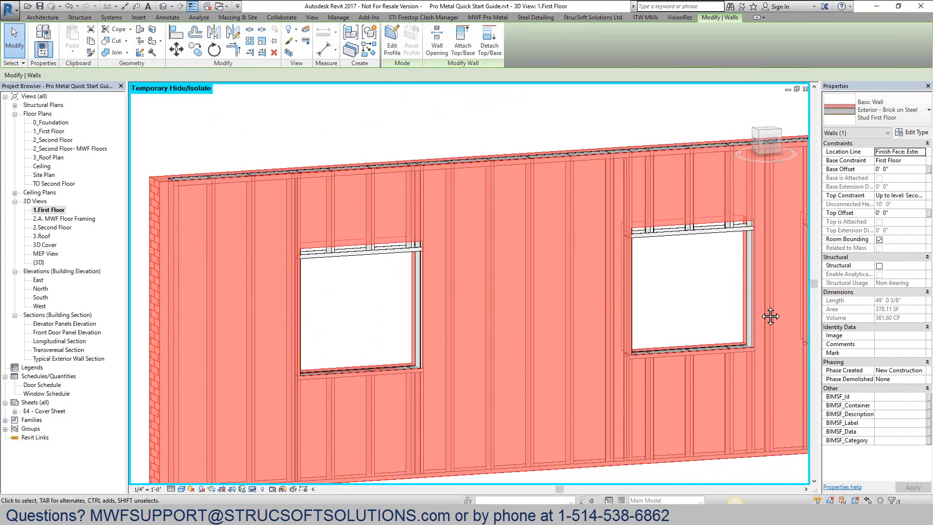
middle_drag(770, 316, 618, 343)
middle_drag(740, 315, 352, 317)
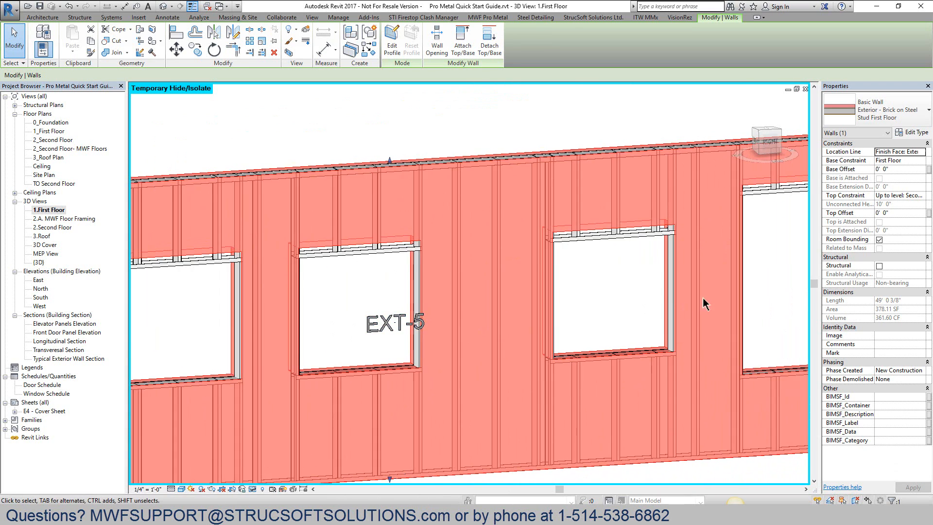
middle_drag(704, 304, 310, 335)
Inspect the type of the horizontal header member above the widest window opening
scroll(512, 266, up, 3)
scroll(497, 301, up, 2)
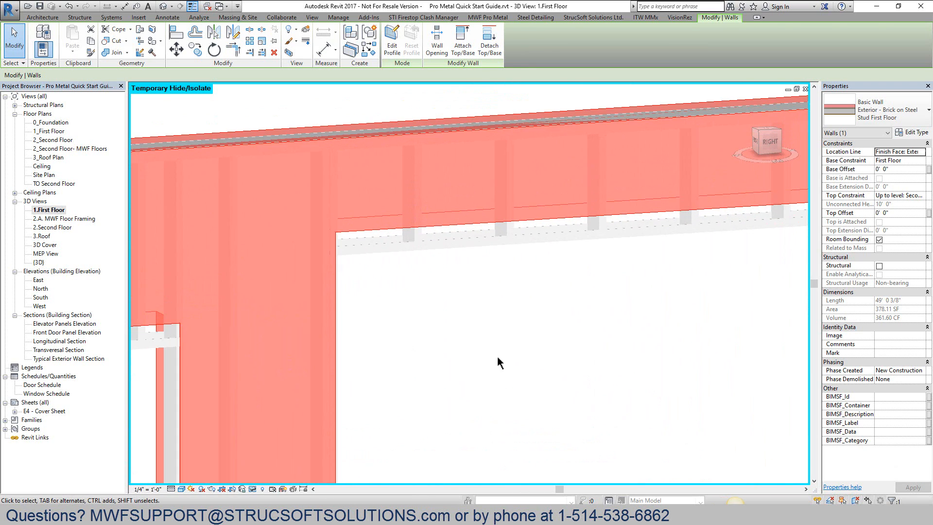
scroll(469, 277, up, 2)
click(460, 241)
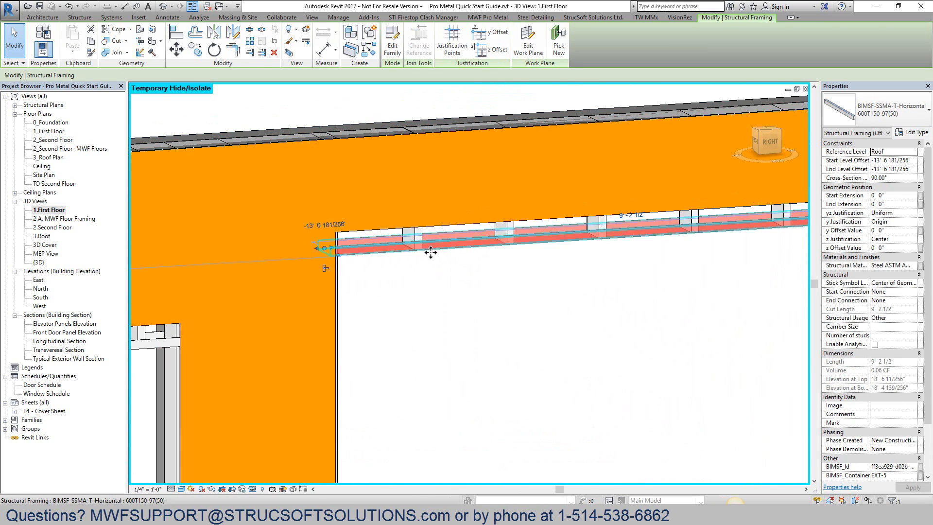
Examine the headers, jambs and sills around the framed exterior panel's window openings along its interior side
scroll(439, 257, down, 3)
click(294, 337)
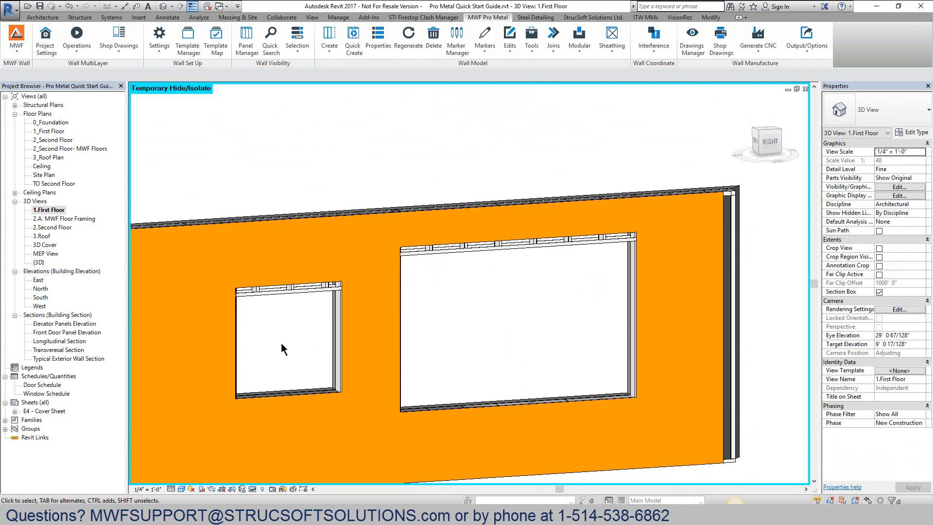
middle_drag(298, 350, 557, 282)
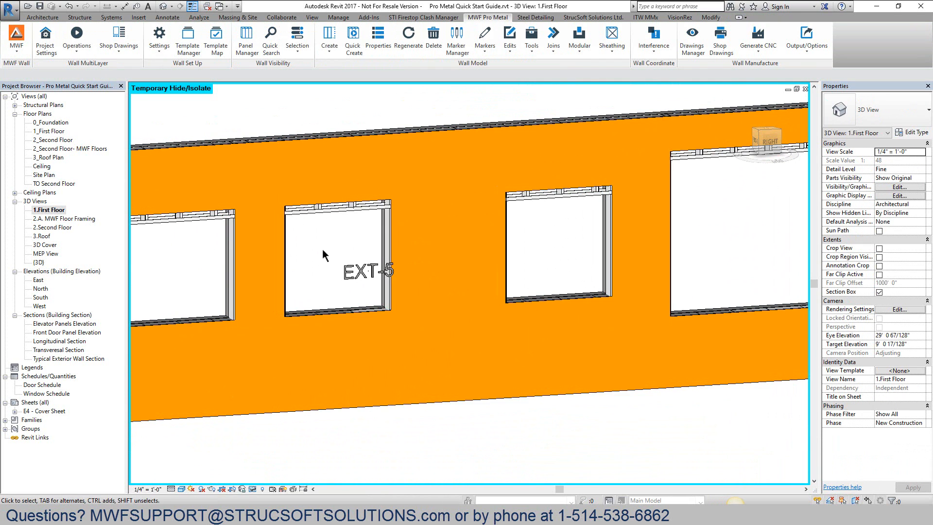
middle_drag(333, 257, 408, 248)
middle_drag(231, 263, 430, 251)
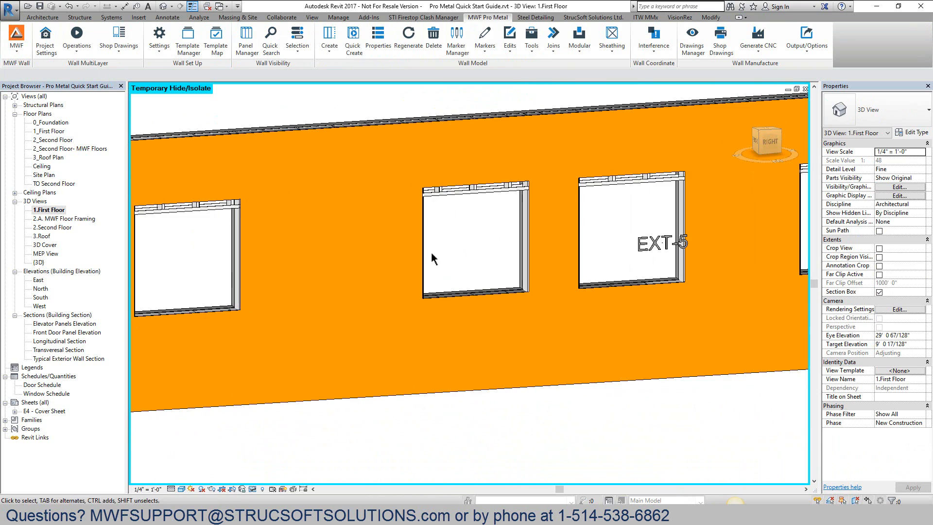
scroll(226, 265, down, 1)
middle_drag(248, 287, 293, 285)
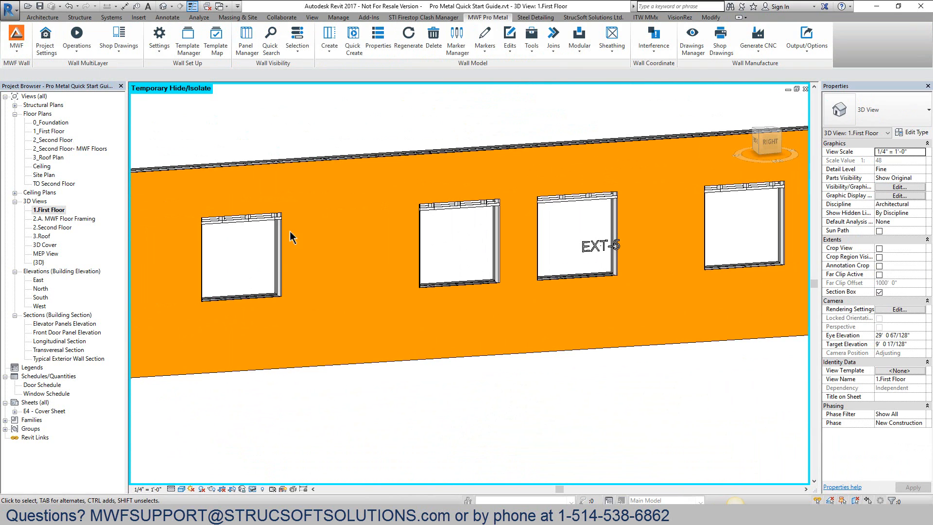
Inspect the type of the panel's continuous top track and view the wall from its exterior brick side
click(313, 162)
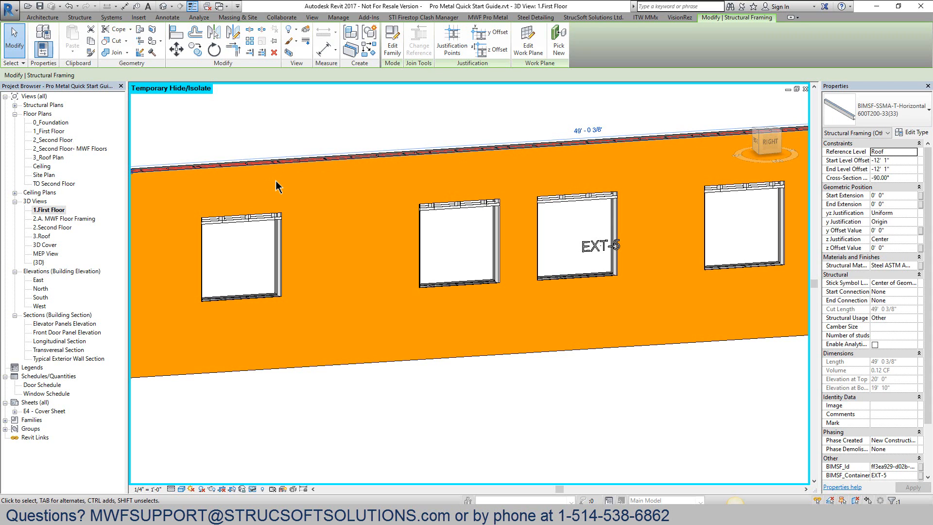
click(332, 140)
click(339, 167)
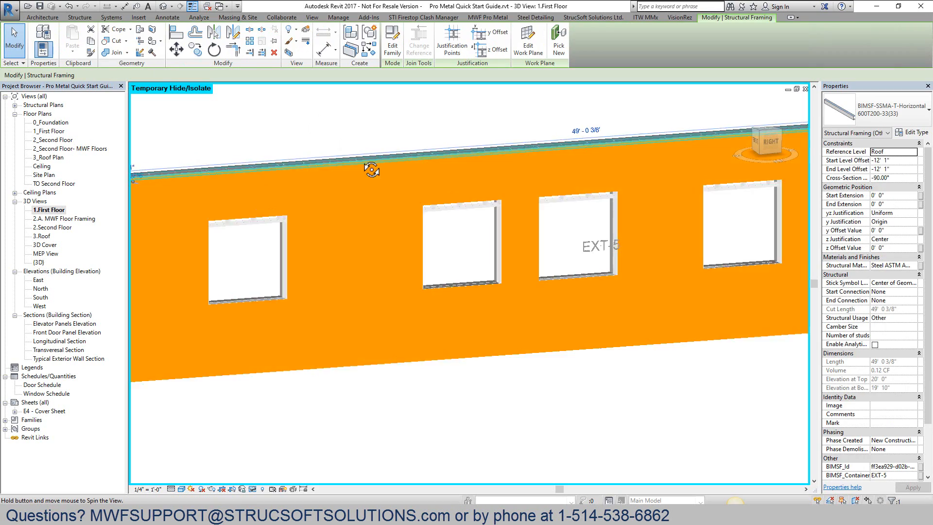
shift+middle_drag(371, 166, 478, 329)
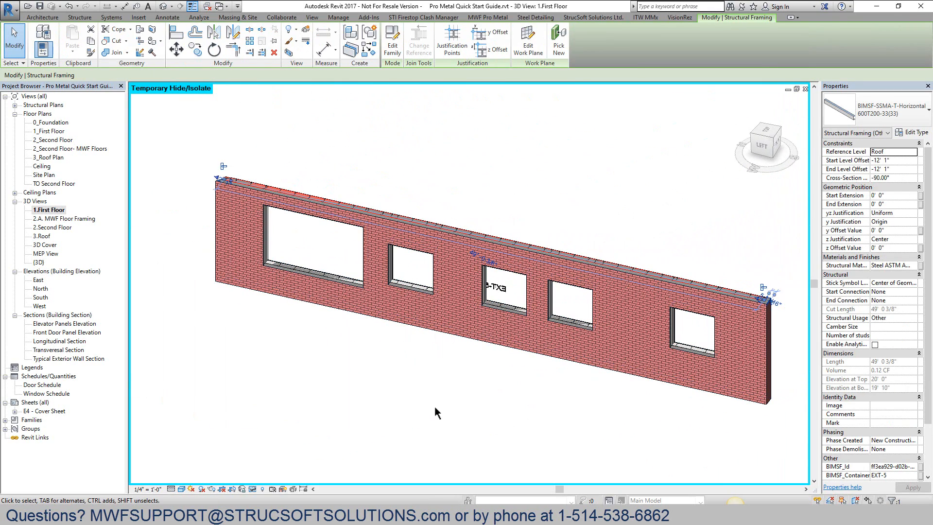
Clear the selection and reset the temporary isolation to bring back the whole first-floor model in the 3D view
click(435, 407)
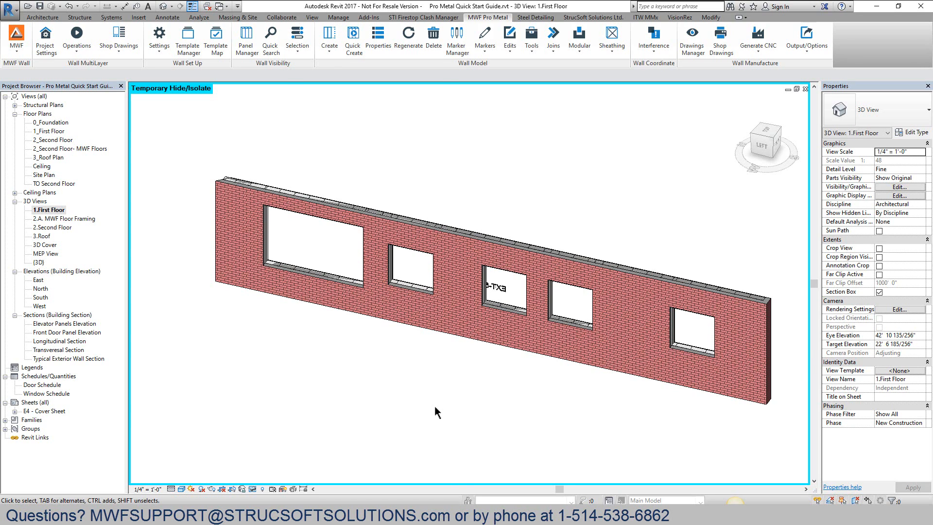
key(h)
key(r)
shift+middle_drag(425, 367, 372, 340)
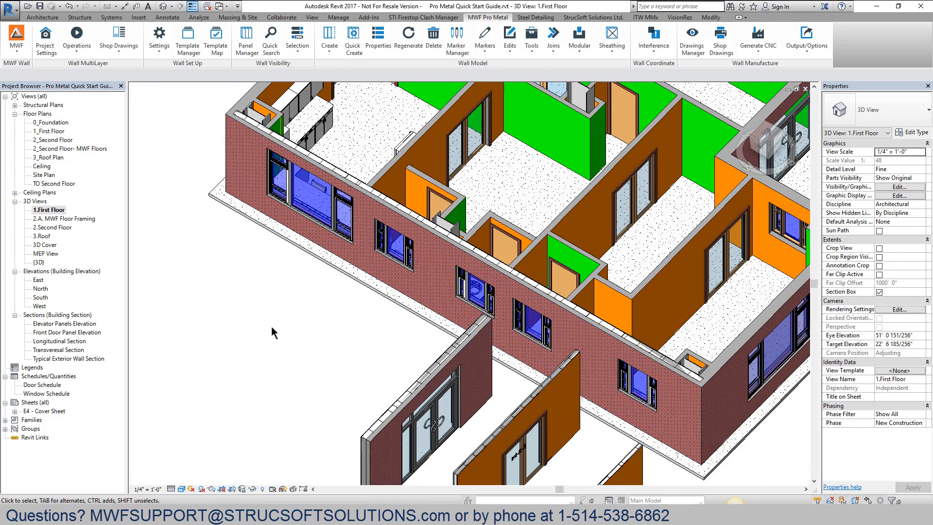
Review the single wall opening marker types in the Marker Manager, including ClarkDietrich and ProXHeader
click(458, 50)
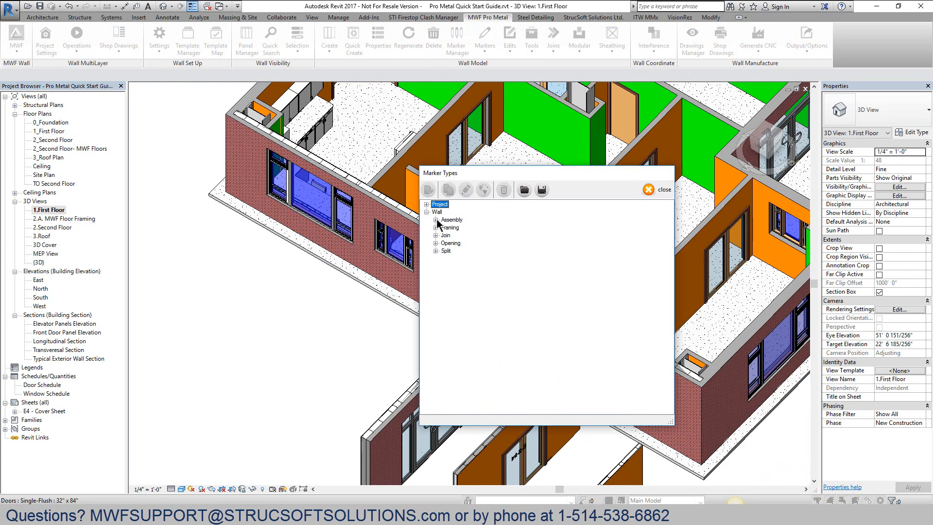
click(435, 243)
click(444, 251)
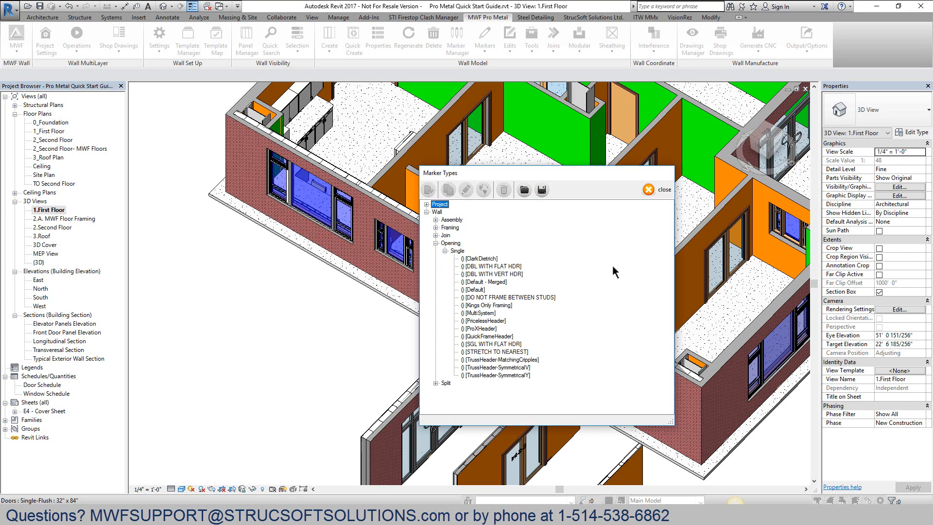
click(495, 258)
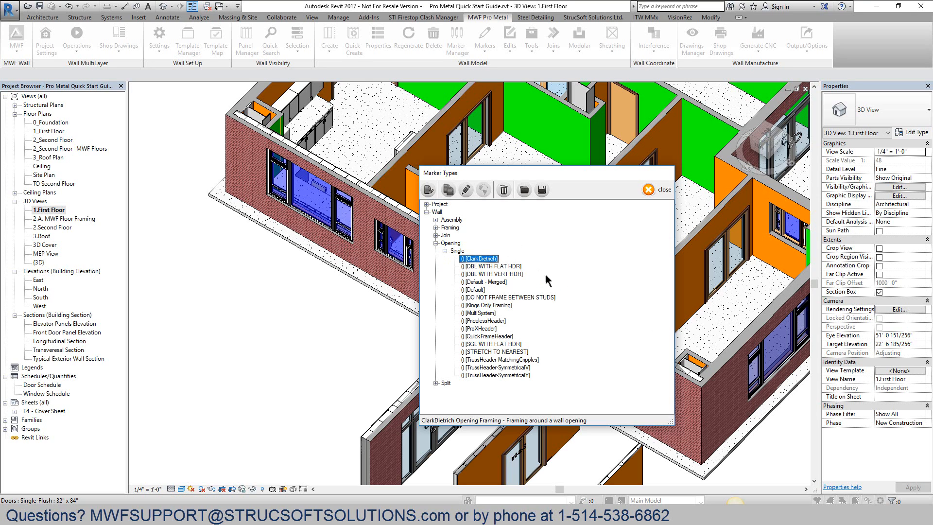
click(480, 329)
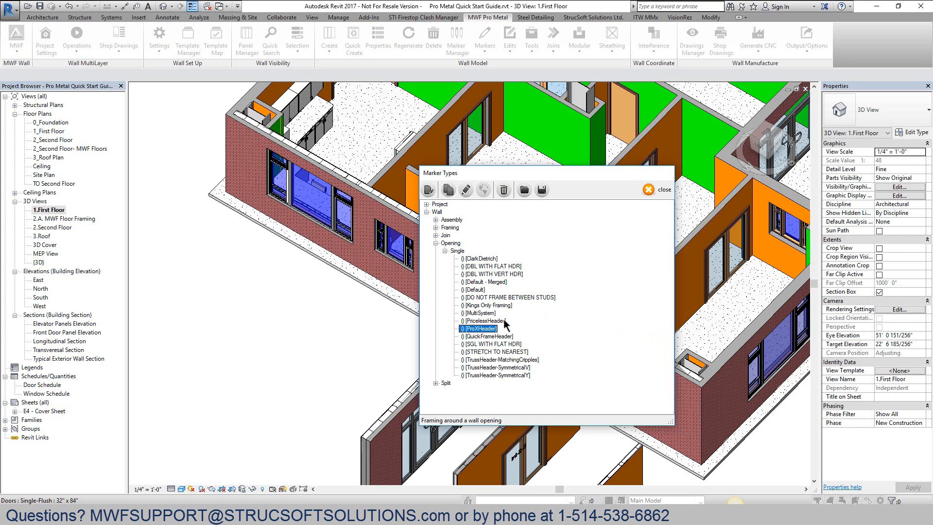
Duplicate the MultiSystem single opening marker under the name BIG WINDOW
click(479, 313)
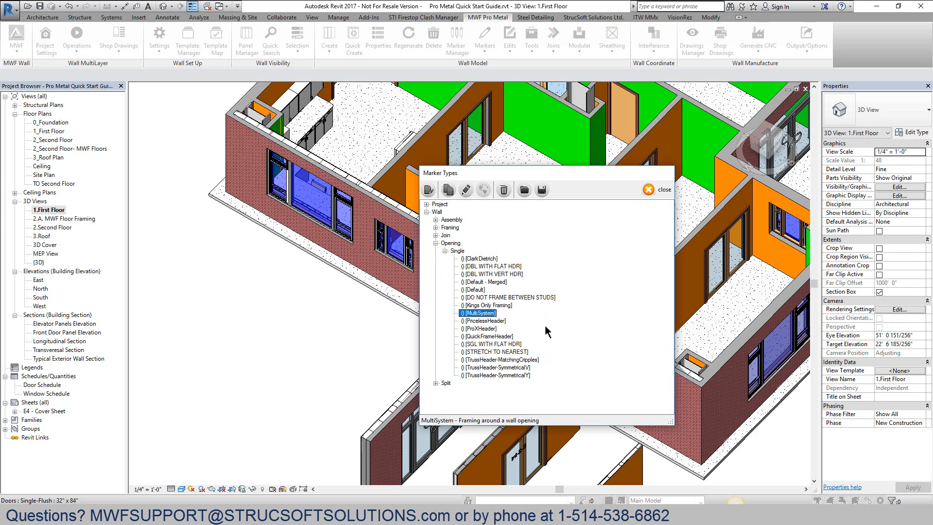
click(448, 190)
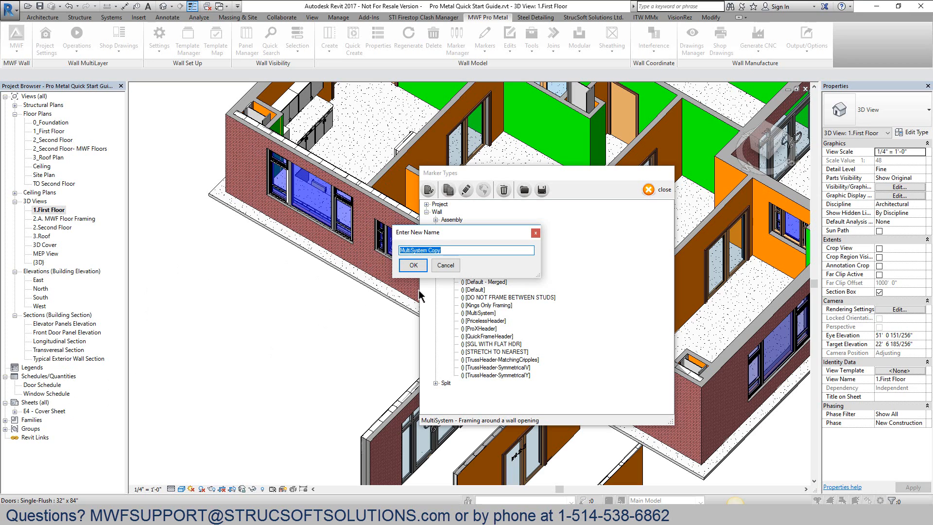
text(BIG WINDOW)
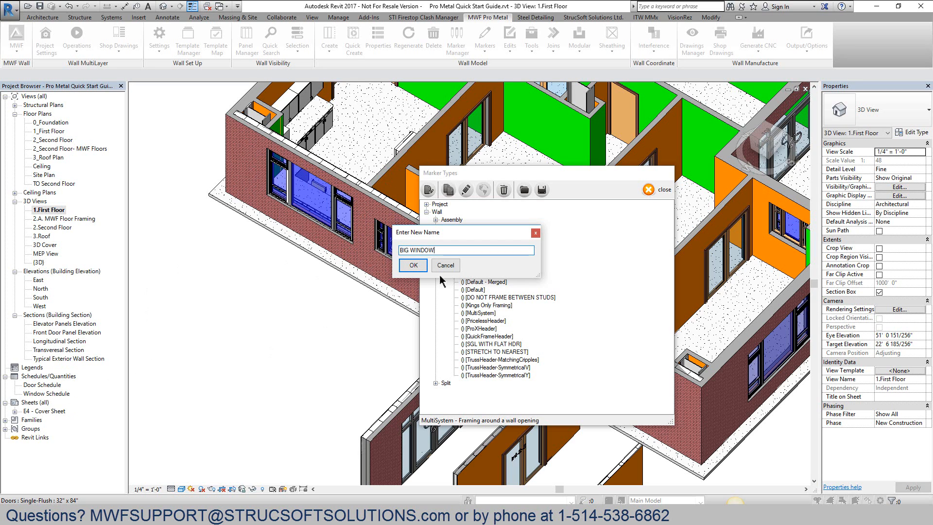
click(412, 265)
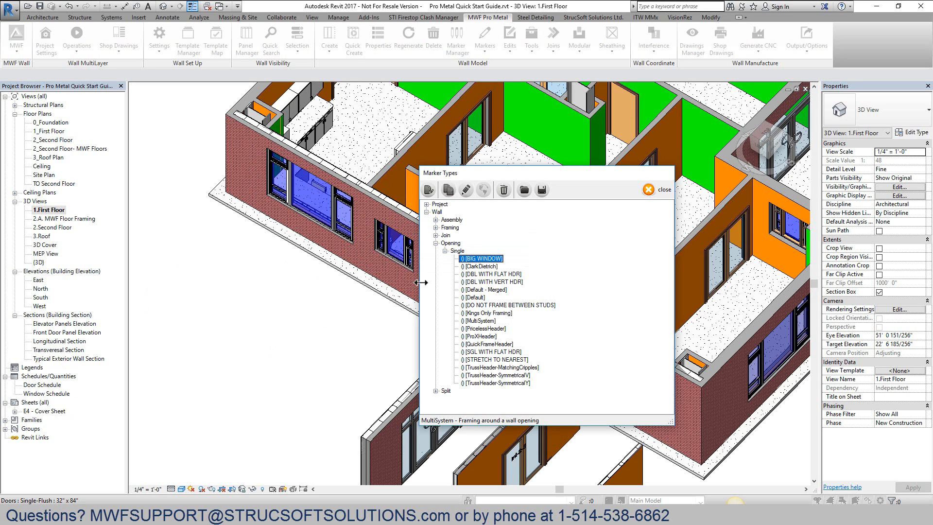
Open the BIG WINDOW marker settings and compare the available configurations of the Header Track, Box Header and Built-Up header systems
double_click(483, 257)
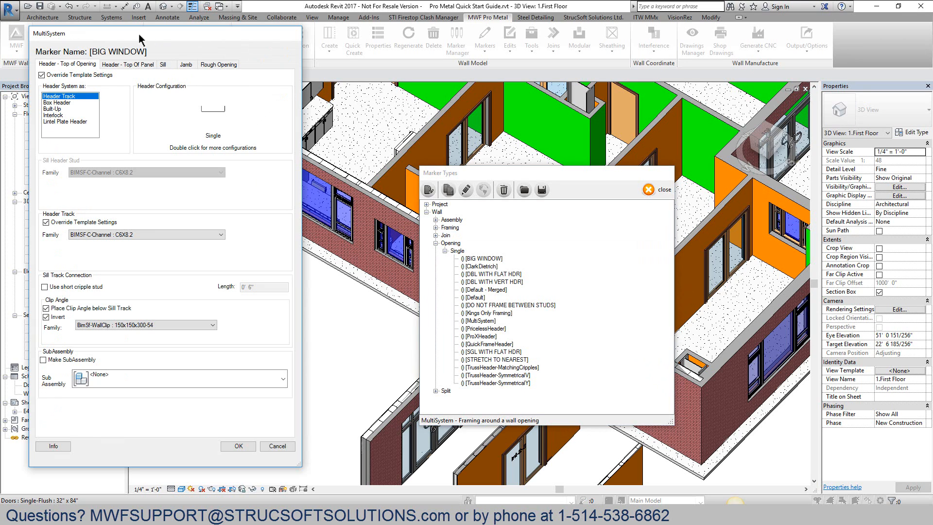
mouse_move(141, 35)
mouse_down()
mouse_move(181, 56)
mouse_move(530, 55)
mouse_up()
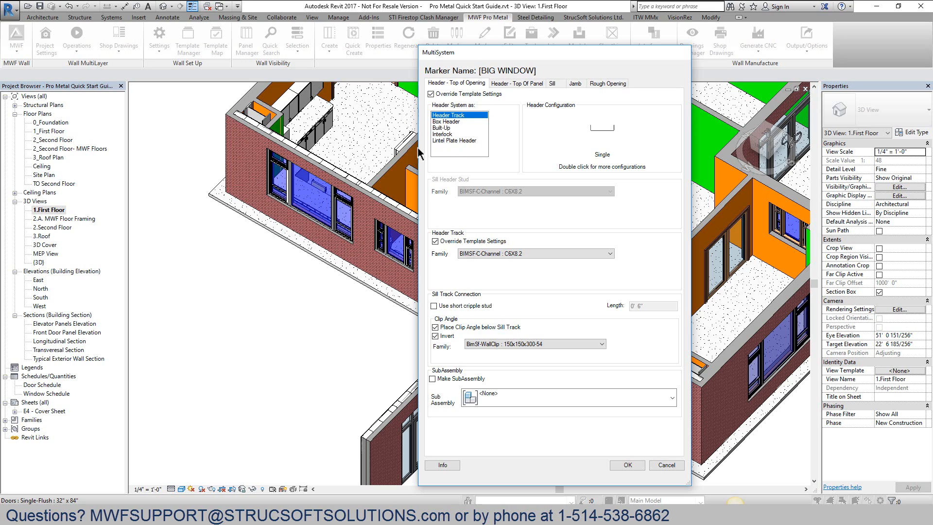
double_click(593, 138)
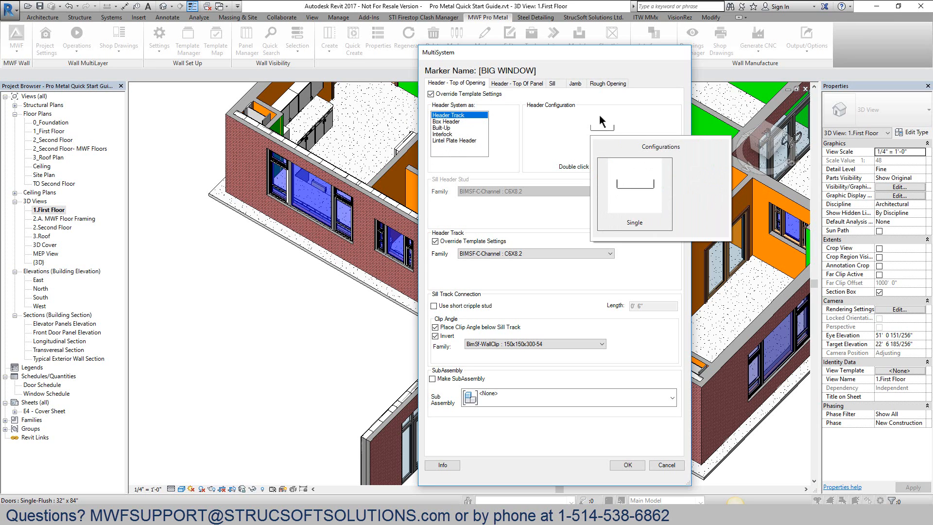
click(445, 121)
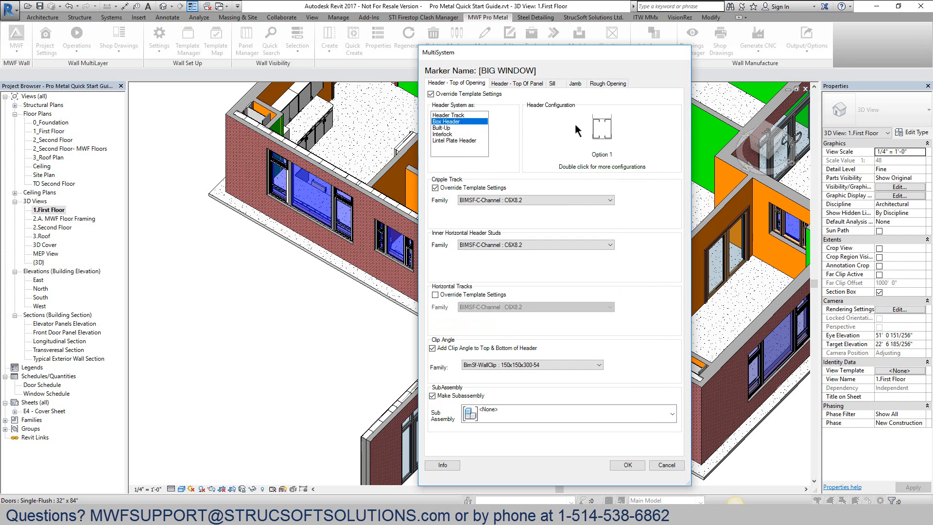
double_click(595, 132)
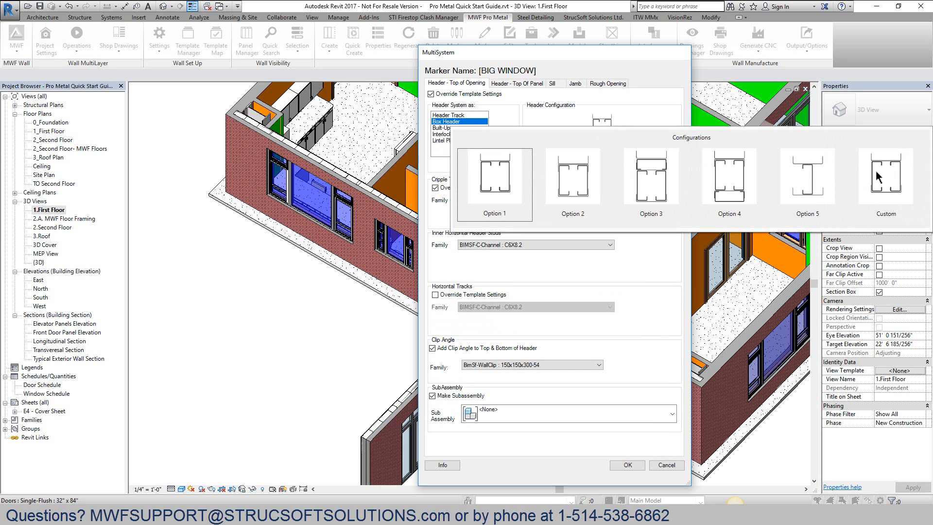
click(618, 109)
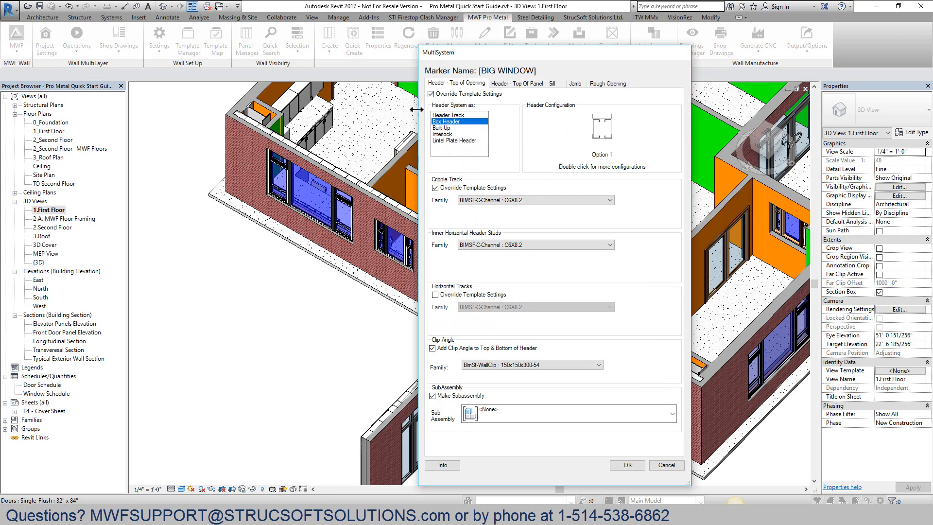
click(448, 128)
double_click(609, 137)
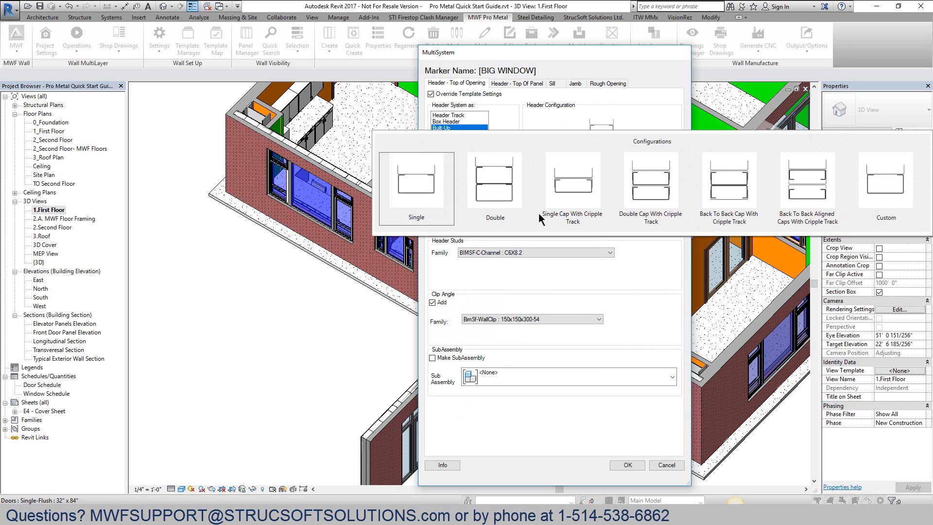
click(662, 75)
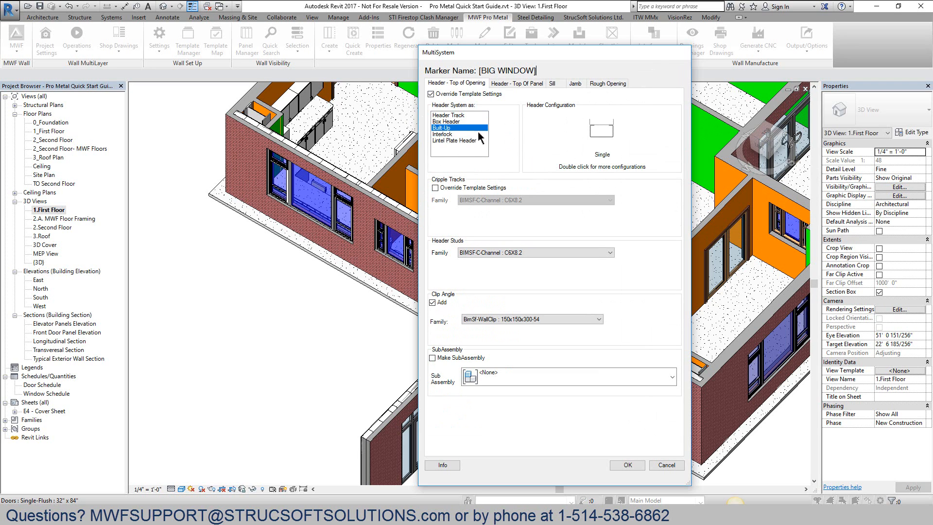
Set the BIG WINDOW marker's top-of-opening header to a Box Header with the Option 2 configuration
click(450, 122)
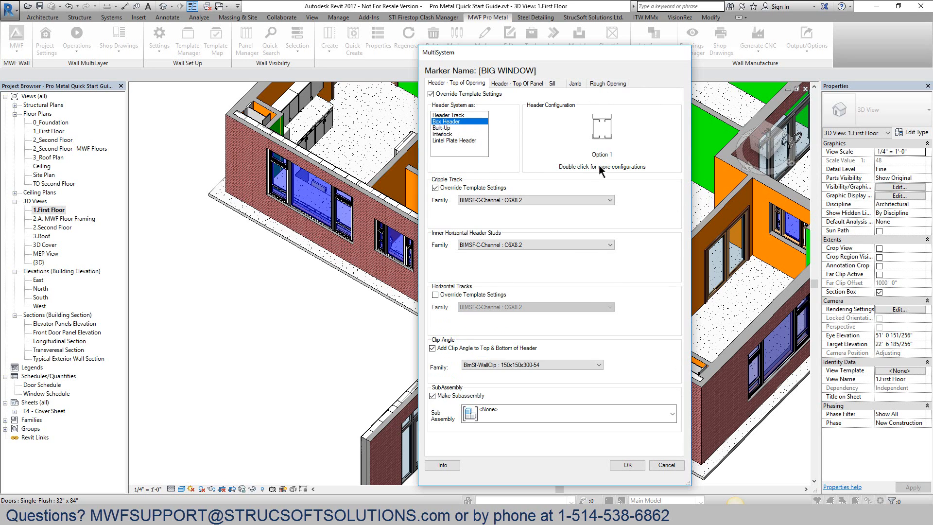
double_click(596, 127)
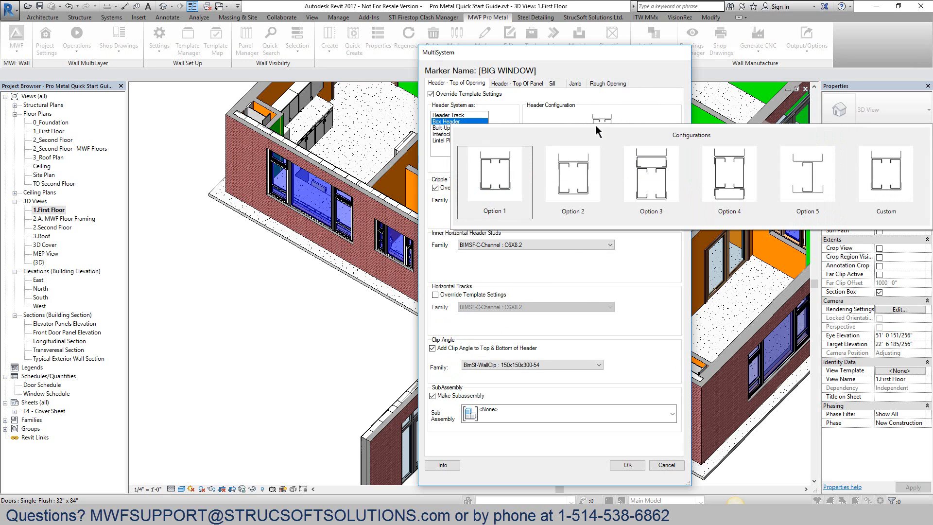
click(583, 179)
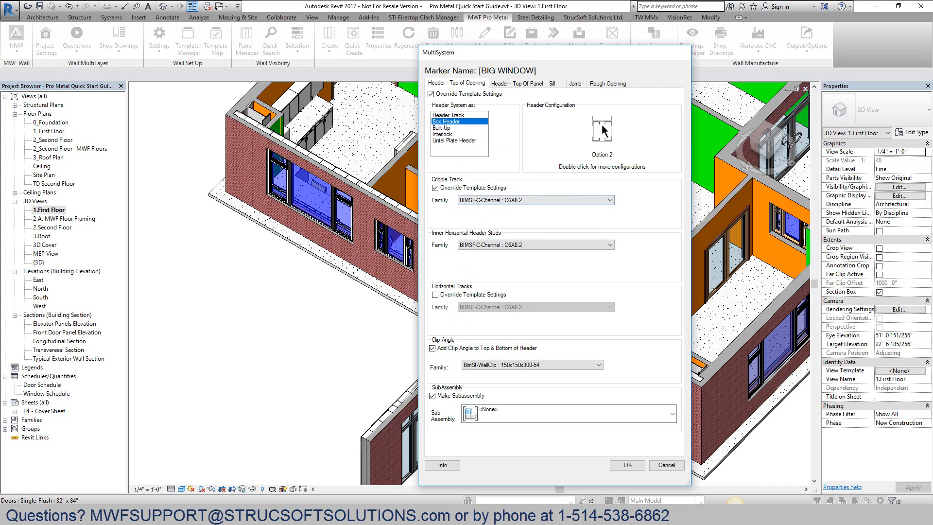
Set the box header's cripple track to BIMSF-SSMA-T-Horizontal : 600T200-33(33) and inner studs to BIMSF-SSMA-S : 800S125-54, and turn off its subassembly
click(489, 200)
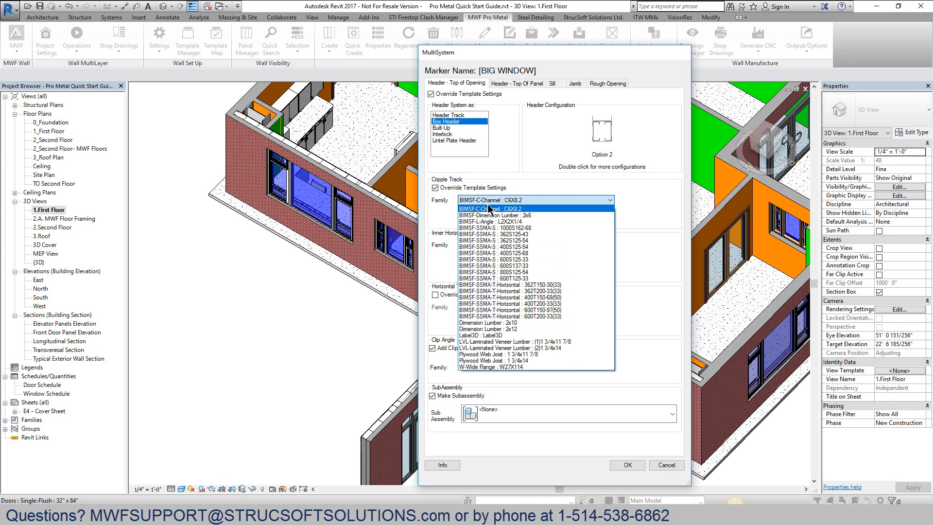
click(544, 315)
click(496, 245)
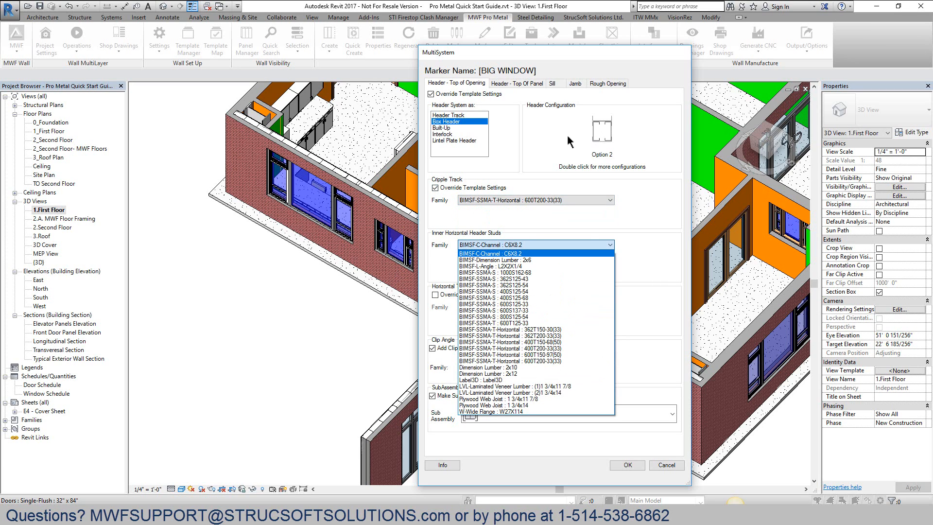
click(516, 317)
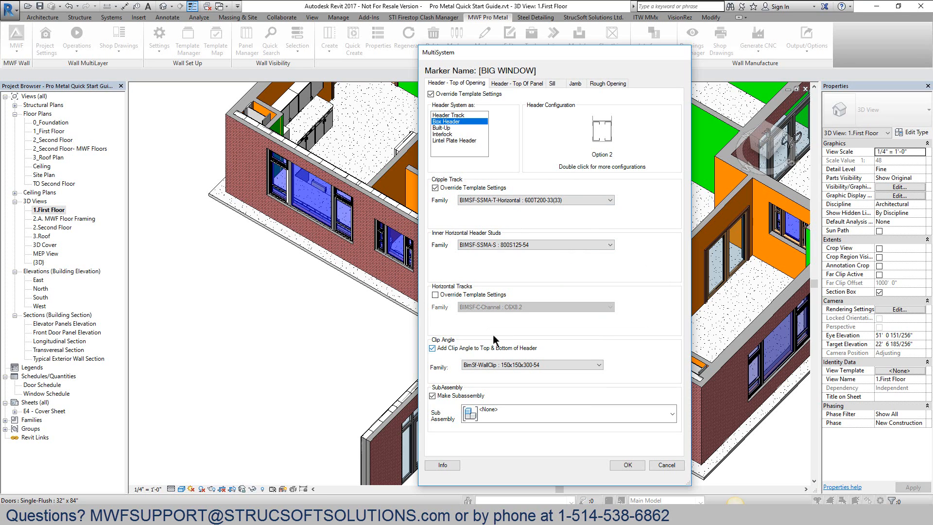
click(432, 395)
Set the marker's sill track to BIMSF-SSMA-T-Horizontal : 600T200-33(33) and disable the clip angle below the sill track
click(552, 84)
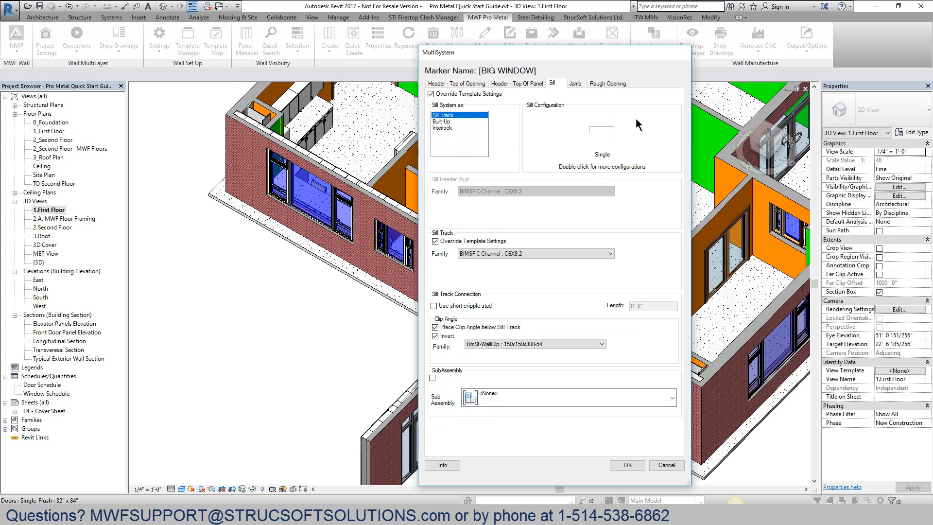
click(519, 253)
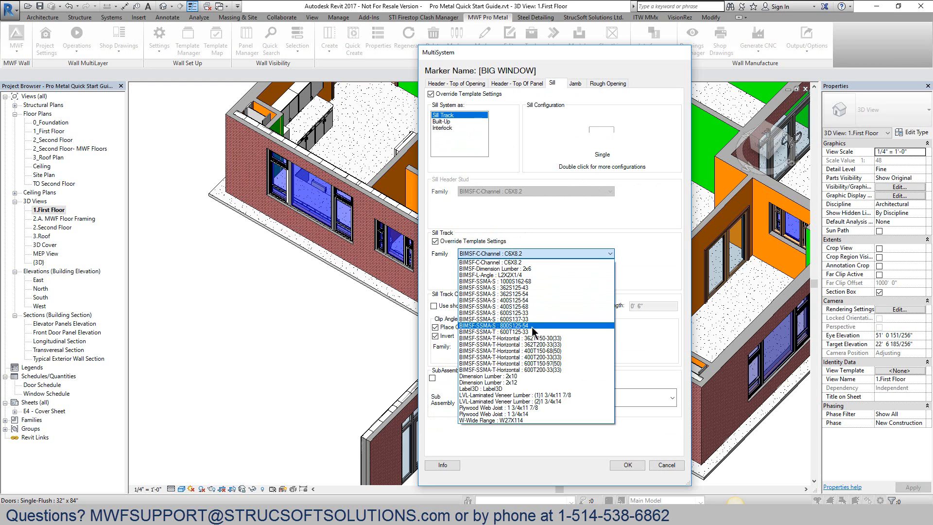
click(561, 369)
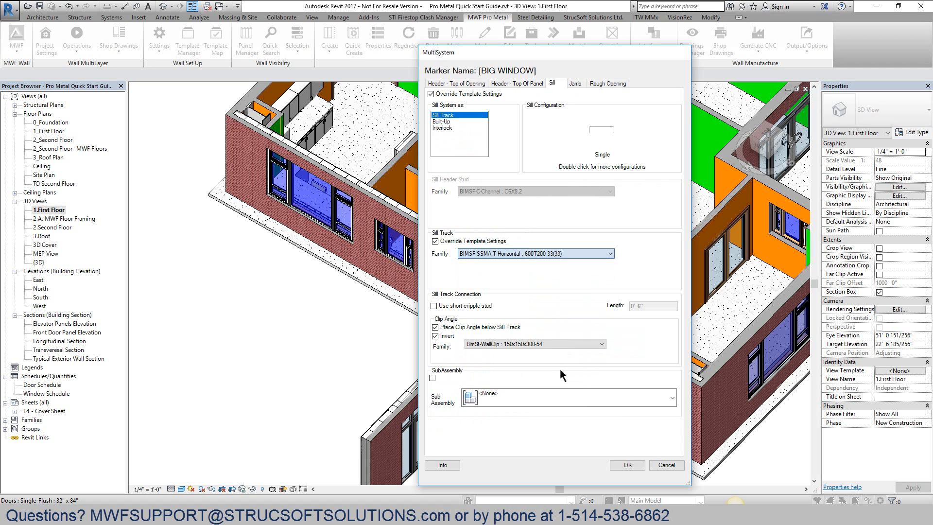
click(442, 329)
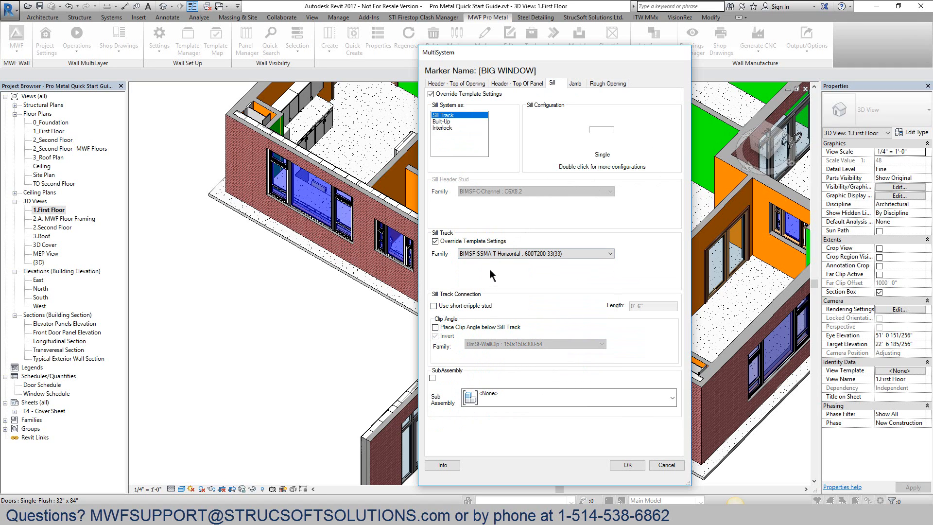
Set the BIG WINDOW marker's jamb to a Built-Up system with the Reversed Capped Jamb with Single Stud configuration
click(577, 85)
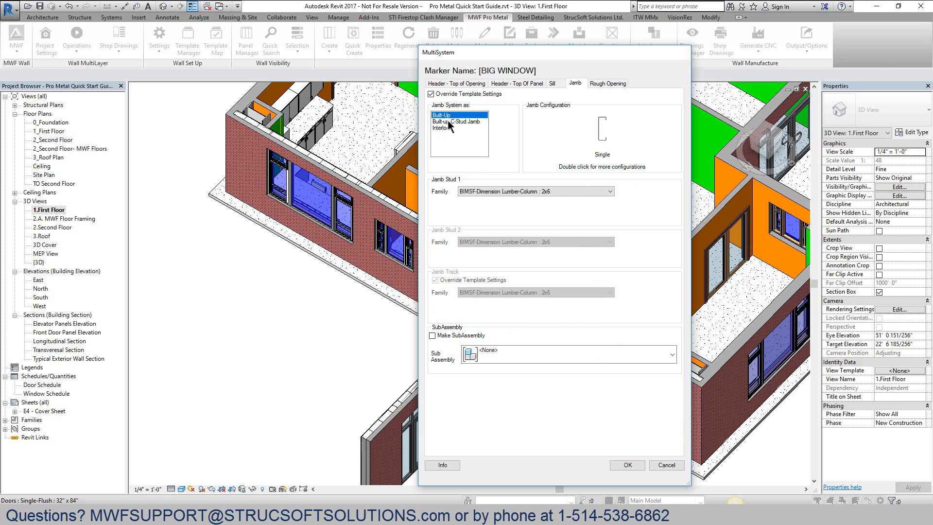
double_click(600, 141)
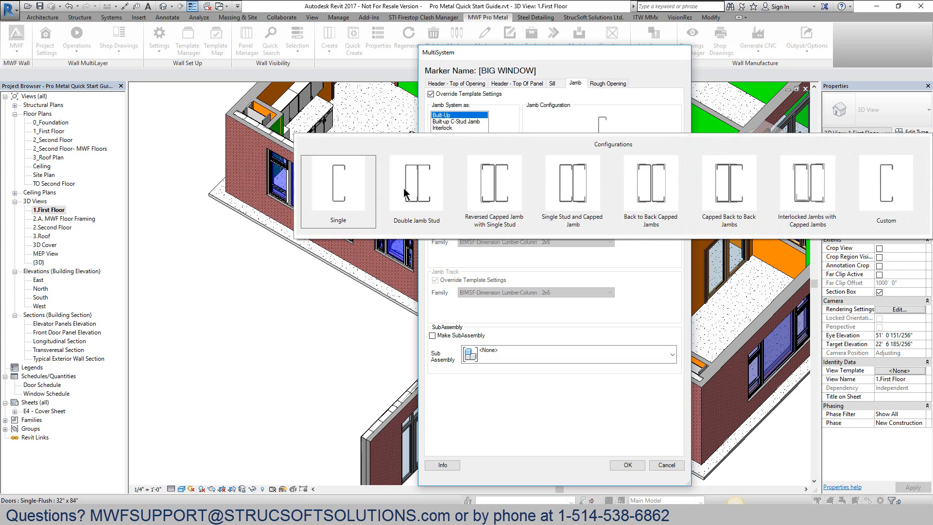
click(496, 191)
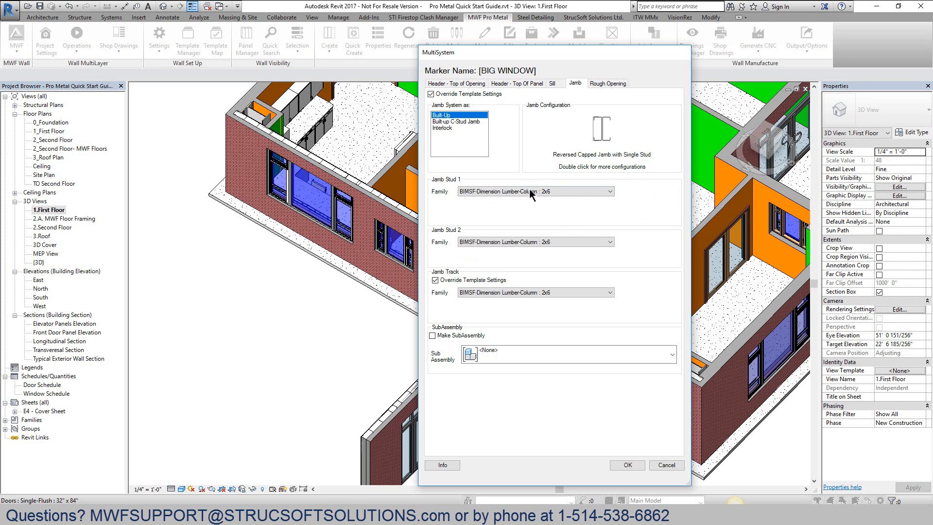
Assign BIMSF-SSMA-S-Column families to the jamb: 600S125-33 for stud 1, 400S200-33 for stud 2 and 600S162-43 for the track
click(516, 190)
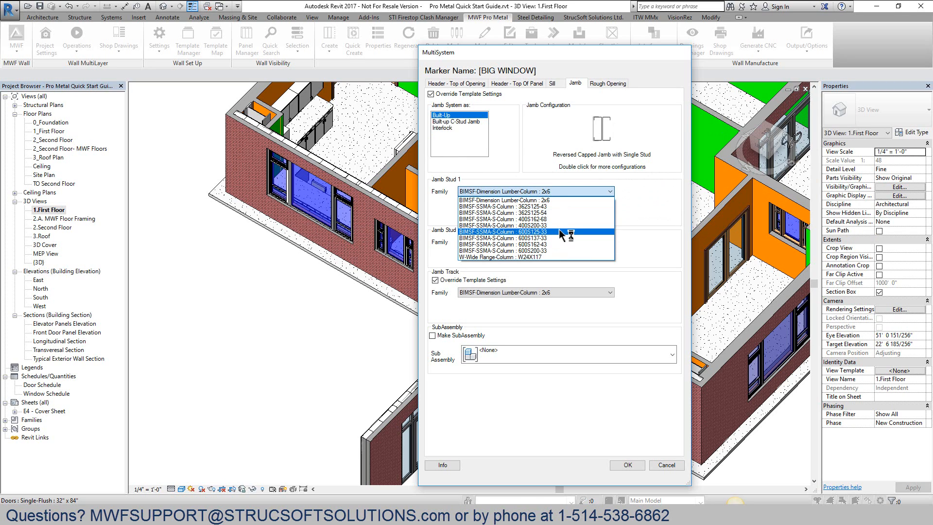
click(558, 231)
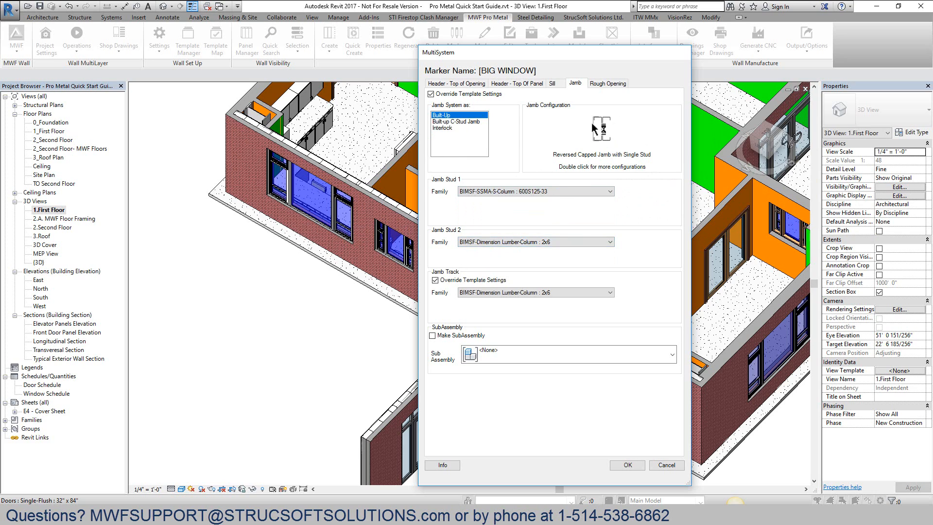
click(548, 242)
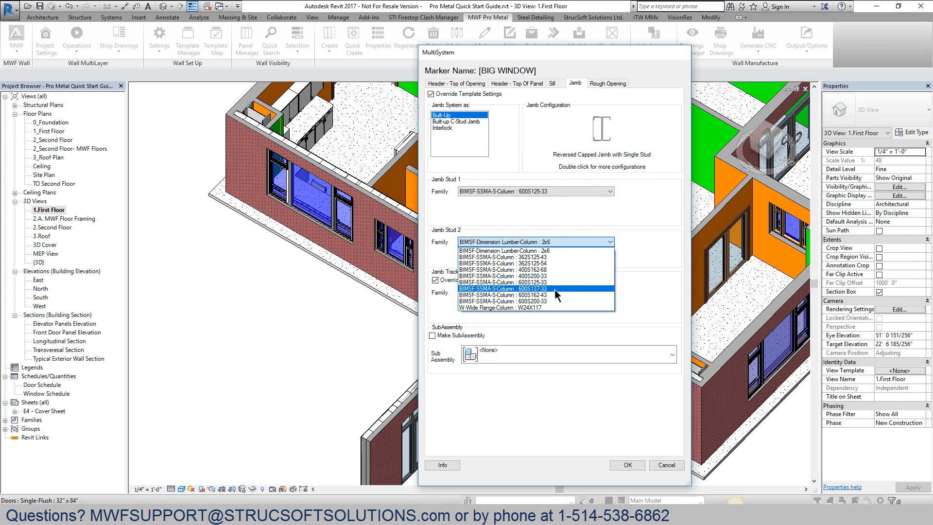
click(555, 276)
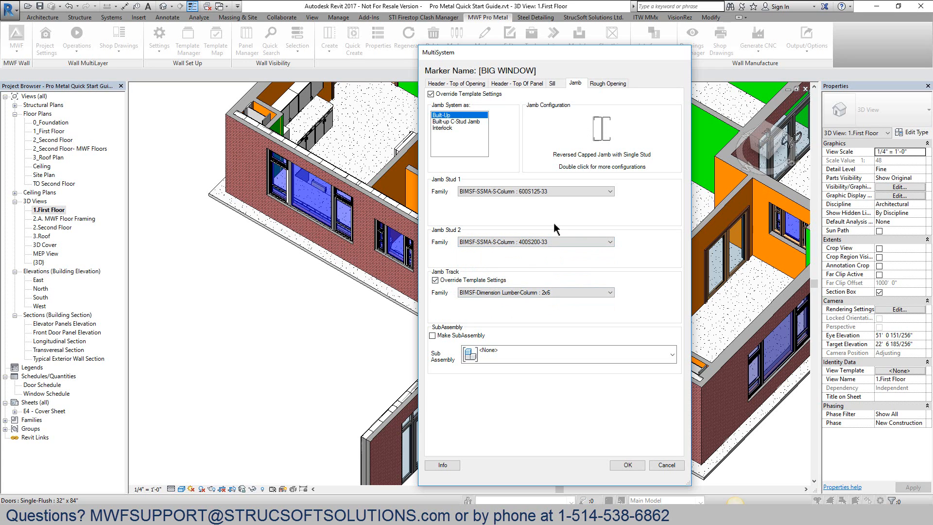
click(534, 293)
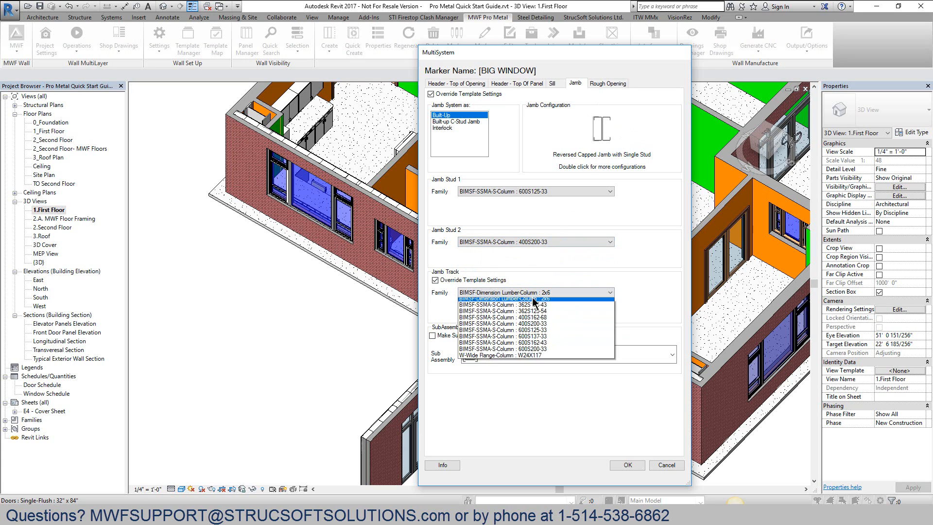
click(573, 345)
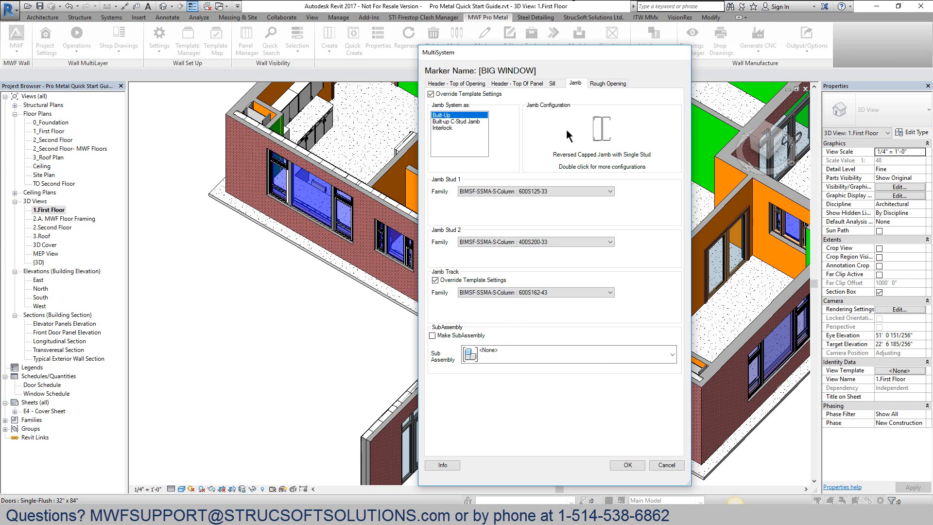
Set the BIG WINDOW marker's rough opening tolerances to 4.25 inches at the top and 1 inch on each side, and save the marker
click(603, 84)
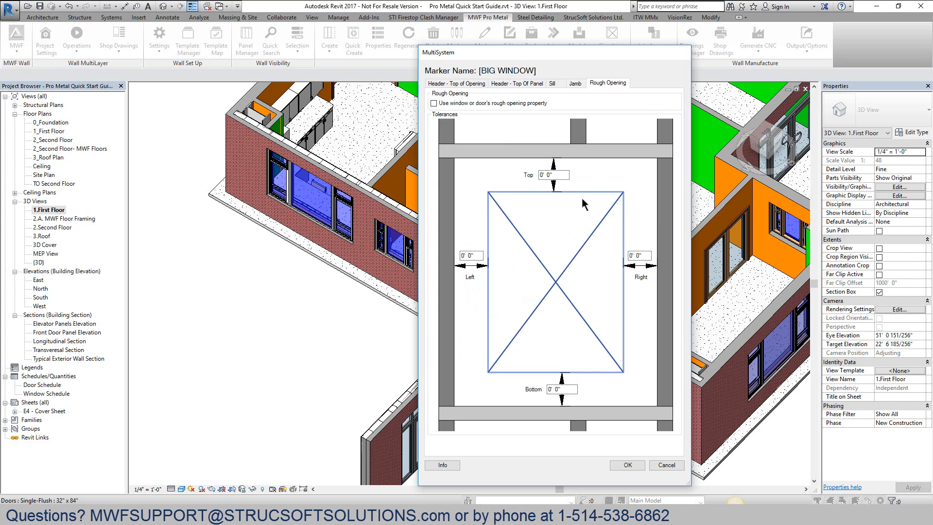
click(548, 175)
text(4.25)
click(639, 255)
text(1)
click(471, 256)
text(1)
click(568, 388)
click(629, 469)
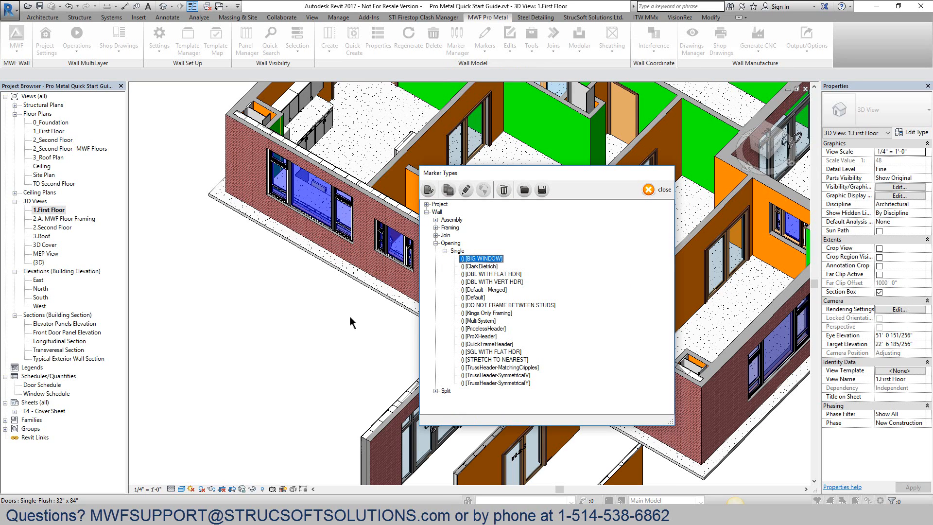
Duplicate the BIG WINDOW opening marker as SMALL WINDOW
click(449, 189)
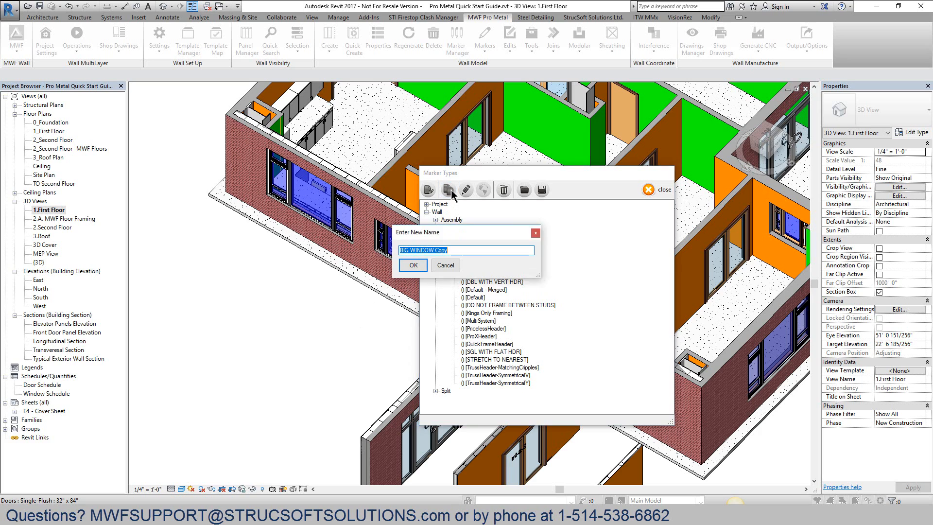
click(452, 250)
key(BackSpace)
key(BackSpace)
double_click(404, 250)
text(Sma WINDOW)
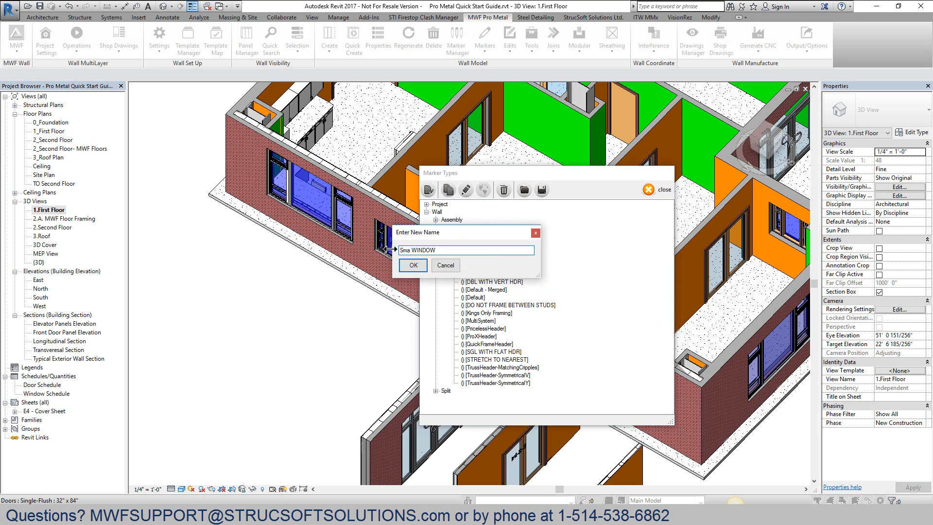
key(BackSpace)
key(BackSpace)
text(MAA)
key(BackSpace)
text(LL)
key(Return)
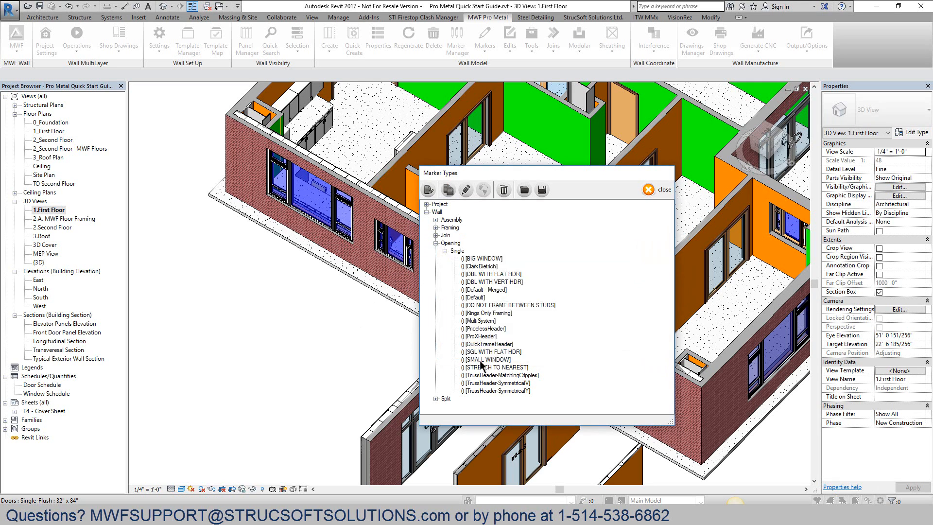
Set the SMALL WINDOW marker's top-of-opening header to a Built-Up system with the Single Cap With Cripple Track configuration
double_click(480, 359)
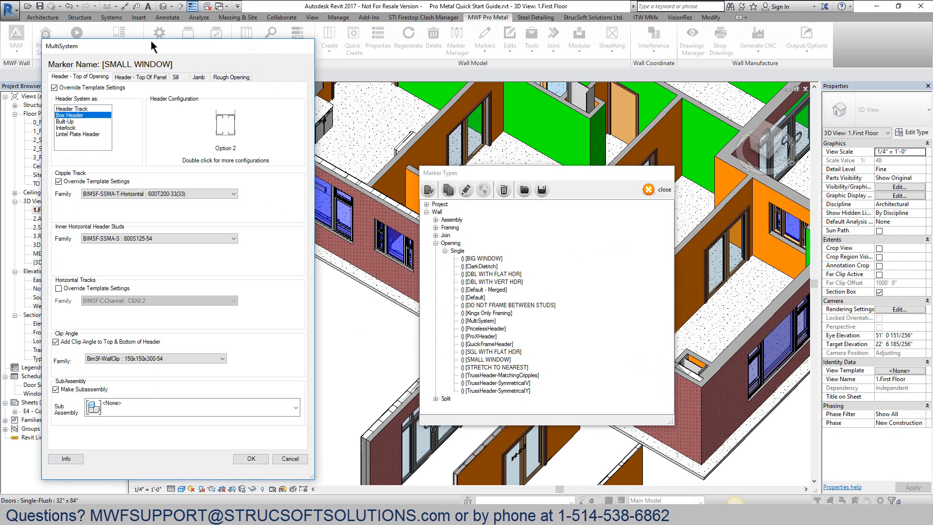
drag(151, 46, 448, 60)
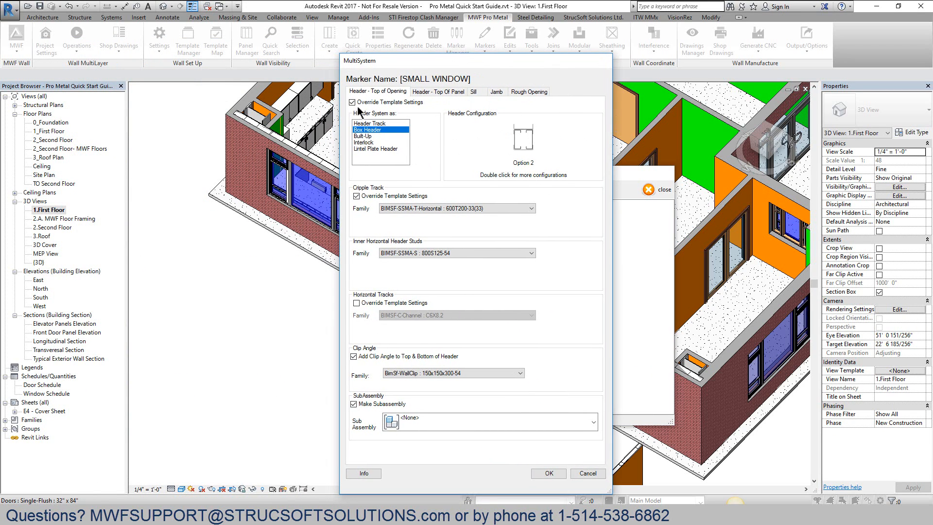
click(375, 124)
click(365, 136)
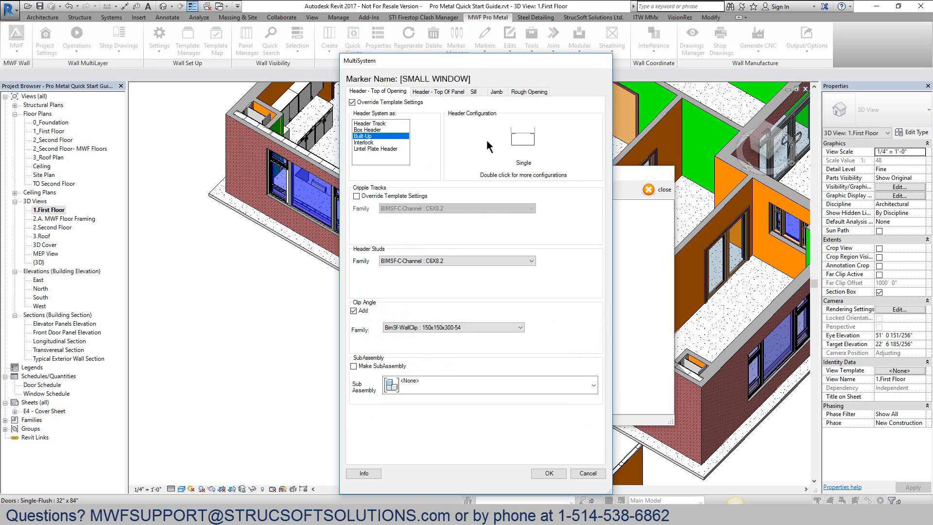
double_click(524, 138)
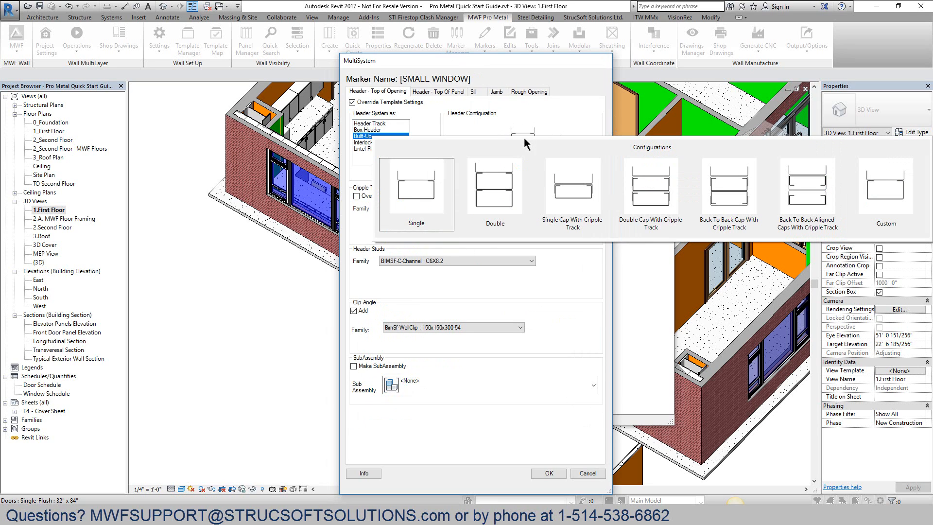
double_click(575, 179)
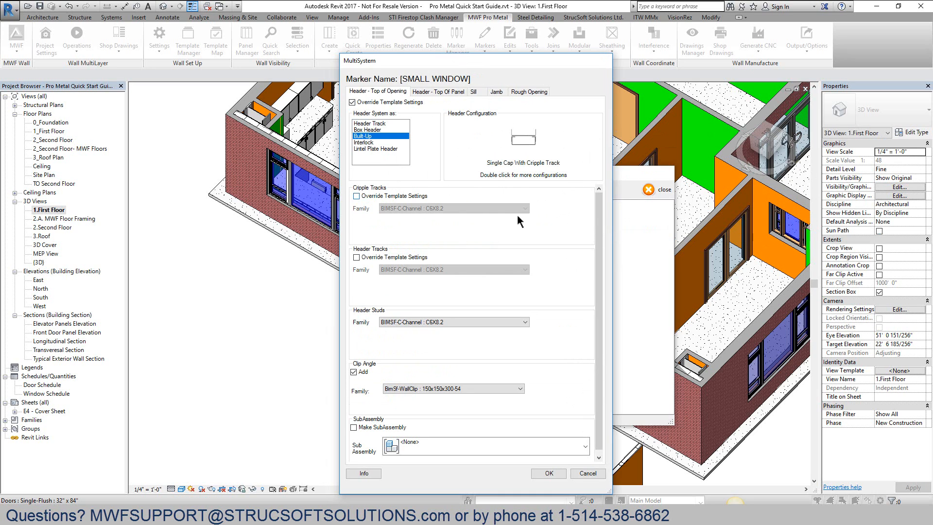
Set the SMALL WINDOW header studs to BIMSF-SSMA-S : 600S125-33 and turn off the header's clip angle
click(398, 322)
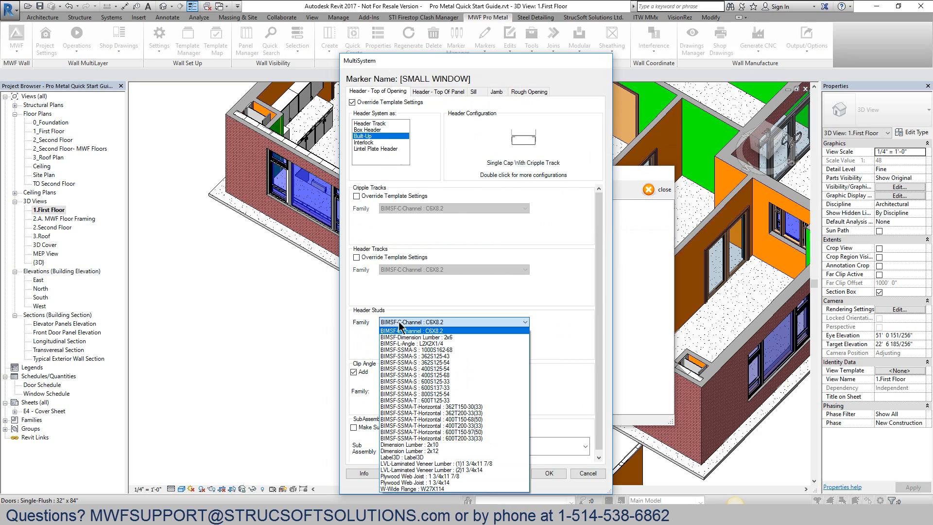
click(452, 382)
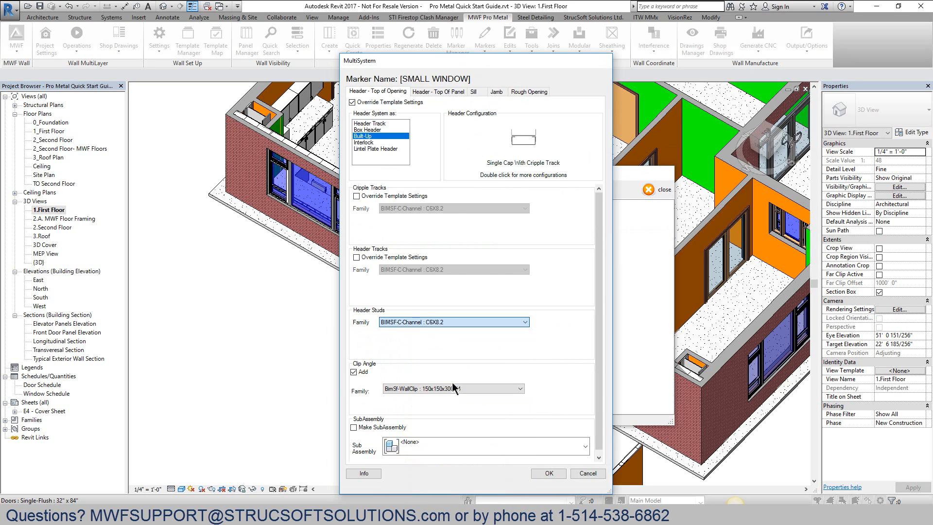
click(359, 372)
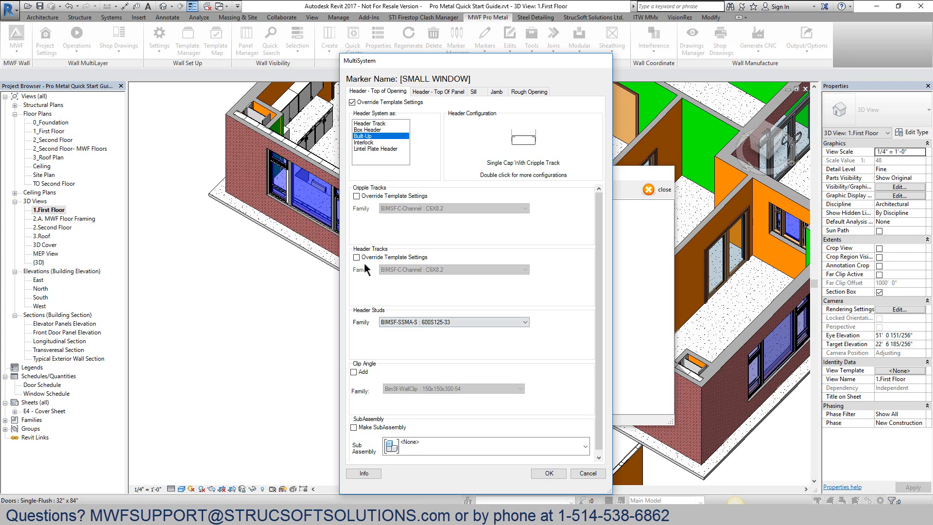
Override the SMALL WINDOW cripple tracks with BIMSF-SSMA-T-Horizontal : 600T200-33(33), check the rough opening tolerances, and save the marker
click(357, 196)
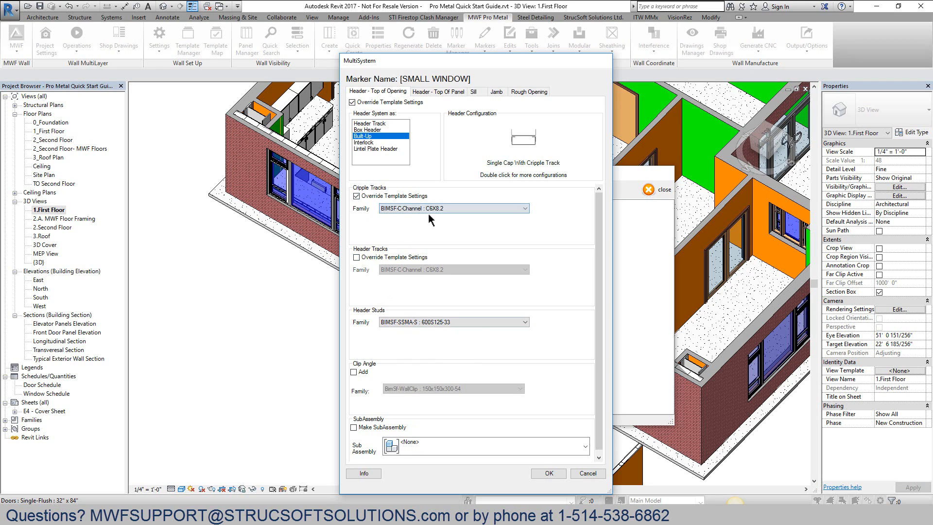
click(430, 210)
click(467, 329)
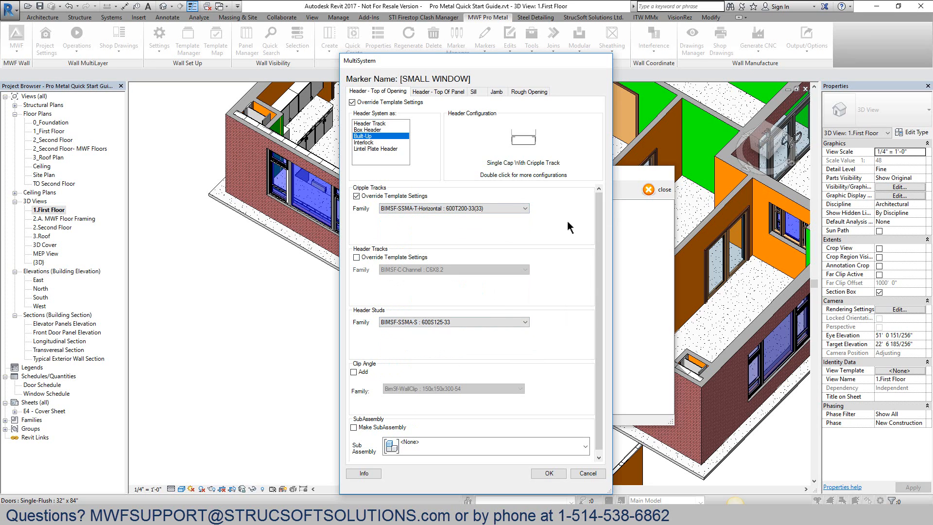
click(528, 91)
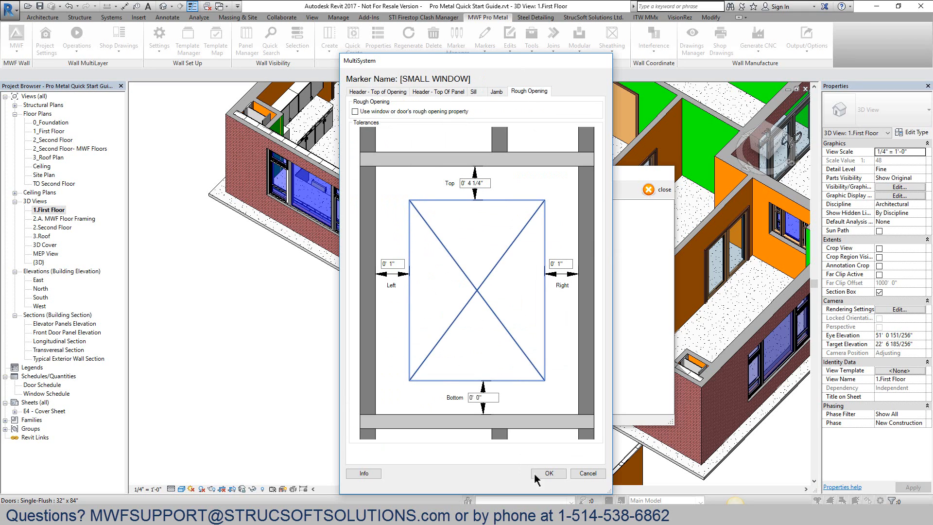
click(549, 473)
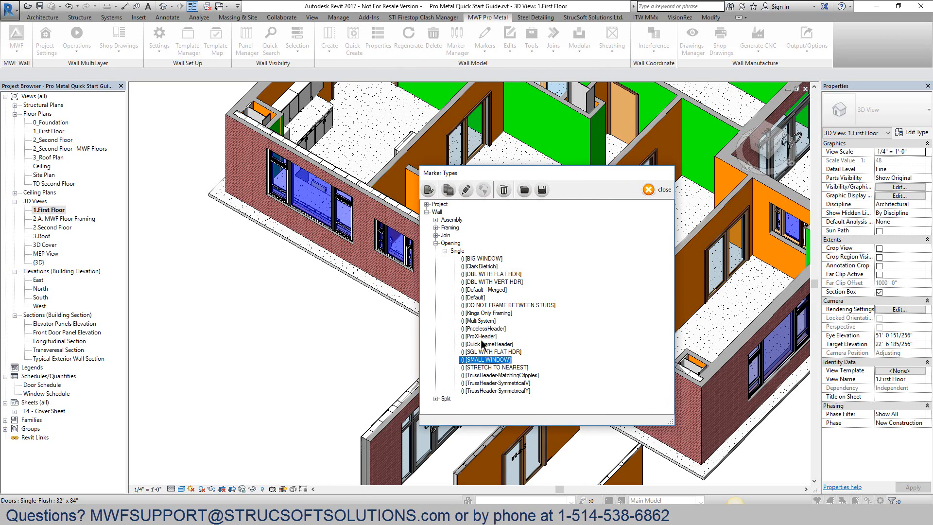
Duplicate the BIG WINDOW opening marker as STORE FRONT DOOR
click(483, 258)
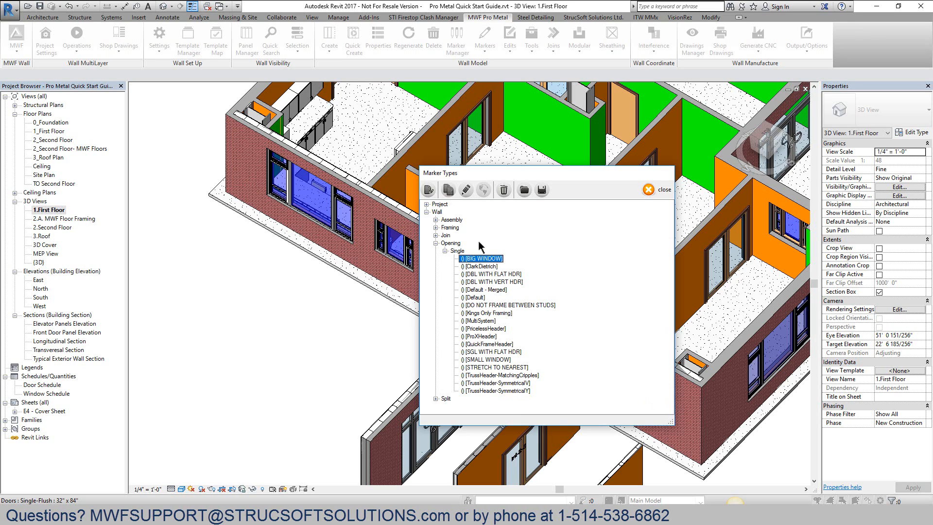
click(448, 190)
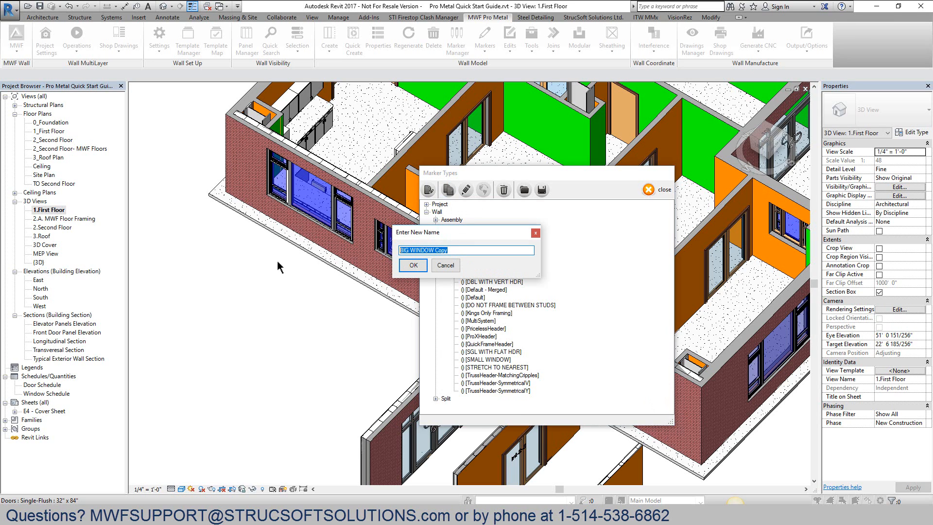
text(STORE FRONT DOOR)
key(Return)
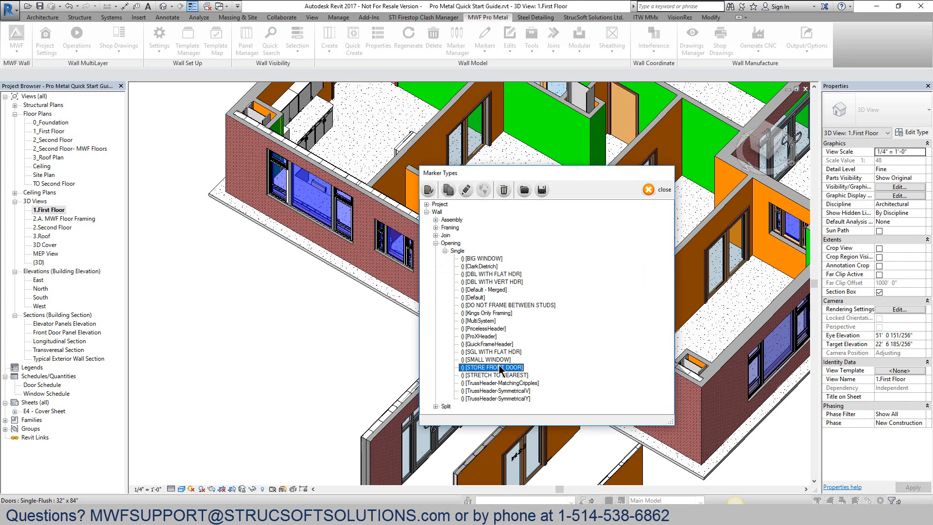
Set the STORE FRONT DOOR marker's top rough opening tolerance to 1 inch
double_click(499, 365)
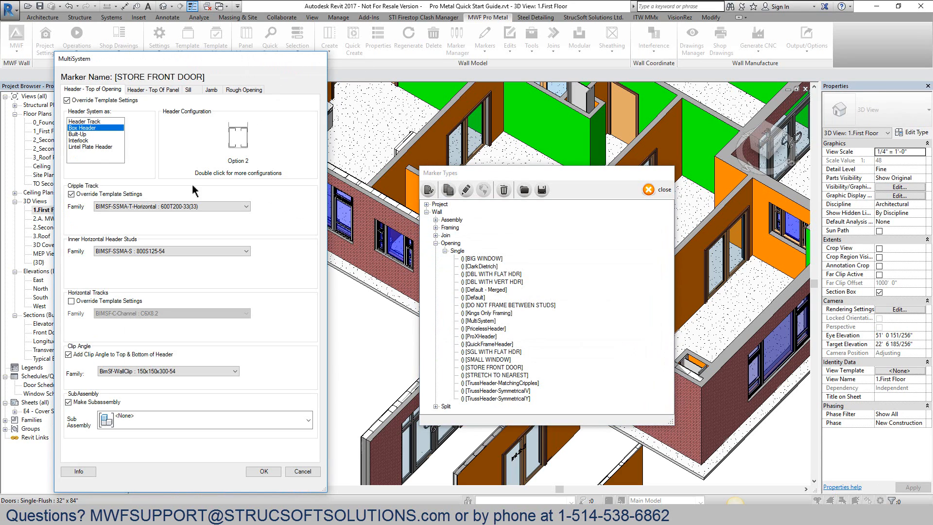
drag(153, 61, 386, 69)
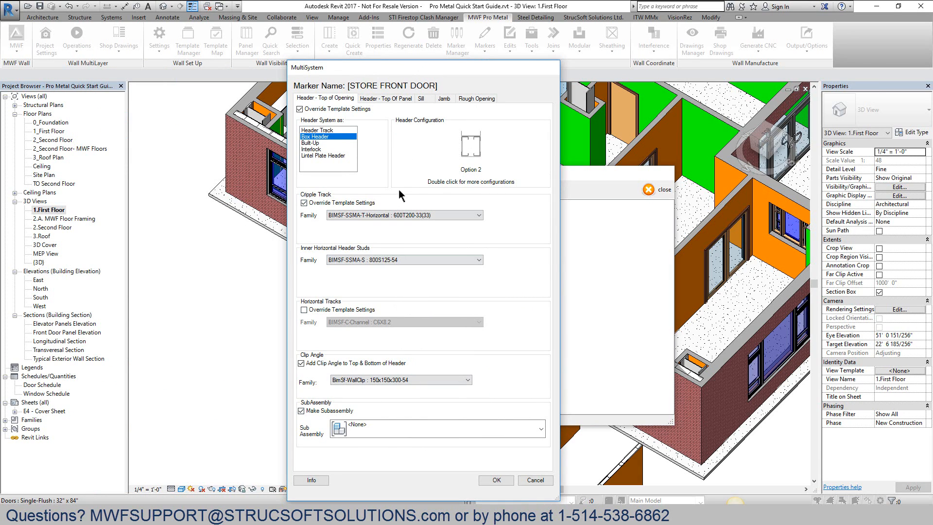
click(463, 99)
drag(434, 190, 369, 189)
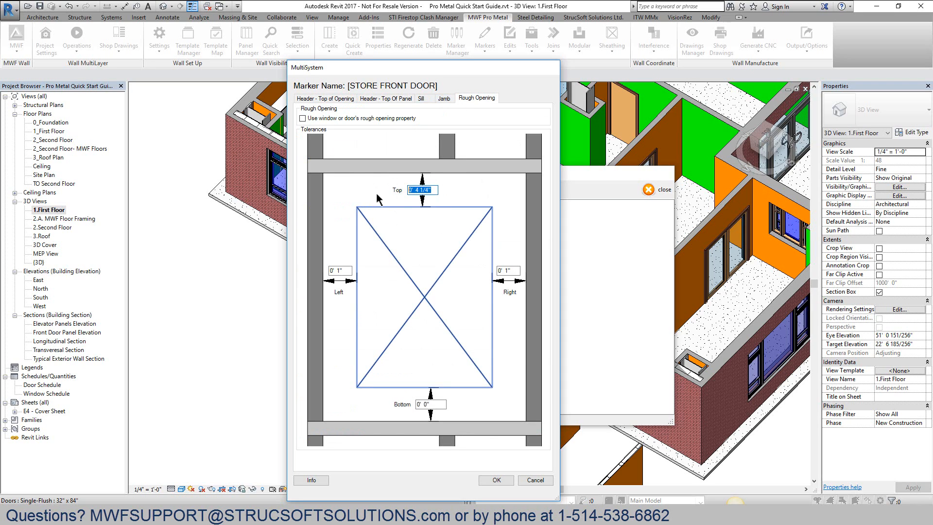
text(1")
click(513, 272)
Set the STORE FRONT DOOR jamb to a Built-up C-Stud Jamb with the Two C-Stud Jambs Capped With Track configuration
click(443, 98)
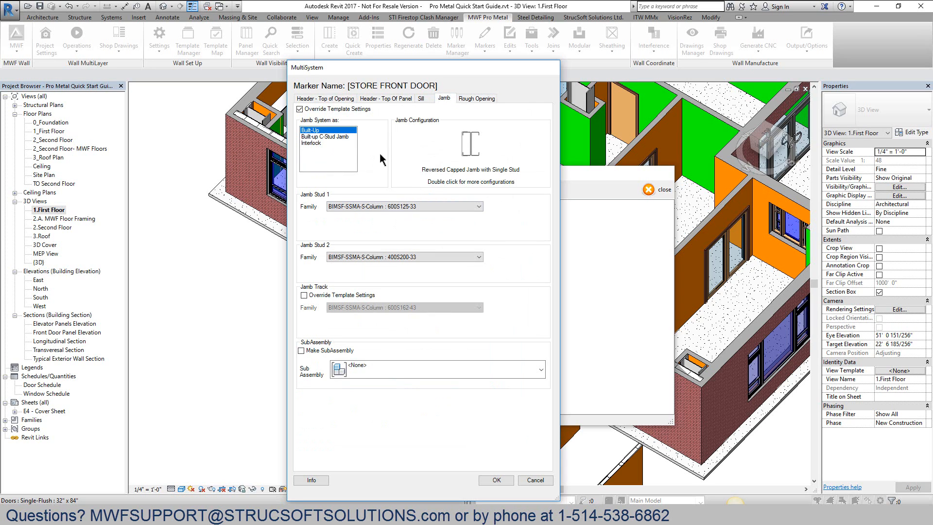
click(319, 137)
double_click(473, 171)
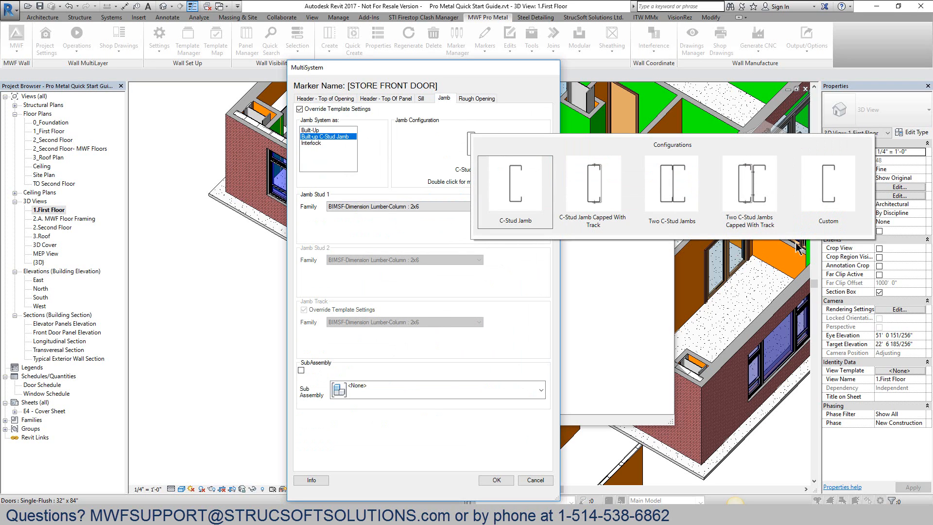
click(755, 183)
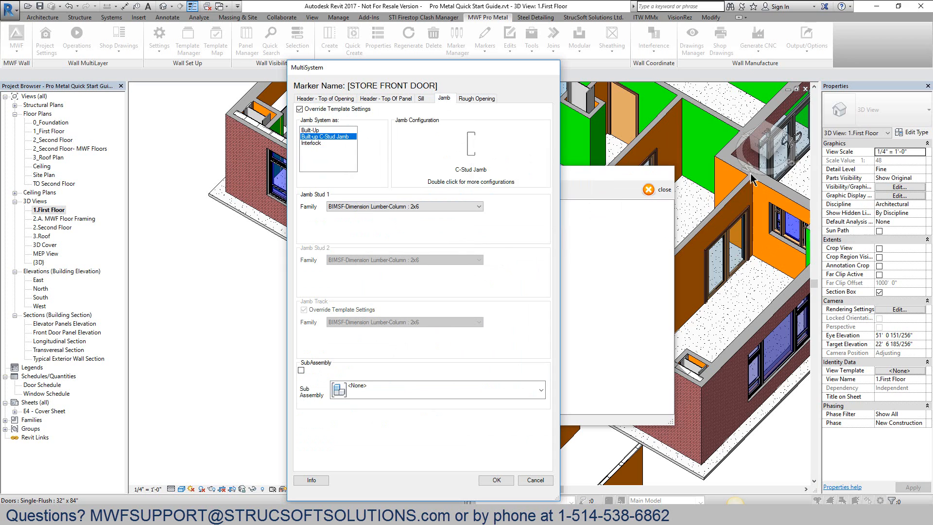
Set the STORE FRONT DOOR Jamb Stud 1 to BIMSF-SSMA-S-Column : 600S125-33, Jamb Stud 2 and Jamb Track to 600S162-43, and save the marker
click(438, 206)
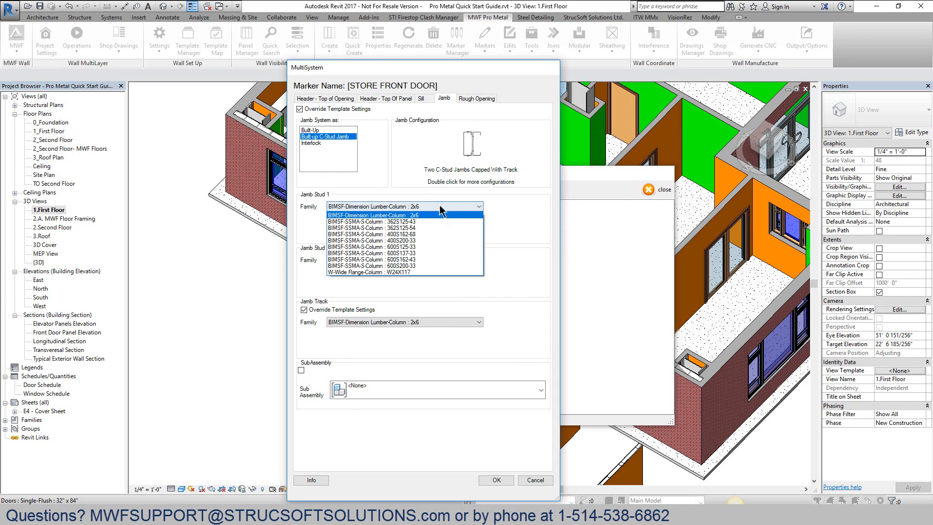
click(423, 247)
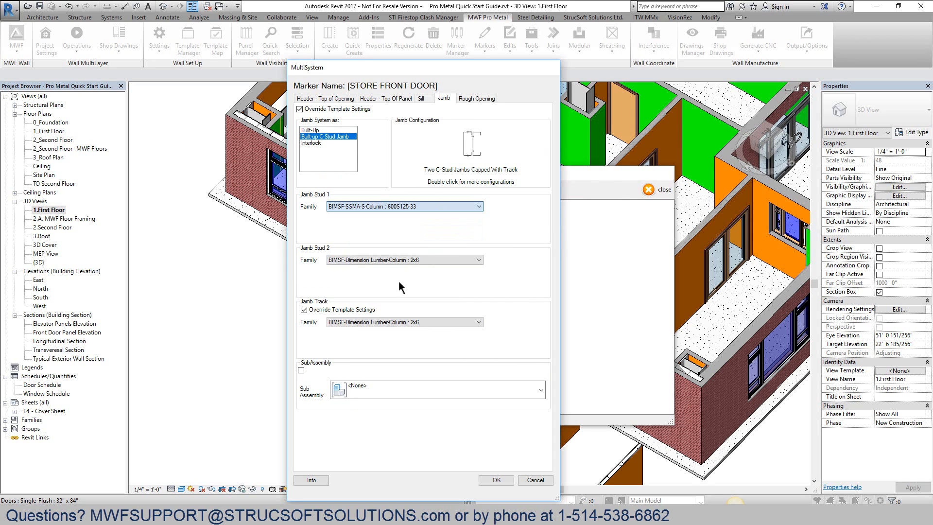
click(411, 259)
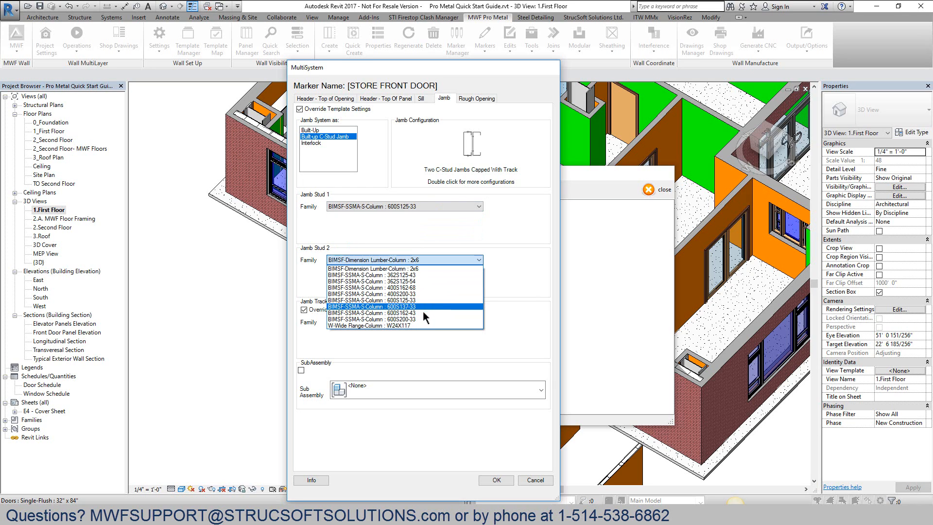
click(422, 312)
click(426, 321)
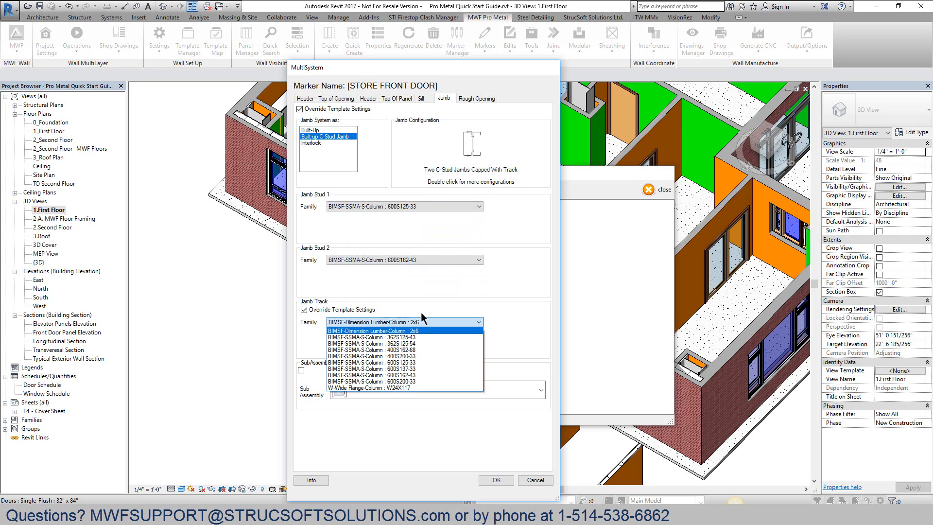
click(424, 375)
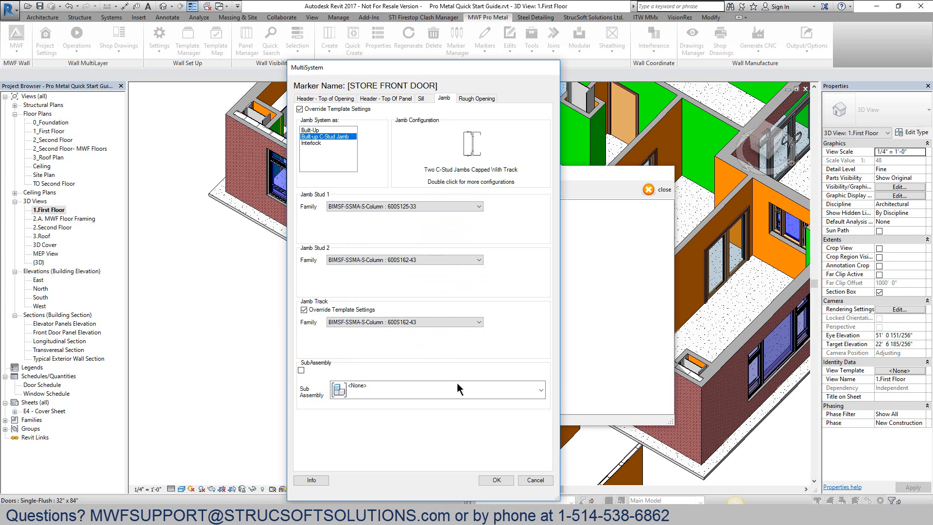
click(497, 479)
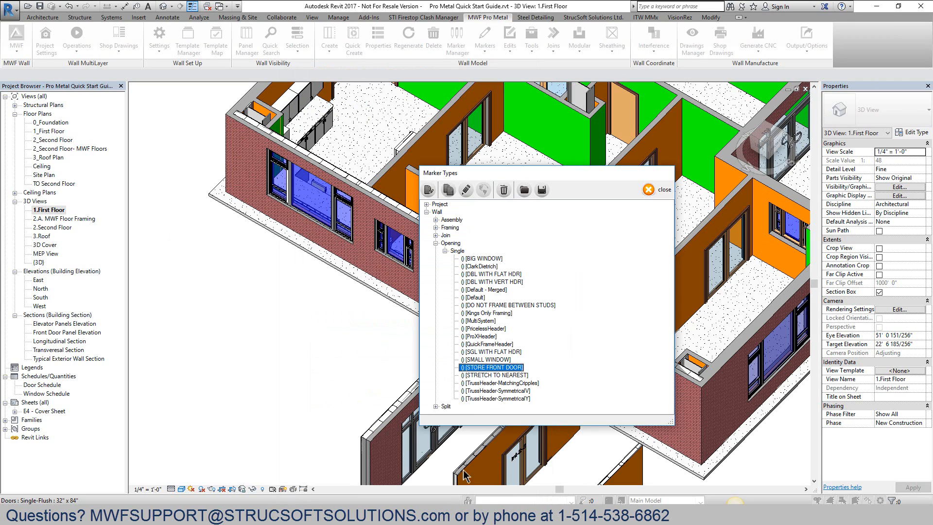
Review the custom single opening markers and locate the default WallOpenMapping rule set, then close the marker types list
click(487, 360)
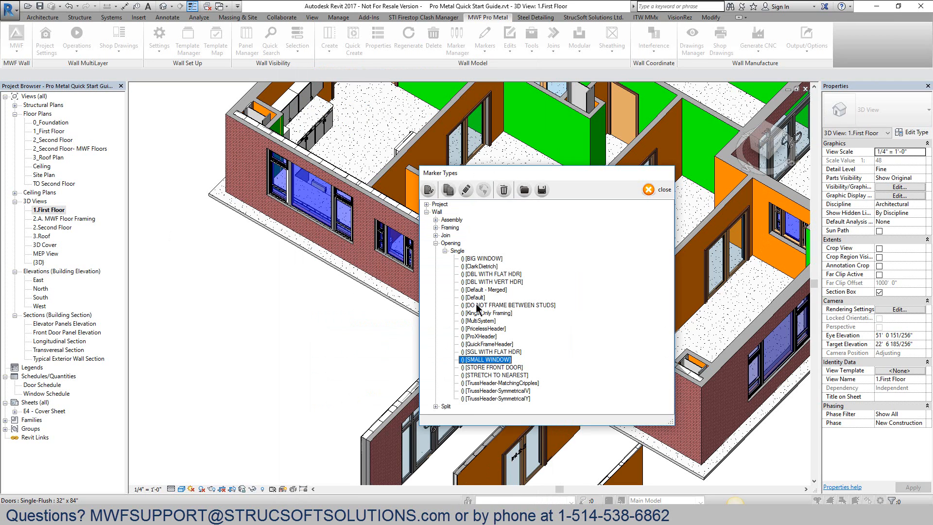
click(483, 259)
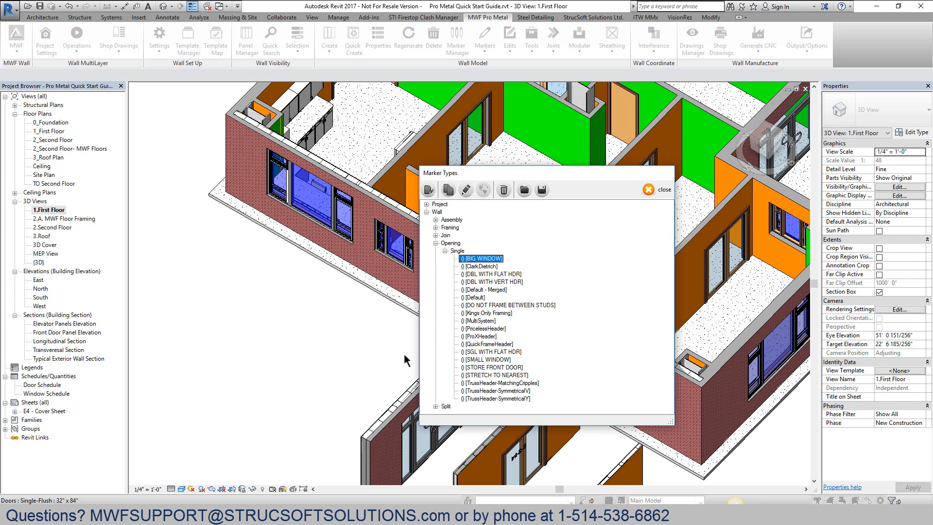
drag(541, 177, 654, 163)
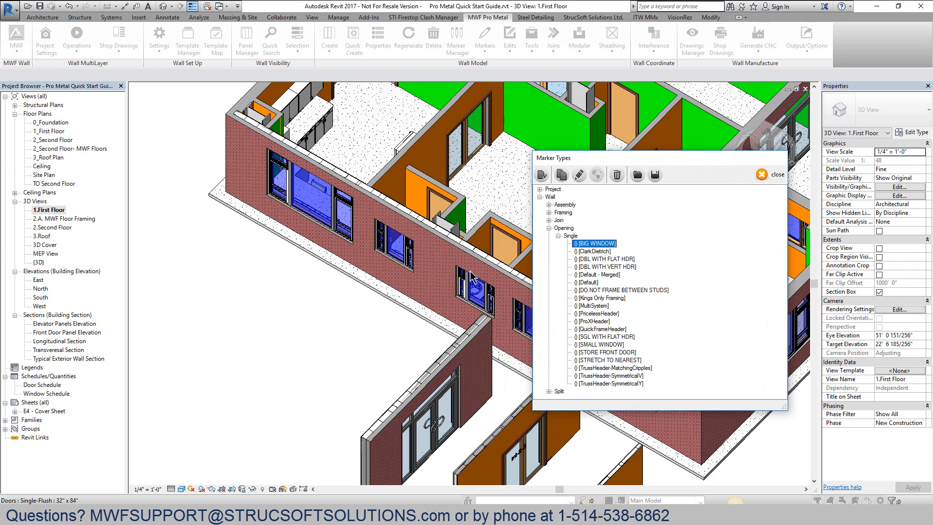
click(539, 189)
double_click(552, 197)
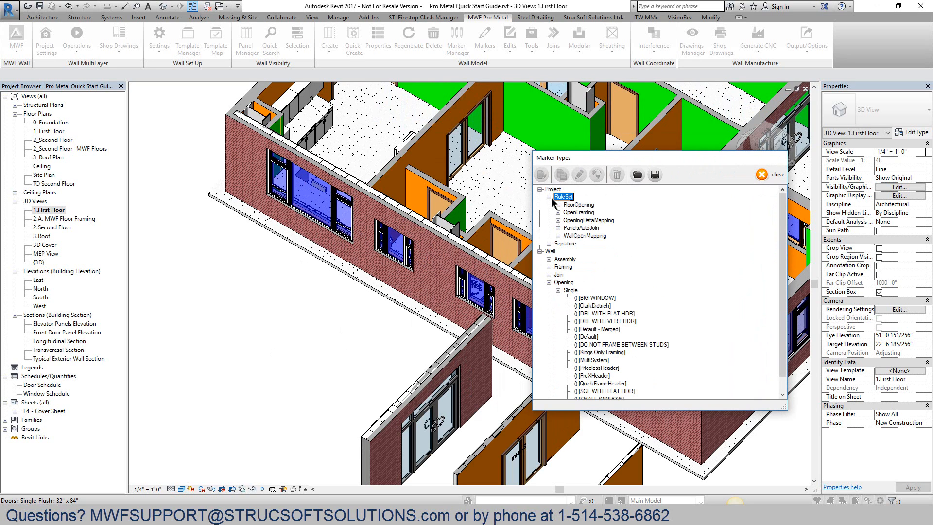
click(558, 235)
click(586, 243)
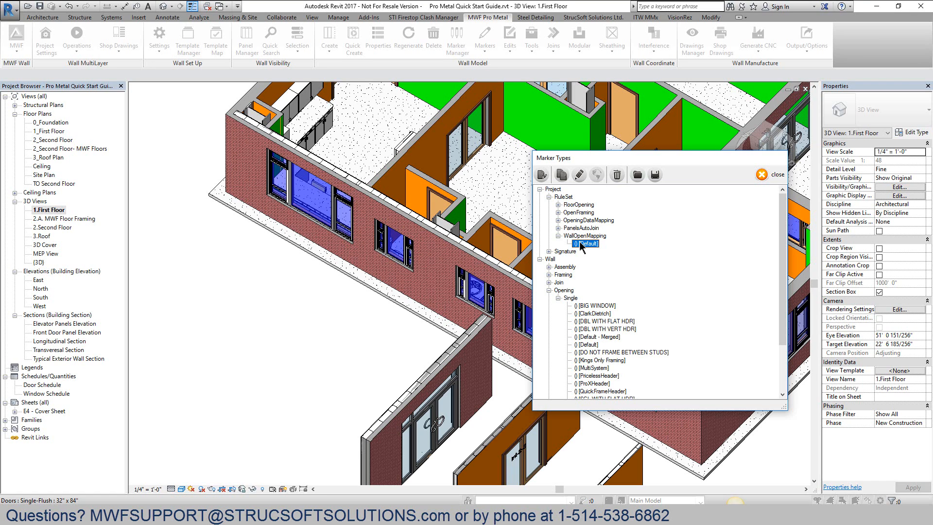
click(763, 175)
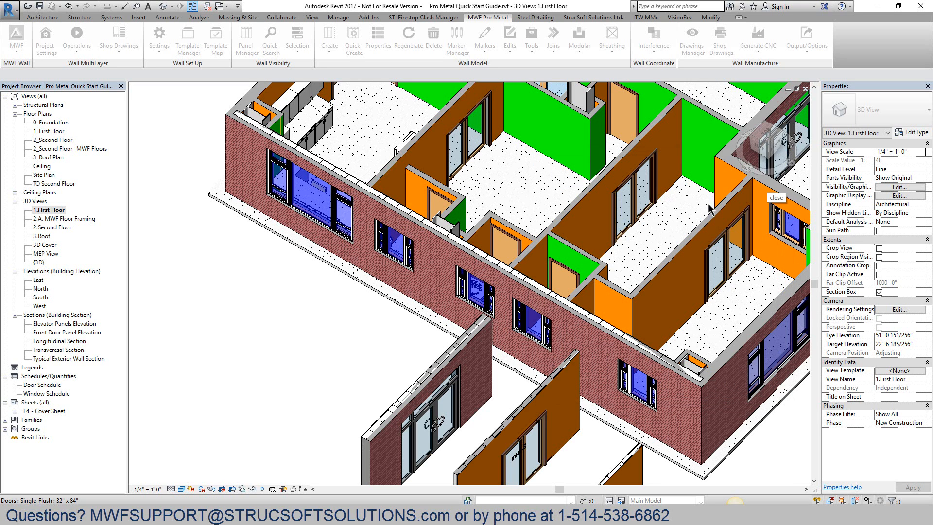
Apply the BIG WINDOW opening type to all StoreFront Window Short instances visible in the 3D view
scroll(282, 353, down, 1)
middle_drag(289, 365, 296, 375)
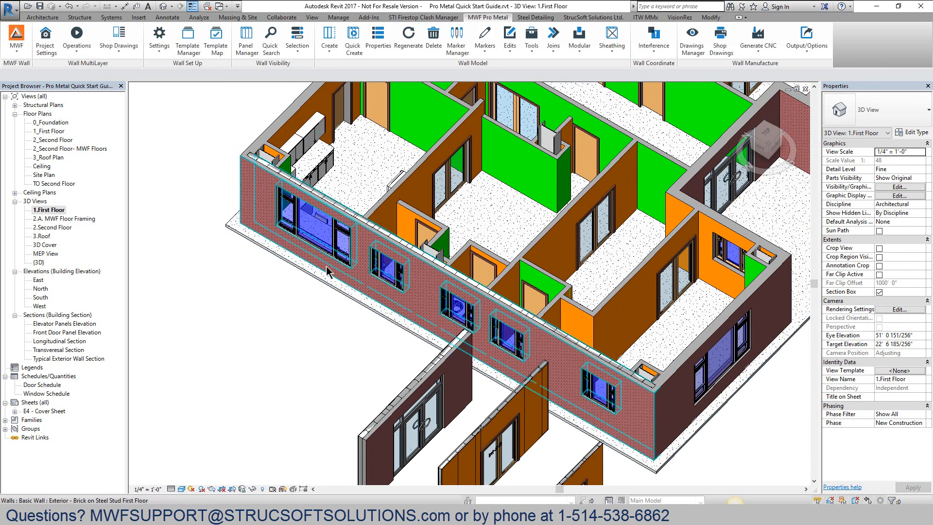
click(336, 250)
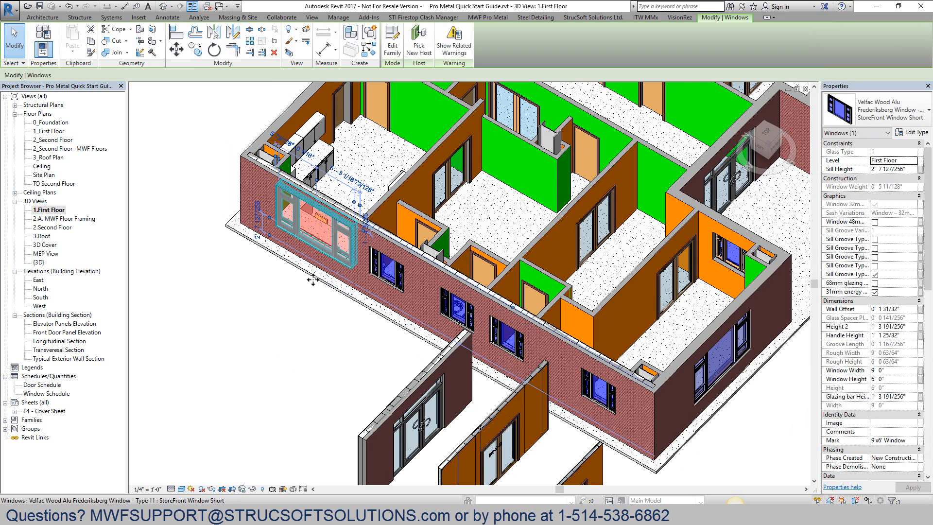
right_click(299, 357)
mouse_move(372, 241)
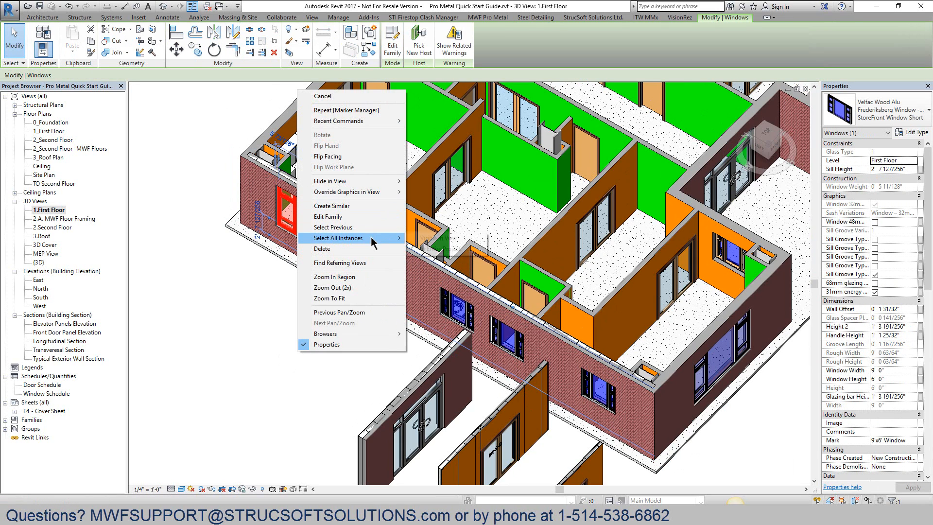
click(432, 239)
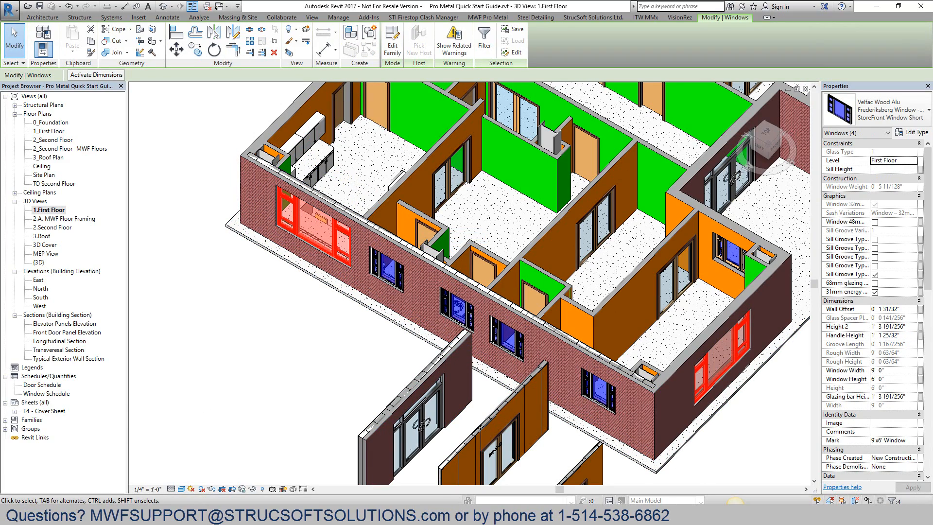
scroll(779, 440, down, 6)
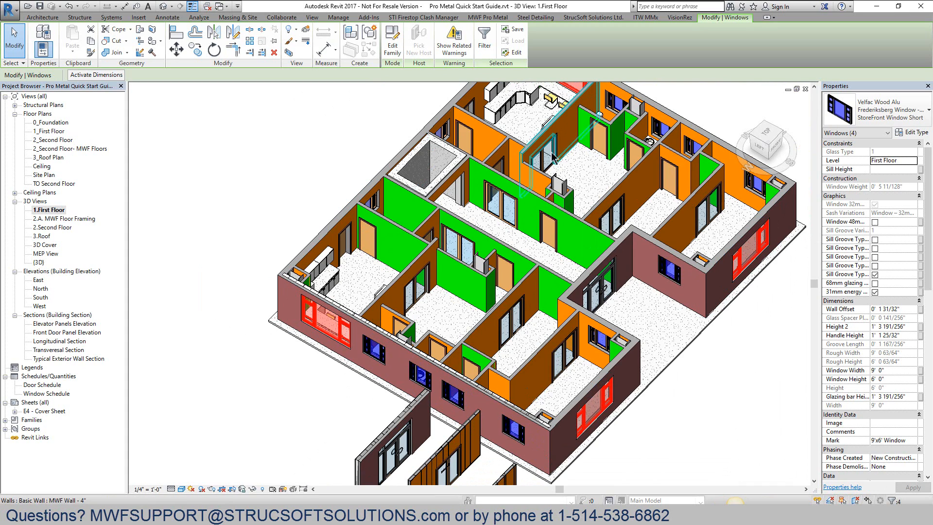
scroll(251, 237, down, 2)
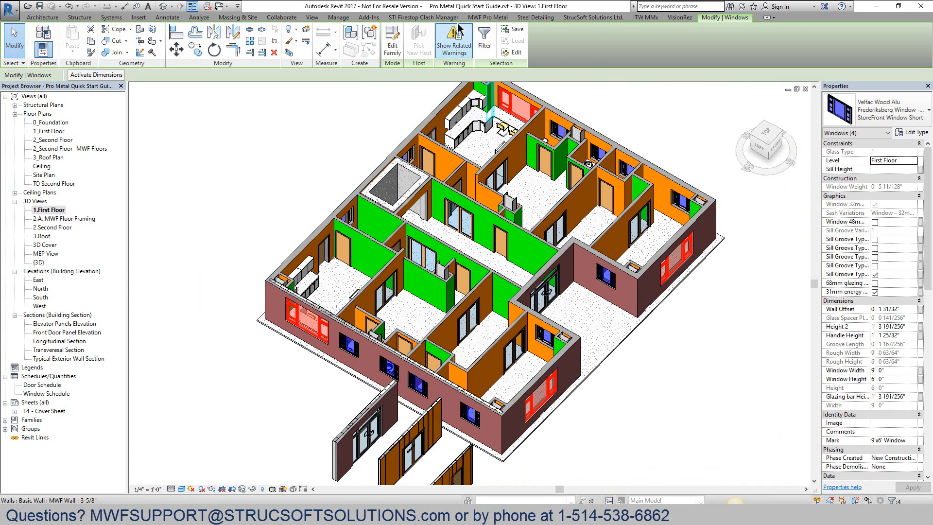
click(478, 18)
click(491, 49)
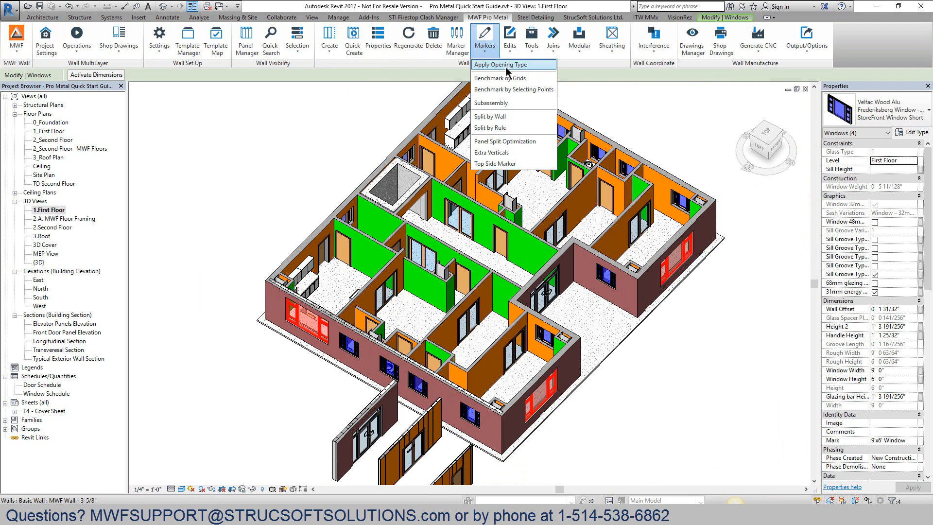
click(500, 64)
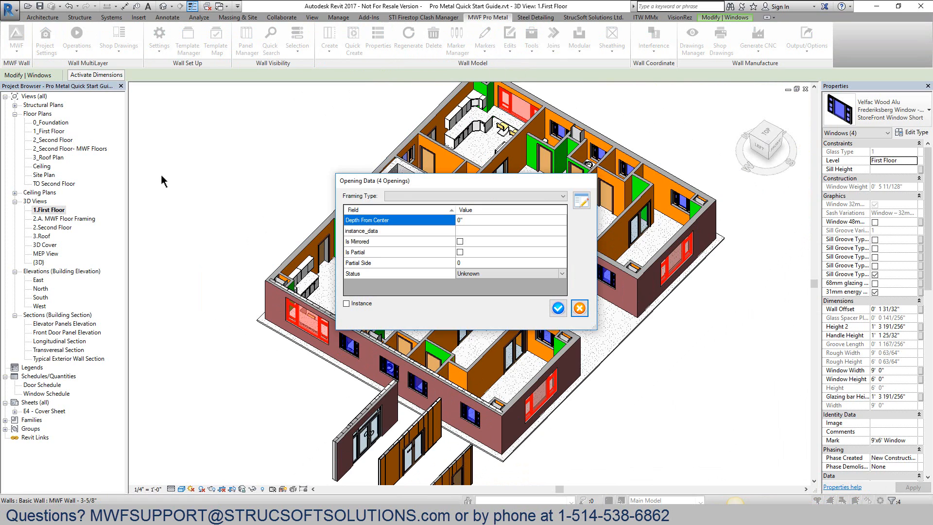
click(418, 196)
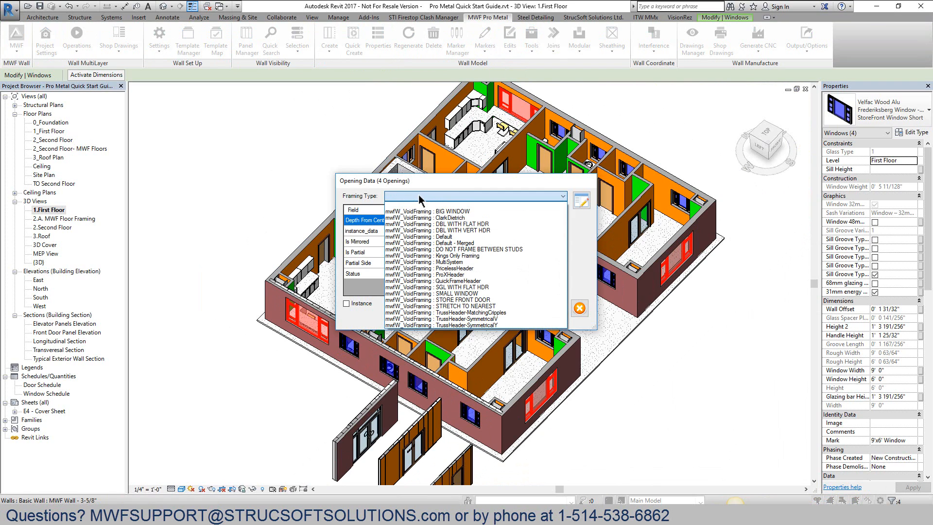
click(452, 211)
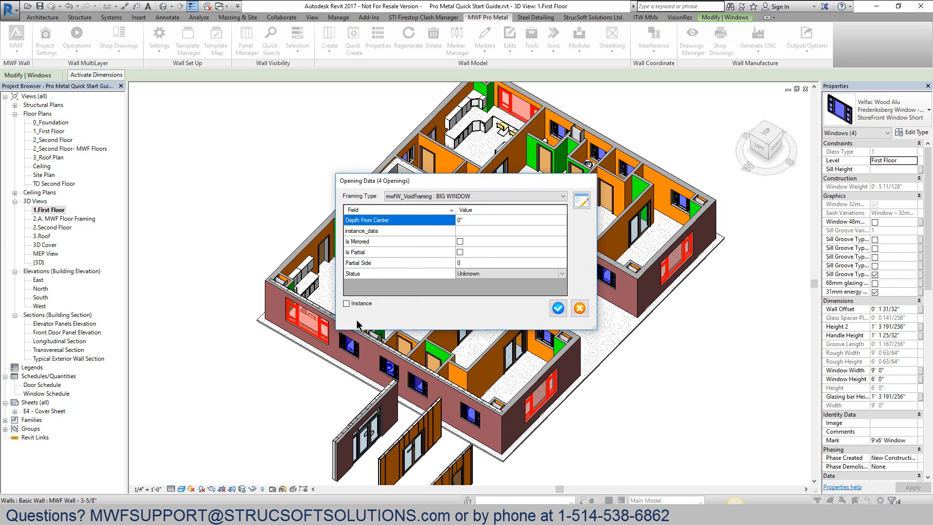
click(558, 308)
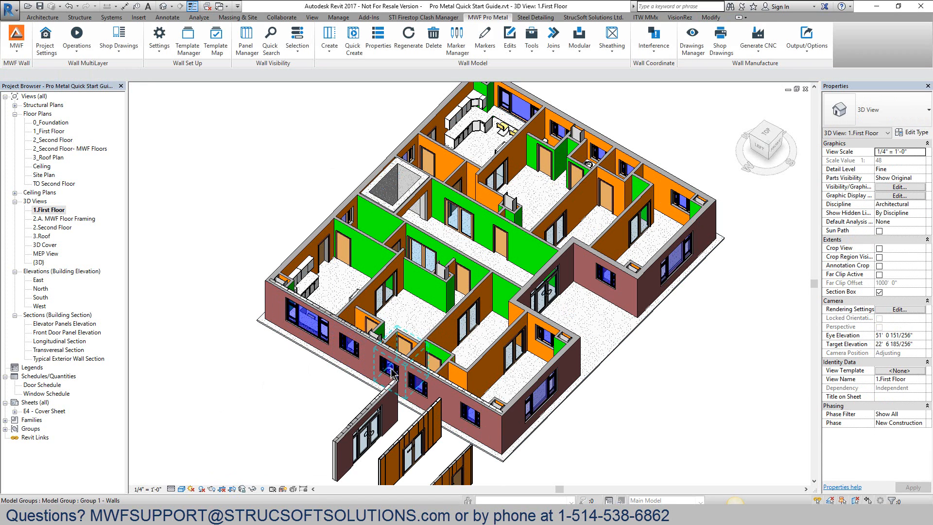
Apply the SMALL WINDOW opening type to all StoreFront Window Short 2 instances visible in the 3D view
click(415, 384)
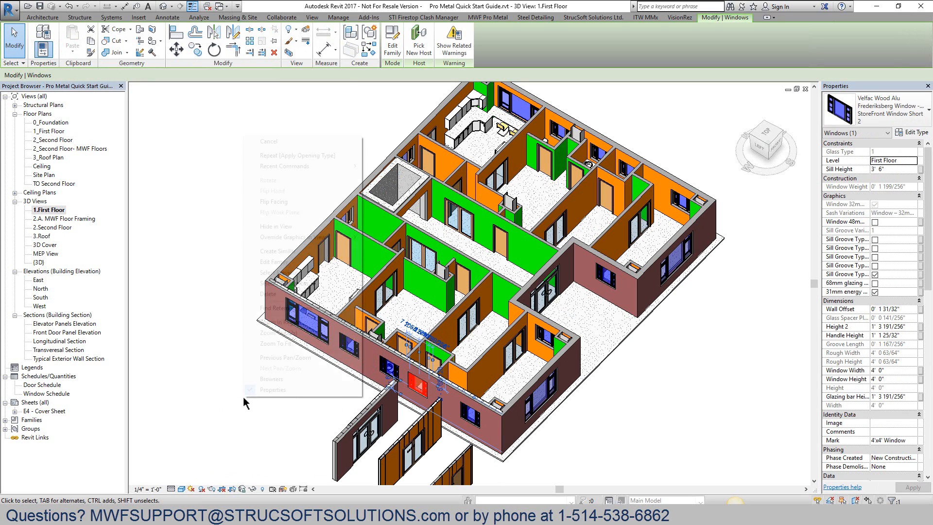
right_click(243, 396)
mouse_move(347, 283)
click(385, 284)
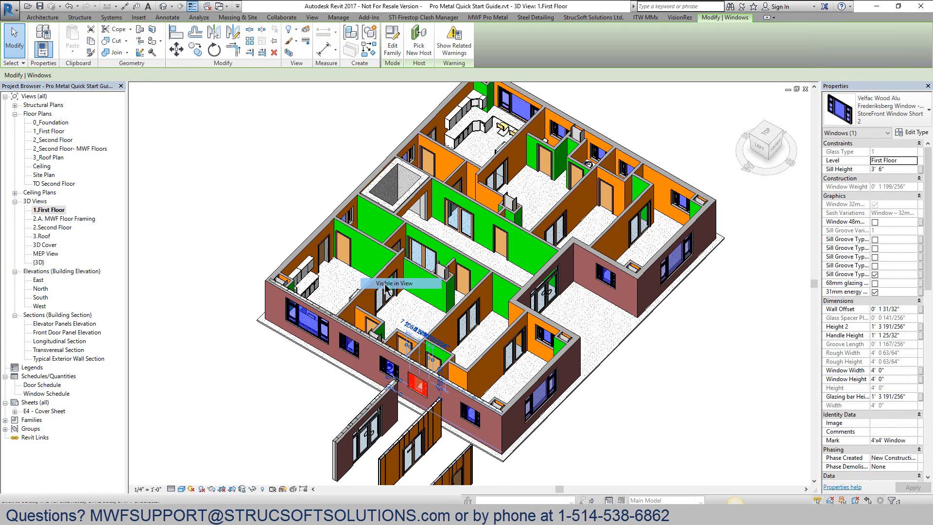
click(486, 18)
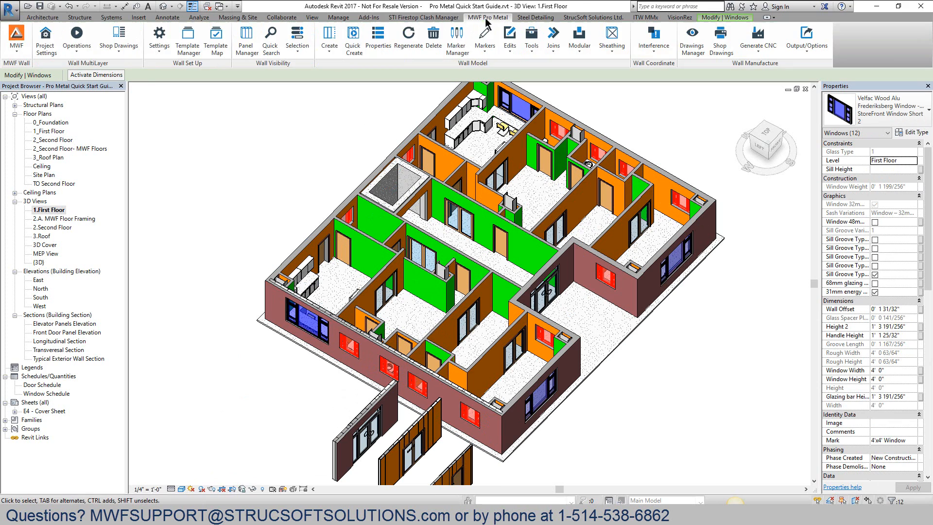
click(485, 41)
click(493, 68)
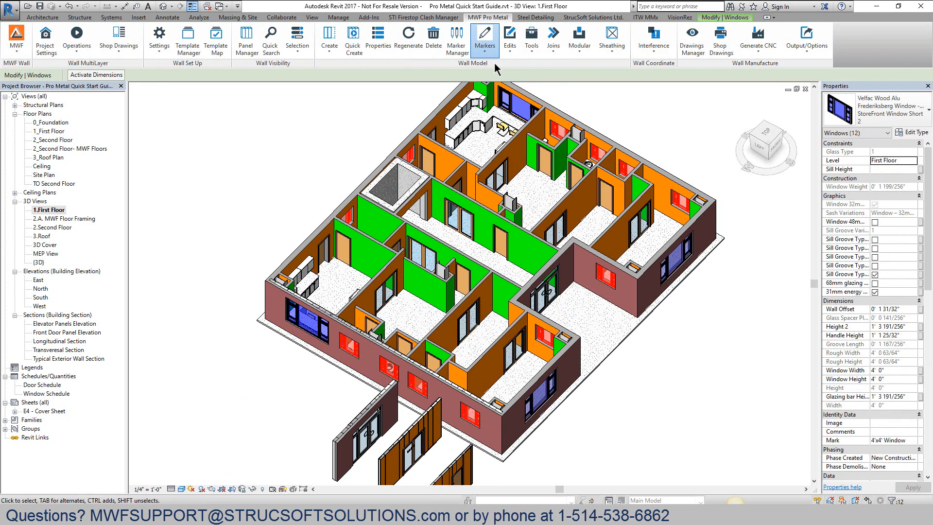
click(549, 196)
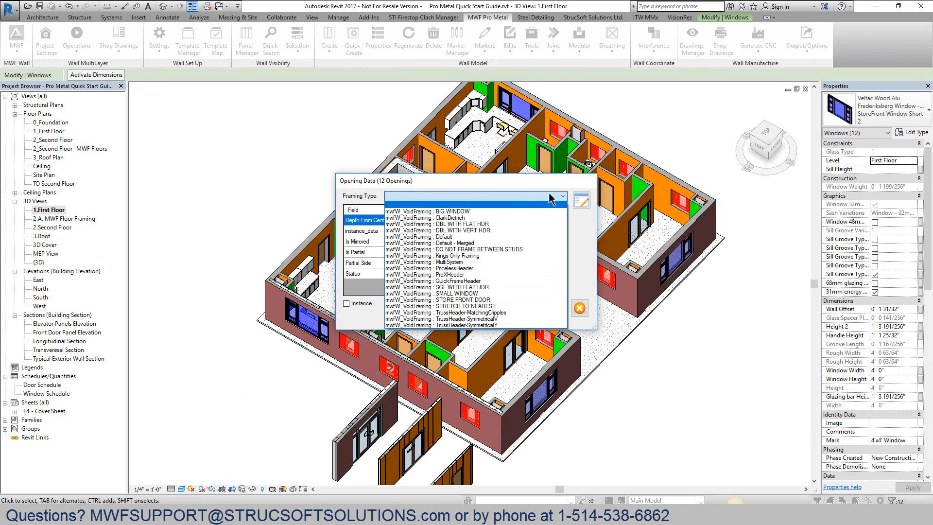
click(465, 294)
click(562, 308)
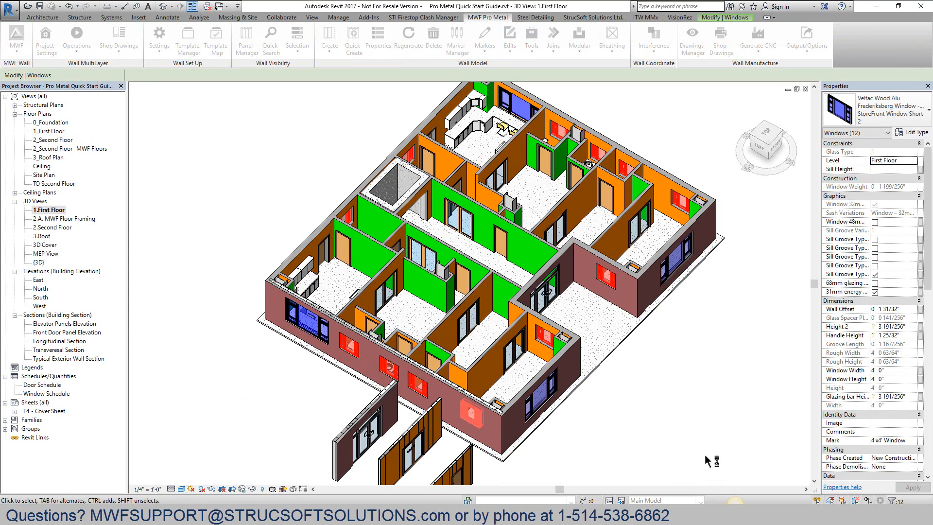
click(697, 426)
Select the StoreFront Door in the recessed brick entrance wall
shift+middle_drag(693, 425, 641, 419)
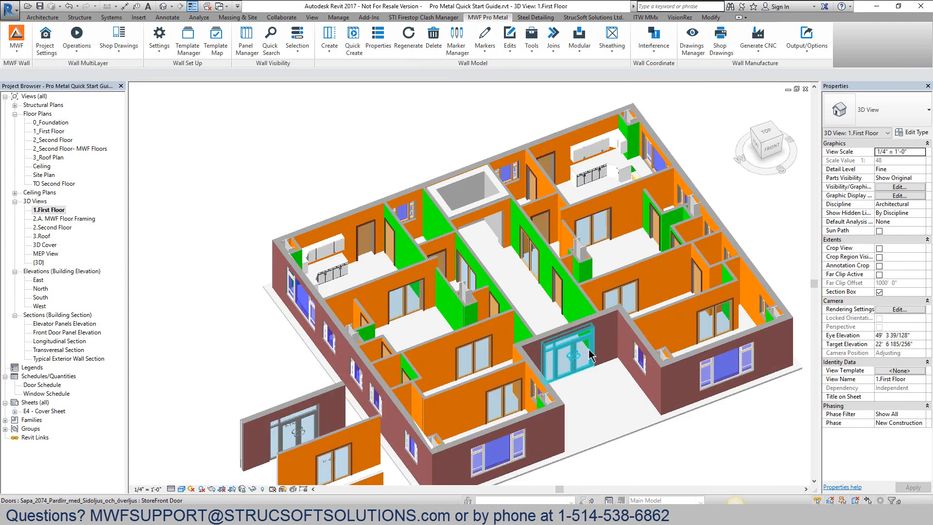
scroll(583, 355, up, 2)
click(564, 354)
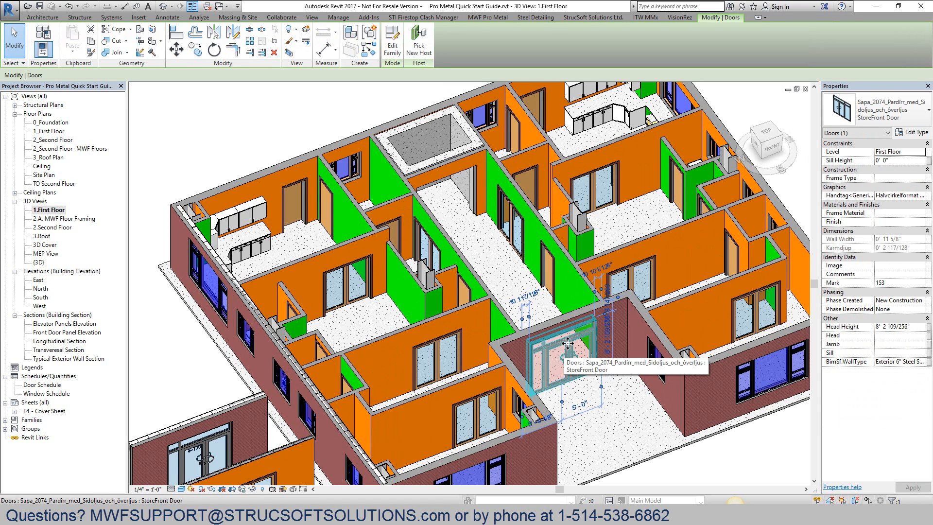
Assign the mwfW_VoidFraming : STORE FRONT DOOR framing type to the selected storefront door's opening
click(481, 19)
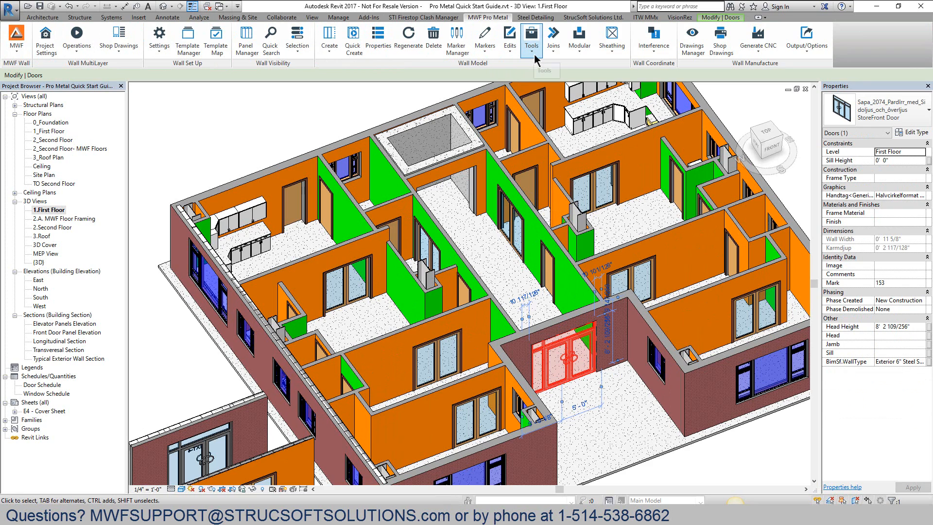
click(485, 46)
click(492, 70)
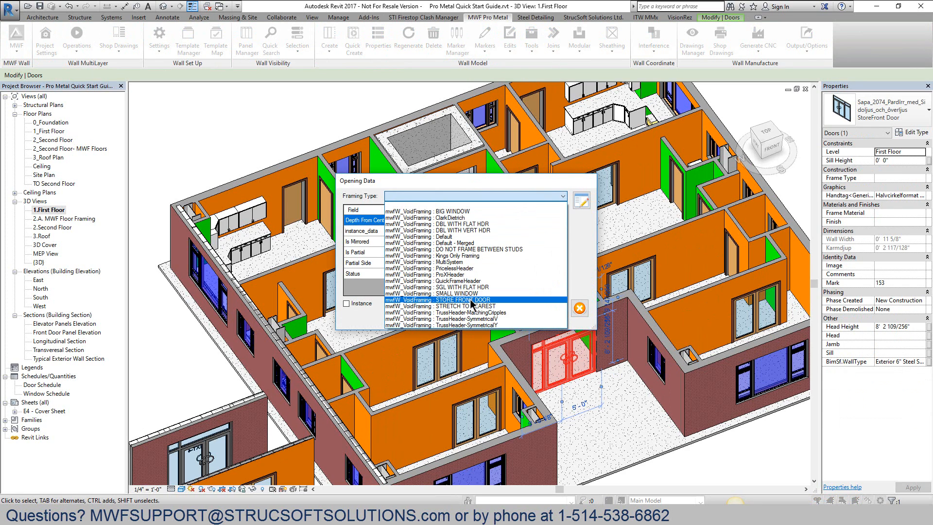
click(471, 300)
click(558, 307)
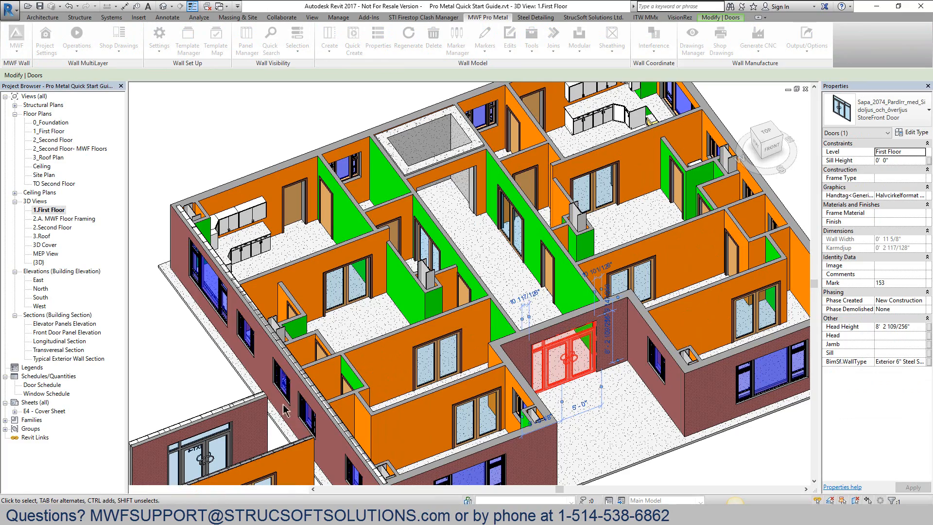
Temporarily isolate the exterior brick-on-steel-stud wall that contains the row of windows
click(190, 373)
shift+middle_drag(191, 373, 48, 412)
click(291, 376)
middle_drag(310, 369, 408, 316)
mouse_move(408, 315)
shift+middle_down()
mouse_move(394, 346)
mouse_move(406, 334)
shift+middle_up()
scroll(394, 347, up, 2)
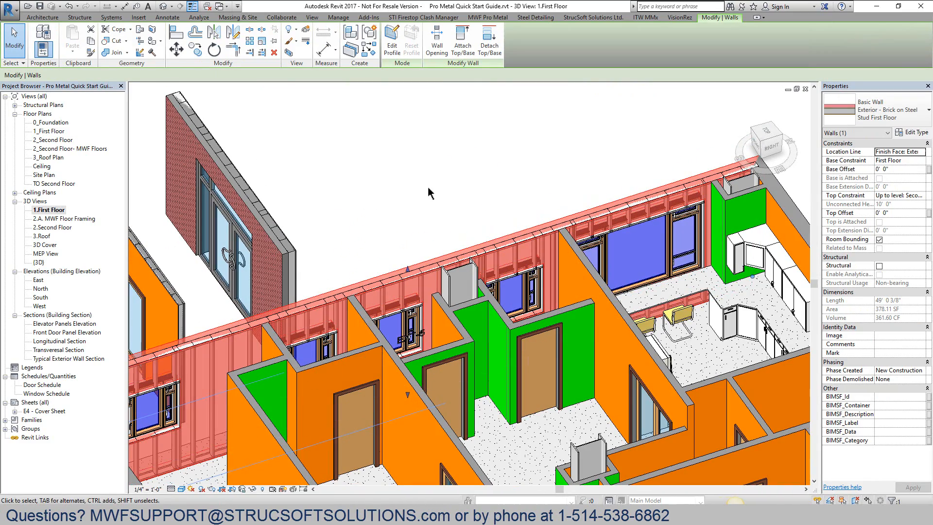
key(h)
key(i)
key(Escape)
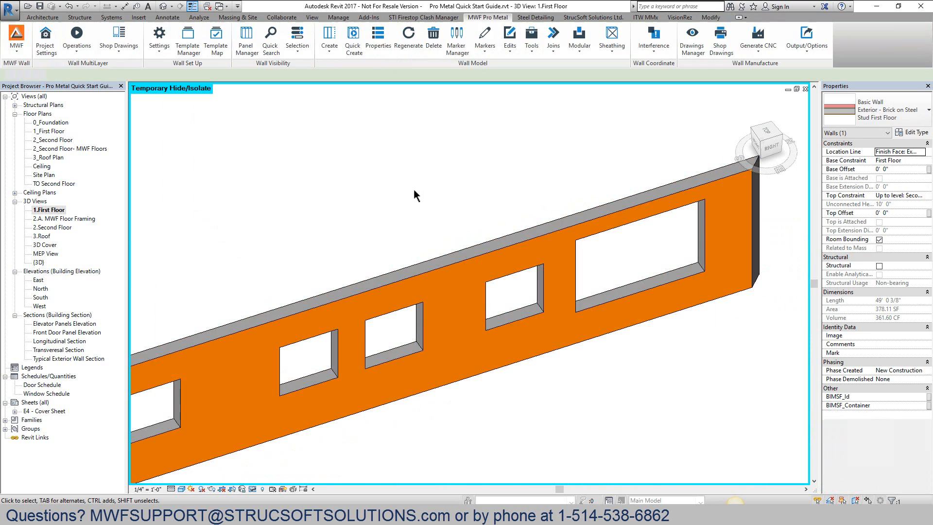
Regenerate the metal framing of the isolated exterior brick wall
click(404, 275)
scroll(433, 273, down, 2)
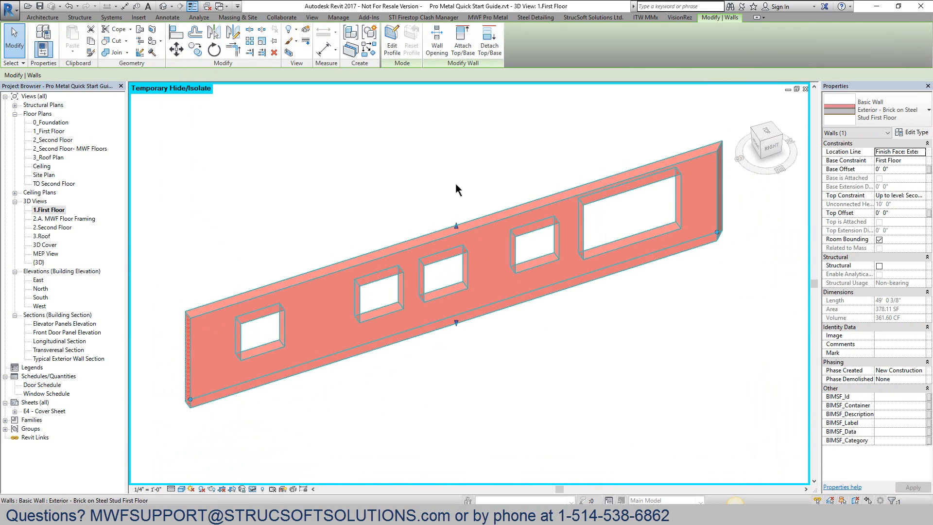
click(500, 17)
click(409, 44)
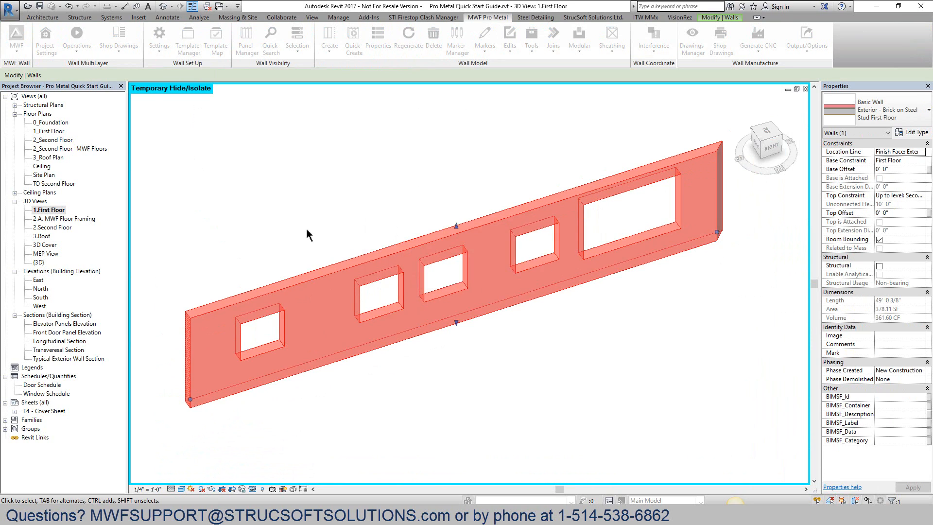
scroll(516, 235, up, 1)
middle_drag(522, 240, 494, 256)
click(585, 233)
Delete the top track above a small window opening to expose the stud ends
scroll(589, 258, up, 5)
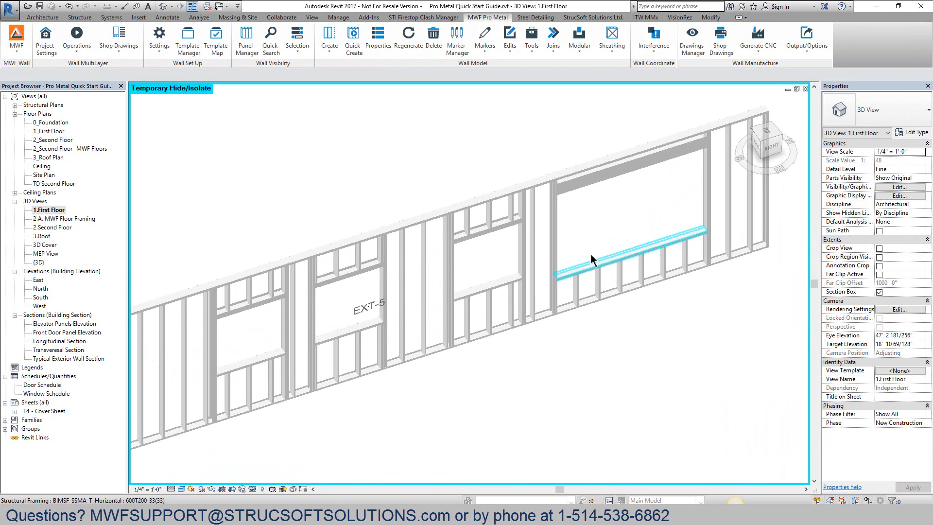
scroll(432, 294, up, 2)
middle_drag(432, 296, 451, 315)
middle_drag(617, 263, 537, 401)
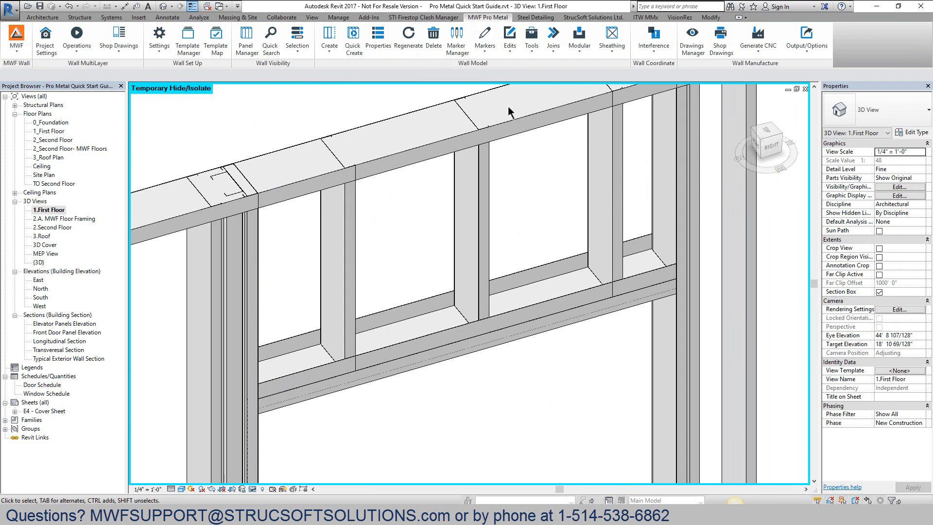
click(377, 166)
key(Delete)
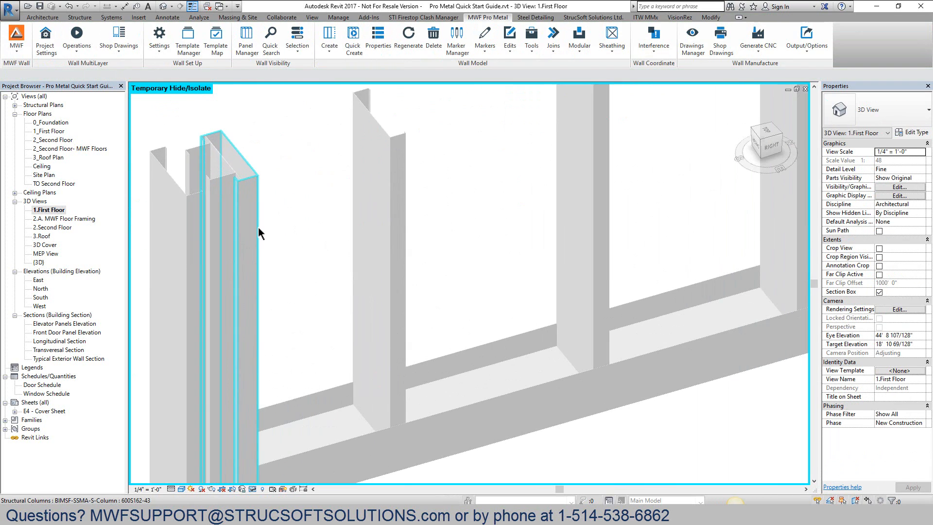
Inspect the type of each jamb stud beside the small window opening
click(258, 227)
scroll(320, 230, up, 2)
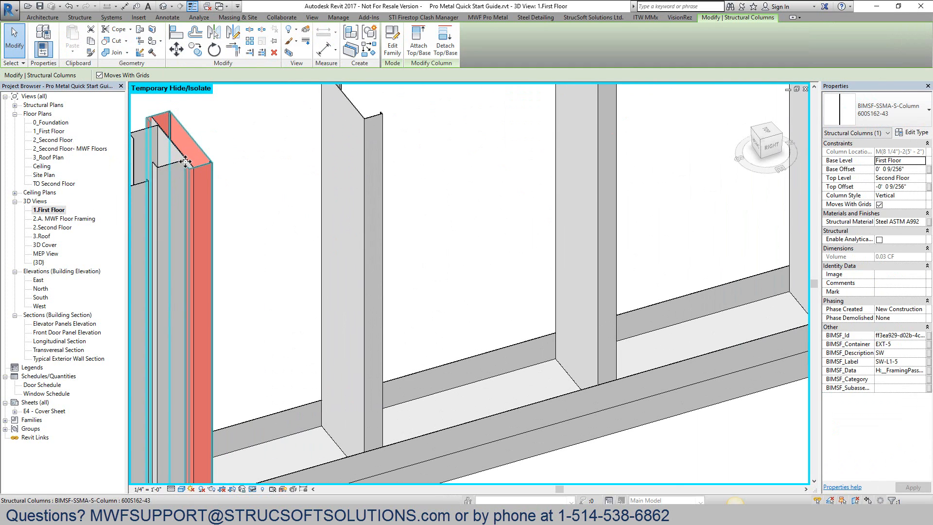
click(157, 119)
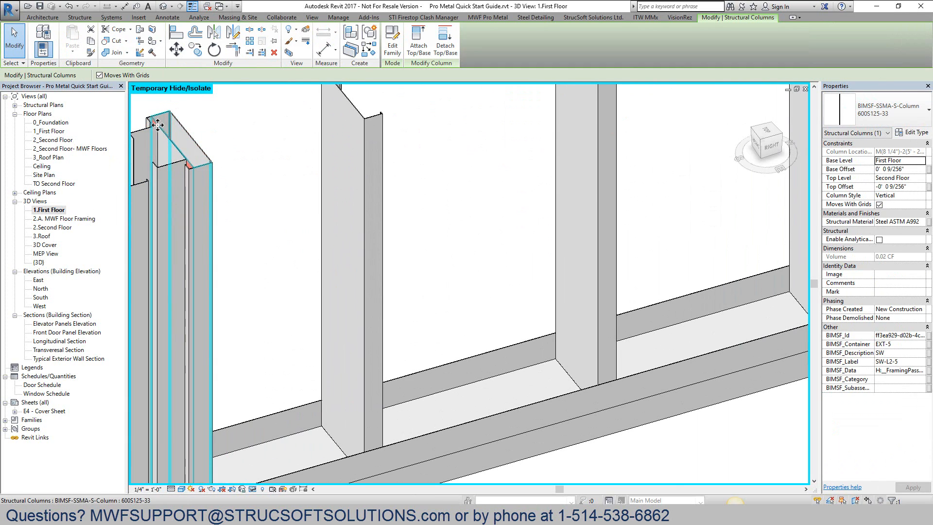
click(162, 168)
middle_drag(206, 237, 375, 237)
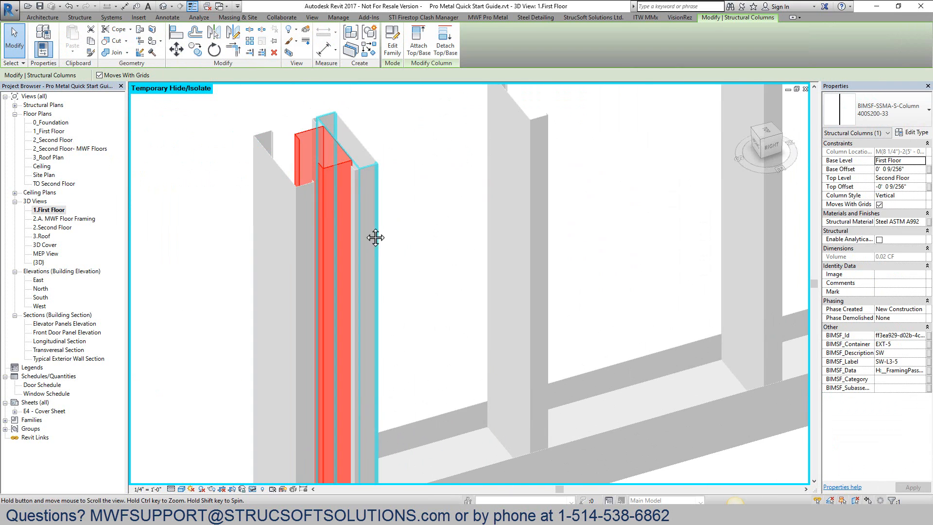
scroll(586, 260, down, 3)
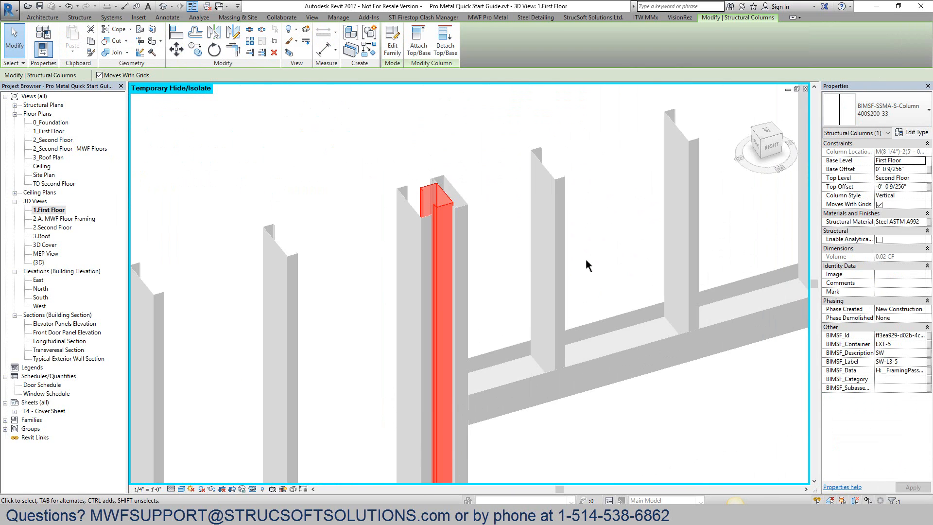
click(617, 427)
scroll(391, 277, down, 3)
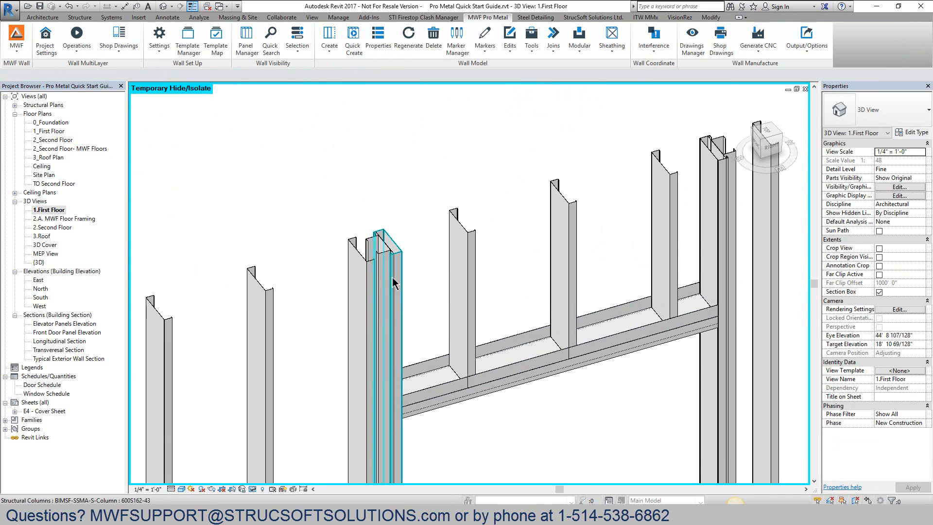
Inspect the header track and built-up jamb members at the large window opening
scroll(646, 311, up, 3)
scroll(354, 305, down, 3)
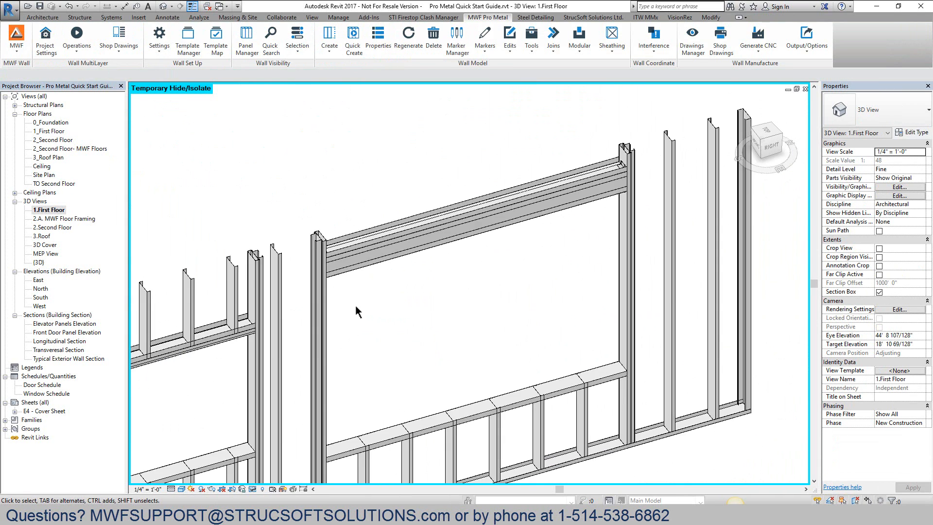
scroll(364, 306, up, 3)
scroll(346, 313, up, 3)
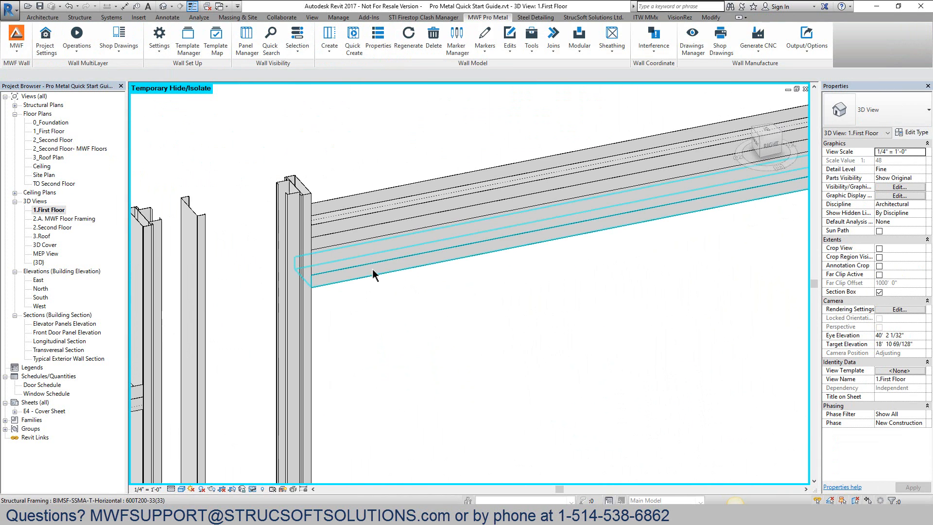
click(372, 269)
click(385, 353)
click(284, 199)
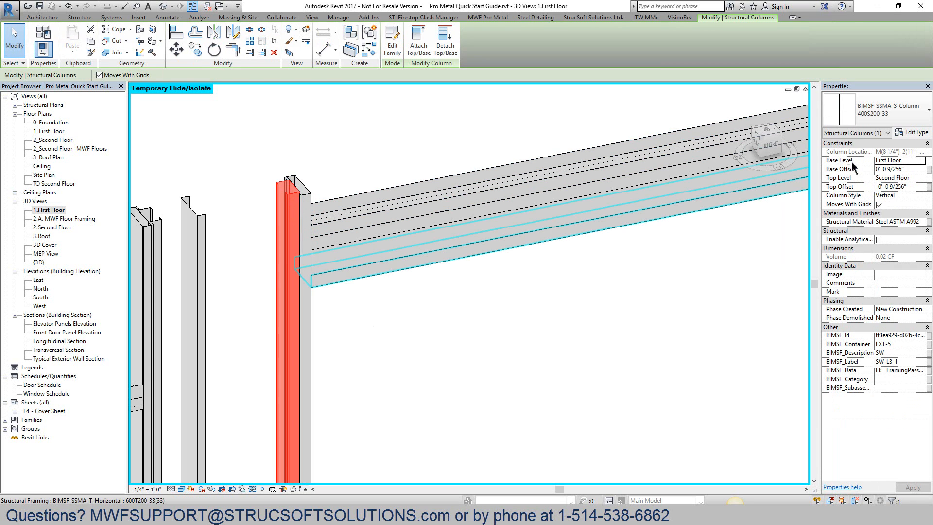
shift+middle_drag(334, 459, 482, 385)
click(482, 386)
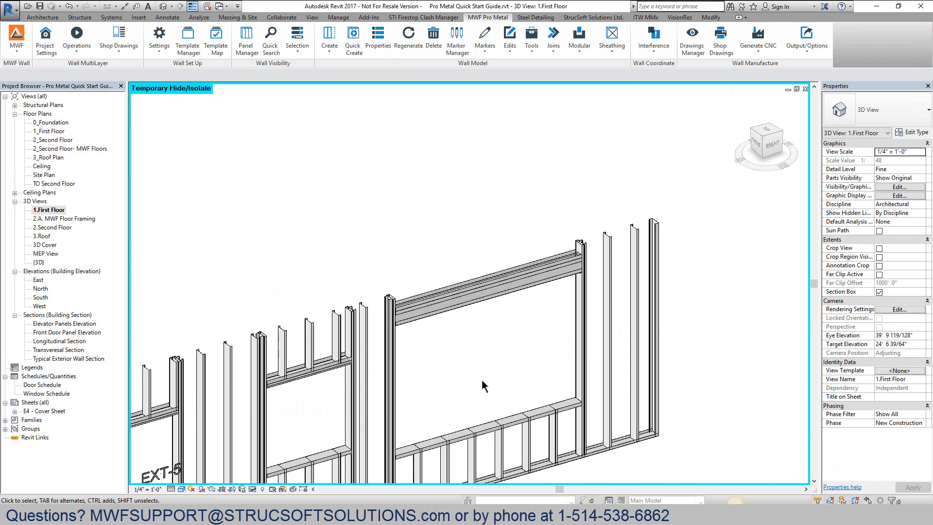
Examine the large window's header members and the framed wall panel from both sides
scroll(480, 383, up, 2)
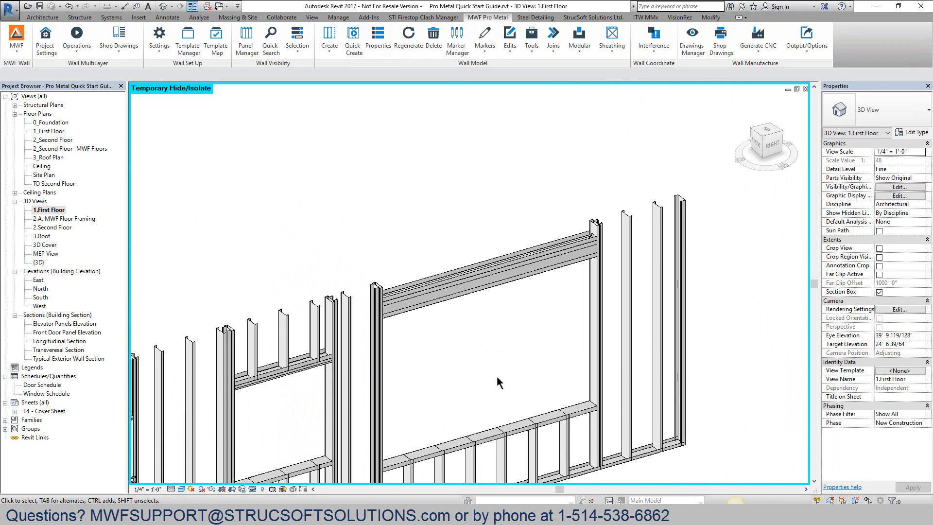
scroll(493, 391, up, 4)
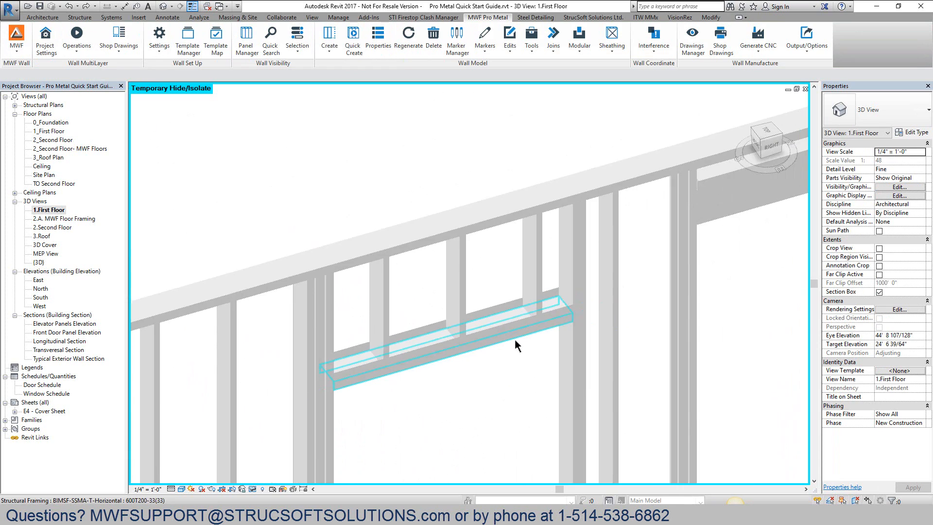
middle_drag(517, 347, 290, 430)
click(424, 280)
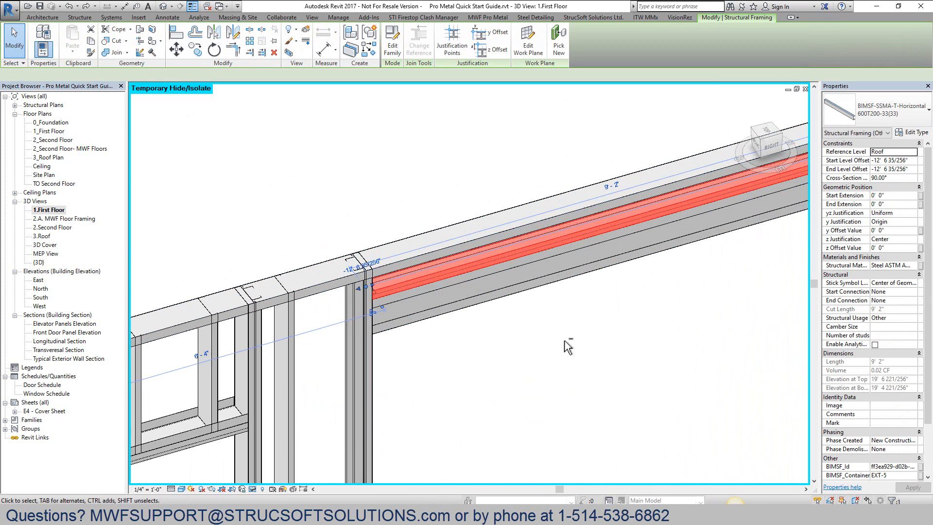
shift+middle_drag(566, 346, 461, 275)
click(555, 337)
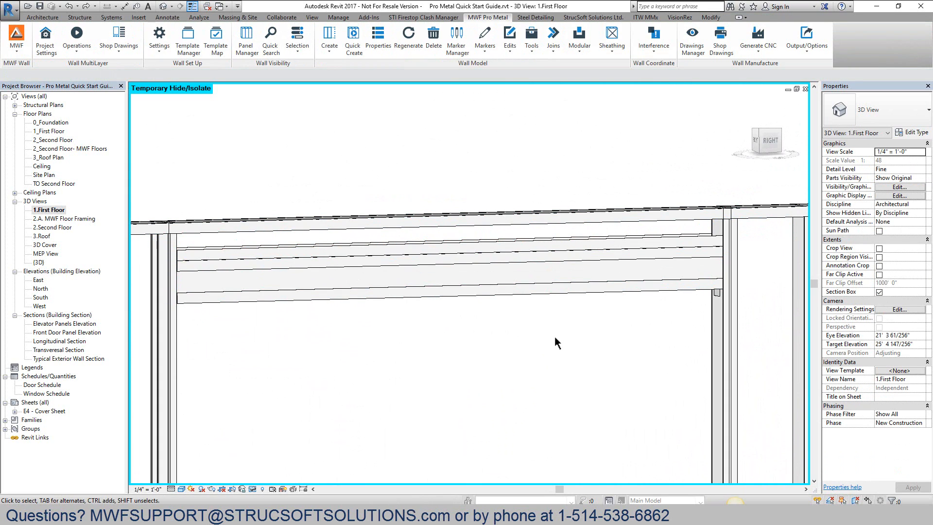
scroll(556, 332, down, 3)
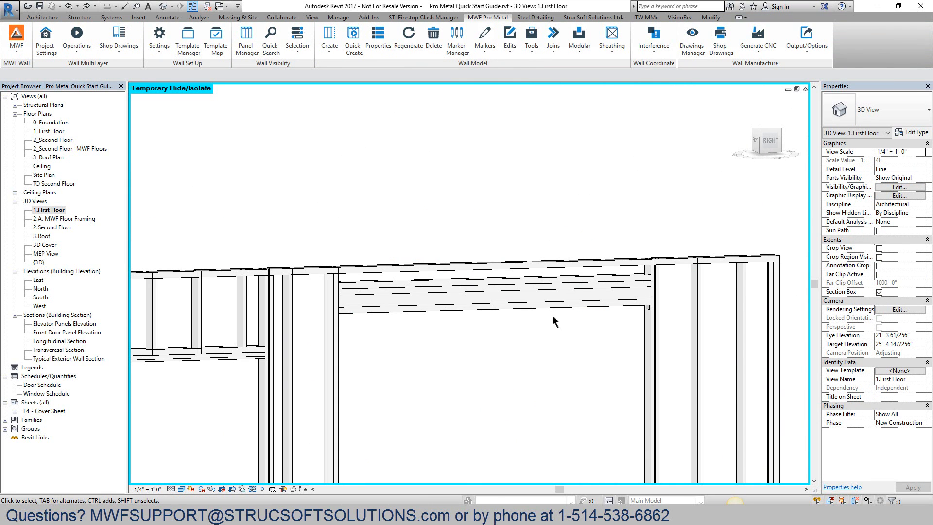
shift+middle_drag(552, 319, 468, 313)
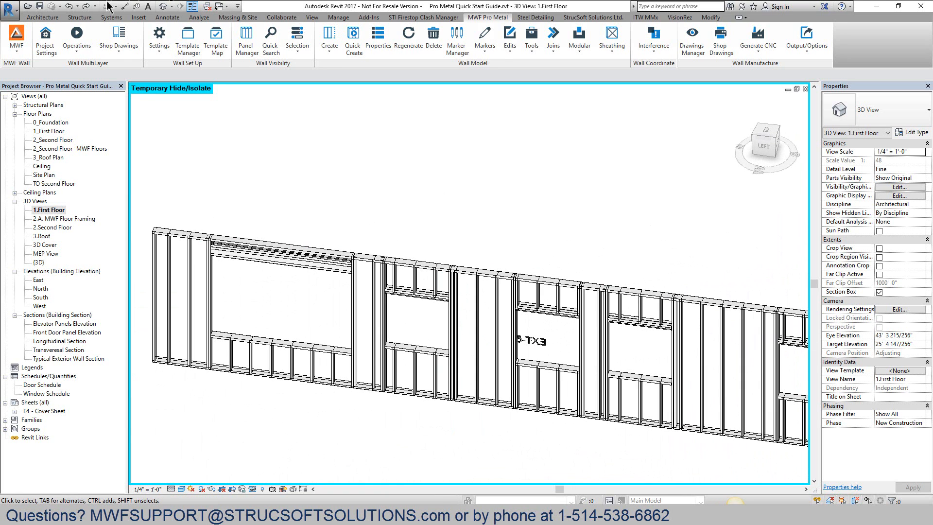
Open BIMSF-SSMA-T-Column.rfa from the Imperial families folder for loading into the project
click(138, 17)
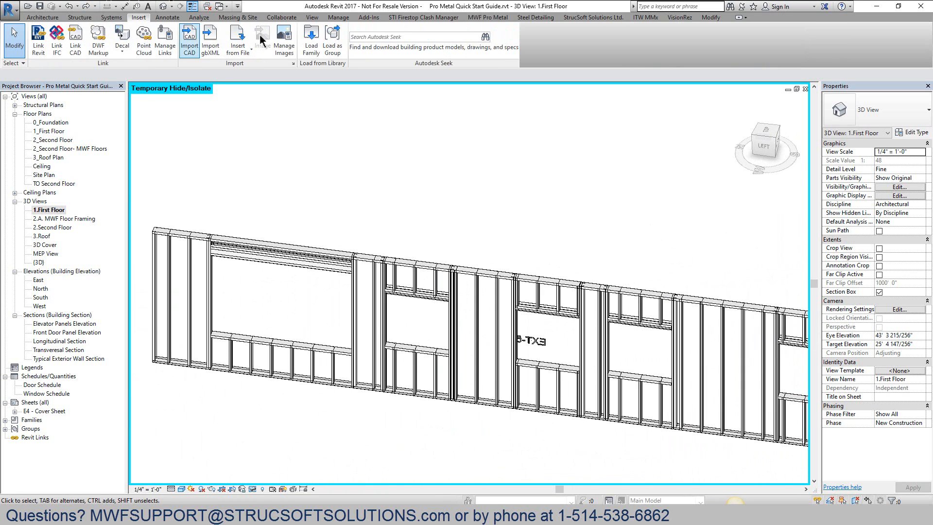
click(313, 34)
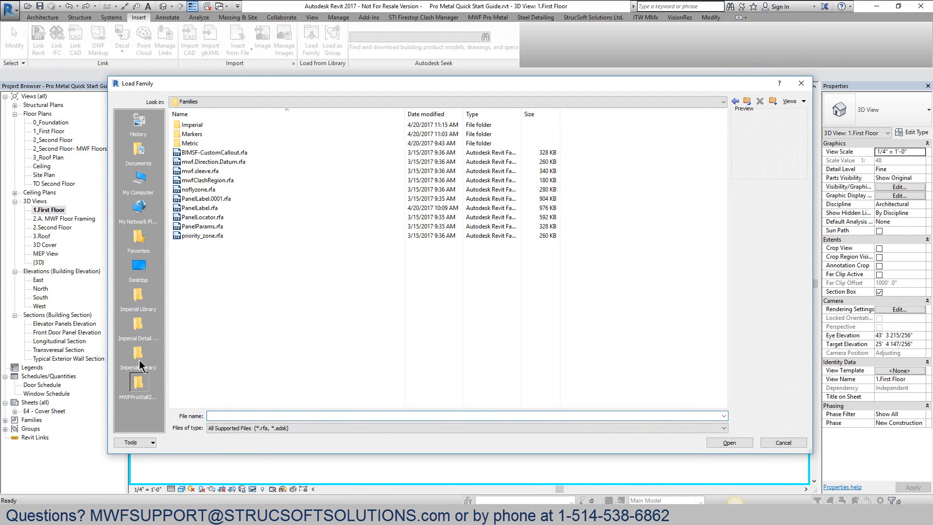
double_click(232, 126)
scroll(311, 305, down, 3)
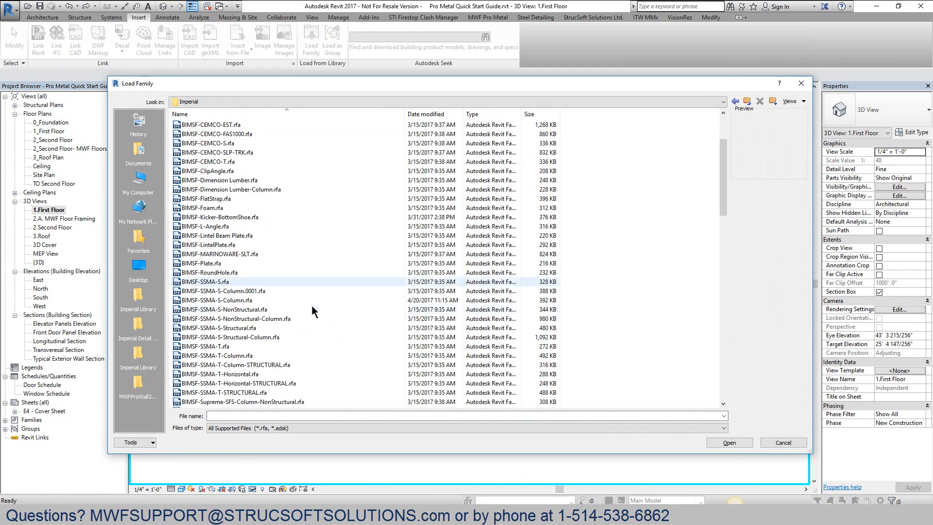
click(254, 354)
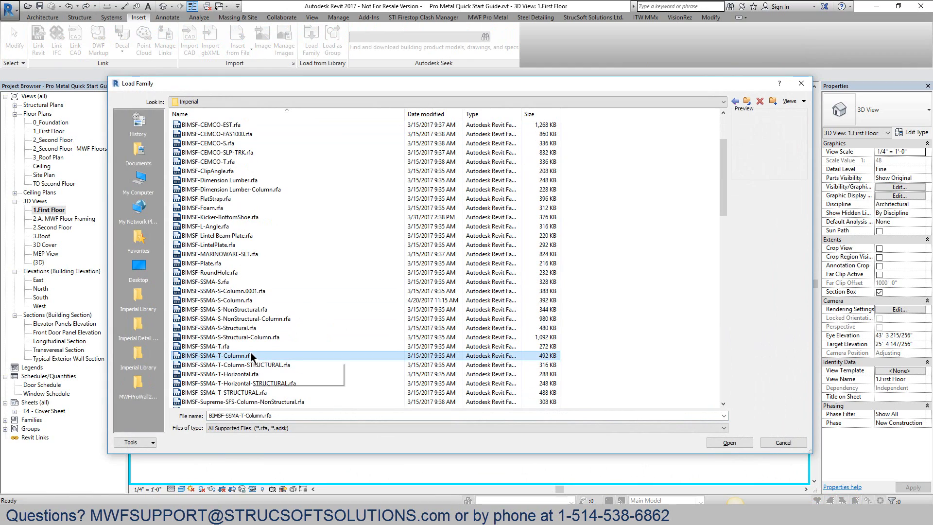
double_click(252, 356)
Load the 600T125-68(50) type of the BIMSF-SSMA-T-Column family
scroll(217, 388, down, 18)
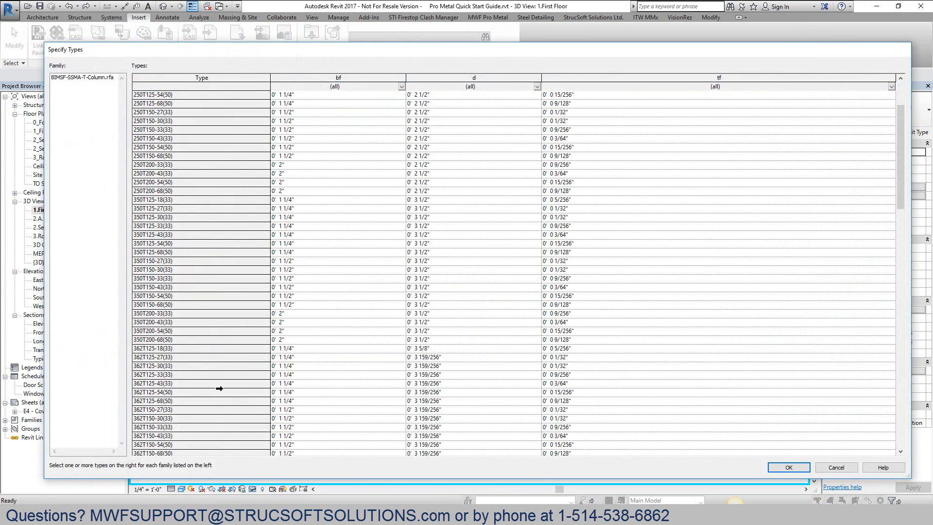
scroll(185, 407, down, 1)
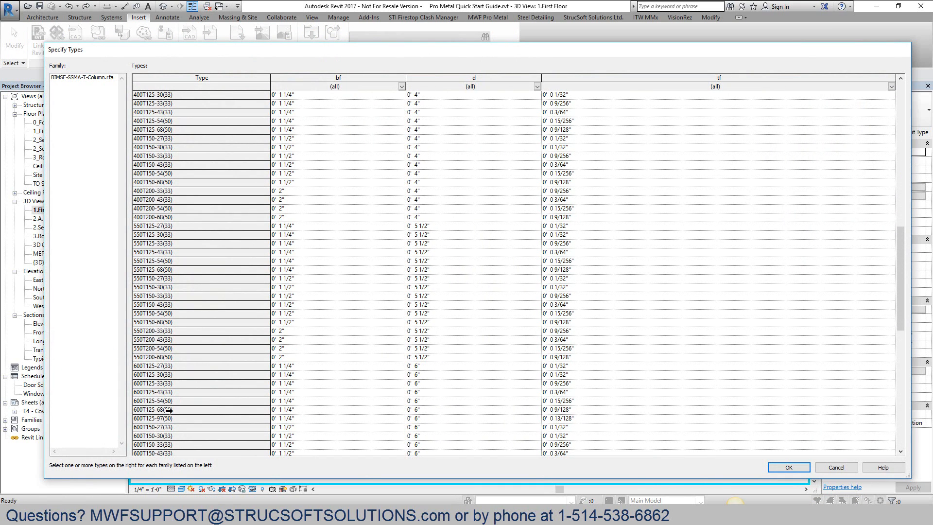
click(167, 409)
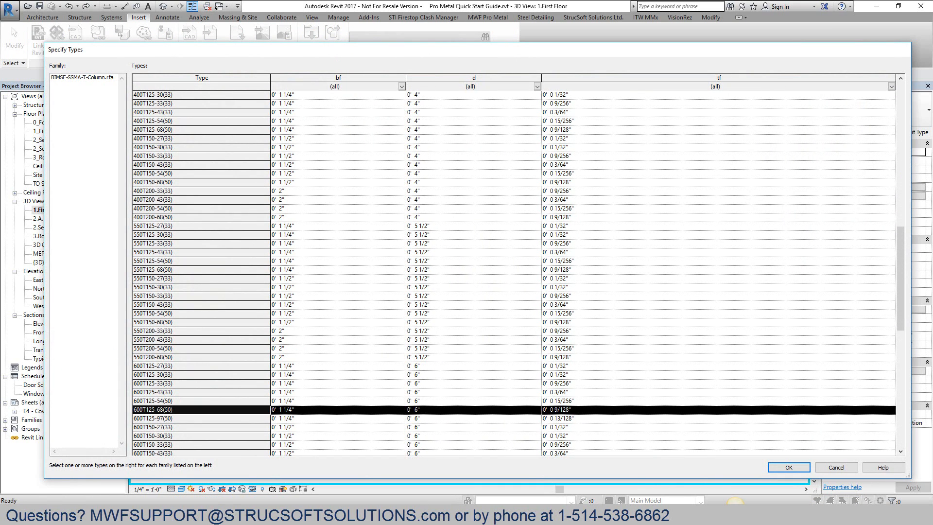
click(790, 467)
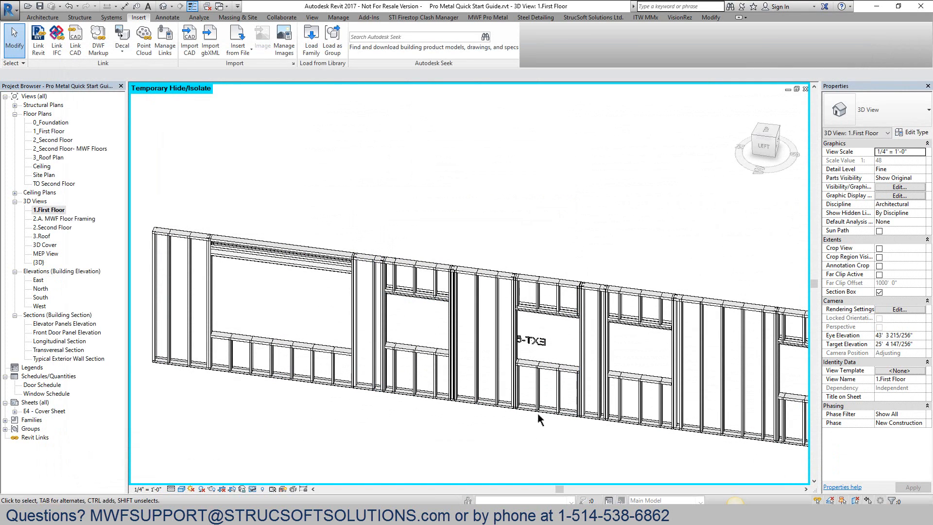
Reset the temporary hide/isolate so the whole first-floor model is displayed
scroll(501, 369, up, 2)
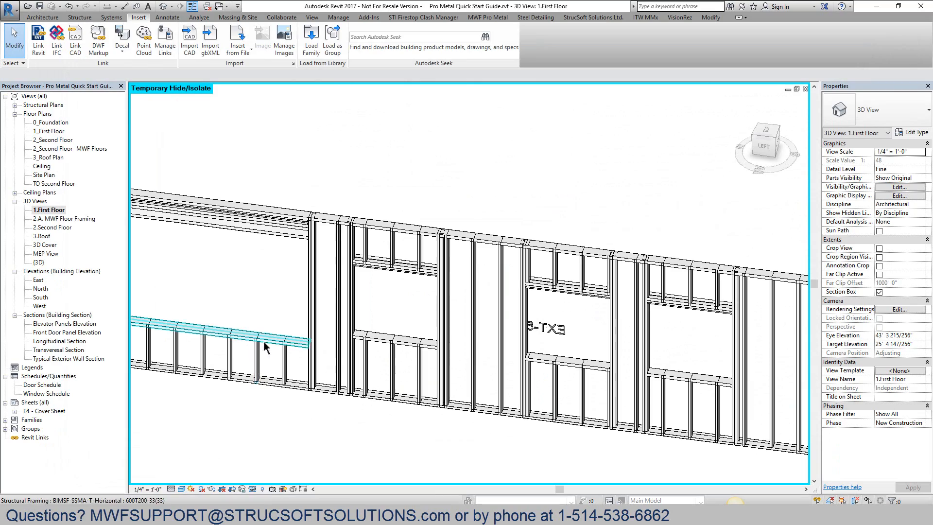
click(253, 489)
click(297, 478)
scroll(444, 408, down, 5)
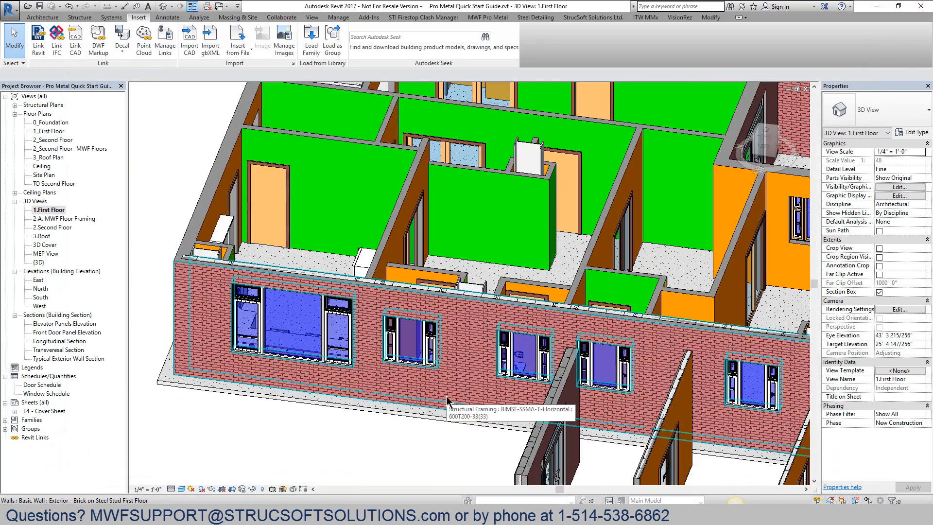
Examine the exterior brick walls around the window openings and the detached storefront-door wall
scroll(456, 429, up, 3)
scroll(412, 443, down, 3)
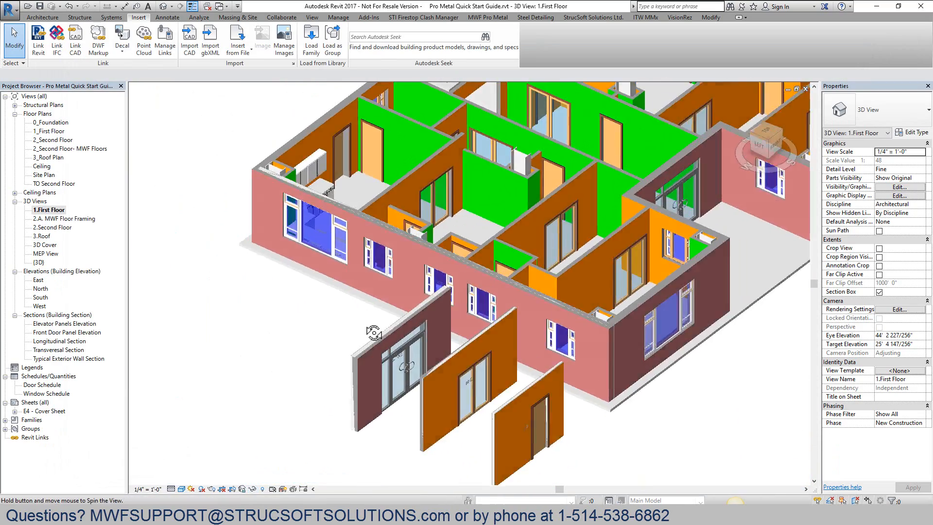
click(366, 404)
scroll(366, 404, up, 5)
scroll(410, 403, down, 3)
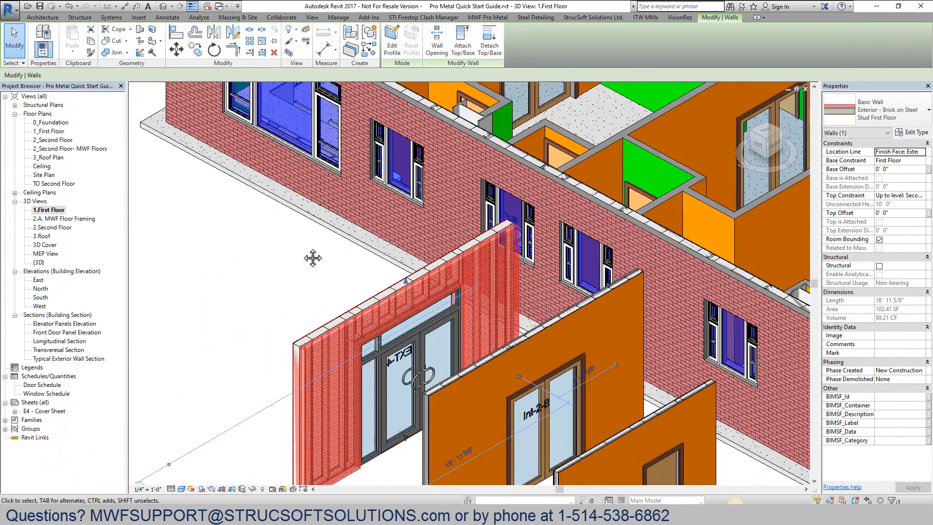
middle_drag(312, 256, 291, 185)
click(291, 185)
scroll(275, 168, up, 2)
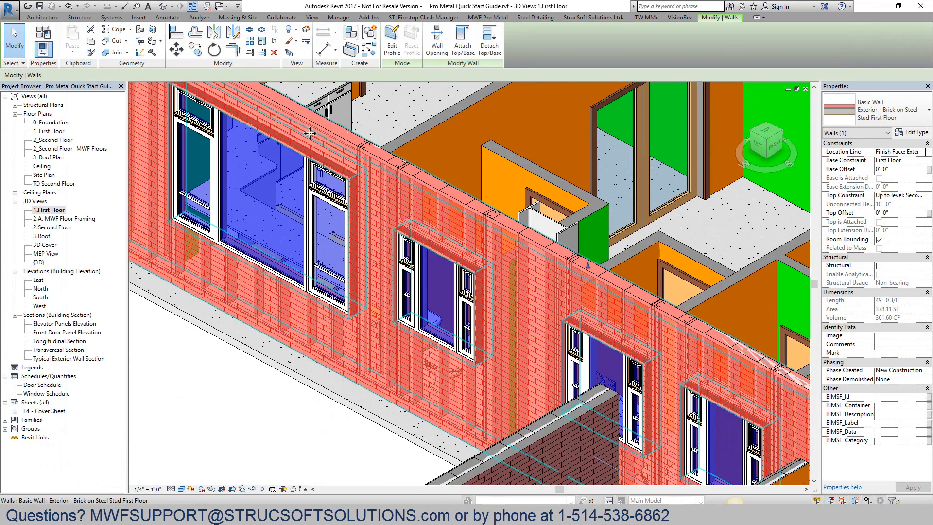
scroll(331, 135, down, 4)
click(311, 369)
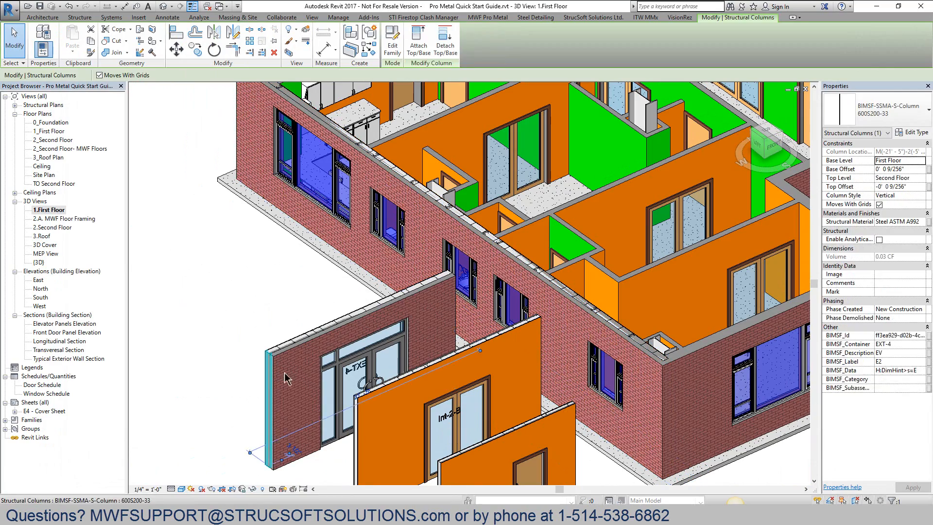
Set the Min. Cripple Length of the detached brick wall's EXT-4 panel to 1" and apply it
click(290, 377)
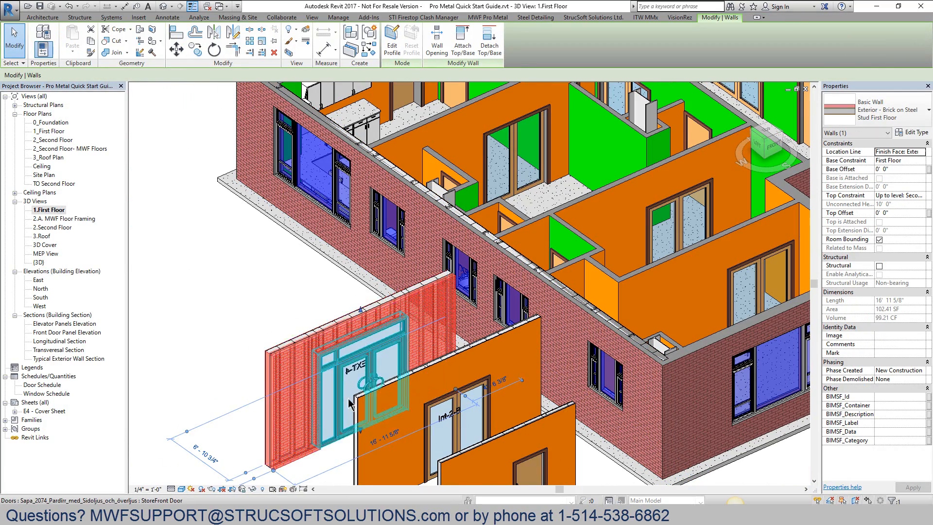
scroll(278, 272, up, 2)
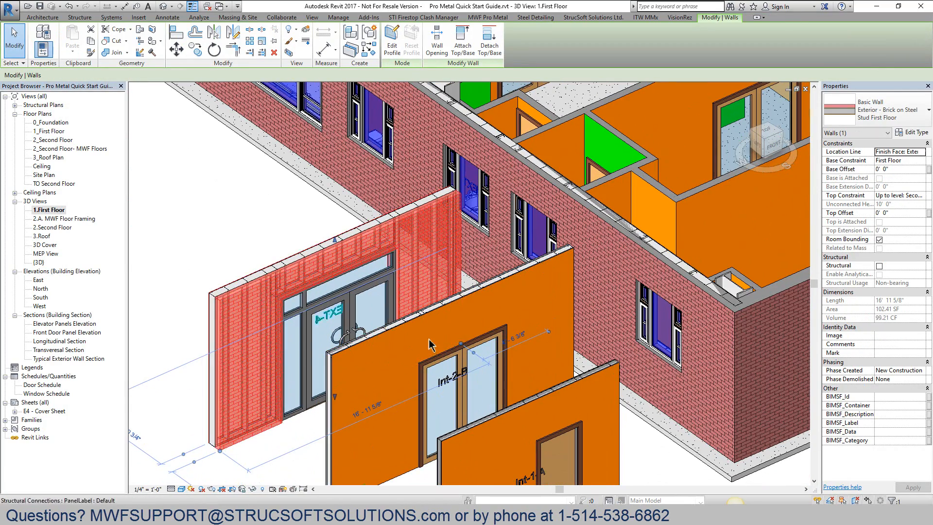
click(496, 18)
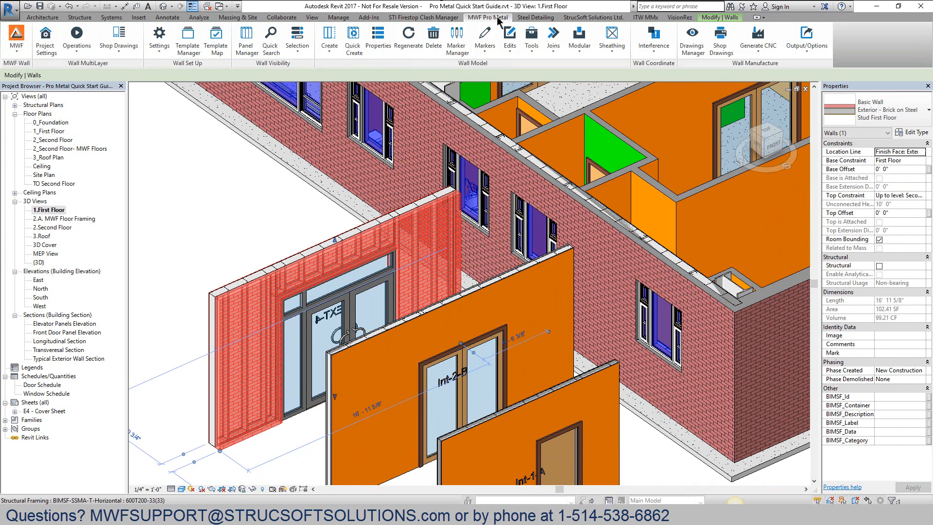
click(380, 38)
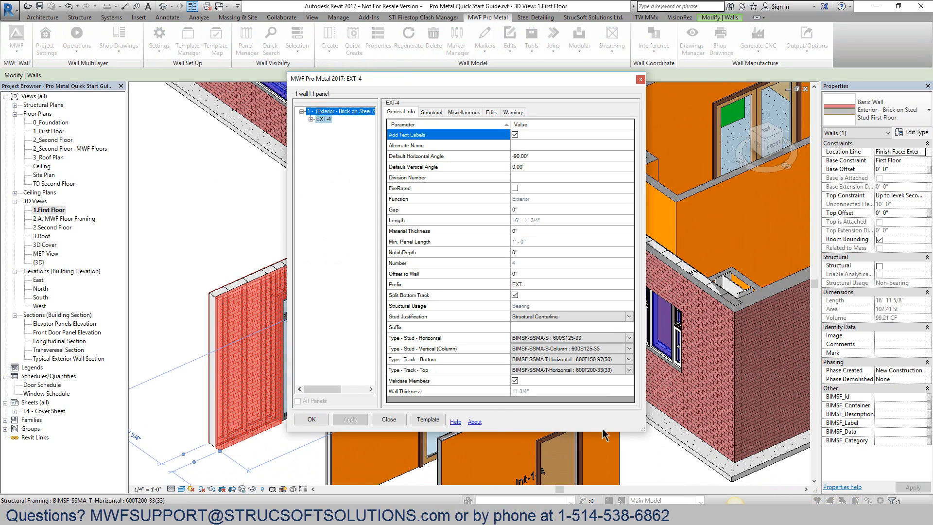
click(430, 112)
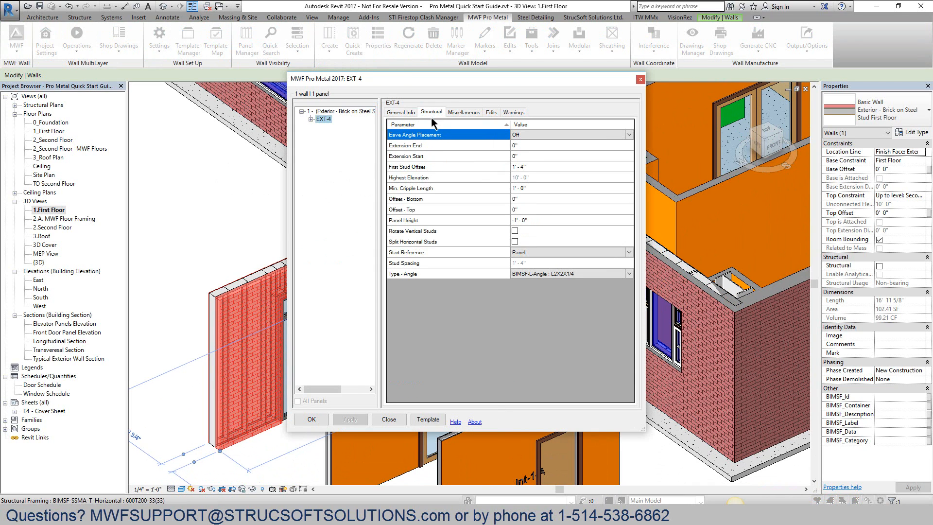
click(410, 190)
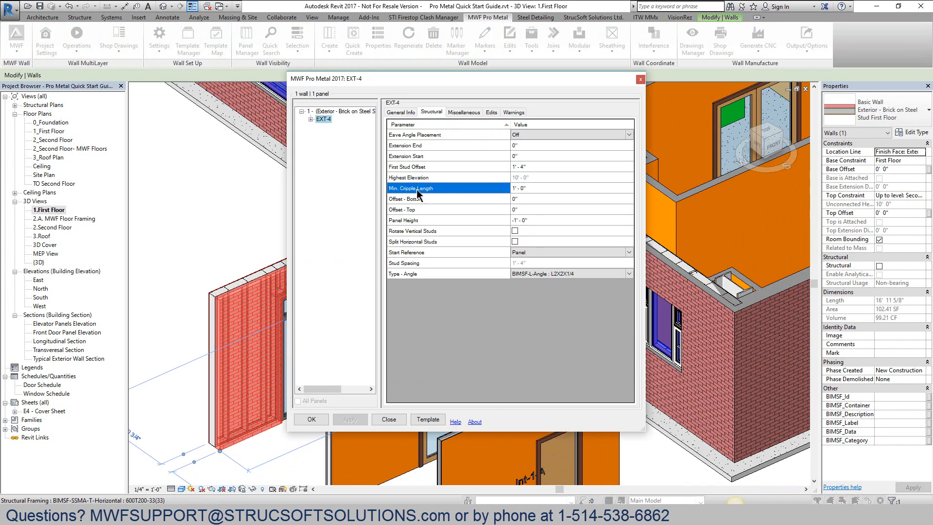
click(529, 189)
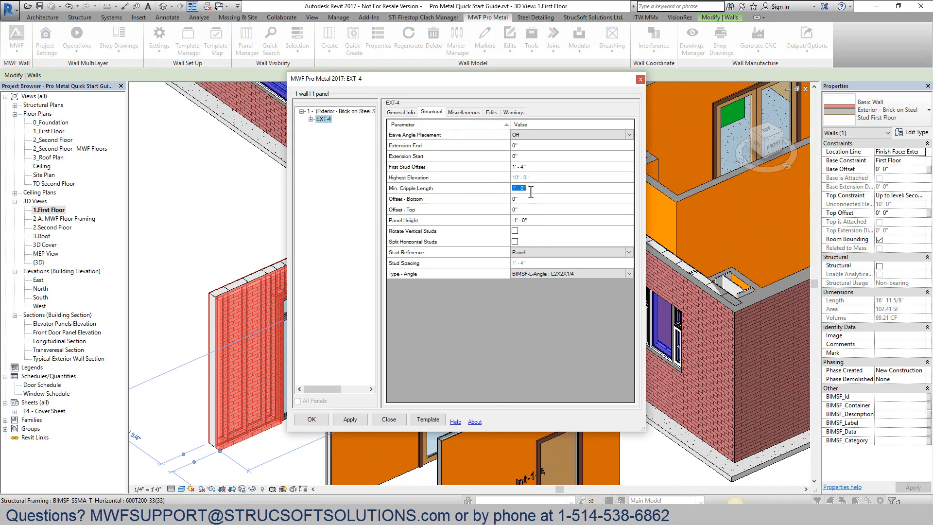
text(0 1)
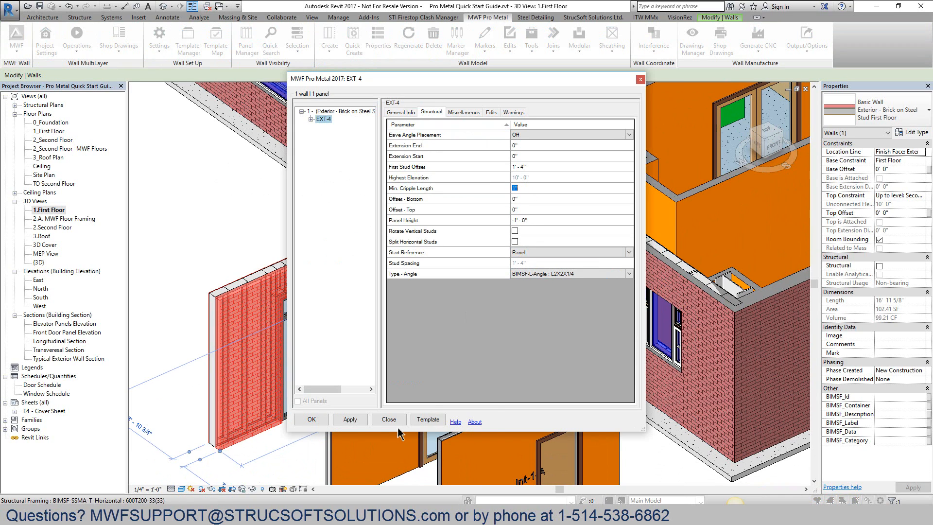
click(350, 419)
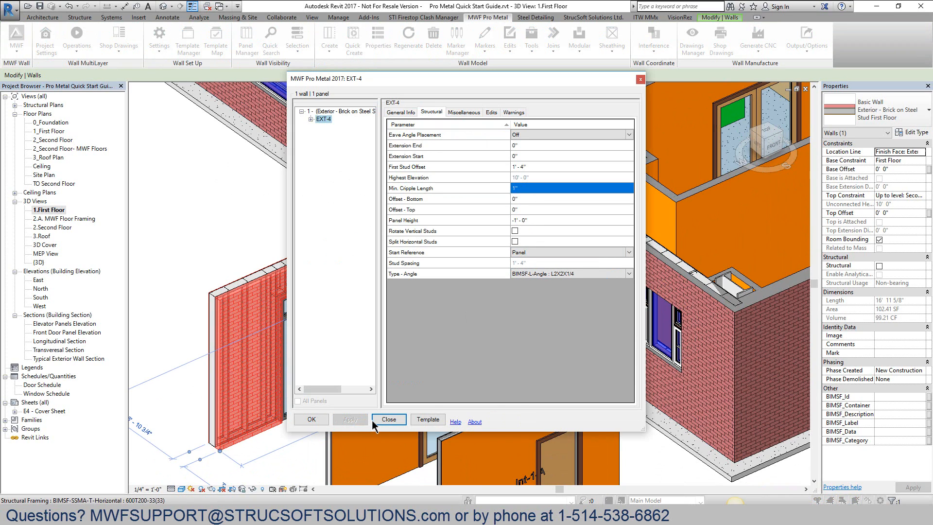
Overwrite the project's EXT-6" Template in QuickStart Templates with the EXT-4 panel settings, and accept the panel properties
click(426, 419)
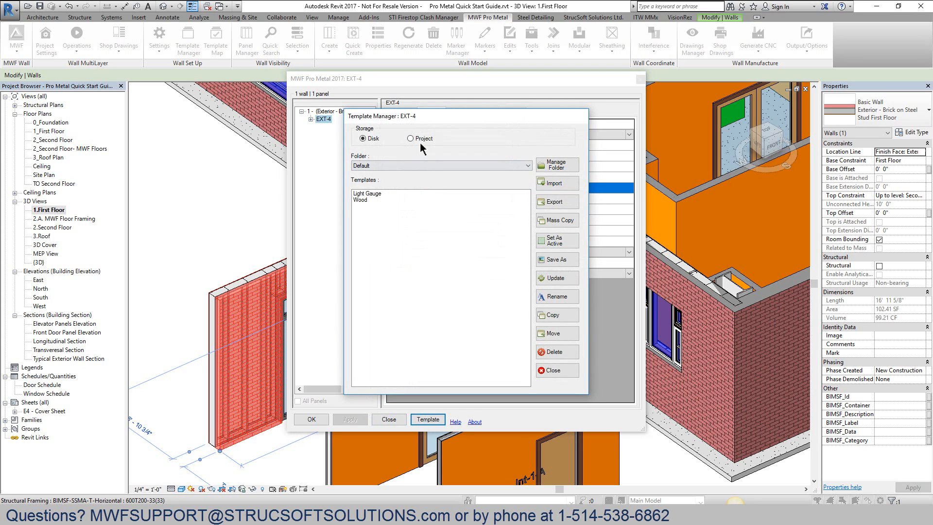
click(417, 139)
click(369, 194)
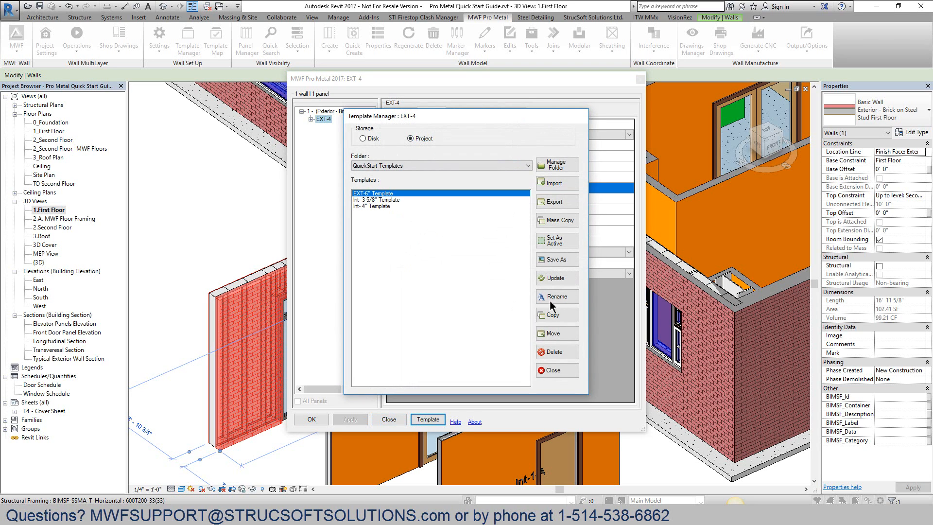
click(555, 277)
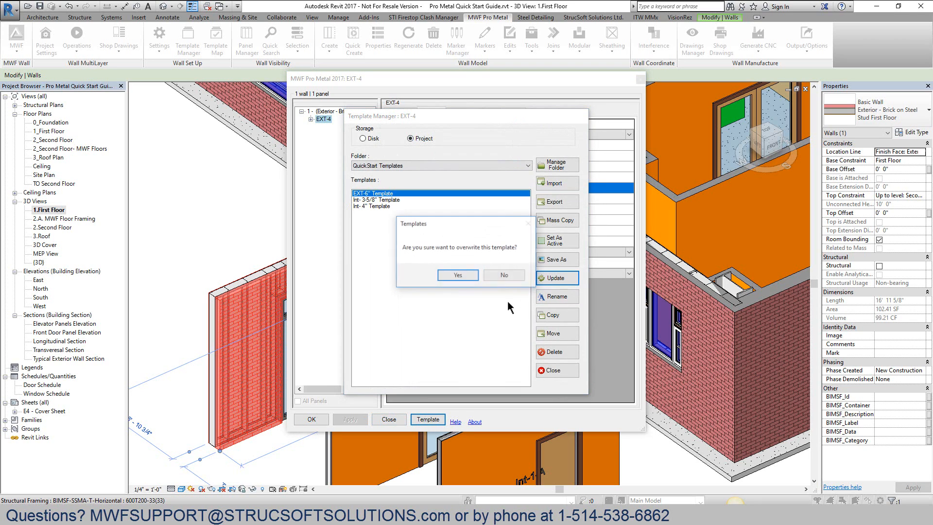
click(457, 275)
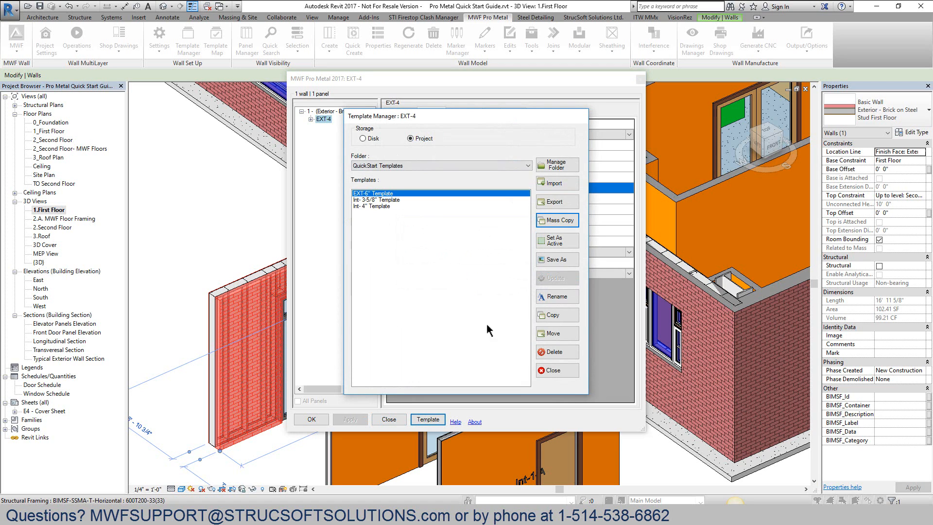
click(544, 371)
click(312, 419)
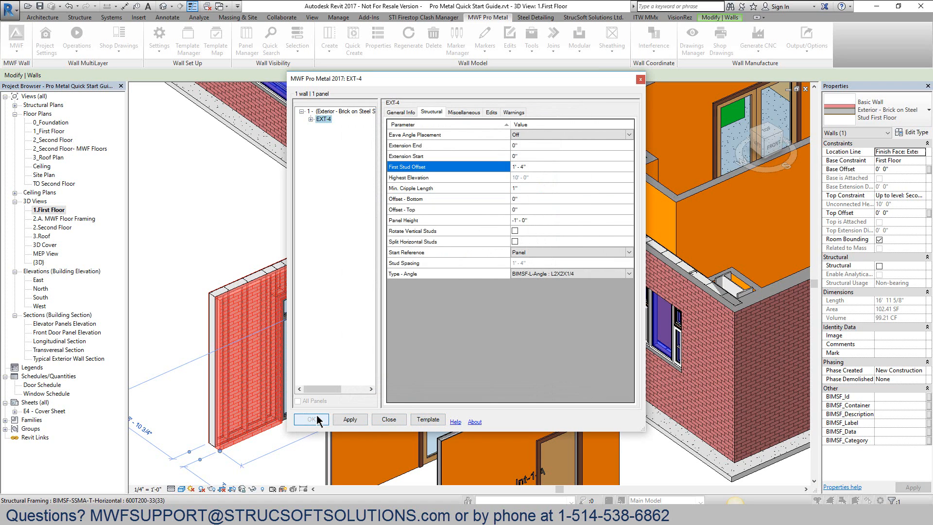
Apply the project's EXT-6" Template to the long brick wall's EXT-5 panel and regenerate its framing
click(319, 159)
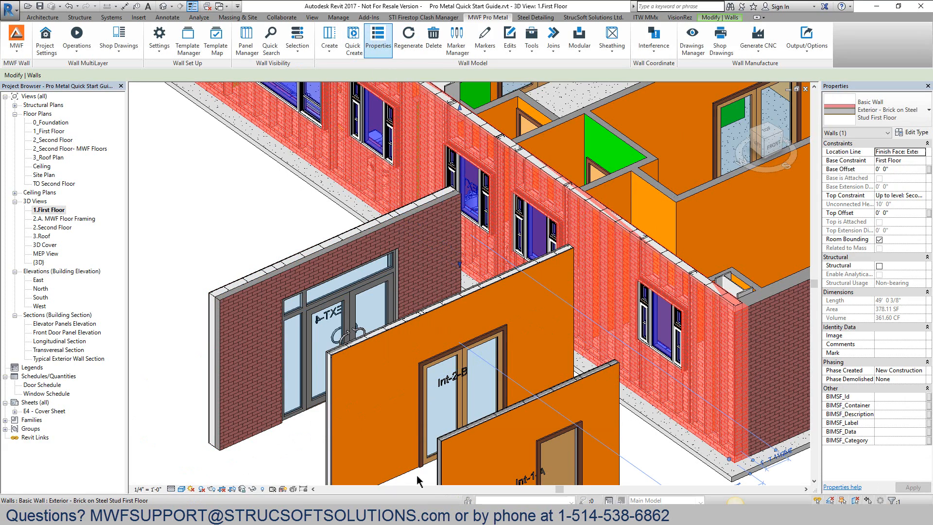
click(427, 418)
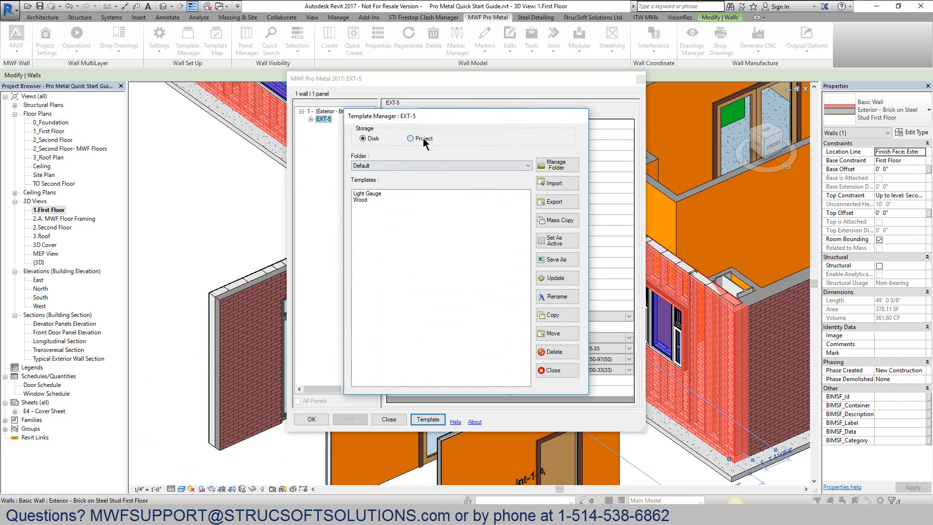
click(422, 138)
click(382, 194)
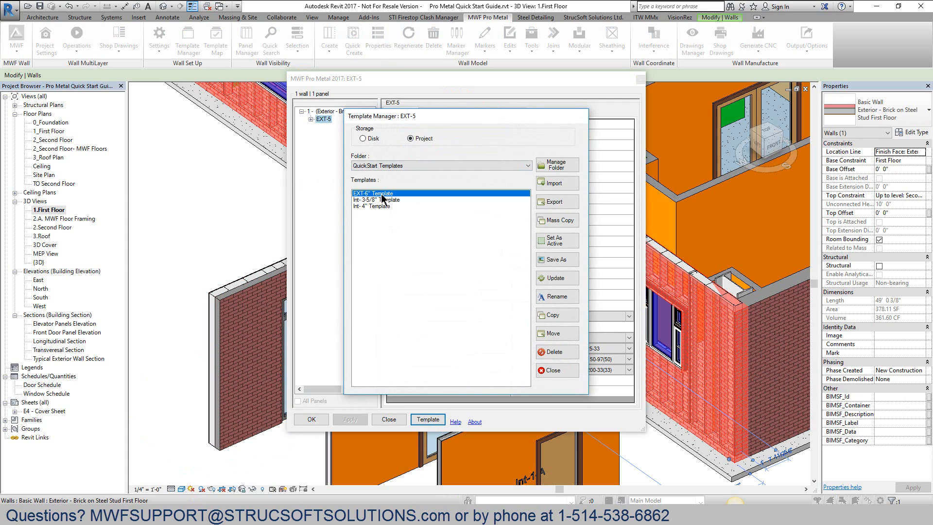
click(556, 371)
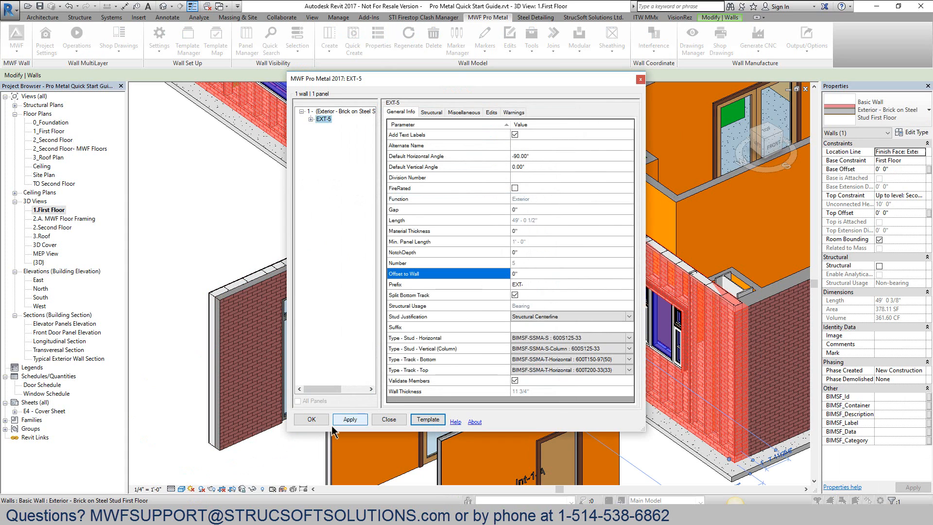
click(311, 418)
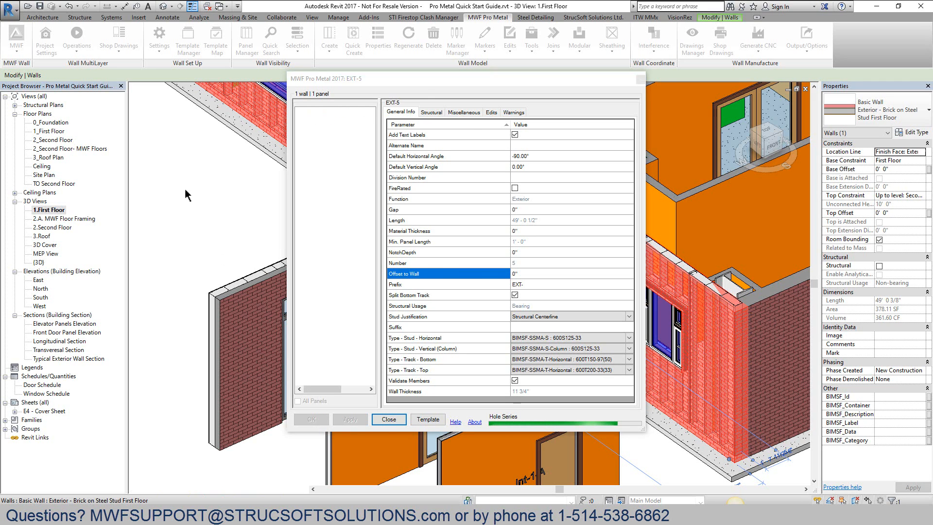
Temporarily hide the long brick wall to expose its metal framing around the large window
shift+middle_drag(213, 183, 488, 311)
scroll(487, 311, up, 5)
key(h)
key(h)
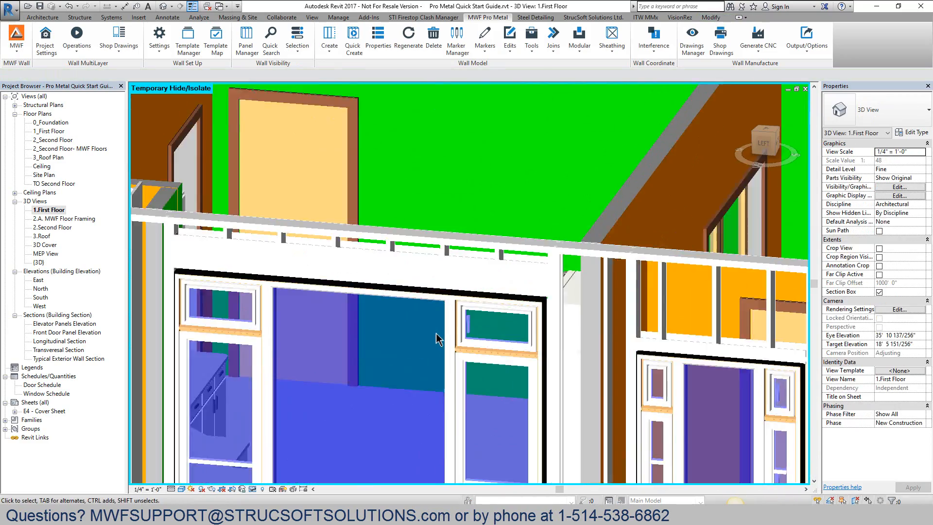
Examine the cripple studs and header track above the large window, then the surrounding framed wall
scroll(488, 311, up, 2)
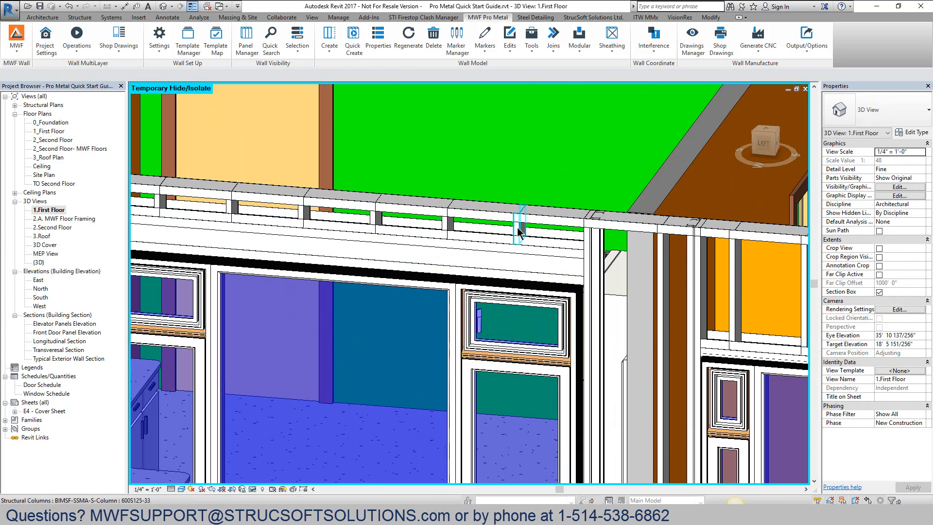
click(447, 228)
click(447, 230)
scroll(432, 384, down, 3)
click(458, 368)
shift+middle_drag(458, 368, 406, 264)
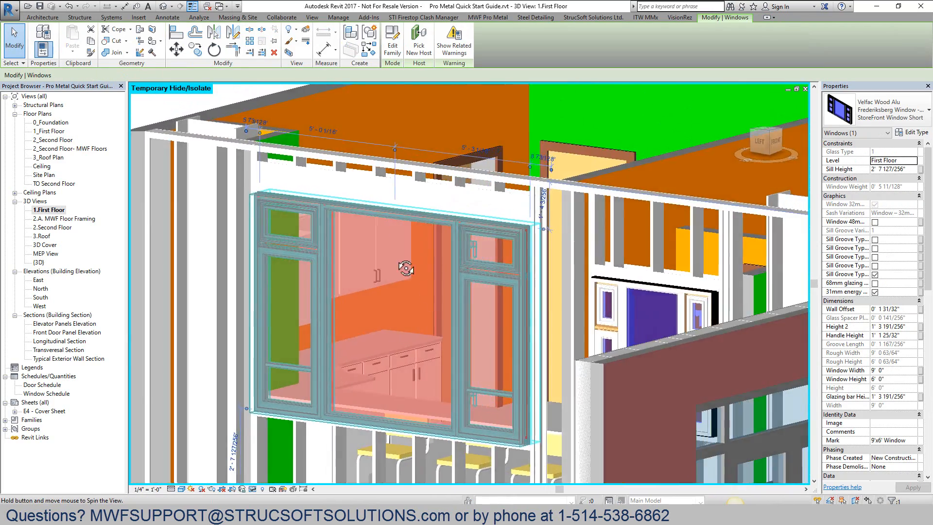
scroll(533, 246, up, 3)
click(582, 223)
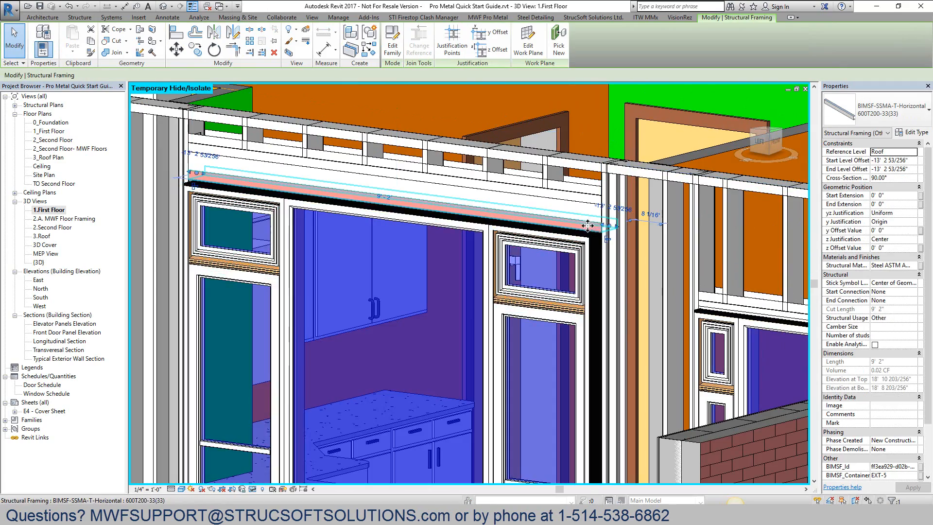
shift+middle_drag(450, 367, 470, 402)
scroll(396, 316, down, 5)
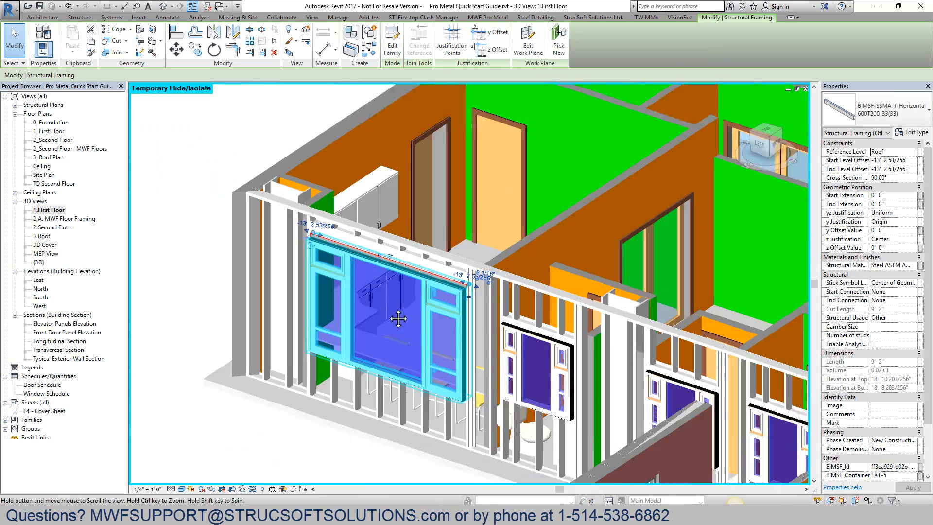
click(343, 458)
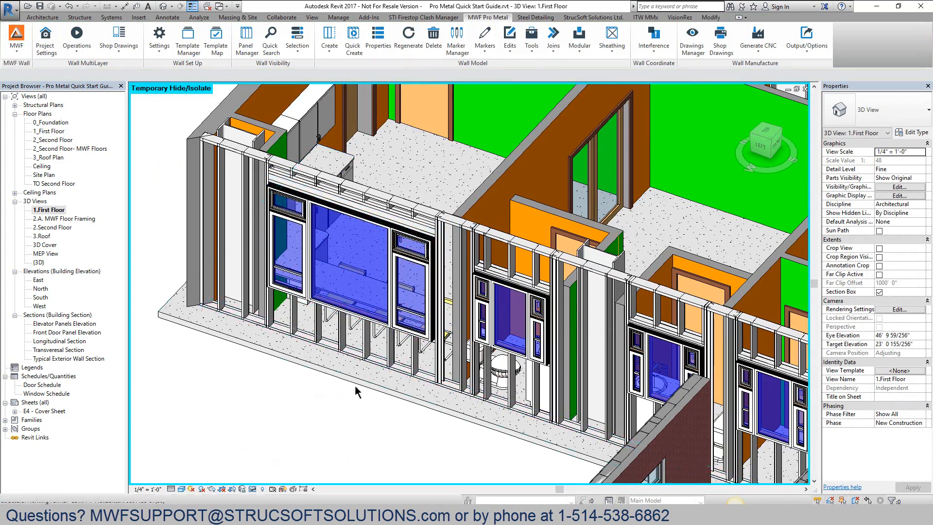
Temporarily hide the top track running along the framed exterior wall
scroll(401, 297, down, 2)
scroll(402, 299, up, 2)
click(444, 244)
shift+middle_drag(456, 286, 435, 422)
click(384, 427)
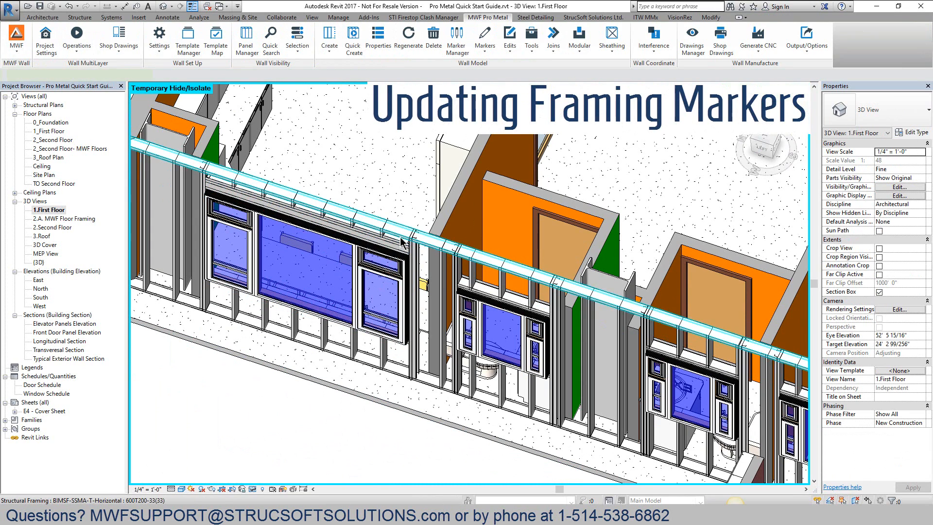
click(389, 227)
key(Escape)
Open the BIG WINDOW framing marker's settings from the opening type of the large 9'x6' window
scroll(319, 286, up, 5)
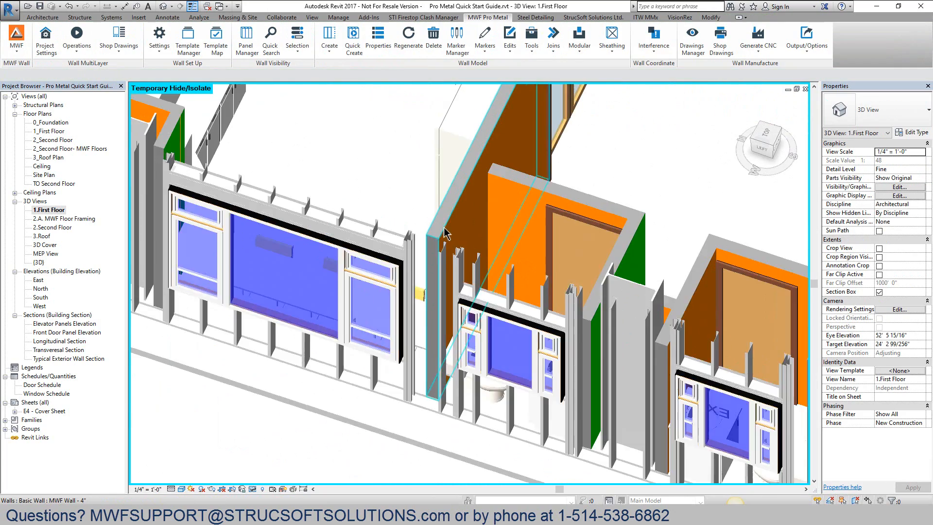
click(319, 305)
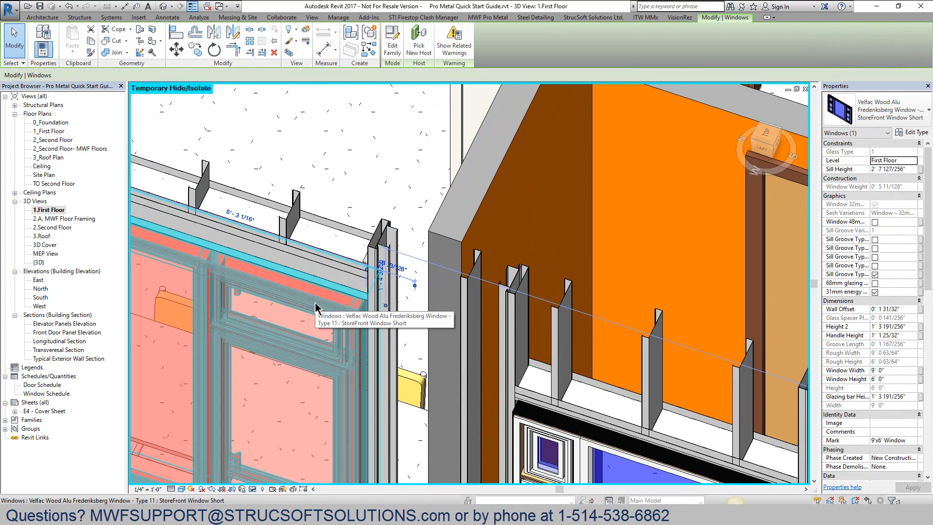
click(502, 18)
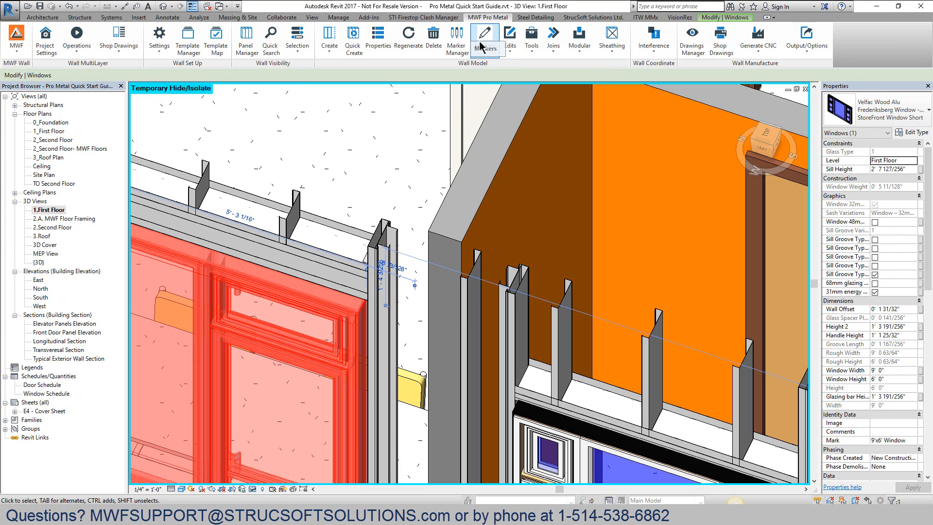
click(483, 45)
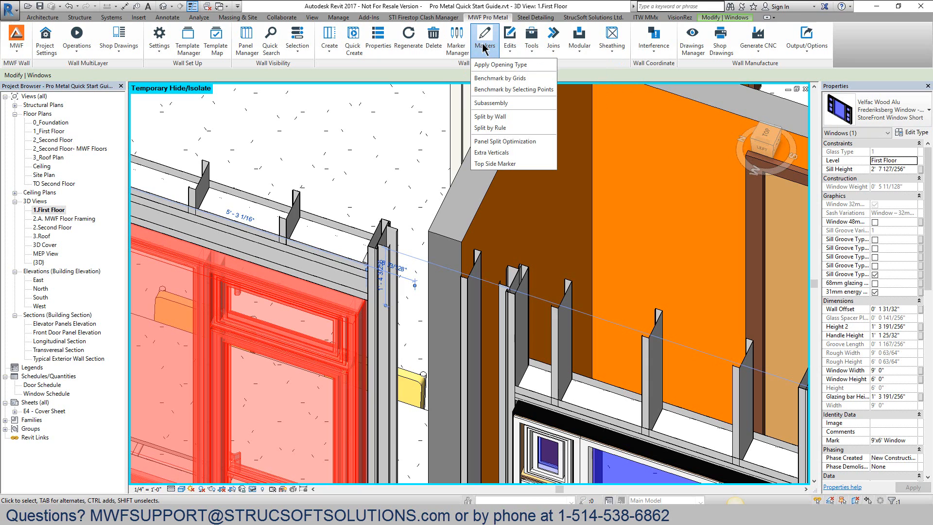
click(522, 67)
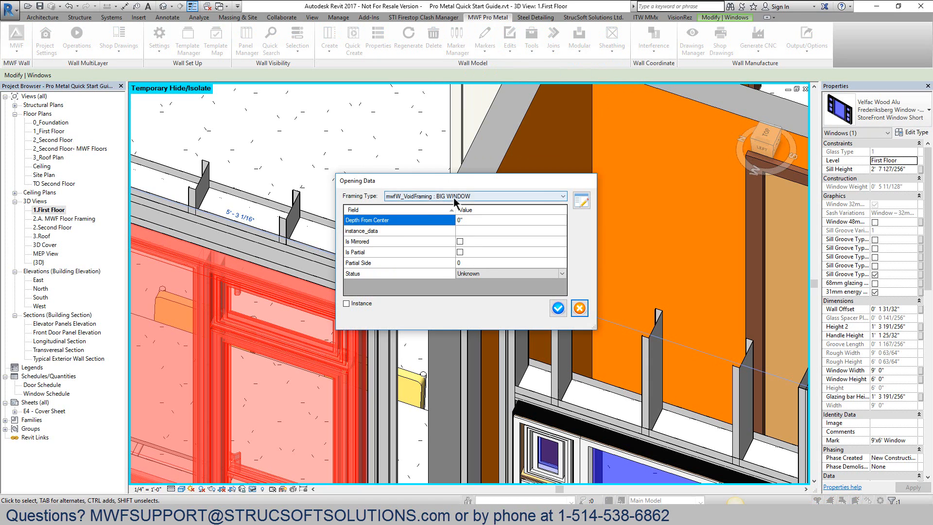
click(581, 200)
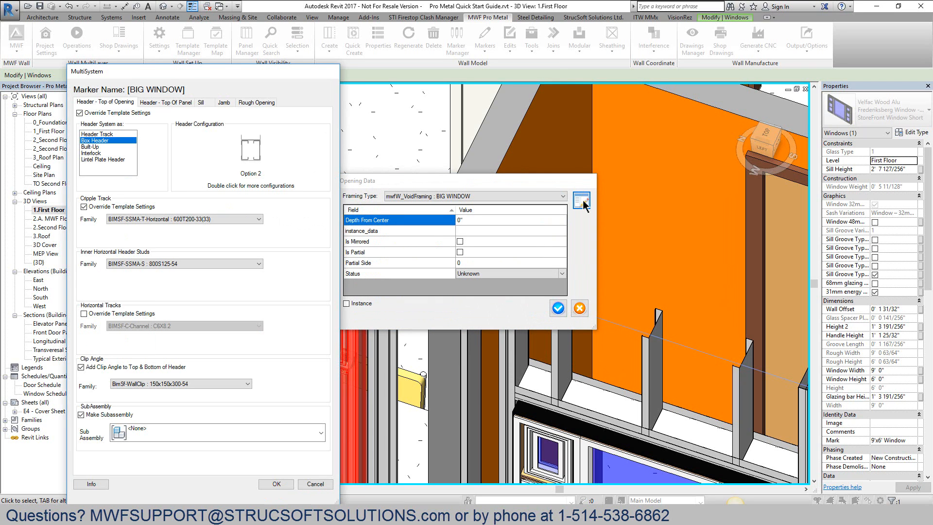
drag(264, 77, 560, 46)
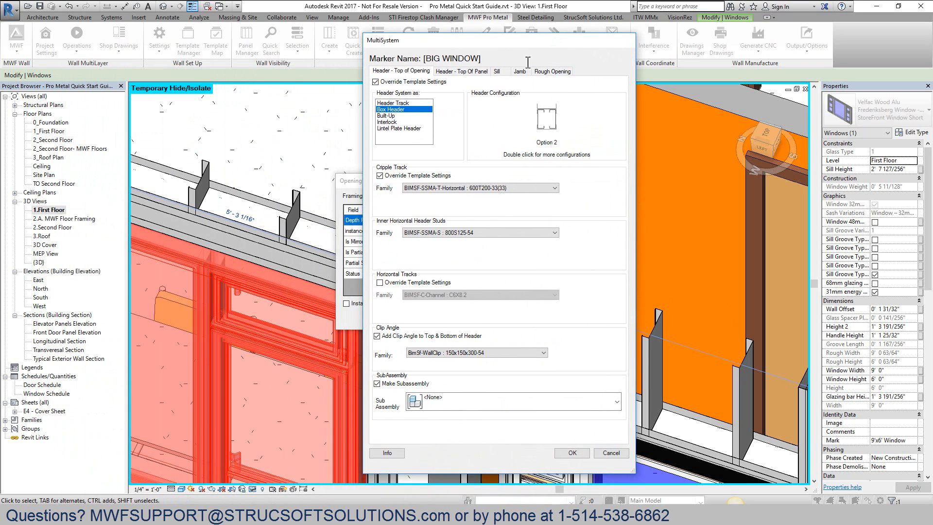
Set the BIG WINDOW marker's Jamb Stud 2 to 600S162-43, override its jamb track with 600T125-68(50), and apply the opening type
click(522, 70)
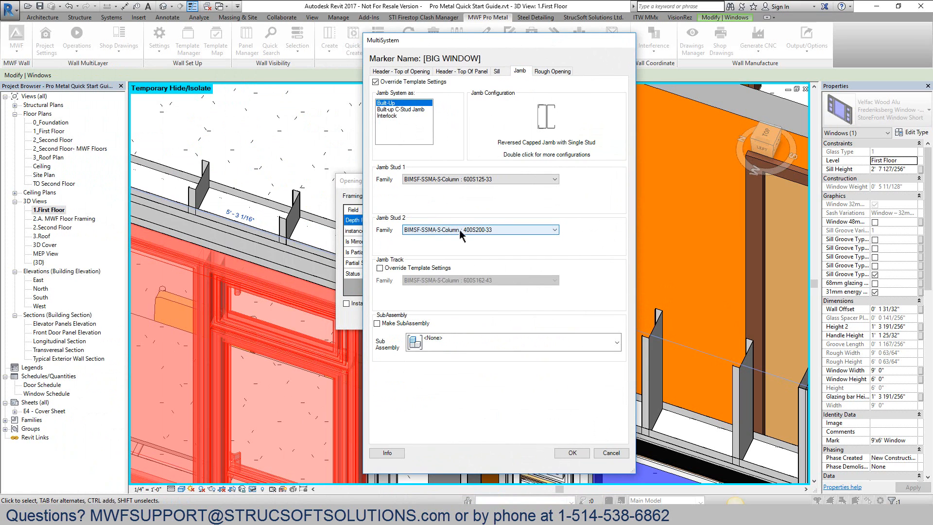
click(503, 231)
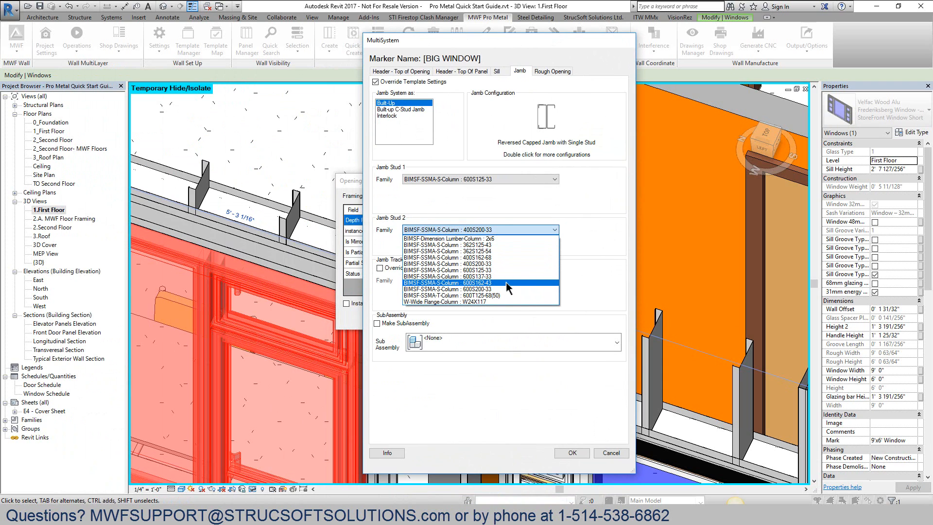
click(505, 282)
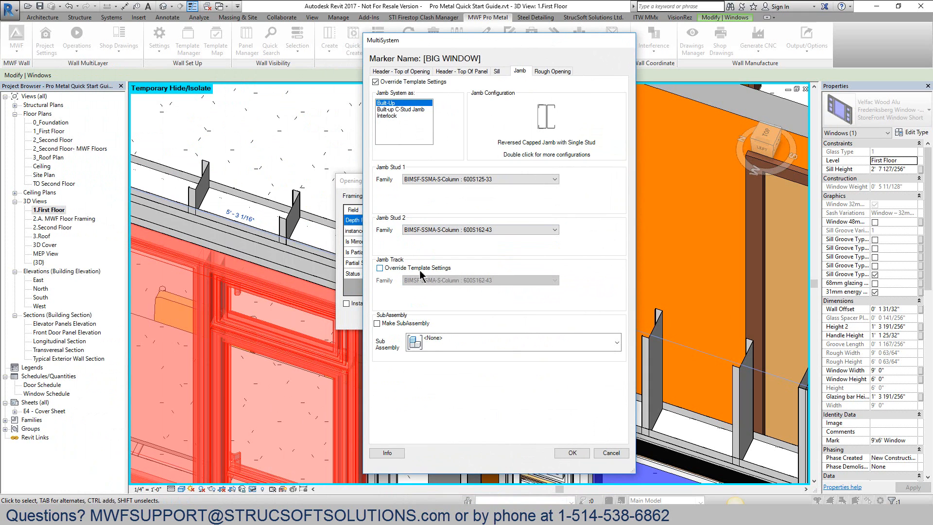
click(419, 270)
click(488, 282)
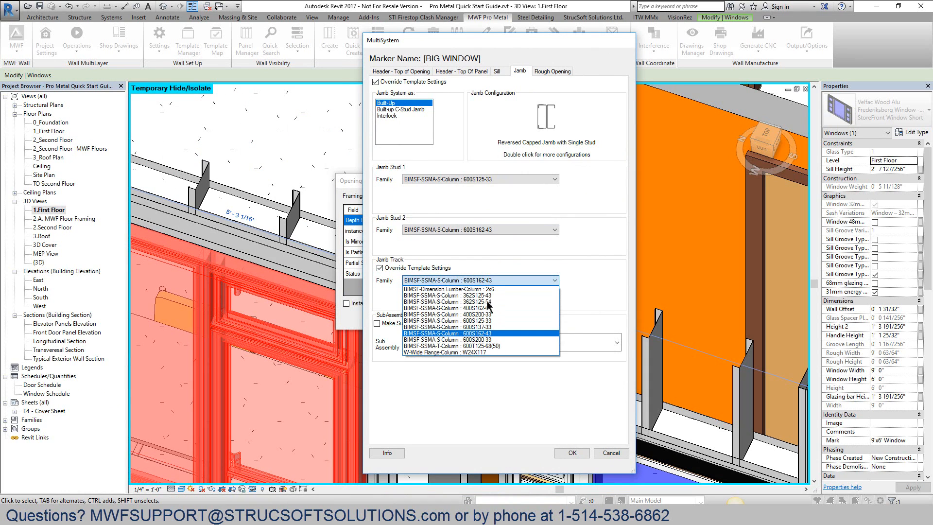
click(488, 346)
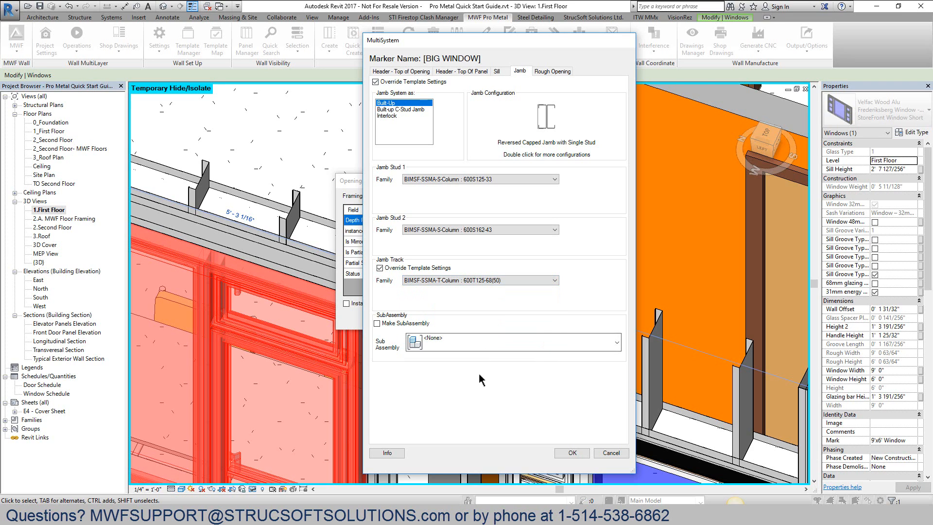
click(574, 453)
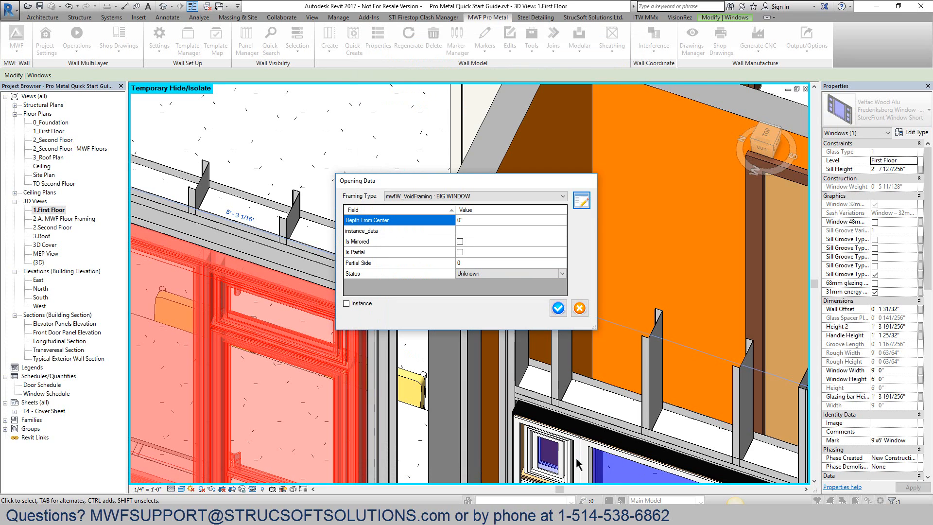
click(556, 309)
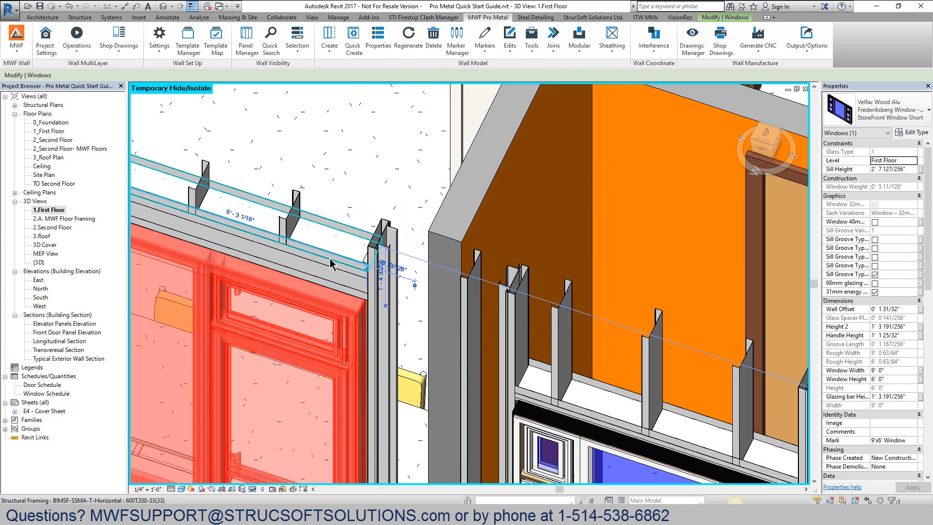
Open the SMALL WINDOW framing marker's settings from the opening type of the adjacent 4'x4' window
click(331, 260)
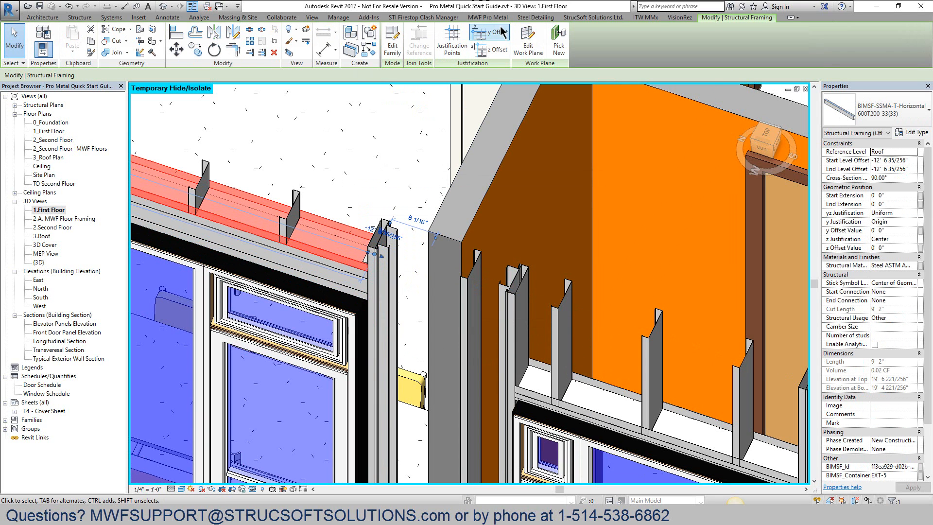
click(604, 425)
middle_drag(604, 425, 510, 328)
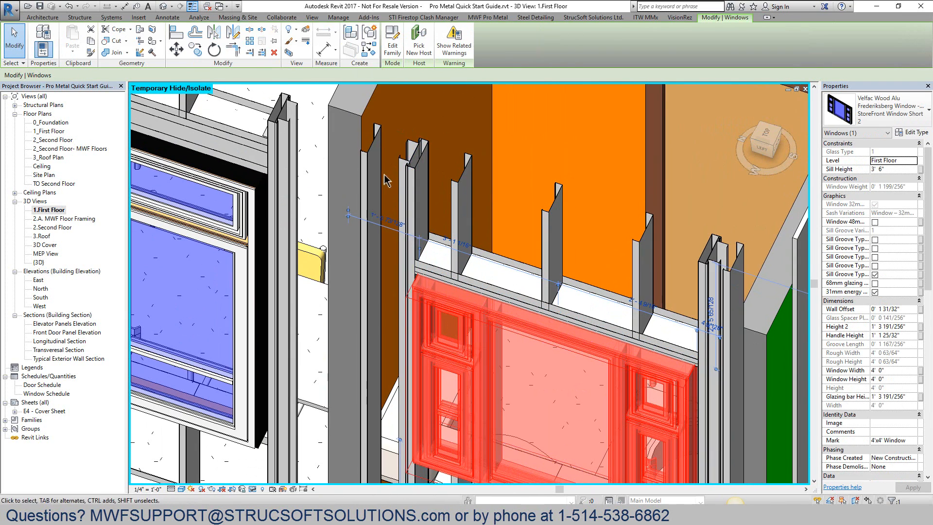
click(487, 17)
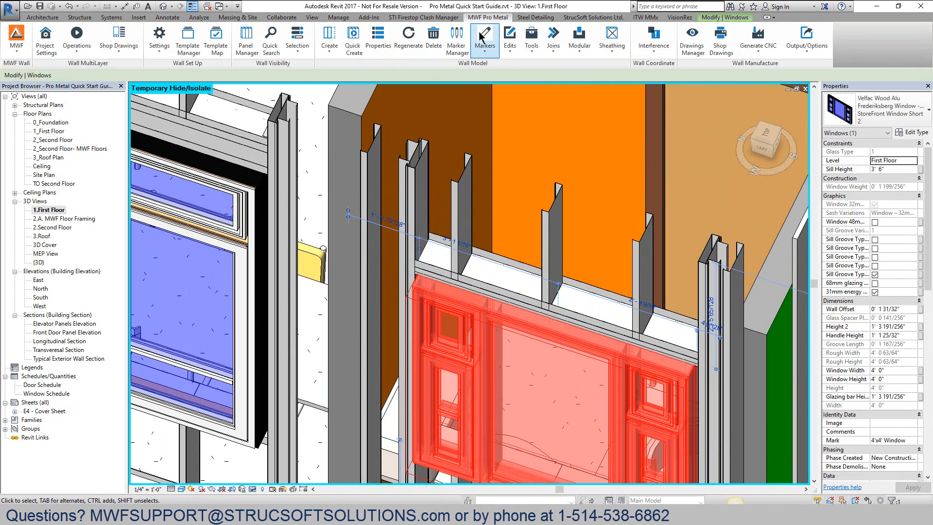
click(484, 48)
click(493, 66)
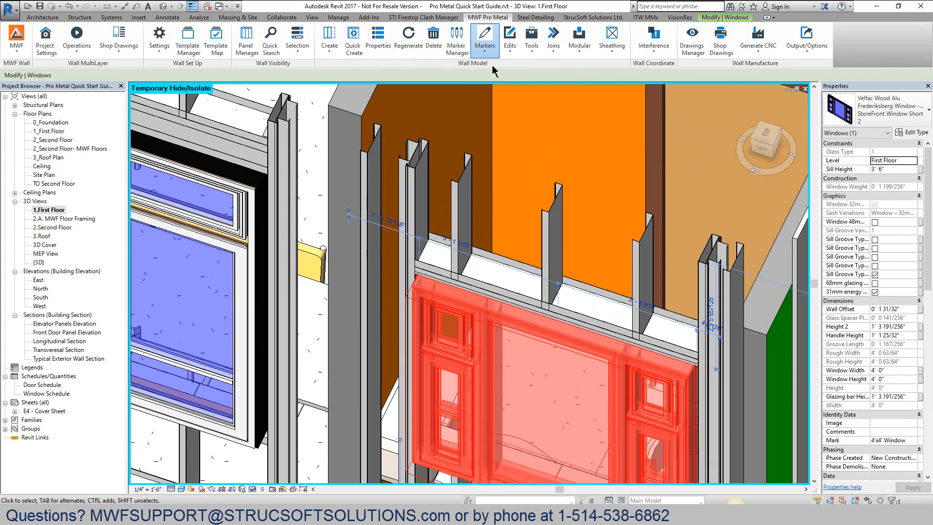
click(581, 200)
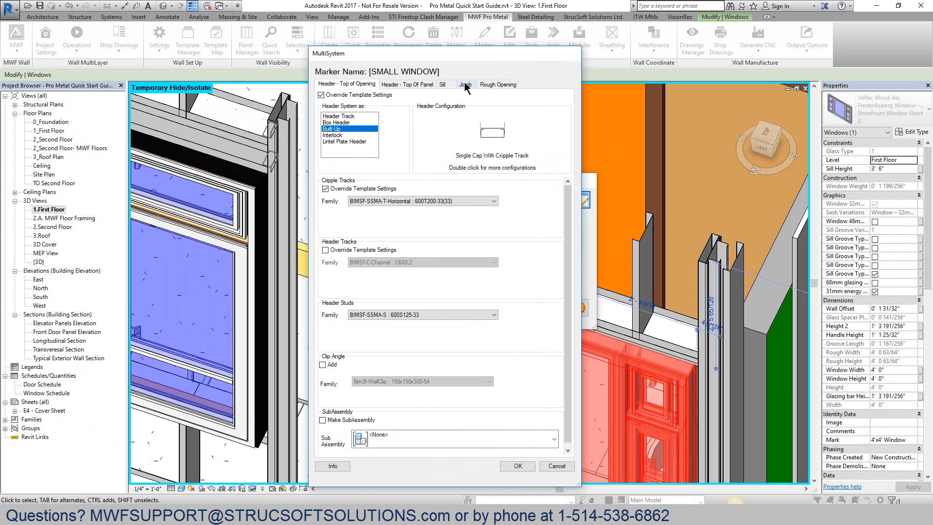
Set the SMALL WINDOW marker's Jamb Stud 2 to 600S162-43, override its jamb track with 600T125-68(50), and apply the opening type
click(465, 86)
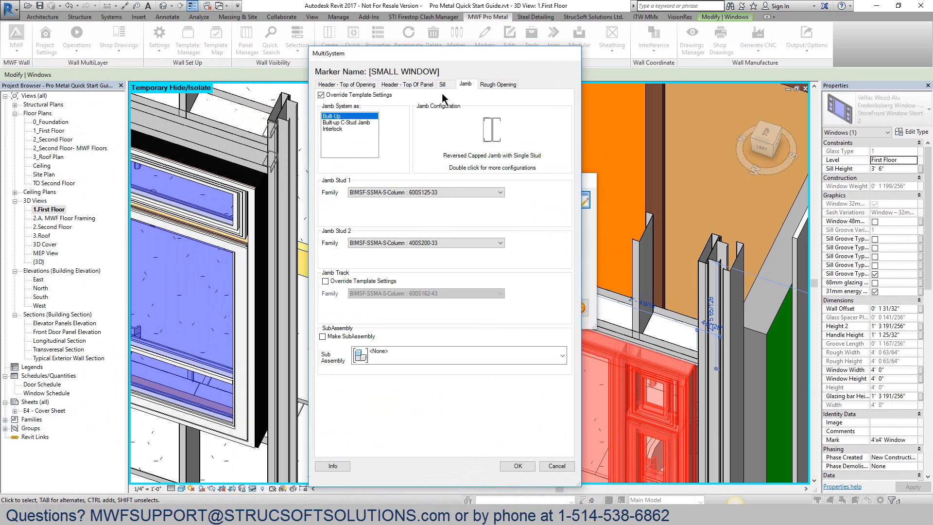
click(432, 243)
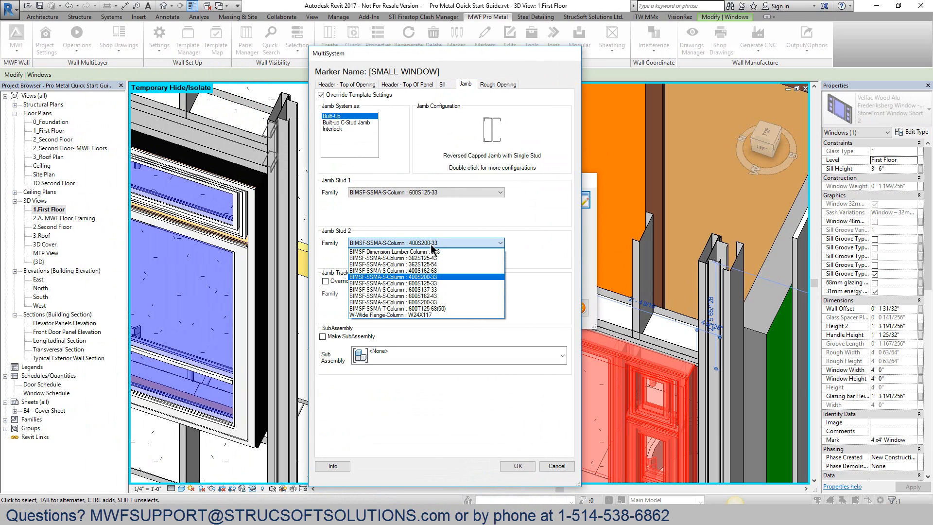
click(445, 295)
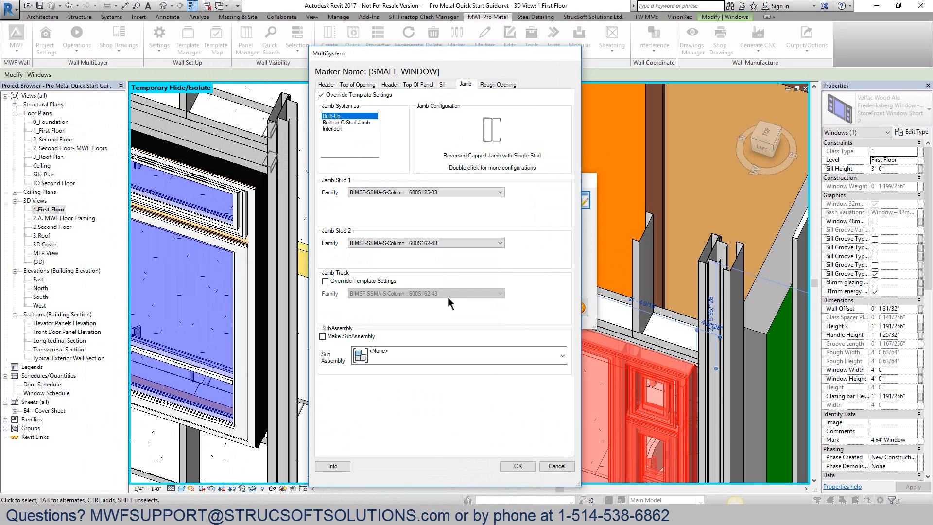
click(343, 281)
click(422, 294)
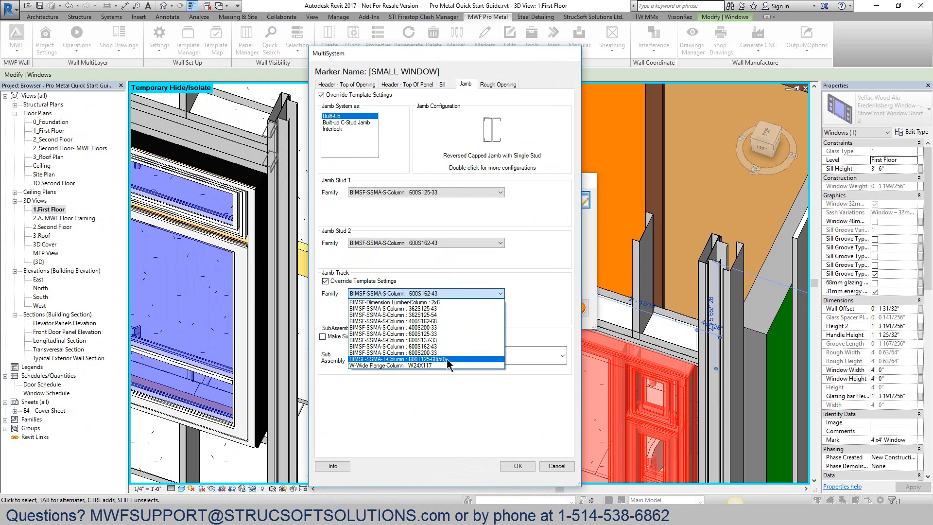
click(436, 359)
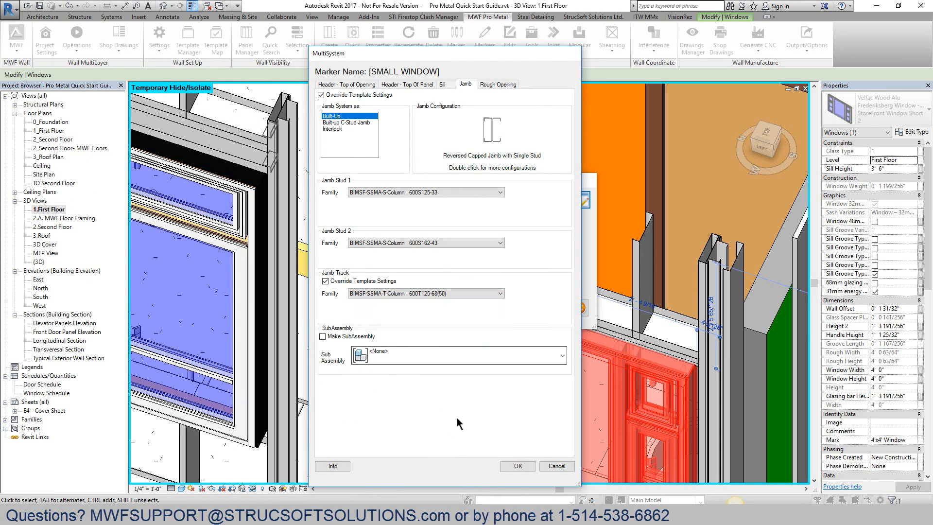
click(517, 466)
click(558, 307)
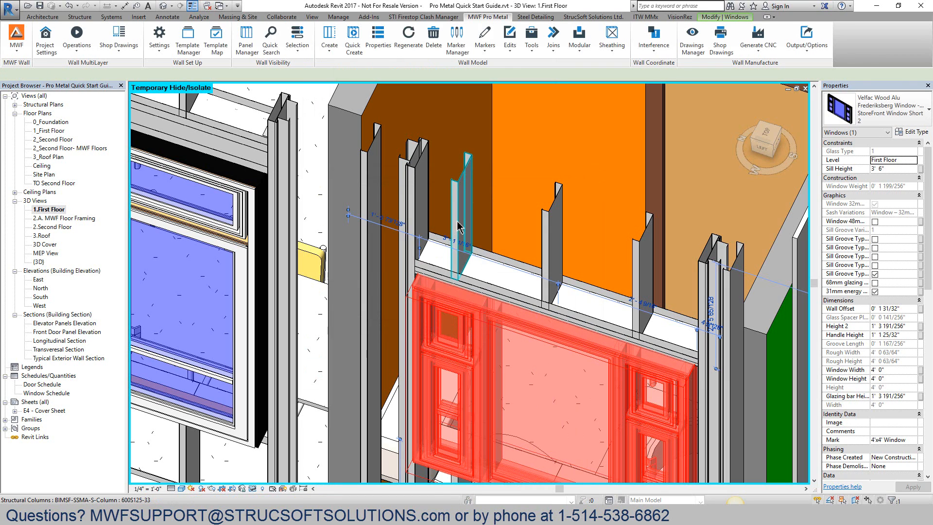
Regenerate the EXT-5 panel's framing from a cripple stud above the small window and temporarily hide the panel's top track
click(488, 16)
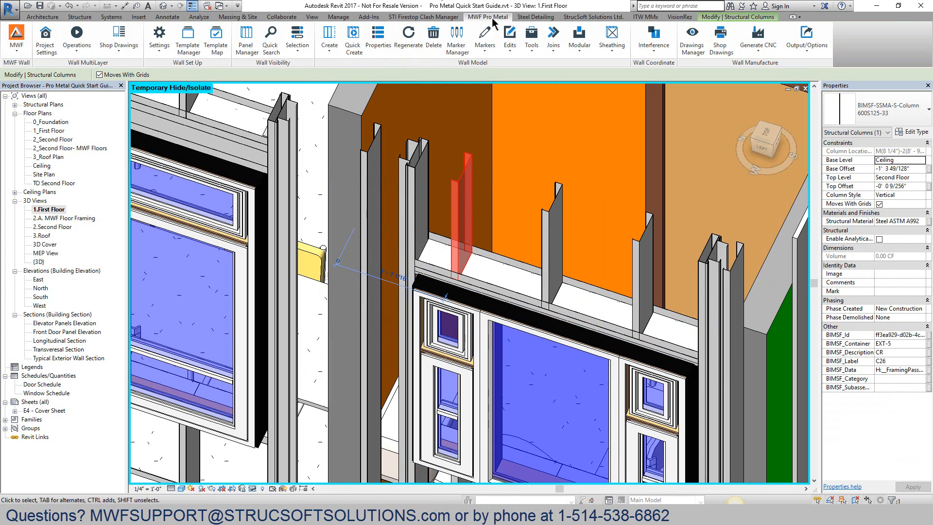
click(409, 38)
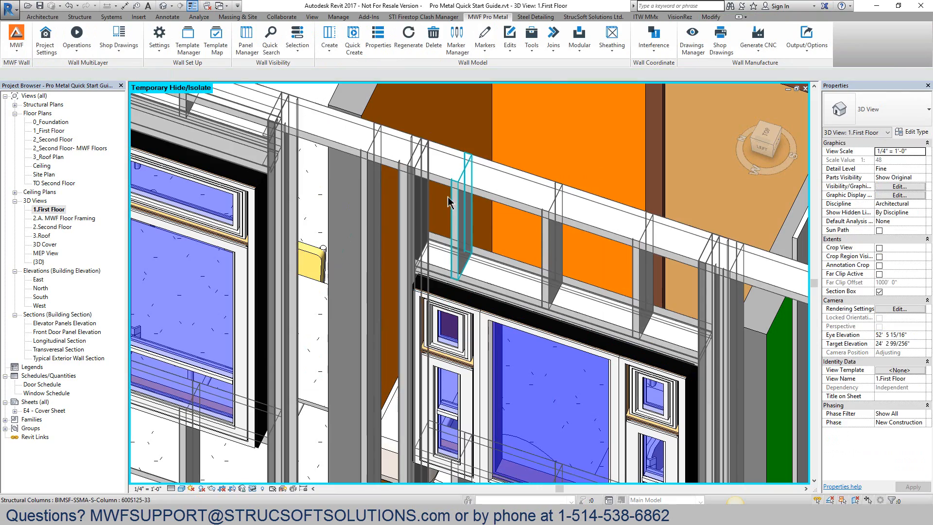
click(391, 130)
middle_drag(417, 162, 473, 232)
key(h)
key(h)
Inspect the jamb track and jamb stud types beside the small window, then view the framed wall from the interior side
scroll(438, 269, up, 2)
scroll(437, 269, up, 1)
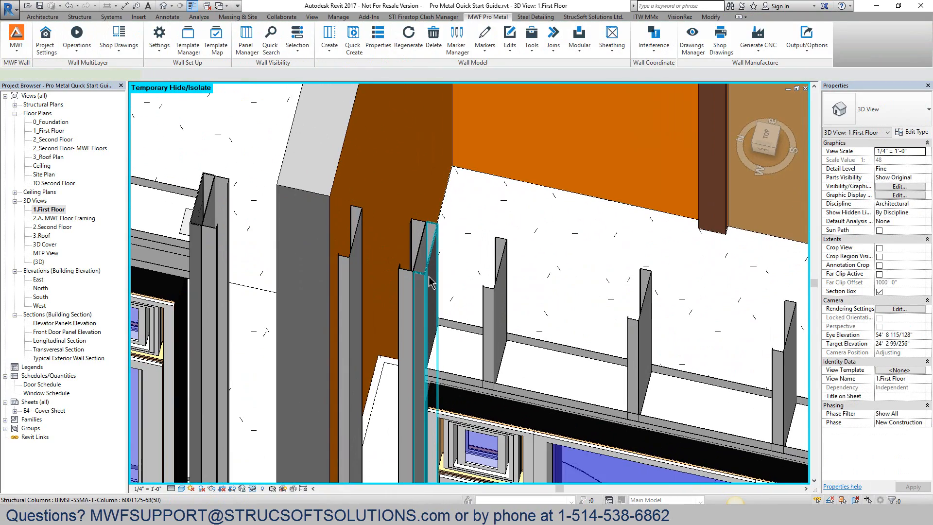
click(421, 264)
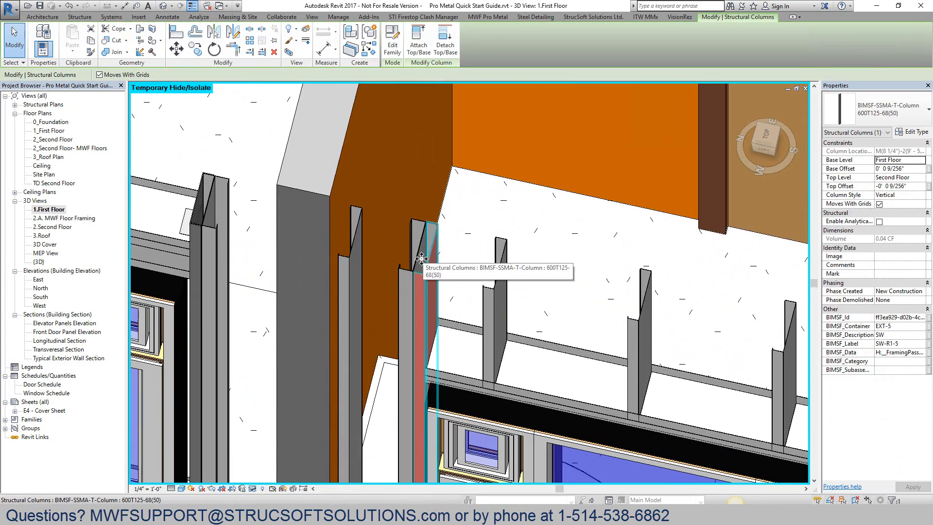
click(403, 290)
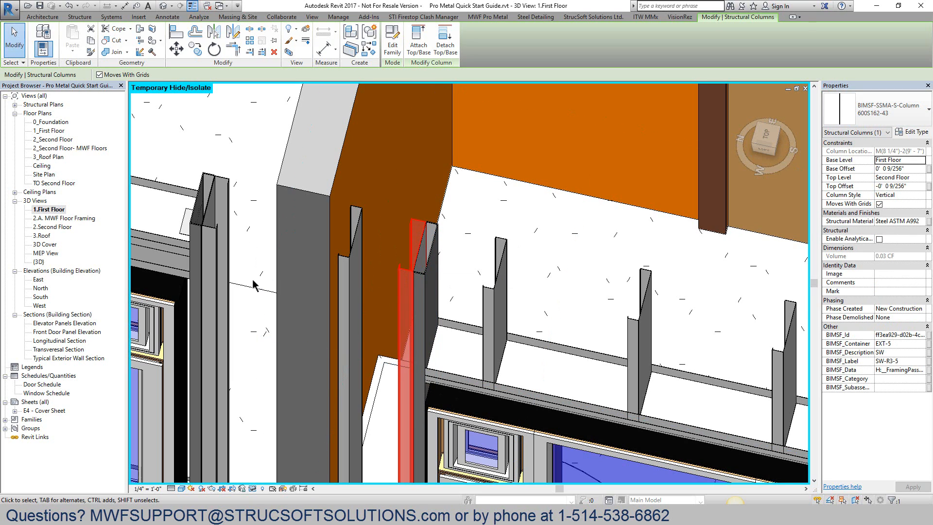
scroll(431, 304, down, 3)
shift+middle_drag(427, 304, 176, 372)
scroll(258, 304, down, 2)
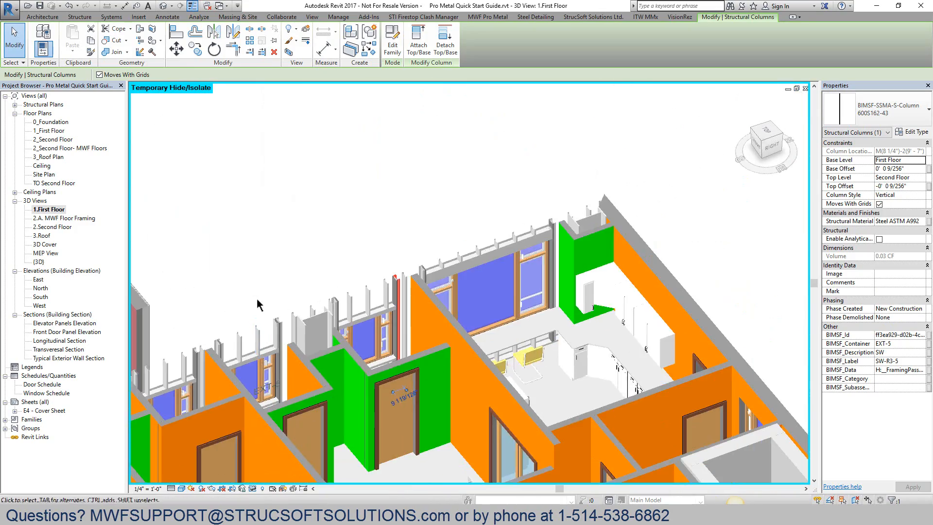
shift+middle_drag(258, 304, 336, 310)
Delete the EXT-5 panel from a selected cripple stud above the window, using the Delete Members option
click(343, 279)
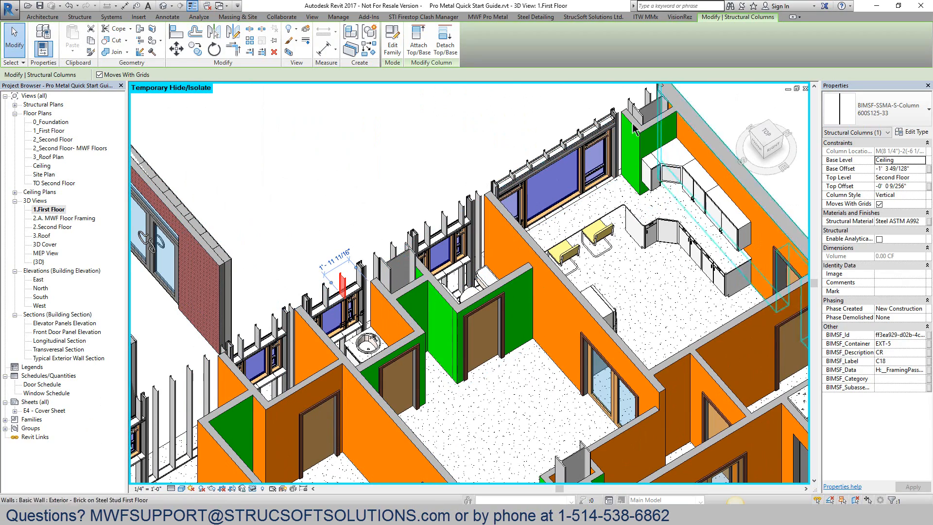
shift+middle_drag(515, 253, 319, 419)
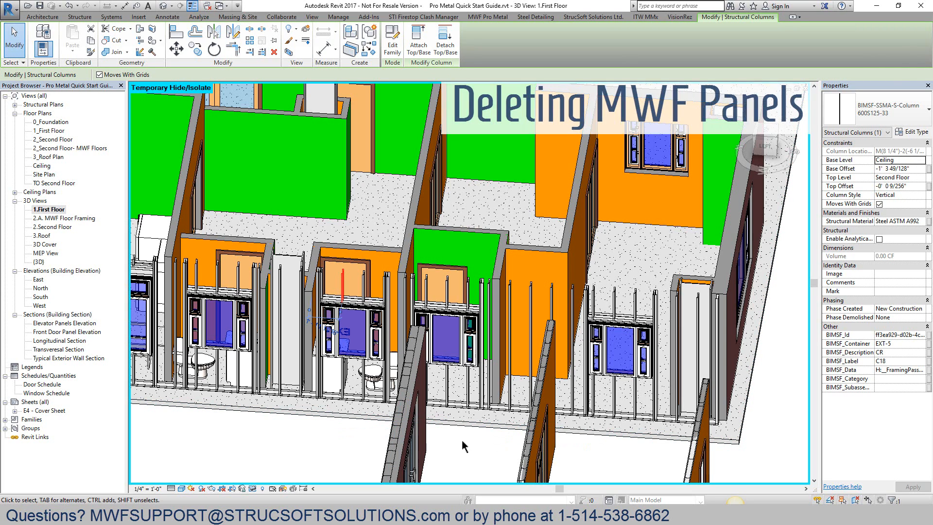
click(488, 16)
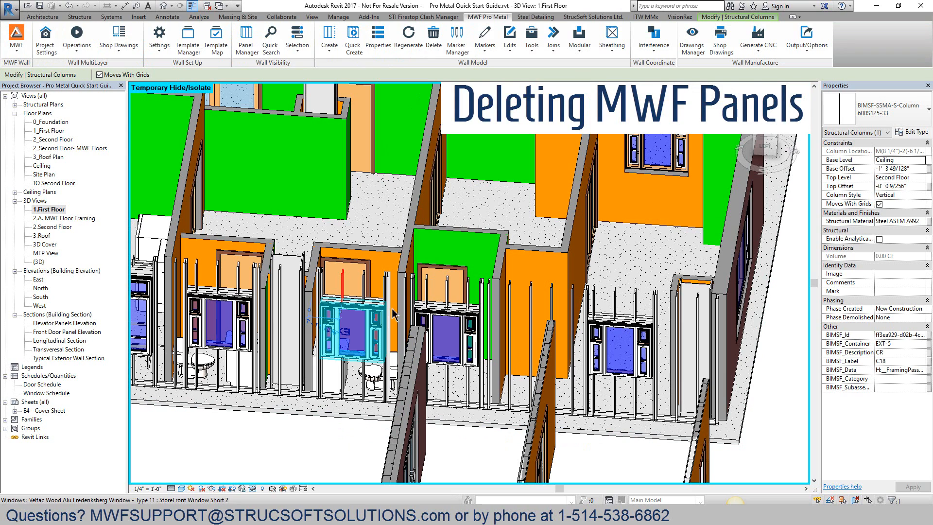
click(442, 45)
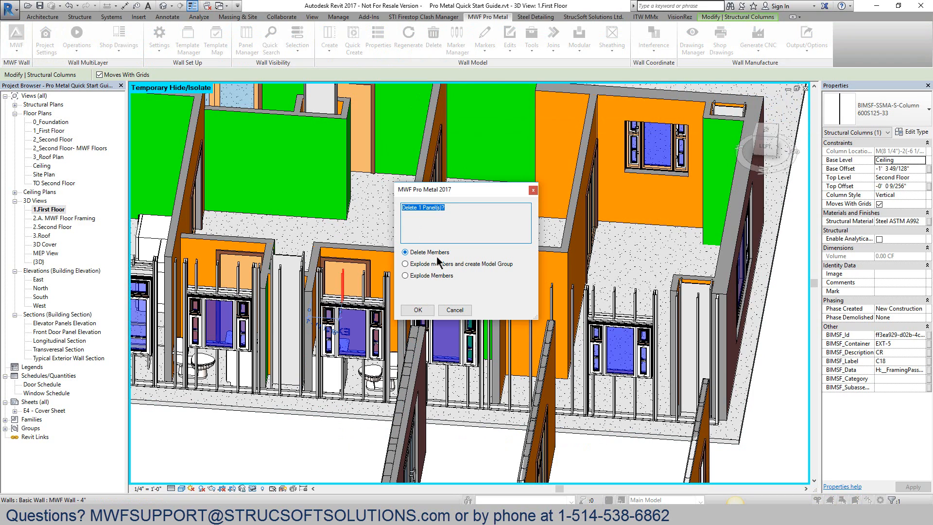
click(418, 309)
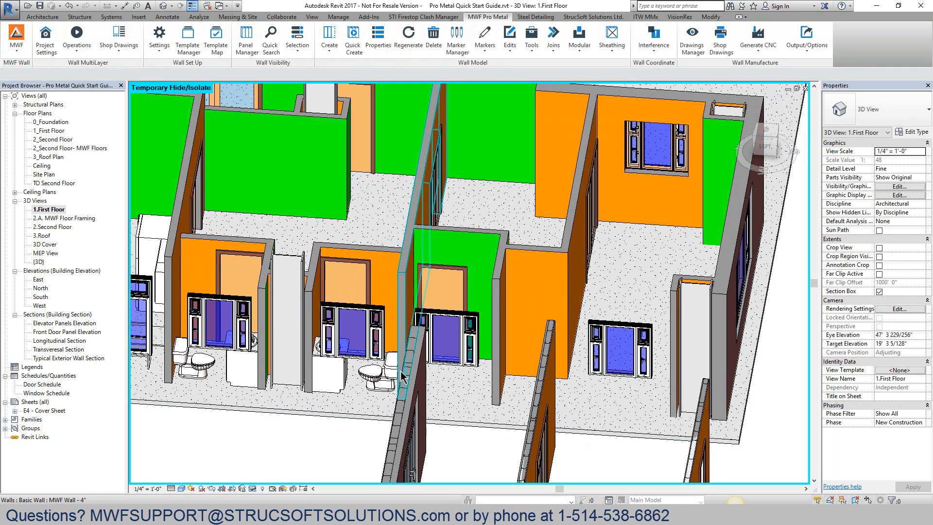
Dismiss the save reminder without saving and restore the temporarily hidden elements so the whole first floor shows
scroll(425, 377, down, 2)
shift+middle_drag(549, 361, 488, 414)
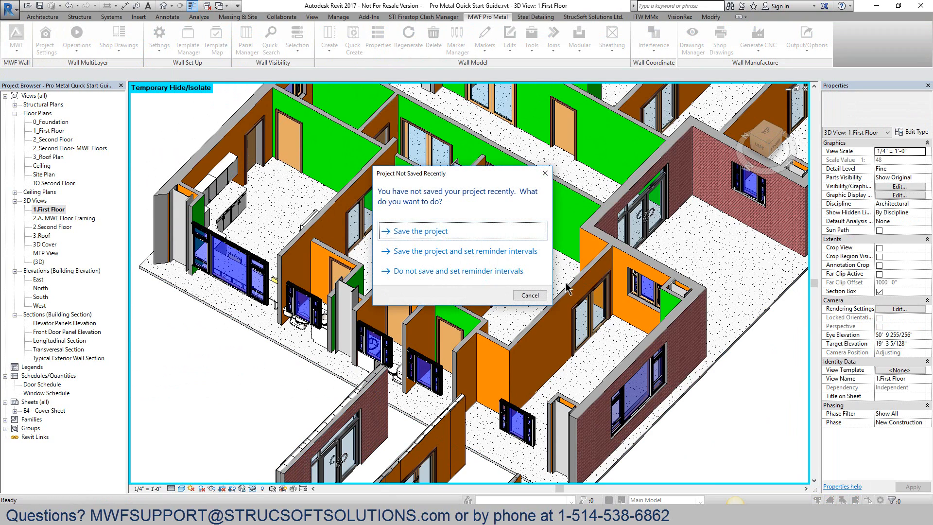
click(529, 295)
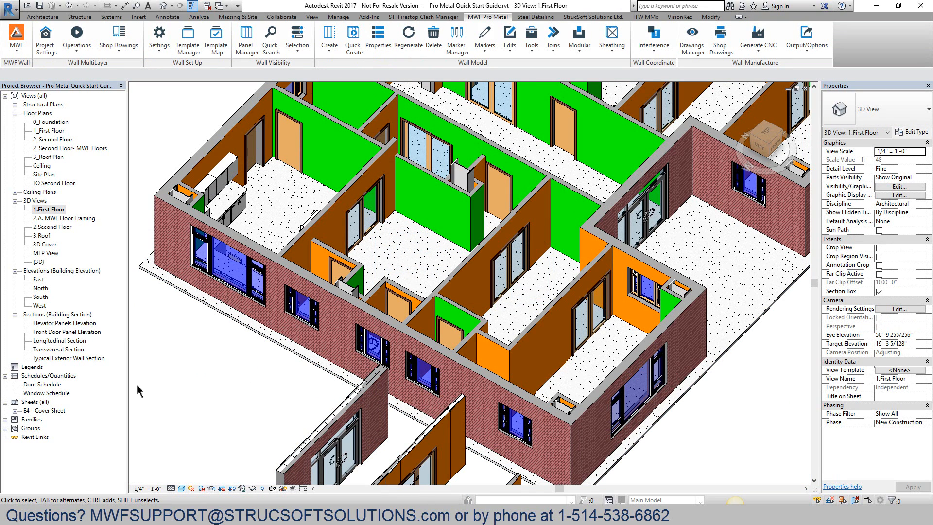
shift+middle_drag(229, 337, 527, 340)
scroll(527, 340, down, 5)
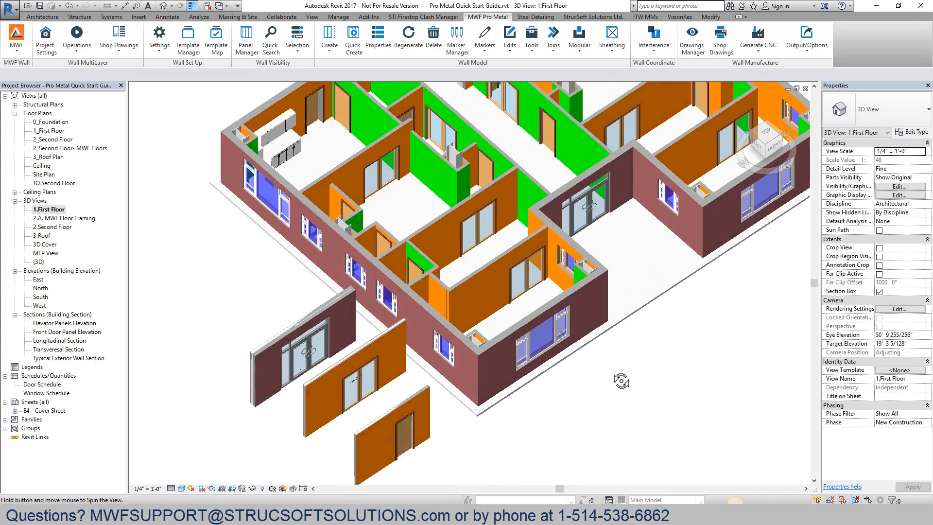
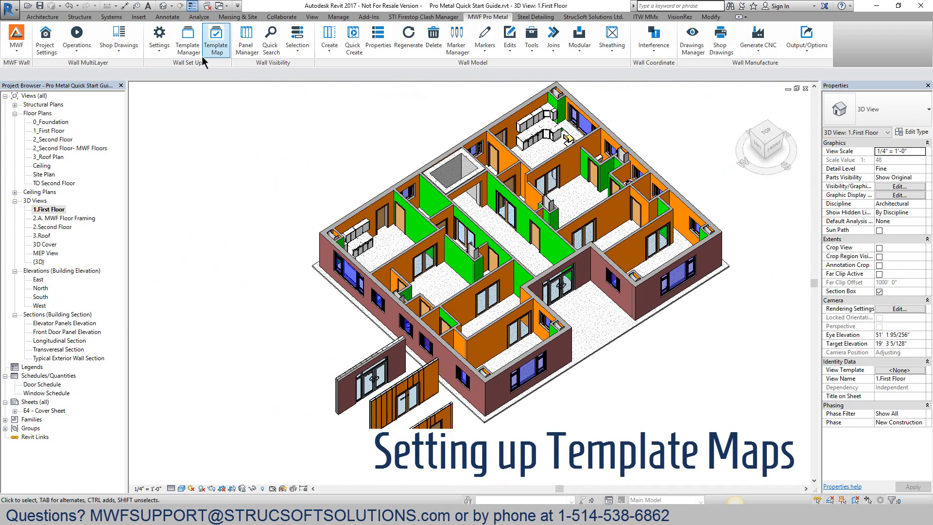
Check the project-stored templates in the QuickStart Templates folder of the Template Manager
click(185, 48)
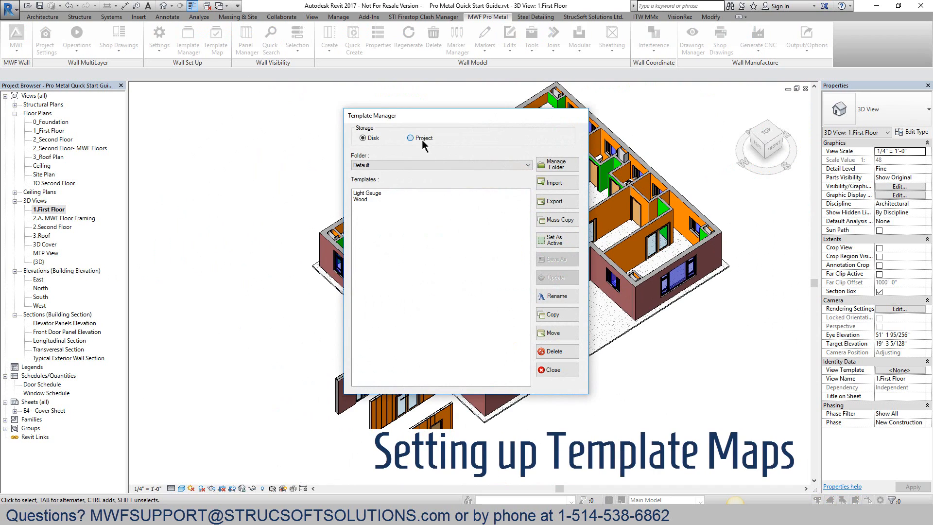
click(421, 139)
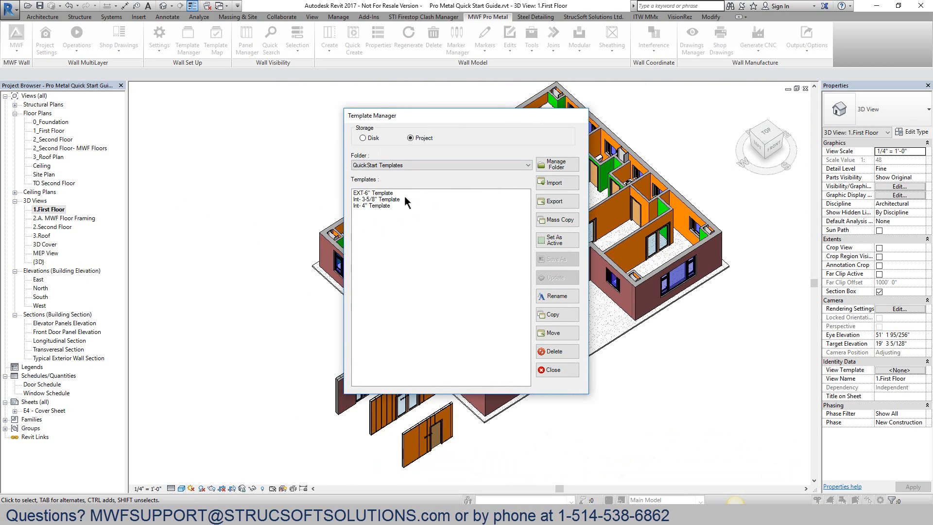
click(561, 373)
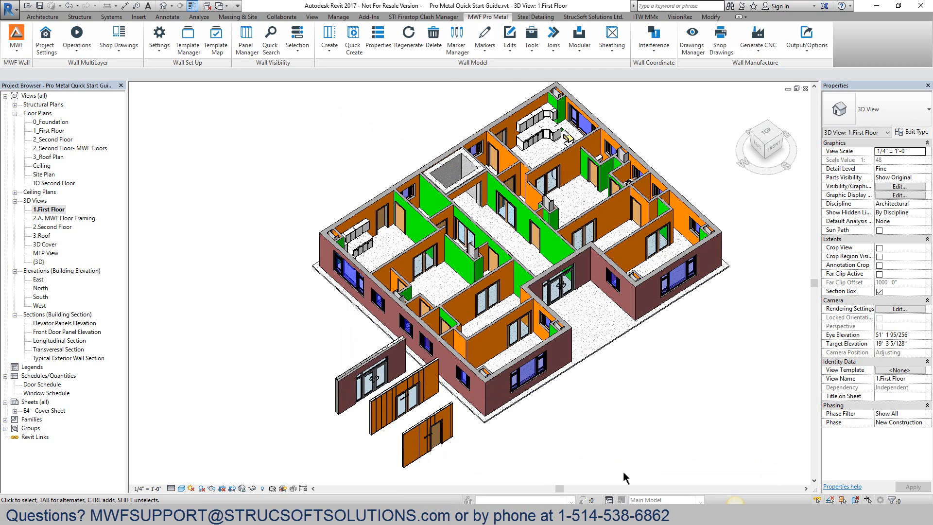
Create a new template map named Quick Start Template Map and select it for editing
click(216, 46)
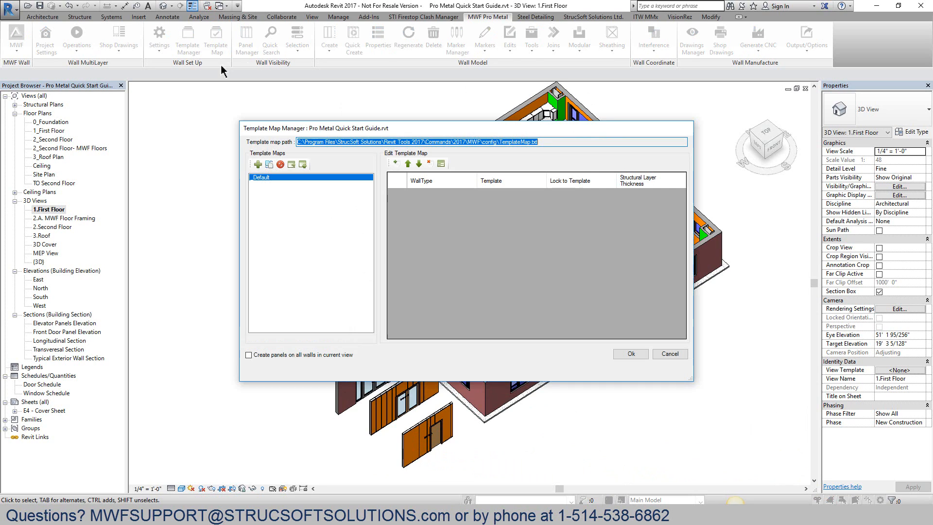
click(258, 164)
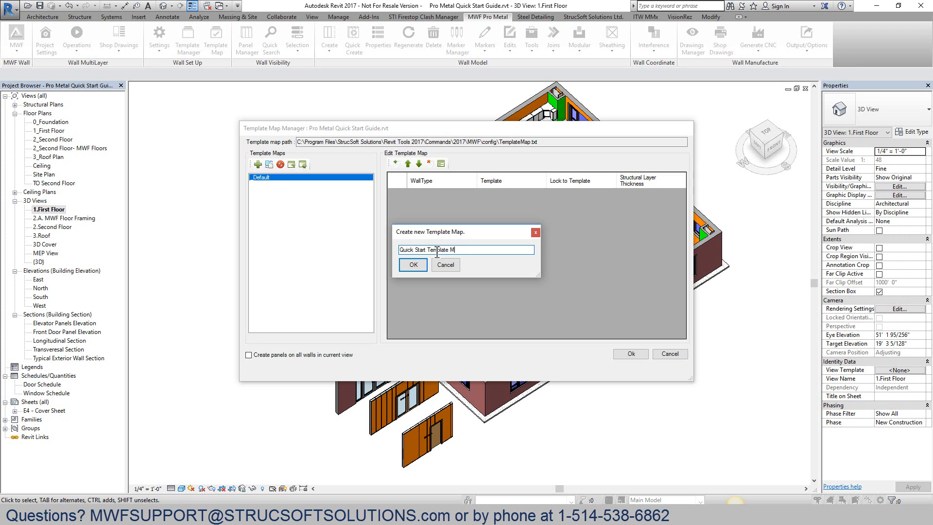
key(Return)
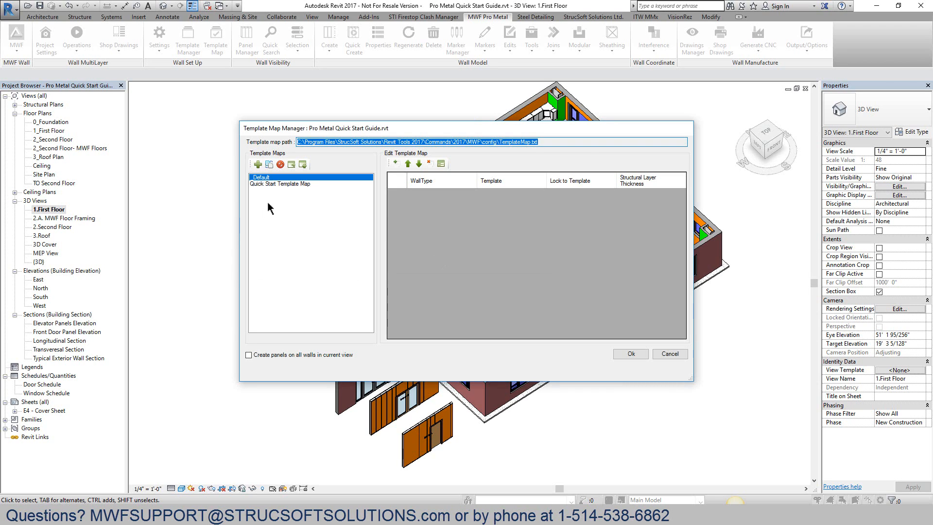
click(279, 183)
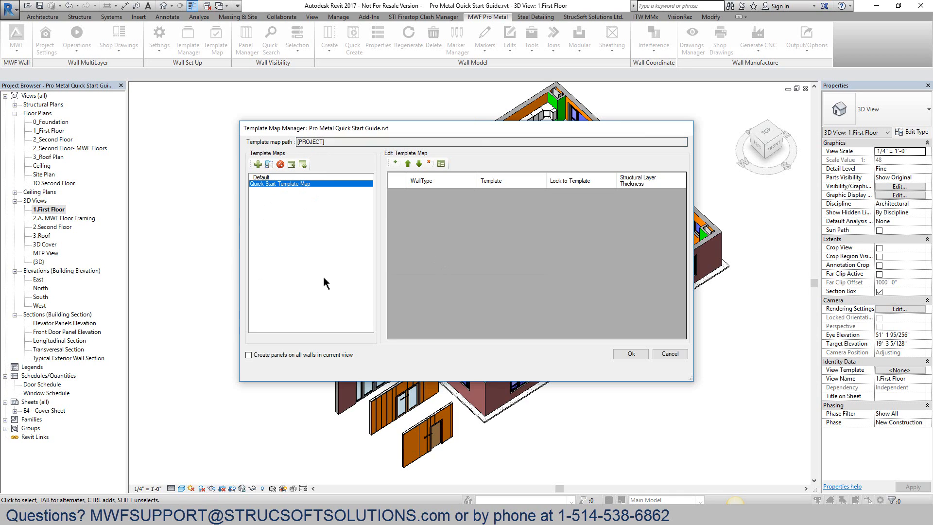
Add a first wall type row to the template map and widen the dialog, WallType and Template columns
click(397, 162)
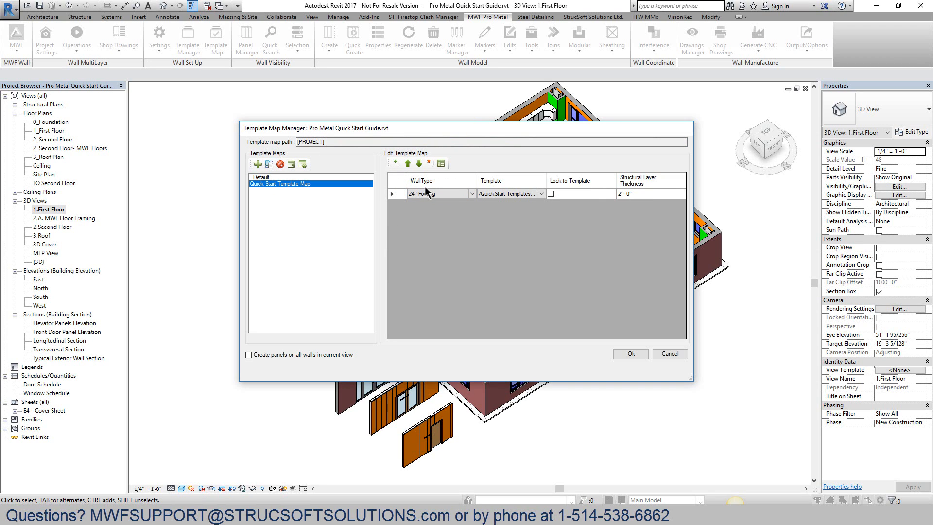
click(471, 195)
click(471, 194)
click(475, 178)
drag(475, 178, 506, 178)
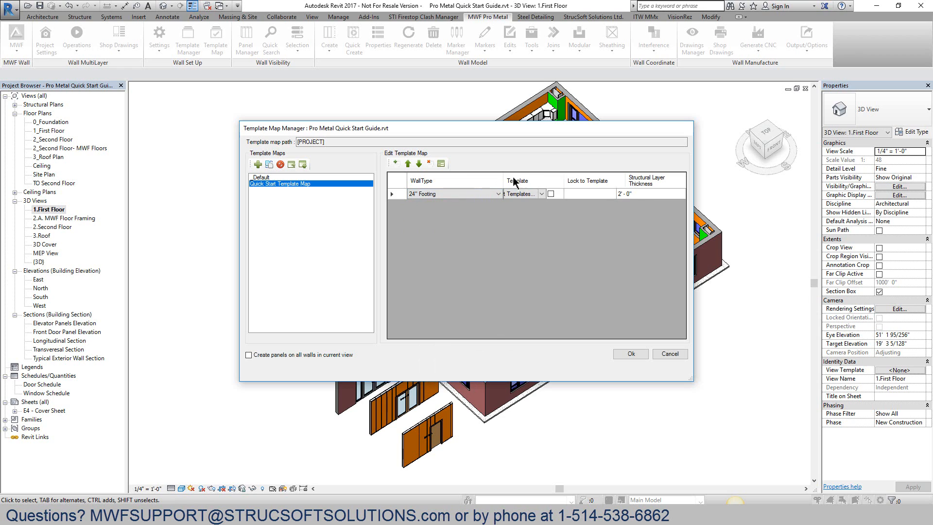
drag(692, 379, 791, 377)
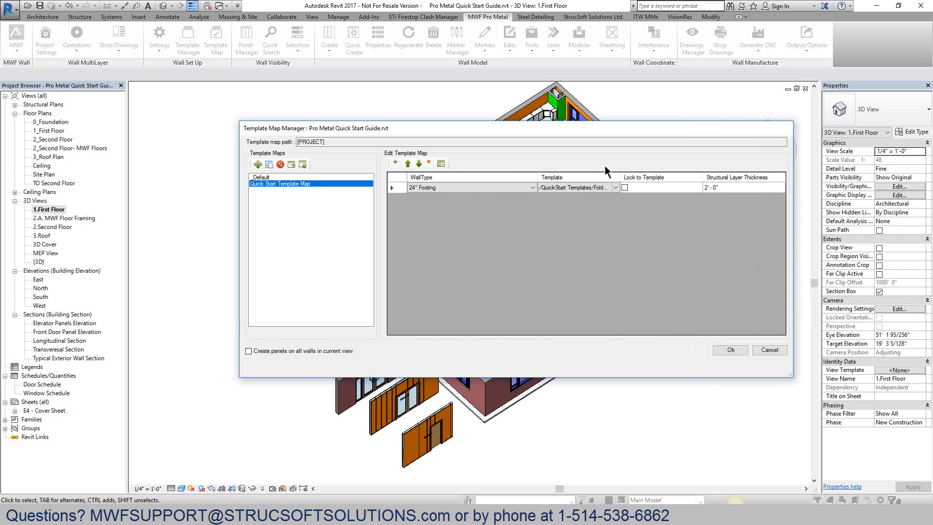
drag(622, 175, 654, 176)
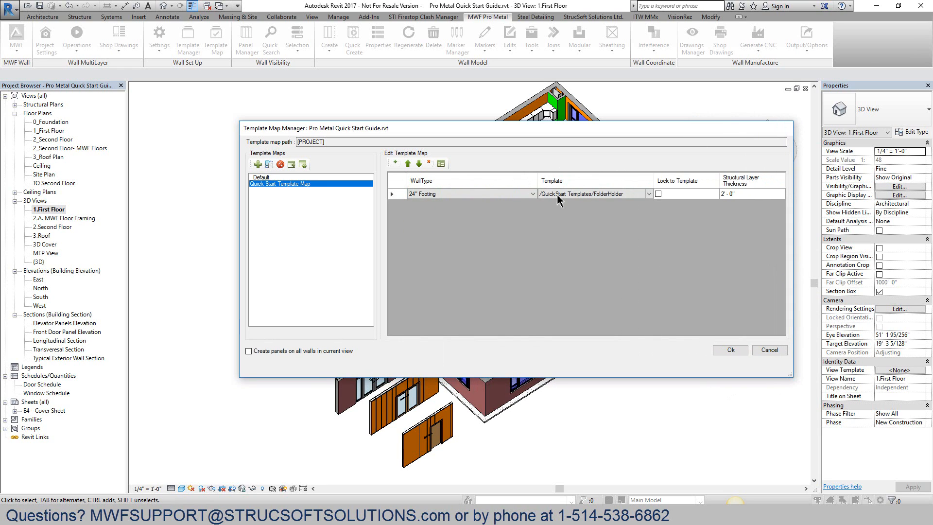
Map the Exterior - Brick on Steel Stud First Floor wall type to the EXT-6" Template
click(493, 194)
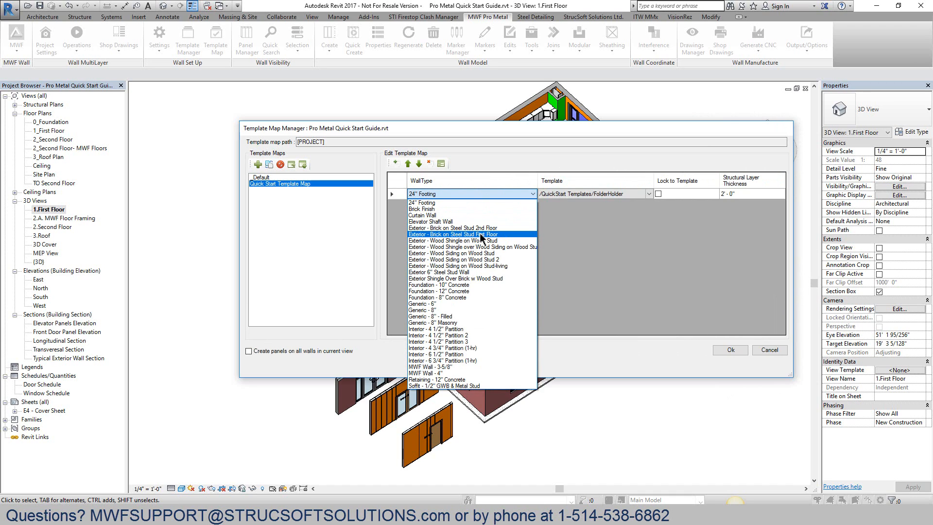
click(492, 234)
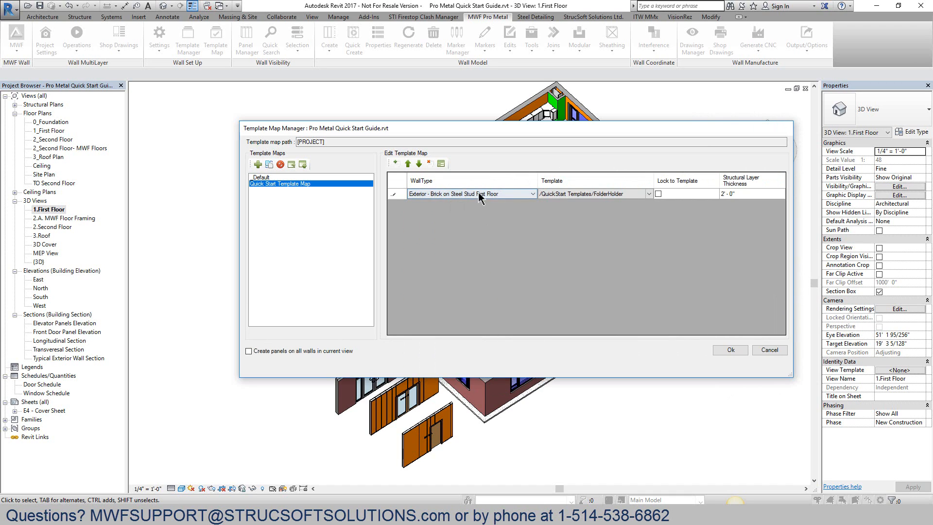
click(603, 195)
click(602, 195)
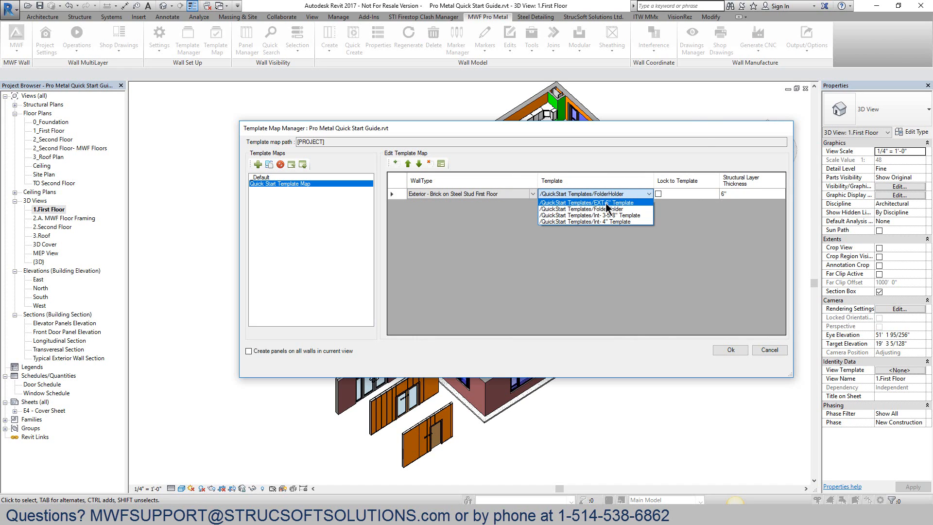
click(619, 203)
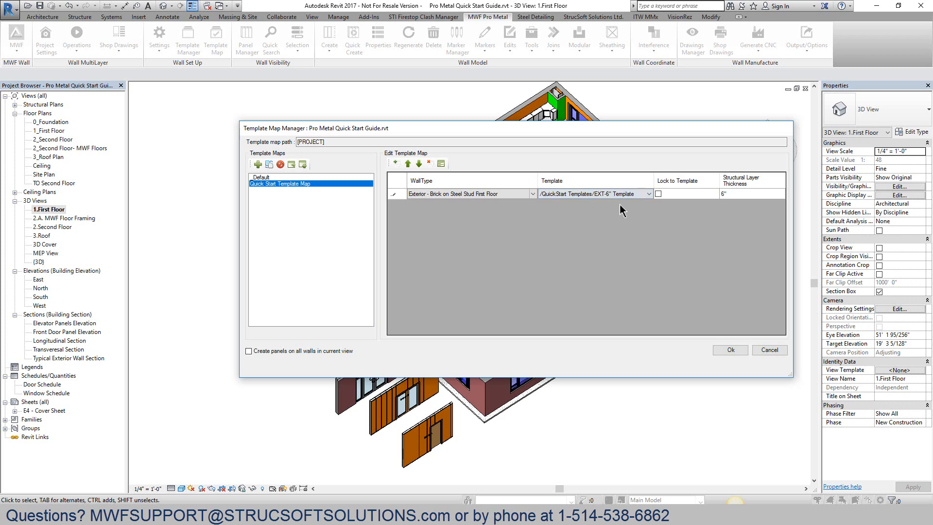
Add two more rows to the template map for wall types MWF Wall - 4" and MWF Wall - 3-5/8"
click(396, 163)
click(456, 204)
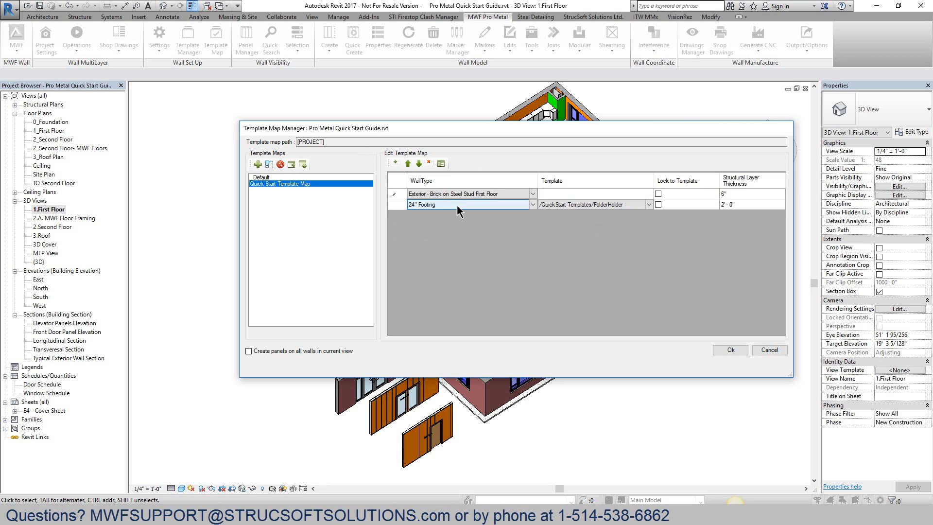
click(457, 204)
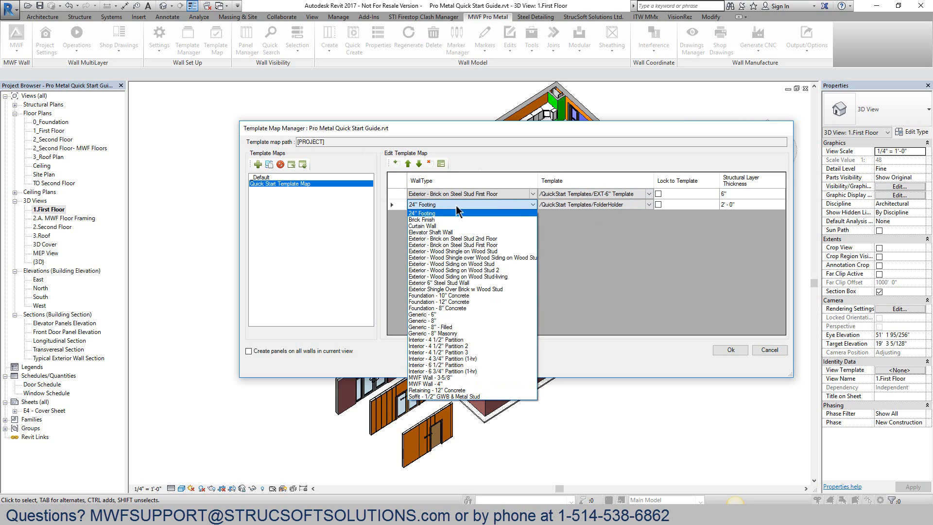
click(457, 384)
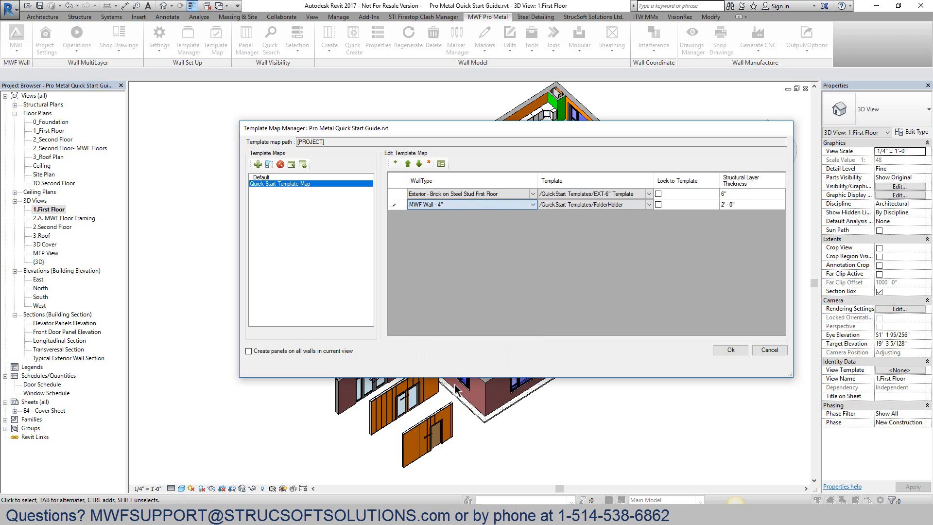
click(396, 164)
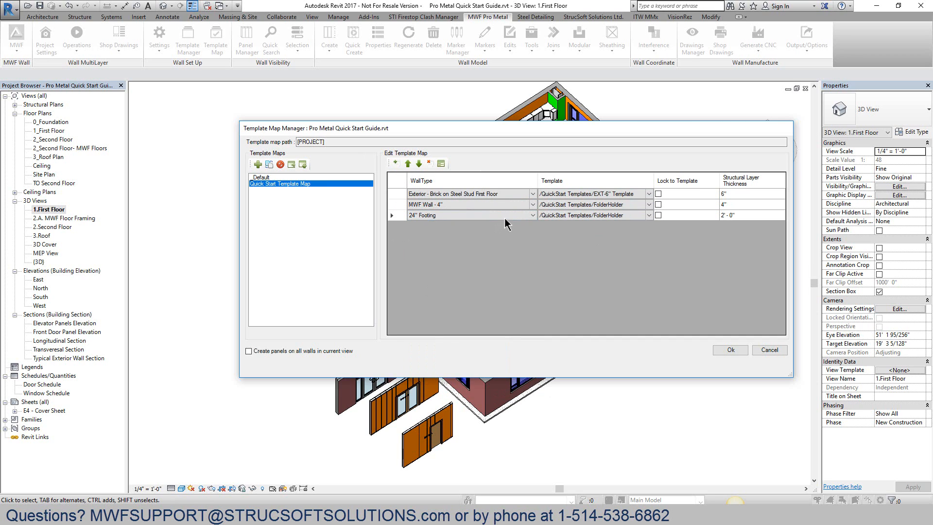
click(503, 217)
click(465, 389)
Assign the Int- 4" Template to MWF Wall - 4" and the Int- 3-5/8" Template to MWF Wall - 3-5/8", and accept the map
click(649, 205)
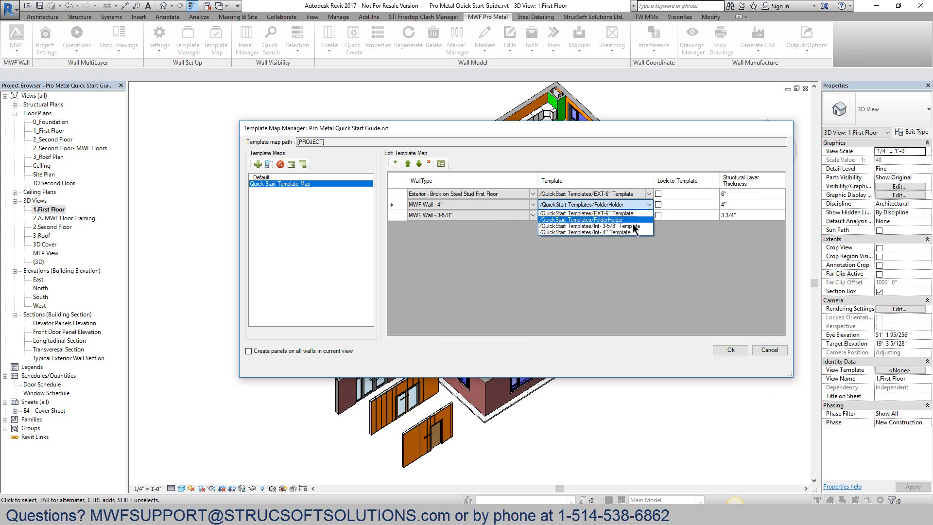
click(631, 232)
click(649, 215)
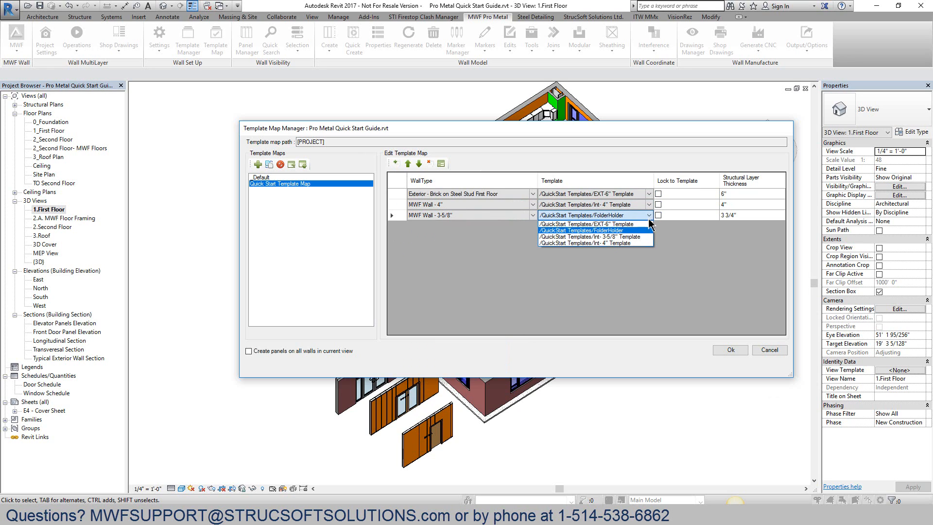
click(625, 255)
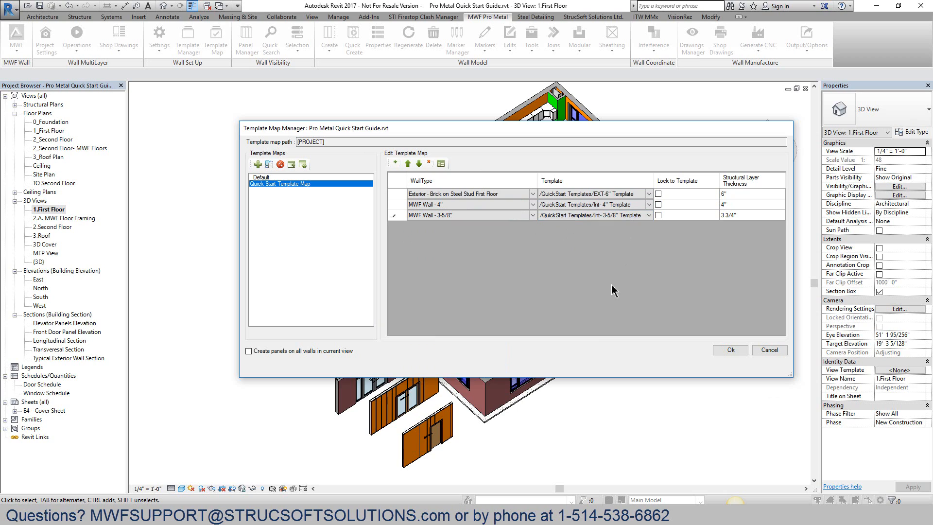
click(731, 217)
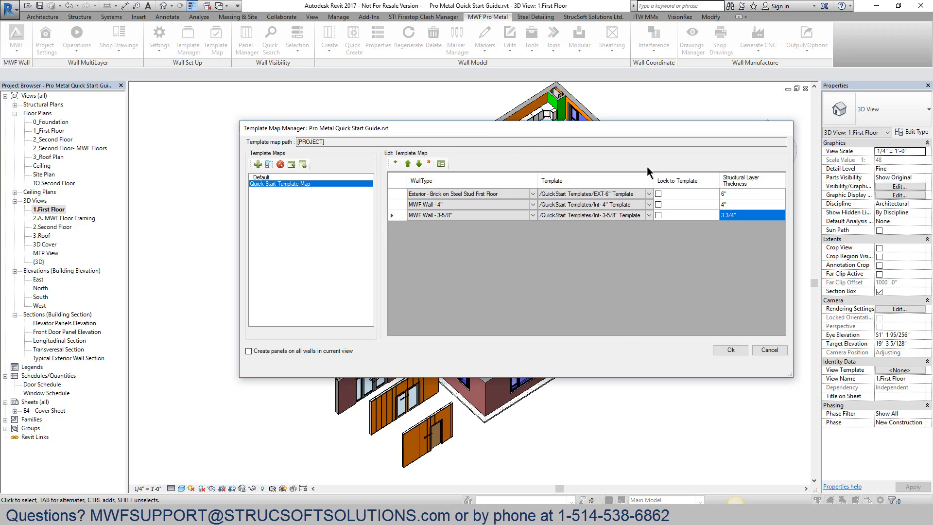
click(728, 349)
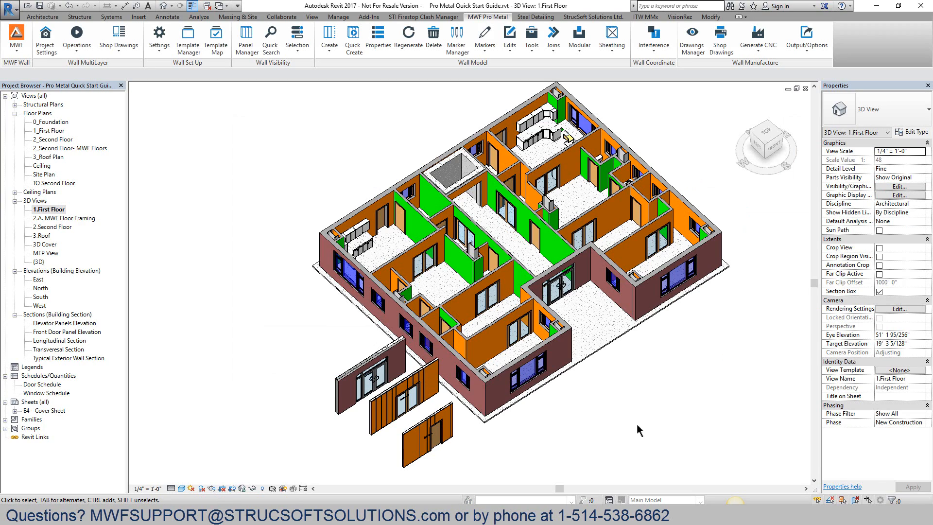
Select the two brick exterior walls and adjoining interior walls around the front corner room, and Quick Create their framing panels
click(514, 372)
scroll(510, 379, up, 5)
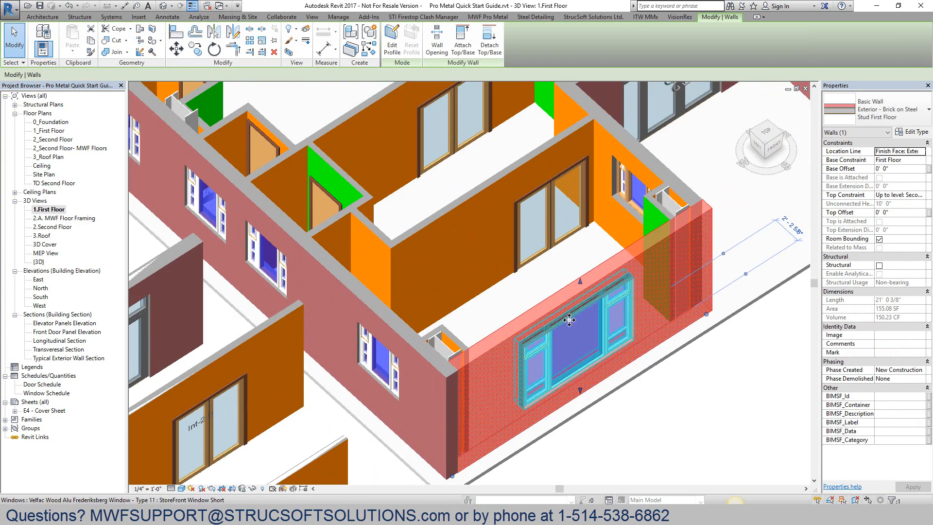
ctrl+click(430, 334)
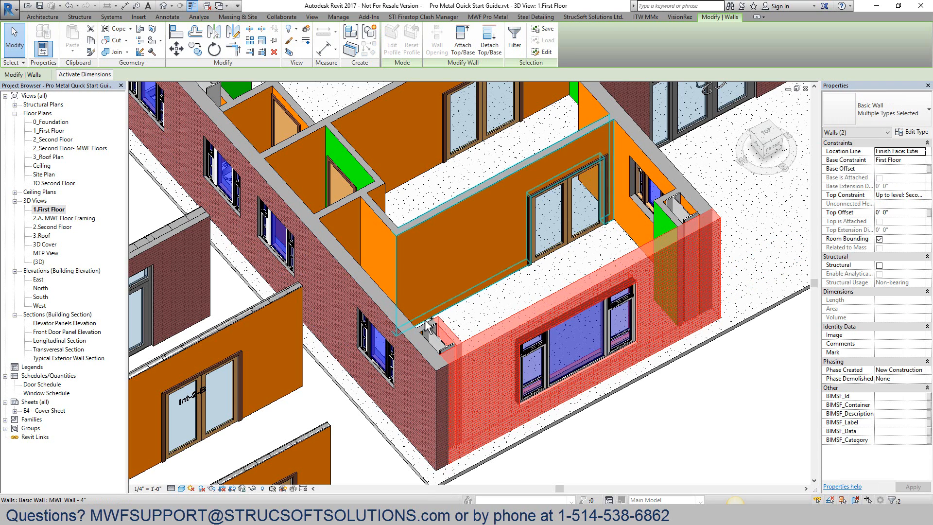
ctrl+click(443, 219)
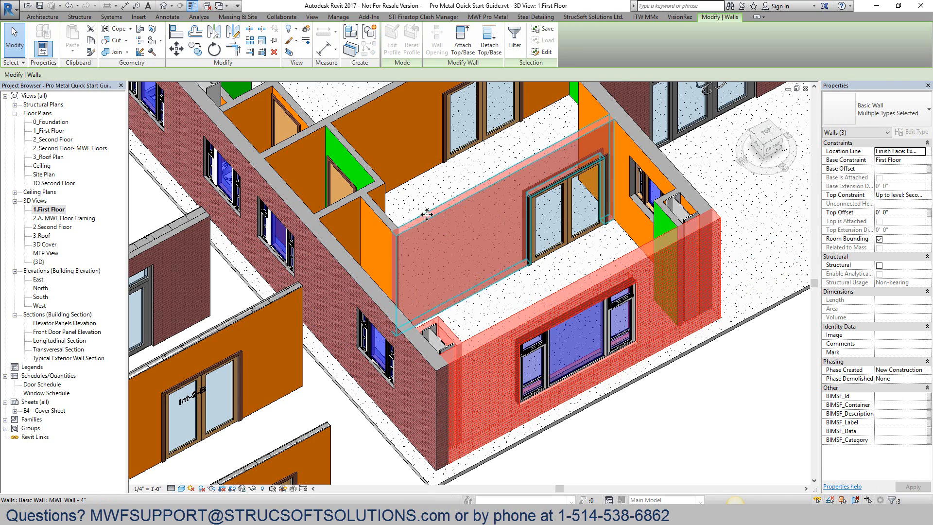
ctrl+click(371, 214)
ctrl+click(342, 203)
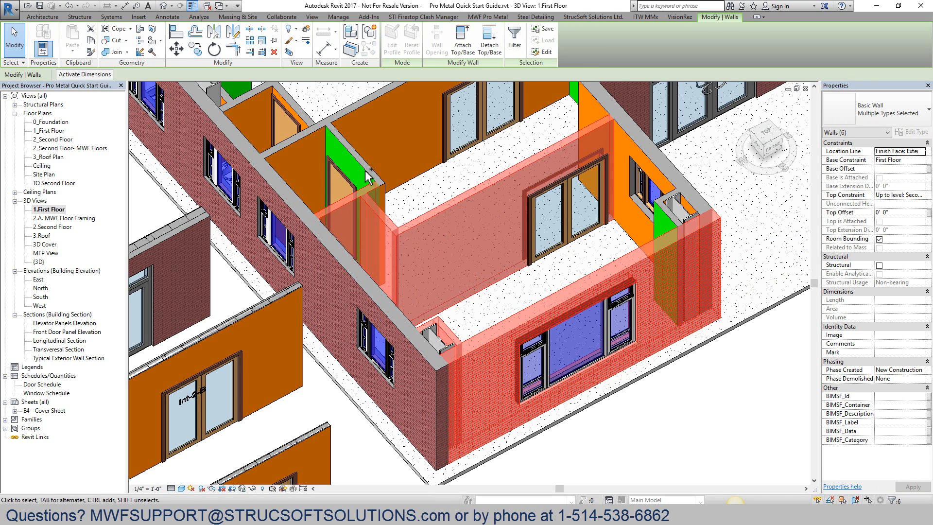
ctrl+click(363, 169)
shift+middle_drag(553, 152, 528, 164)
ctrl+click(682, 182)
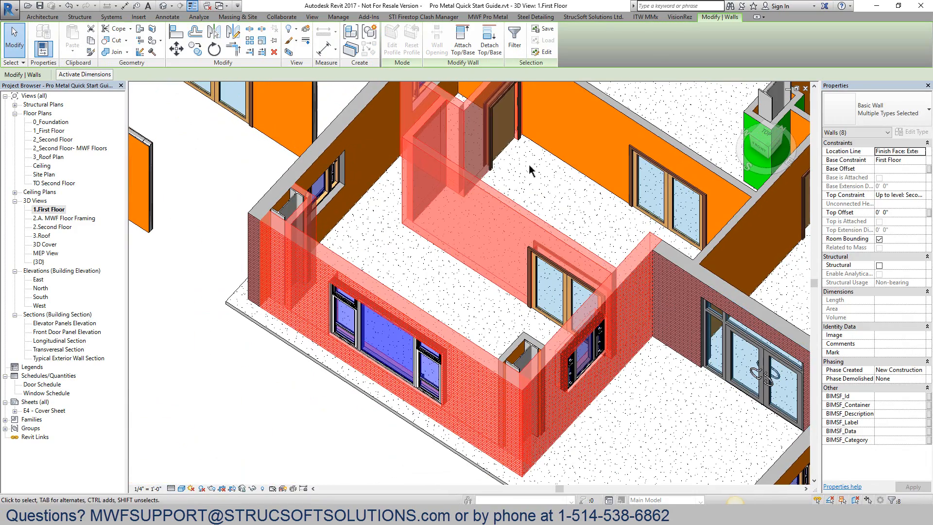
click(488, 16)
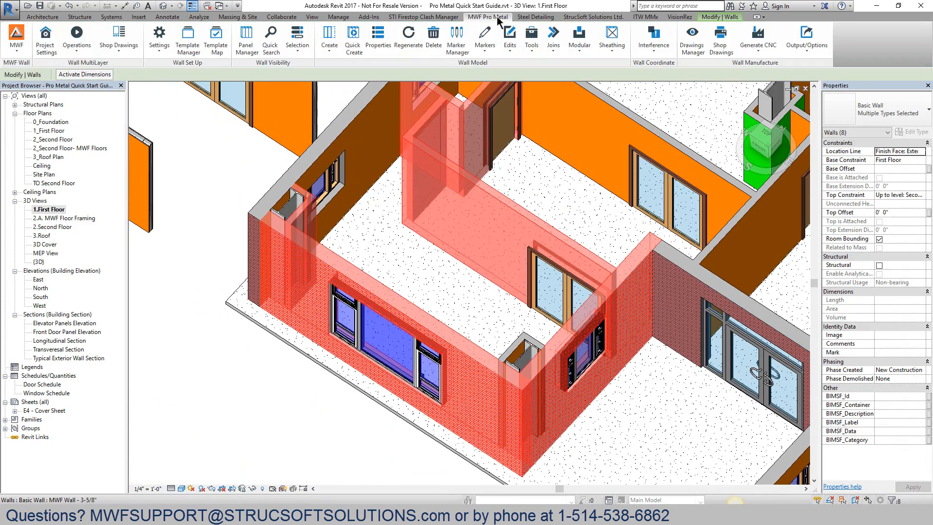
click(356, 46)
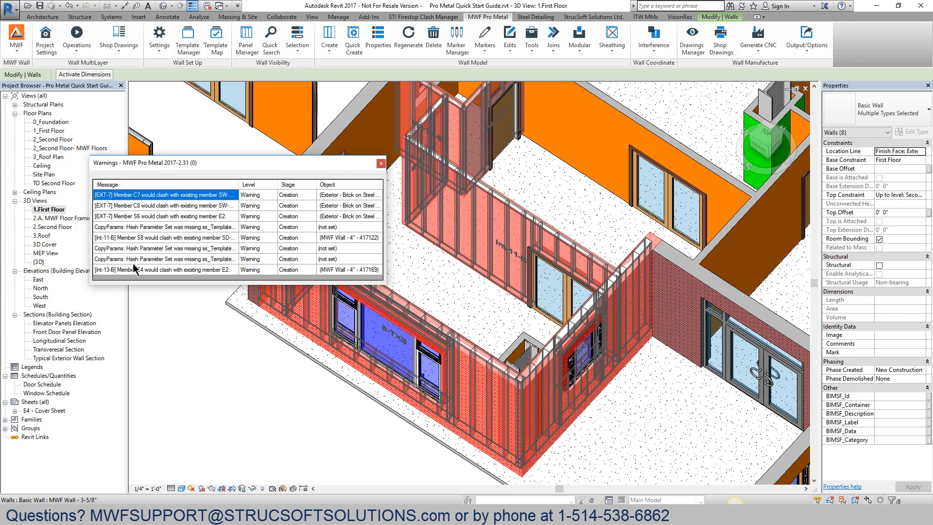
click(380, 163)
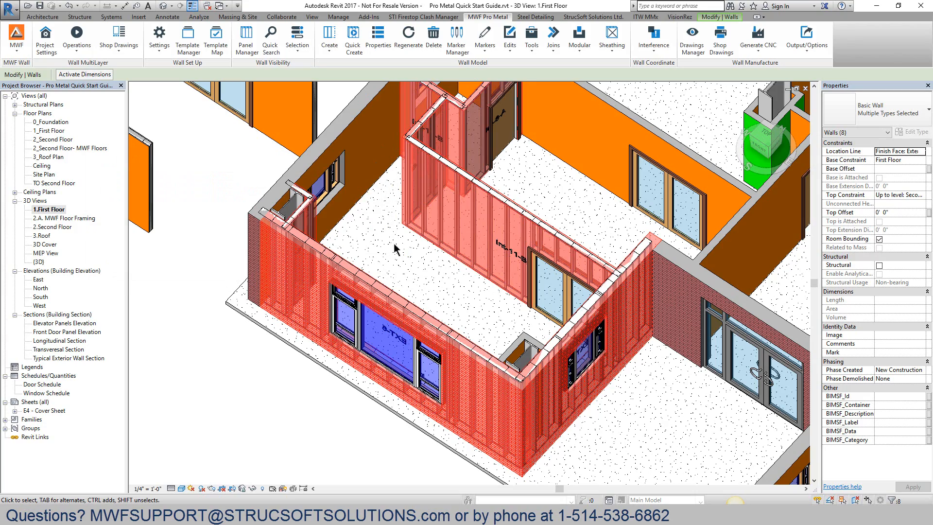
Temporarily hide the selected walls to expose the new framing at the exterior brick corner
shift+middle_drag(480, 304, 503, 237)
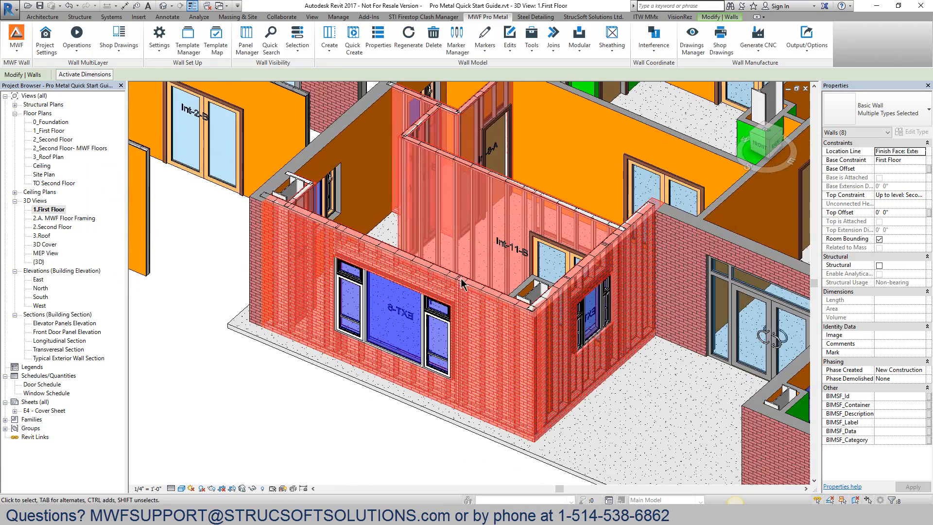
scroll(536, 304, up, 2)
middle_drag(536, 303, 657, 348)
scroll(632, 312, up, 2)
mouse_move(549, 375)
middle_down()
mouse_move(488, 223)
mouse_move(497, 337)
middle_up()
scroll(501, 340, up, 3)
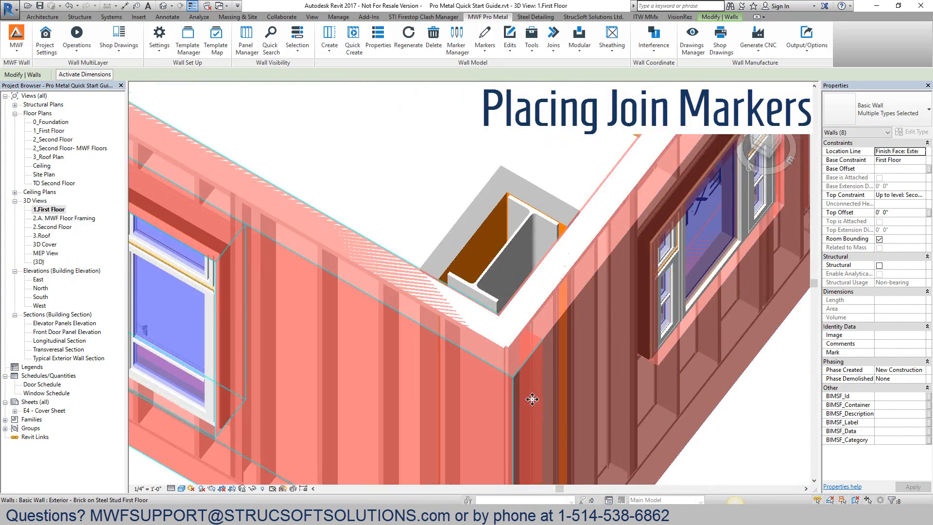
key(h)
key(h)
scroll(516, 342, up, 2)
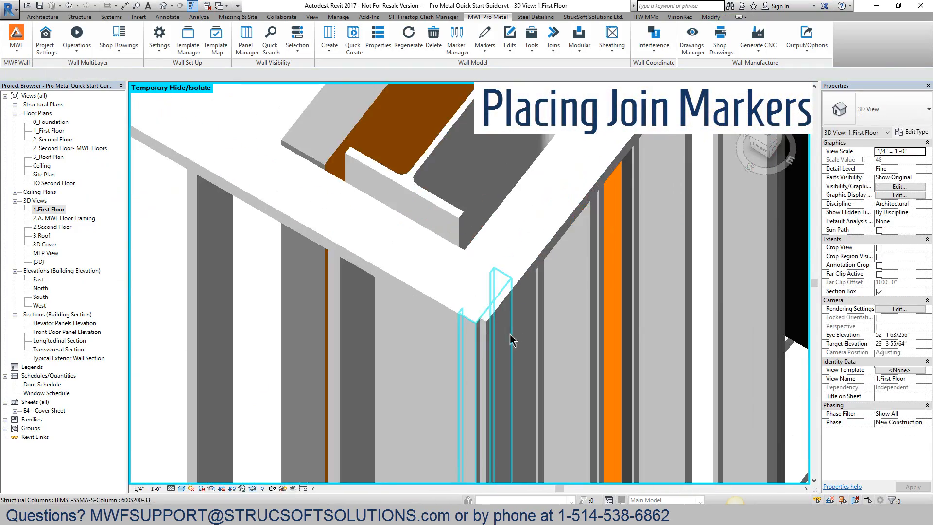
Examine how the top tracks and end studs meet at the exterior corner, and inspect the framing at the neighbouring wall intersections
click(532, 267)
ctrl+click(419, 288)
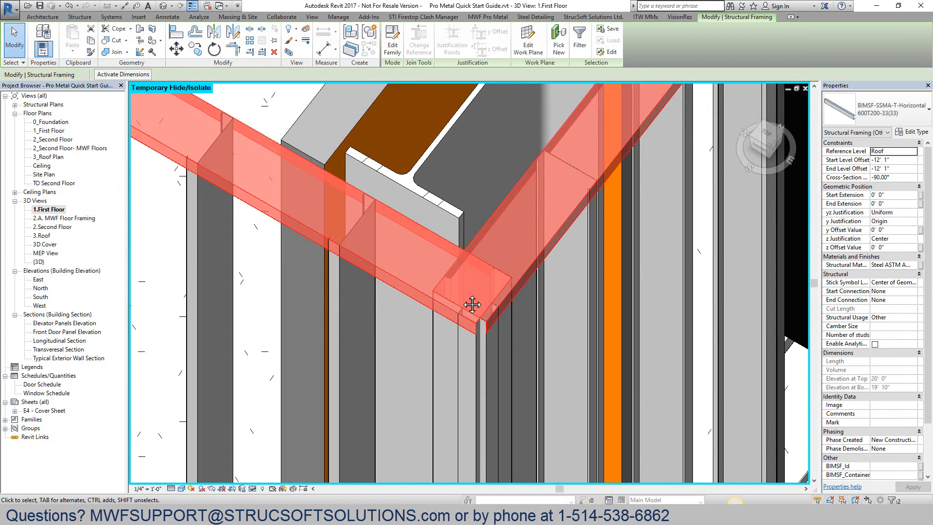
shift+middle_drag(473, 304, 562, 357)
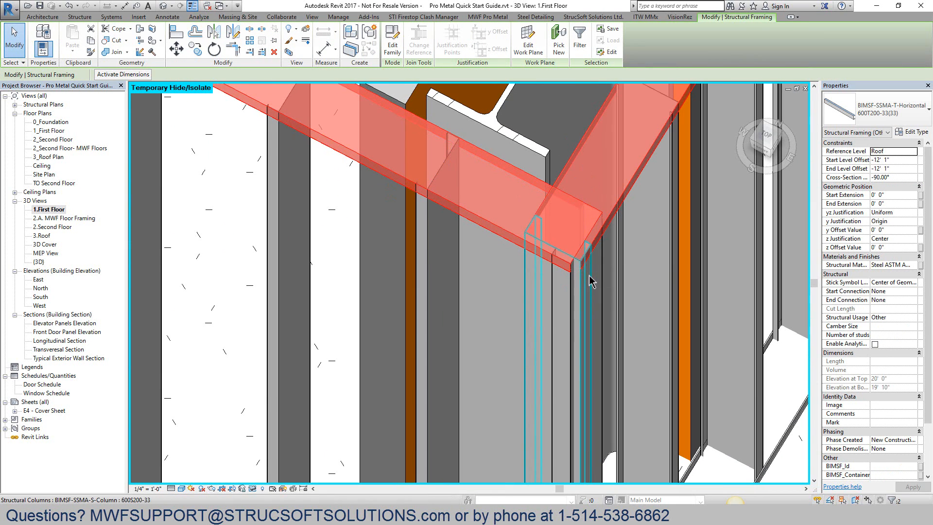
click(580, 287)
click(571, 301)
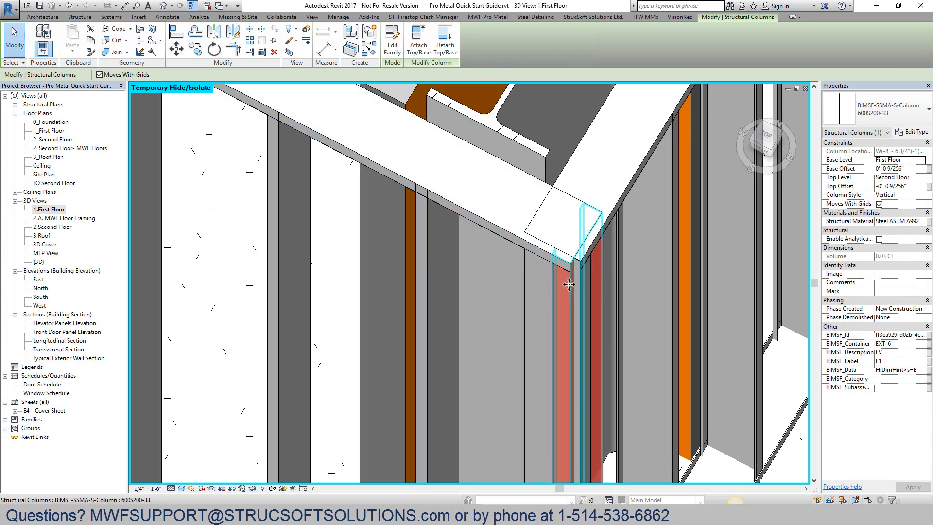
scroll(652, 351, down, 5)
middle_drag(653, 351, 745, 486)
middle_drag(209, 183, 384, 234)
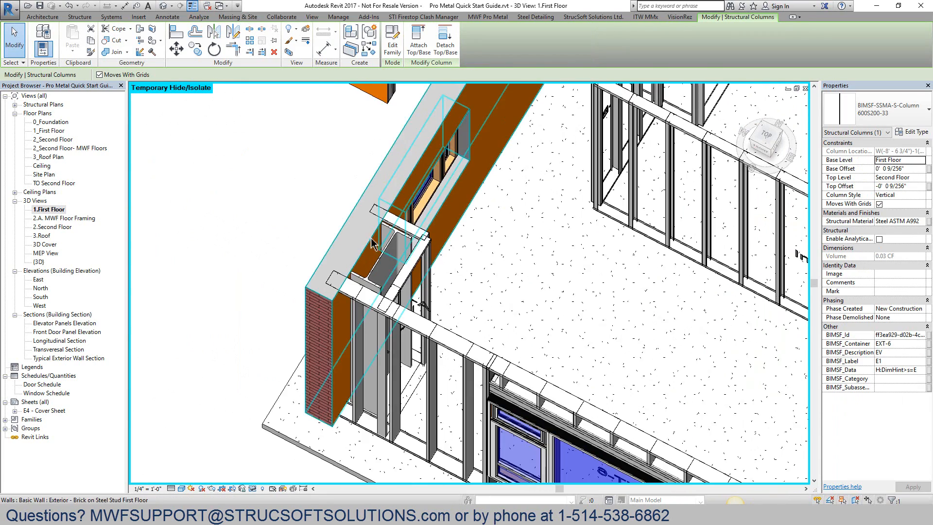
scroll(385, 234, up, 3)
middle_drag(476, 212, 313, 398)
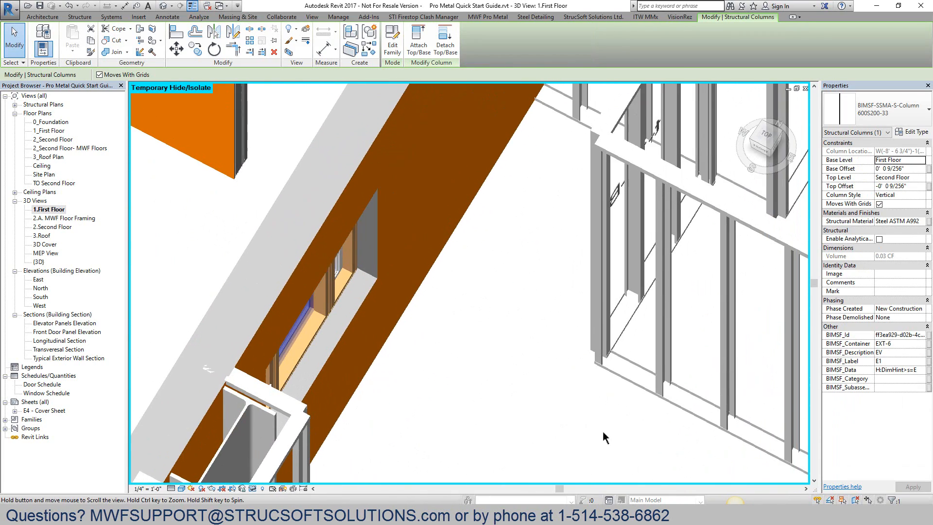
scroll(543, 253, down, 5)
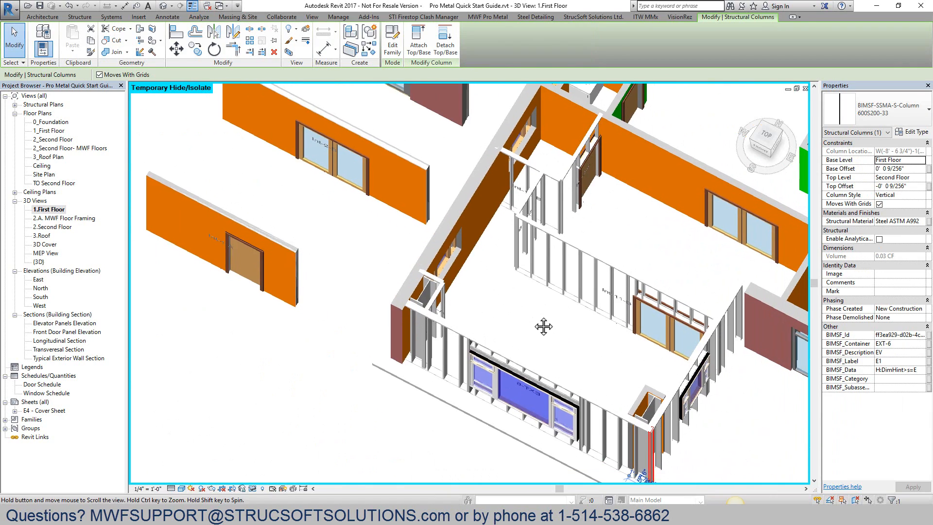
In the 1_First Floor plan, select the corner where Int-11-B meets Int-12-B and start placing a join
double_click(49, 130)
middle_drag(591, 314, 233, 283)
scroll(233, 282, up, 1)
middle_drag(321, 265, 374, 285)
scroll(374, 286, up, 1)
scroll(375, 291, up, 2)
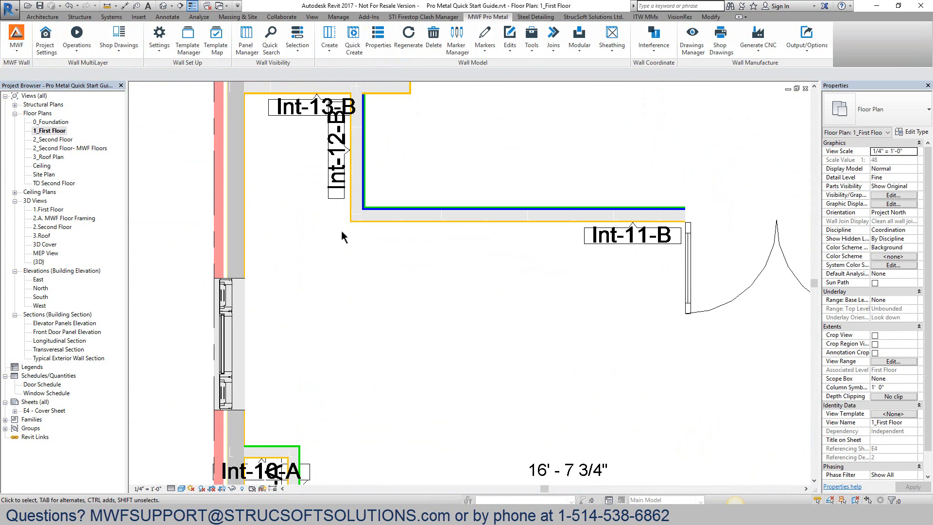
middle_drag(443, 156, 574, 233)
scroll(525, 257, up, 2)
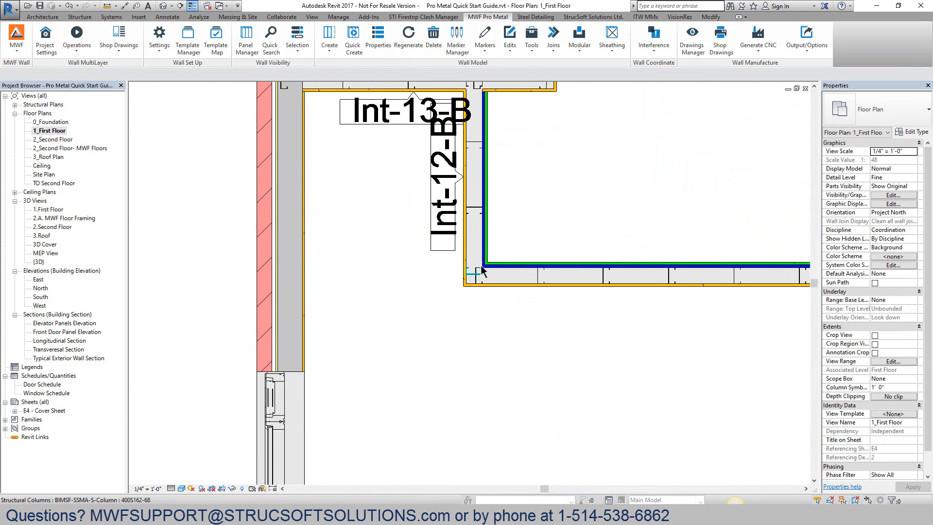
drag(525, 260, 459, 300)
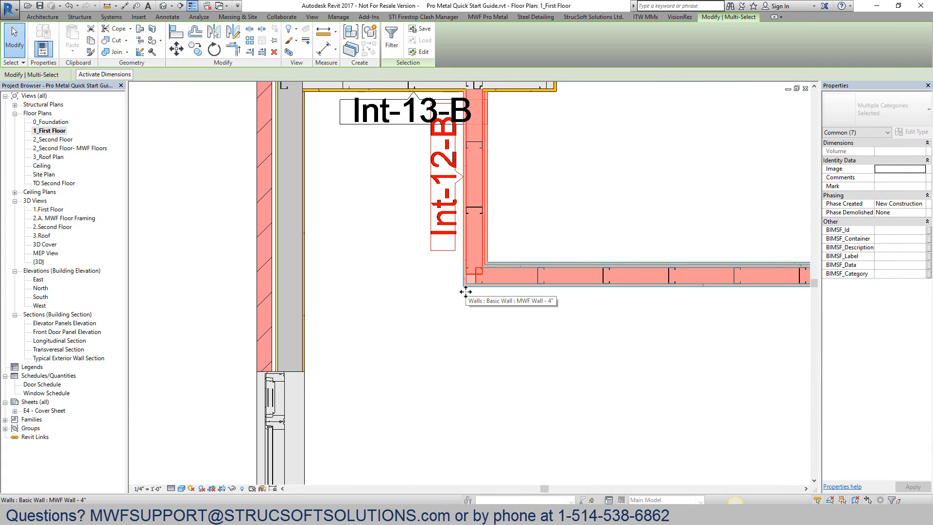
click(487, 17)
click(553, 39)
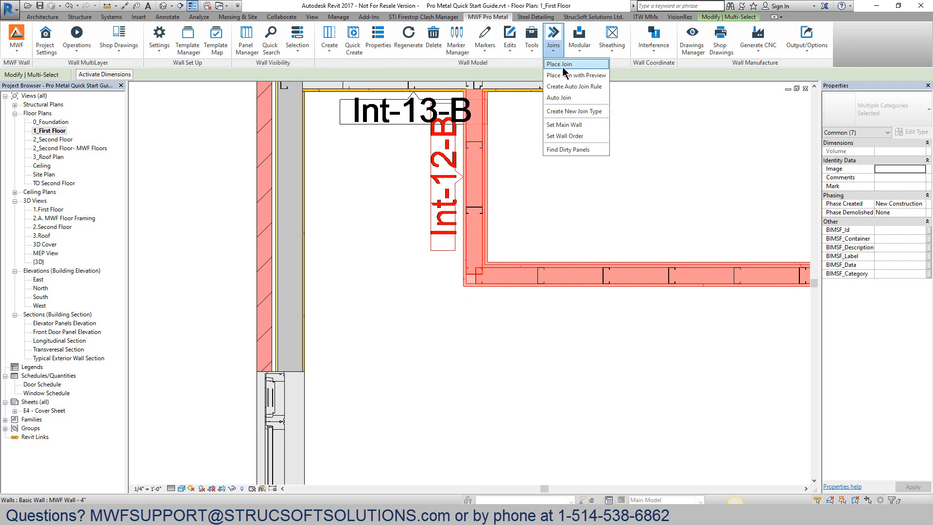
click(563, 68)
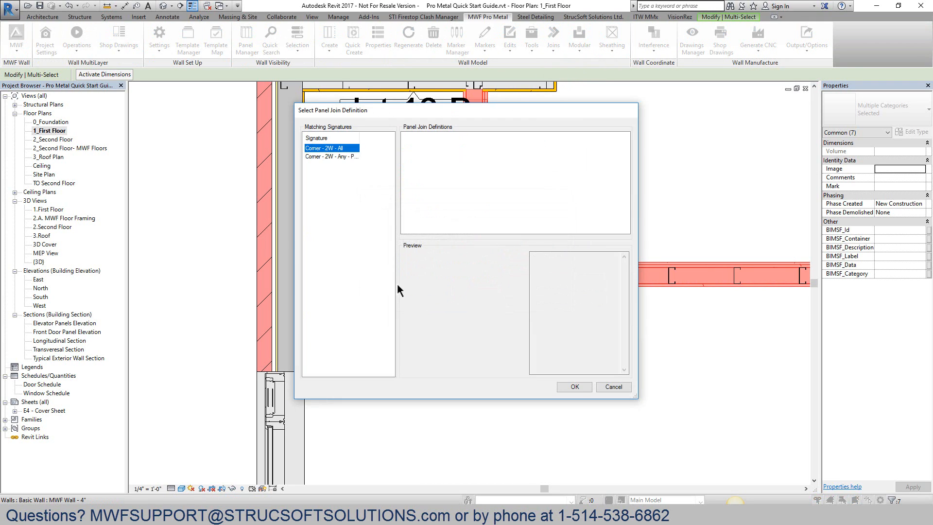
Place the LGS L-ANY TYPICAL B - BACKER TO SECONDARY OUTER [J125] join from the Corner - 2W - Any signature, and clear the selection
click(339, 157)
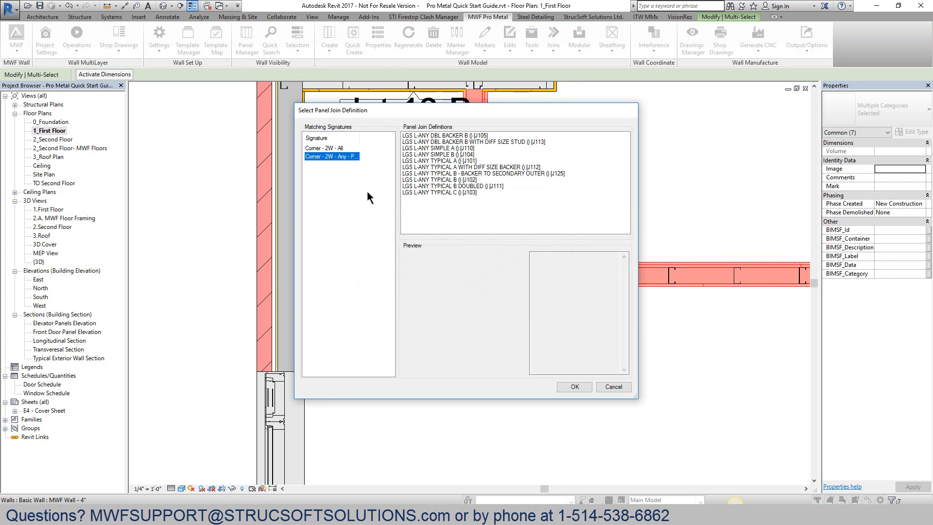
click(450, 135)
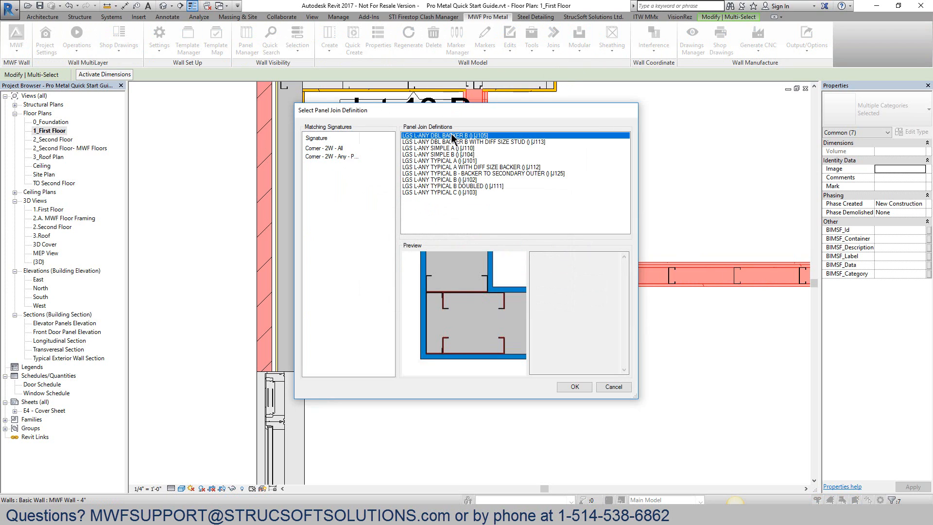
key(Down)
key(Down)
key(Down)
key(Down)
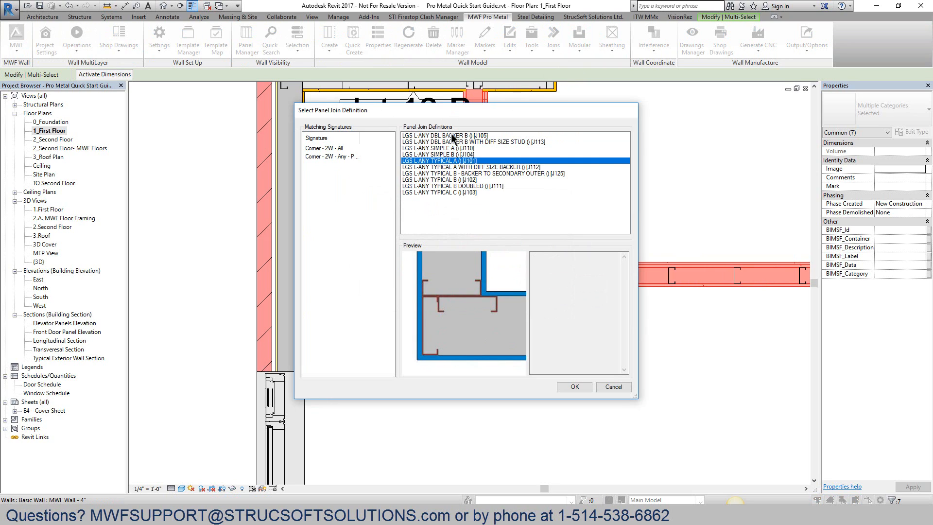
key(Down)
key(Down)
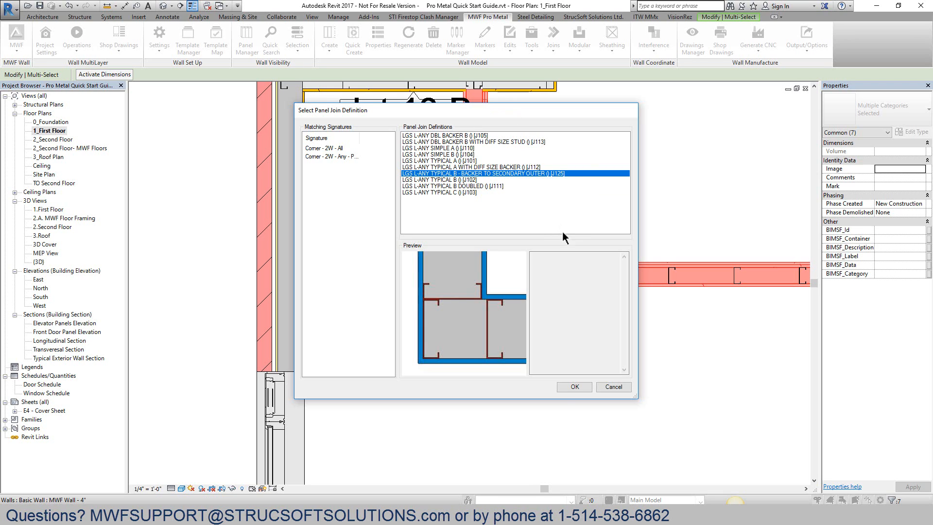
click(567, 387)
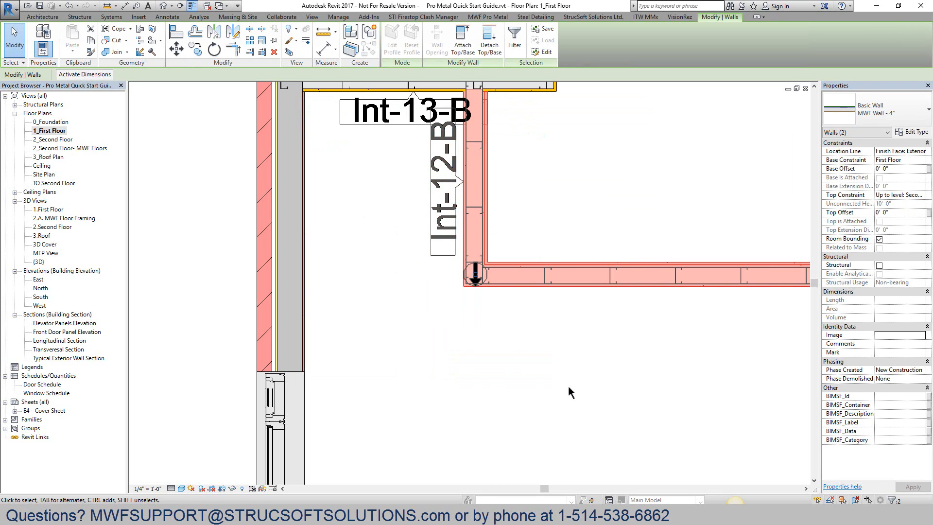
click(567, 385)
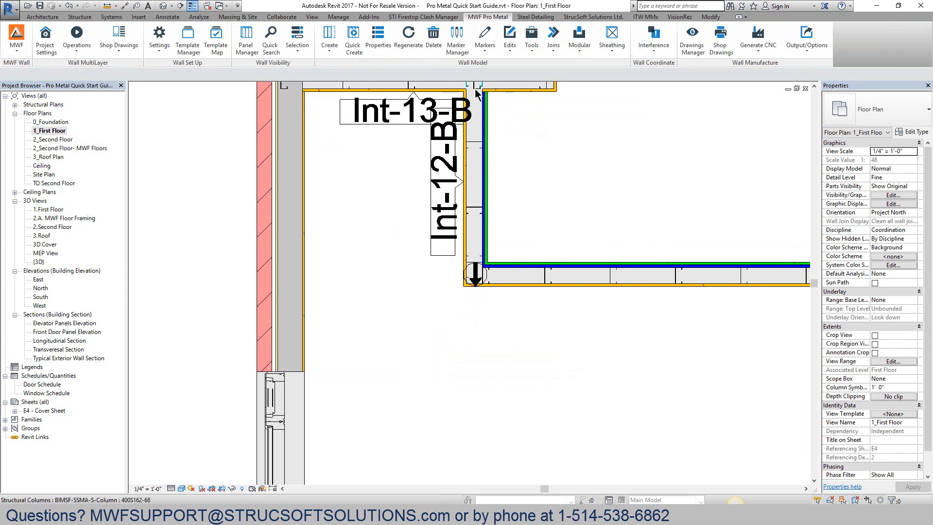
Select the intersection of Int-12-B and Int-13-B and start placing a join there
middle_drag(520, 127, 577, 295)
drag(576, 300, 518, 242)
scroll(587, 295, down, 4)
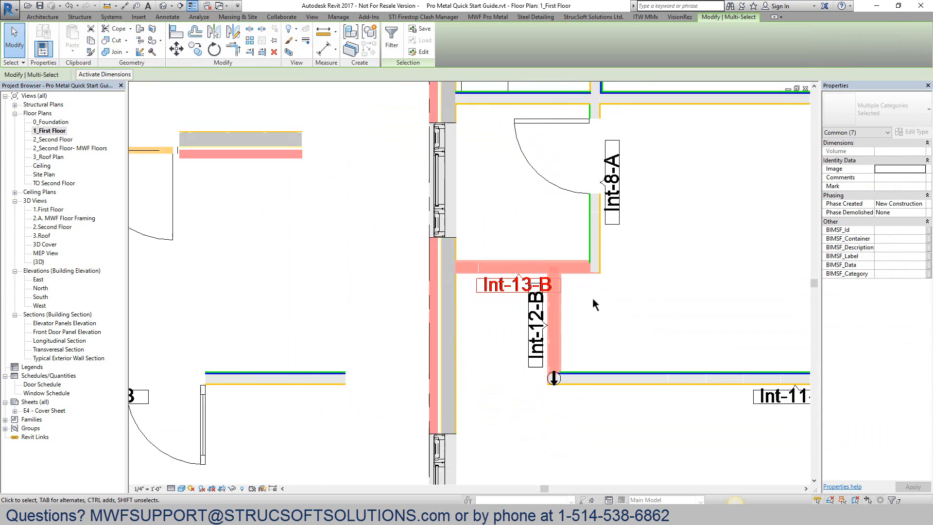
scroll(588, 324, up, 2)
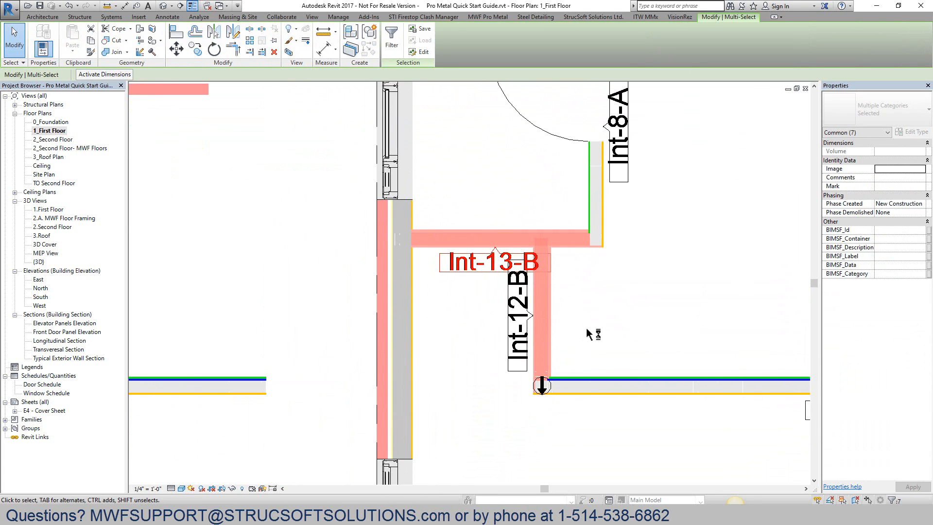
click(487, 16)
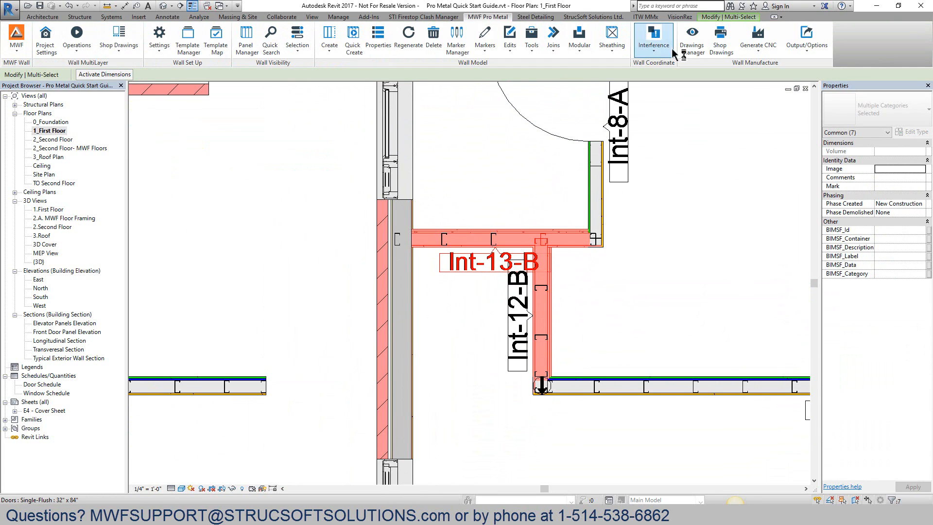
click(552, 40)
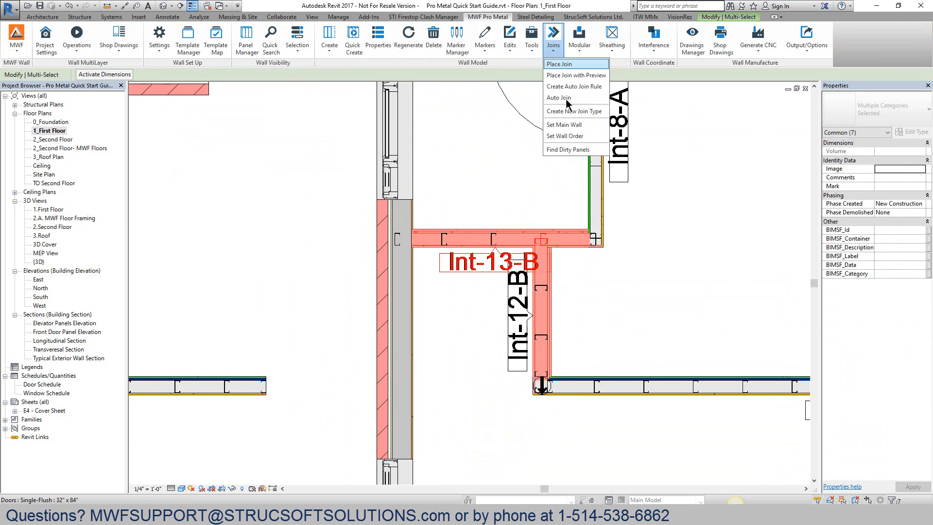
click(570, 68)
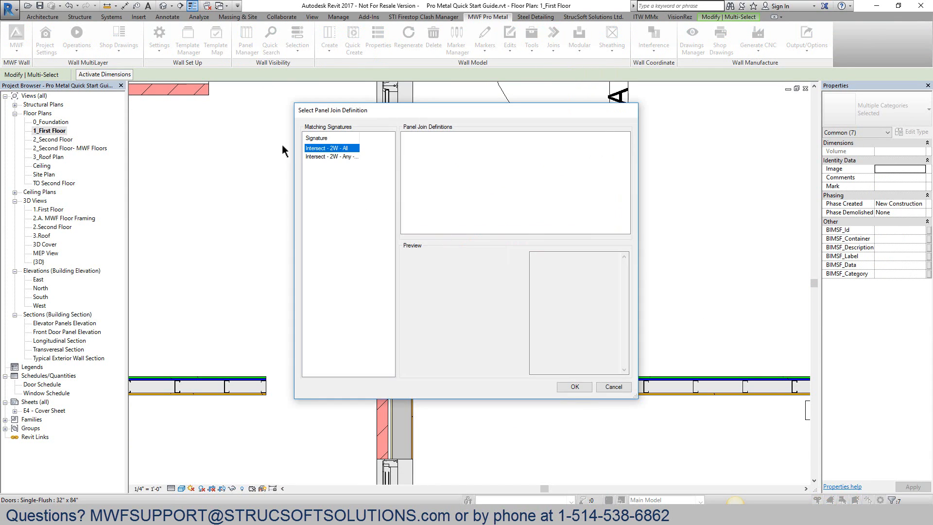
Compare the previews of the T-ANY panel join definitions under the Intersect - 2W - Any signature
click(314, 156)
click(413, 148)
click(418, 155)
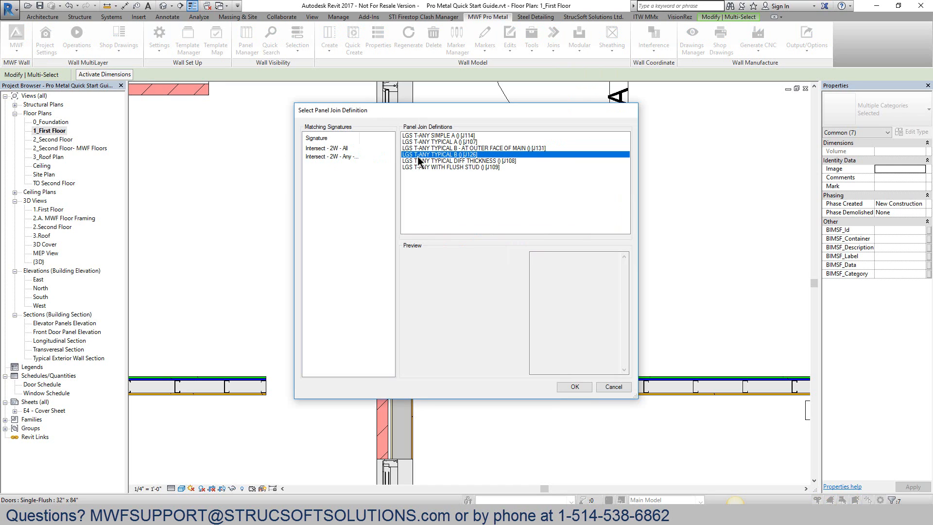
click(435, 136)
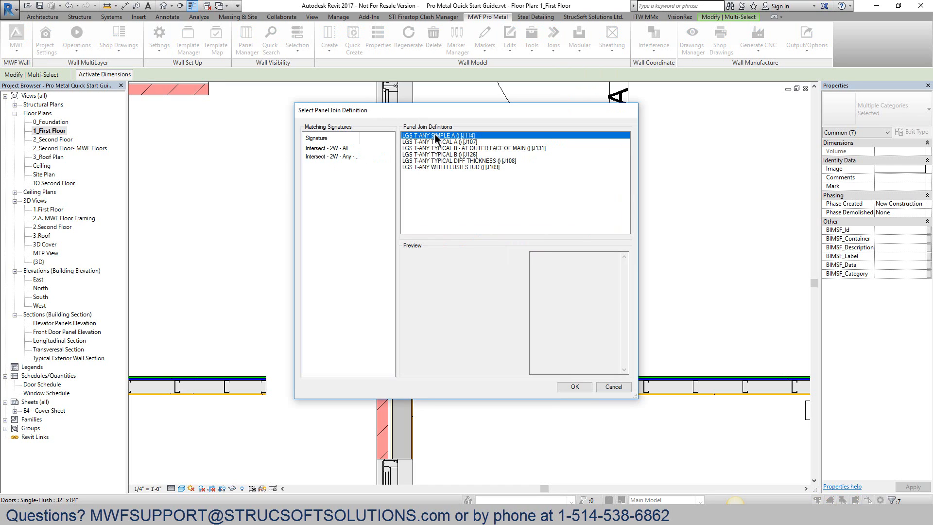
click(349, 148)
click(351, 157)
click(459, 142)
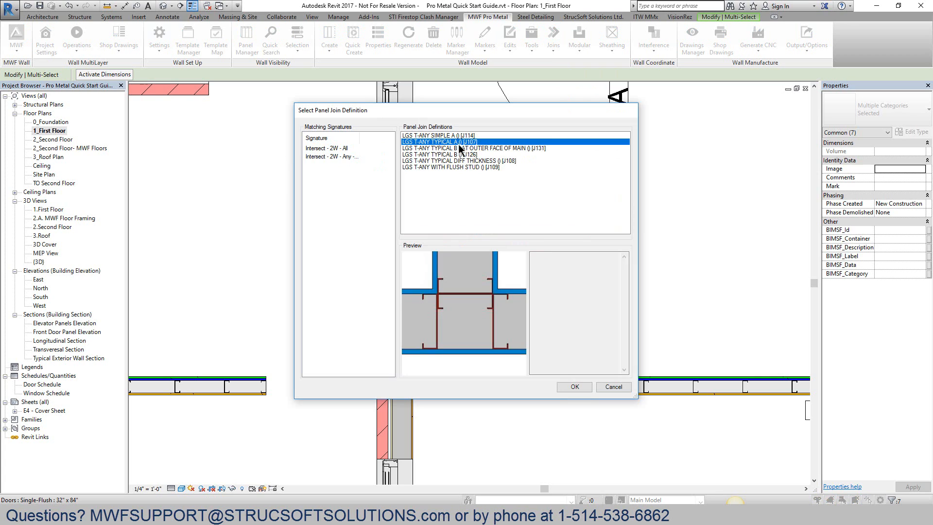
click(492, 147)
click(493, 155)
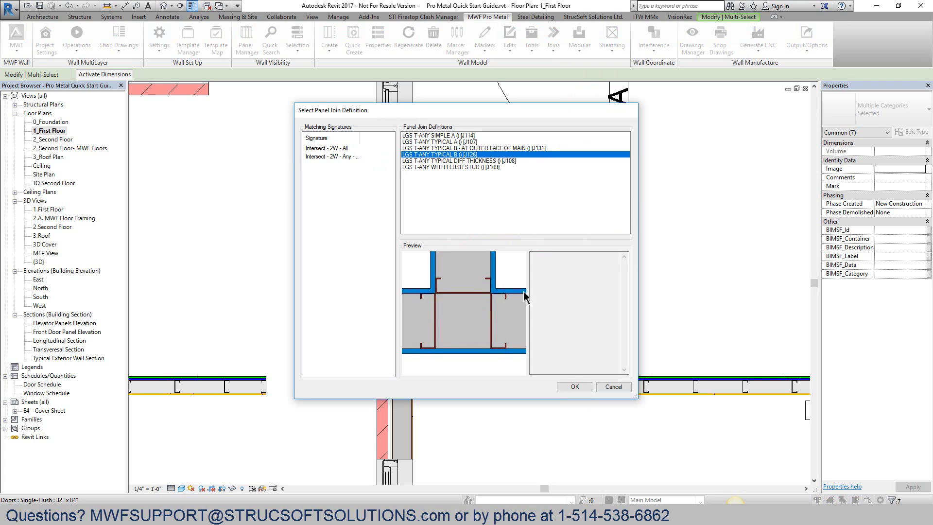
click(491, 161)
Place the LGS T-ANY TYPICAL B - AT OUTER FACE OF MAIN [J131] join at the Int-12-B and Int-13-B intersection, and clear the selection
drag(503, 122, 700, 121)
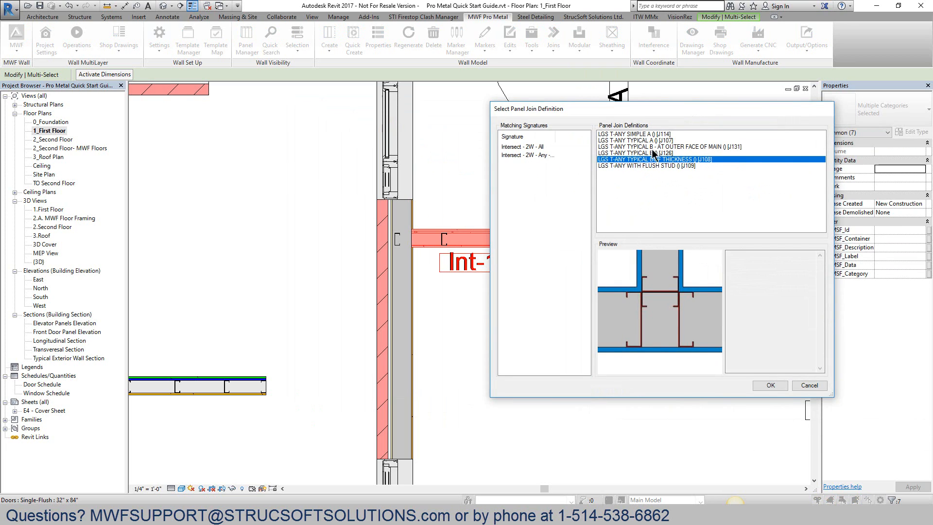
click(658, 166)
click(668, 146)
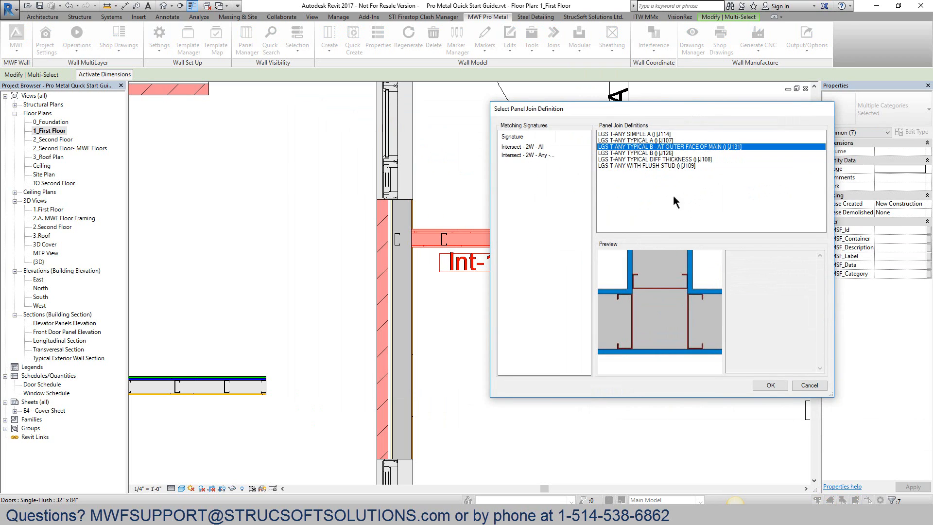
click(765, 386)
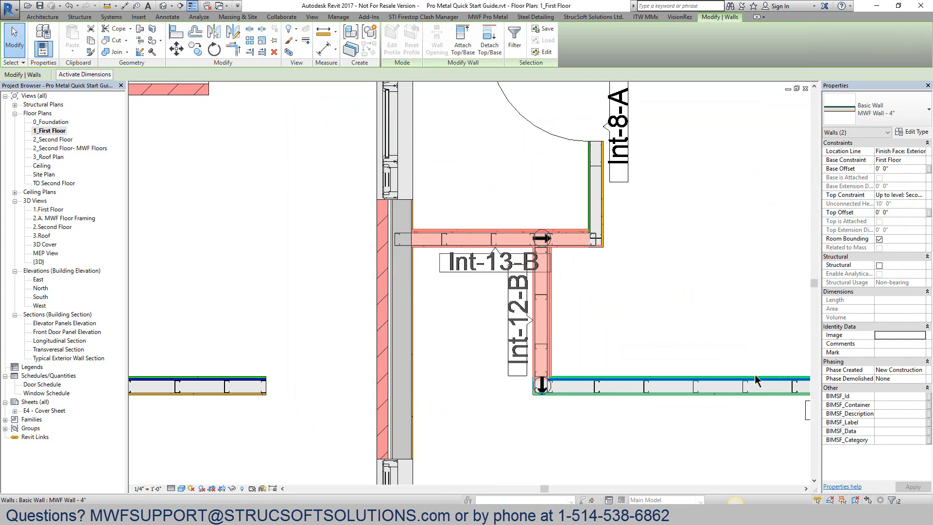
click(722, 318)
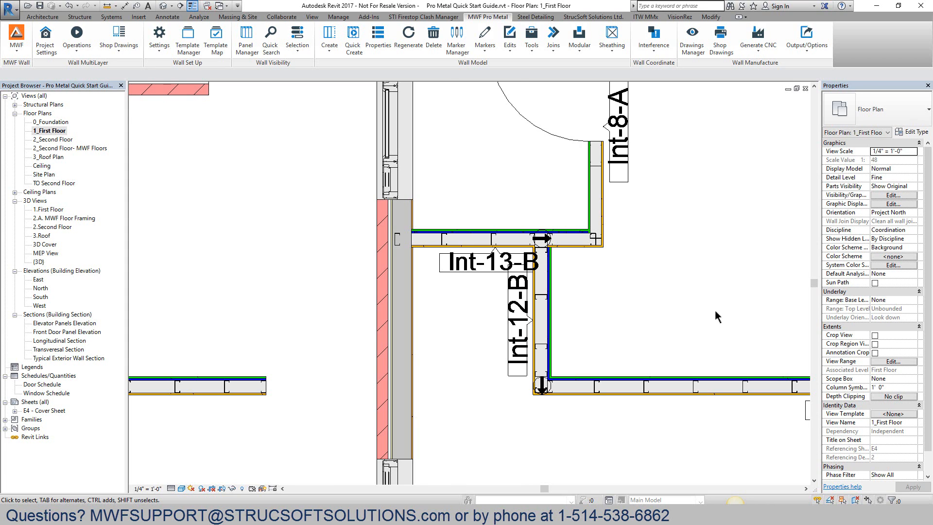
scroll(715, 310, down, 5)
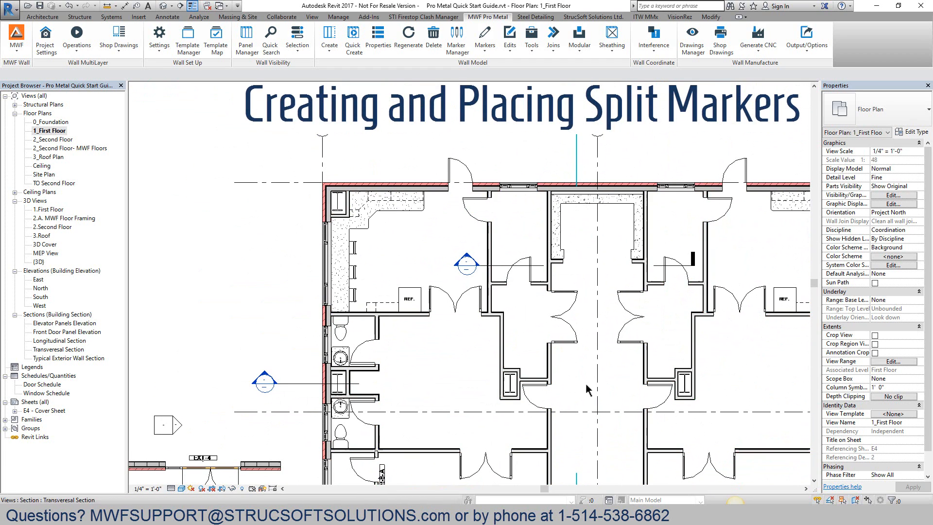
click(629, 184)
middle_drag(627, 243, 531, 303)
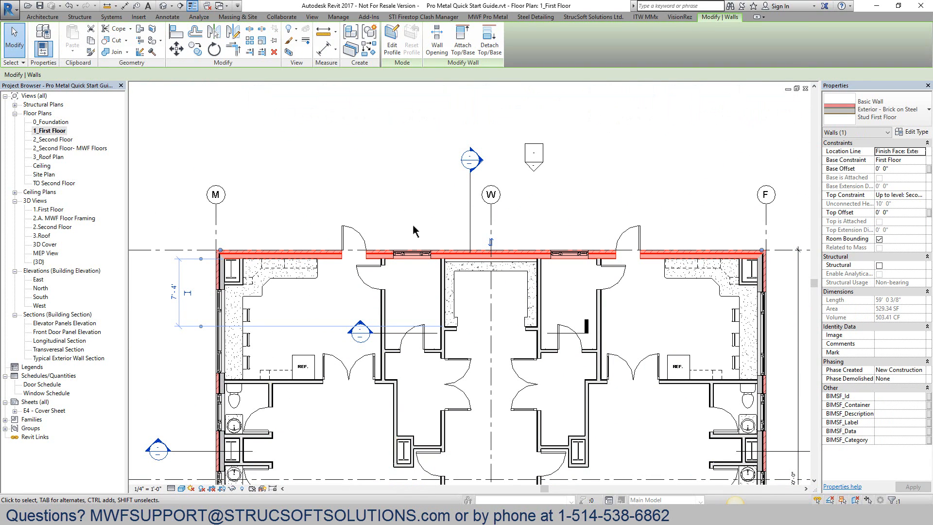
key(Escape)
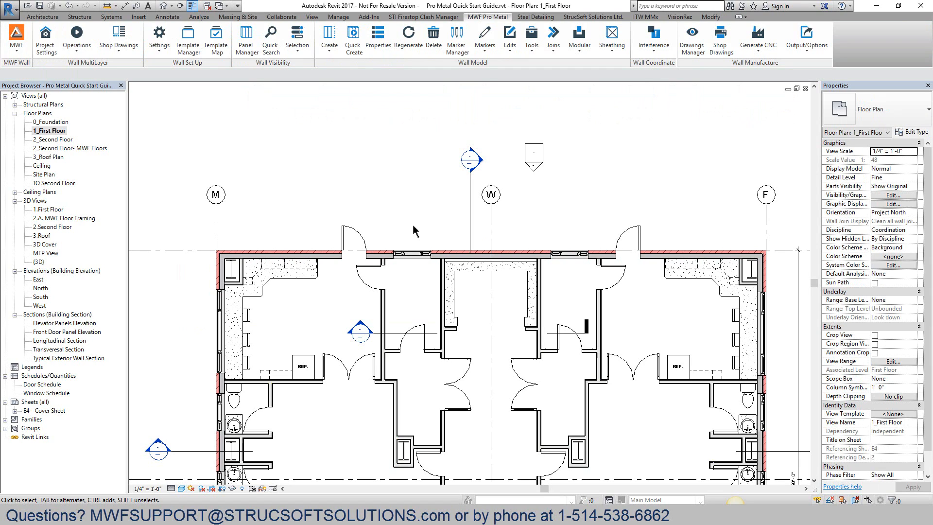
click(482, 49)
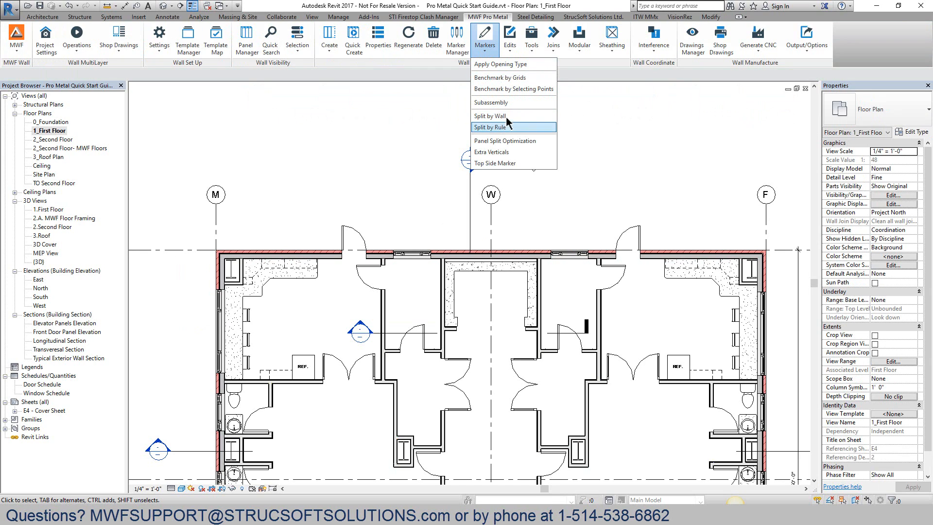
Duplicate the Default horizontal split marker type and name the copy 1/4" Split
click(459, 47)
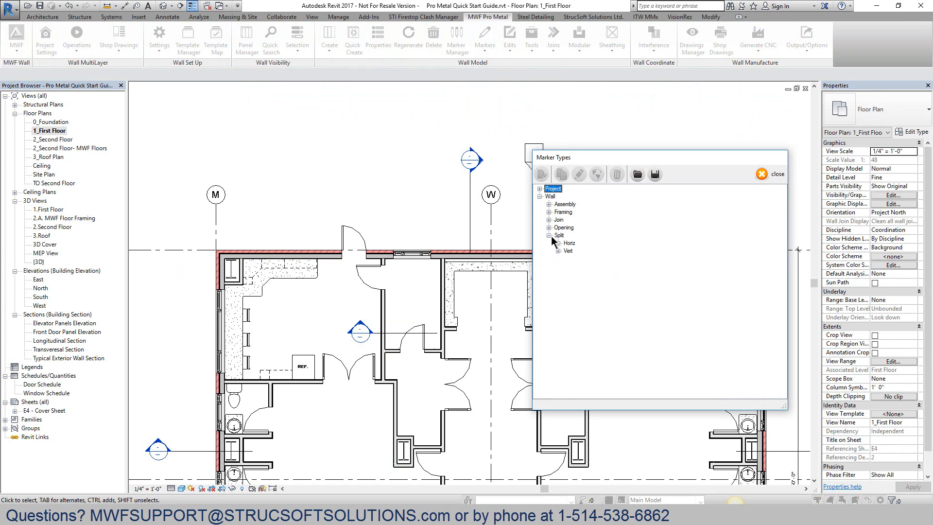
click(558, 243)
click(594, 251)
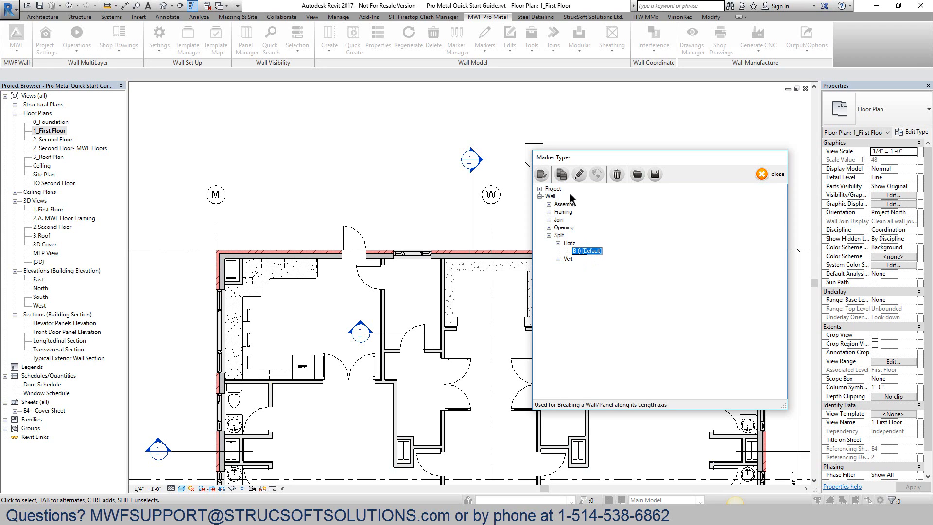
click(562, 176)
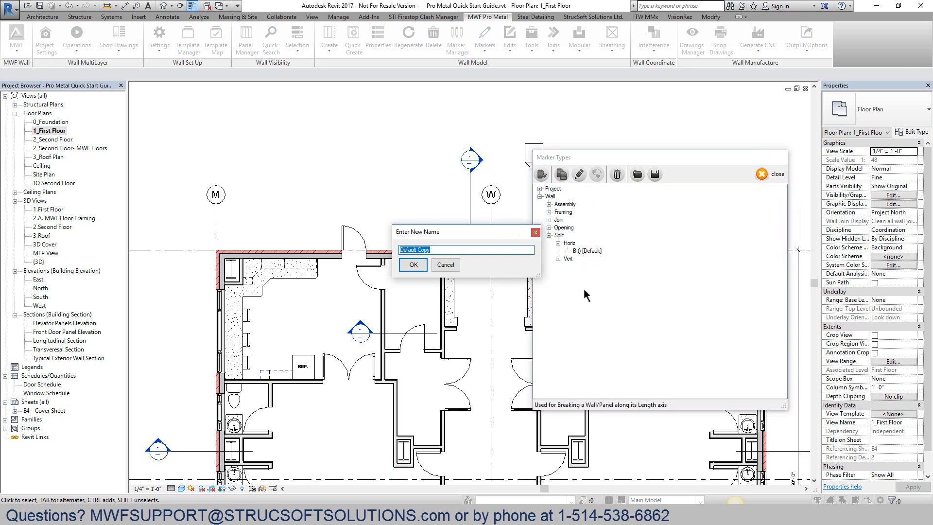
text(1/4" Split)
key(Return)
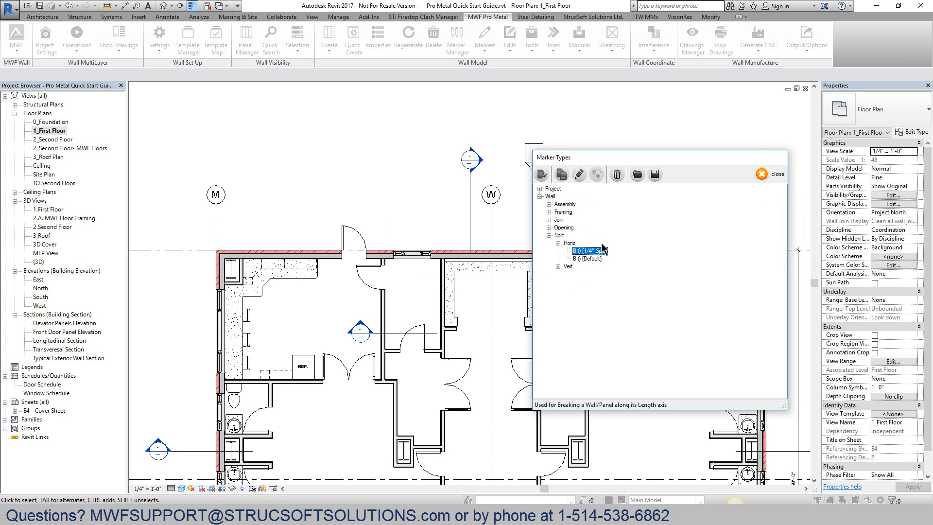
Set the LeftGap of the 1/4" Split marker type to 1/8" and close the marker types
double_click(603, 252)
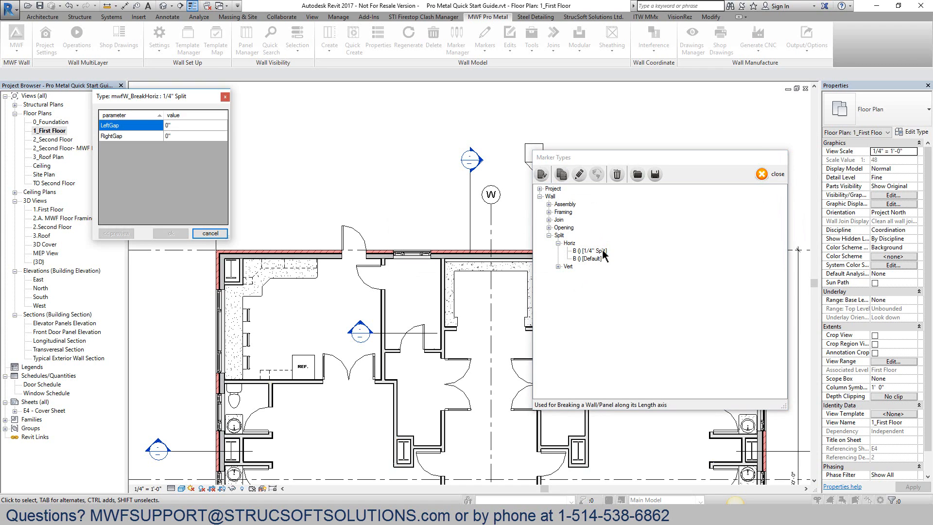
click(174, 125)
text(1/8)
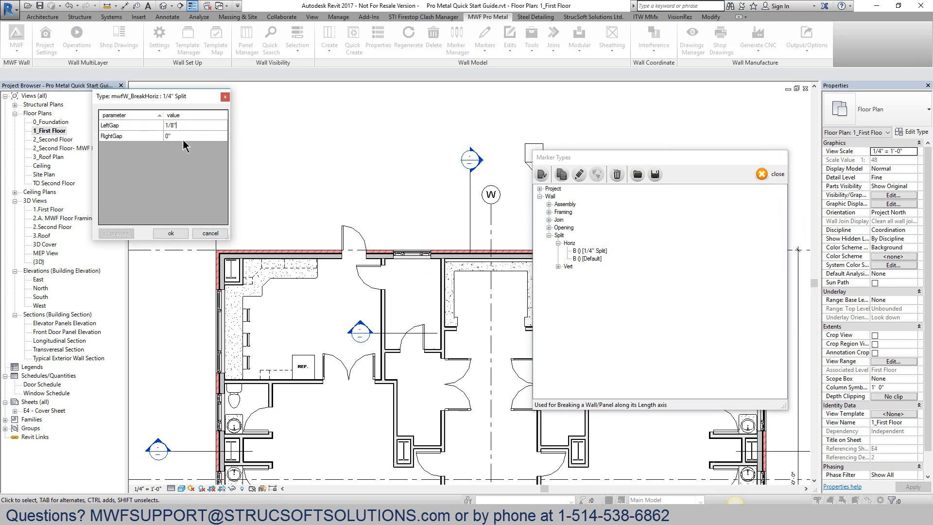
click(184, 140)
click(171, 233)
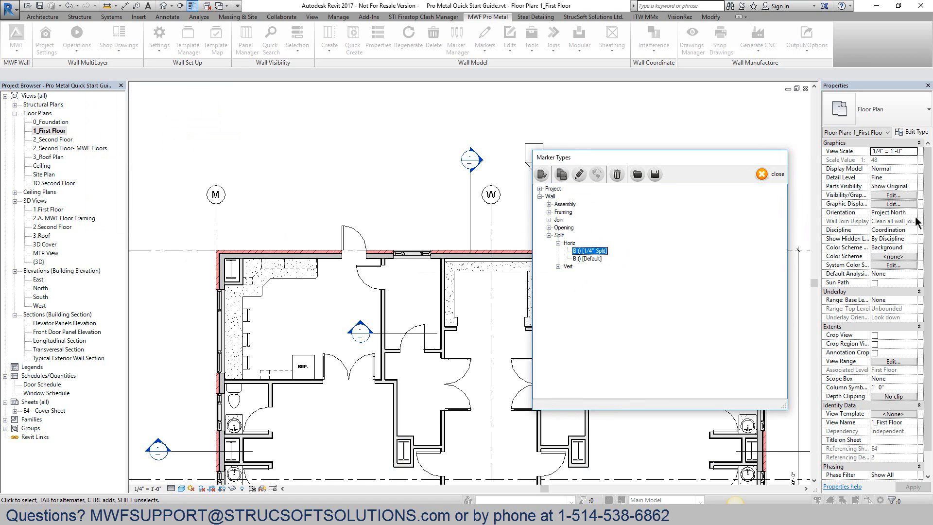
click(773, 174)
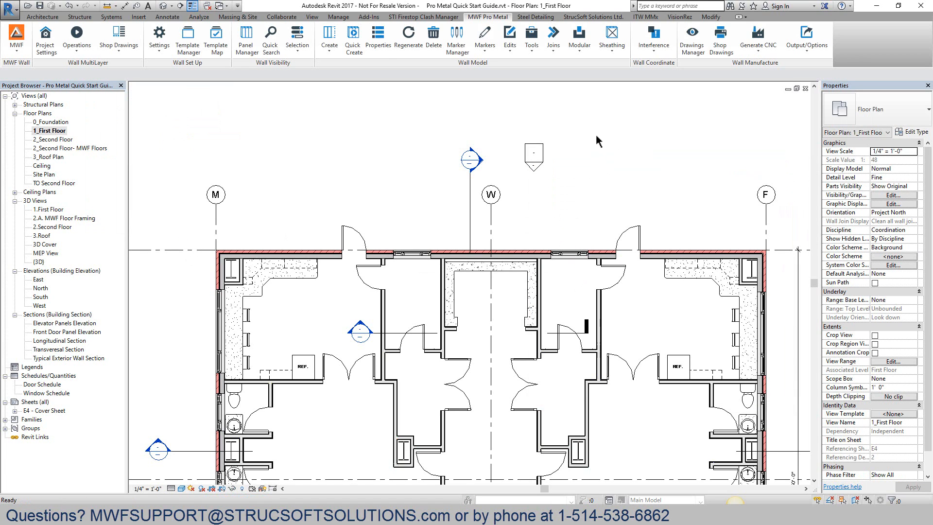
Set a finer rounding for the Length format in the project units
key(u)
key(n)
click(500, 186)
click(446, 227)
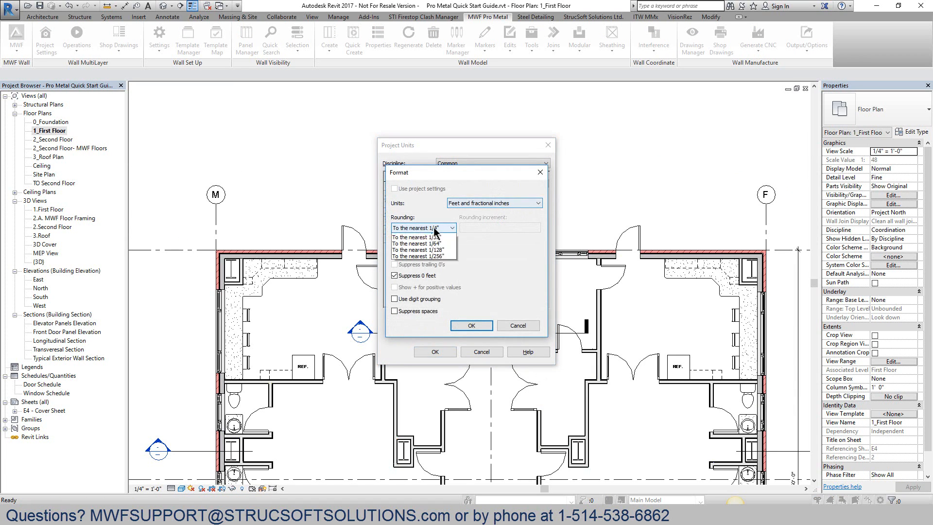
click(442, 268)
click(471, 325)
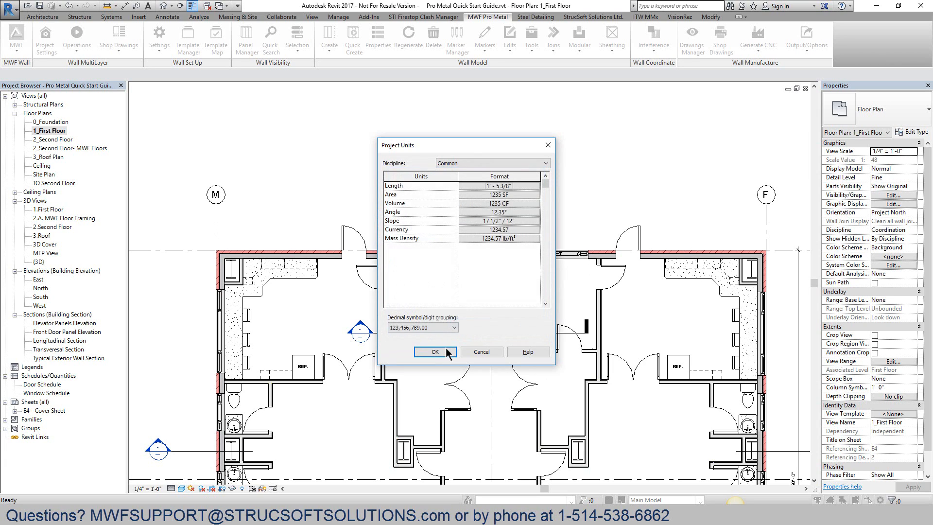
click(435, 350)
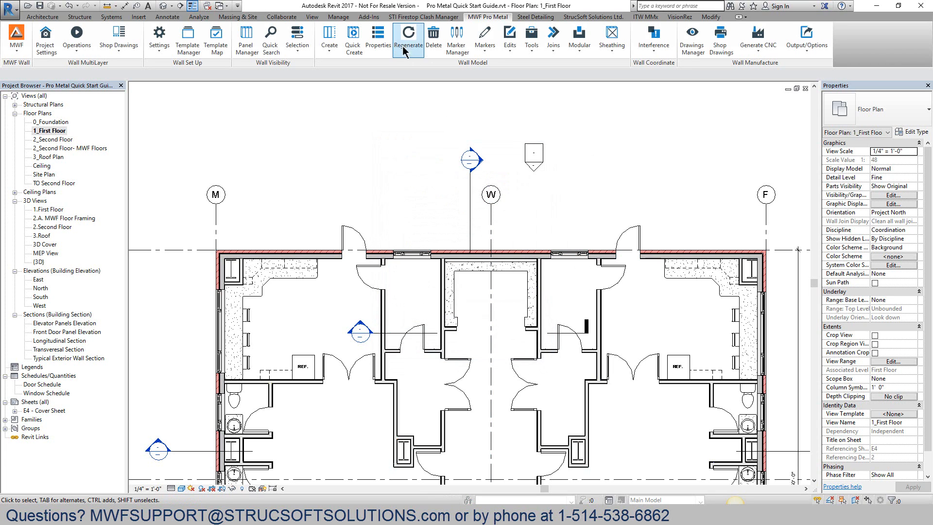
Set the RightGap of the 1/4" Split marker type to 1/8" and close the marker types
click(455, 47)
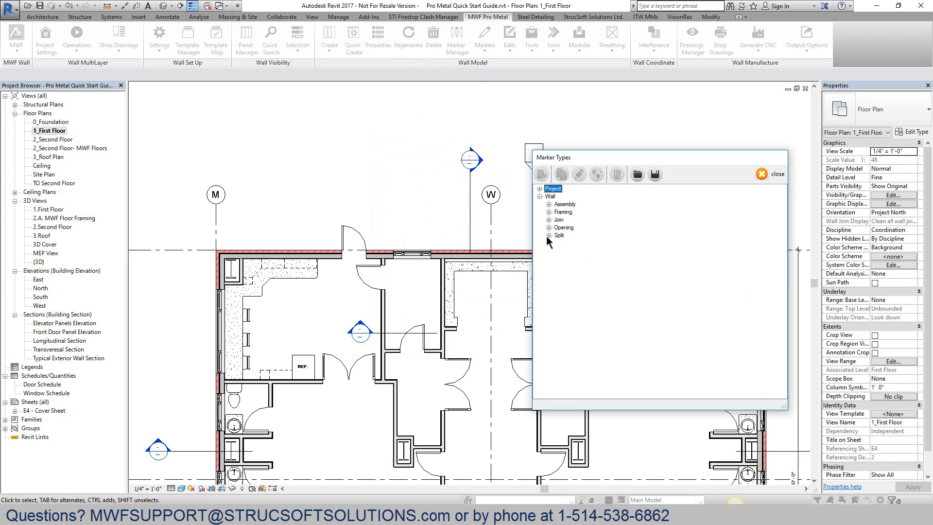
double_click(589, 251)
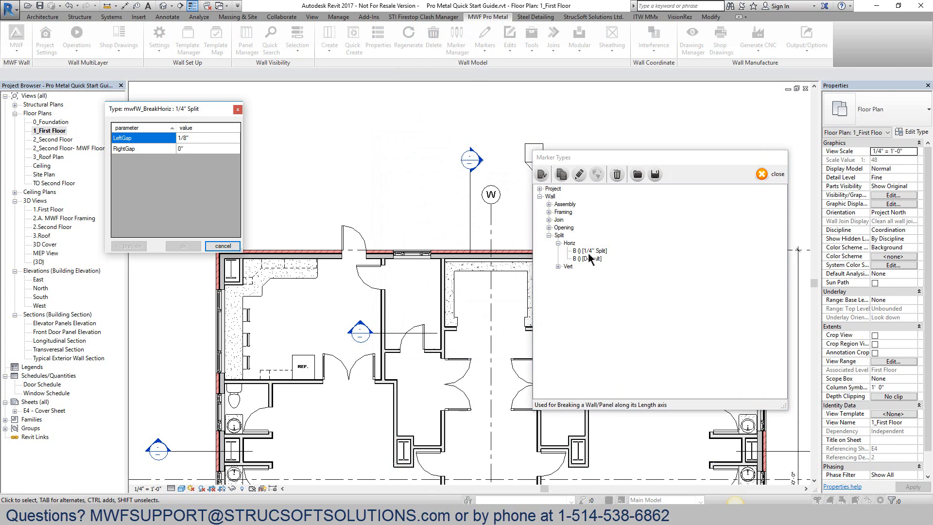
click(210, 147)
click(204, 148)
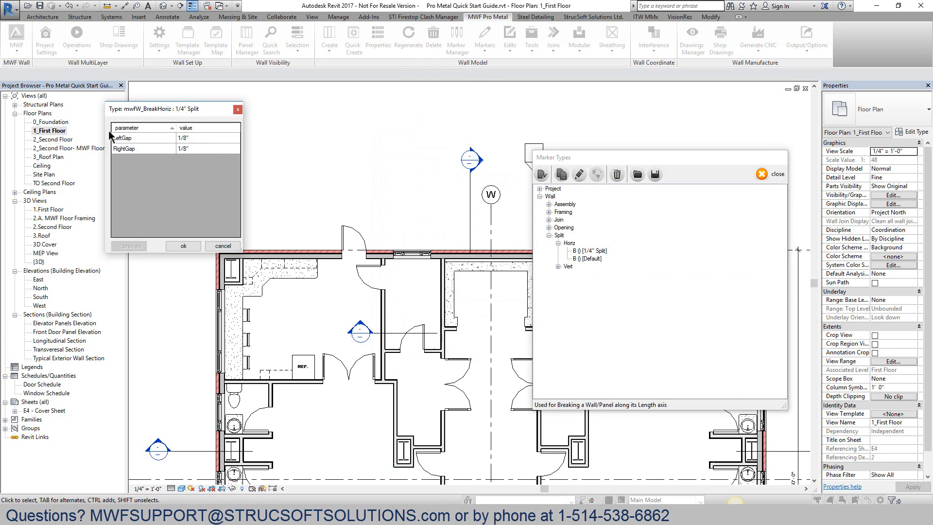
click(190, 139)
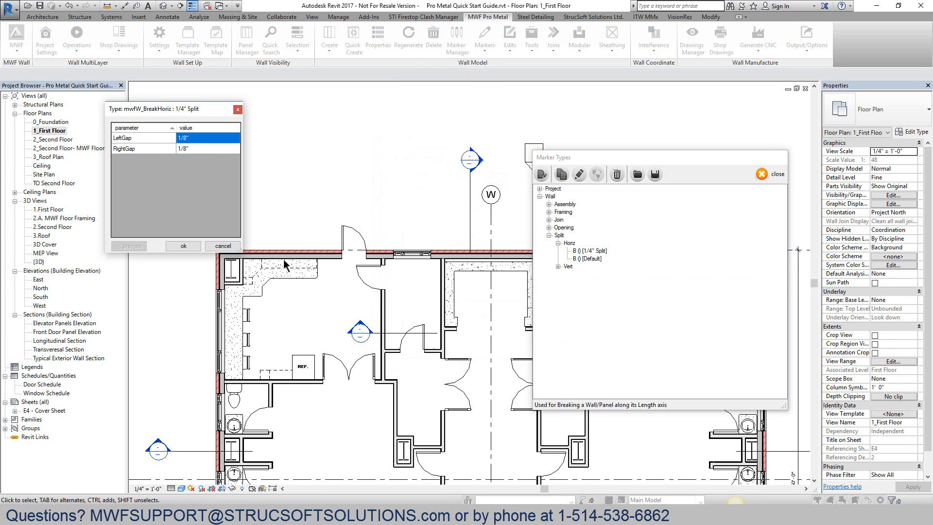
click(183, 246)
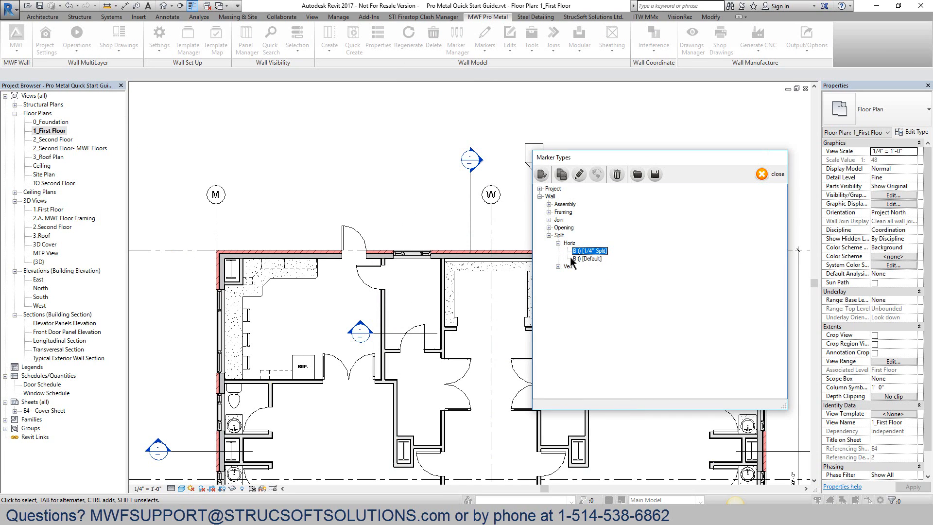
click(767, 175)
Split the exterior wall between grids M and F by rule, using a 12' 0" maximum panel length and the 1/4" Split marker
click(514, 252)
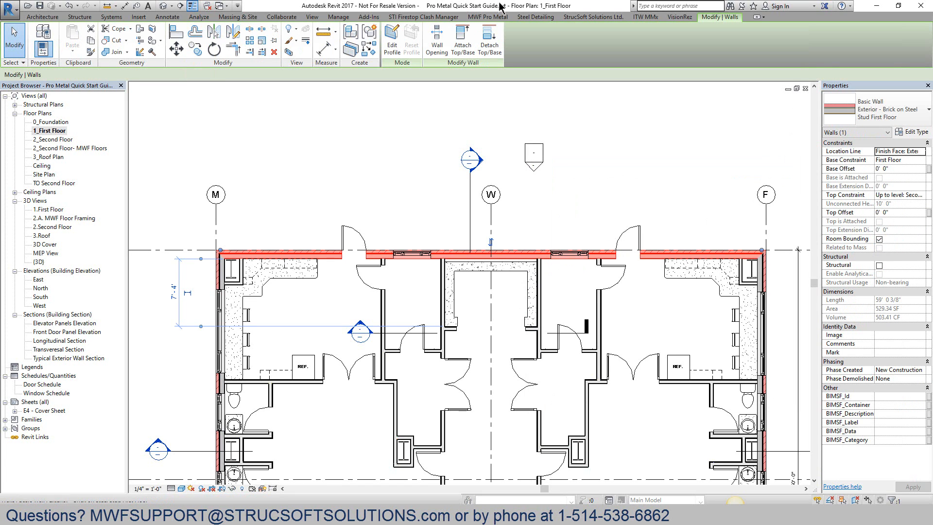
click(483, 44)
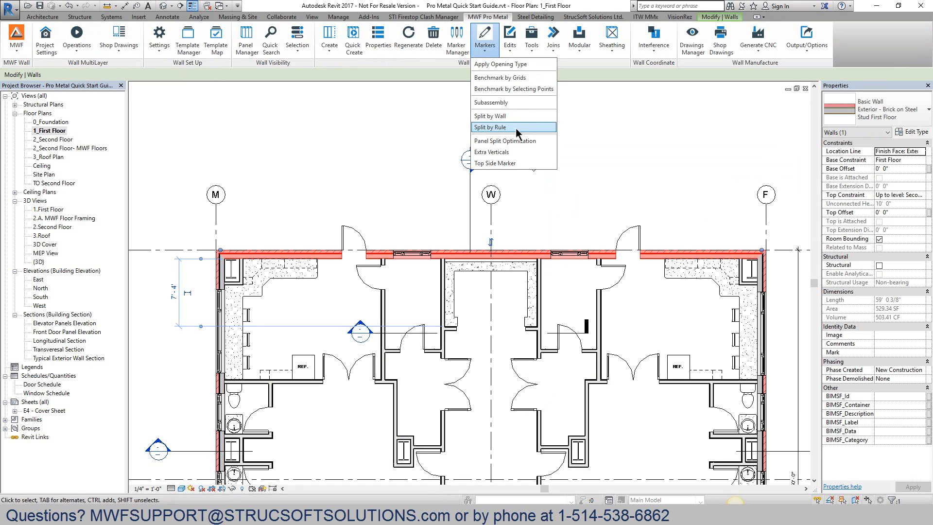
click(514, 127)
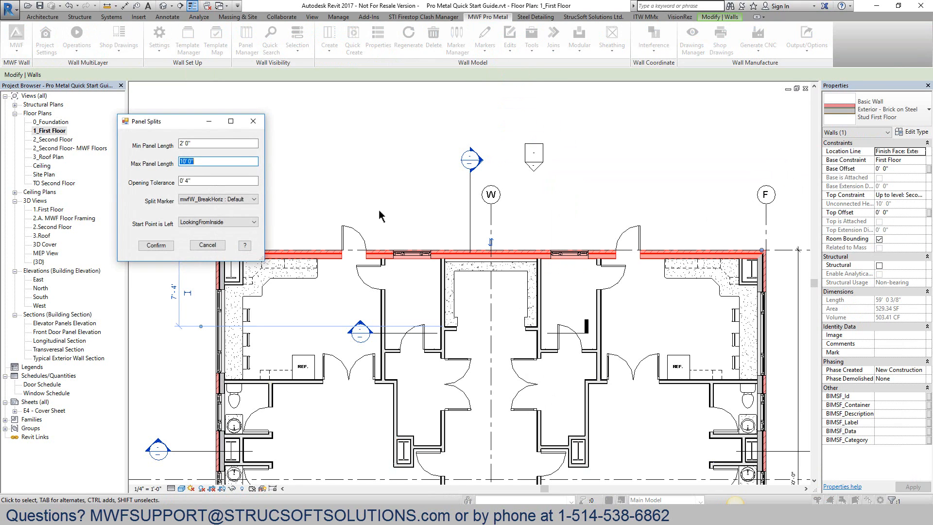
drag(170, 122, 325, 89)
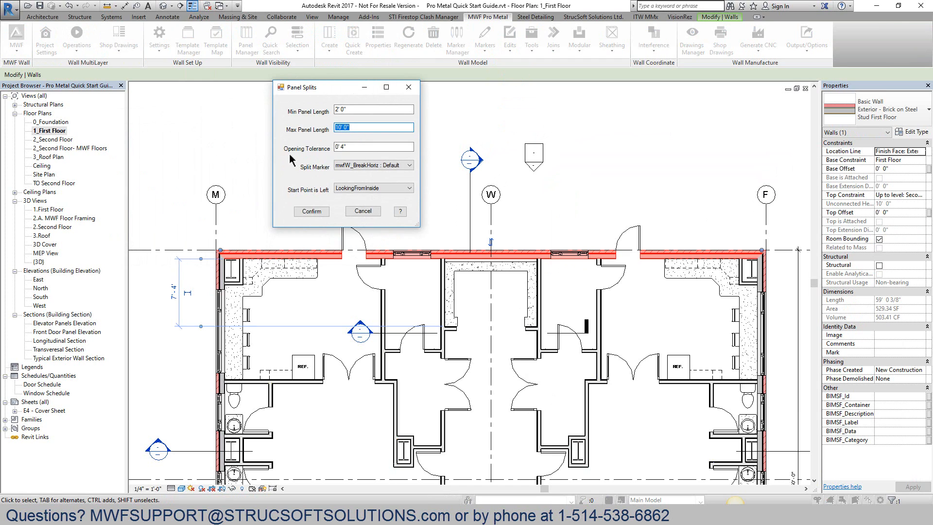
key(shift+Tab)
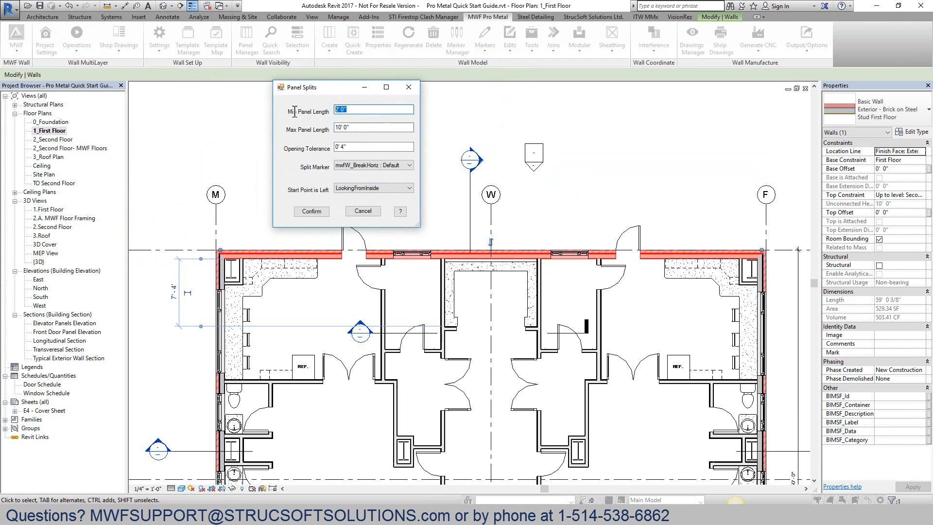
click(356, 128)
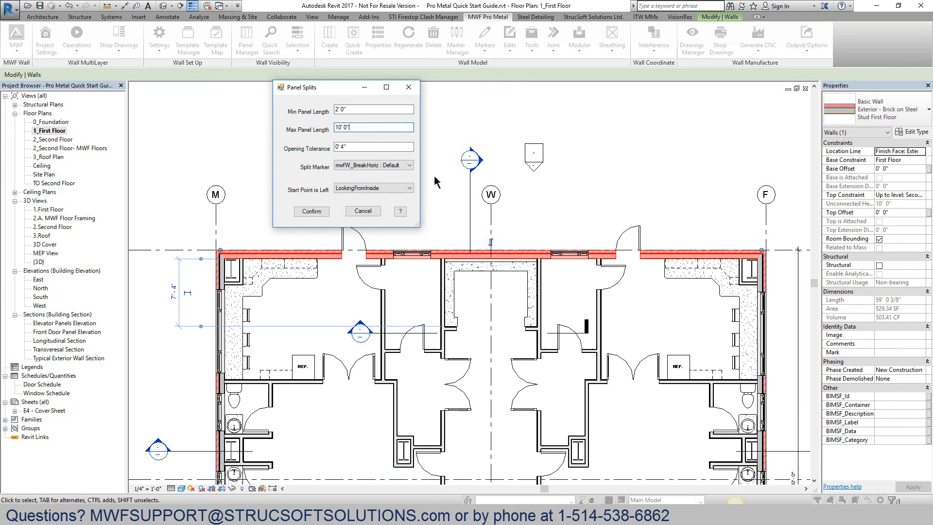
drag(370, 127, 264, 129)
text(12' 0")
click(390, 166)
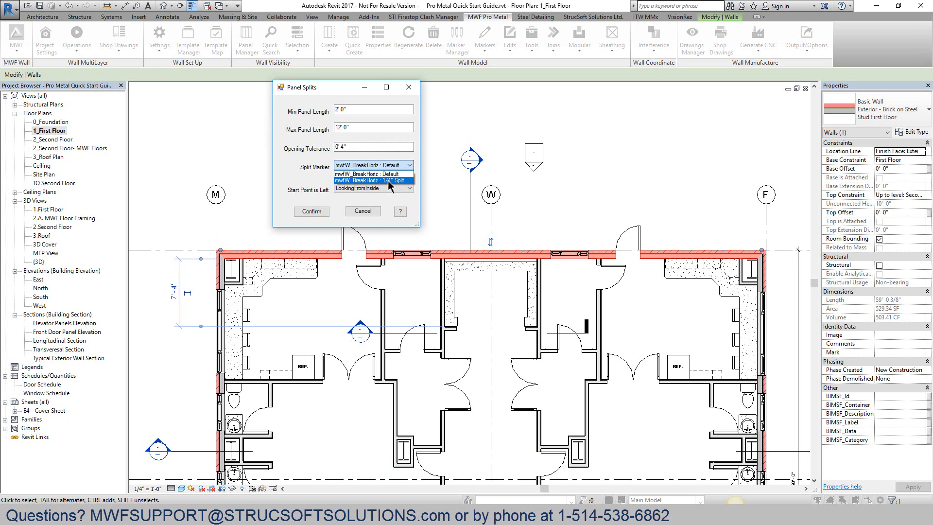
click(391, 180)
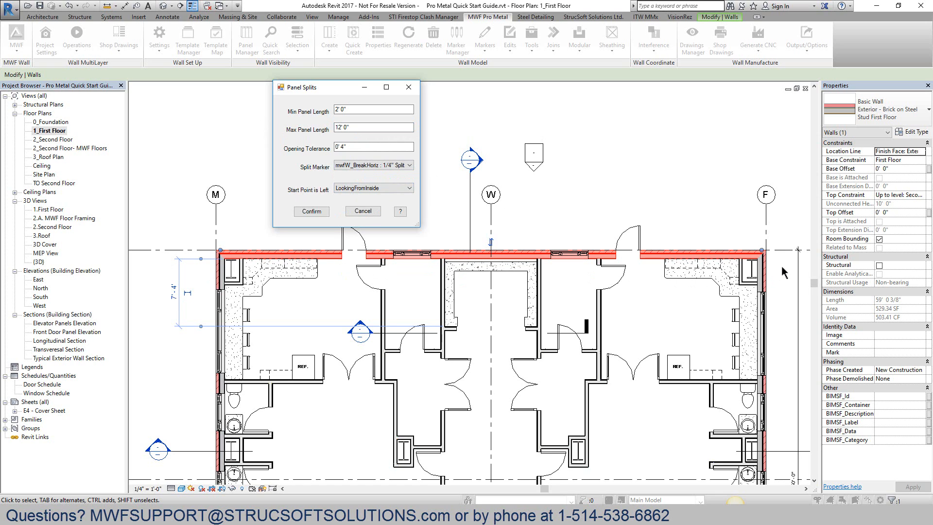
click(310, 211)
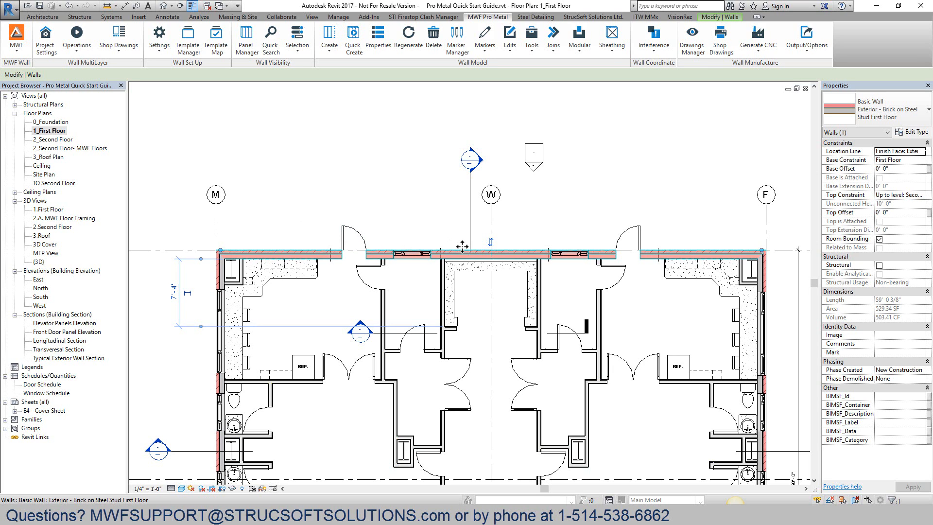
Move the split marker beside the window between grids W and F along the exterior wall, farther away from the window
scroll(322, 242, up, 1)
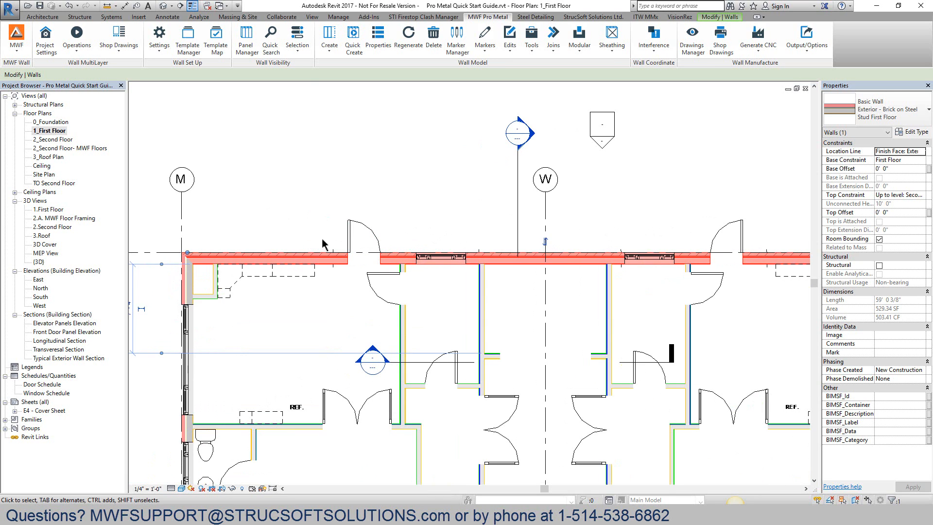
click(322, 243)
click(333, 265)
click(479, 210)
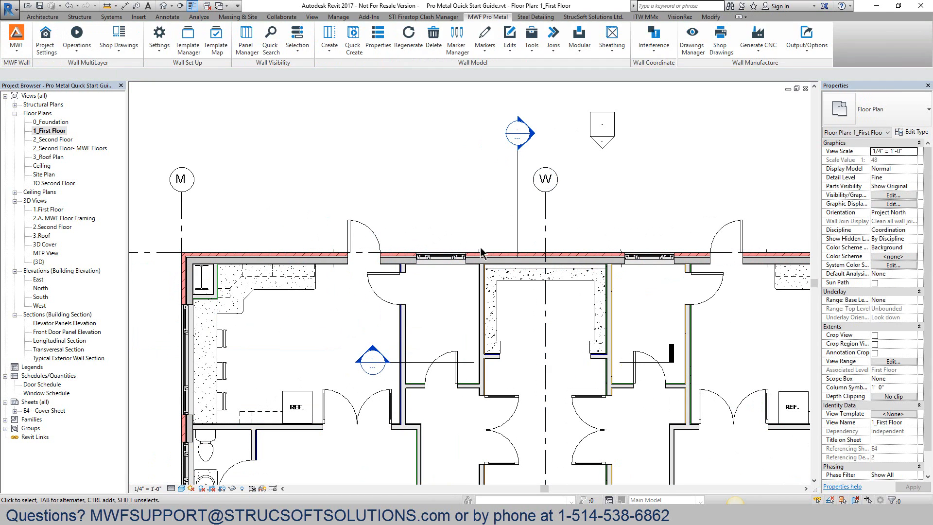
click(620, 252)
scroll(632, 240, up, 5)
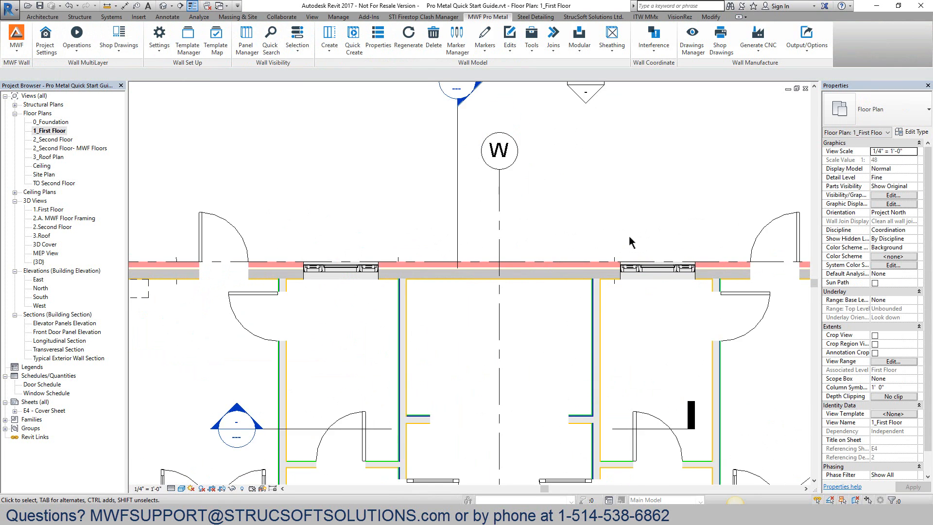
middle_drag(639, 247, 643, 231)
click(615, 250)
click(611, 245)
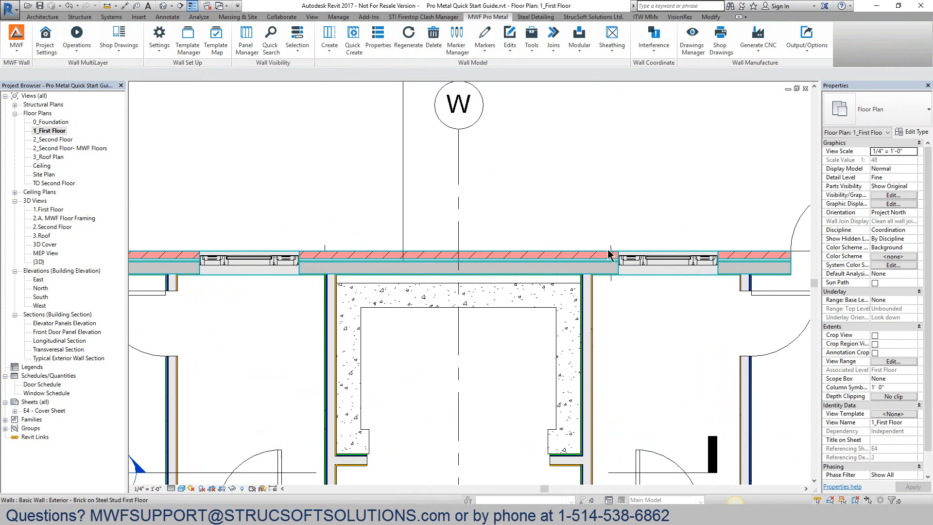
mouse_move(639, 229)
middle_down()
mouse_move(339, 177)
mouse_move(339, 190)
mouse_move(545, 198)
middle_up()
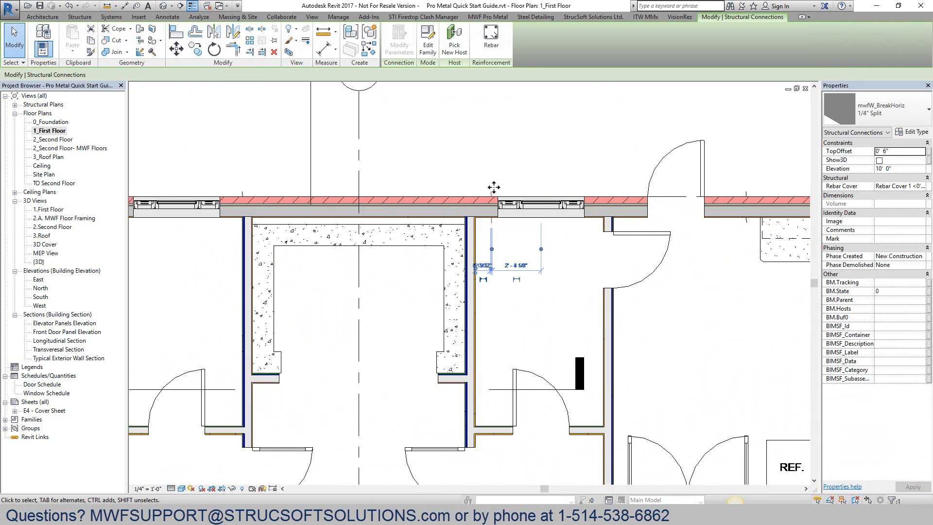
drag(480, 195, 427, 197)
Move the split marker nearest grid F slightly along the exterior wall toward the adjacent door
middle_drag(727, 205, 500, 243)
click(516, 236)
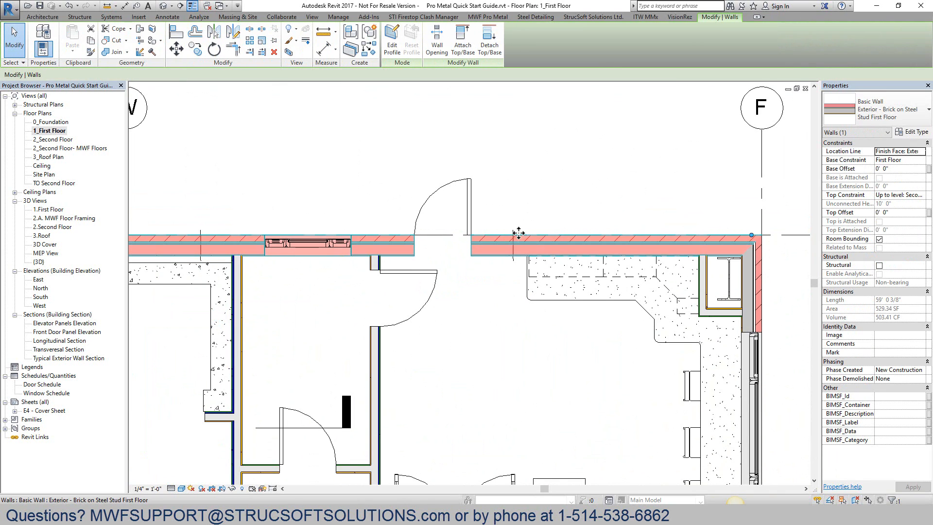
click(514, 236)
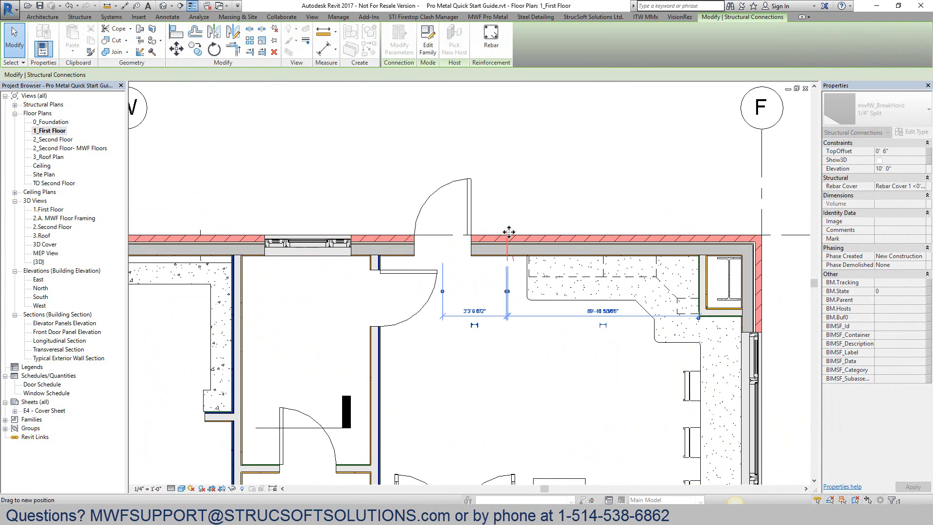
click(509, 186)
scroll(534, 204, down, 3)
scroll(526, 219, up, 2)
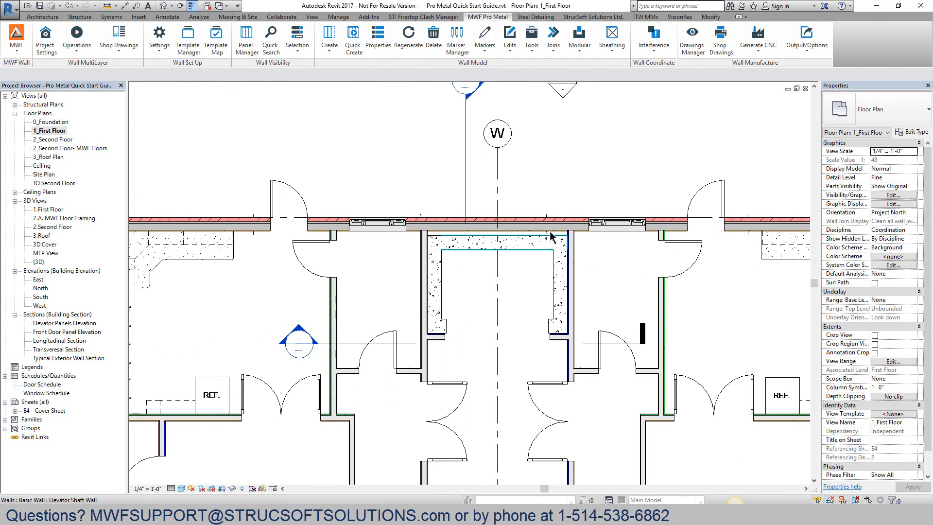
Generate the framing panels of the split exterior wall between grids M and F with Quick Create and check them along the wall
click(526, 220)
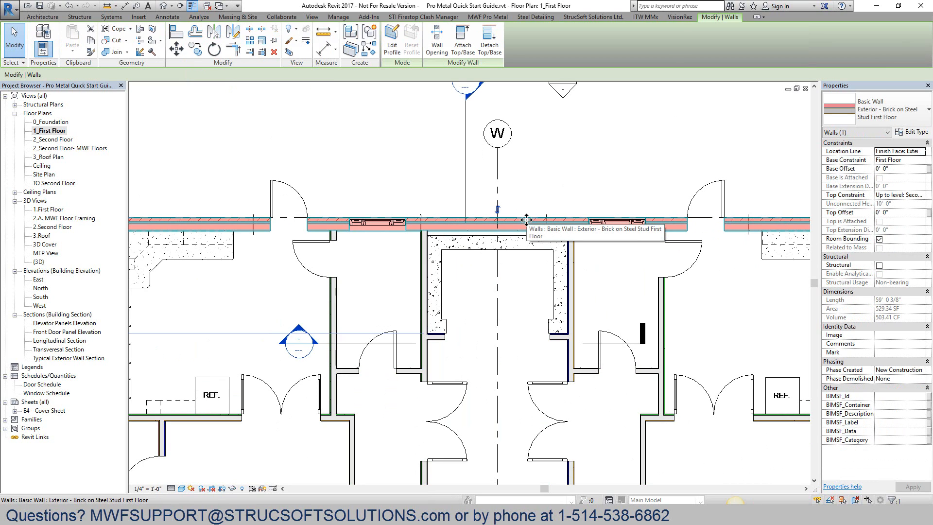
click(496, 18)
click(354, 47)
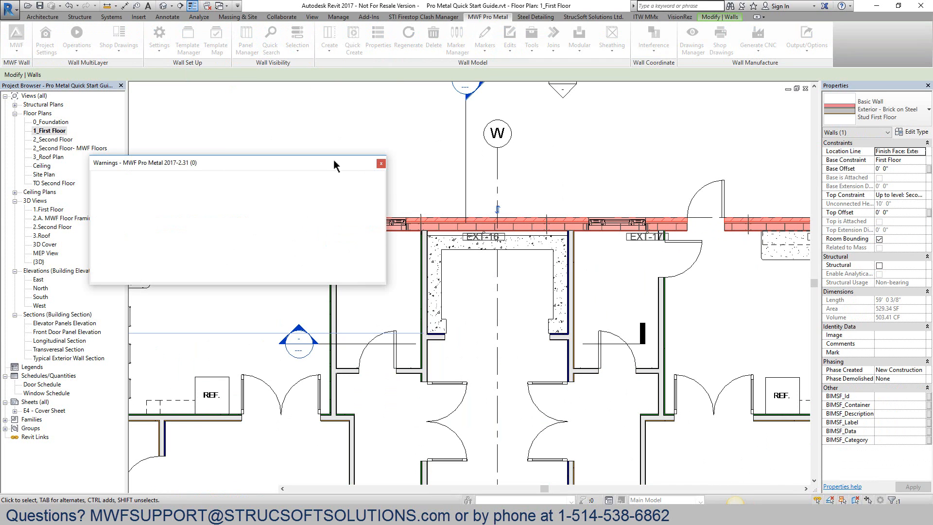
click(381, 164)
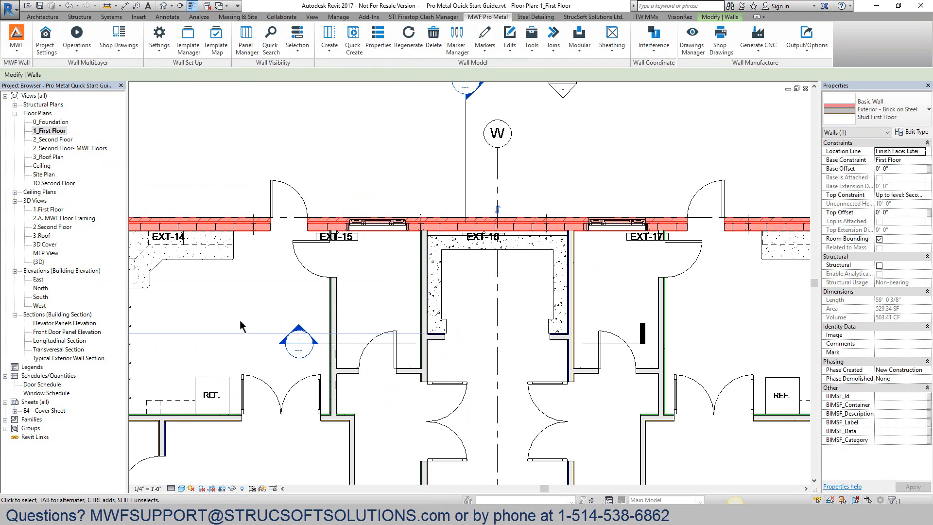
middle_drag(264, 314, 361, 339)
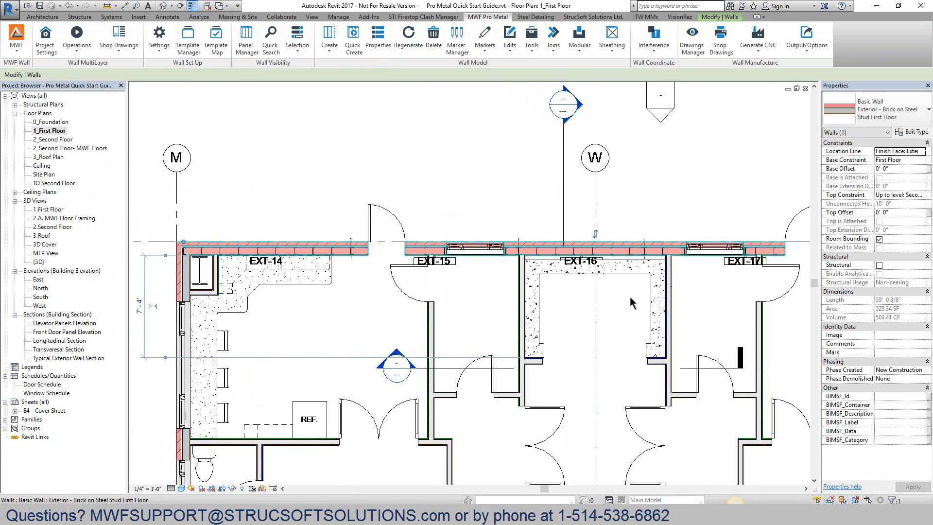
middle_drag(626, 318, 290, 303)
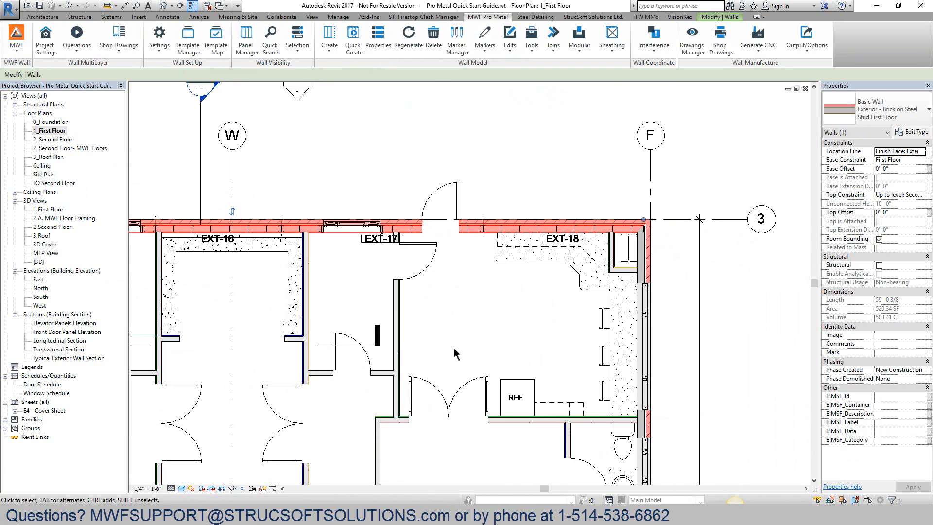
middle_drag(464, 359, 924, 356)
scroll(272, 227, up, 1)
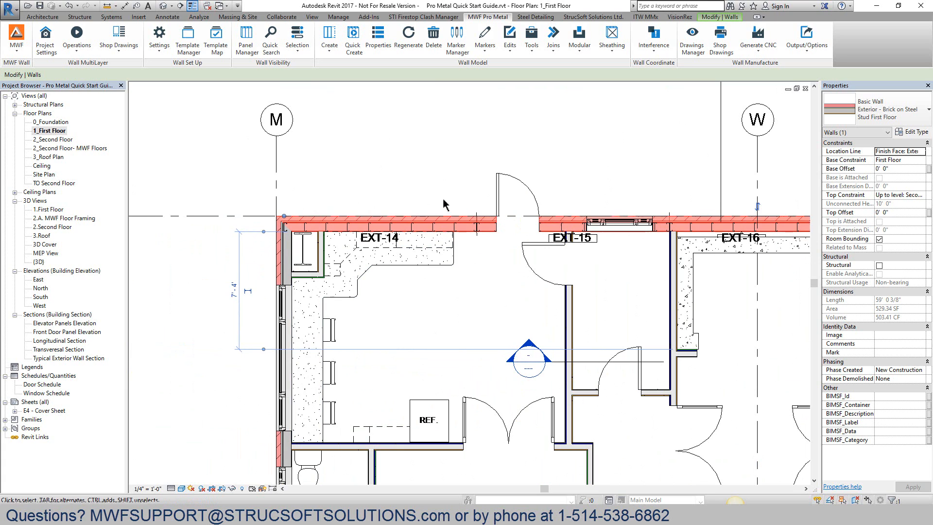
Open the 1.First Floor 3D view and examine the framed kitchen wall behind the upper cabinets
double_click(55, 210)
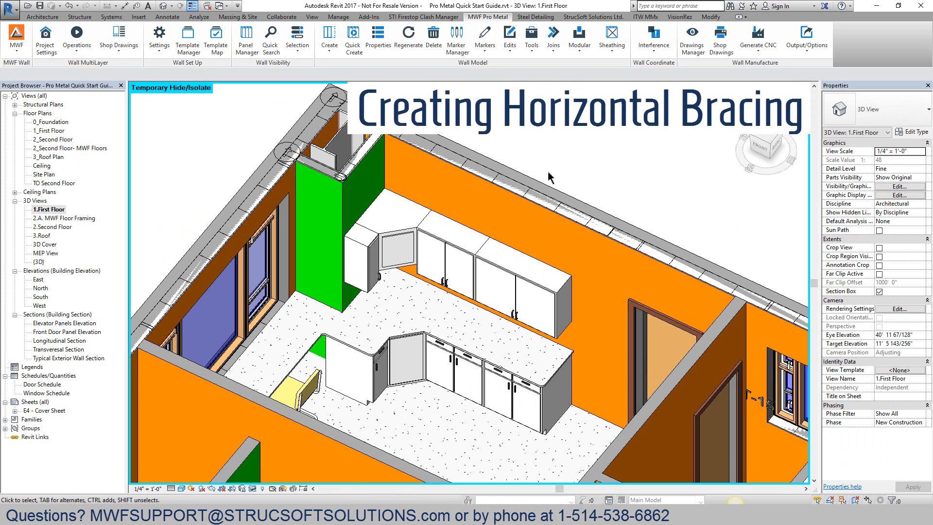
click(544, 183)
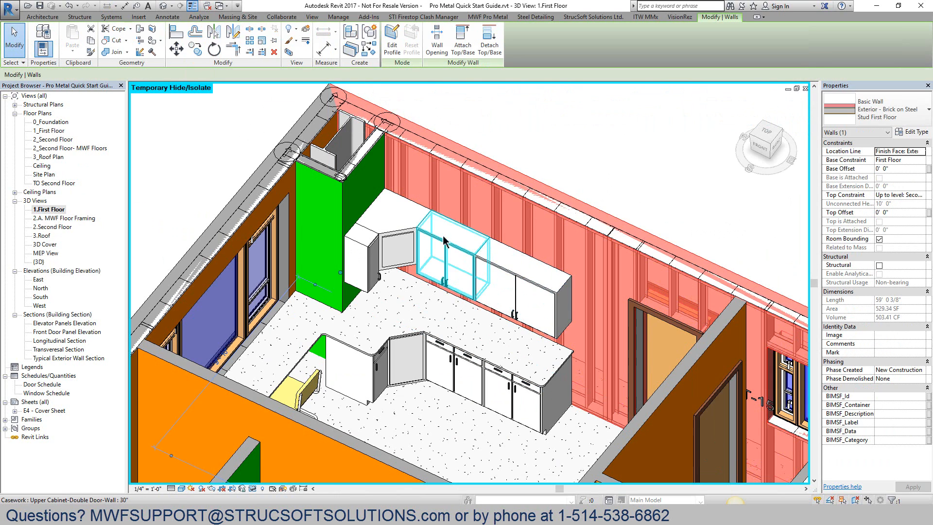
click(533, 284)
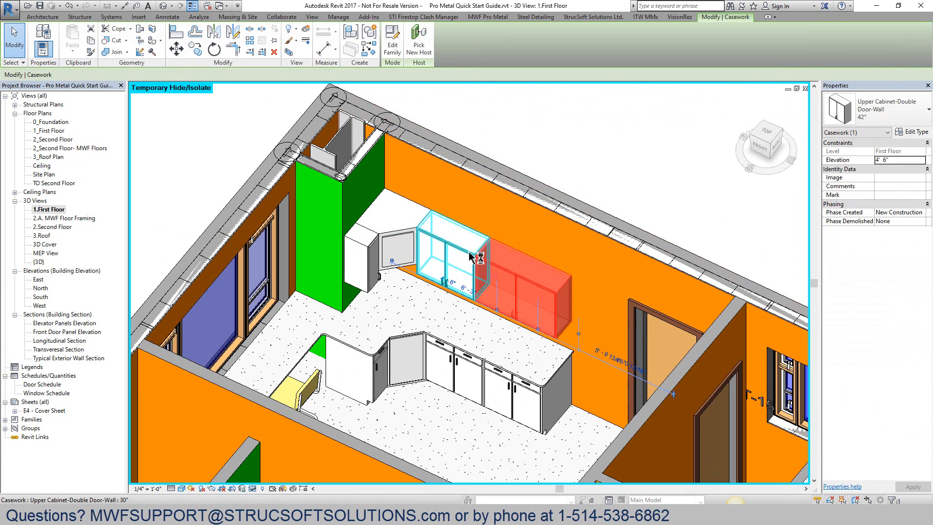
click(610, 130)
click(610, 215)
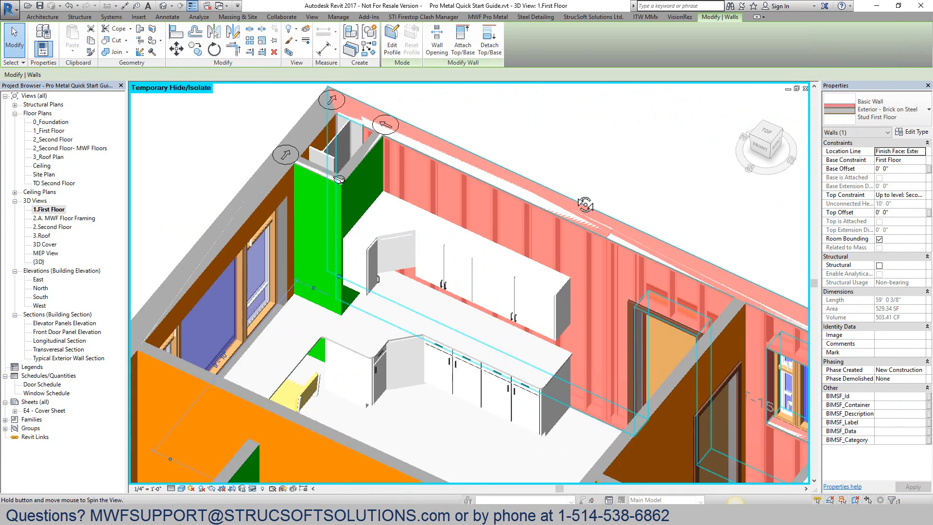
shift+middle_drag(584, 204, 606, 195)
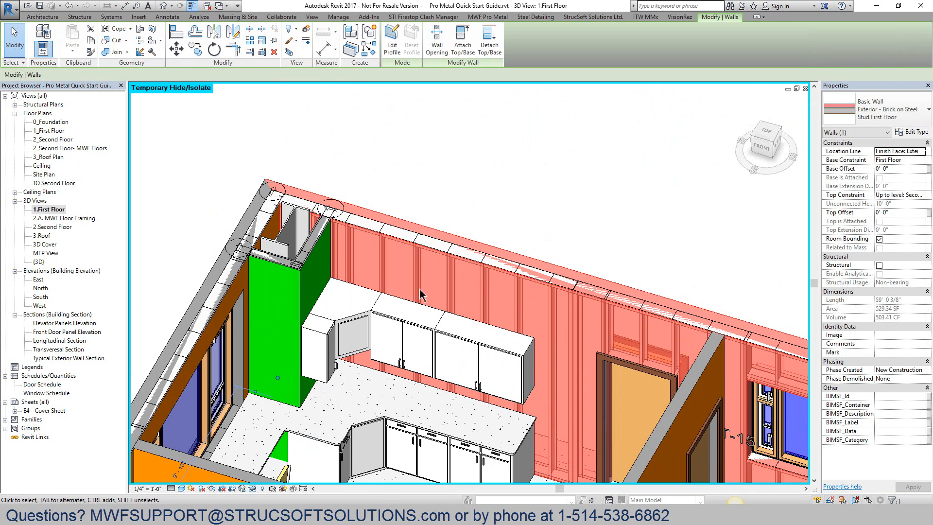
middle_drag(412, 263, 413, 208)
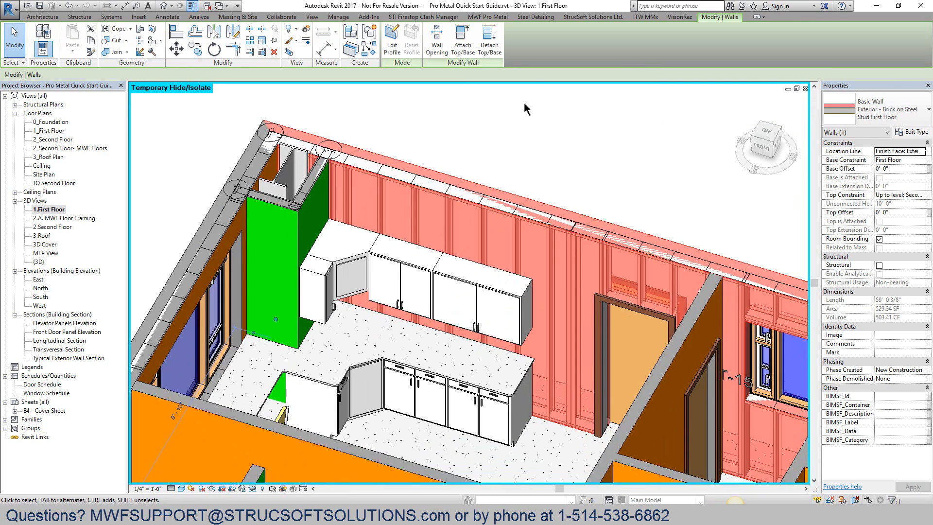
click(525, 107)
shift+middle_drag(524, 146, 547, 135)
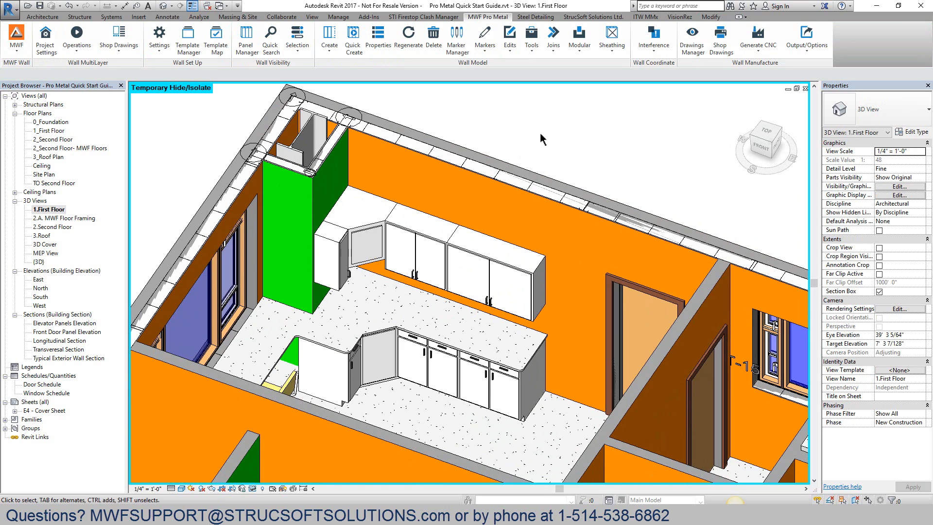
Load the BIMSF-FlatStrap family from the Imperial families folder with the FB0.25x6 type
click(139, 17)
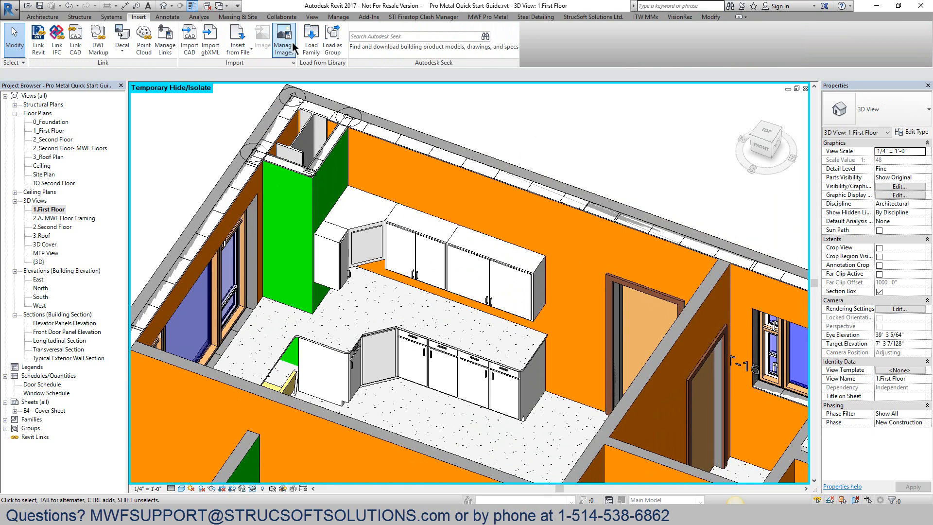
click(311, 41)
click(137, 384)
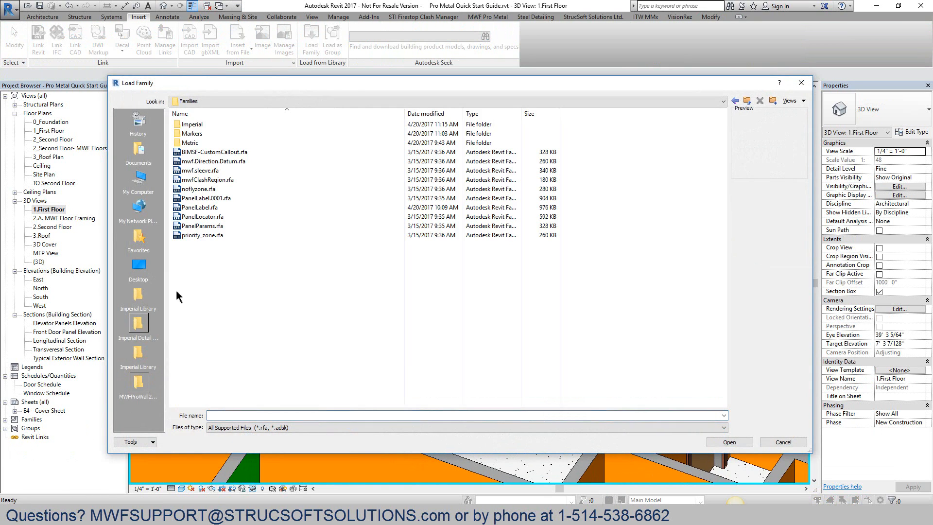
double_click(204, 126)
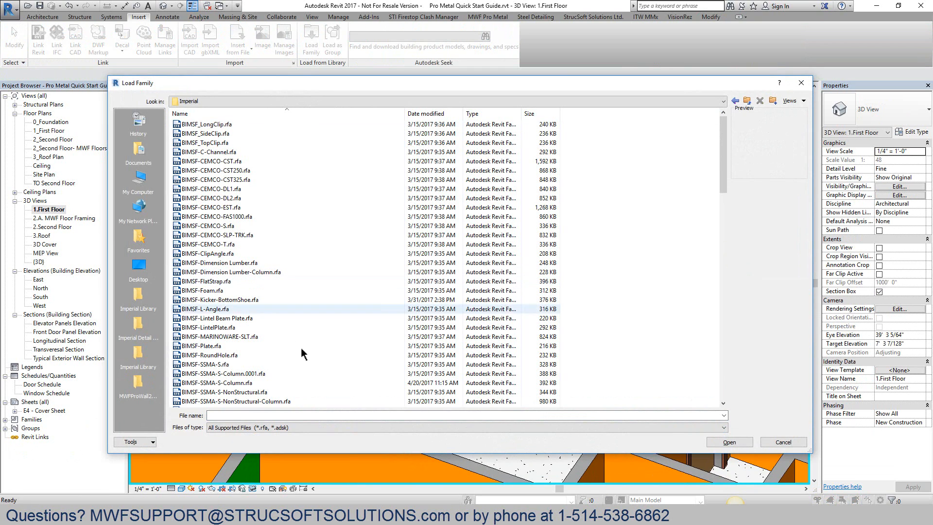
click(250, 282)
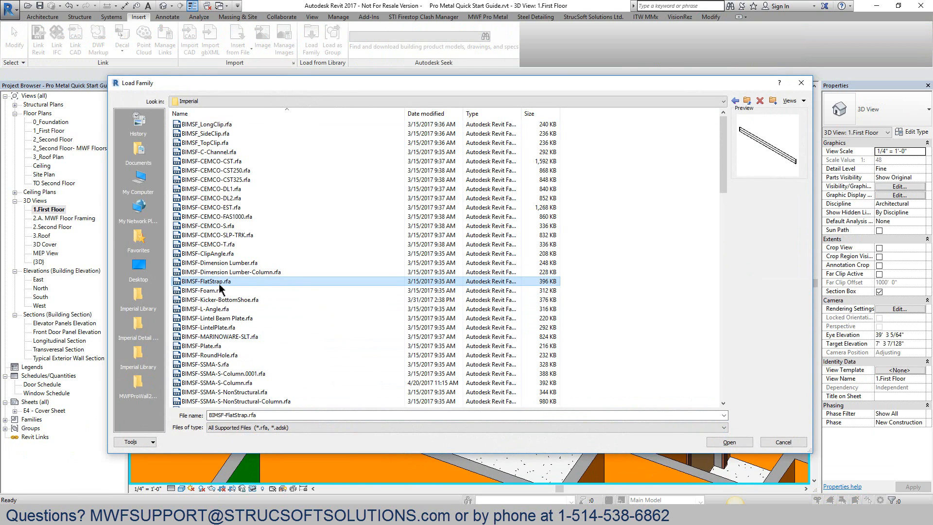
click(728, 442)
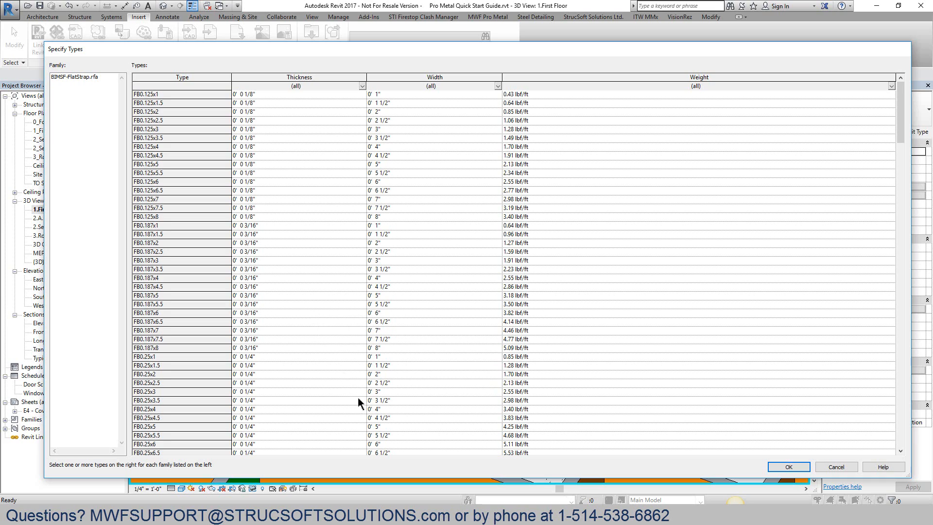
scroll(374, 418, down, 1)
click(314, 418)
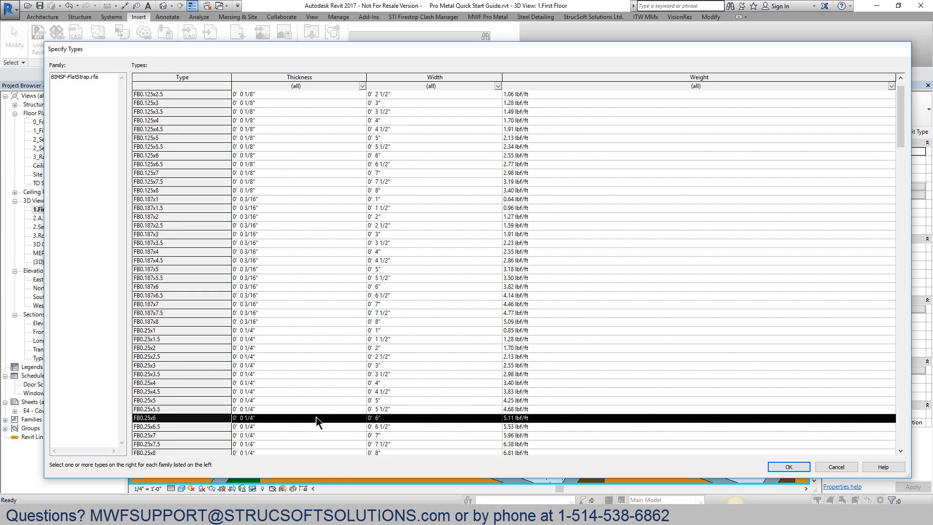
click(802, 465)
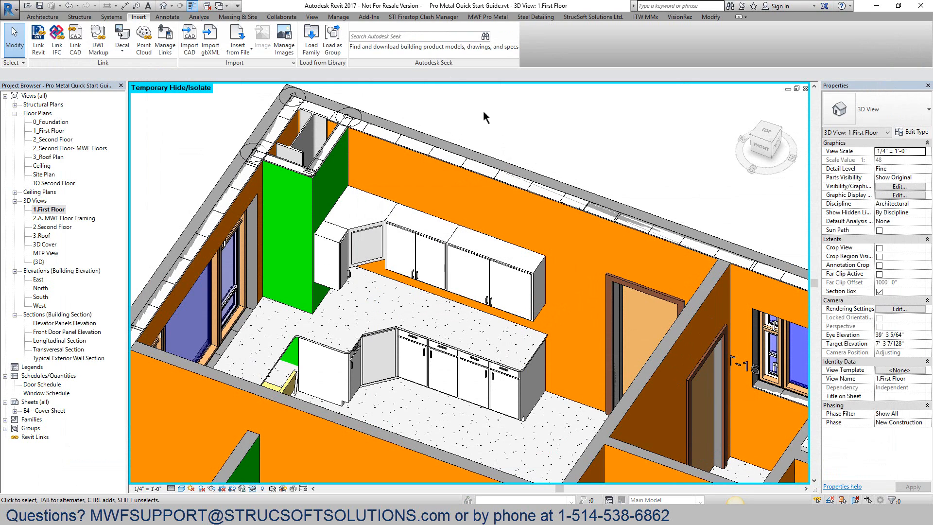
Temporarily hide the exterior walls and the two green corner enclosure walls to expose the kitchen framing
click(520, 176)
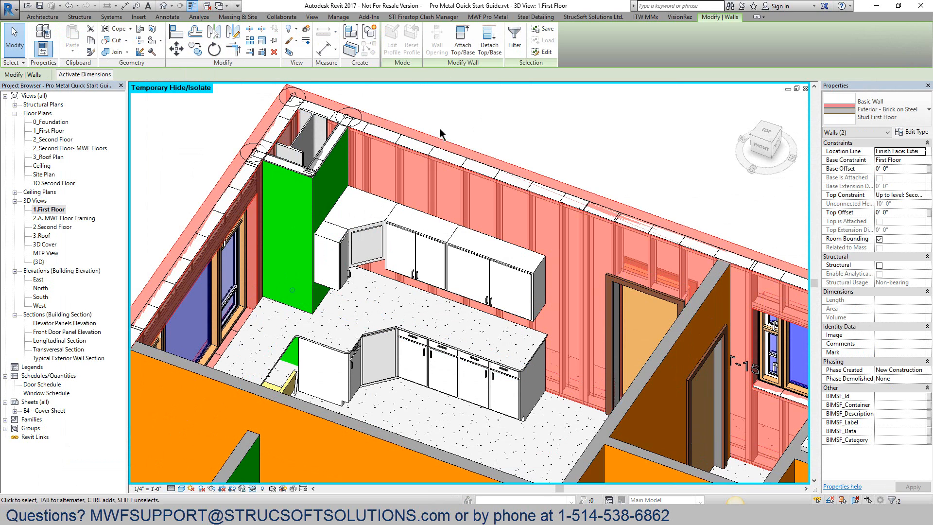
key(h)
key(h)
click(337, 165)
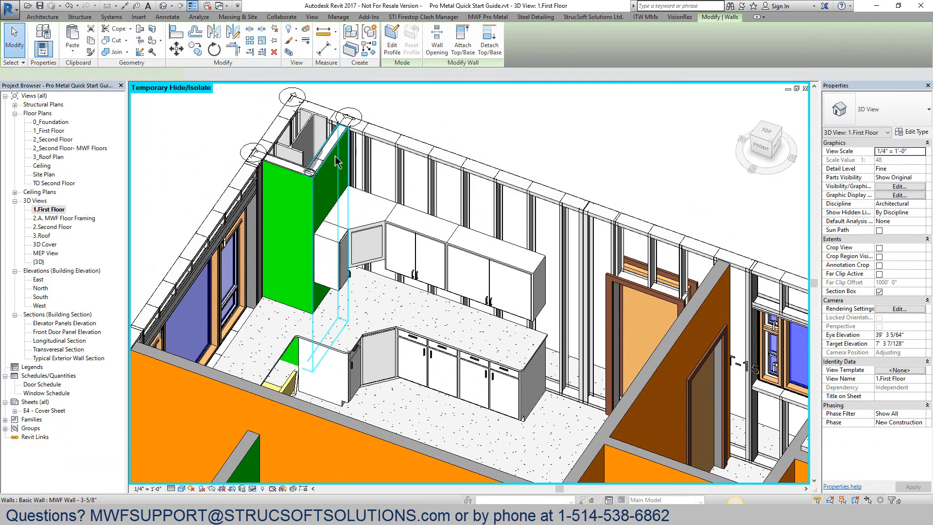
key(h)
key(h)
click(280, 178)
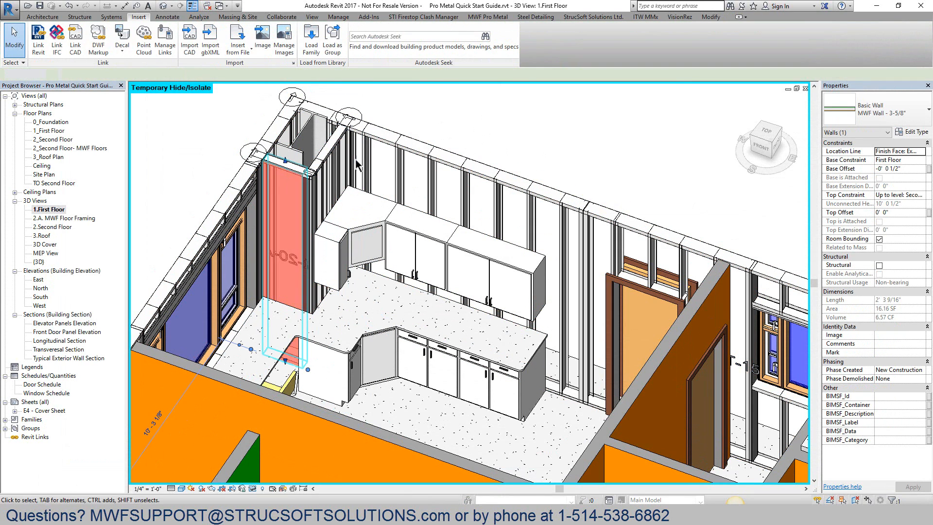
key(h)
key(h)
Examine the BIMSF labels of the corner joining stud and the stud just past the upper cabinets in the exterior wall
scroll(595, 139, up, 3)
scroll(347, 254, up, 2)
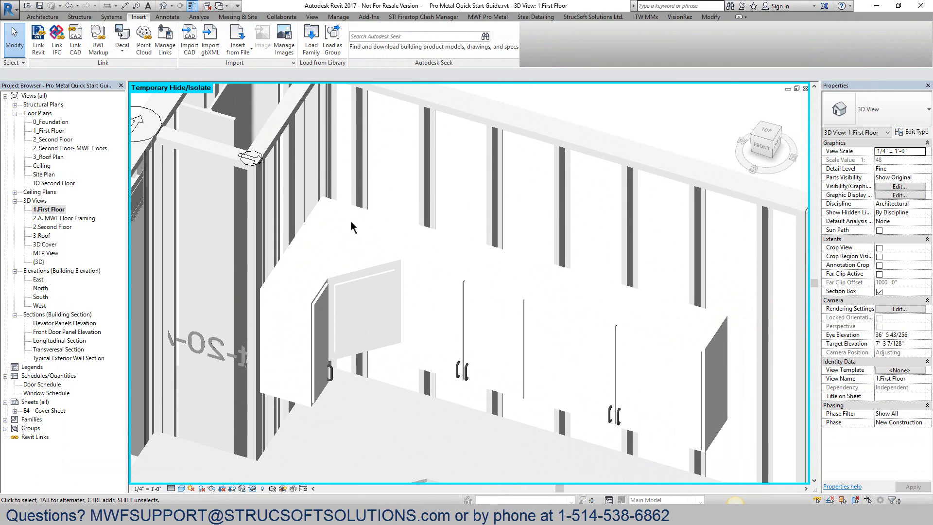
click(331, 184)
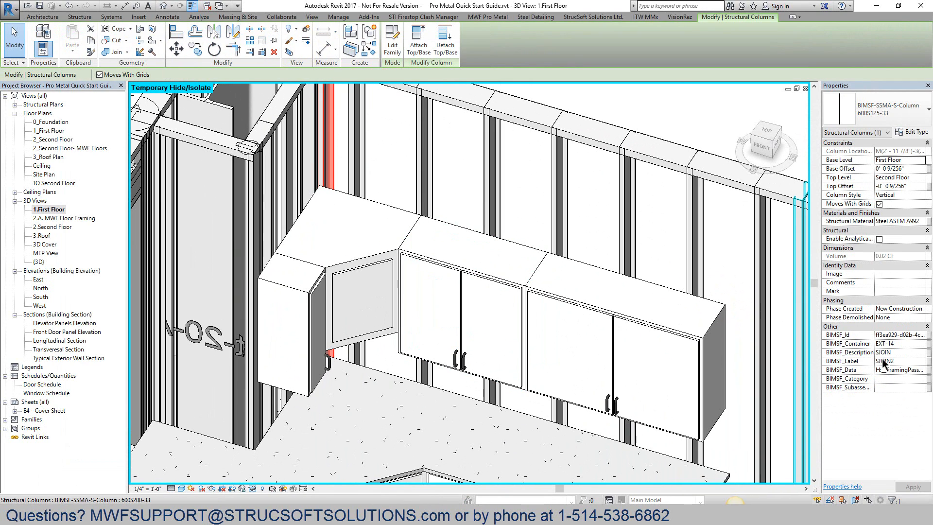
scroll(369, 262, down, 4)
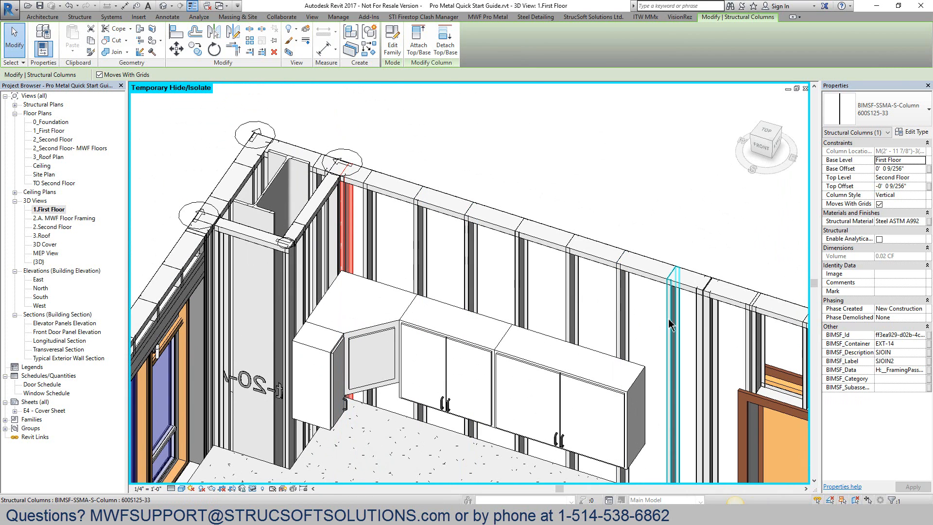
click(669, 324)
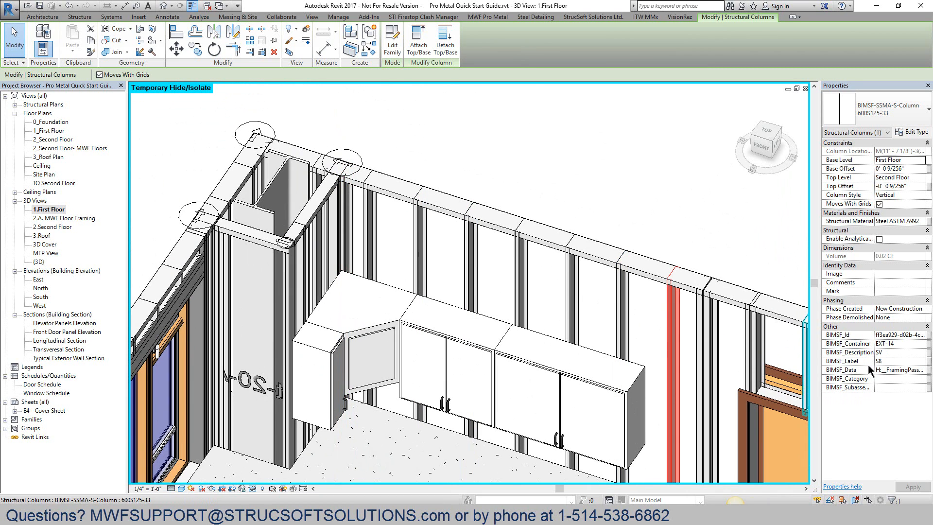
scroll(413, 170, down, 3)
shift+middle_drag(457, 172, 468, 160)
scroll(469, 156, up, 1)
click(468, 149)
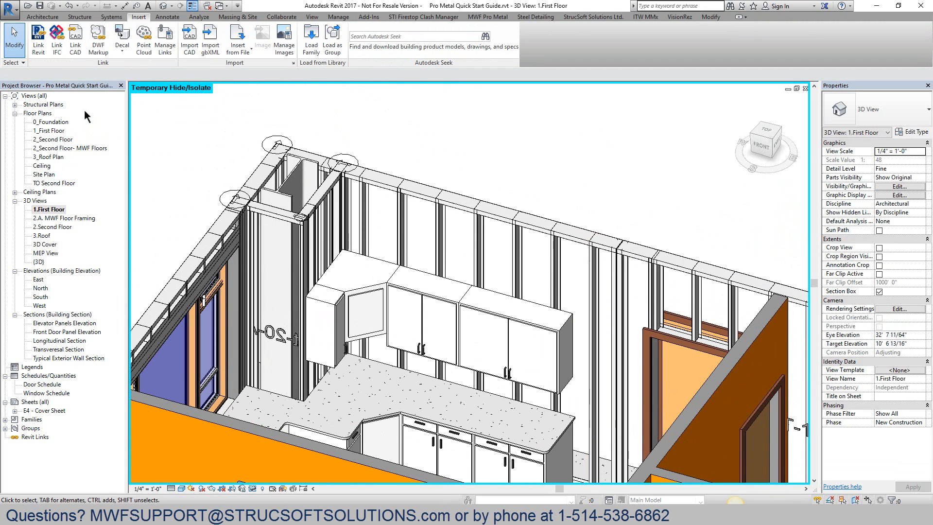
Create a building section in the 1_First Floor plan facing the kitchen exterior wall from grid M to the door, and open it
double_click(61, 132)
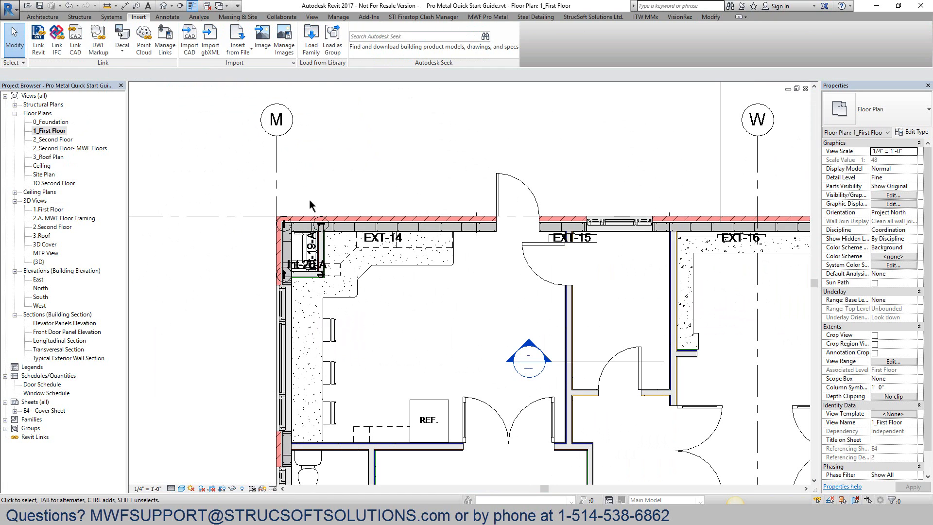
click(316, 17)
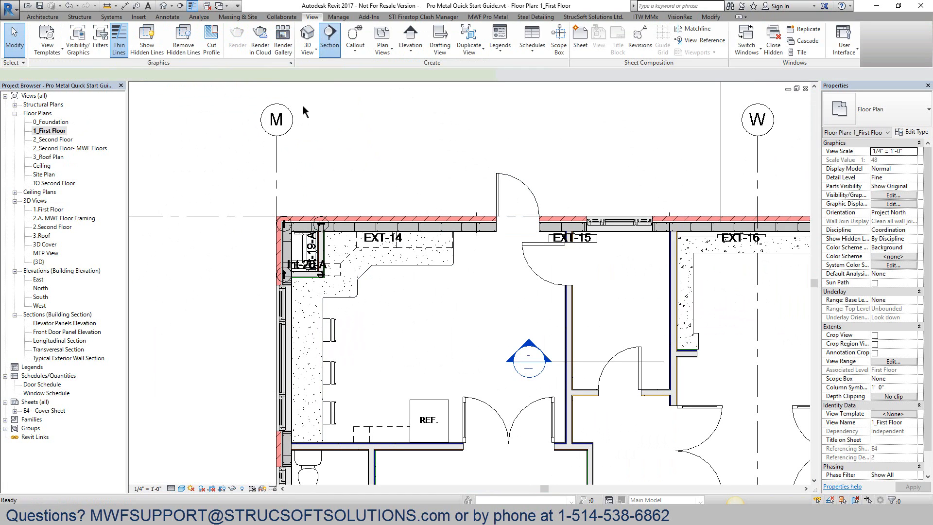
click(323, 42)
click(500, 257)
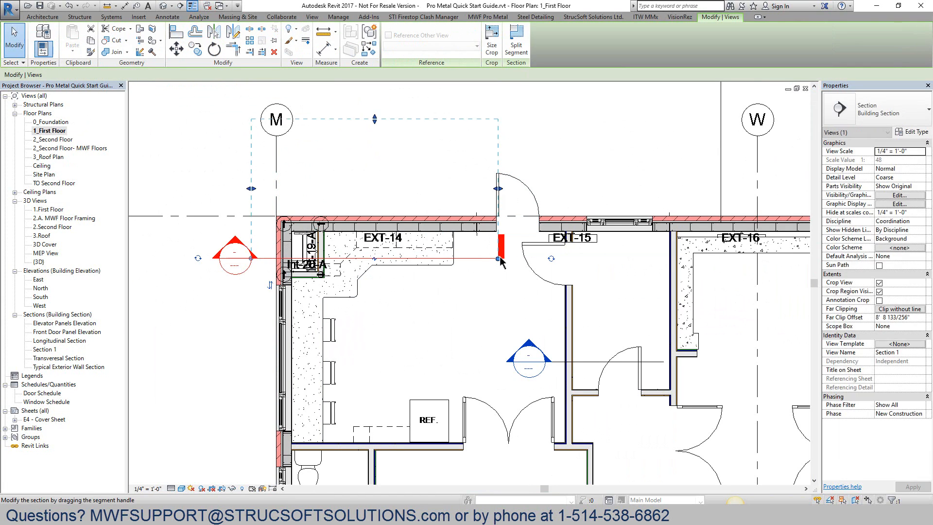
click(195, 201)
double_click(231, 242)
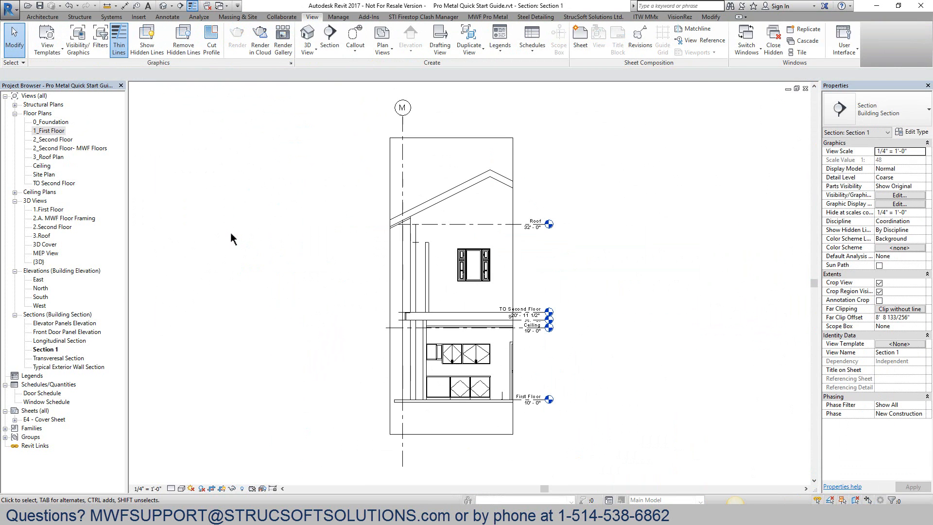
Temporarily hide the crop boundary, exterior wall and door in the section to expose the studs behind the cabinets
scroll(474, 435, up, 8)
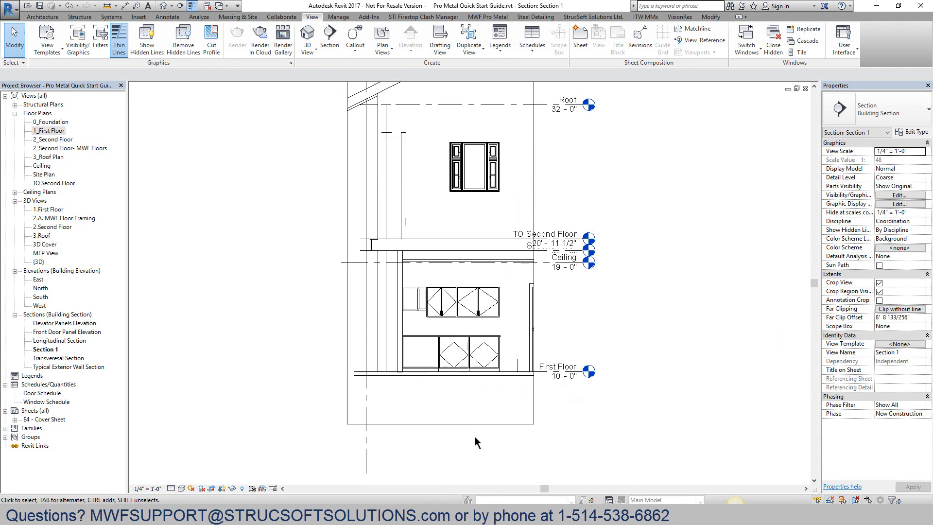
scroll(463, 270, down, 3)
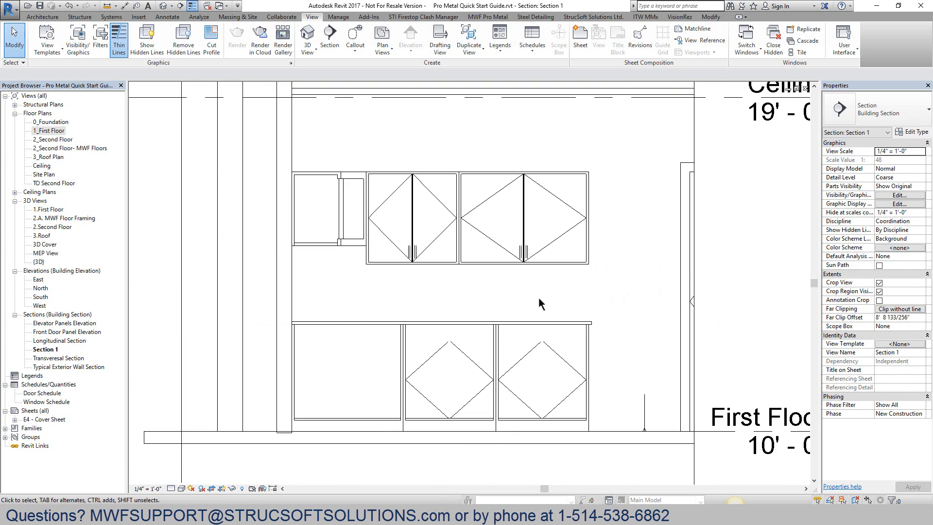
middle_drag(483, 153, 480, 166)
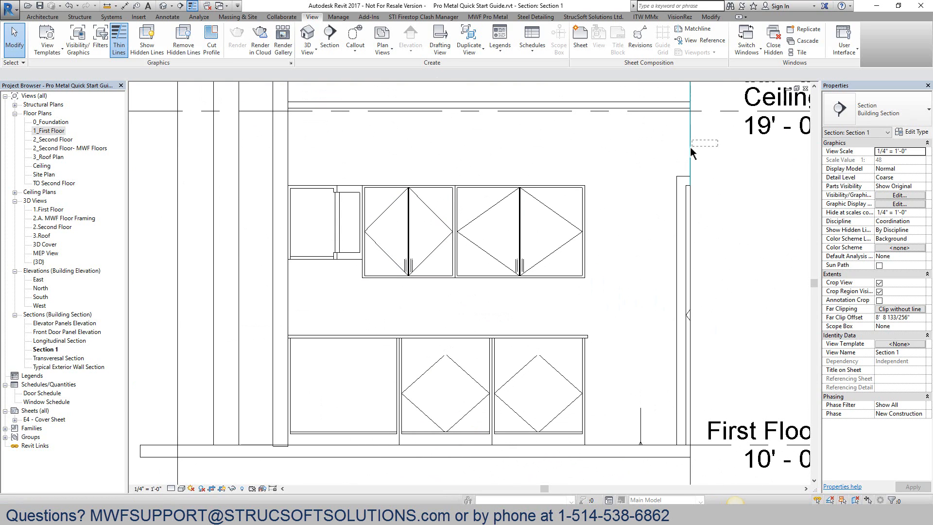
drag(690, 147, 684, 193)
key(c)
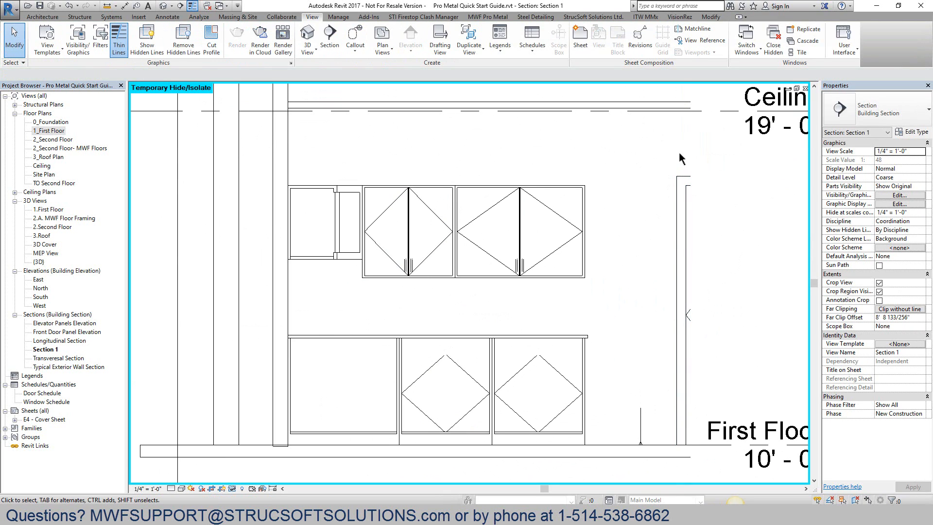
drag(707, 371, 653, 397)
key(h)
key(c)
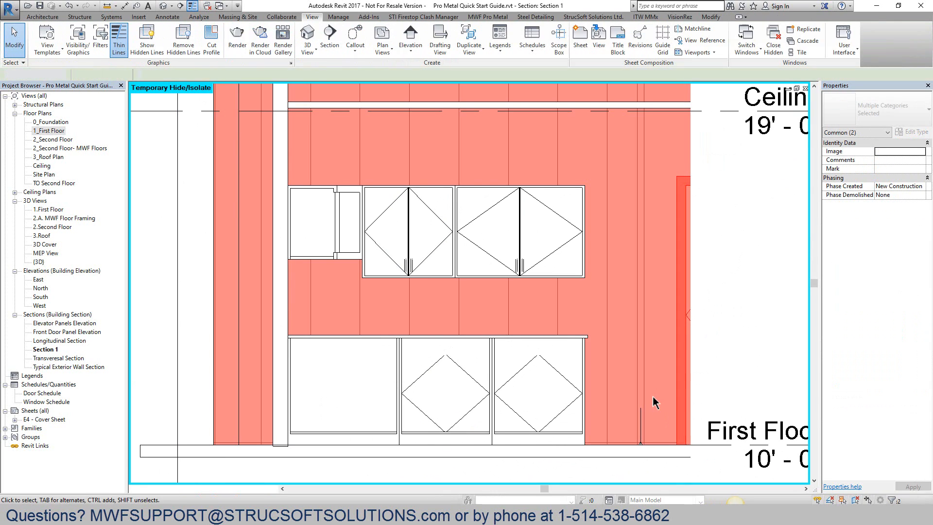
Set the section view's visual style to Shaded
middle_drag(572, 222, 579, 227)
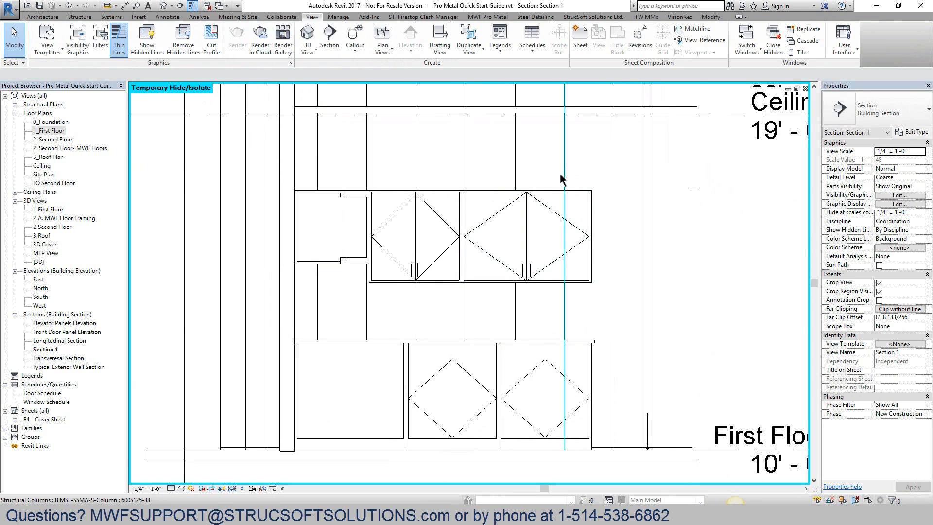
middle_drag(581, 181, 592, 194)
click(181, 488)
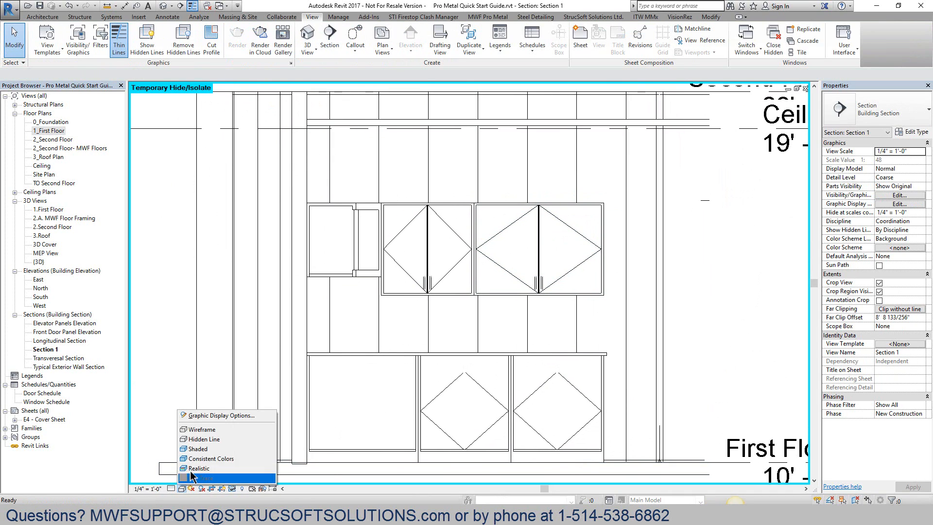
click(197, 455)
middle_drag(544, 344, 531, 362)
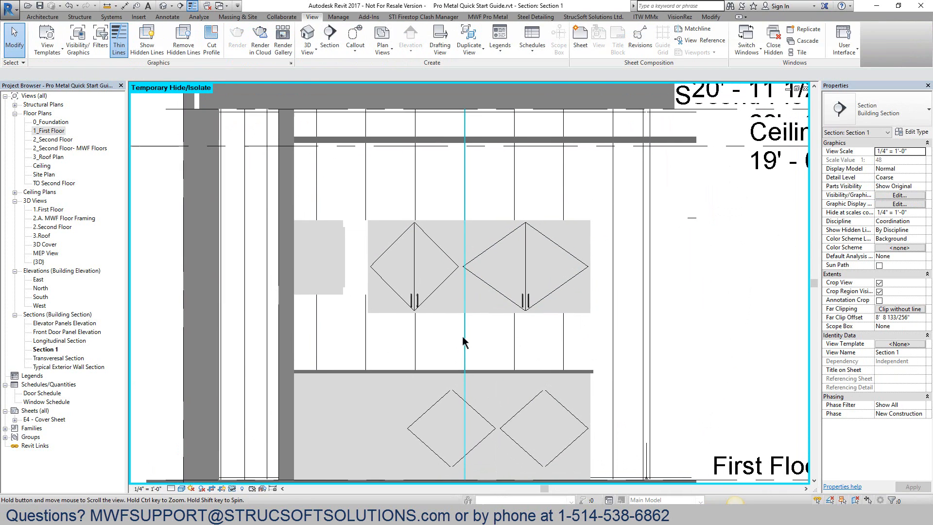
Check the properties of the studs behind the upper cabinets and set the section's detail level to Fine
click(607, 141)
click(612, 163)
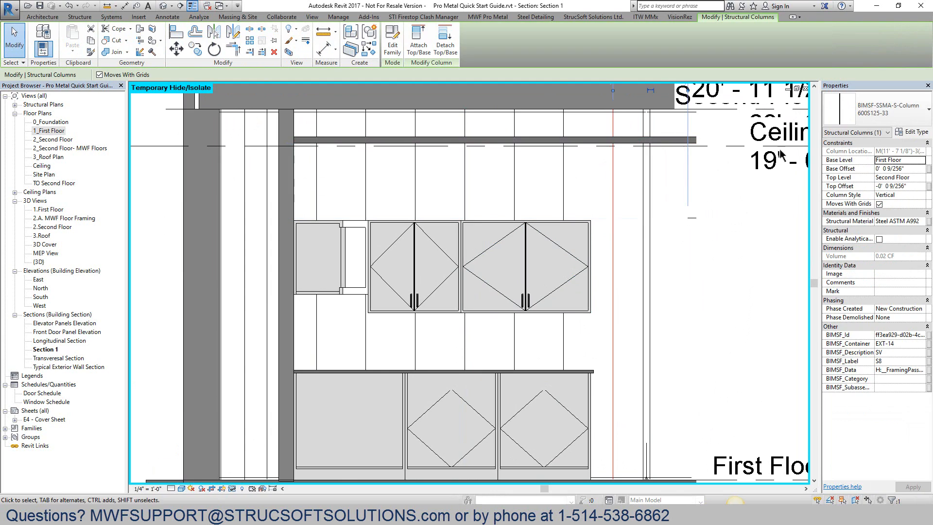
click(560, 175)
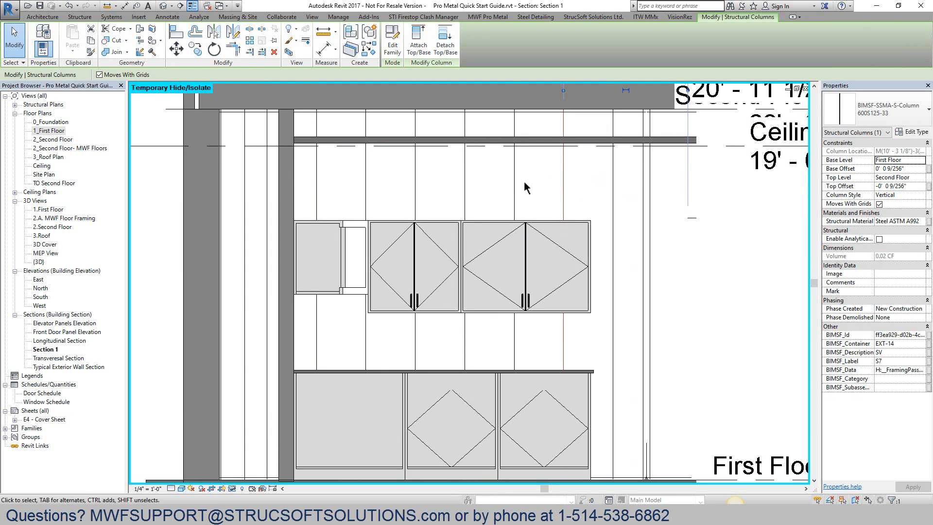
click(414, 187)
click(365, 193)
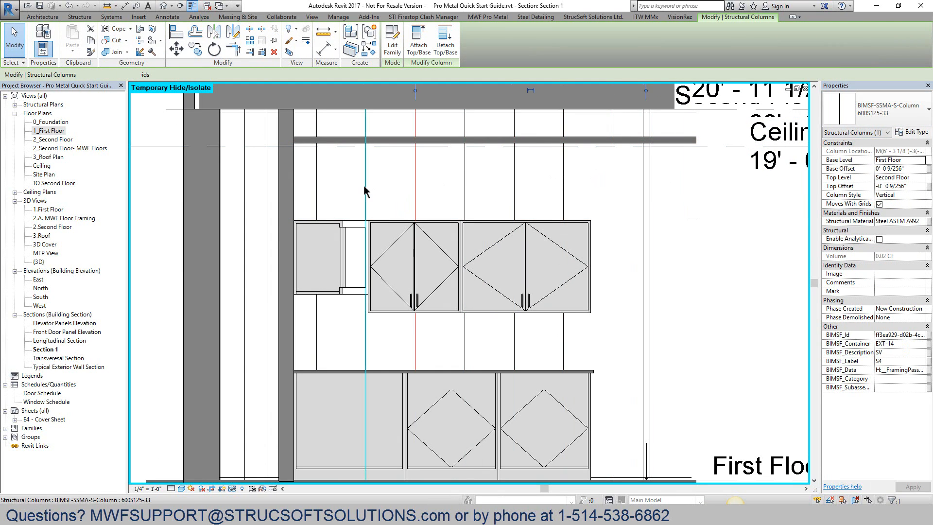
click(171, 488)
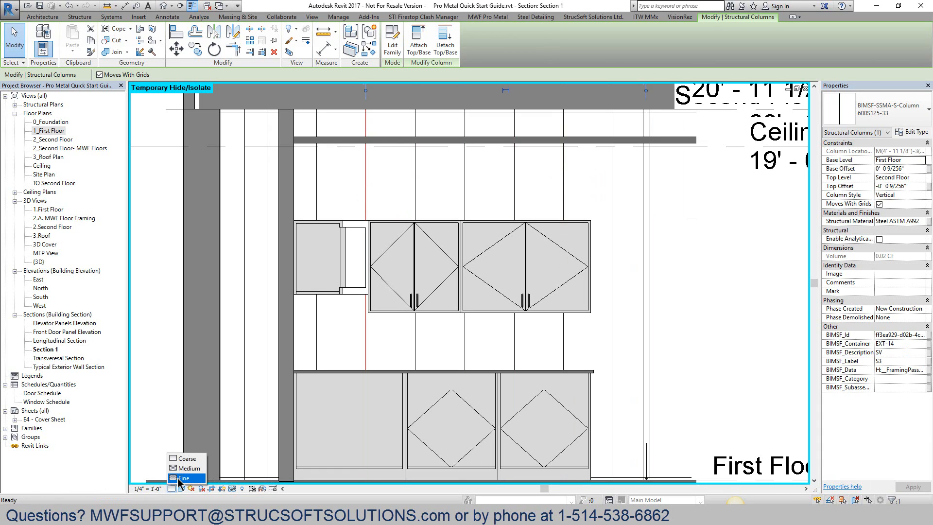
click(180, 479)
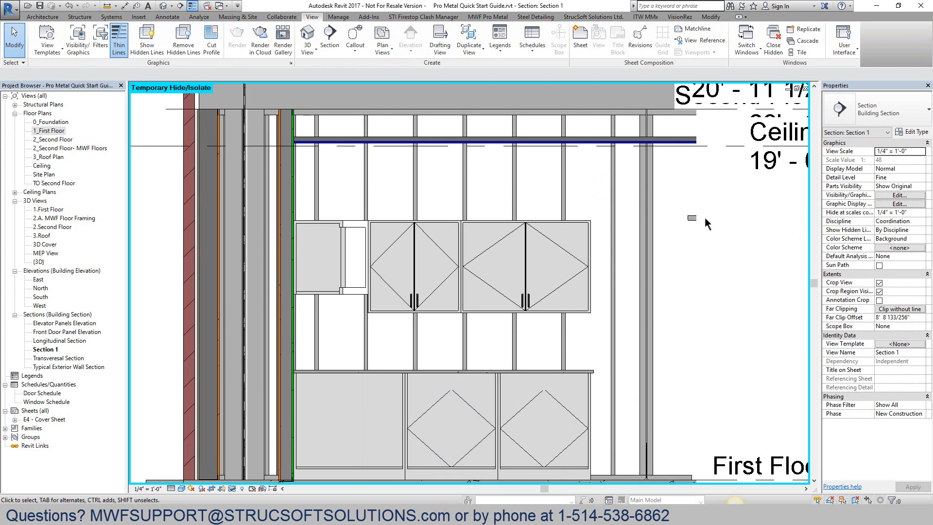
Draw a horizontal reference plane across the upper part of the 42" wall cabinet, about 6'-6" above the First Floor level
scroll(685, 243, down, 1)
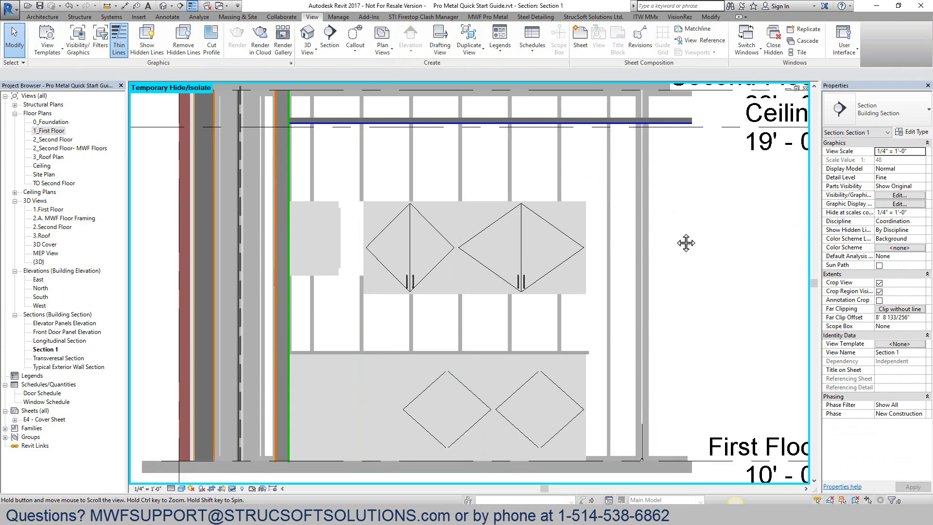
scroll(700, 323, down, 1)
key(p)
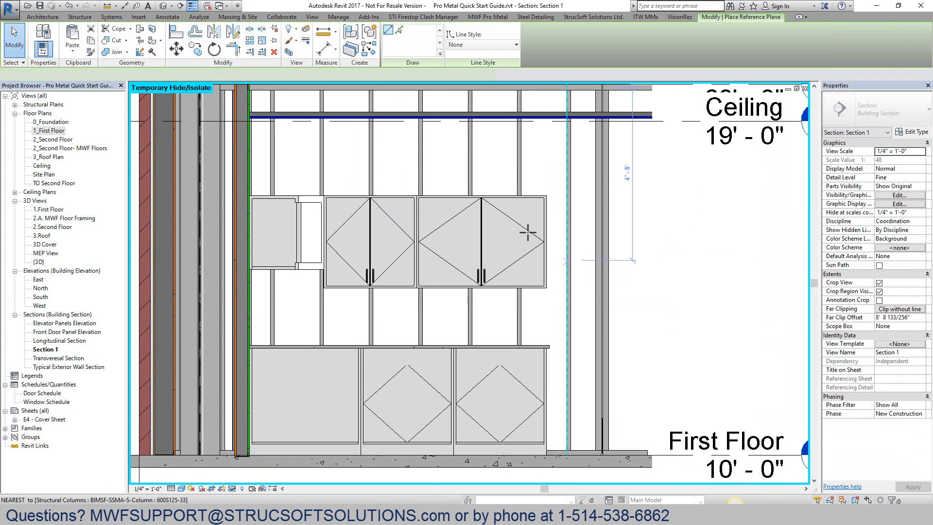
click(417, 214)
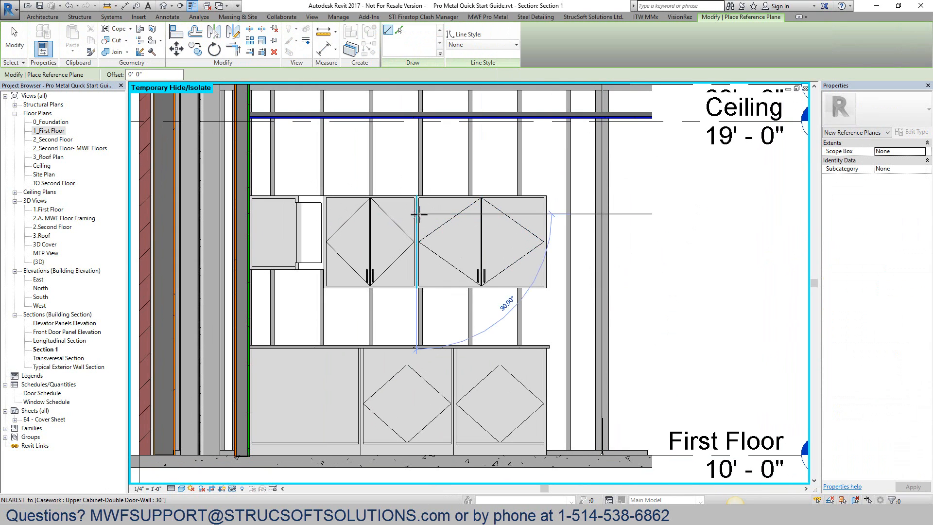
click(661, 213)
Draw a second horizontal reference plane through the lower part of the upper cabinets, about 5'-2 1/4" above the First Floor level
click(384, 274)
click(614, 274)
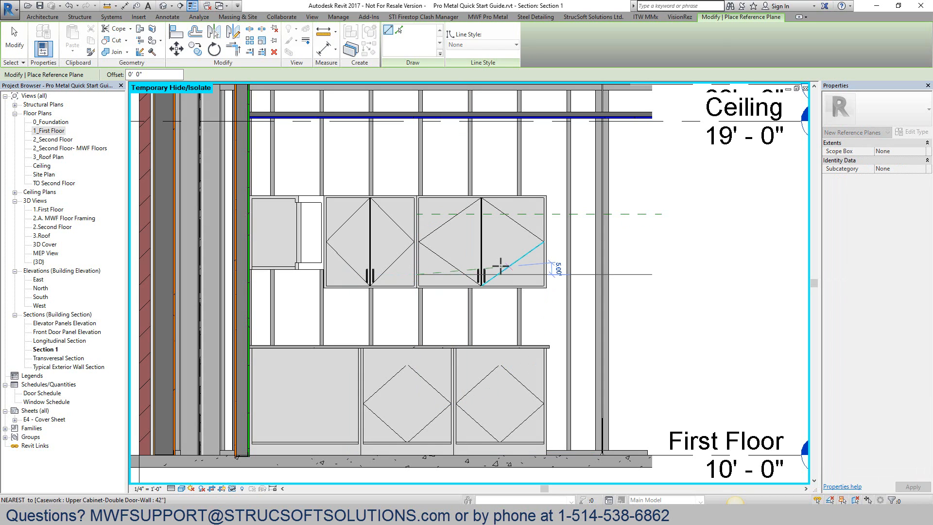
key(ctrl+z)
click(315, 261)
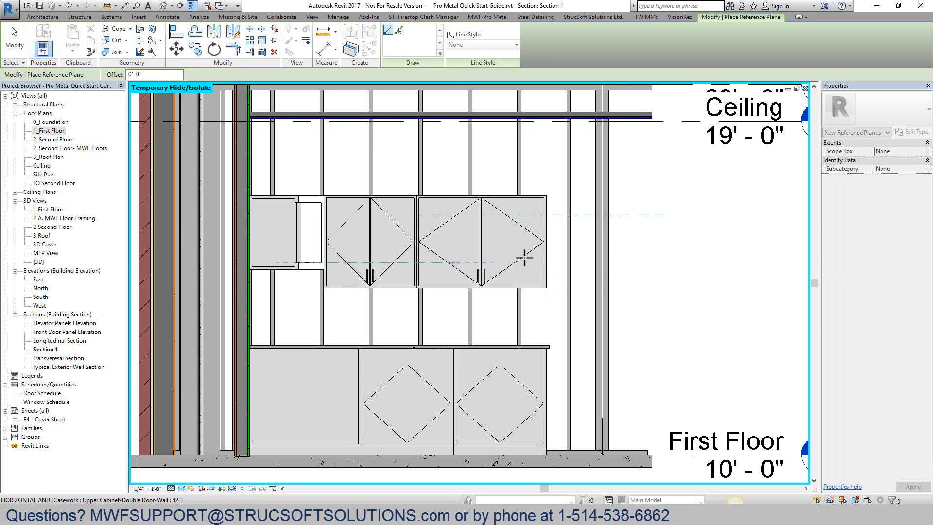
click(667, 261)
key(Escape)
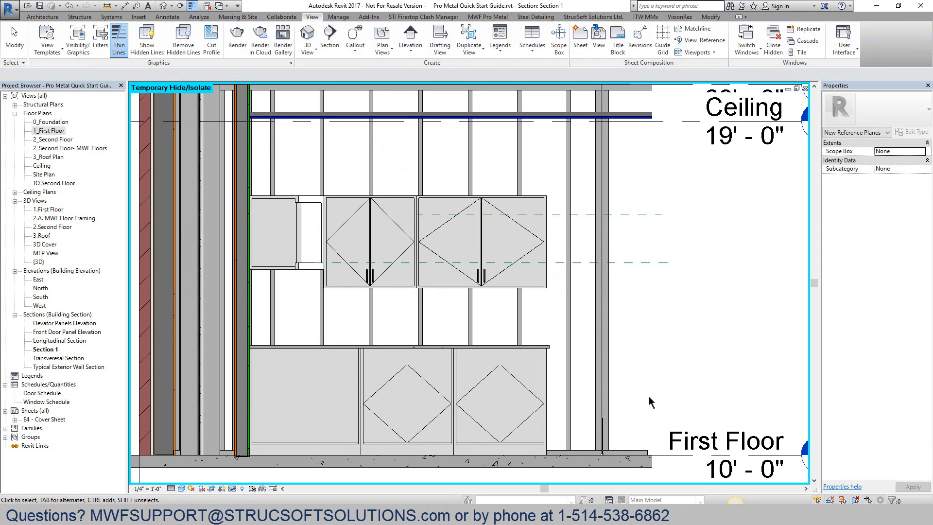
Add aligned dimensions from the First Floor level to each of the two reference planes
key(i)
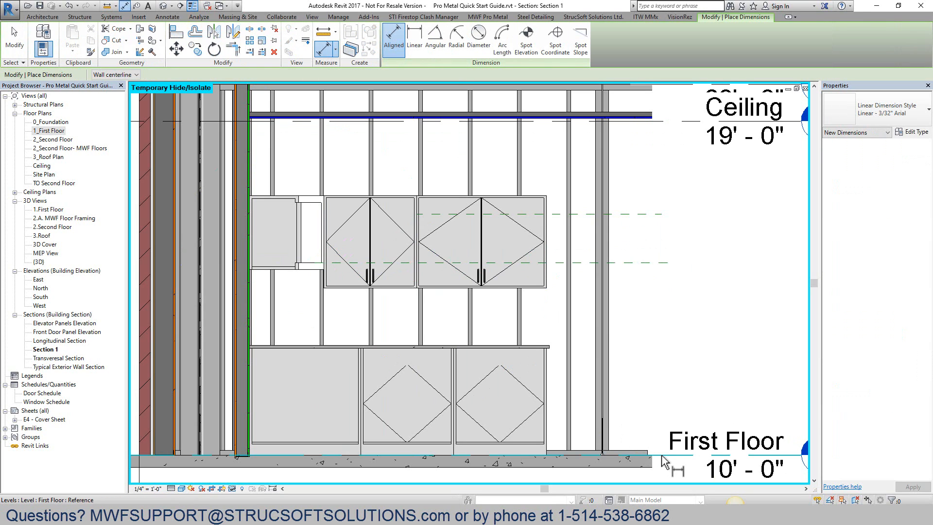
click(642, 455)
click(642, 264)
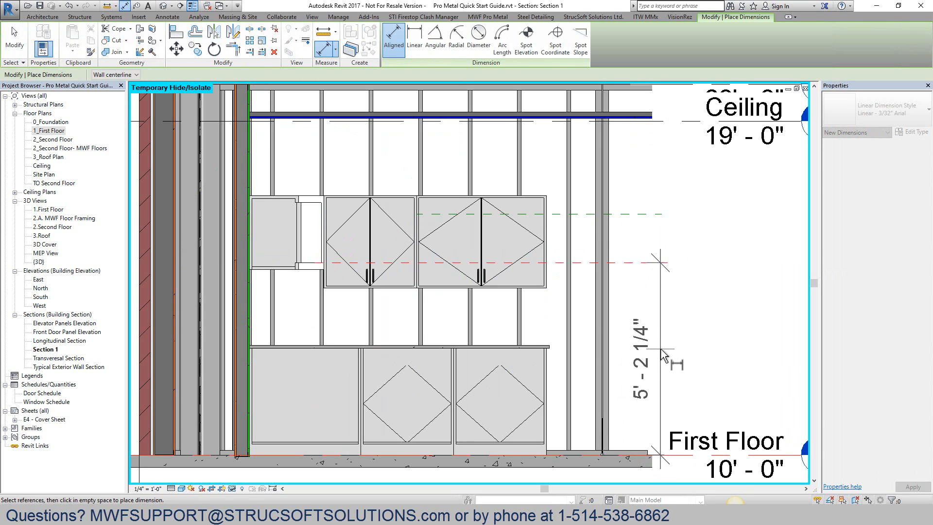
click(662, 330)
click(690, 455)
click(671, 214)
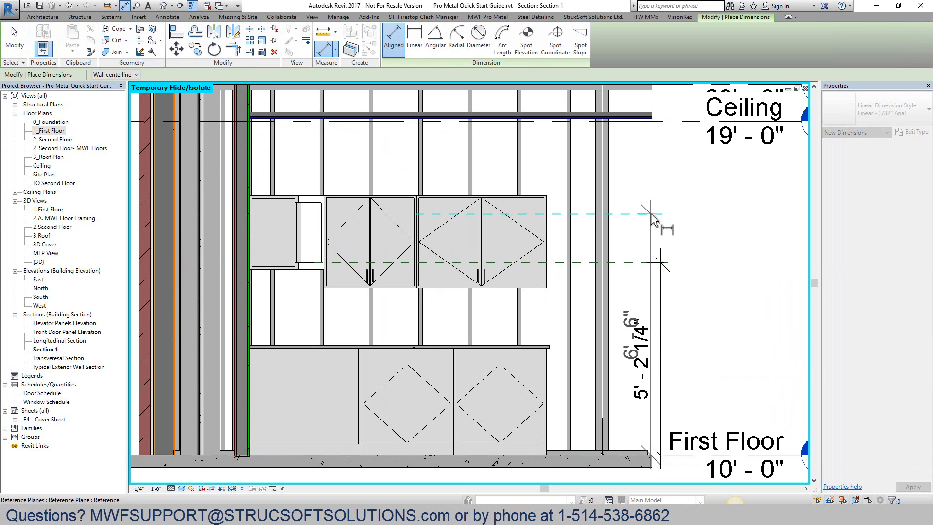
click(737, 232)
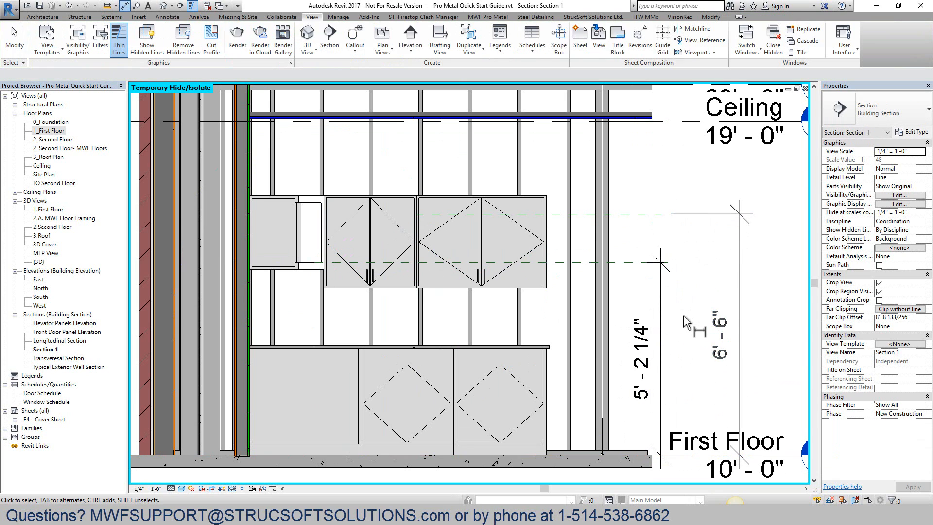
key(Escape)
key(Escape)
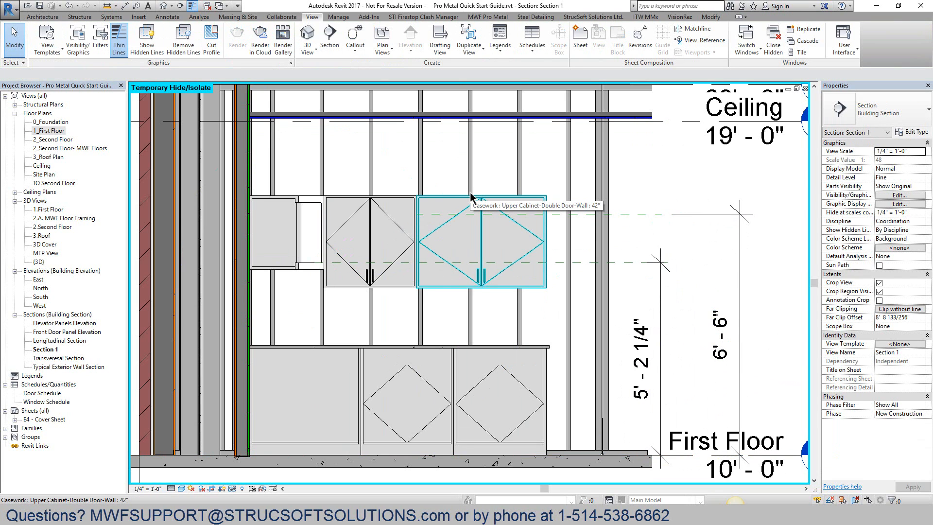
Inspect the overlapping members where the interior wall meets the cabinets to find the BIMSF label of the exterior wall's 600S125-33 stud
click(255, 161)
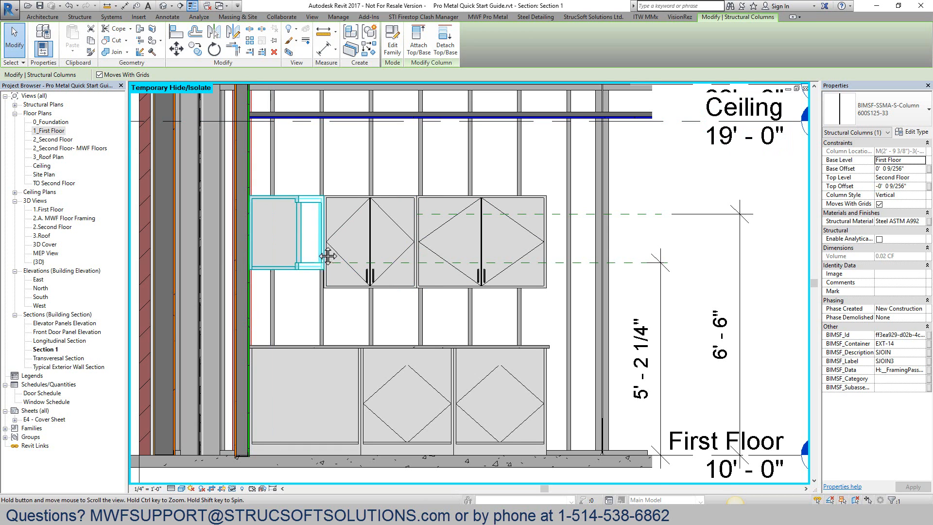
middle_drag(327, 256, 333, 354)
scroll(273, 262, up, 3)
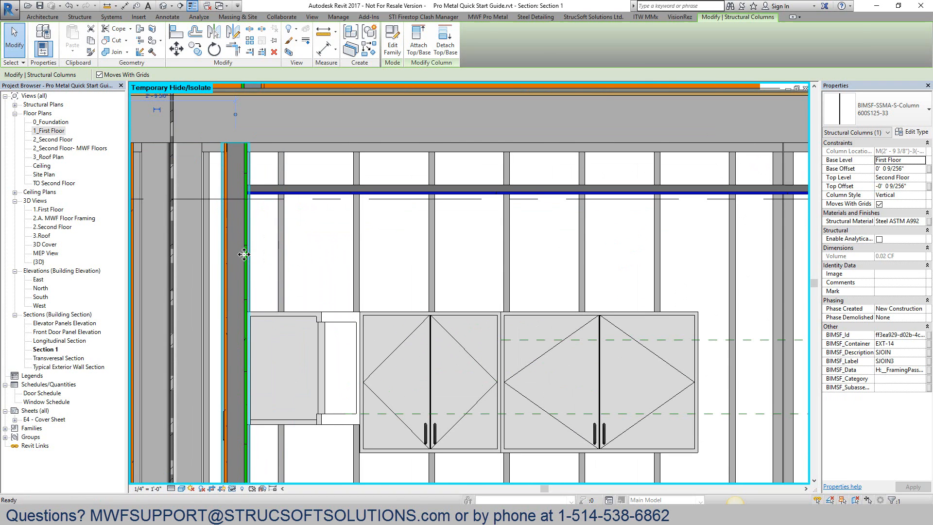
key(Escape)
click(232, 262)
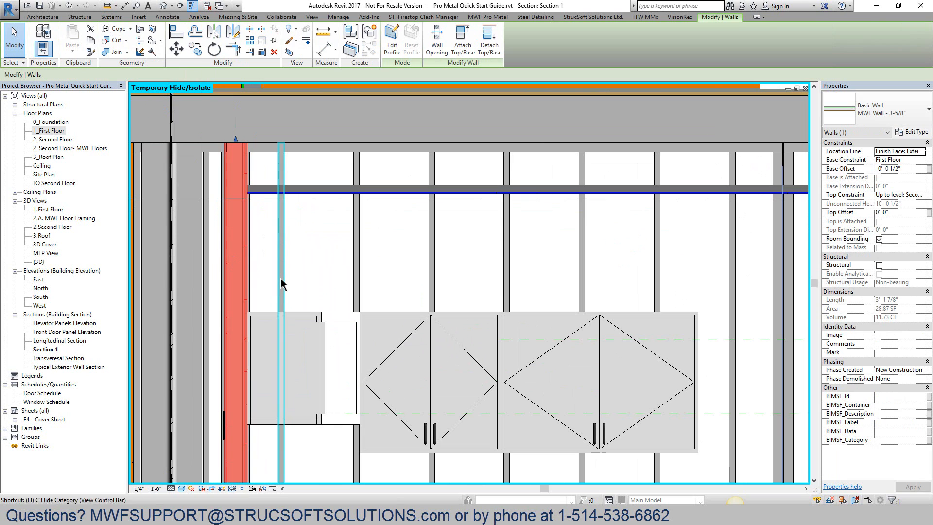
key(Escape)
click(243, 257)
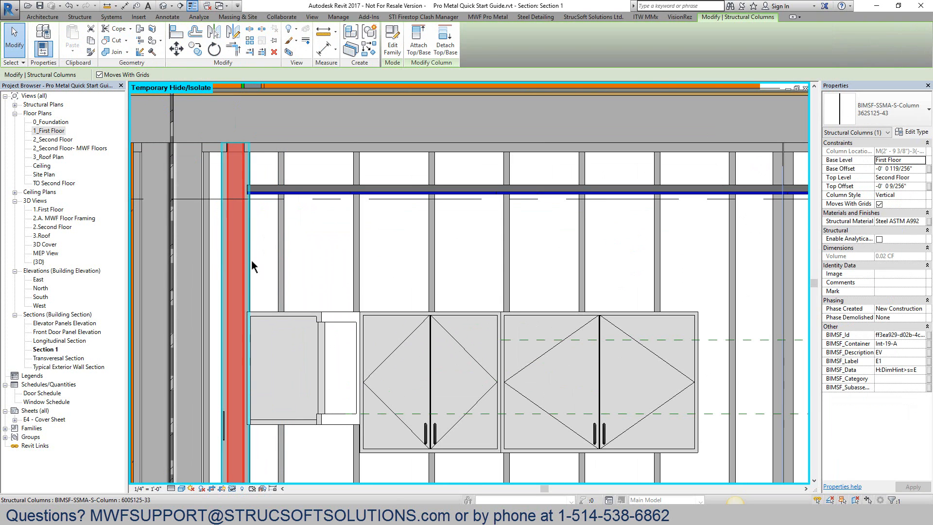
key(Escape)
click(248, 263)
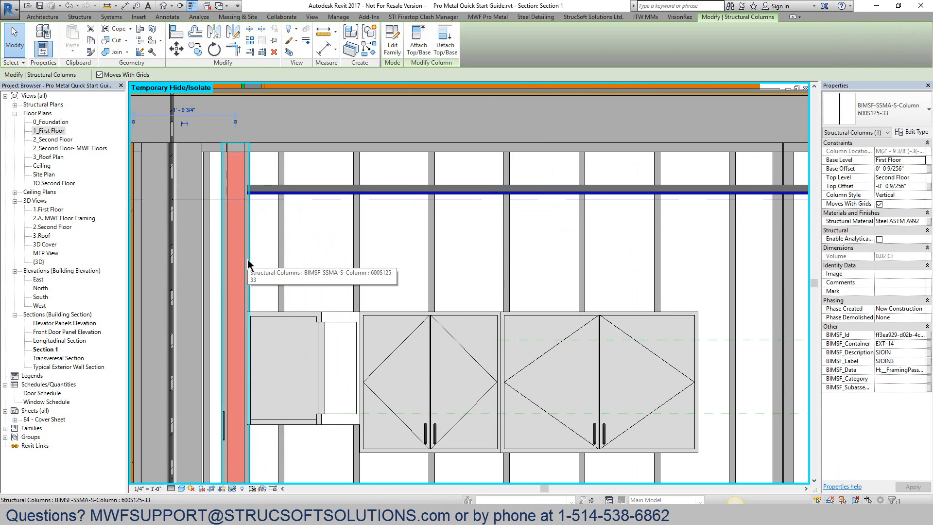
key(Escape)
click(248, 261)
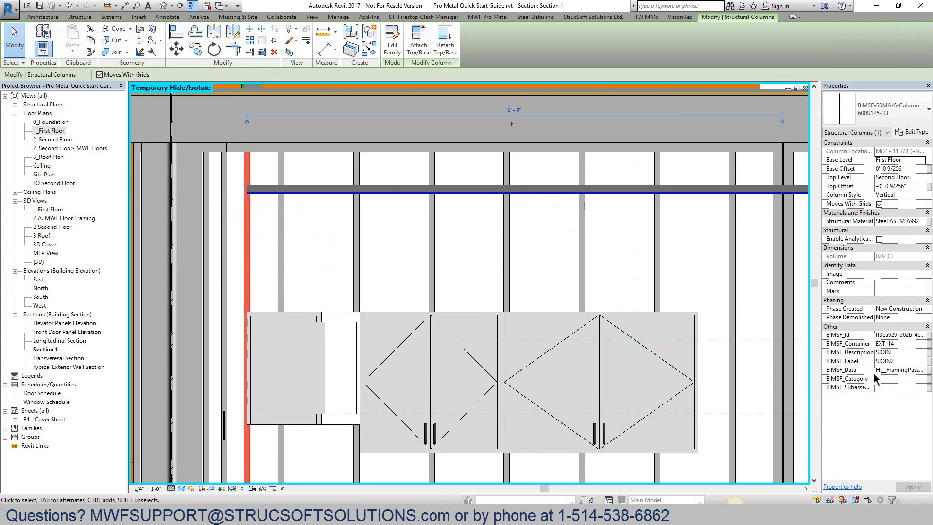
Select the stud just past the cabinets opposite the wall intersection and open the Horizontals settings of its panel EXT-14 in MWF Pro Metal
click(733, 294)
scroll(684, 318, down, 1)
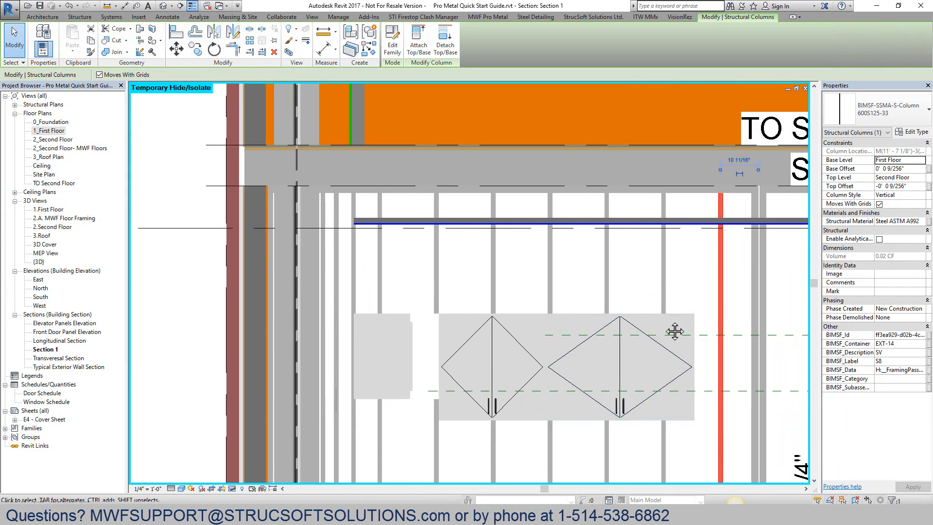
middle_drag(674, 331, 564, 247)
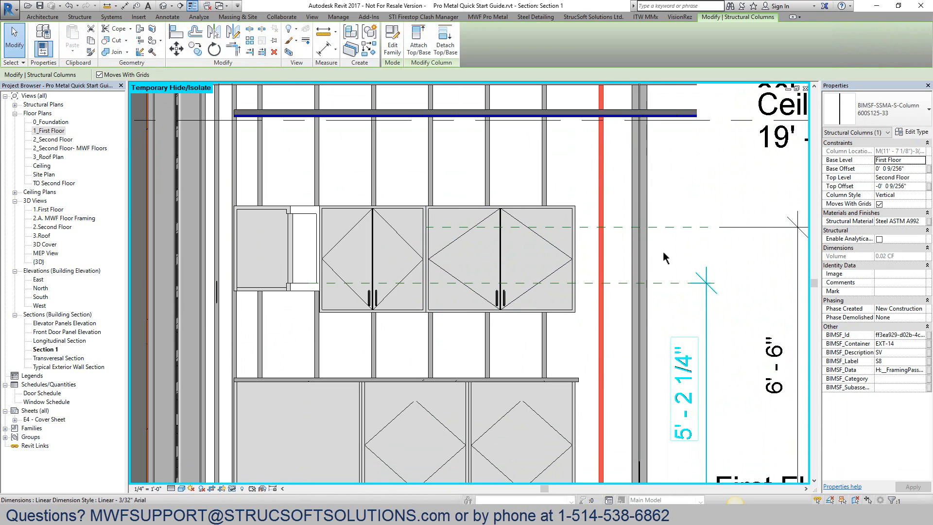
click(491, 18)
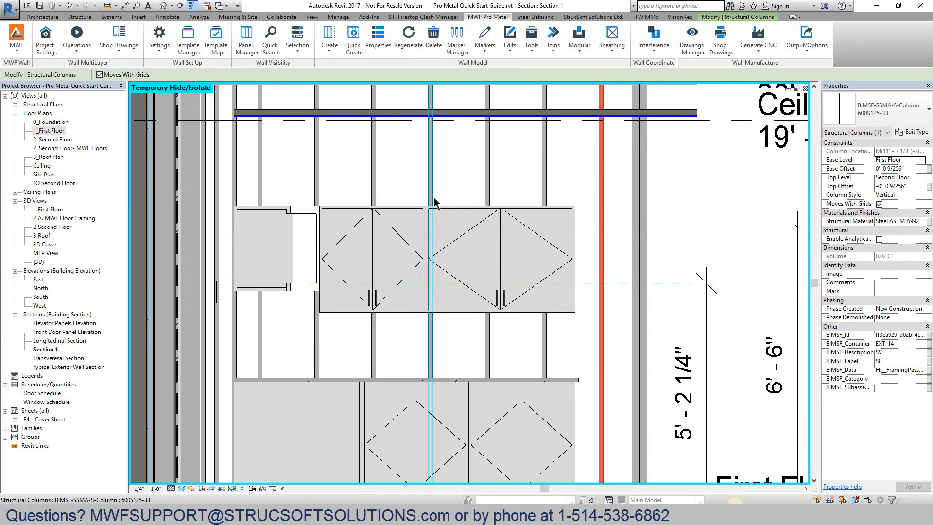
scroll(564, 189, up, 2)
middle_drag(564, 189, 489, 243)
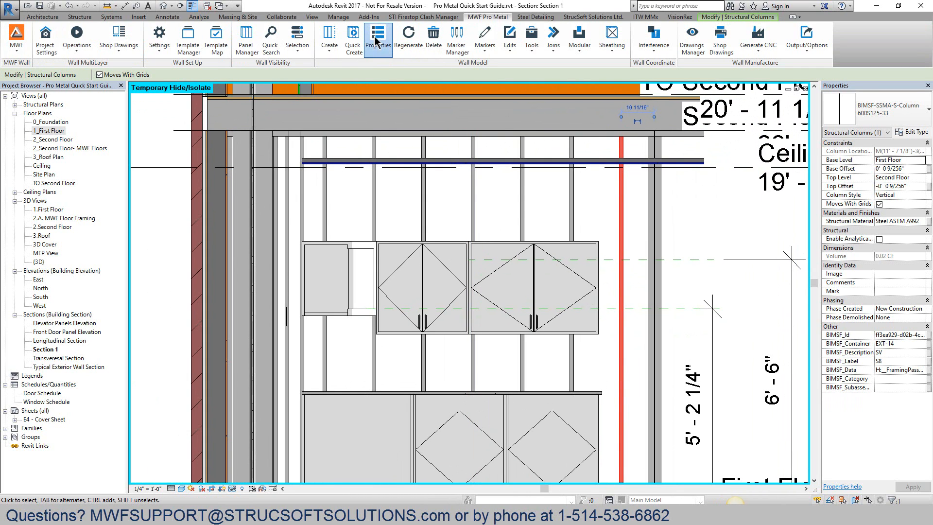
drag(447, 85, 221, 90)
click(240, 116)
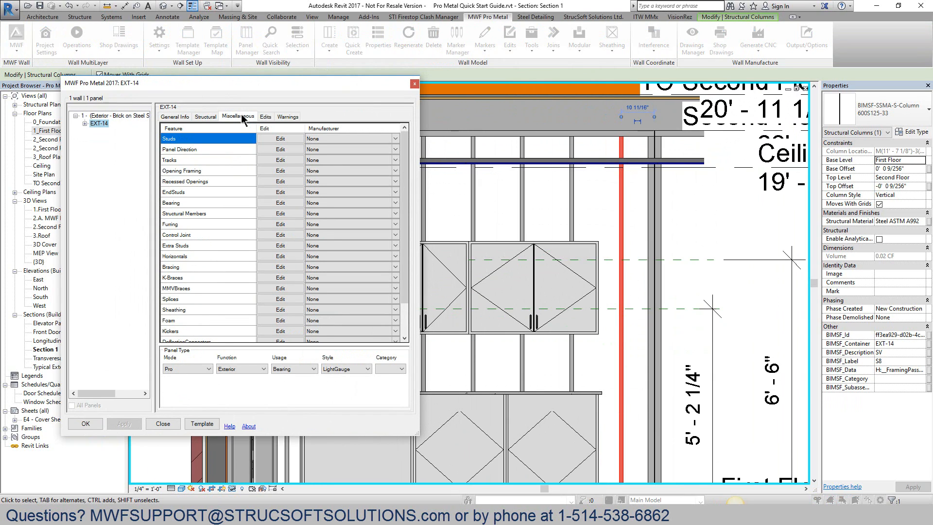
click(202, 257)
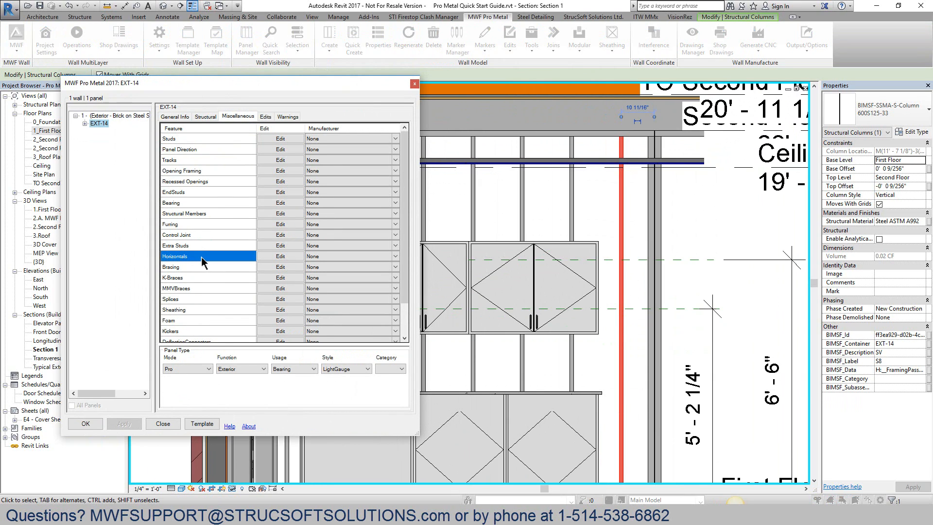
click(265, 257)
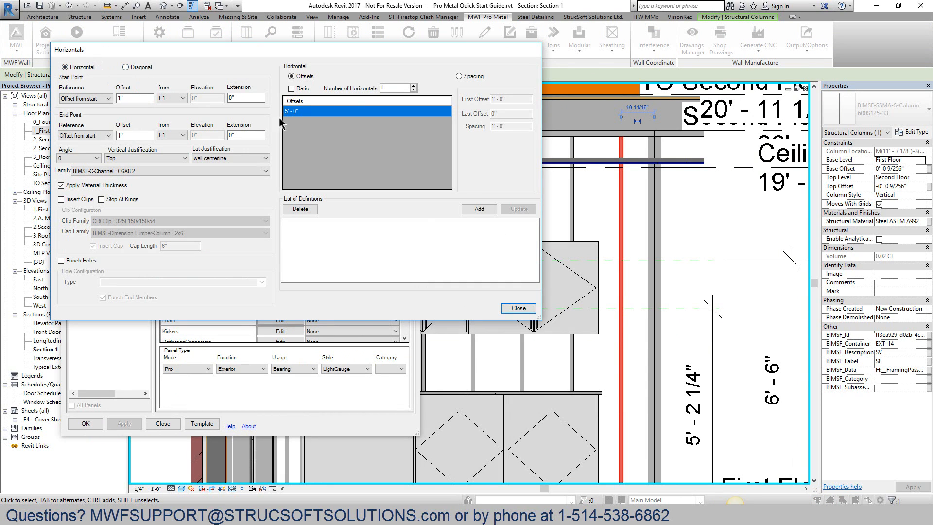
Set the horizontal's start point from stud SJOIN2 and its end point from stud S8
click(183, 99)
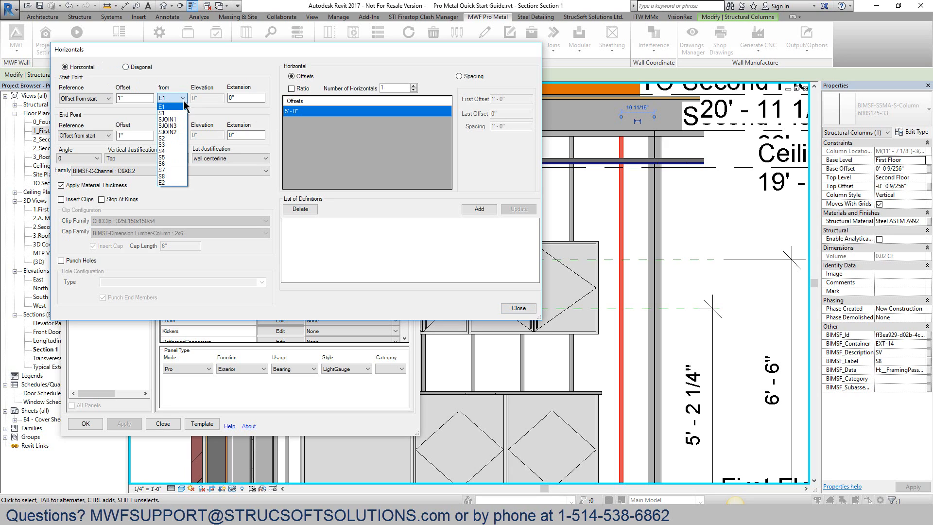
click(167, 132)
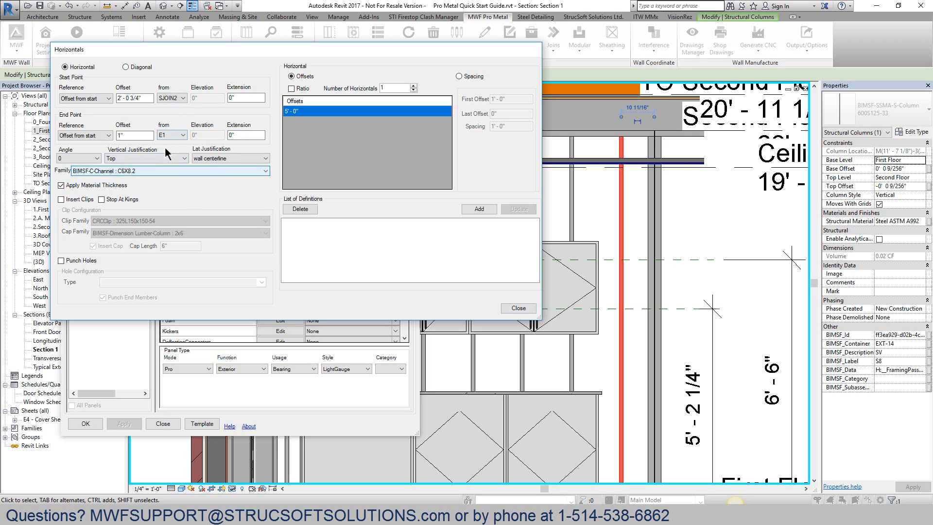
click(173, 136)
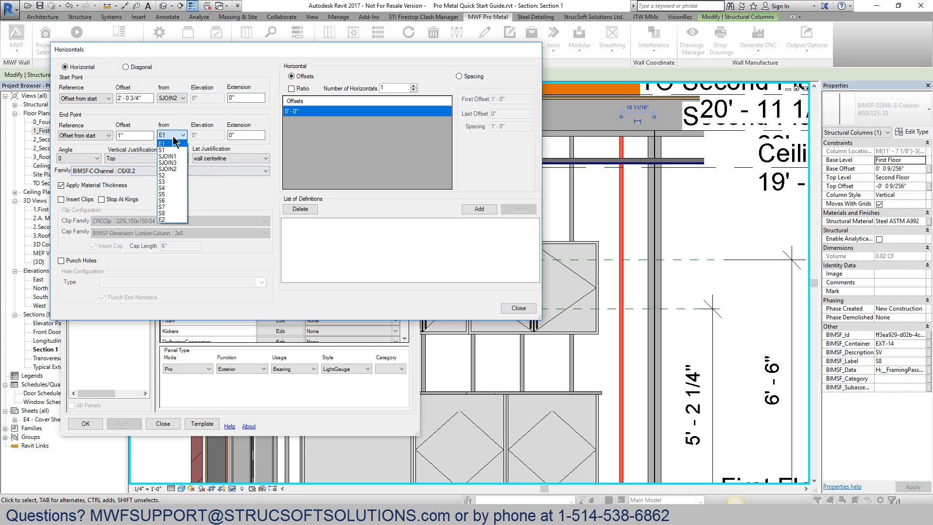
click(169, 214)
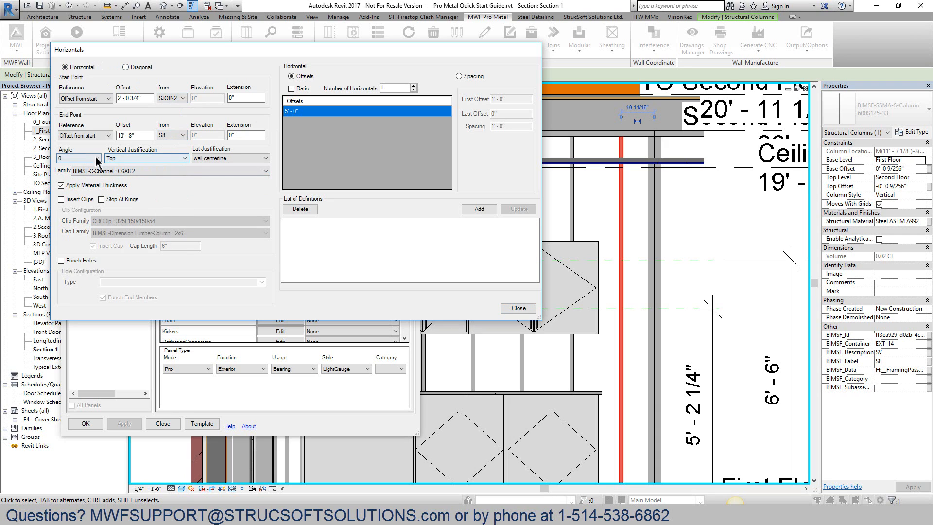
Set the horizontal's lateral justification to structural face interior and its vertical justification to Center
click(209, 159)
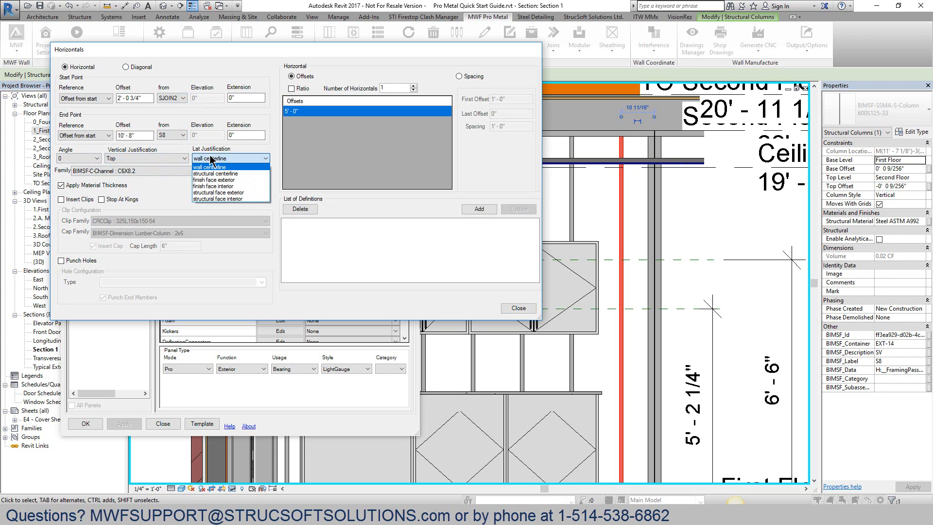
click(246, 199)
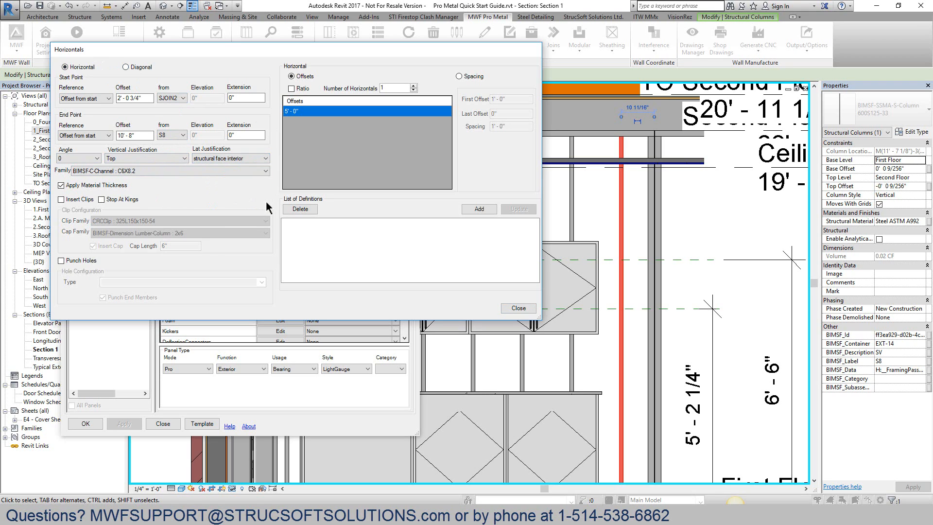
click(119, 159)
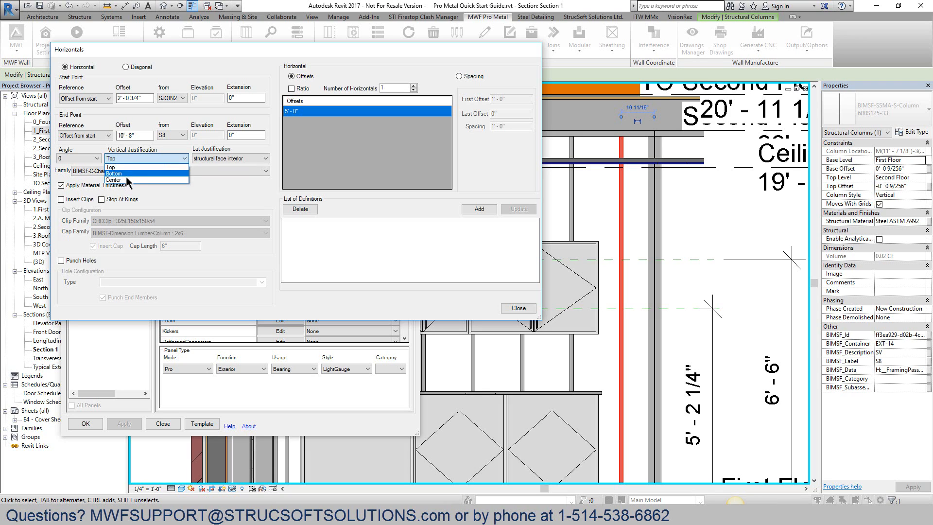
click(124, 180)
Assign the BIMSF-FlatStrap : FB0.25x6 family to the horizontal and set its angle to 90
click(121, 171)
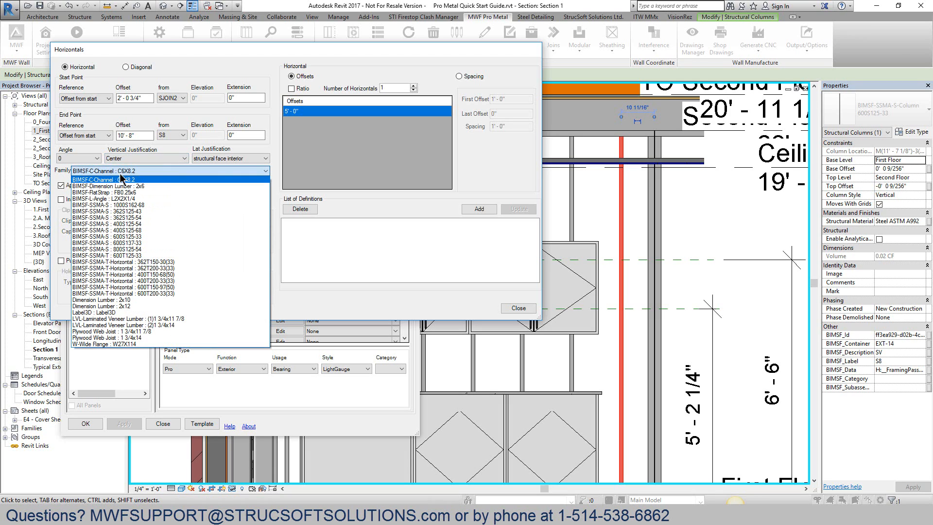
click(132, 193)
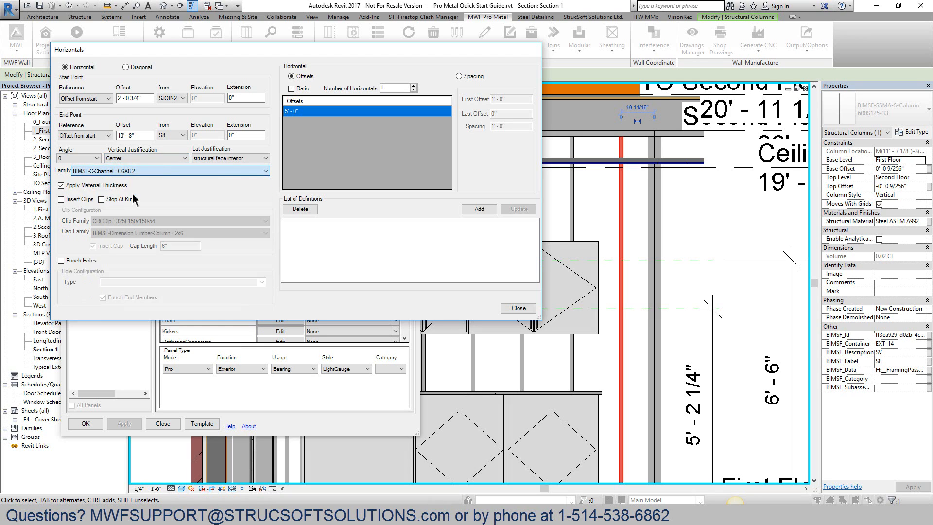
click(98, 158)
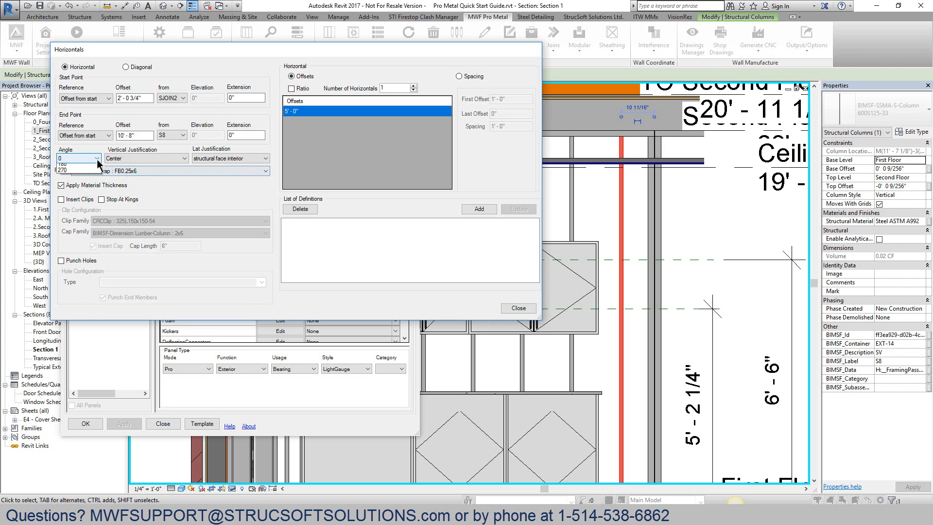
click(80, 172)
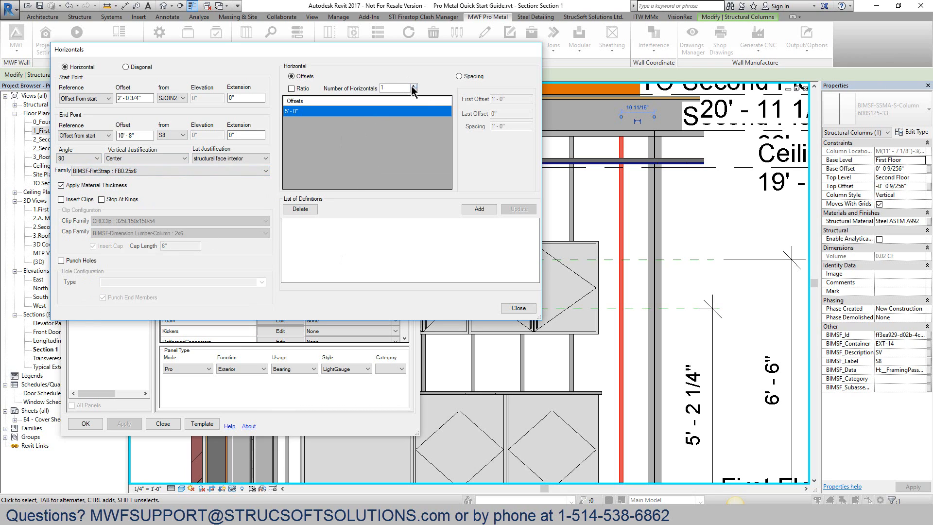
Define two horizontals for the panel with offsets of 5' 2 1/4" and 6' 6"
click(413, 86)
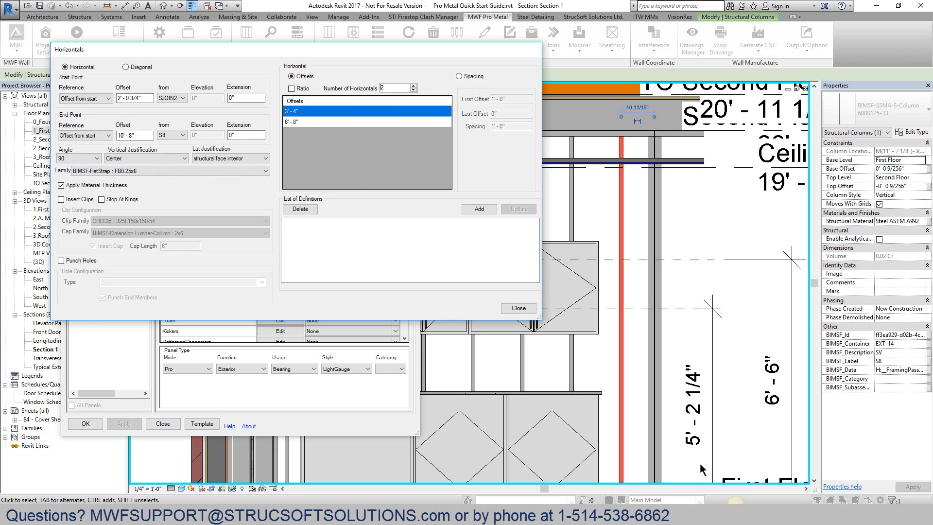
click(328, 110)
text(5 2.25)
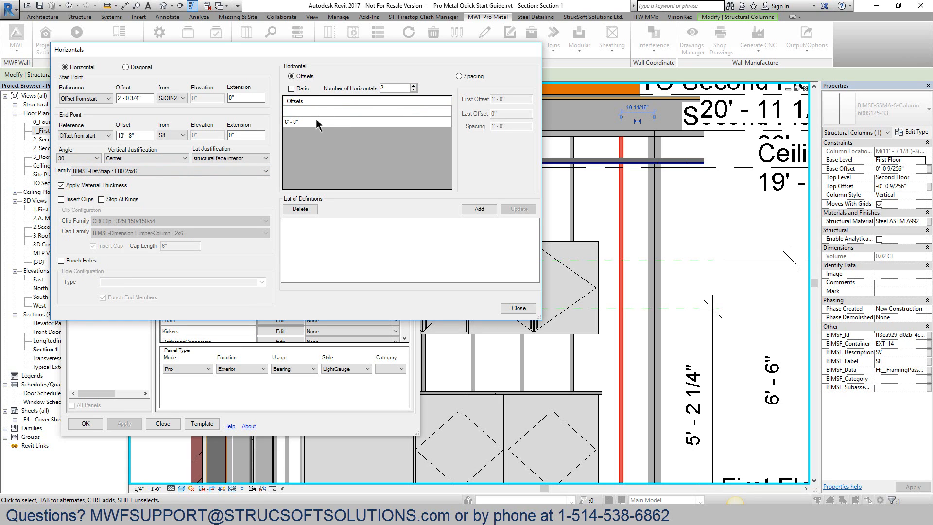
click(316, 123)
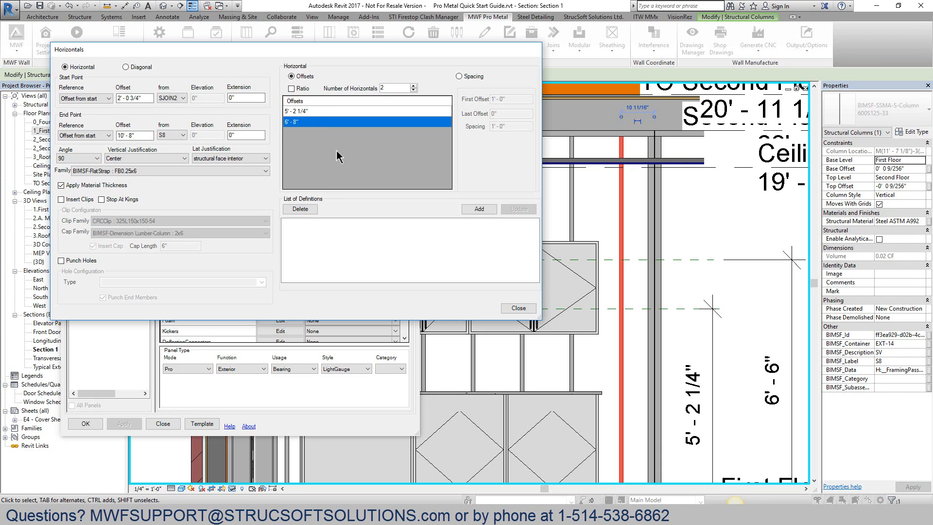
text(6 6)
key(Return)
Add the flat strap definition to the list and apply the settings to panel EXT-14
click(477, 210)
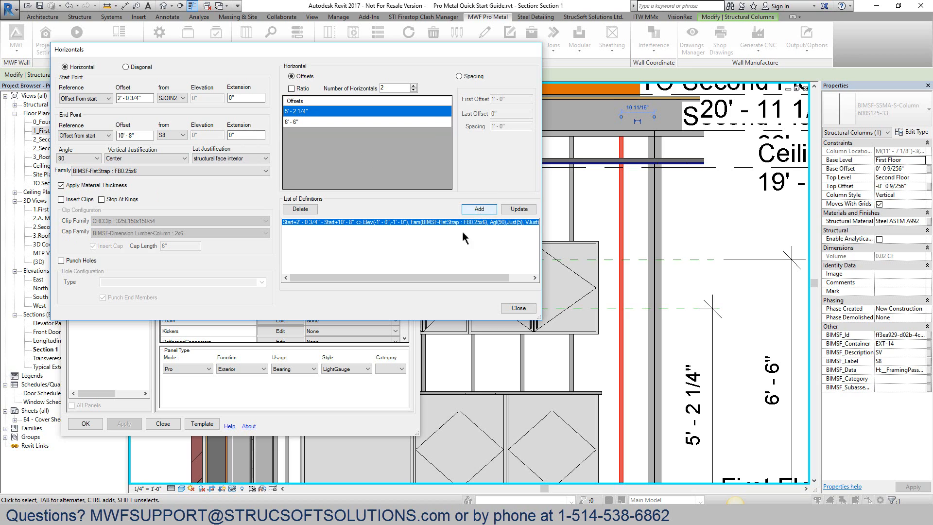
click(519, 308)
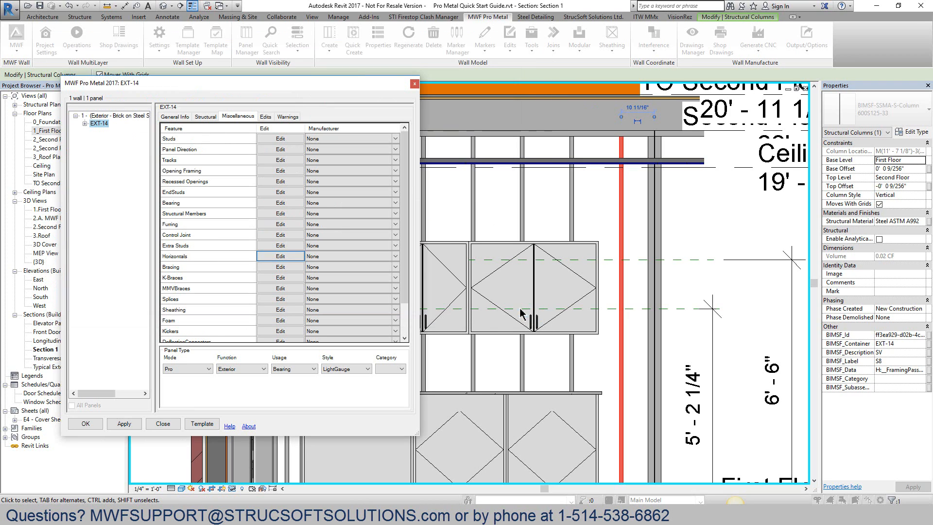
click(83, 423)
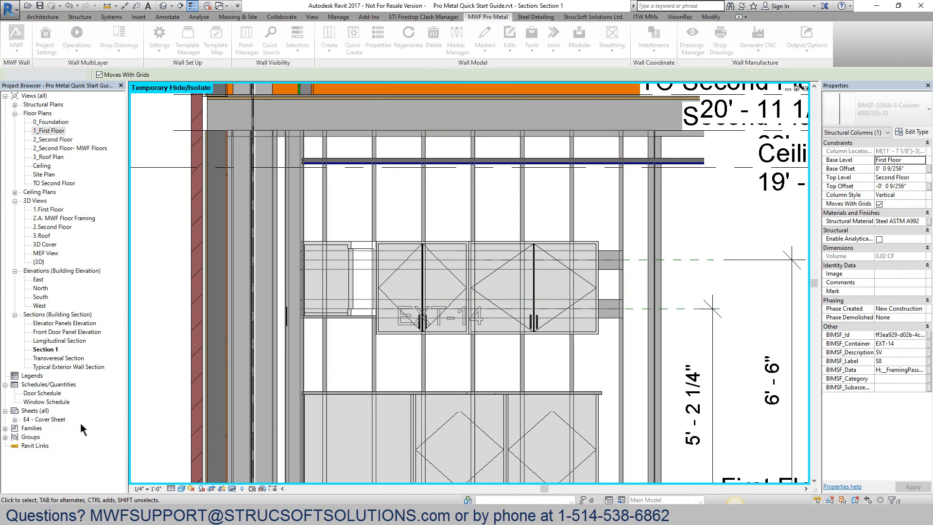
Check both flat straps behind the upper cabinets against the reference planes in the section
click(608, 260)
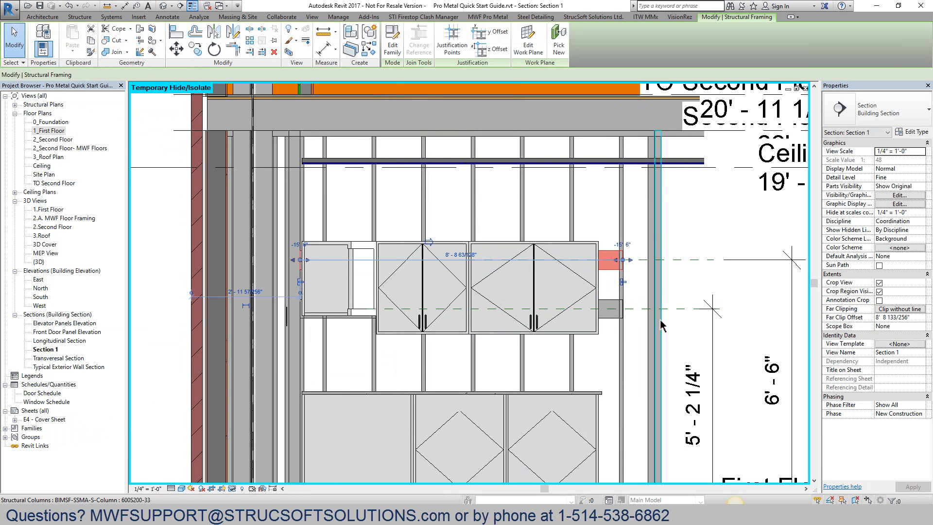
click(674, 232)
click(607, 258)
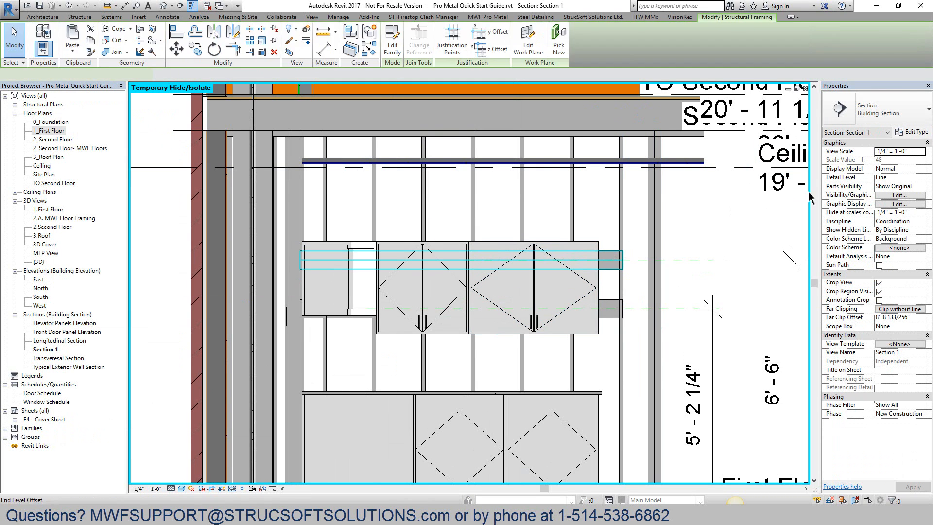
click(604, 311)
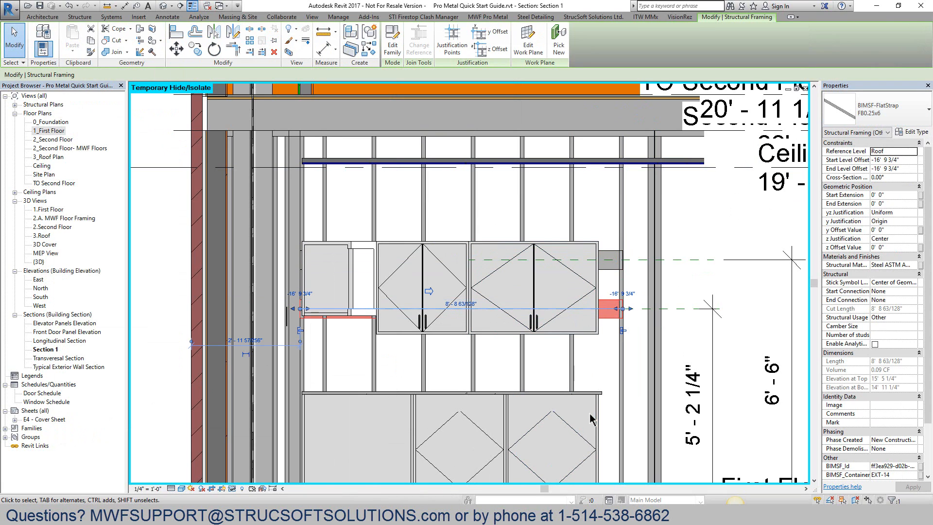
click(718, 212)
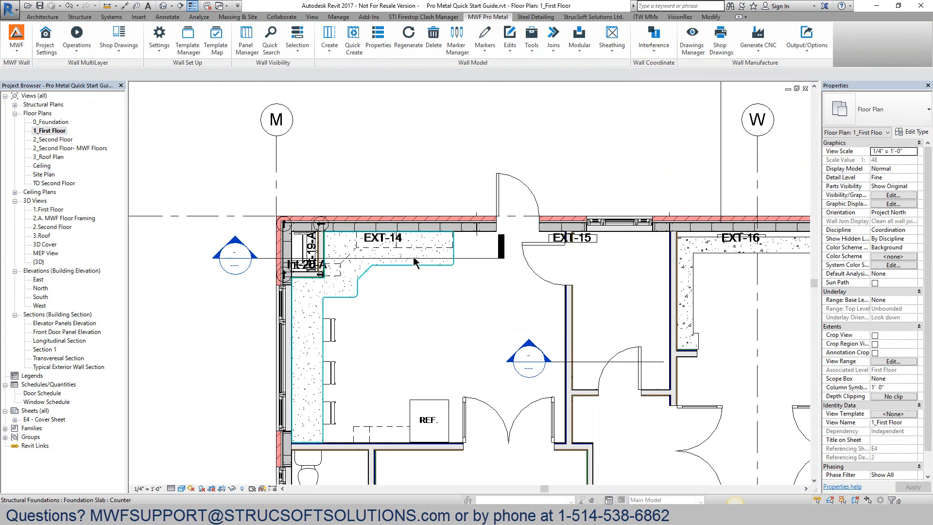
Open the 1.First Floor 3D view and temporarily hide the two straight upper wall cabinets in front of the EXT-14 straps
click(49, 209)
double_click(48, 210)
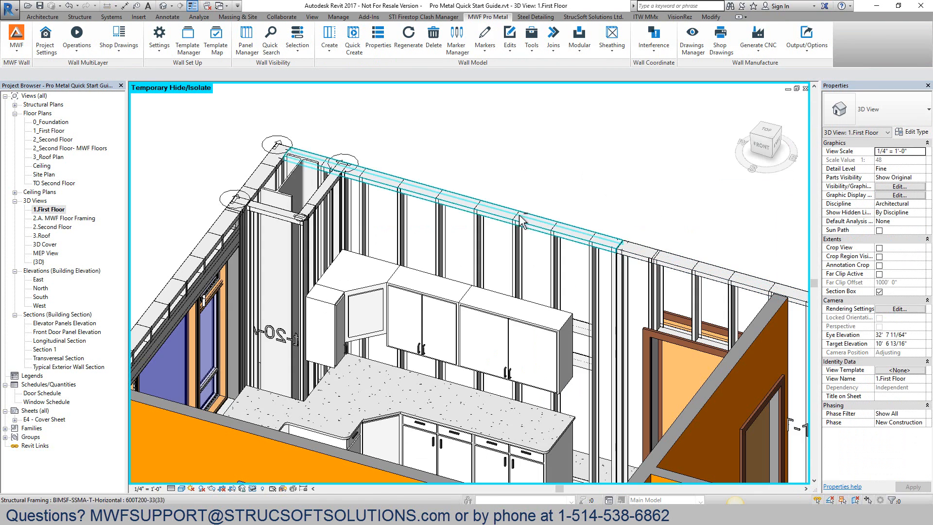
shift+middle_drag(521, 218, 525, 337)
click(522, 348)
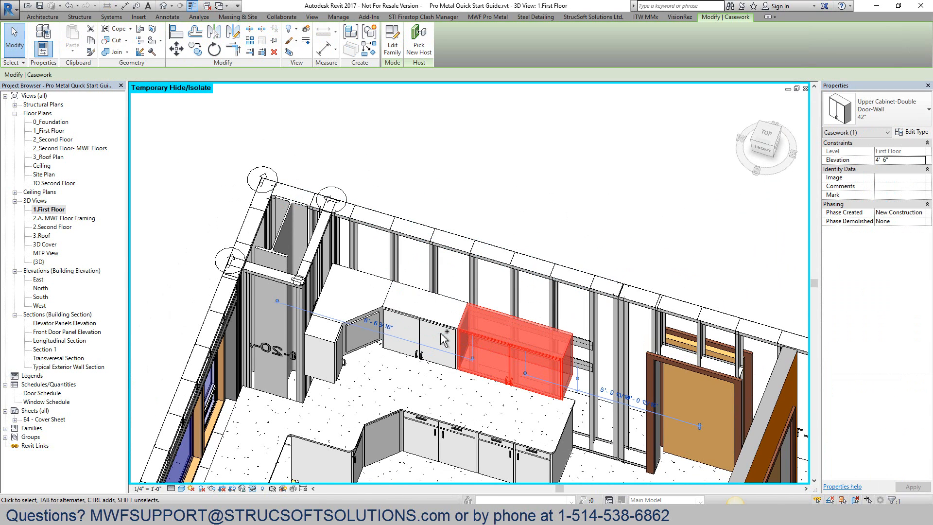
ctrl+click(444, 335)
key(h)
key(h)
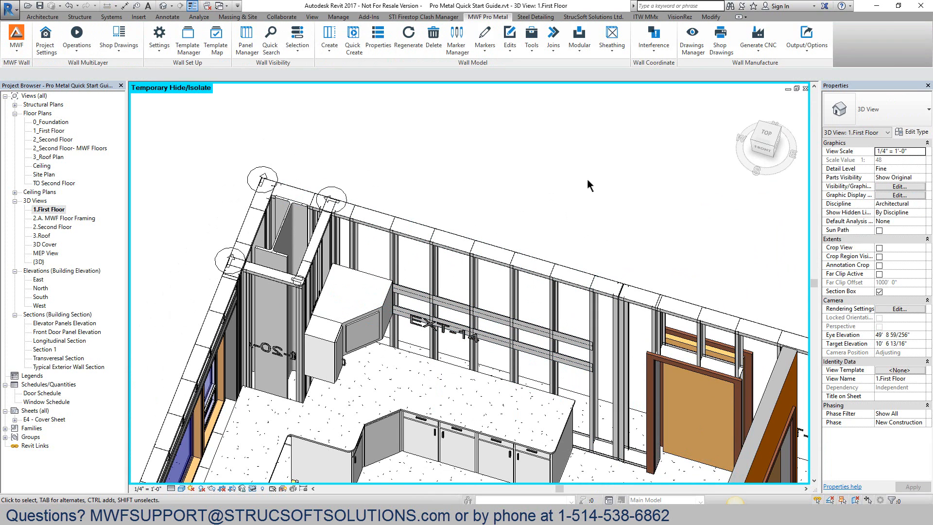
scroll(570, 250, up, 2)
shift+middle_drag(570, 250, 536, 193)
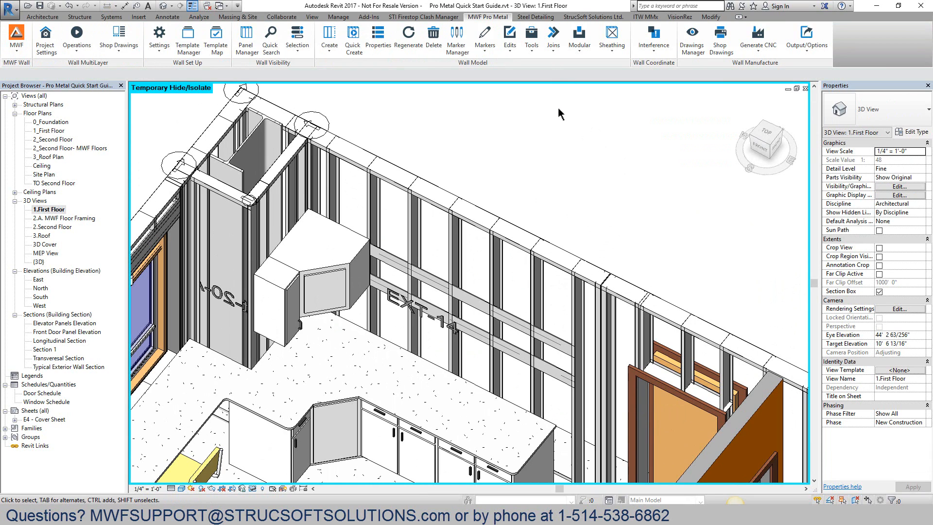
click(531, 44)
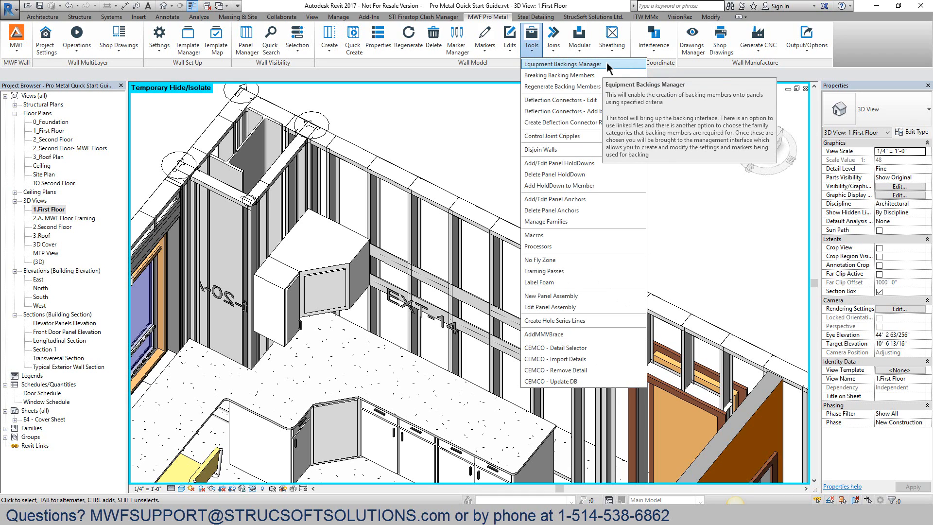
click(432, 118)
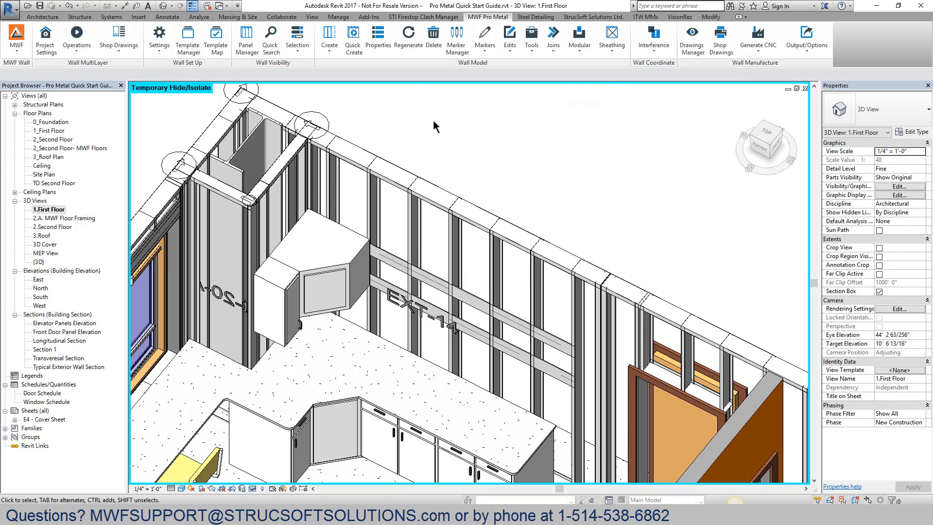
Select all instances of the bathroom model group Group 1 - Walls to examine where the group repeats
scroll(435, 126, down, 5)
shift+middle_drag(449, 150, 322, 116)
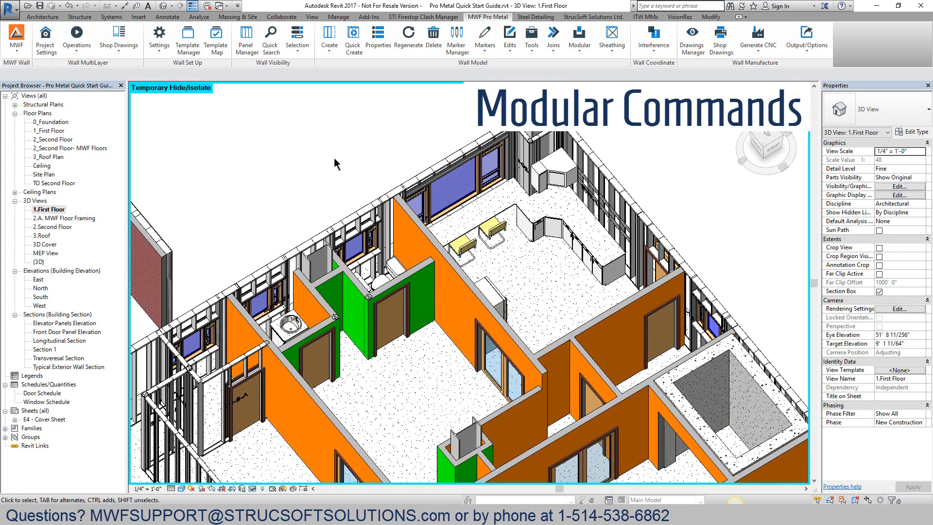
click(371, 297)
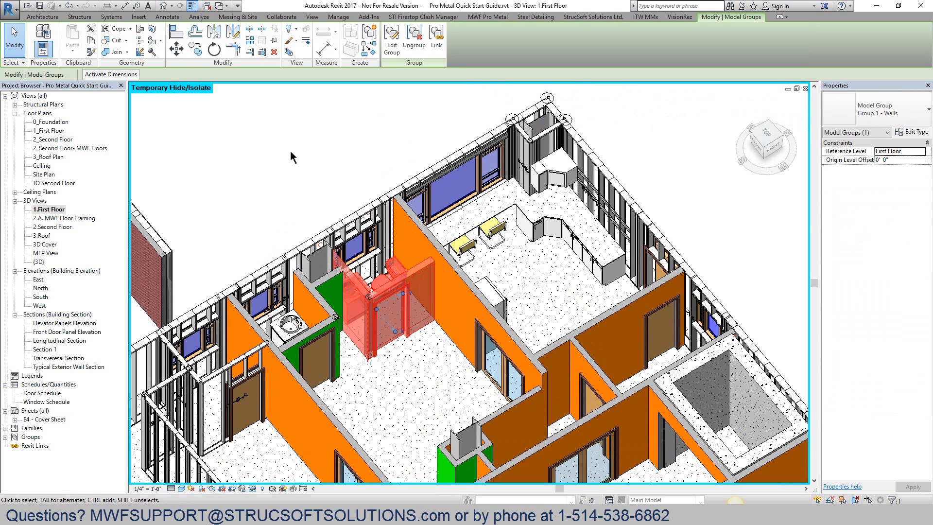
shift+middle_drag(399, 146, 310, 145)
right_click(309, 145)
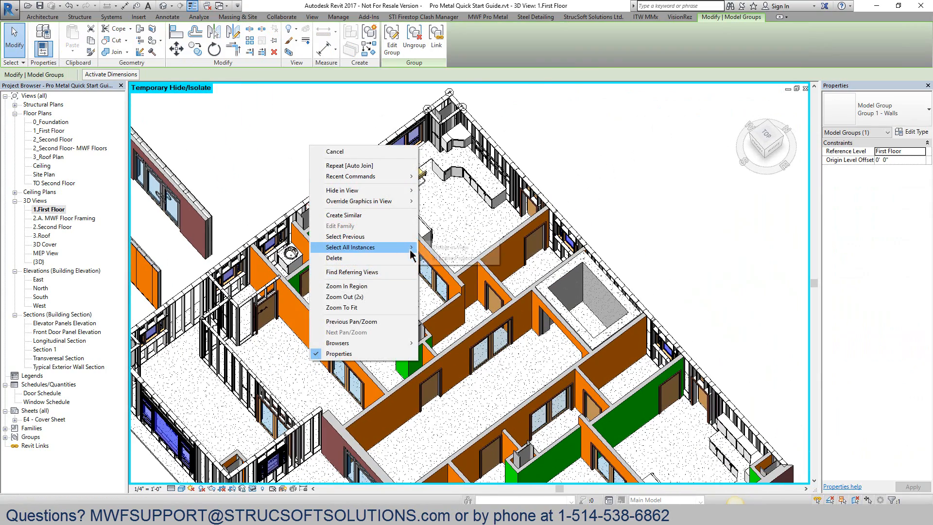
mouse_move(411, 247)
click(441, 248)
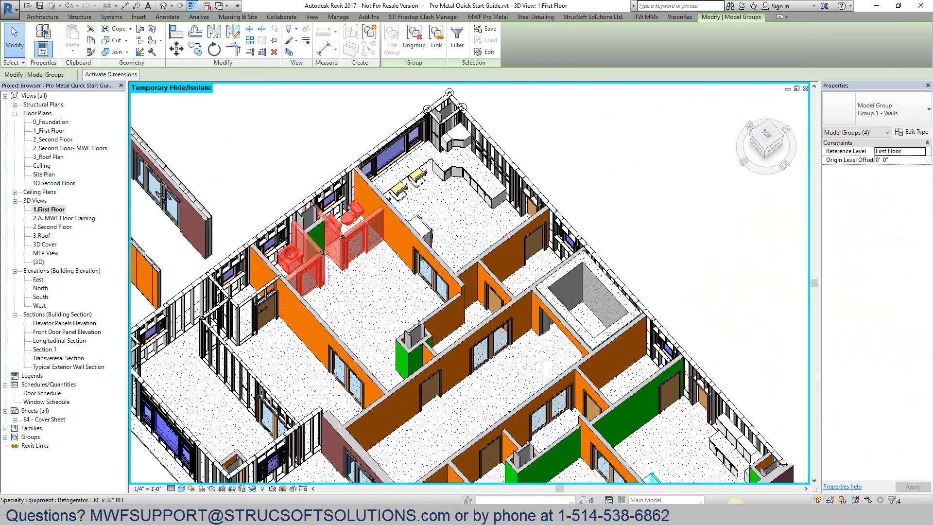
Select only the Group 1 - Walls instance nearest the kitchen and frame its walls with Quick Create
middle_drag(697, 302, 738, 270)
scroll(410, 270, up, 2)
click(422, 253)
scroll(421, 209, up, 1)
shift+middle_drag(422, 209, 437, 242)
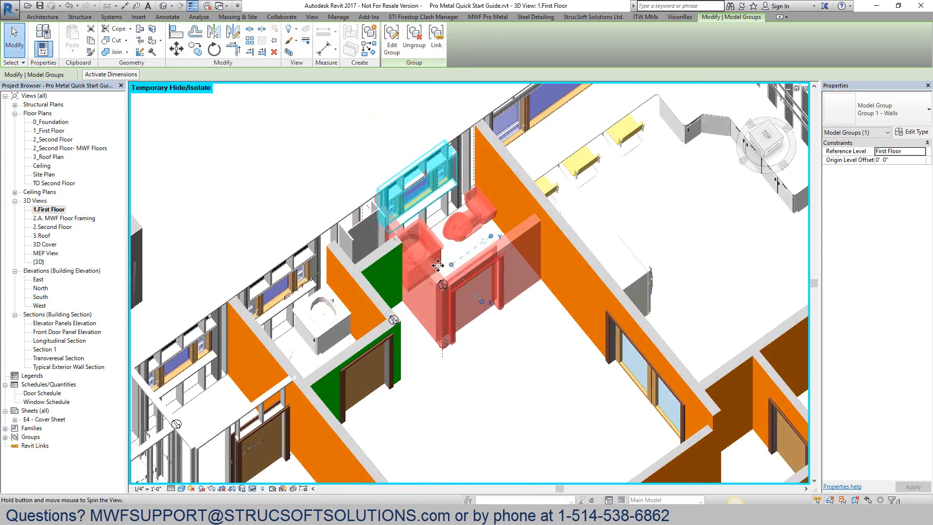
scroll(459, 243, up, 2)
shift+middle_drag(496, 291, 531, 461)
shift+middle_drag(414, 304, 358, 190)
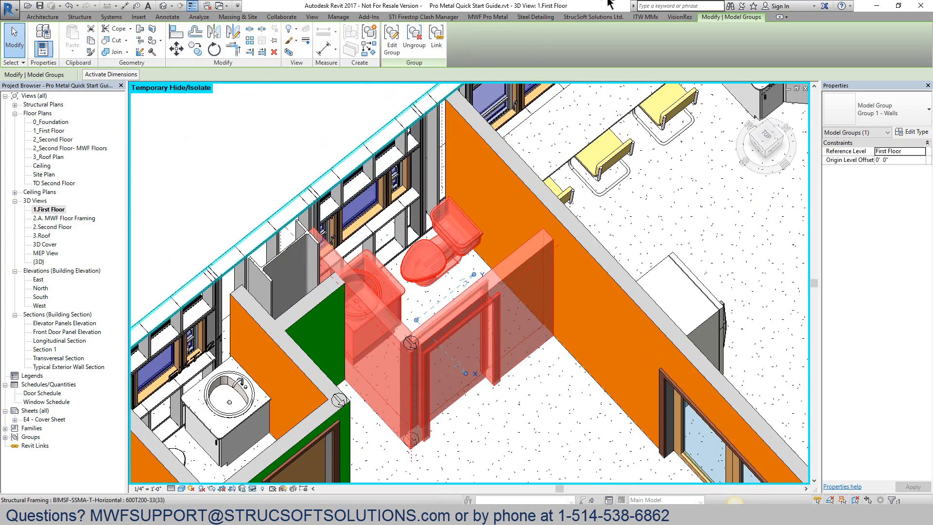
click(487, 16)
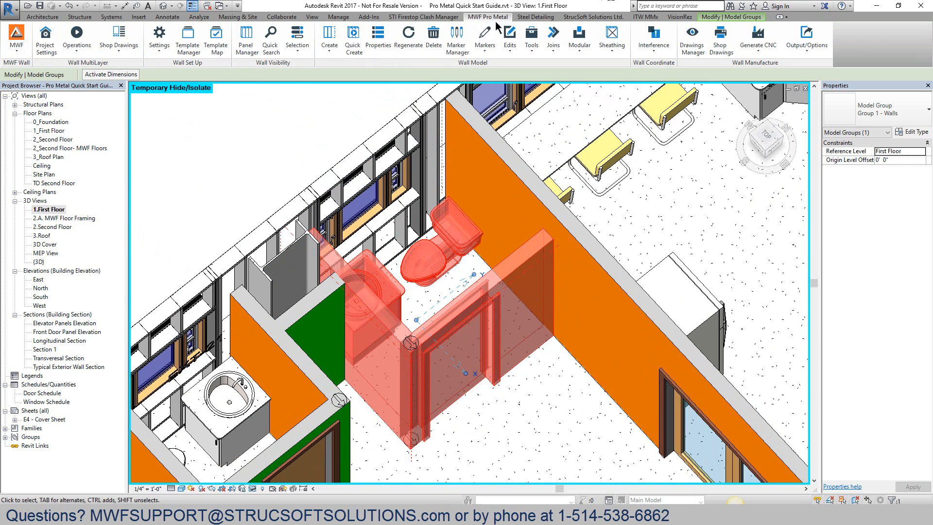
click(348, 38)
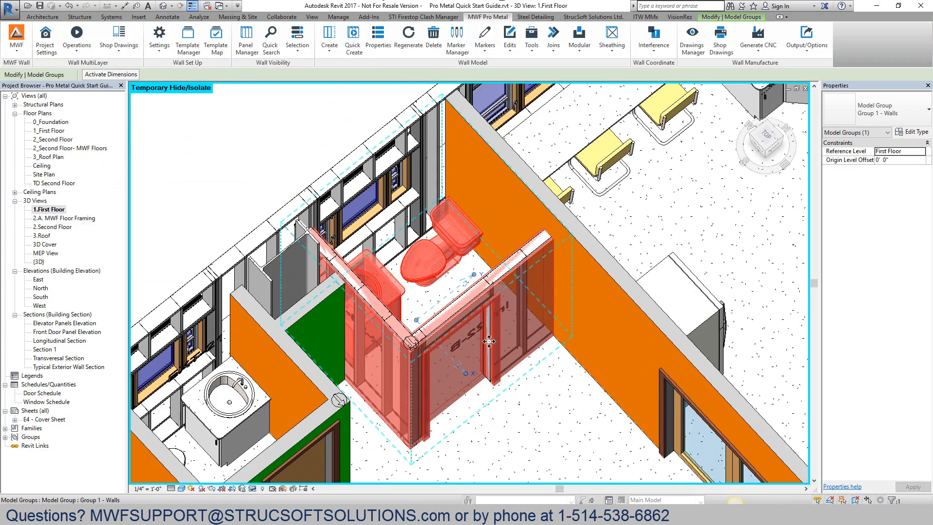
Copy the framing members of the selected group to all identical groups
shift+middle_drag(489, 356, 446, 323)
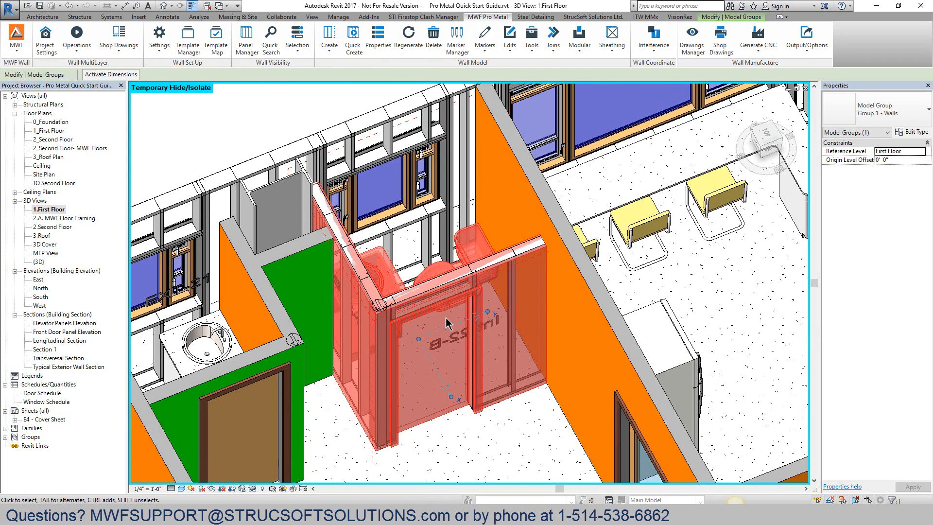
shift+middle_drag(449, 322, 438, 331)
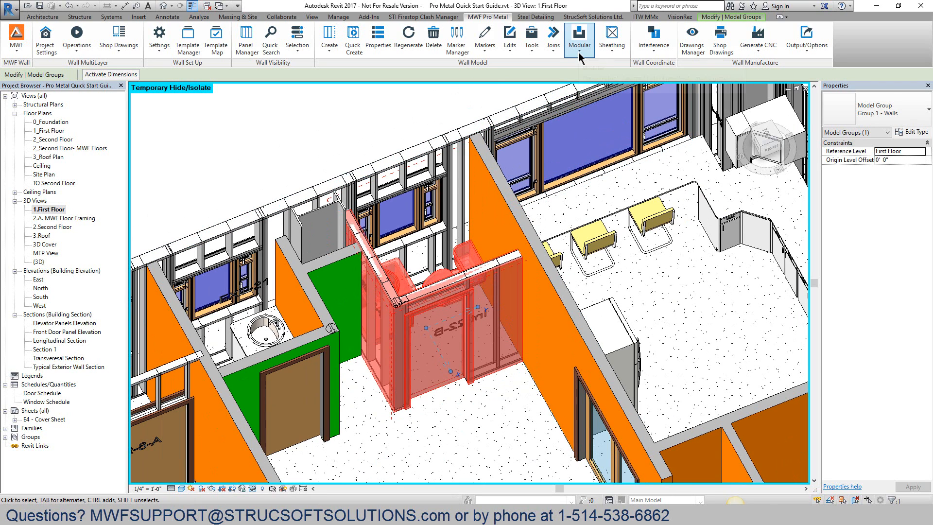
click(578, 55)
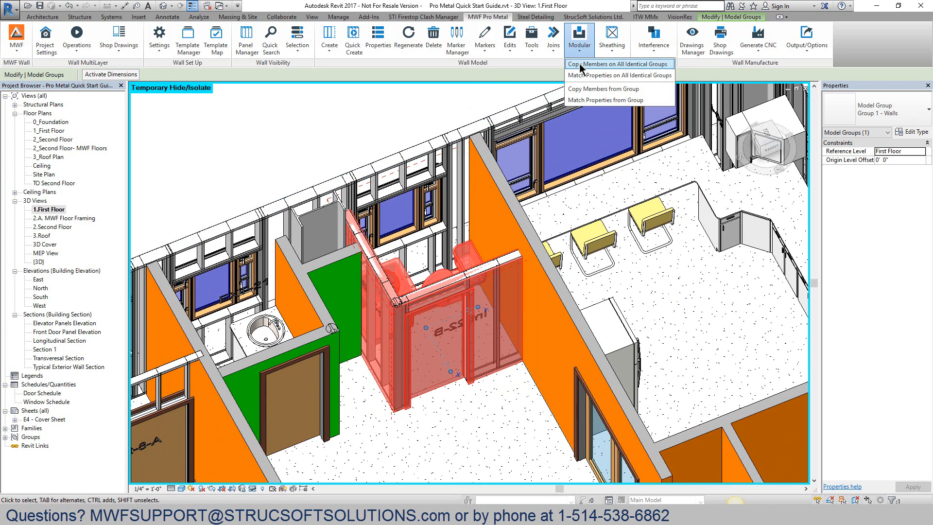
click(625, 65)
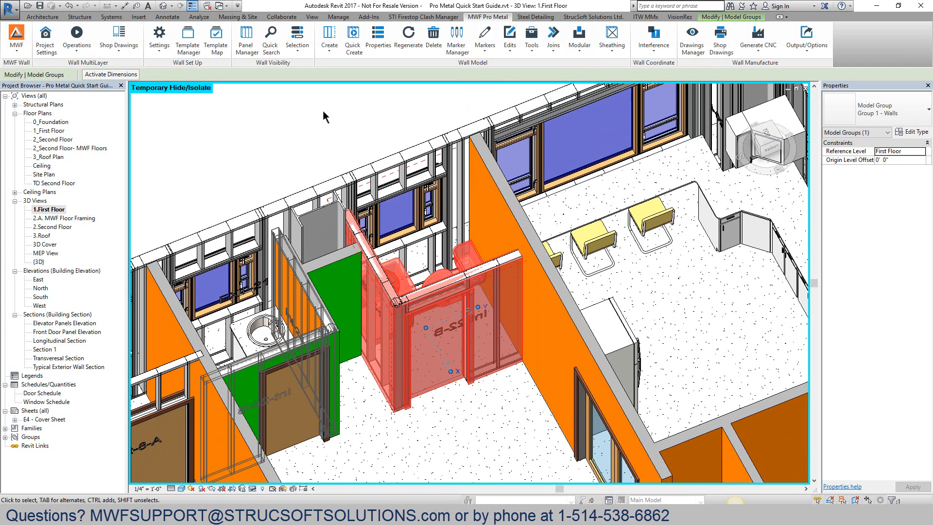
click(320, 113)
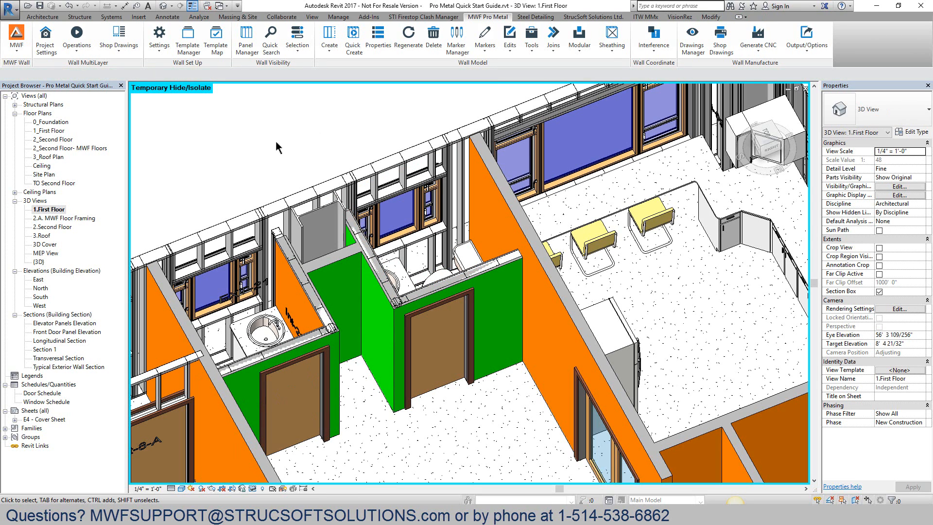
Examine the framed bathroom groups from the opposite side and compare the labels of panels Int-22-B and Int-24-B
scroll(442, 272, up, 2)
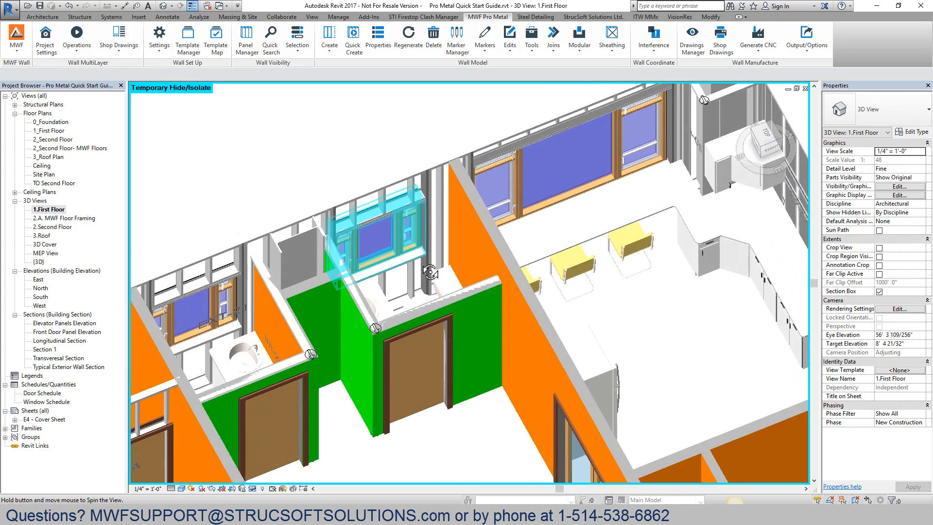
click(447, 309)
shift+middle_drag(449, 311, 802, 306)
shift+middle_drag(559, 208, 571, 307)
scroll(433, 367, up, 3)
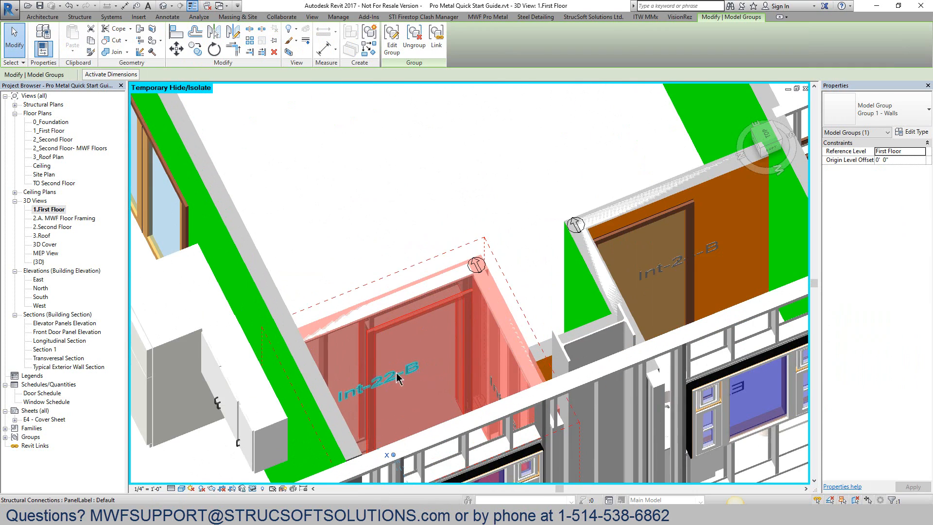
click(382, 383)
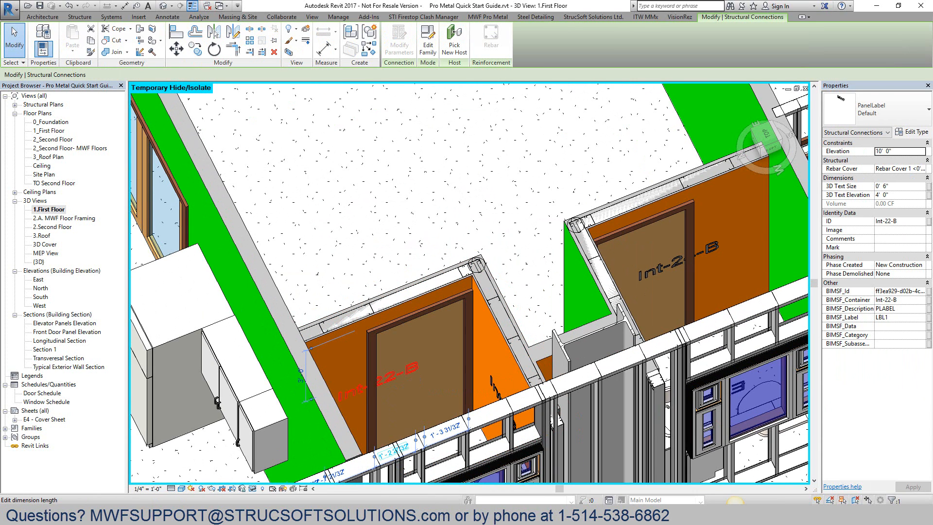
click(717, 256)
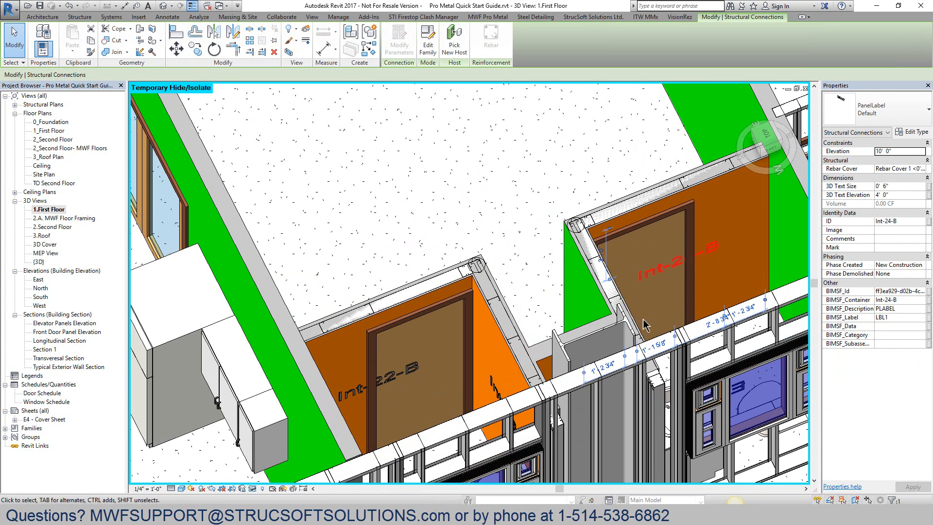
Set the minimum cripple length of panel Int-22-B to 0 and apply it to the panel's framing
click(394, 383)
click(510, 16)
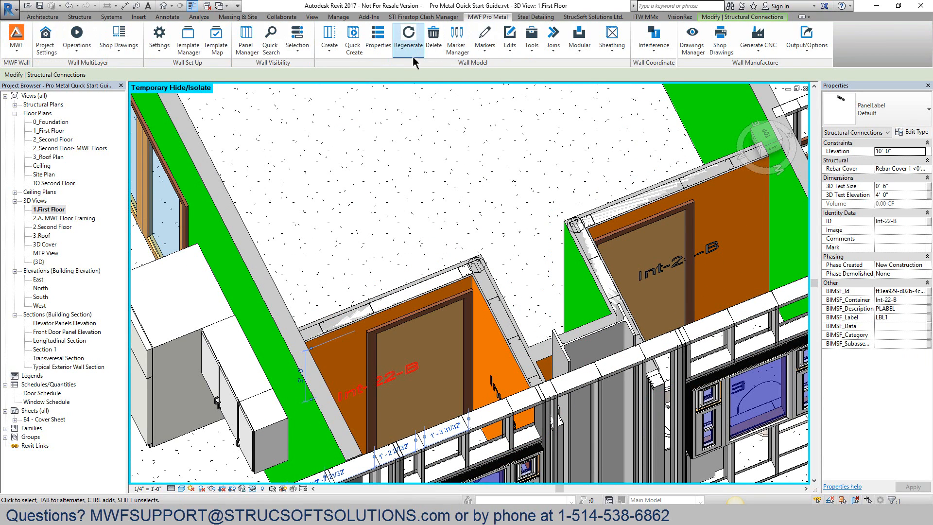
click(378, 41)
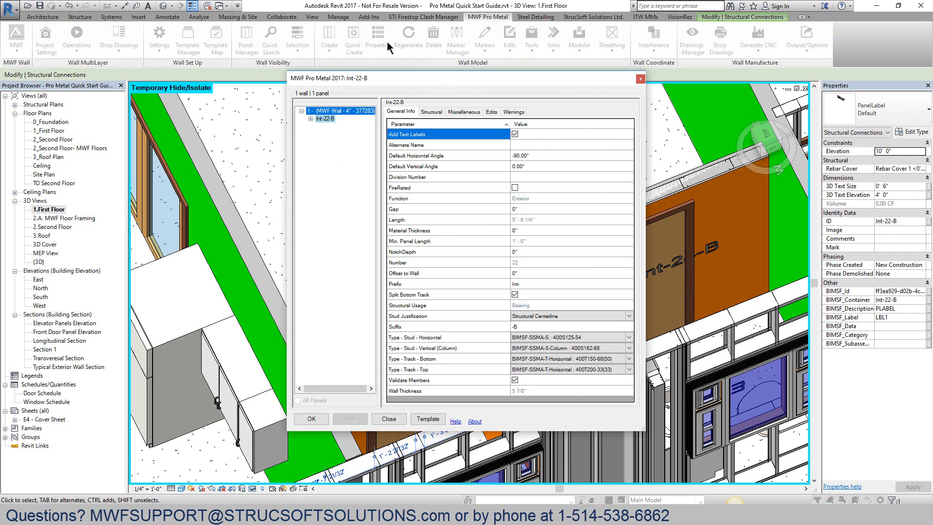
click(431, 112)
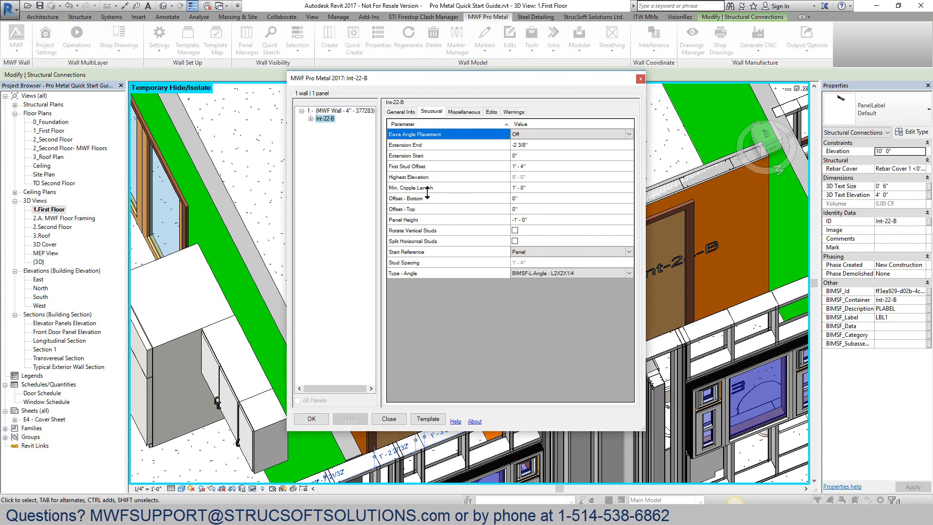
click(421, 188)
click(547, 190)
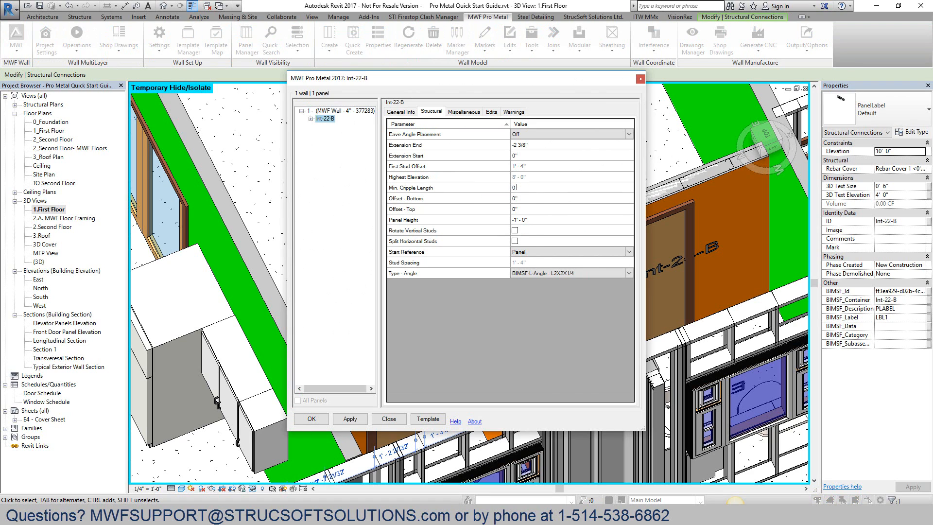
click(308, 421)
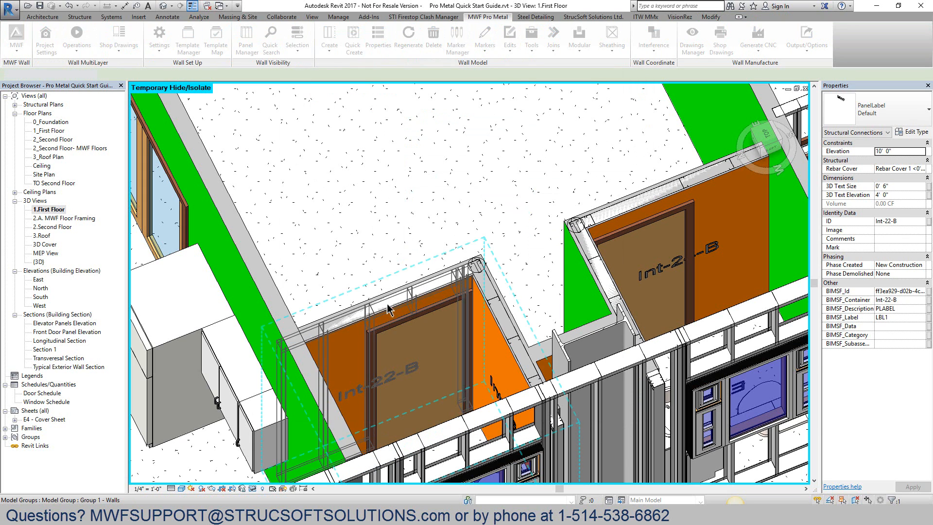
click(388, 310)
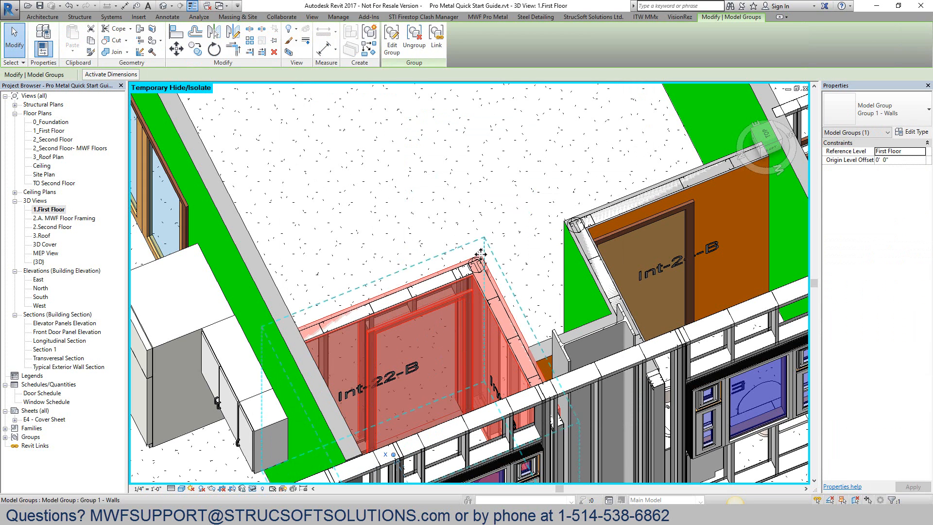
For panel Int-23-B, define a horizontal ending 4'-0" from stud S3, with a horizontal offset of 3'-6"
shift+middle_drag(454, 208, 330, 368)
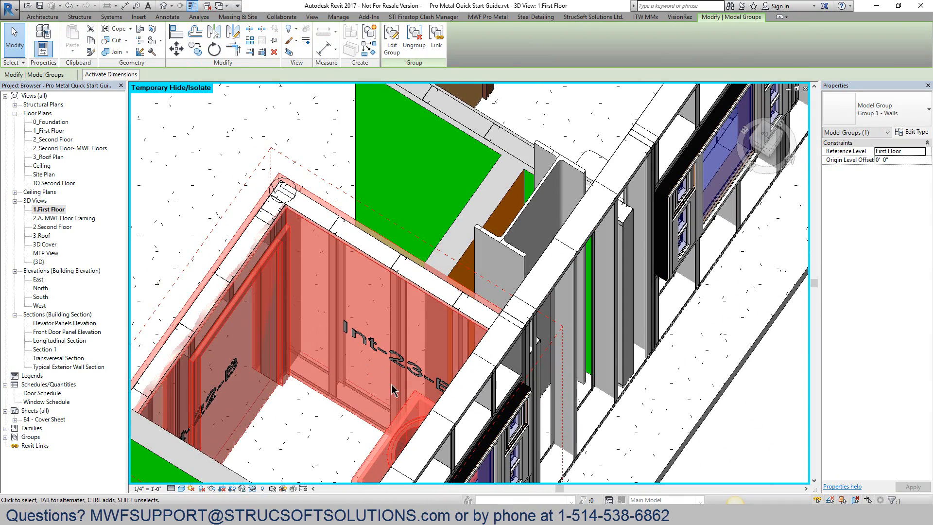
click(382, 354)
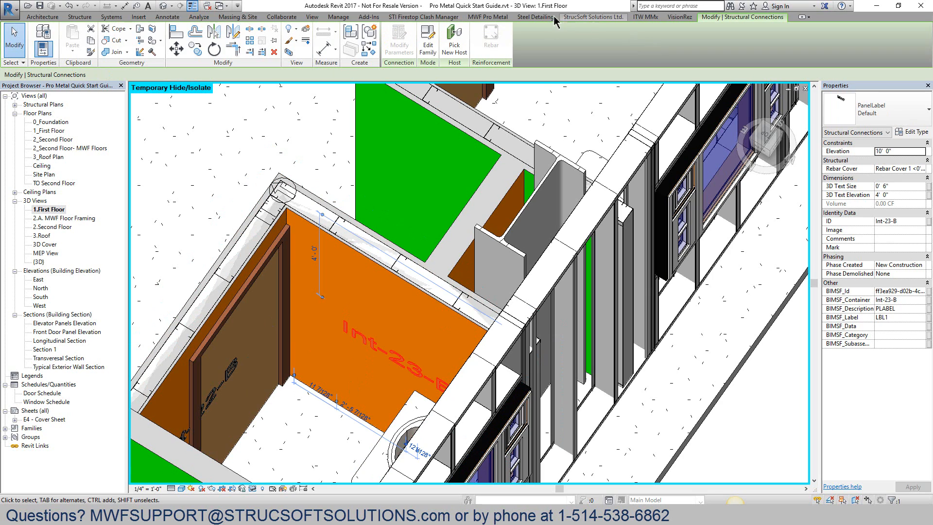
click(592, 17)
click(464, 17)
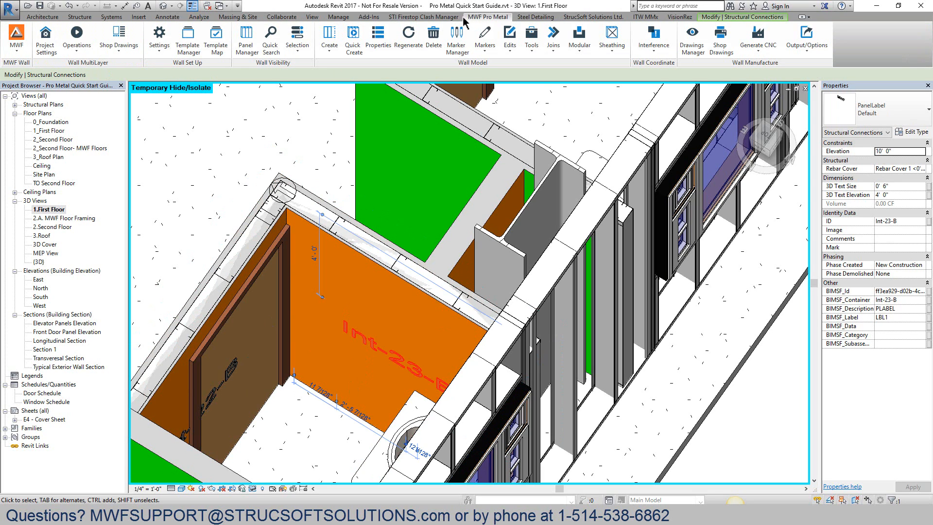
click(378, 39)
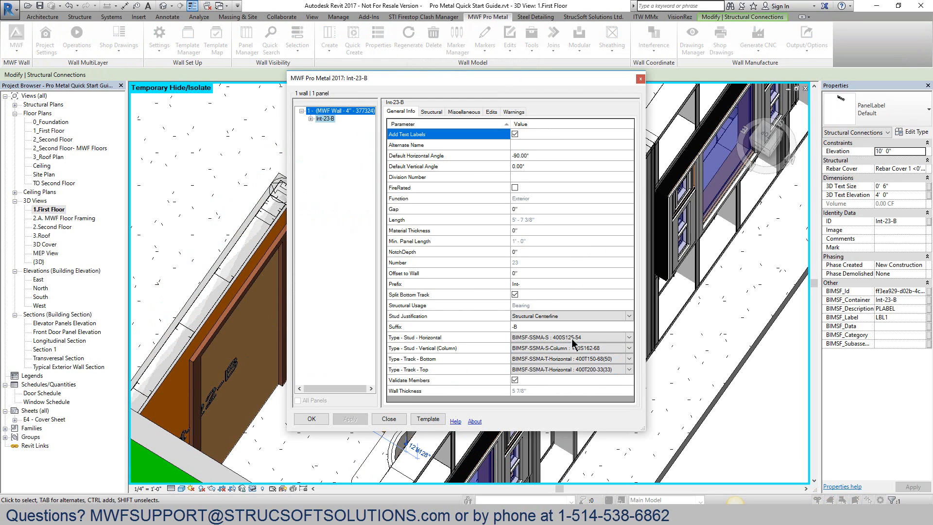
click(463, 112)
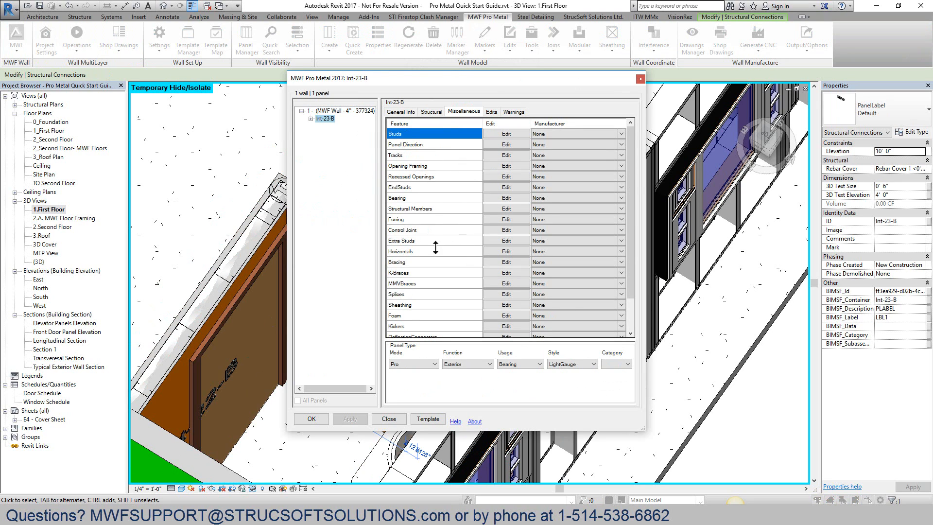
click(435, 251)
click(506, 251)
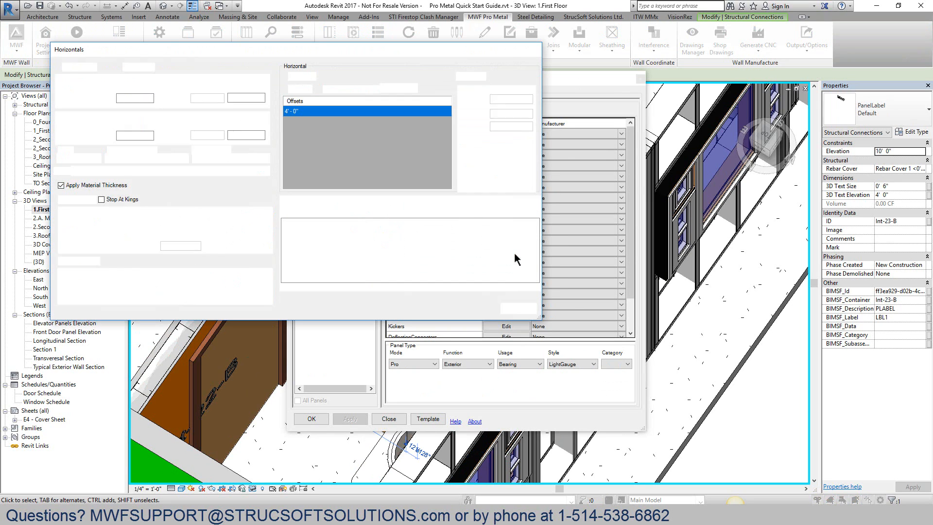
click(169, 135)
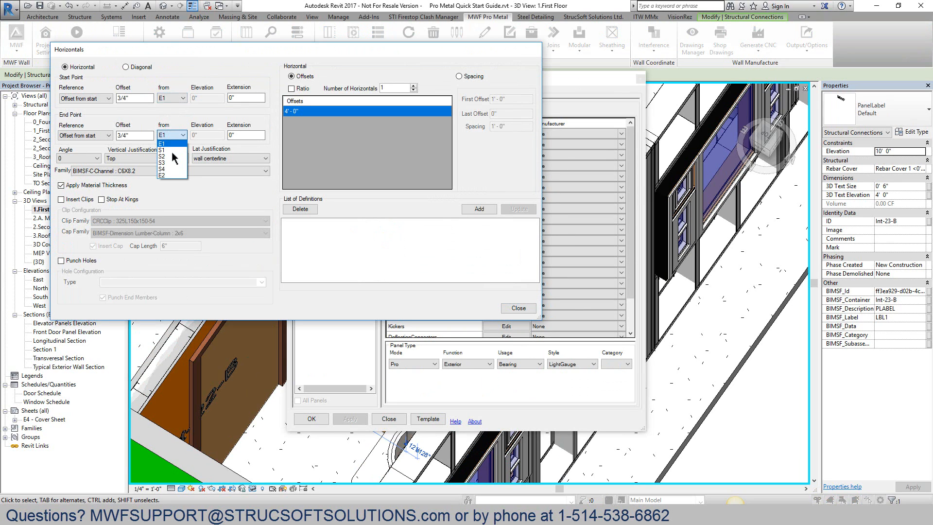
click(170, 158)
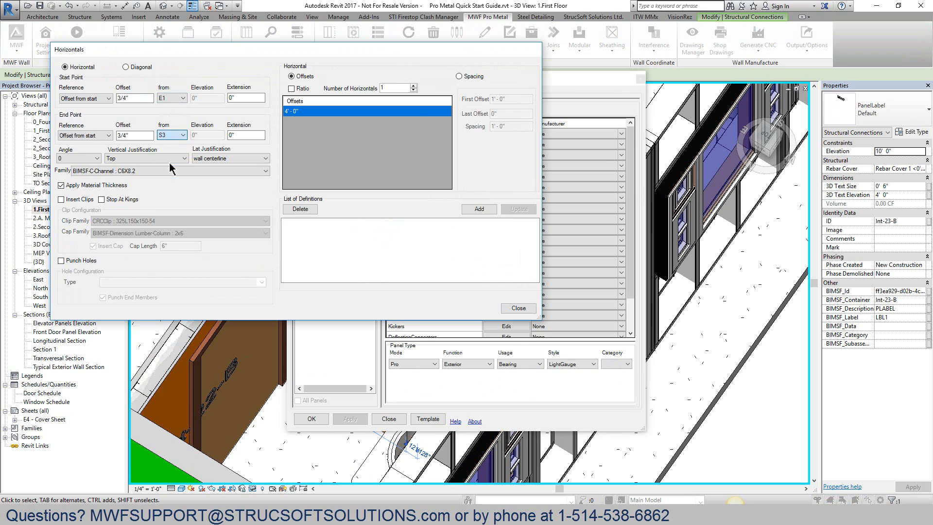
click(354, 115)
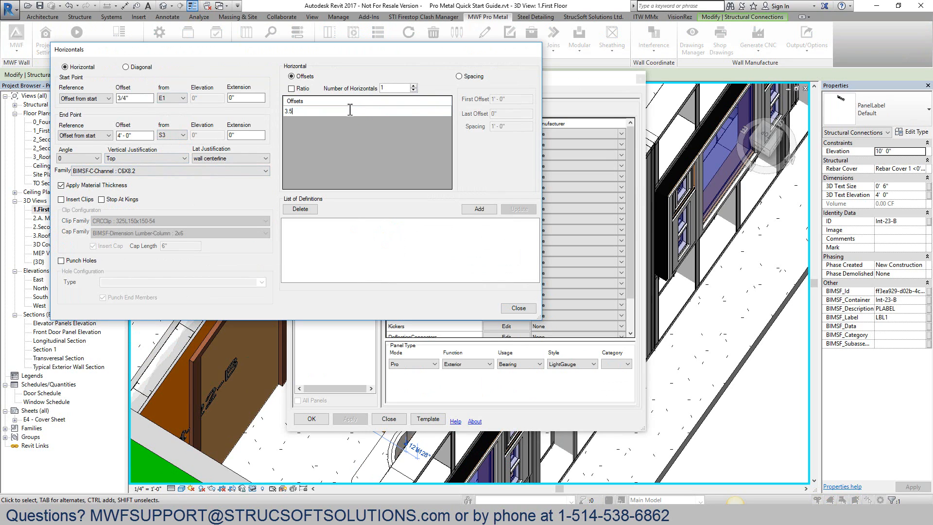
key(Return)
Set the horizontal's lateral justification to structural centerline and its family to BIMSF-SSMA-S : 400S125-54, add the definition, and apply it to the panel
click(218, 158)
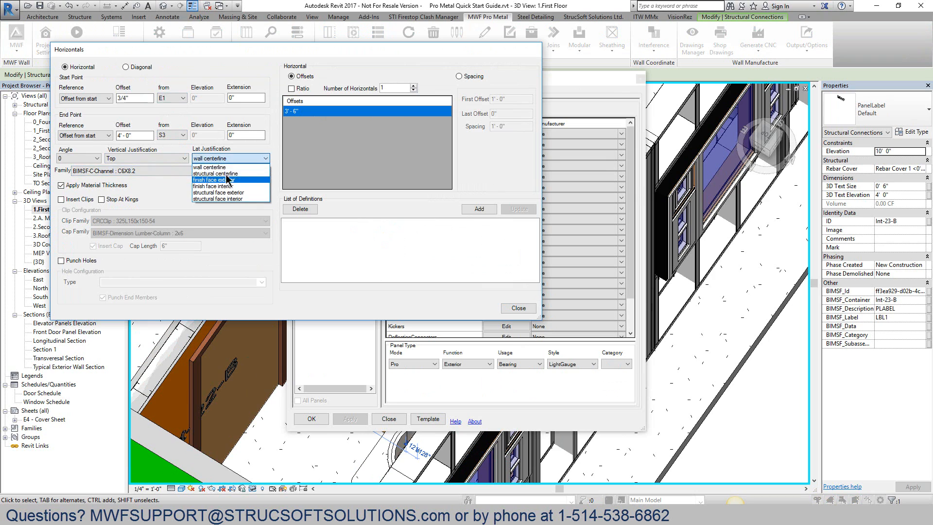
click(221, 174)
click(165, 171)
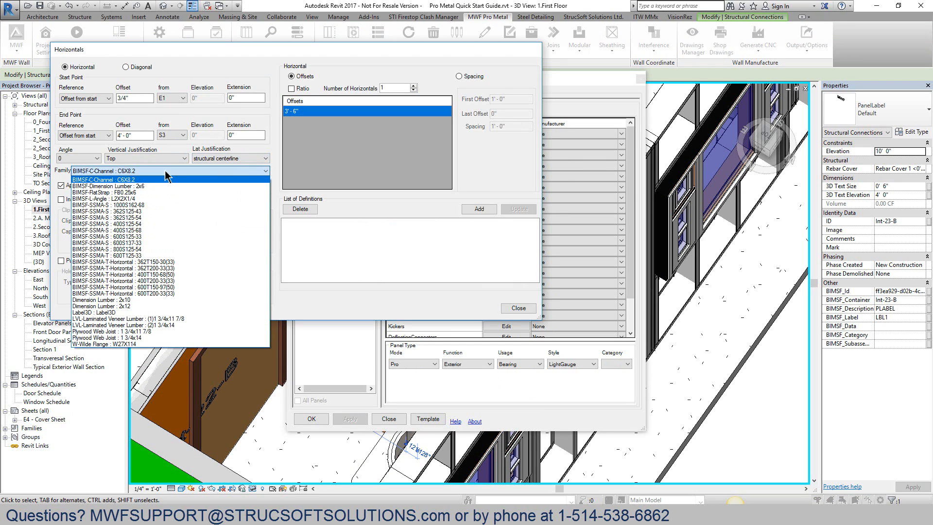
click(152, 222)
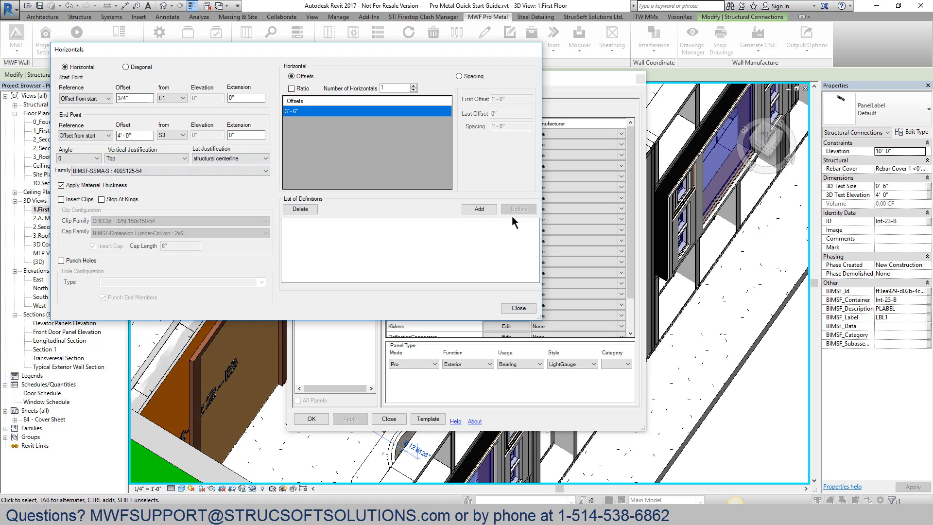
click(479, 209)
click(518, 308)
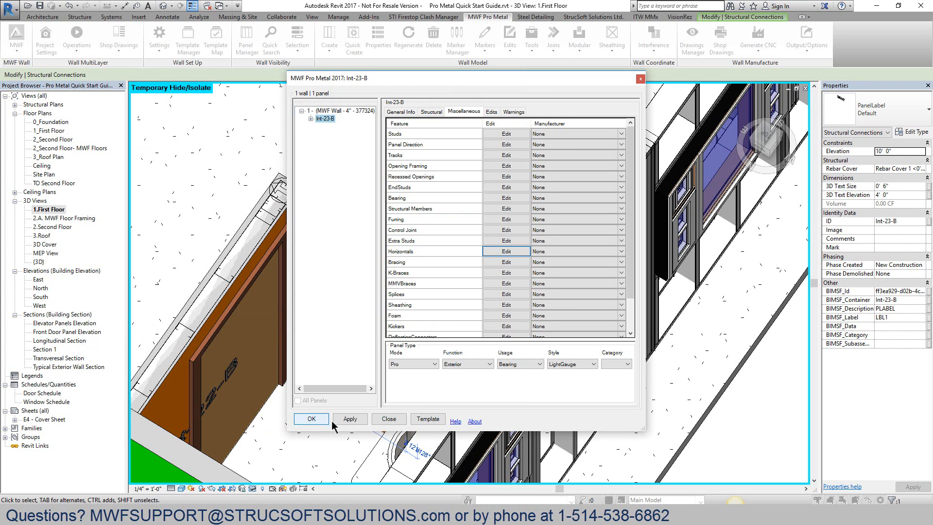
click(311, 419)
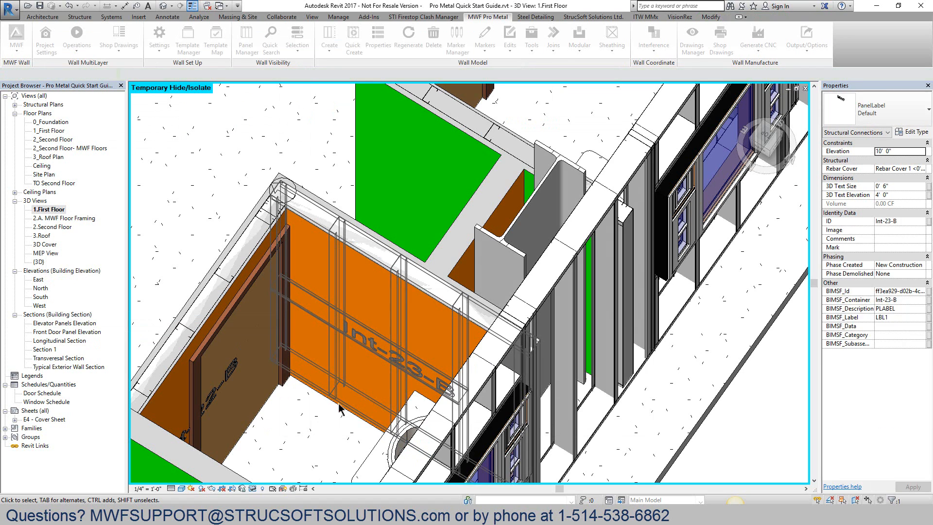
click(399, 289)
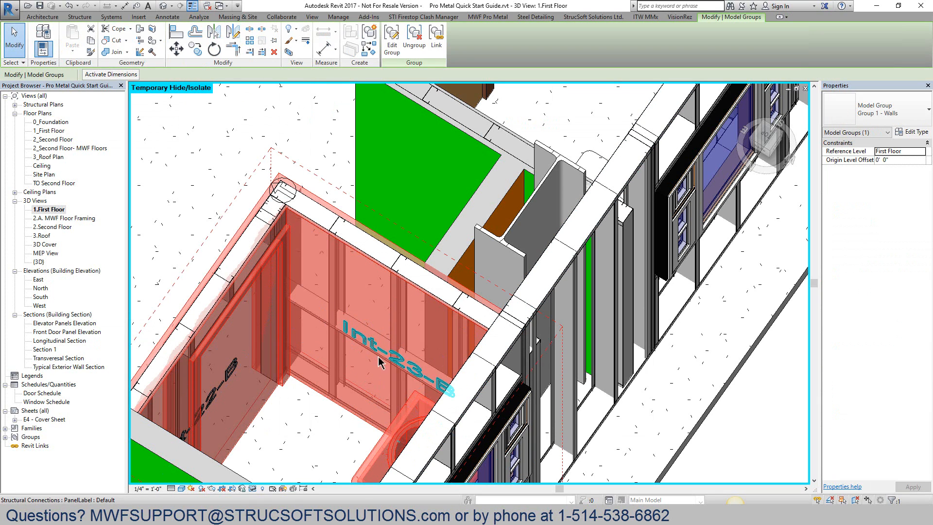
Select the edited Group 1 - Walls instance containing panel Int-23-B and match its properties on all identical groups
click(471, 141)
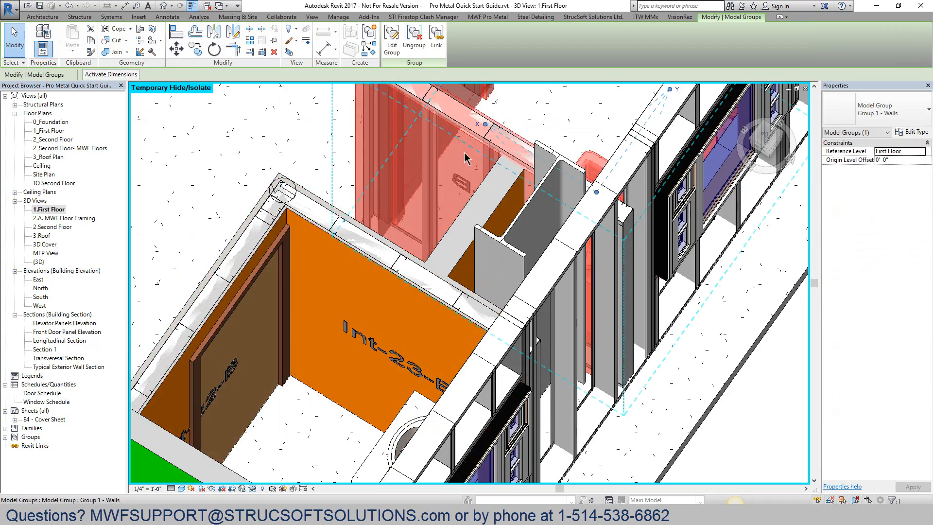
shift+middle_drag(428, 230, 343, 305)
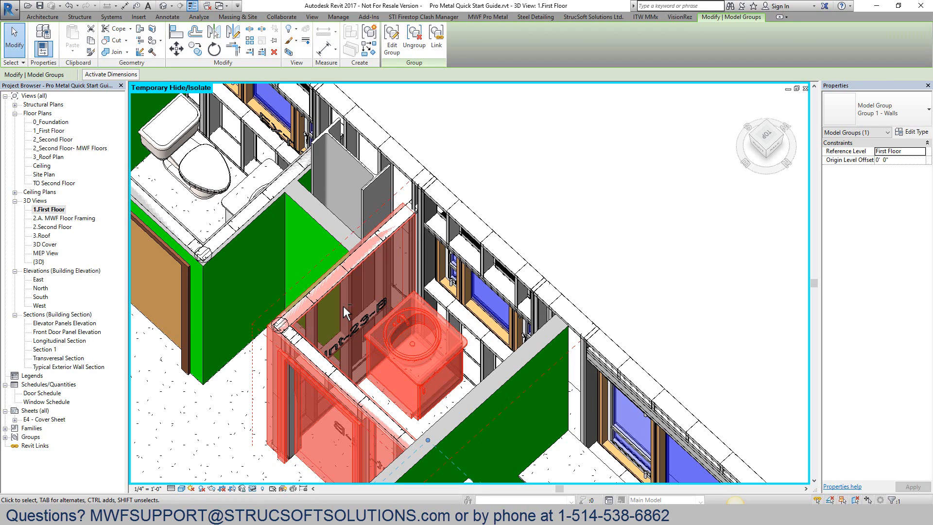
click(232, 221)
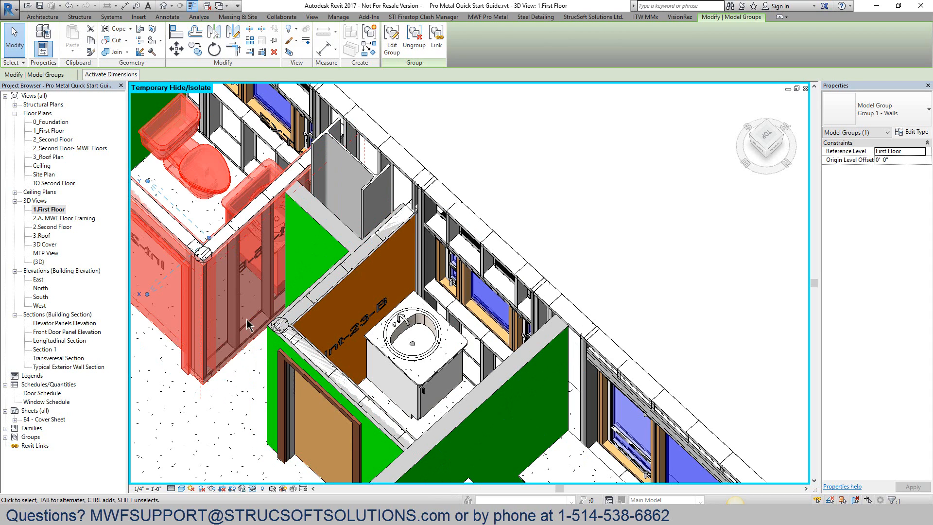
click(378, 248)
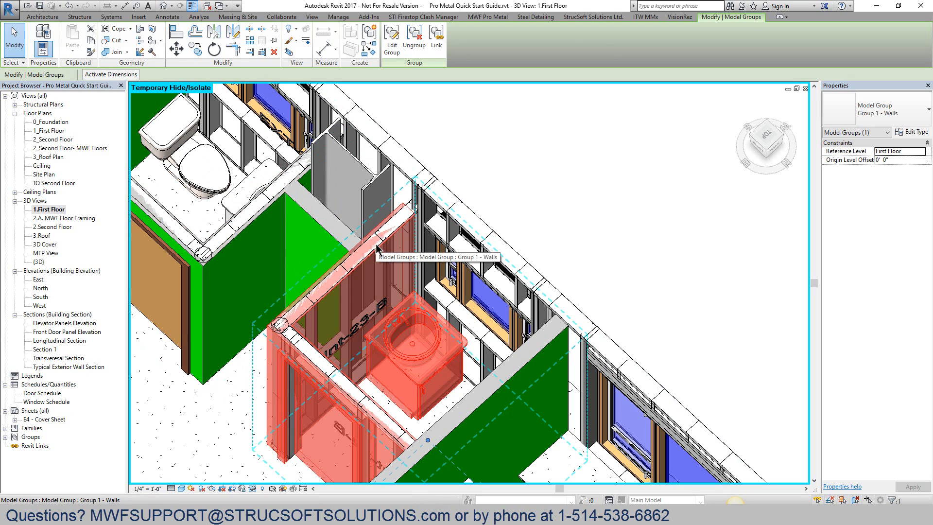
click(485, 18)
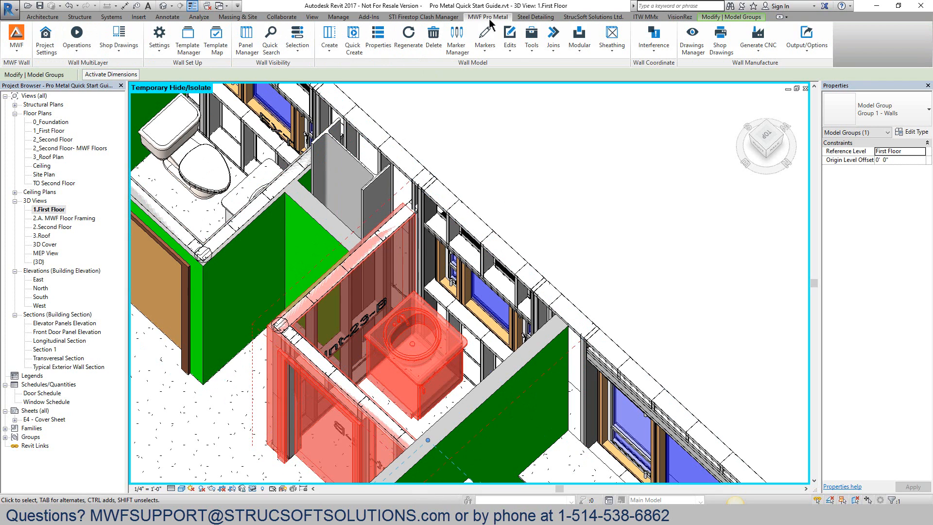
click(579, 40)
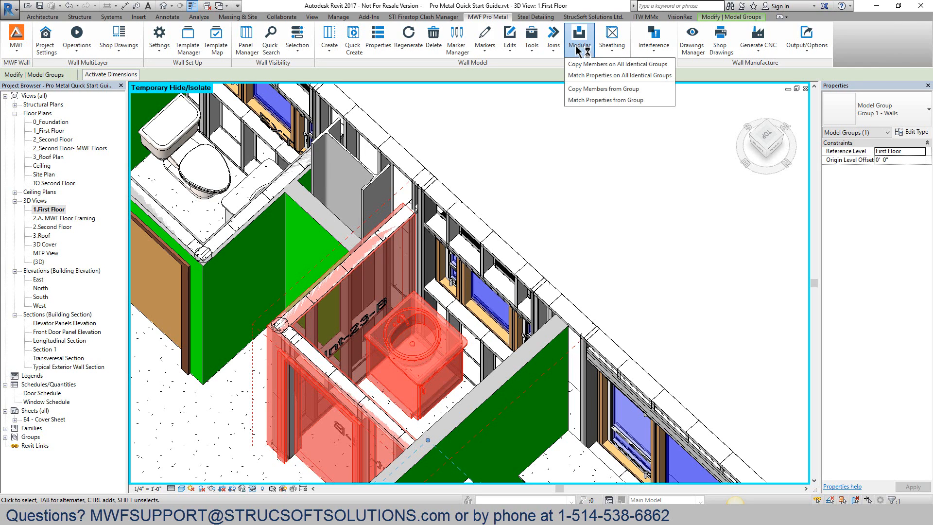
click(593, 77)
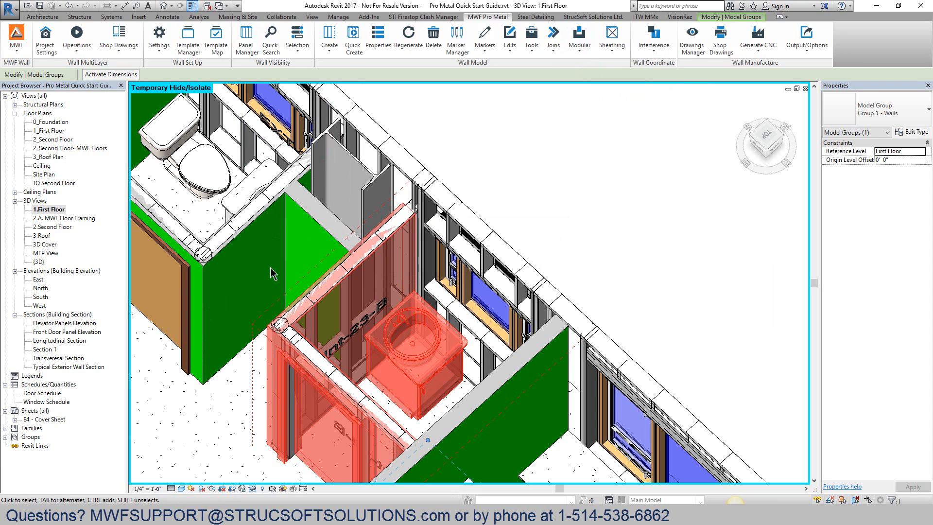
Examine the other Group 1 - Walls instances across the floor for the matched cripple and horizontal framing
click(292, 274)
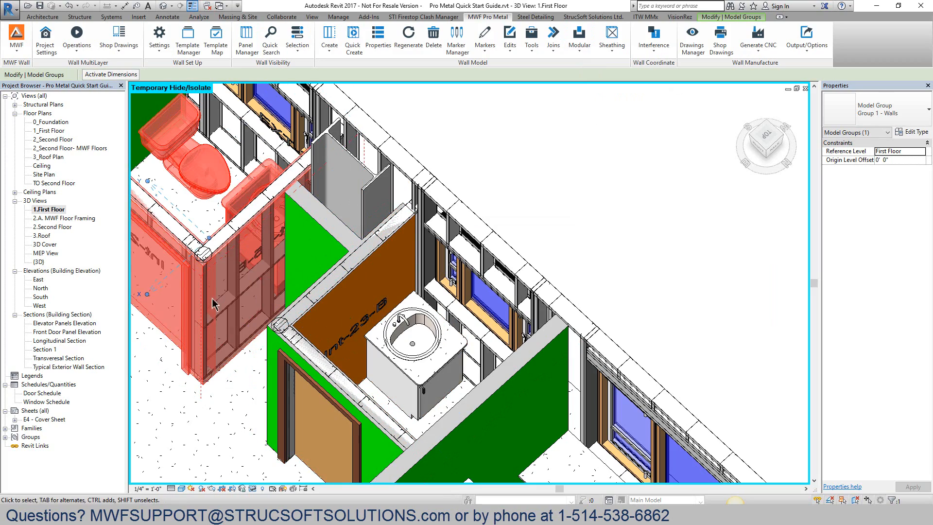
shift+middle_drag(289, 281, 338, 253)
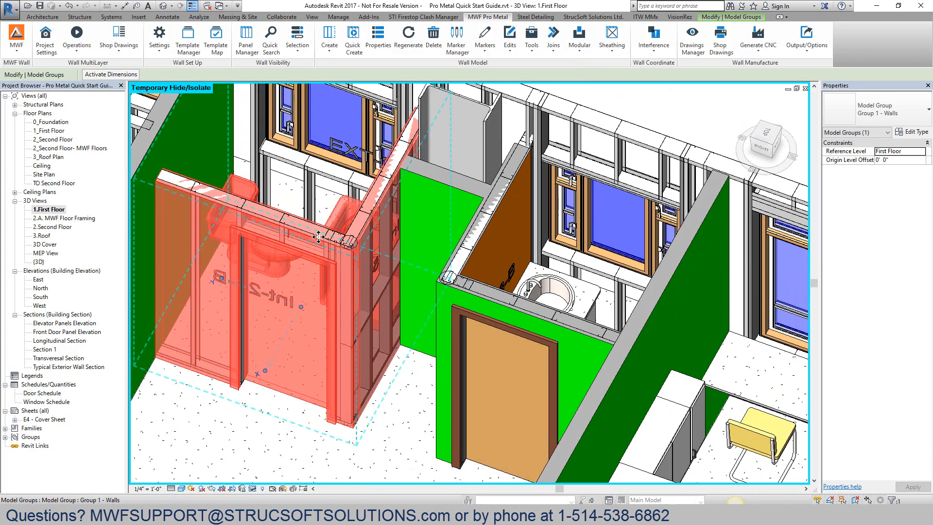
scroll(292, 268, down, 2)
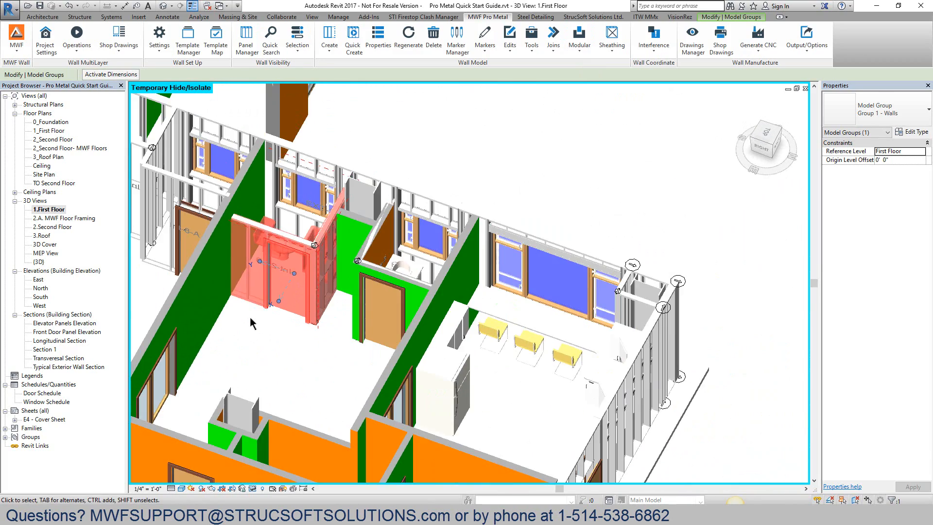
middle_drag(250, 322, 351, 263)
shift+middle_drag(352, 262, 233, 272)
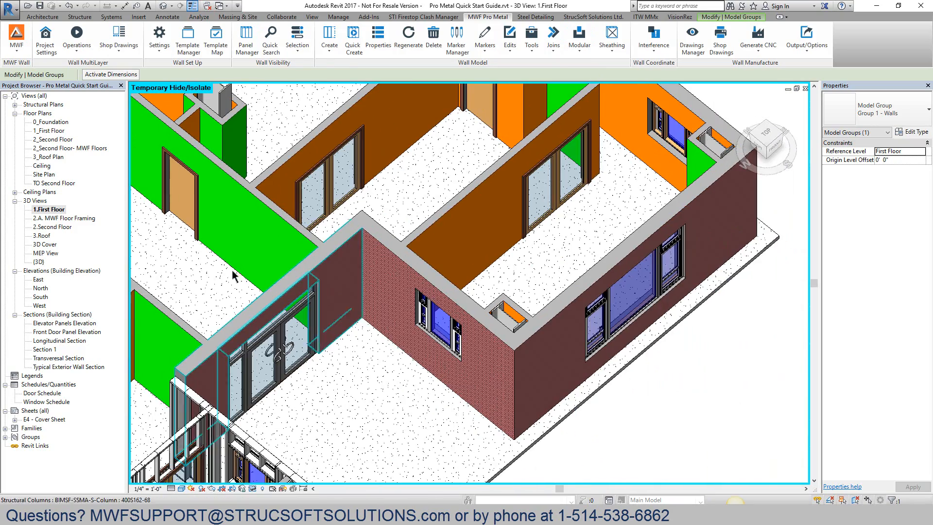
middle_drag(304, 100, 428, 441)
scroll(428, 441, up, 2)
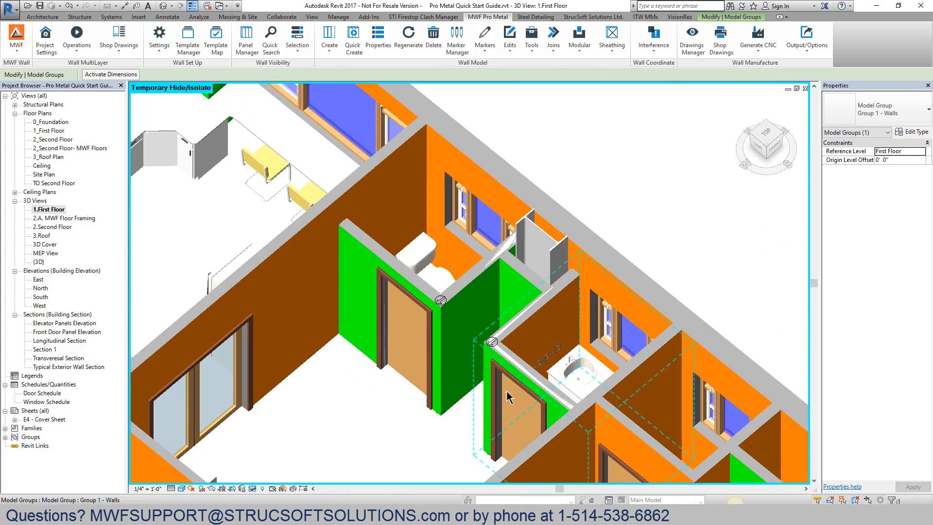
click(513, 382)
mouse_move(513, 383)
shift+middle_down()
mouse_move(466, 417)
mouse_move(546, 399)
mouse_move(513, 393)
shift+middle_up()
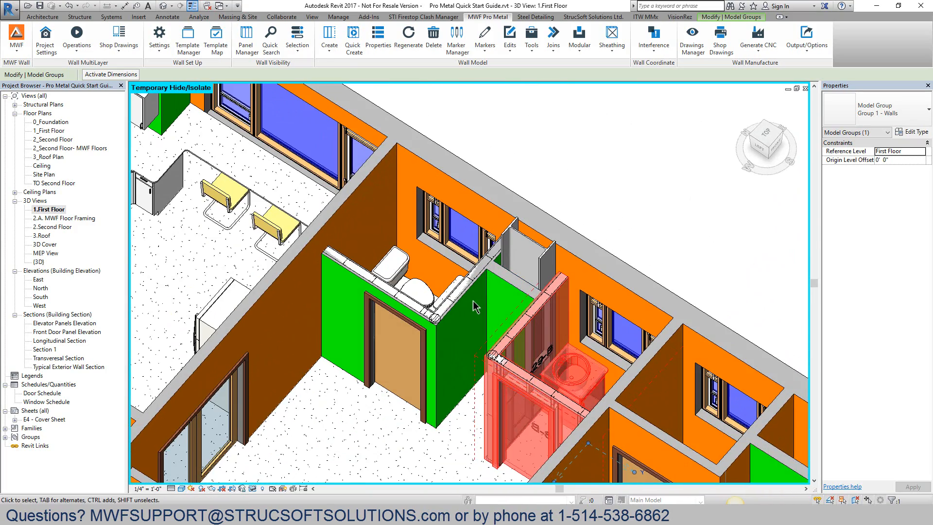
key(Escape)
click(467, 294)
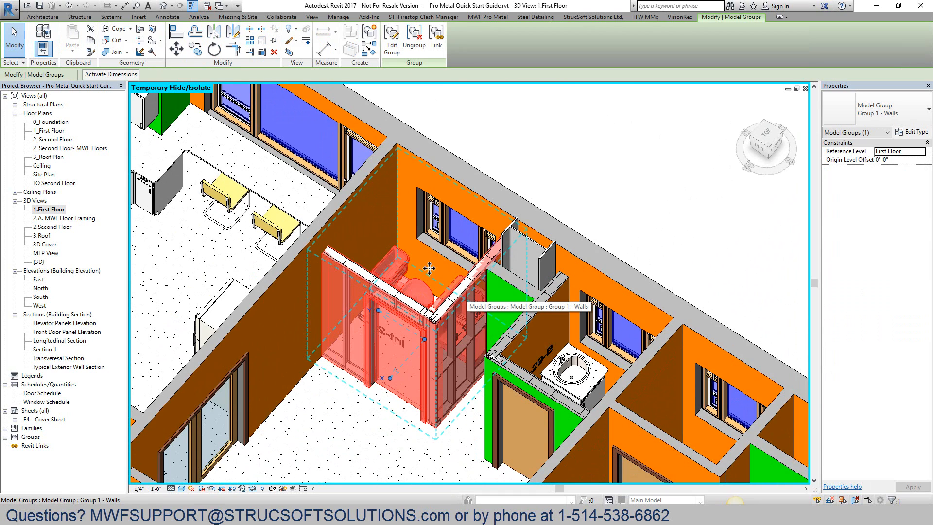
Clear the model group selection and examine the framed rooms at the near corner of the first floor
scroll(466, 295, down, 4)
middle_drag(467, 297, 539, 247)
middle_drag(539, 247, 591, 412)
shift+middle_drag(590, 413, 515, 359)
click(299, 168)
middle_drag(300, 167, 280, 206)
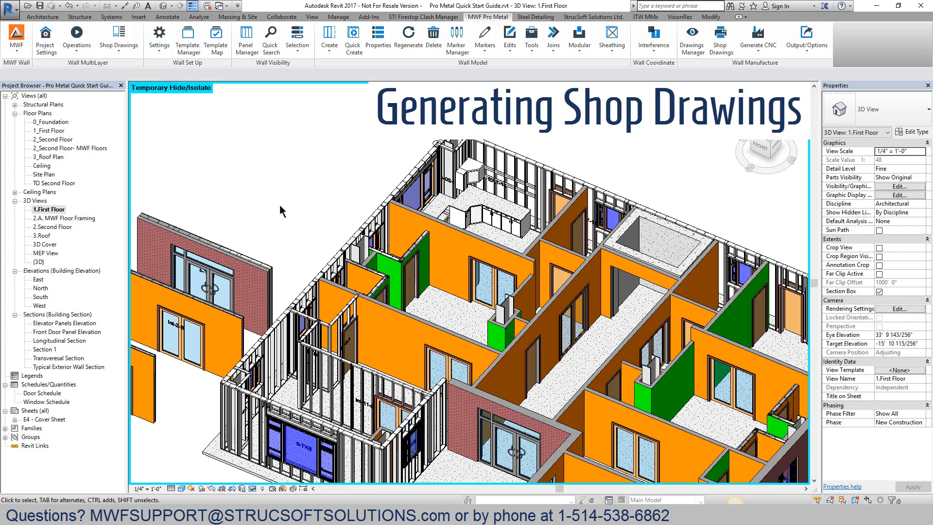
shift+middle_drag(280, 205, 284, 252)
scroll(307, 342, up, 1)
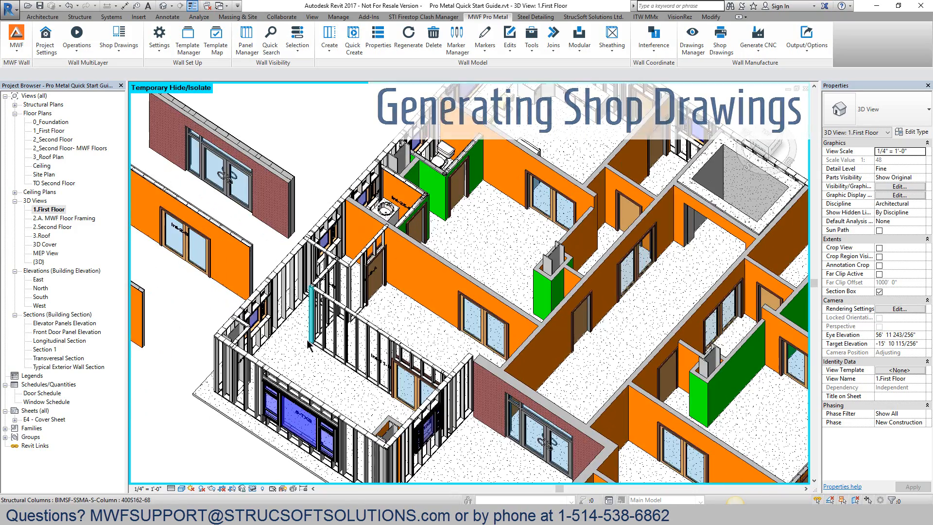
shift+middle_drag(308, 342, 335, 336)
Generate shop drawings for exterior panel EXT-6 using the 11x17 view option file
click(302, 449)
middle_drag(303, 449, 305, 308)
mouse_move(305, 308)
shift+middle_down()
mouse_move(325, 269)
mouse_move(297, 311)
shift+middle_up()
scroll(292, 320, up, 2)
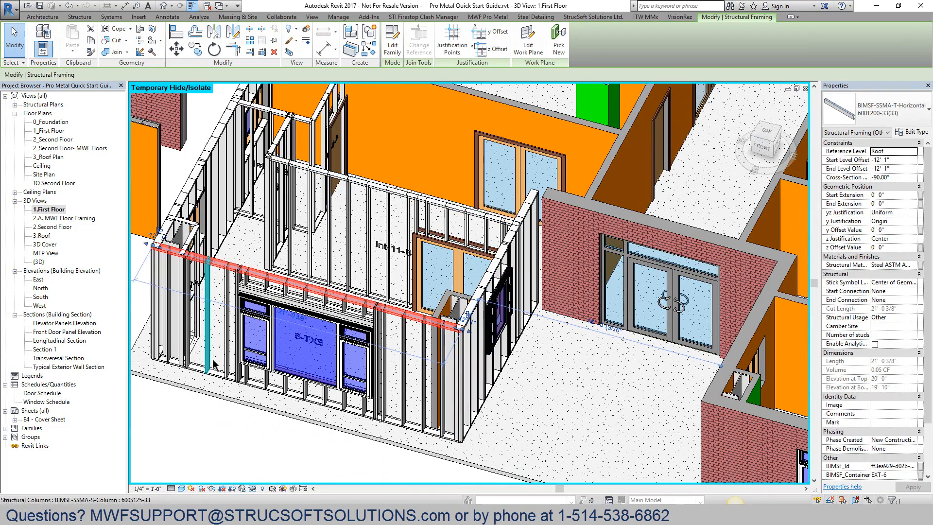
click(488, 17)
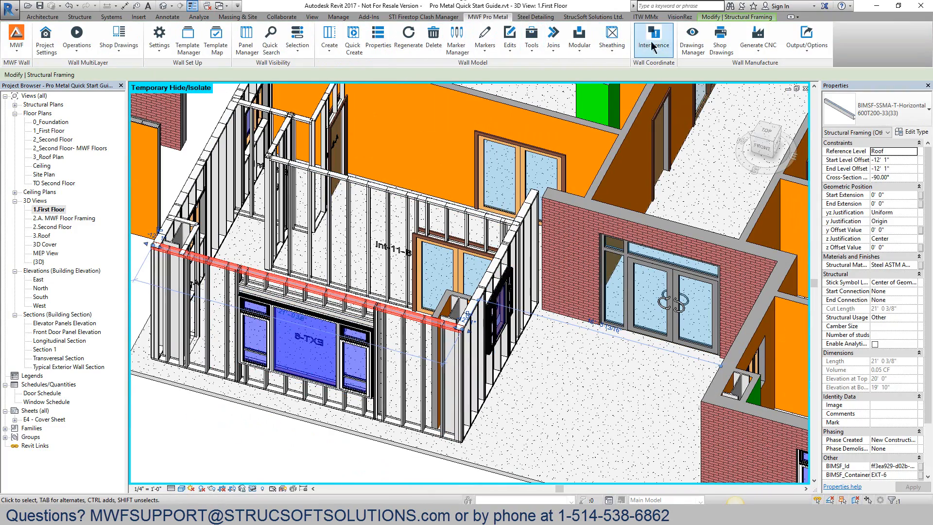
click(720, 43)
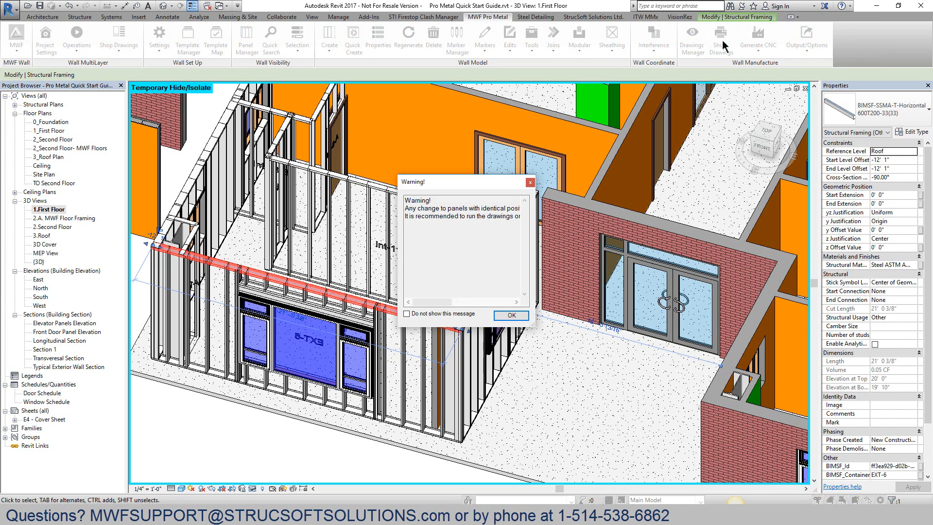
click(503, 319)
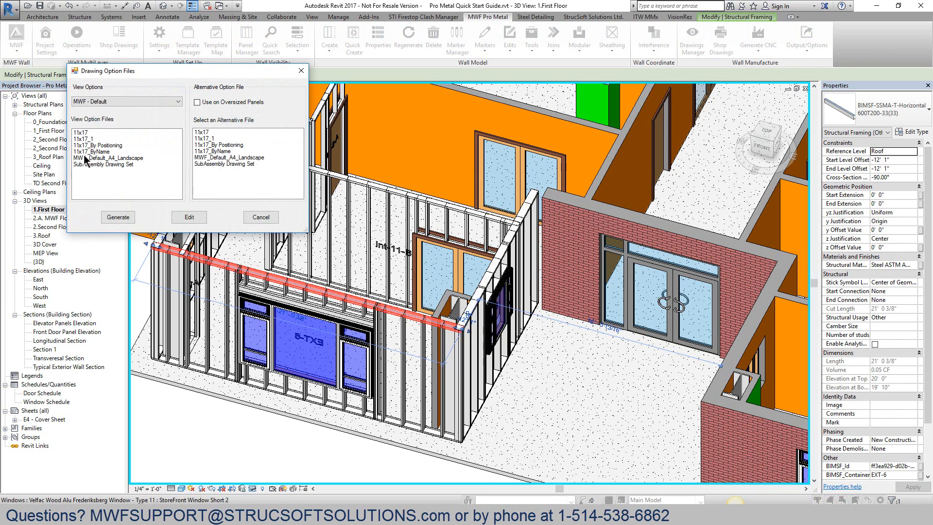
click(84, 132)
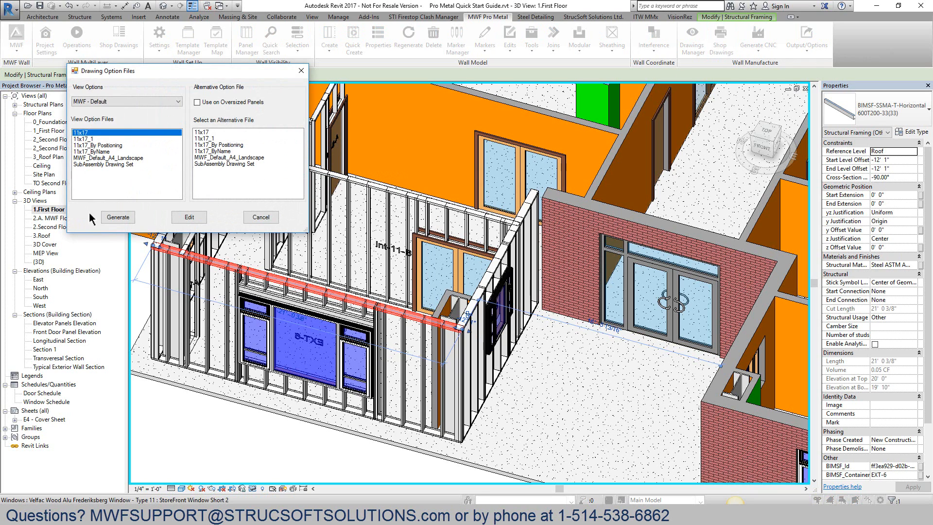
click(92, 159)
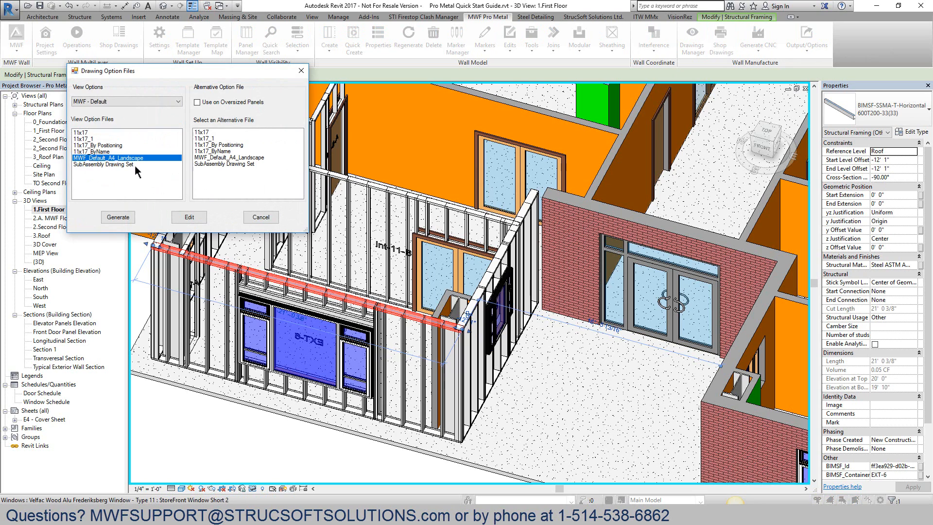
click(85, 134)
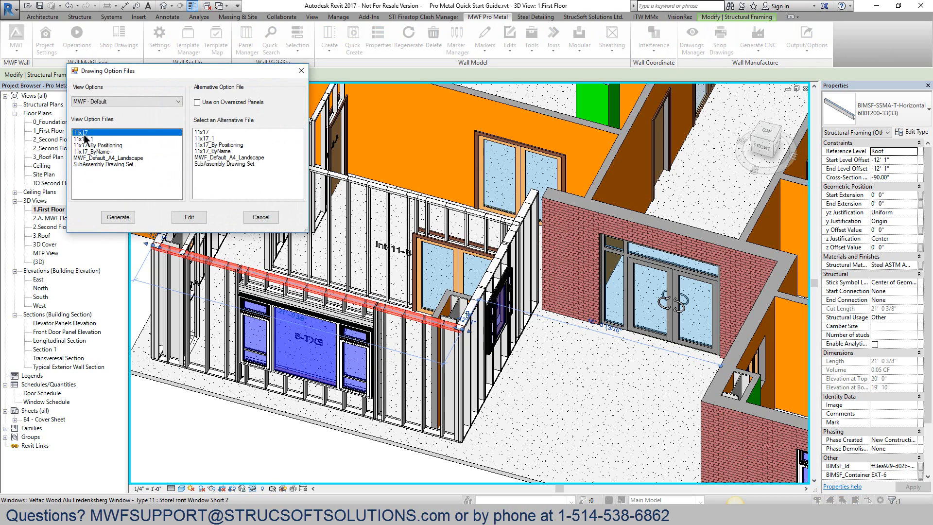
click(117, 217)
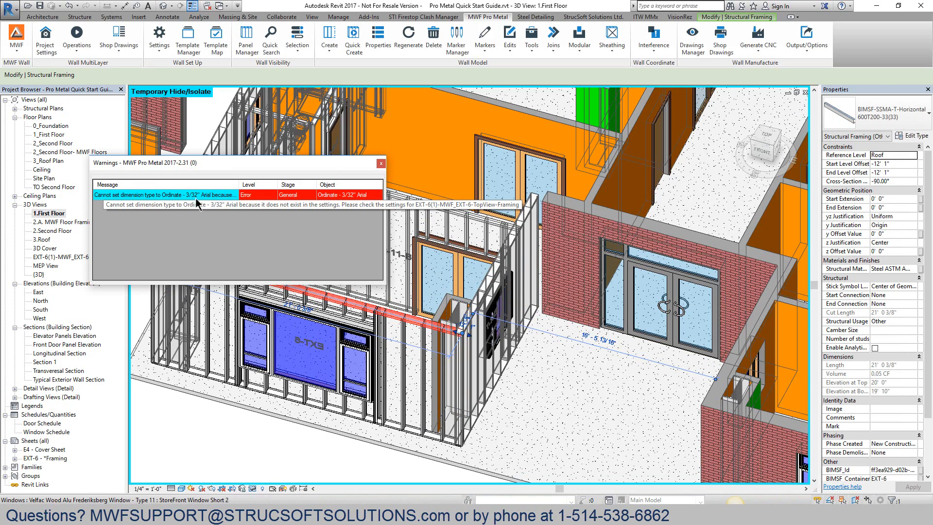
Widen the warnings window to read the full dimension type message, and close it
double_click(239, 184)
drag(384, 246, 588, 246)
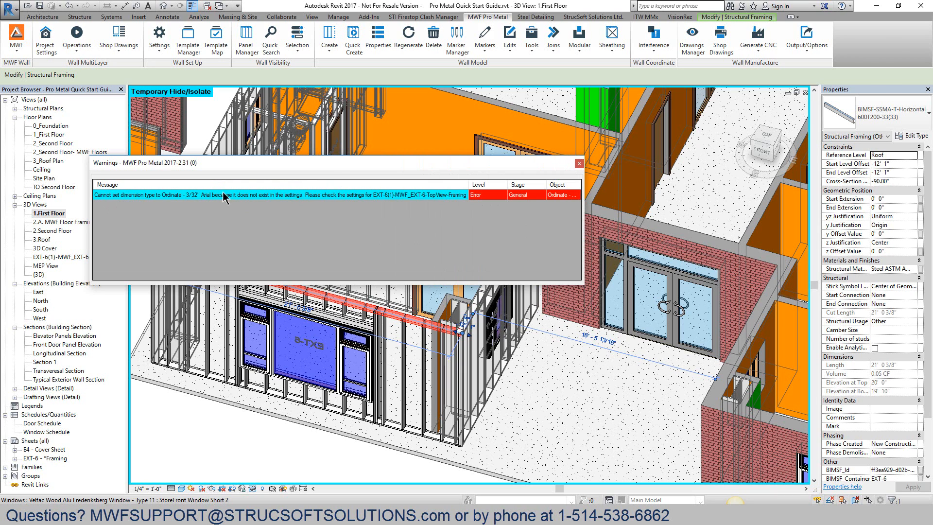
click(579, 165)
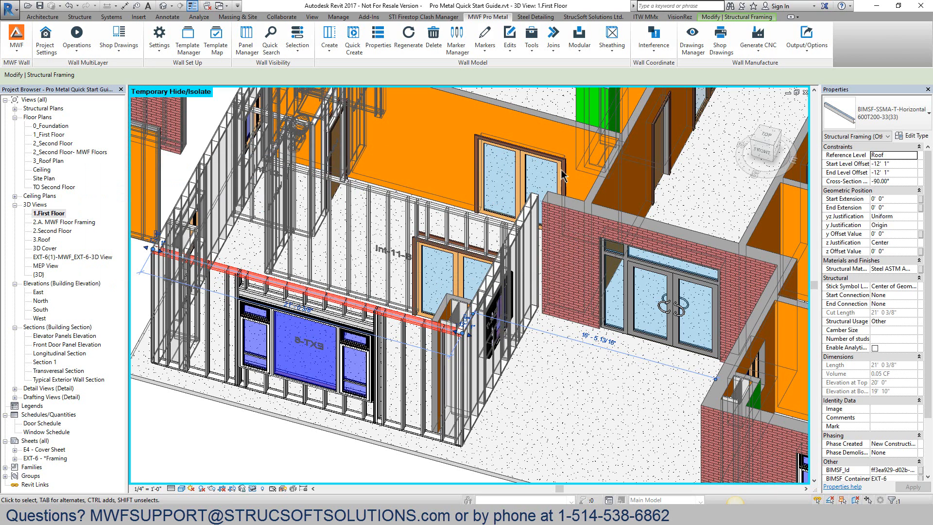
Open the EXT-6 - *Framing sheet and move the member schedule into the border's lower-left corner, just above the title block
double_click(47, 459)
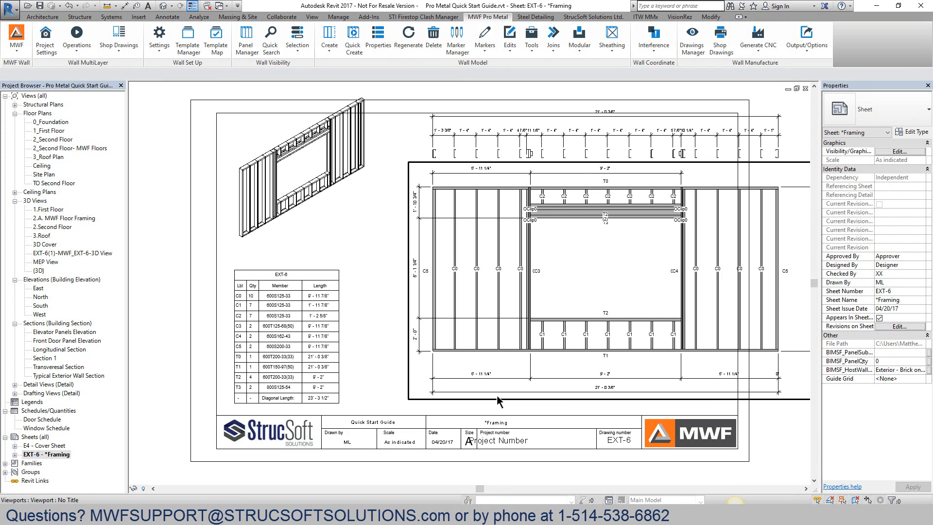
scroll(499, 399, down, 3)
middle_drag(532, 375, 499, 349)
scroll(497, 351, up, 1)
click(313, 345)
scroll(261, 383, up, 4)
scroll(263, 387, up, 2)
drag(282, 376, 259, 387)
scroll(578, 272, down, 3)
Move the panel's 3D viewport off the sheet and delete it
middle_drag(578, 272, 404, 361)
click(551, 201)
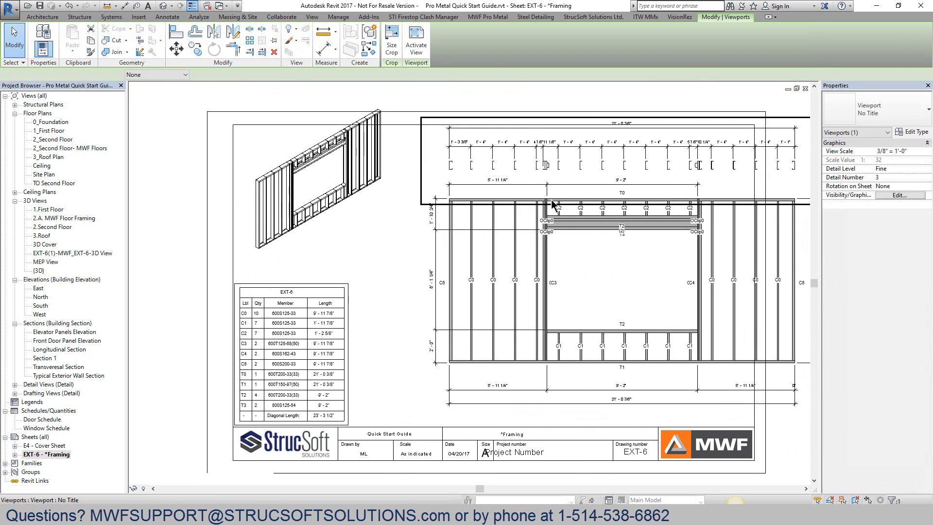
ctrl+click(559, 231)
click(373, 181)
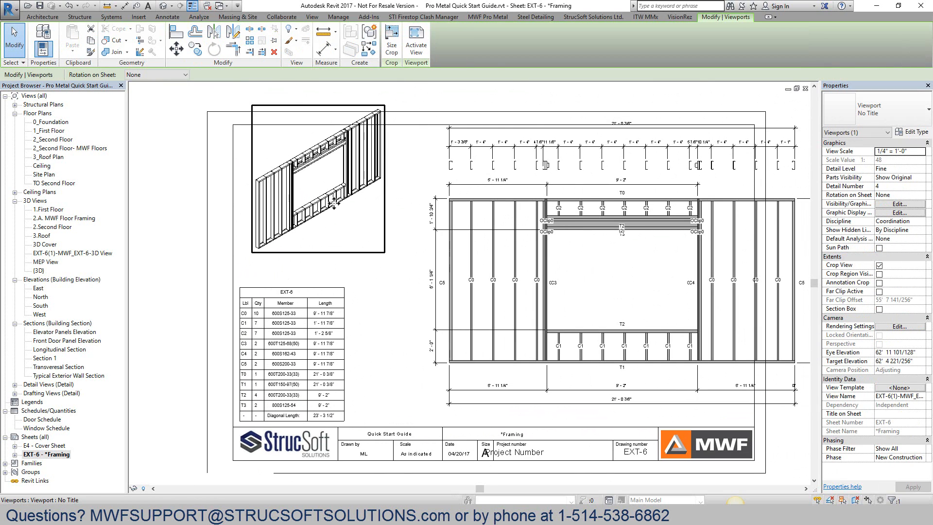
drag(335, 197, 178, 175)
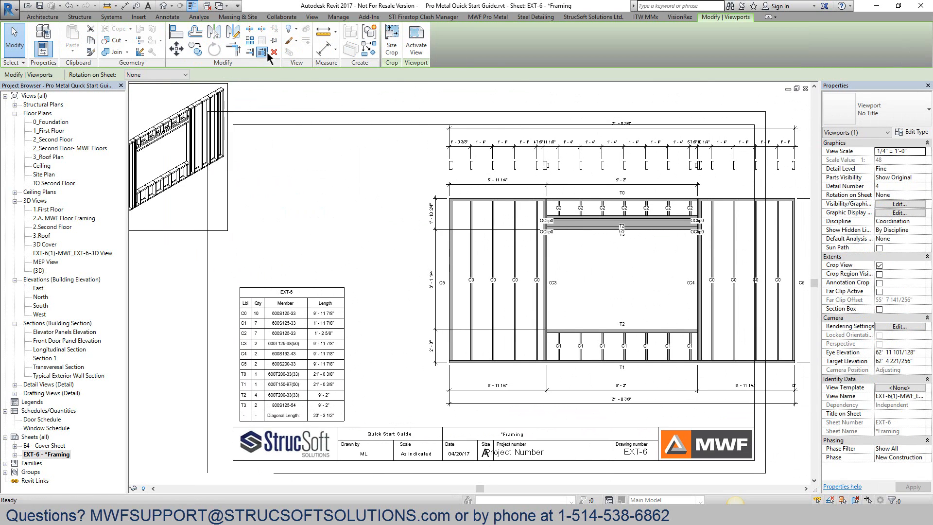
key(Escape)
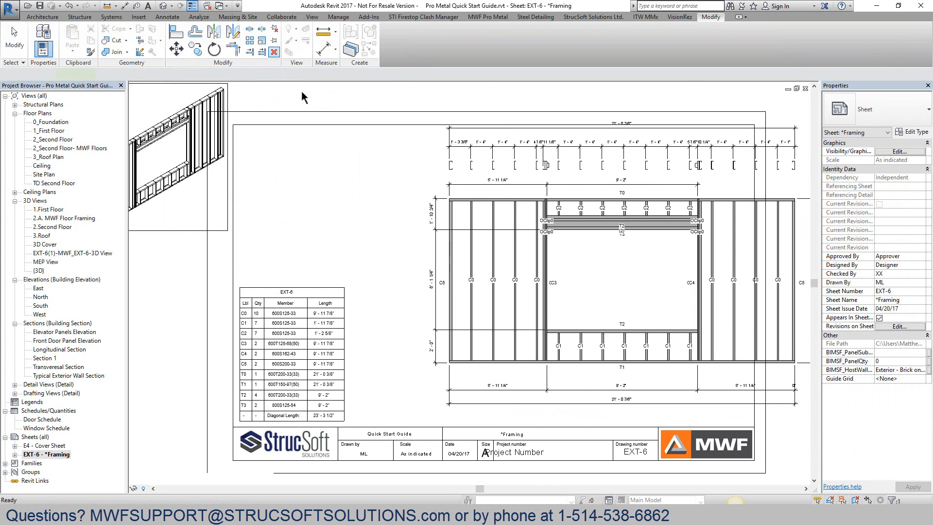
Shift the elevation and top-view viewports together toward the schedule so the panel drawing fits inside the sheet border
click(514, 287)
ctrl+click(524, 163)
drag(524, 163, 445, 163)
Activate the elevation view, move the 10'-0" overall height dimension closer to the panel, and deactivate the view
double_click(739, 320)
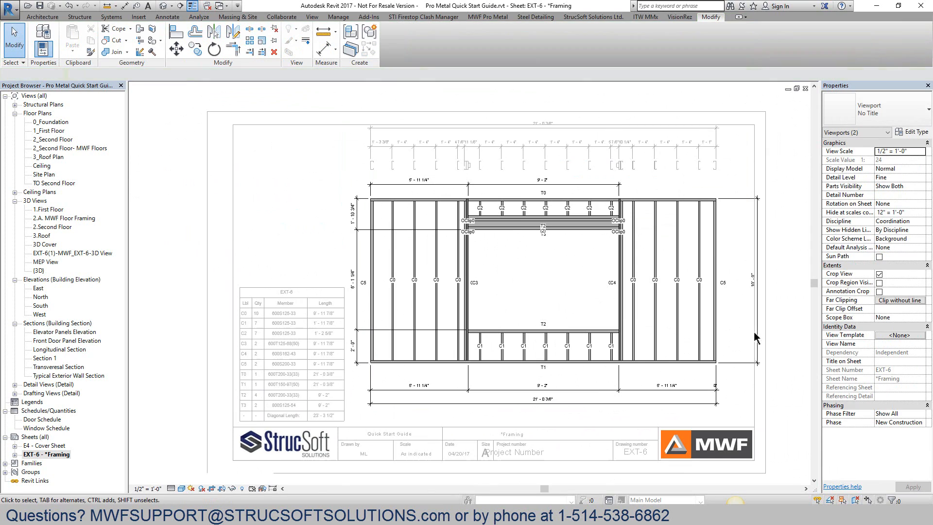
click(756, 339)
drag(756, 340, 739, 345)
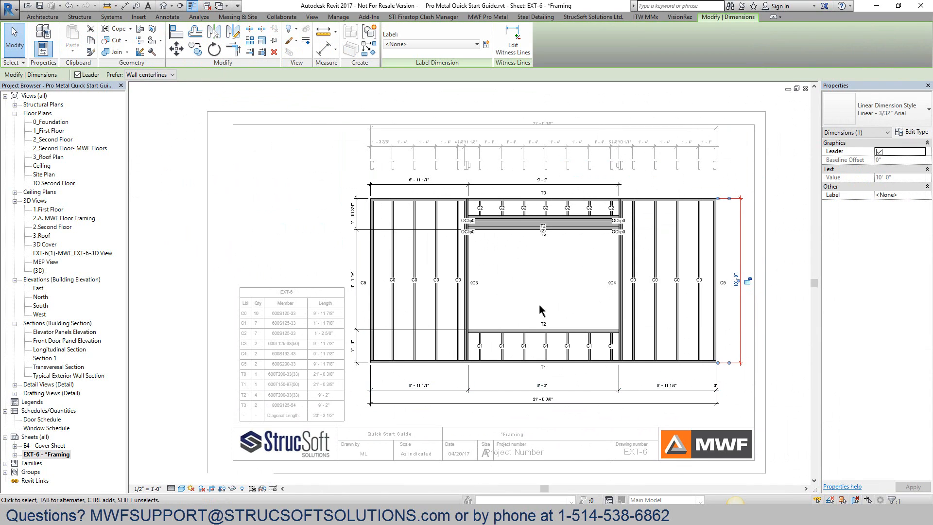
right_click(523, 304)
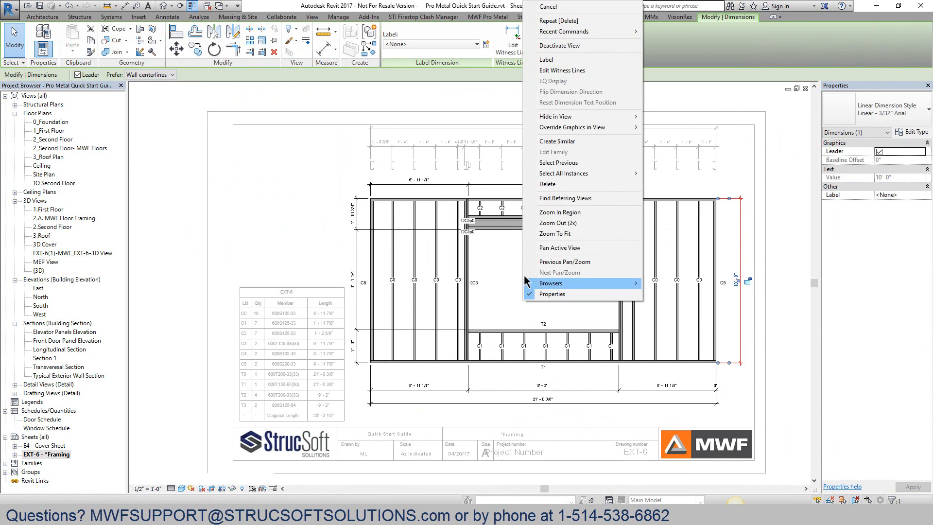
click(548, 46)
Activate the elevation view and copy the two middle C0 studs left of the window opening to just beside the originals
right_click(527, 284)
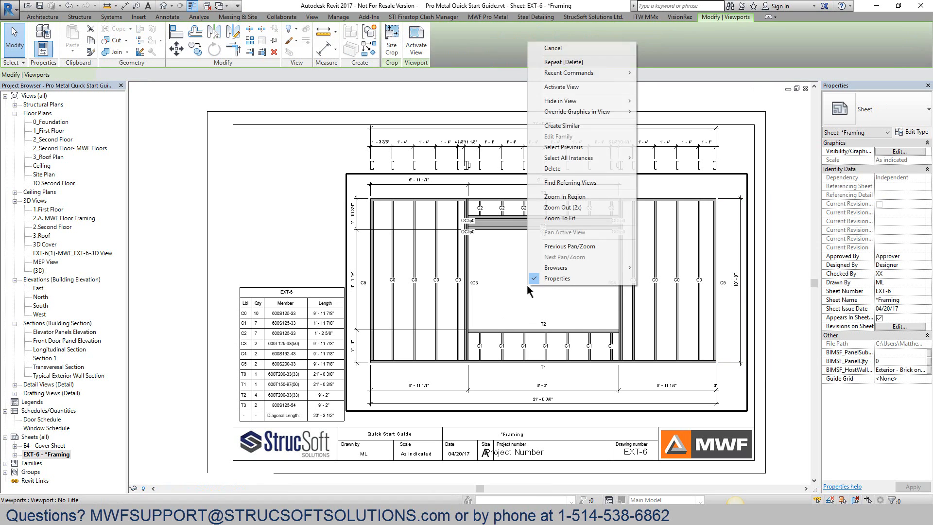
click(583, 87)
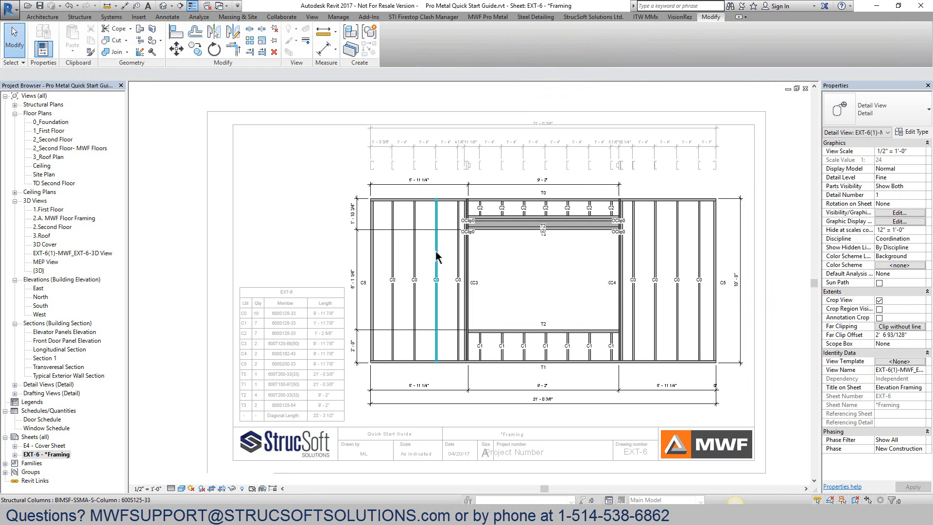
click(436, 262)
ctrl+click(414, 262)
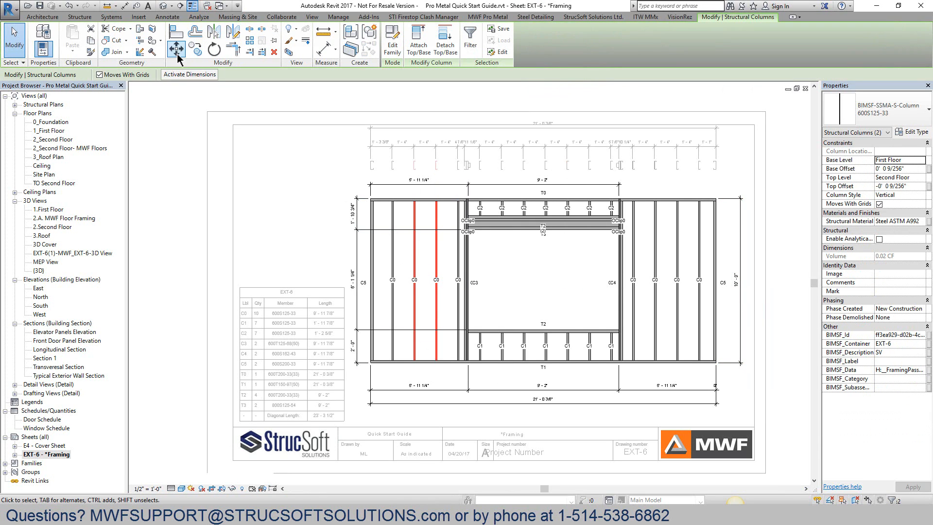
click(195, 48)
click(413, 243)
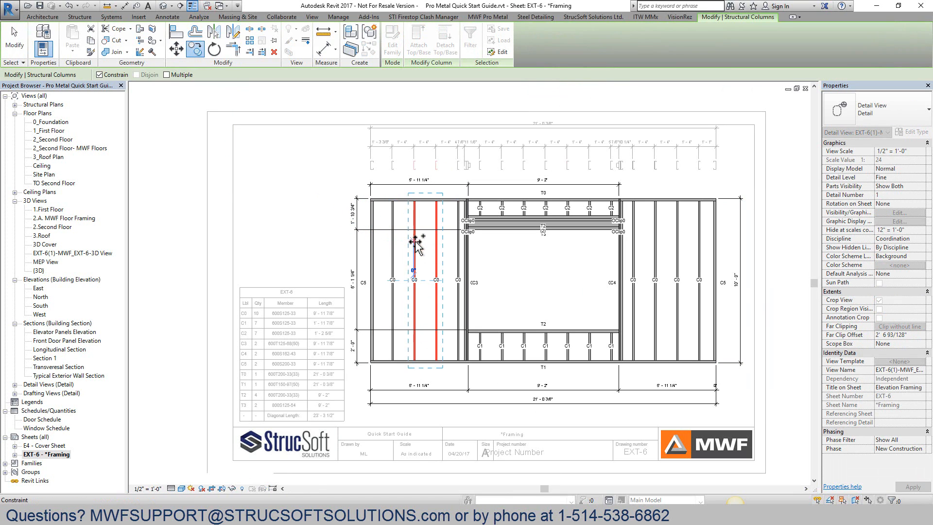
click(416, 241)
scroll(425, 263, up, 5)
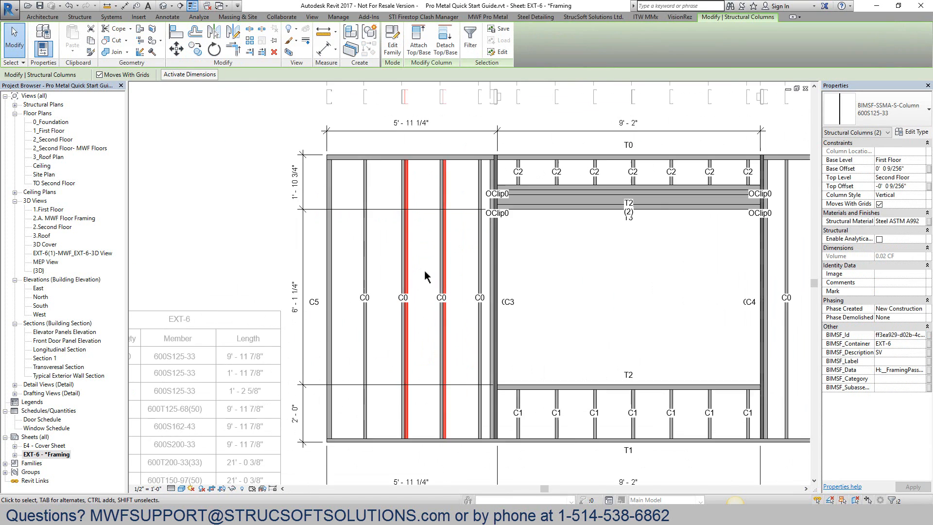
click(627, 295)
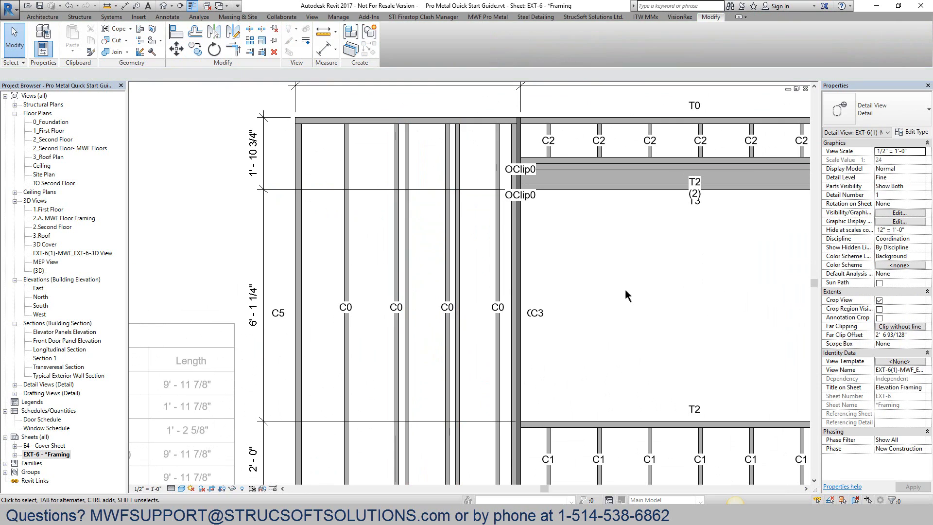
Refresh the elevation view's MWF annotations so the copied studs get labels
click(488, 17)
click(802, 53)
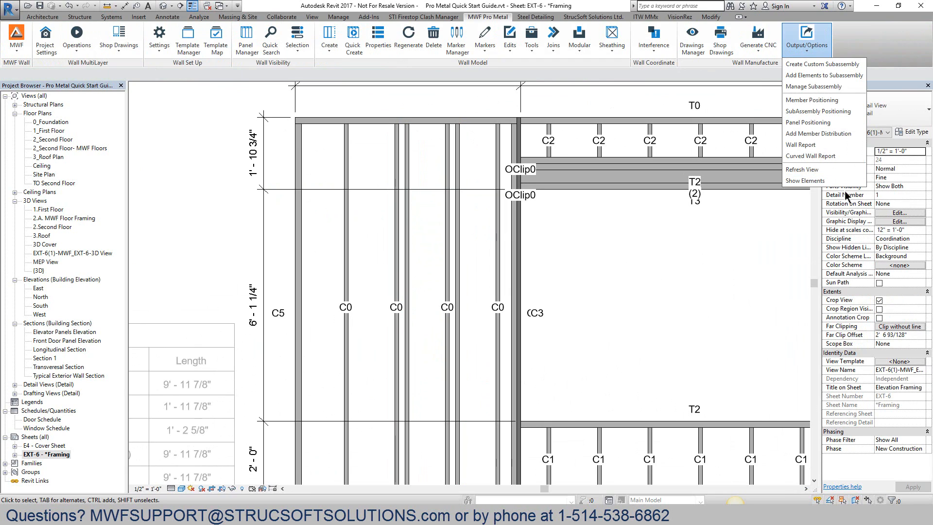
click(804, 169)
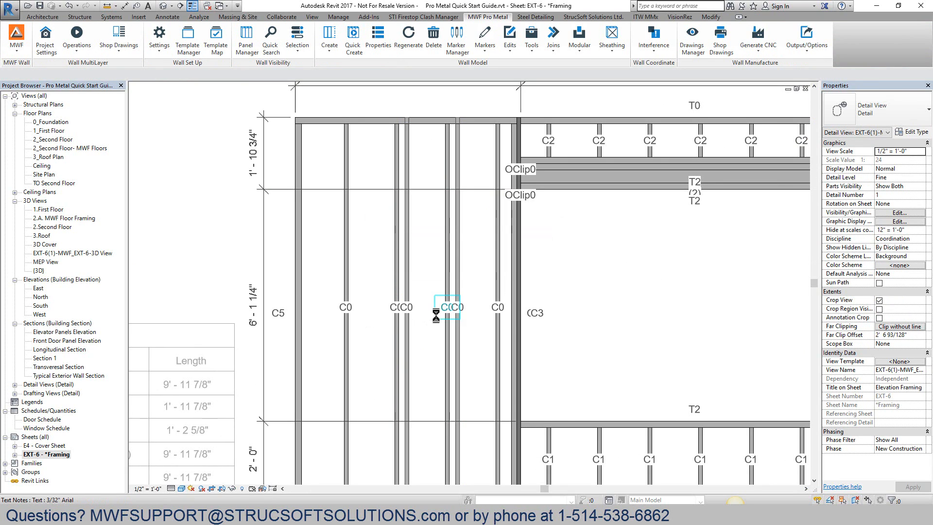
Move the two copied studs' C0 labels clear of the neighbouring labels and deactivate the elevation view
scroll(478, 309, up, 3)
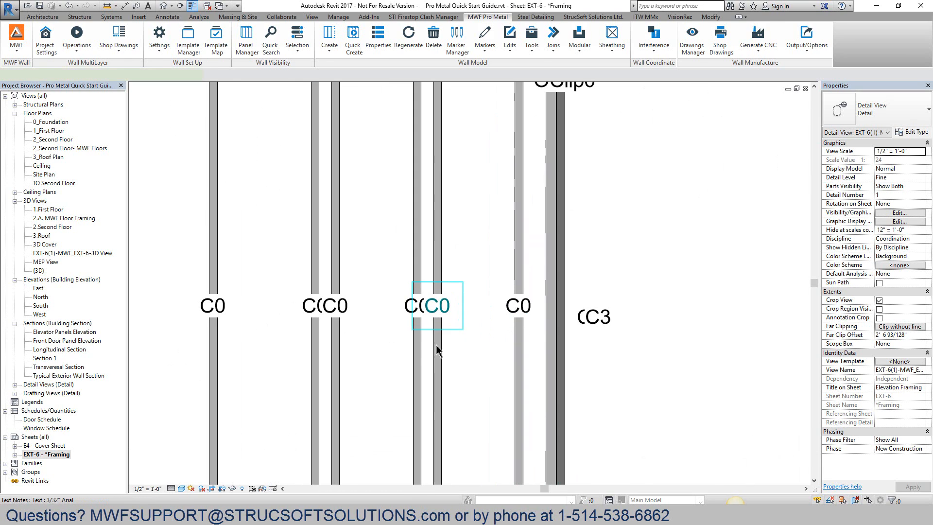
click(436, 345)
ctrl+click(343, 307)
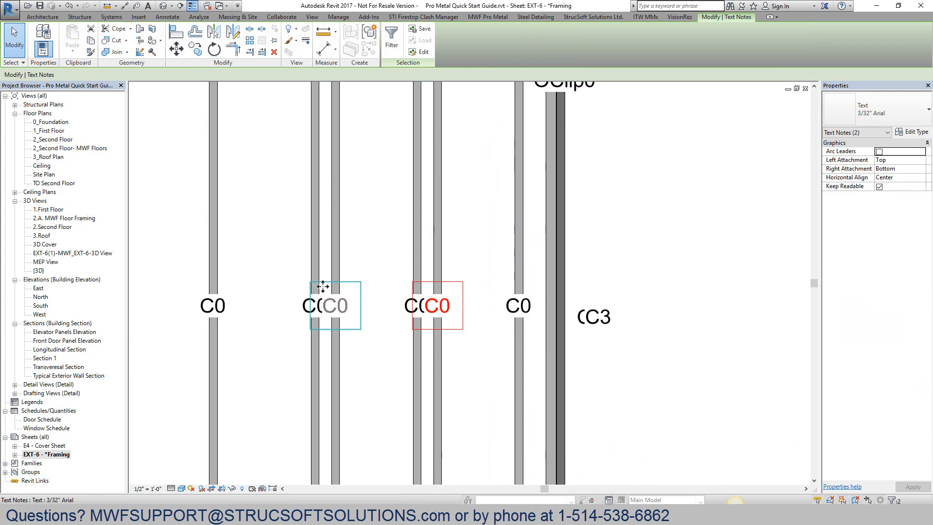
drag(359, 288, 379, 288)
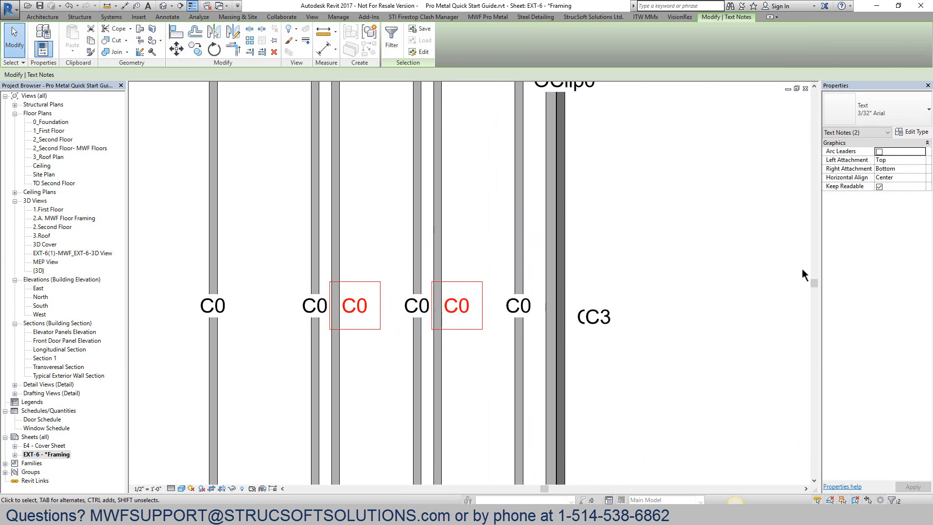
click(706, 274)
scroll(706, 274, down, 5)
right_click(588, 346)
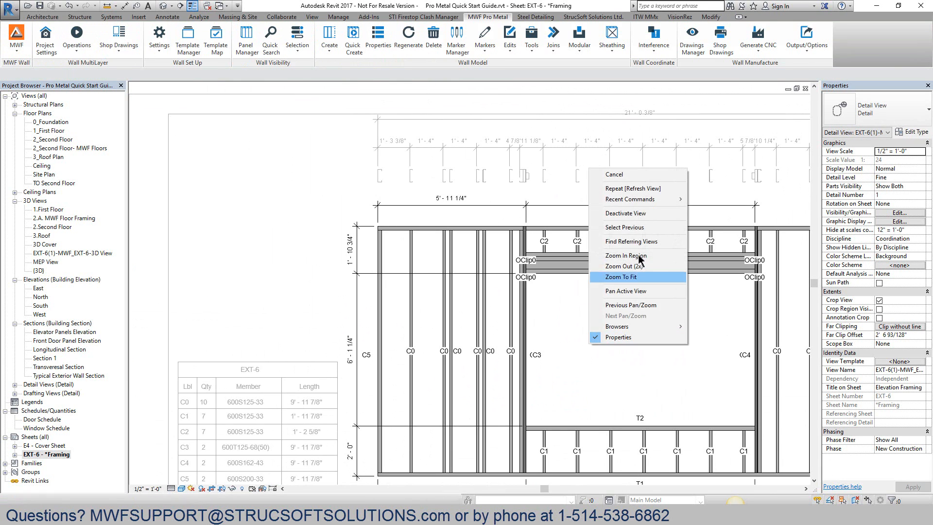
click(631, 213)
Reactivate the elevation view, bring the 10'-0" height dimension inside the sheet border, and deactivate the view
scroll(640, 369, down, 3)
mouse_move(642, 374)
middle_down()
mouse_move(562, 286)
mouse_move(524, 294)
middle_up()
double_click(730, 232)
click(730, 232)
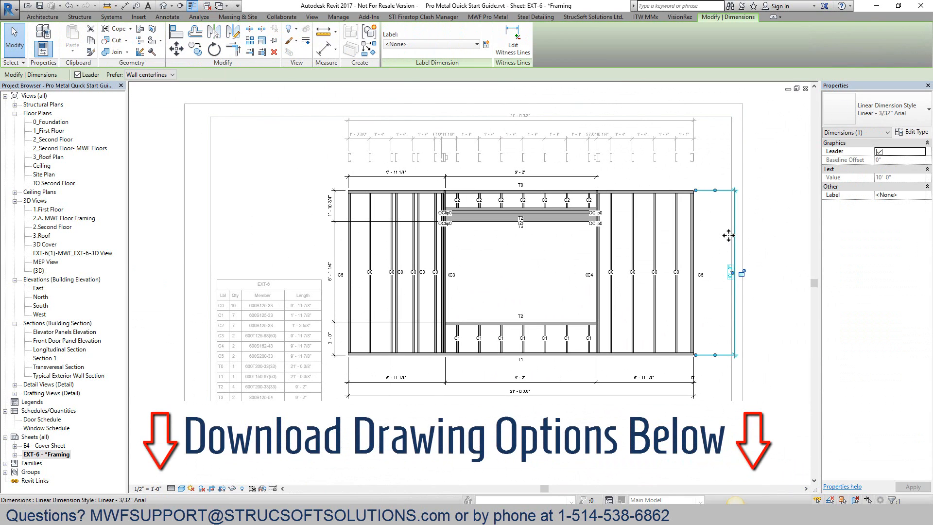
drag(714, 243, 715, 243)
right_click(496, 206)
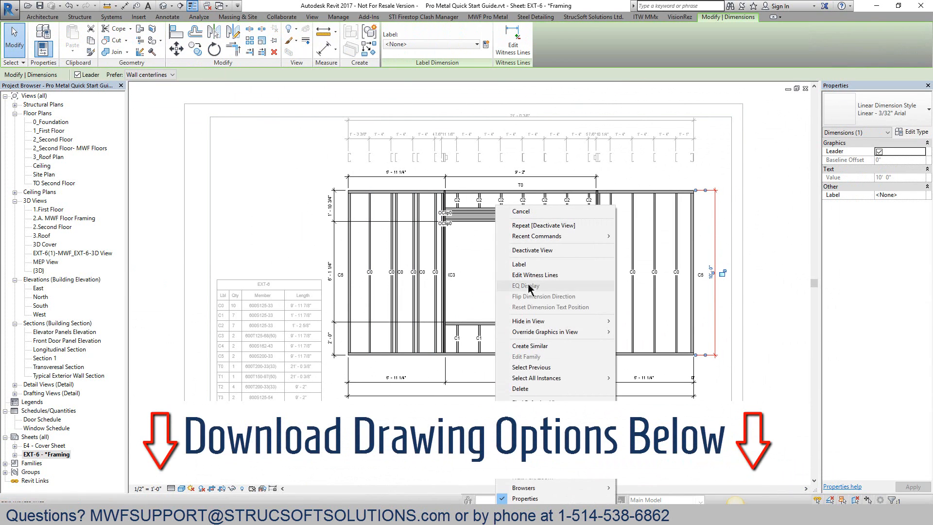
click(542, 254)
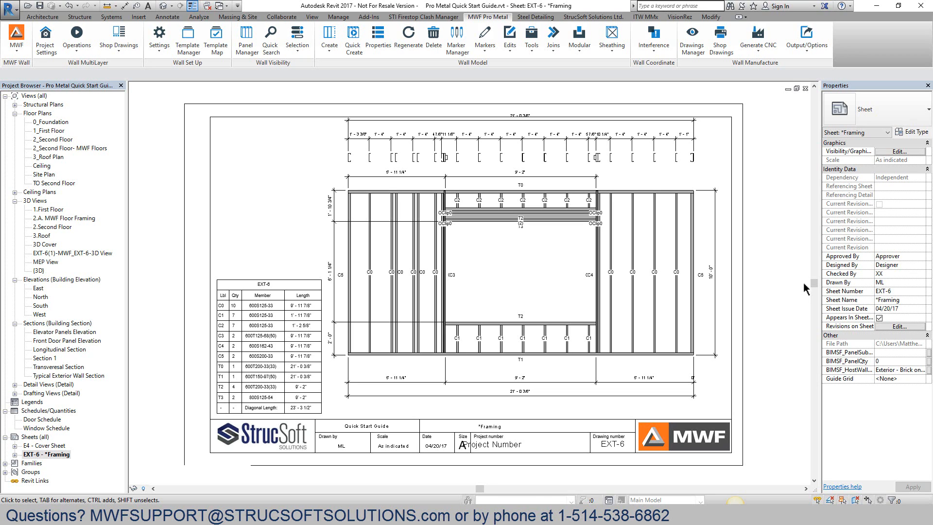
Close the EXT-6 sheet and return to the 1.First Floor 3D view
click(805, 89)
scroll(471, 386, down, 5)
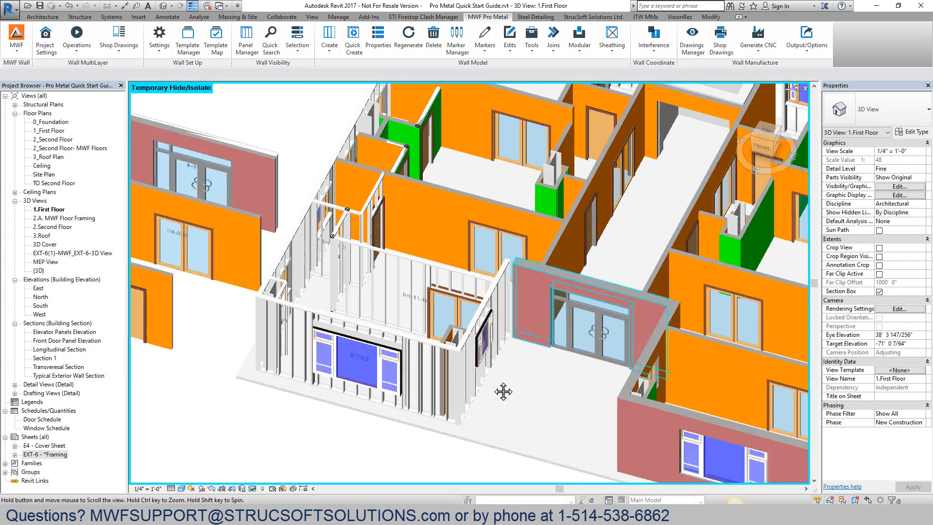